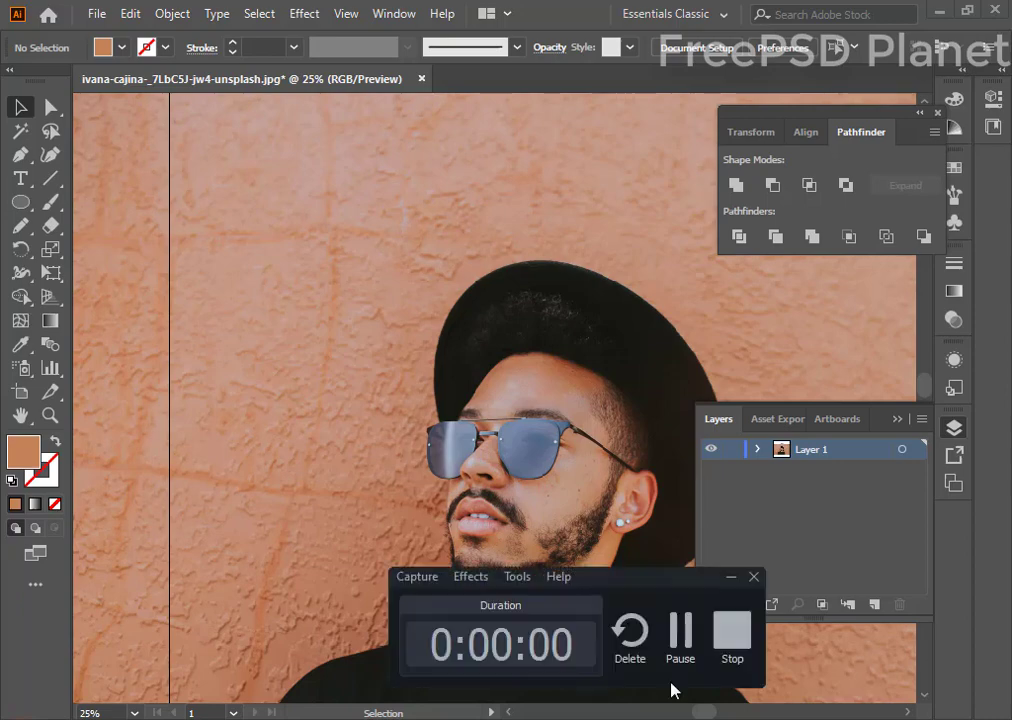
- Lock Layer 1 so the placed photo can't be edited
scroll(653, 643, "down", 2)
left_click(28, 106)
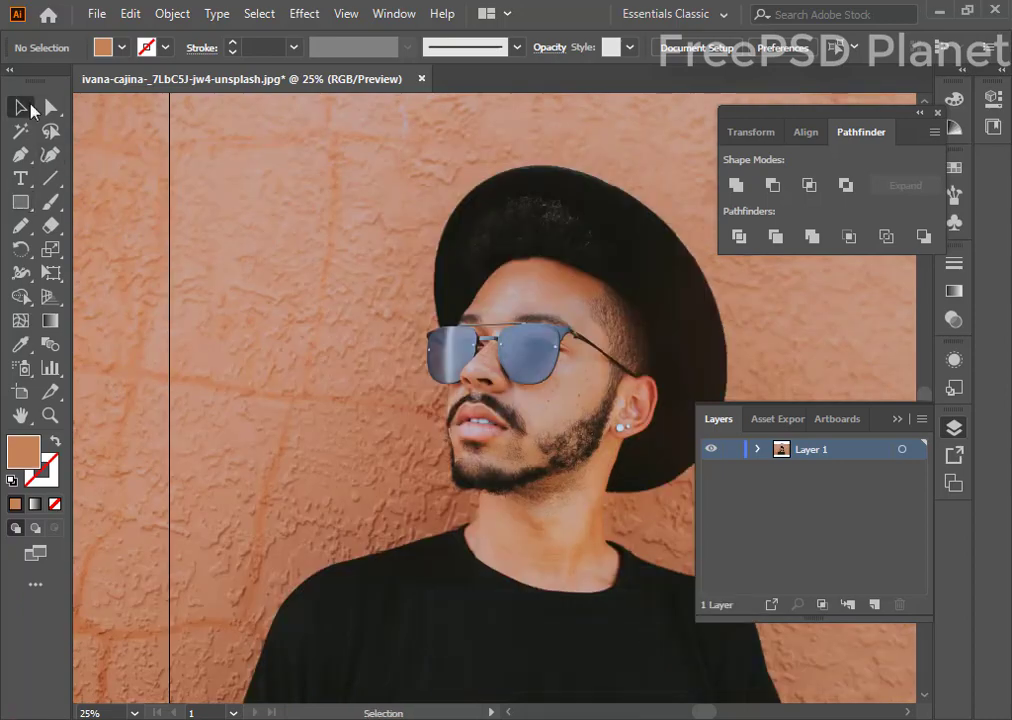
left_click(733, 450)
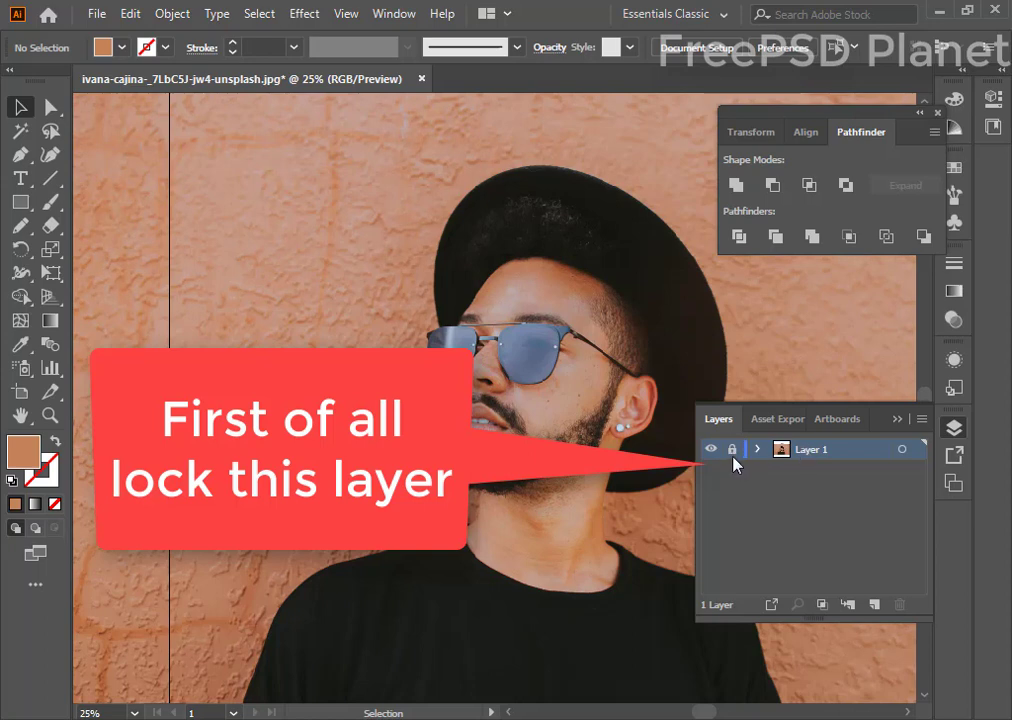
- Bring up the Transparency settings, showing Normal blending at 100% opacity
left_click(953, 361)
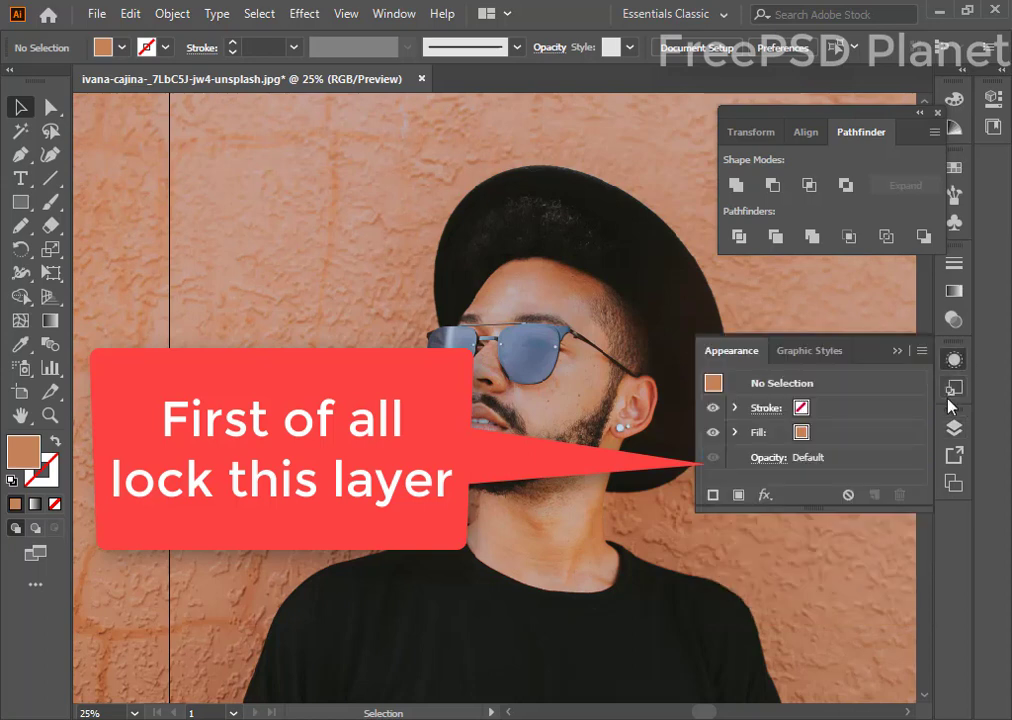
left_click(954, 319)
left_click(954, 290)
left_click(954, 319)
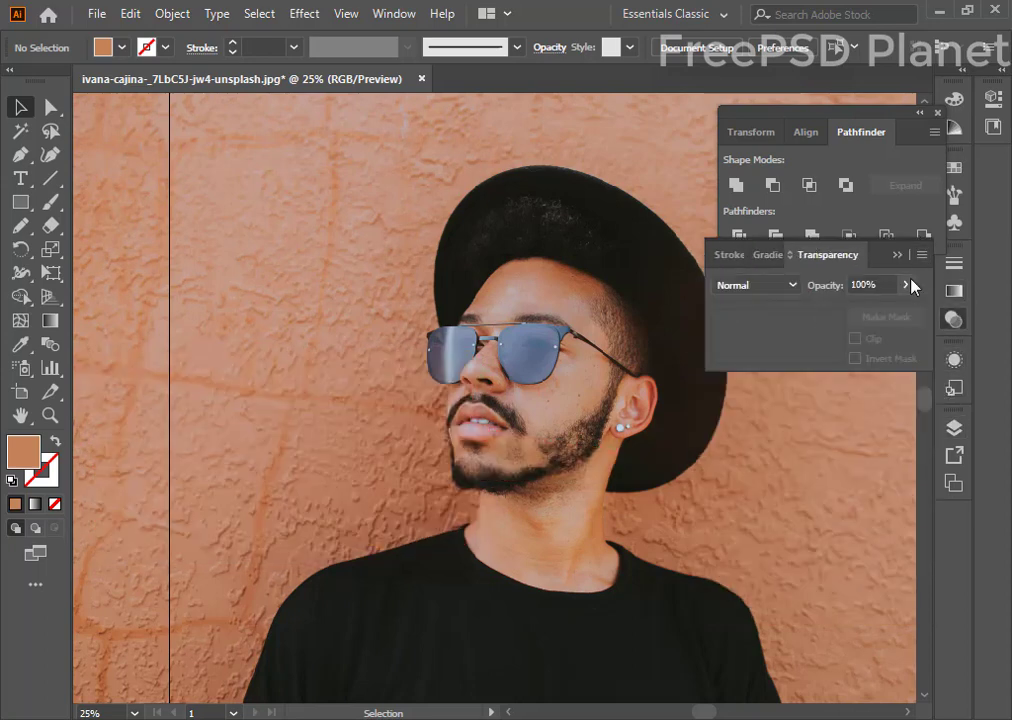
- Lower the photo's opacity to 61% and create Layer 2 above the locked Layer 1
left_click_drag(911, 287, 868, 313)
left_click(430, 234)
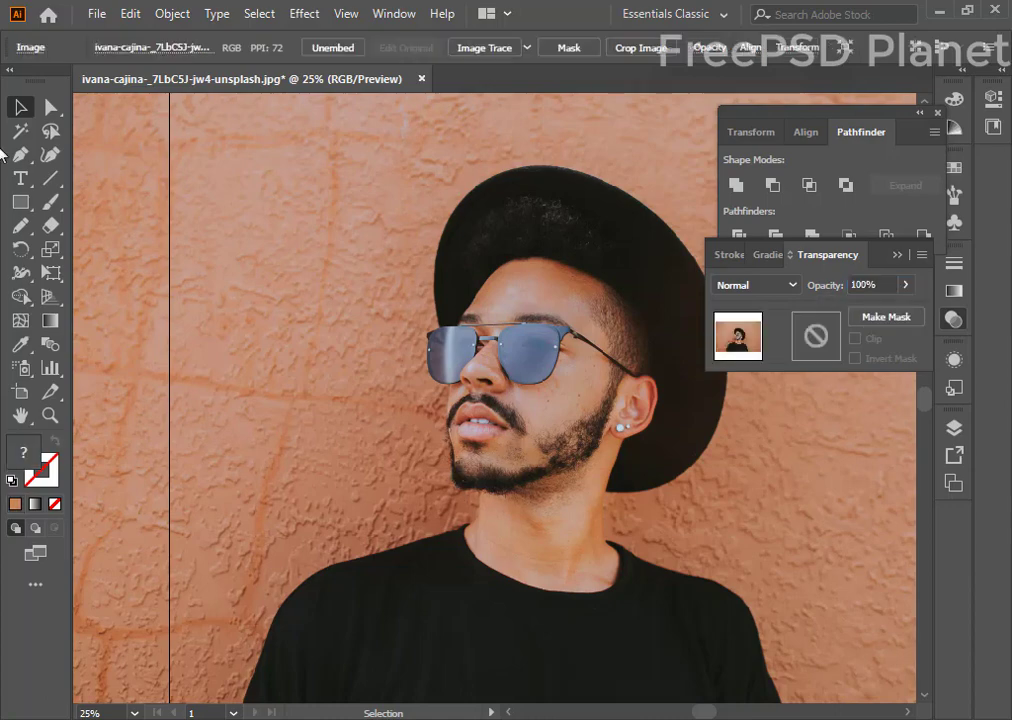
left_click_drag(879, 318, 868, 320)
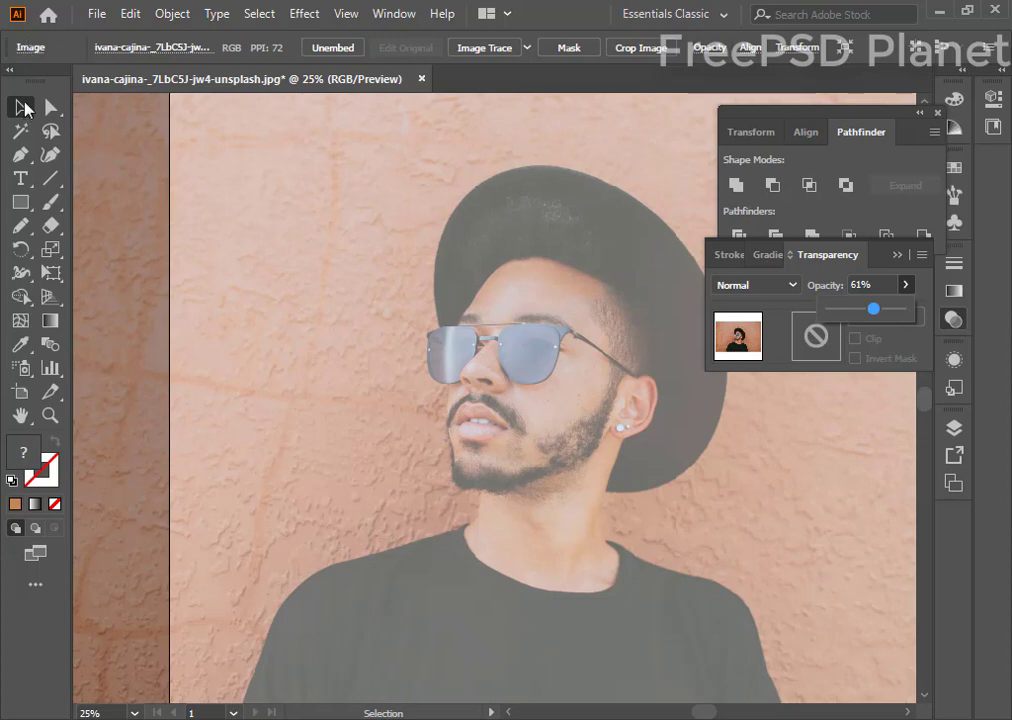
left_click(678, 468)
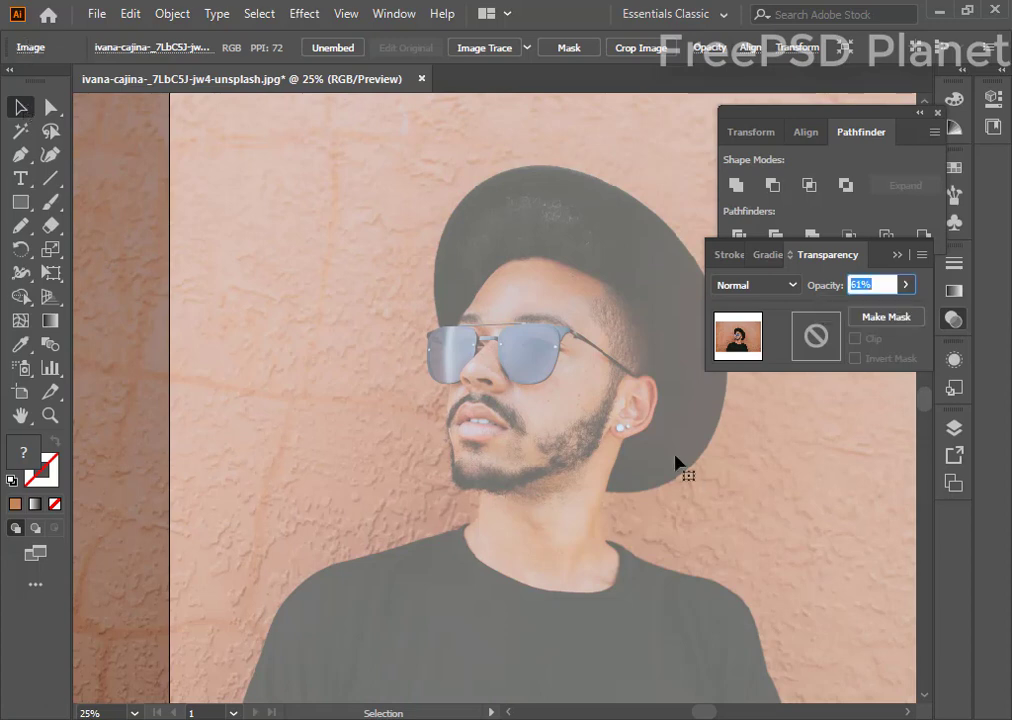
left_click(954, 427)
left_click(874, 604)
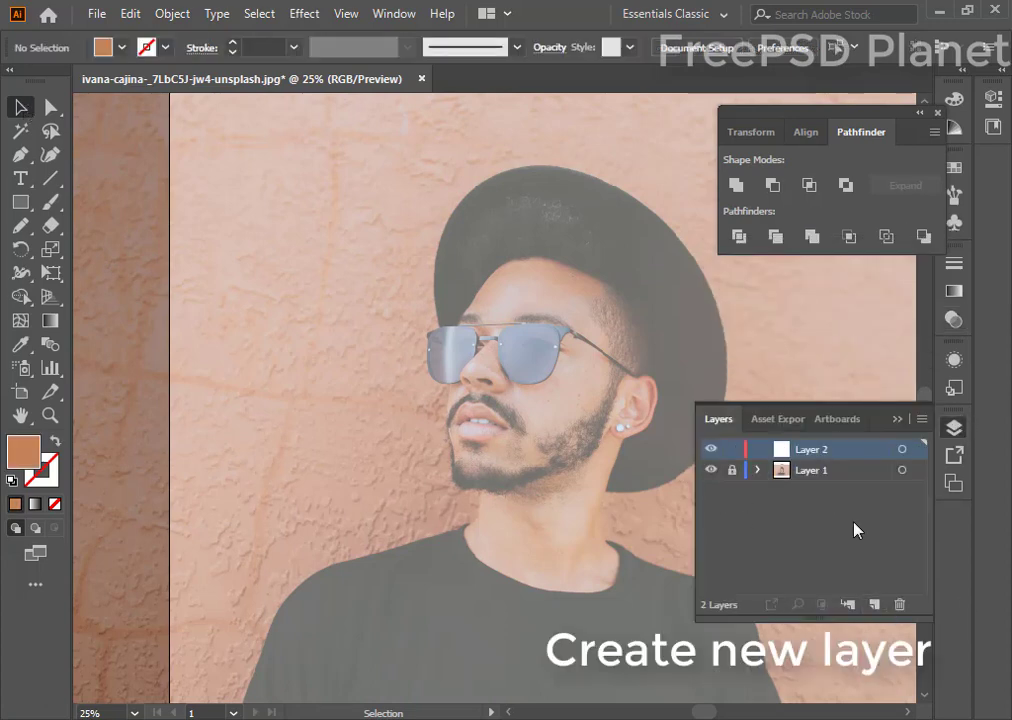
- Zoom in on the man's head, then zoom back out two steps
left_click(50, 415)
left_click_drag(393, 179, 578, 355)
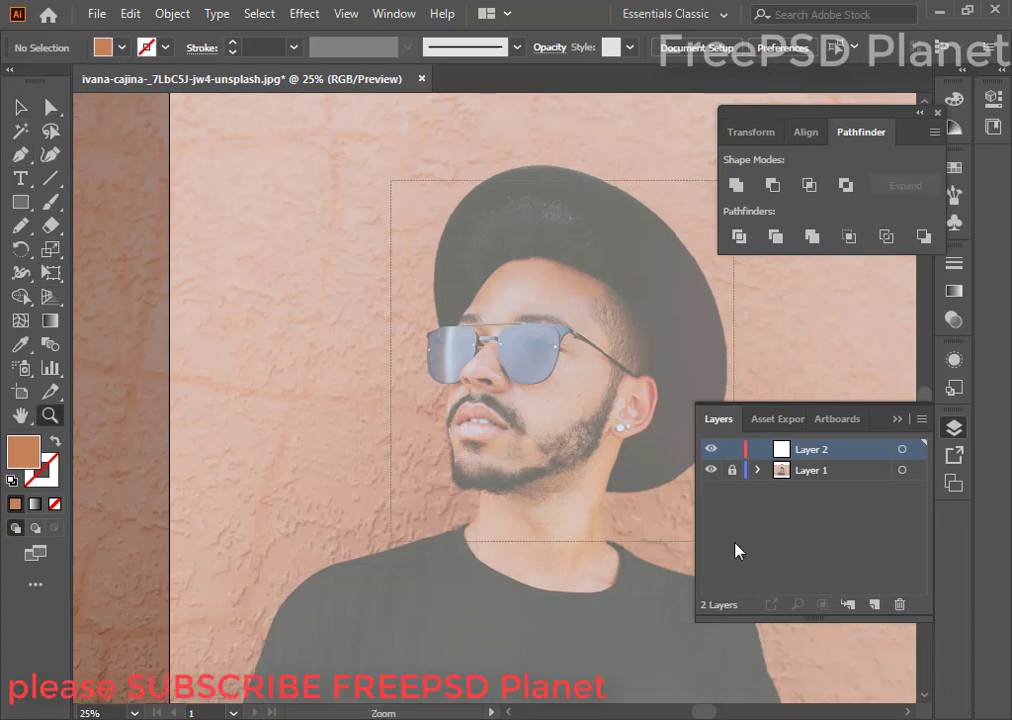
left_click_drag(477, 188, 477, 186)
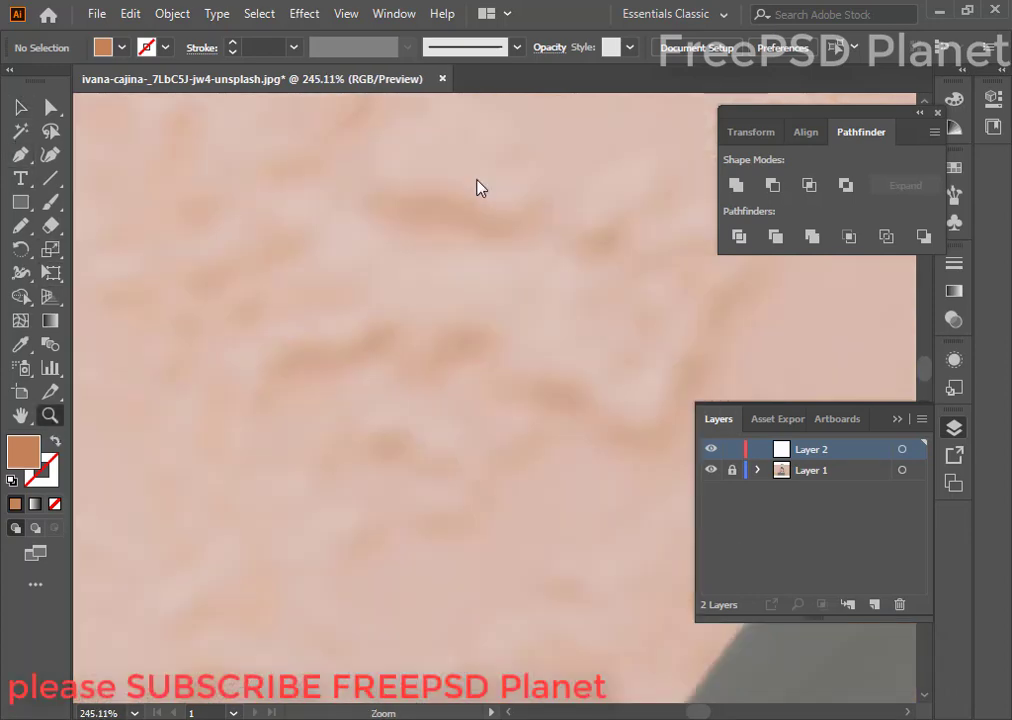
right_click(400, 348)
left_click(486, 452)
right_click(489, 348)
left_click(545, 434)
- Undo the new Layer 2 and the Layer 1 lock
right_click(527, 389)
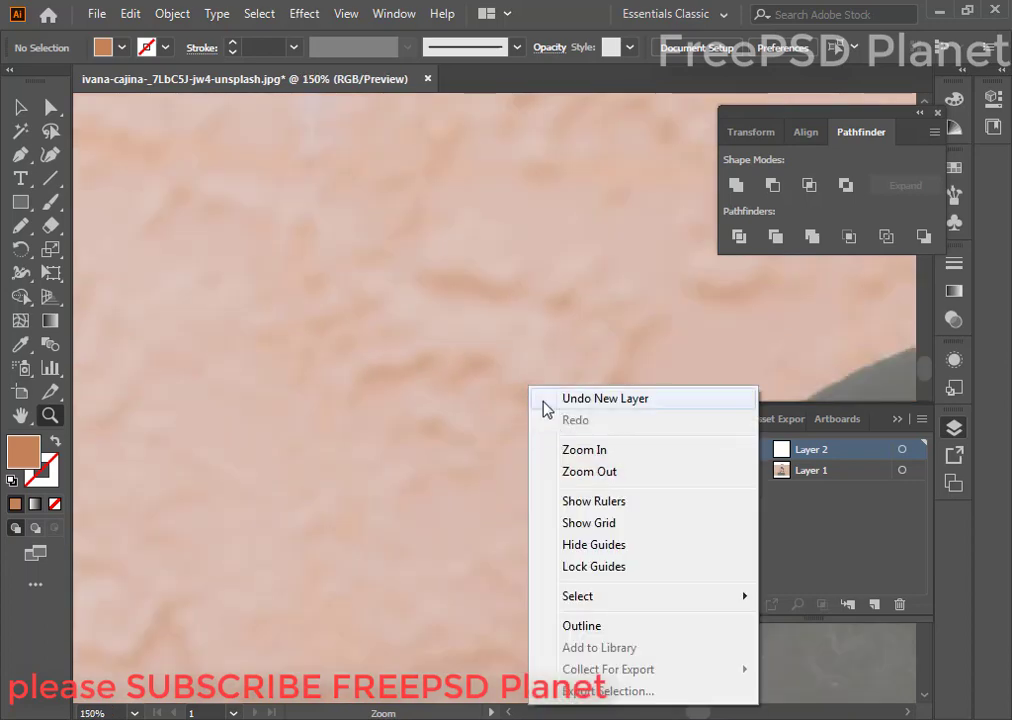
left_click(565, 470)
right_click(505, 389)
left_click(560, 472)
key("ctrl+z")
- Zoom out several steps, then zoom in on the man's face
right_click(469, 307)
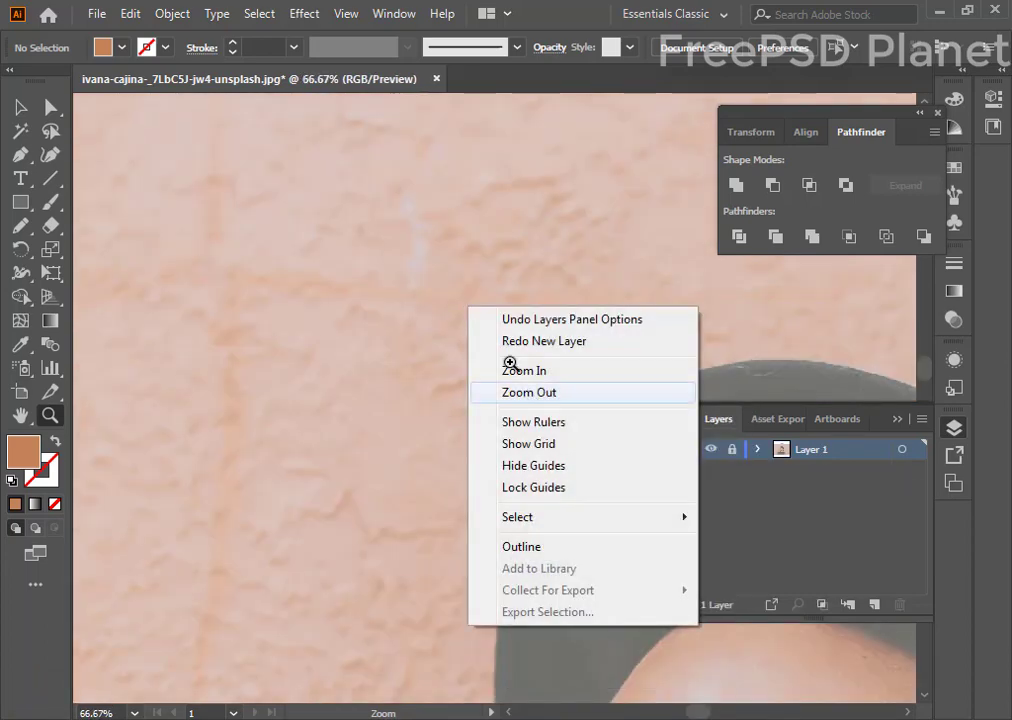
left_click(520, 393)
right_click(463, 309)
left_click(535, 400)
right_click(479, 332)
left_click(531, 420)
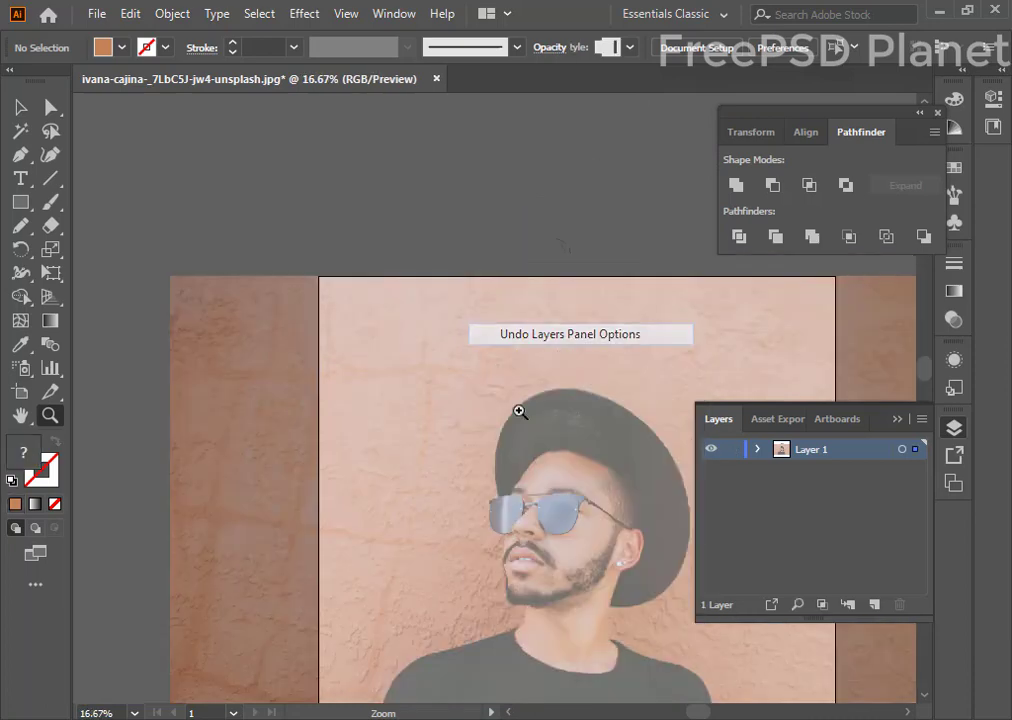
right_click(491, 377)
left_click(419, 589)
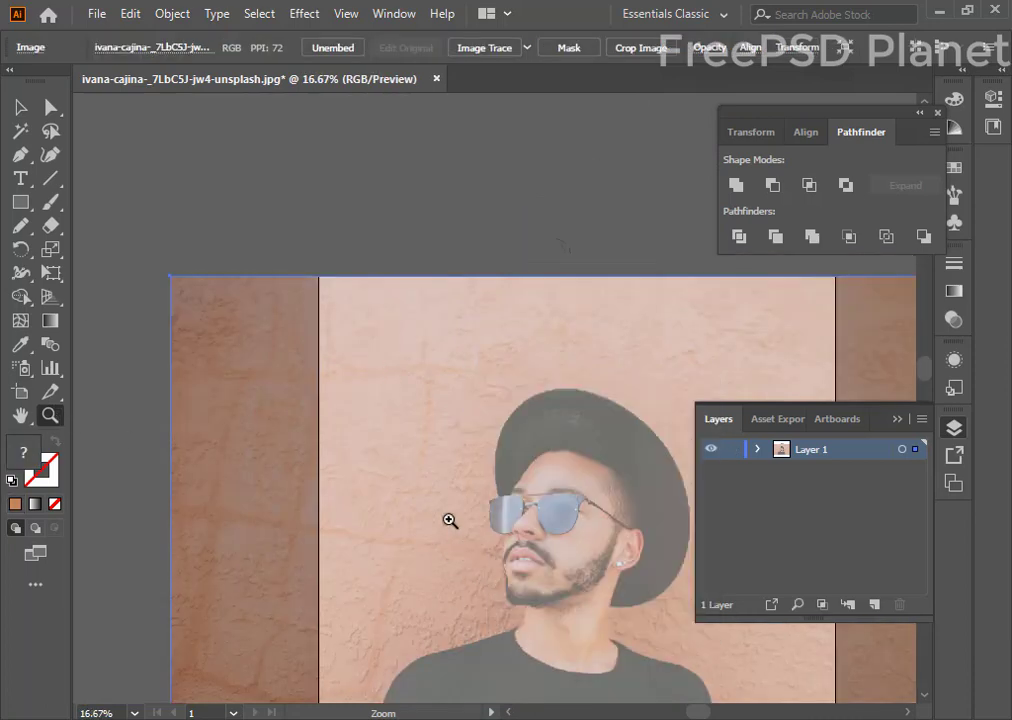
left_click_drag(388, 416, 721, 646)
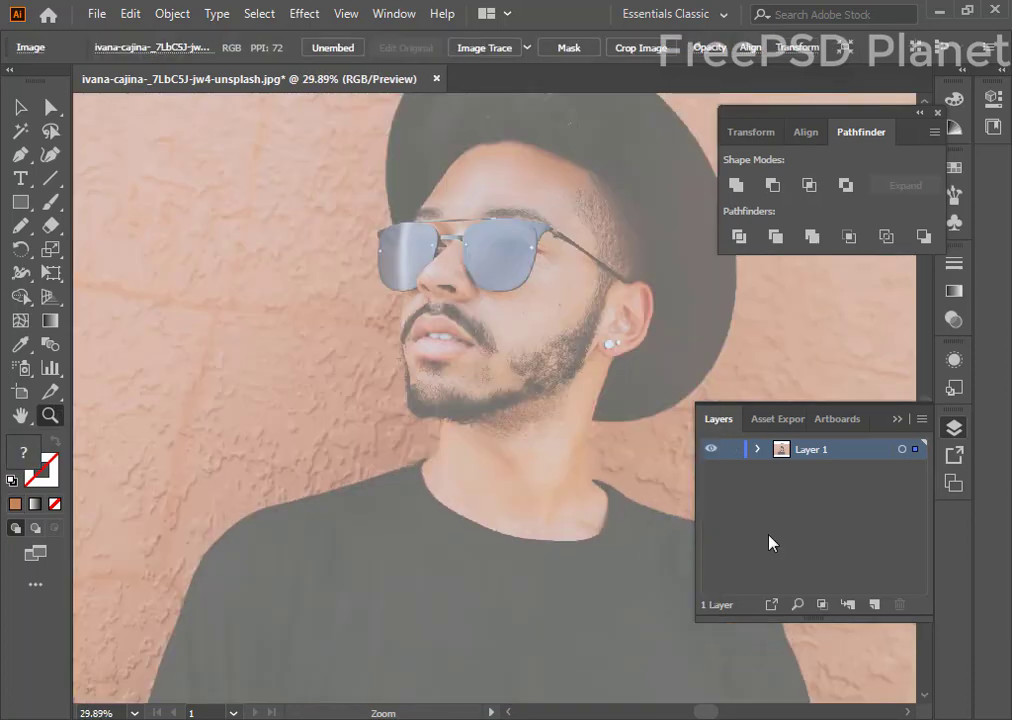
- Create a new Layer 2 above the faded photo layer
left_click(20, 154)
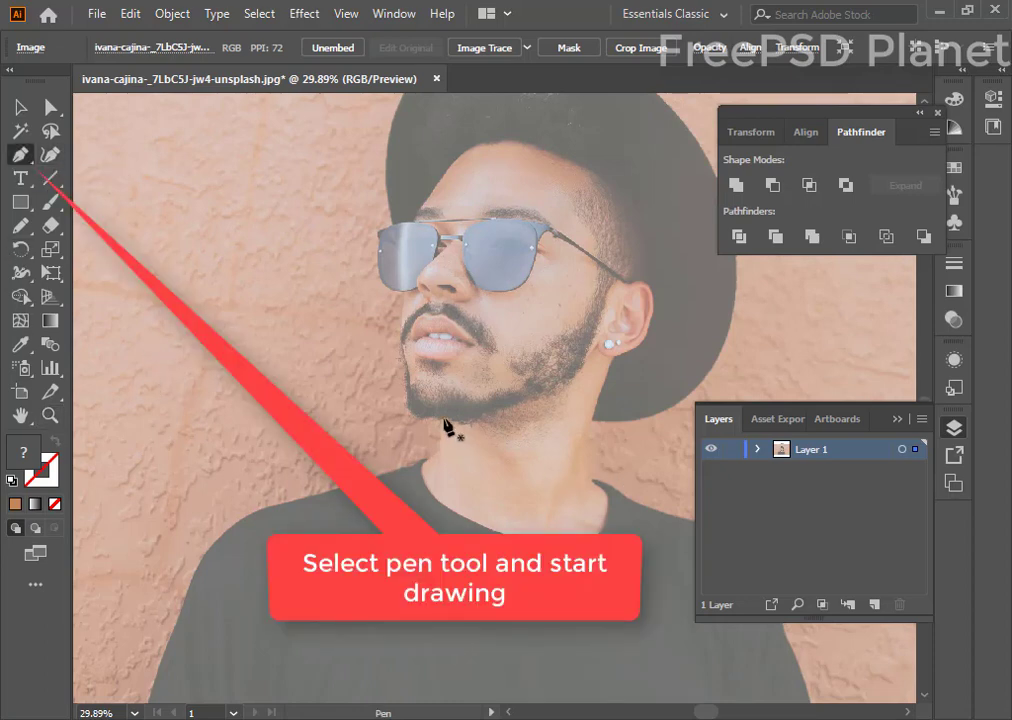
left_click(874, 605)
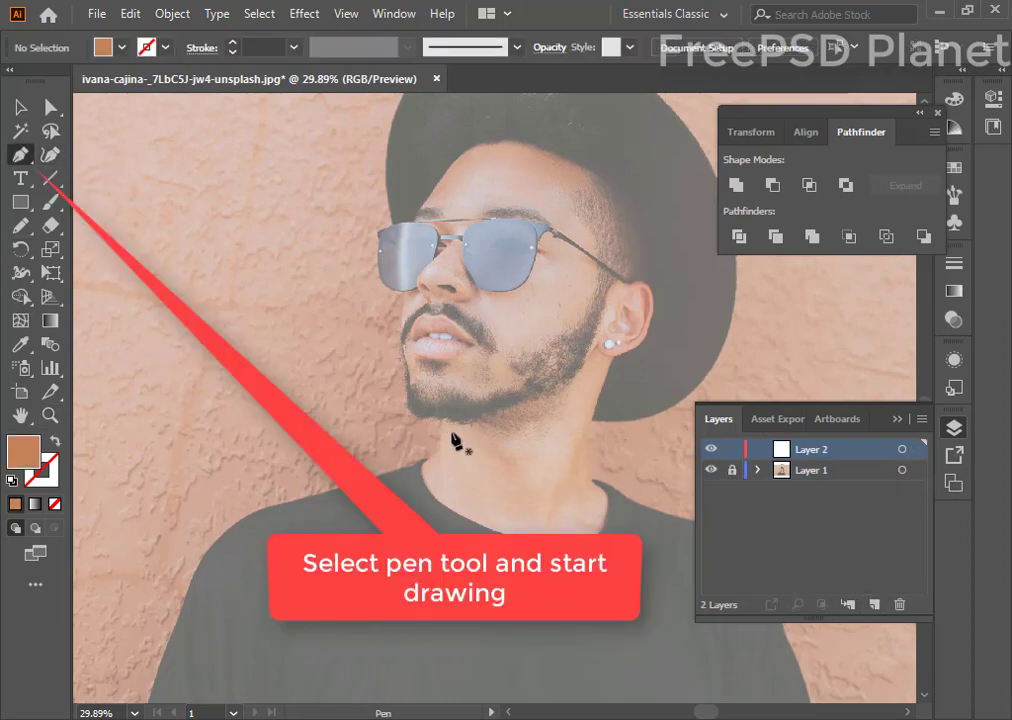
scroll(446, 432, "up", 3)
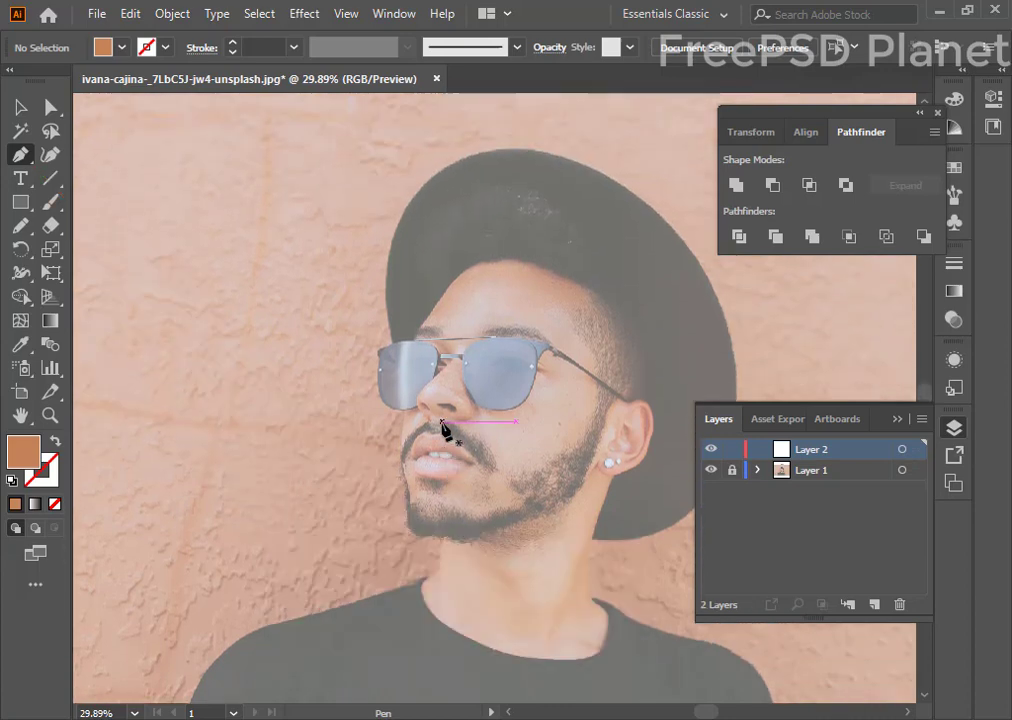
- Zoom in and pan the view onto the top of the hat
left_click(50, 415)
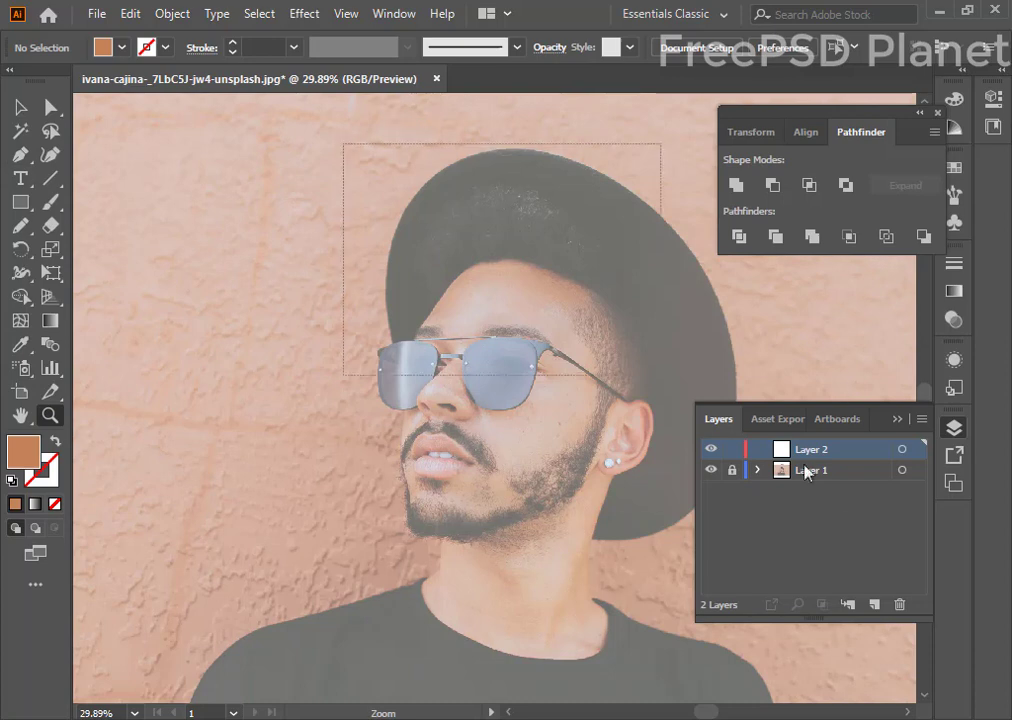
left_click(296, 345)
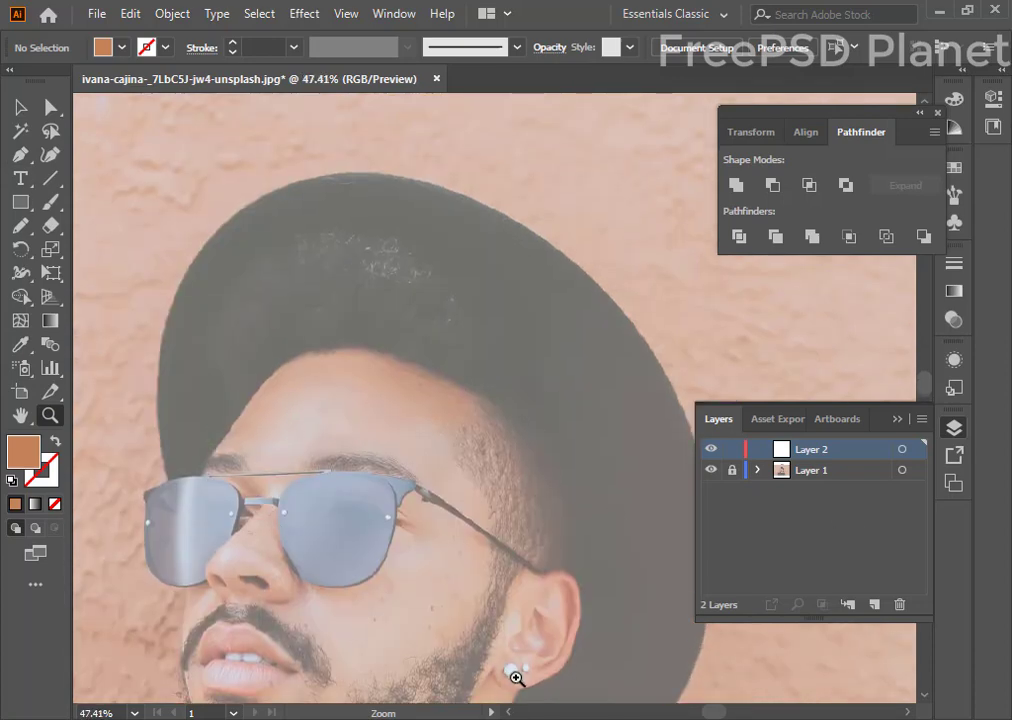
scroll(510, 712, "left", 3)
scroll(350, 501, "up", 4)
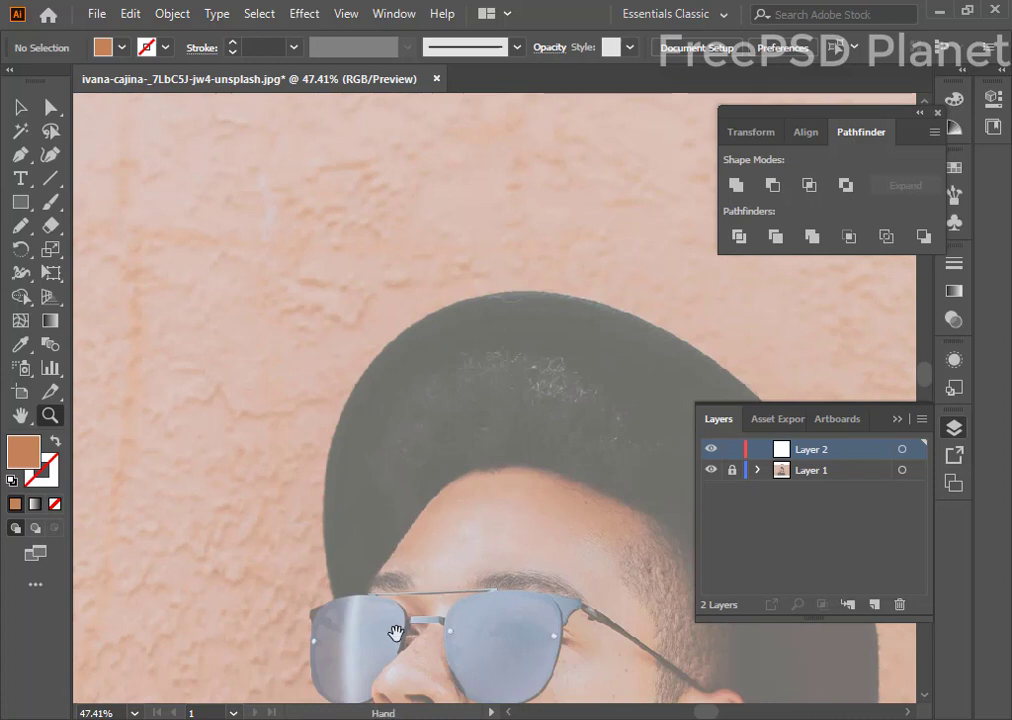
left_click_drag(396, 633, 479, 565)
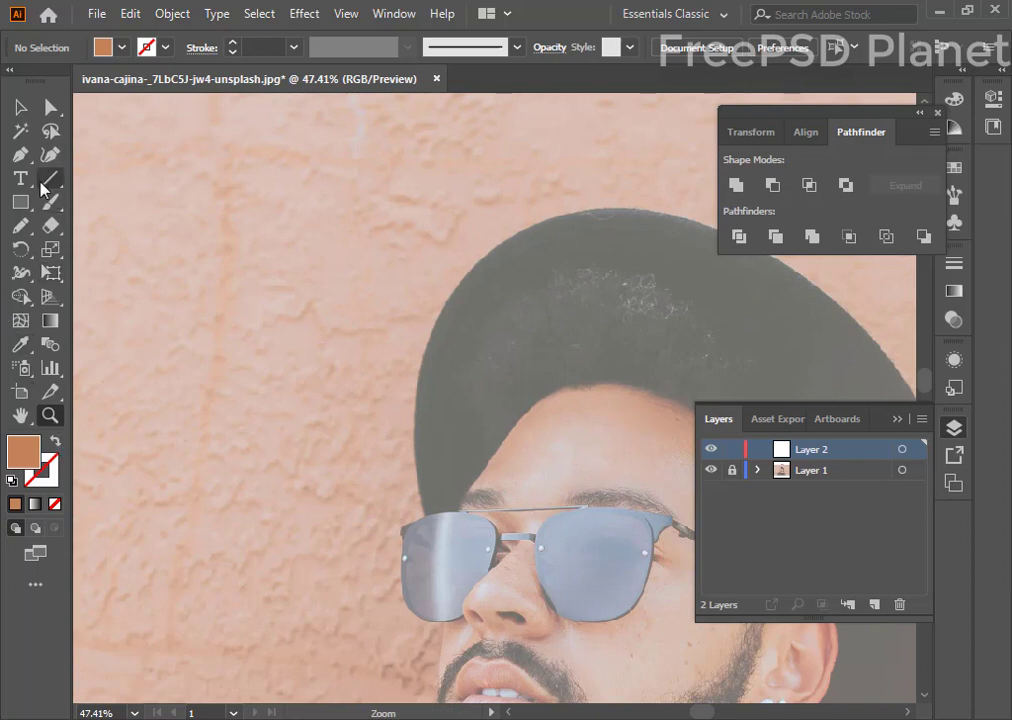
left_click(22, 155)
- Set the fill colour to black (000000)
double_click(23, 452)
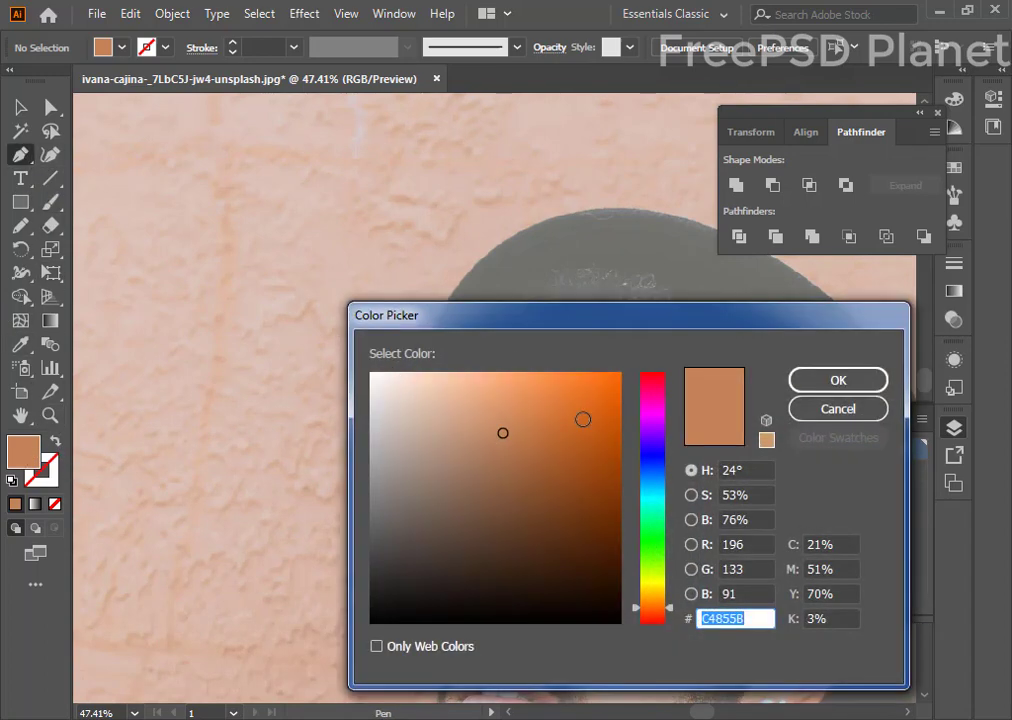
type("000000")
left_click(826, 381)
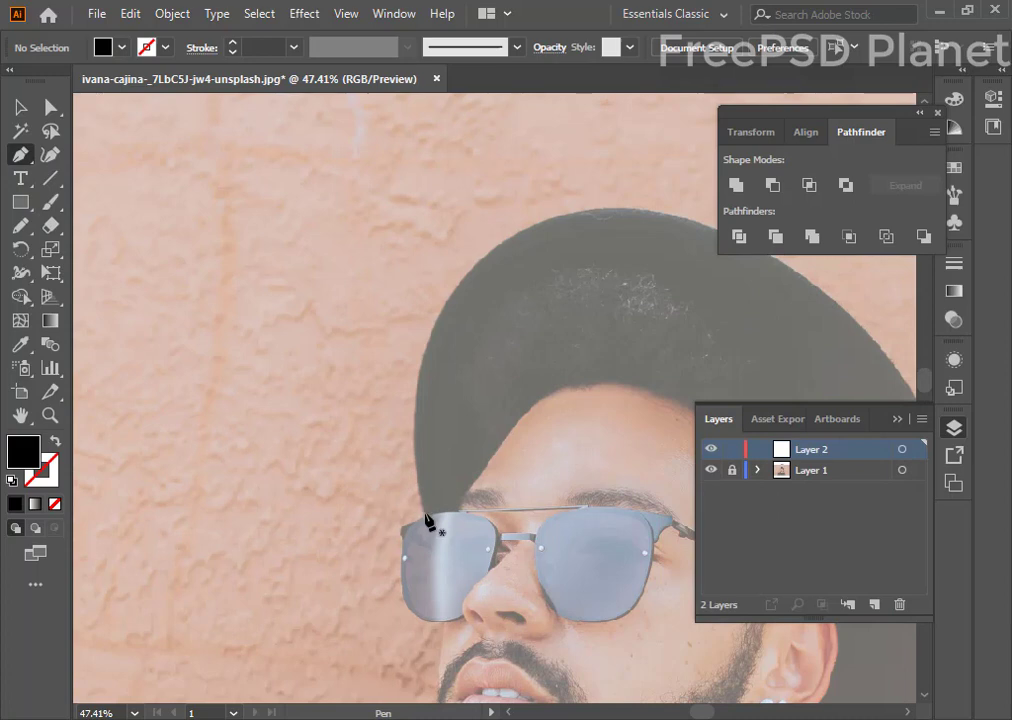
- Pen-trace the hat outline from above the glasses, up the left side and over the crown
left_click(425, 514)
mouse_move(460, 281)
left_mouse_down()
mouse_move(510, 276)
mouse_move(540, 190)
left_mouse_up()
left_click(460, 281)
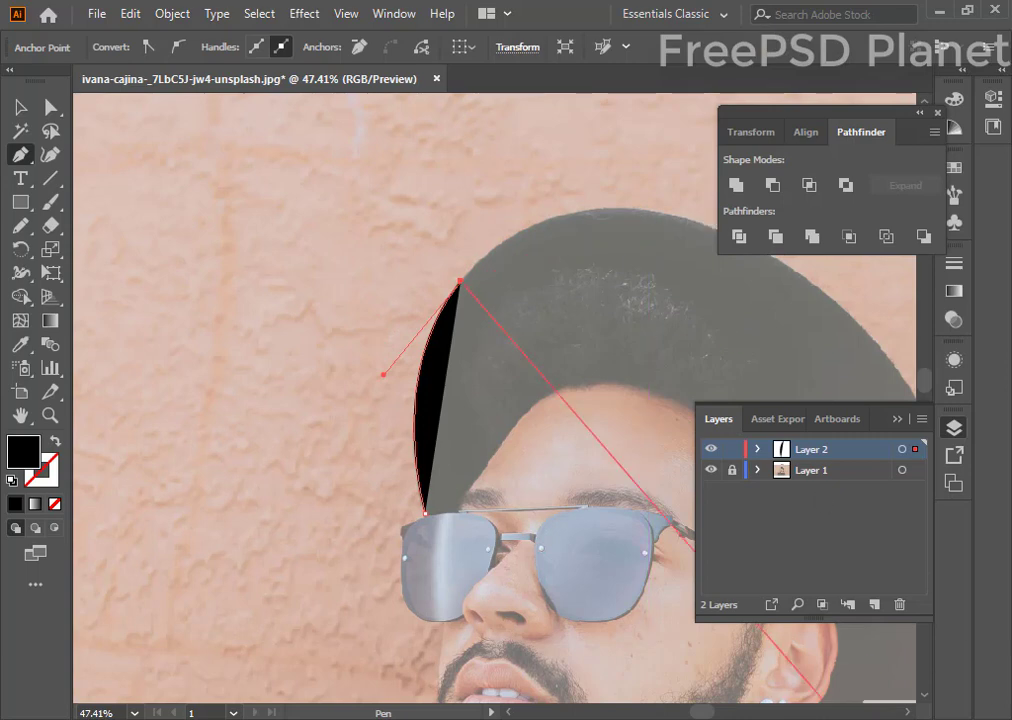
left_click(907, 712)
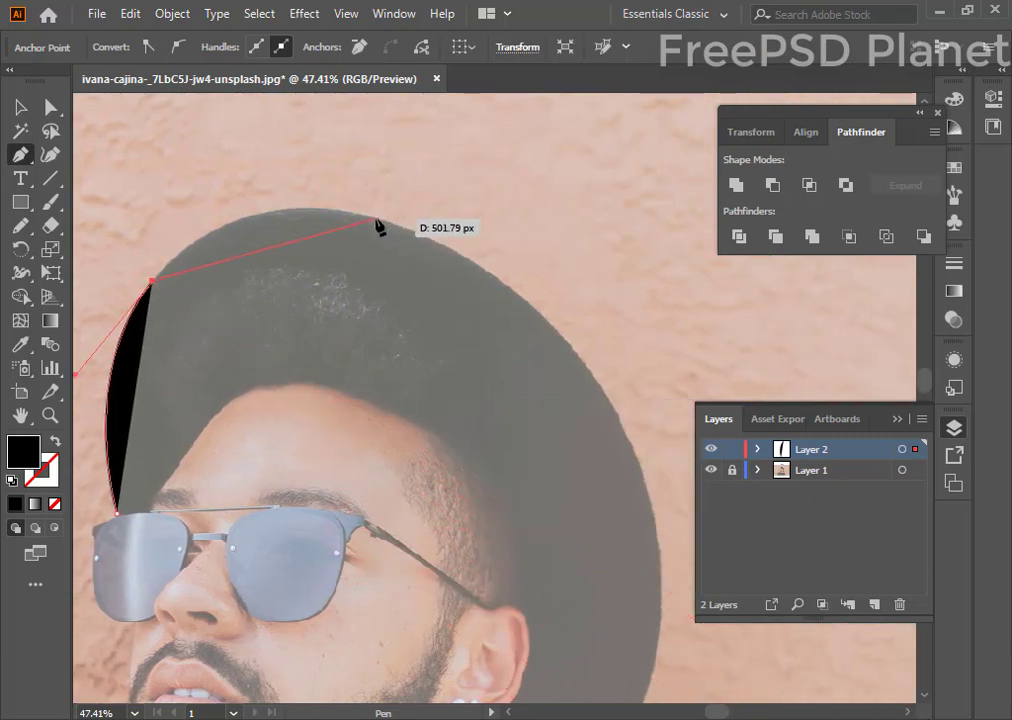
left_click_drag(378, 217, 528, 257)
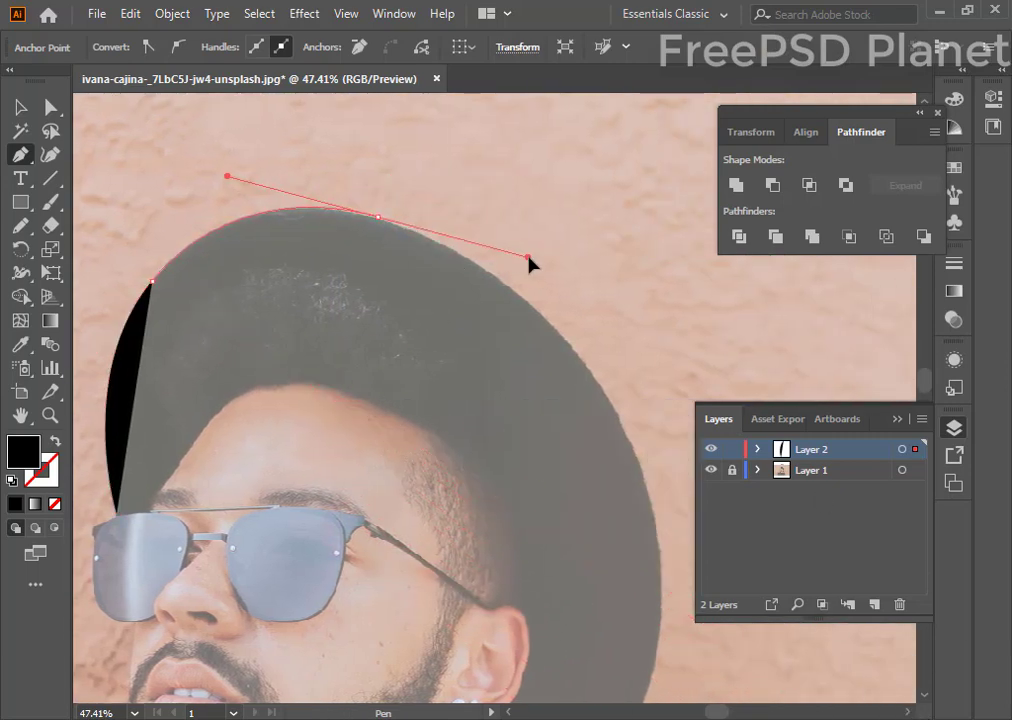
left_click(377, 217)
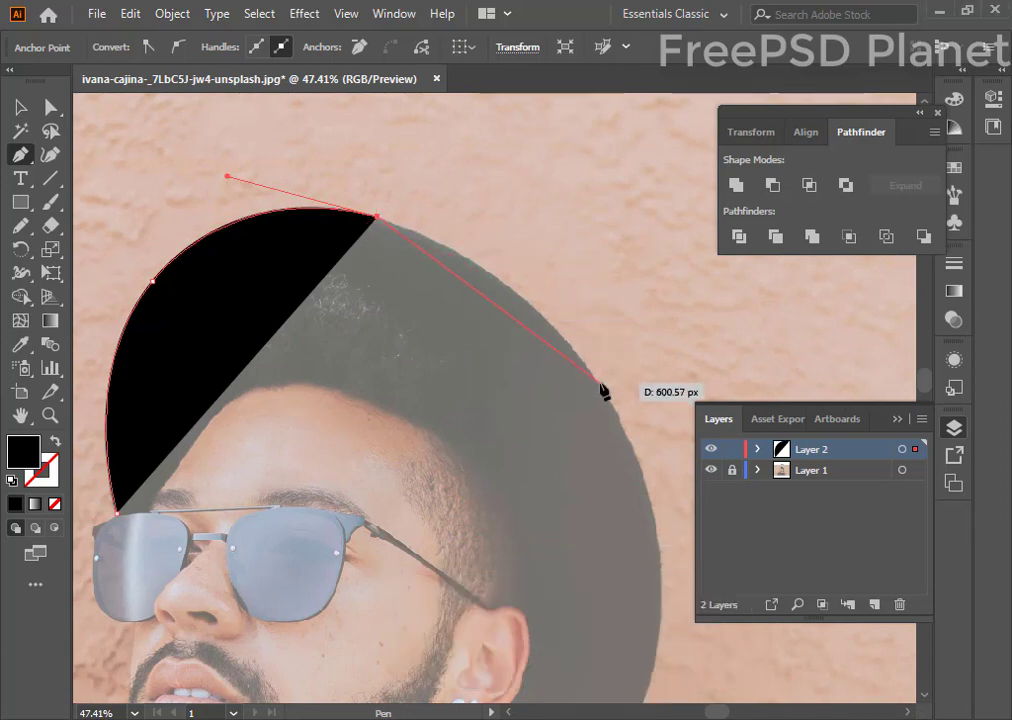
left_click_drag(600, 386, 686, 519)
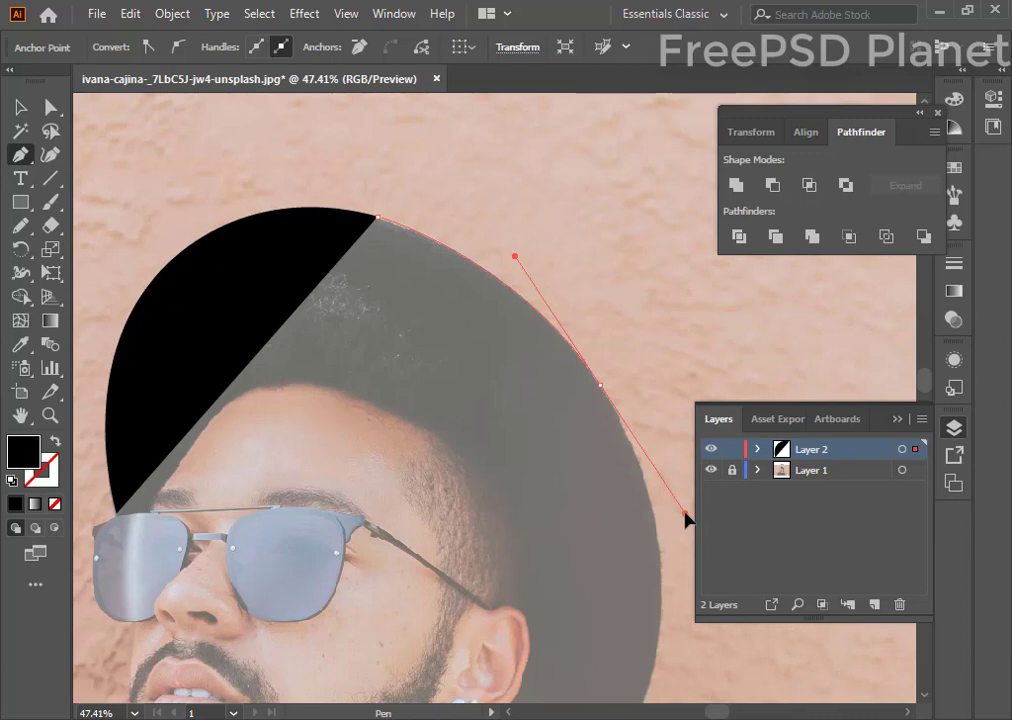
left_click(600, 386)
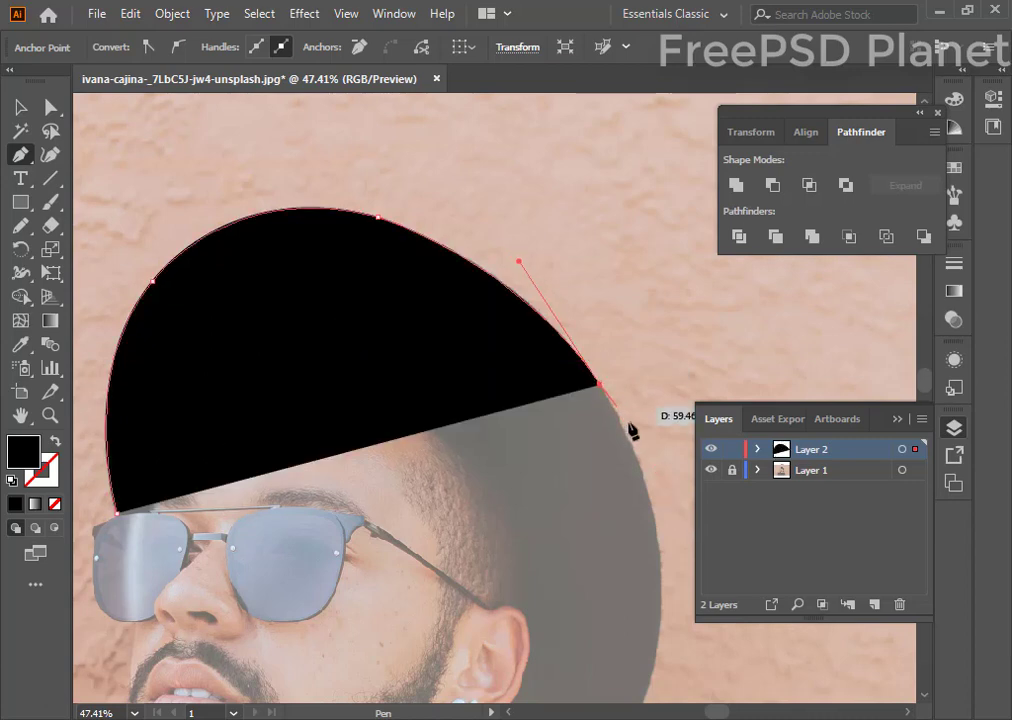
- Continue the hat path down the right edge to the bottom of the brim
scroll(640, 440, "down", 5)
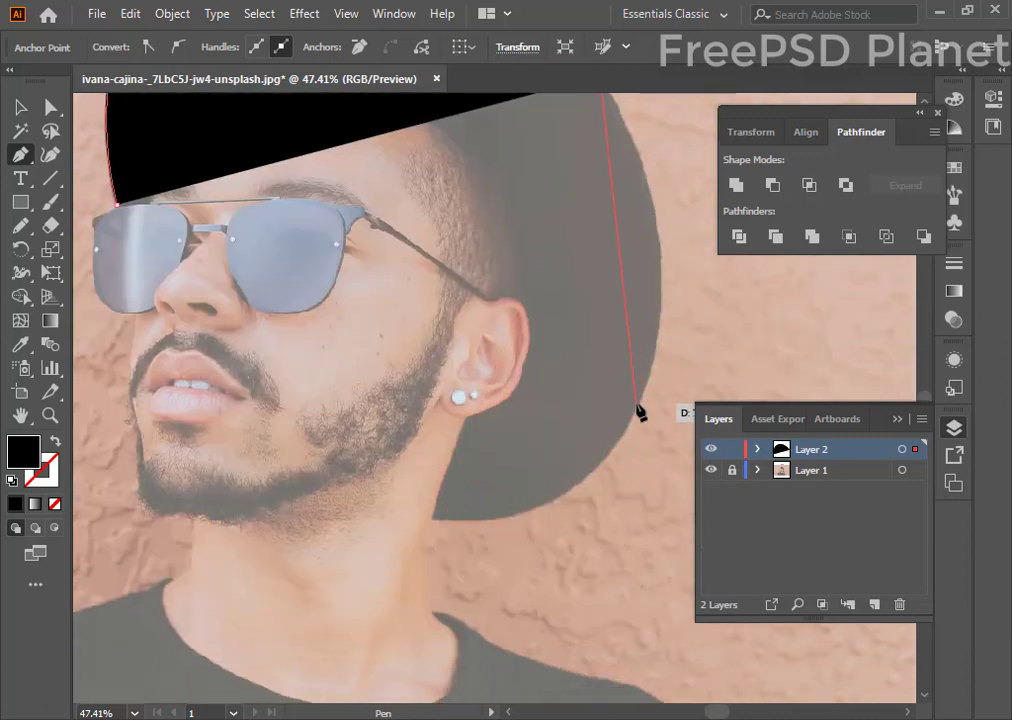
scroll(650, 410, "up", 2)
left_click_drag(661, 398, 657, 535)
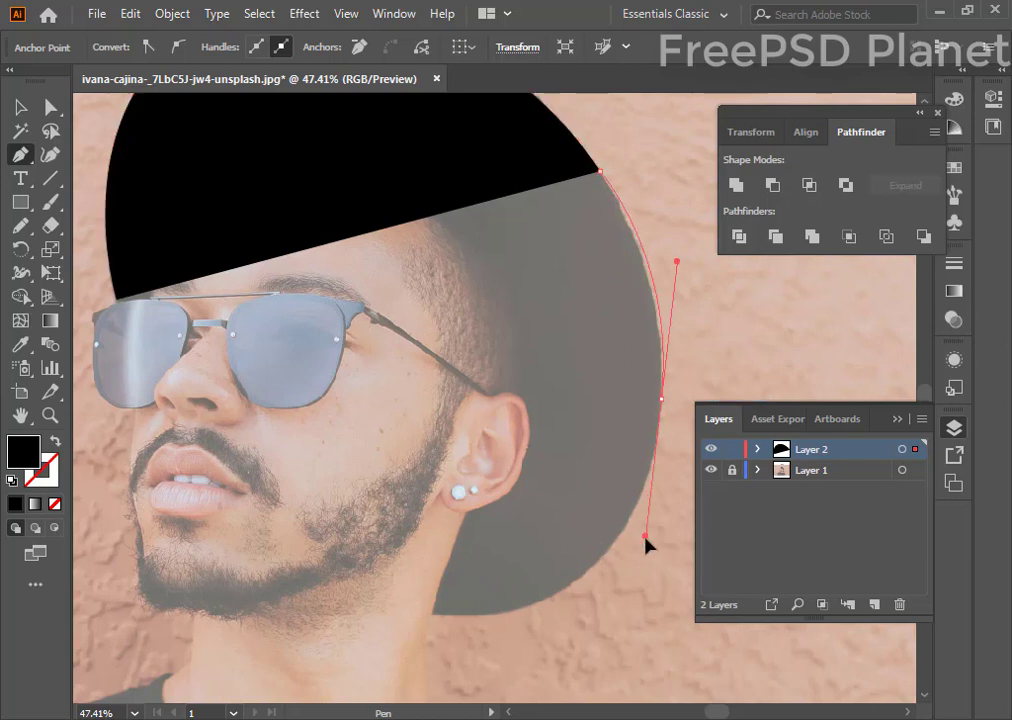
left_click(661, 398)
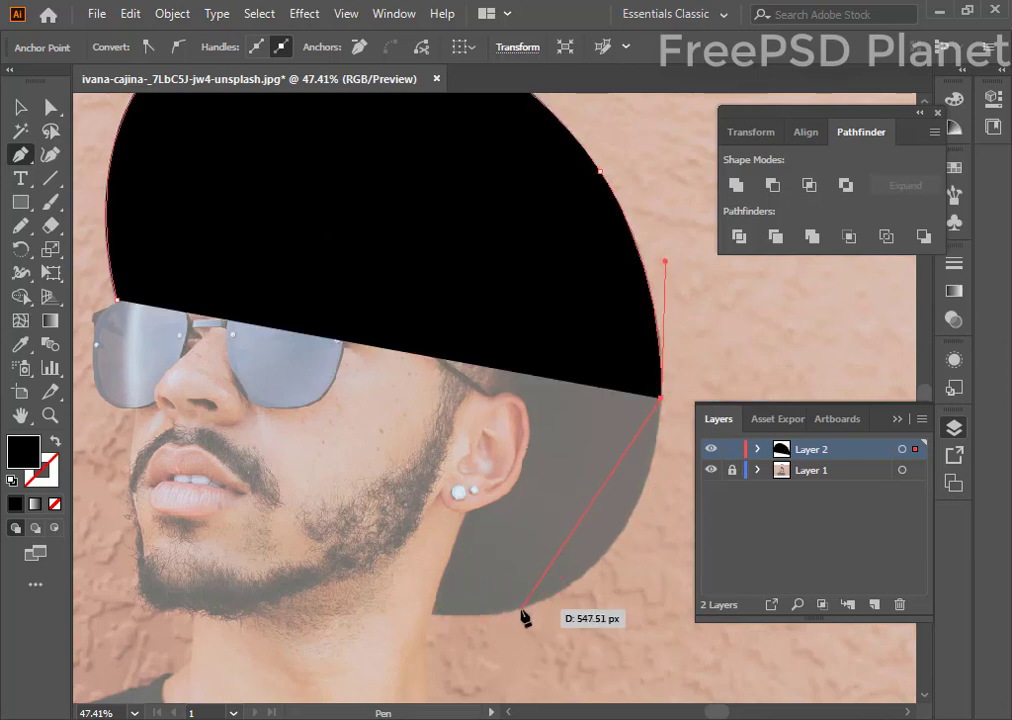
left_click_drag(521, 609, 374, 660)
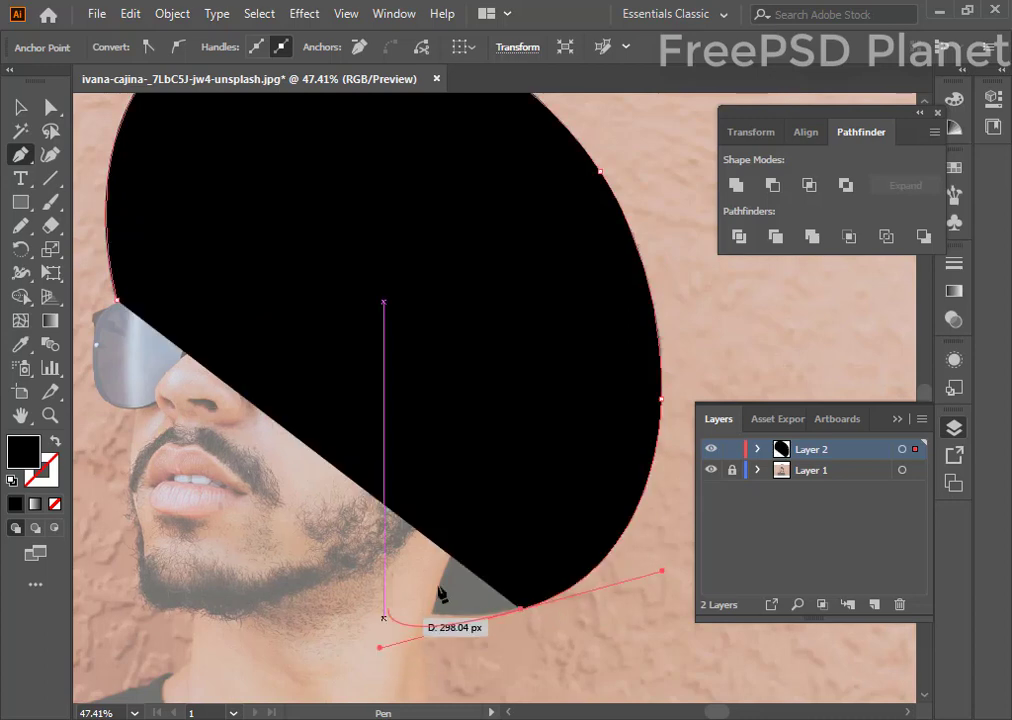
left_click(521, 608)
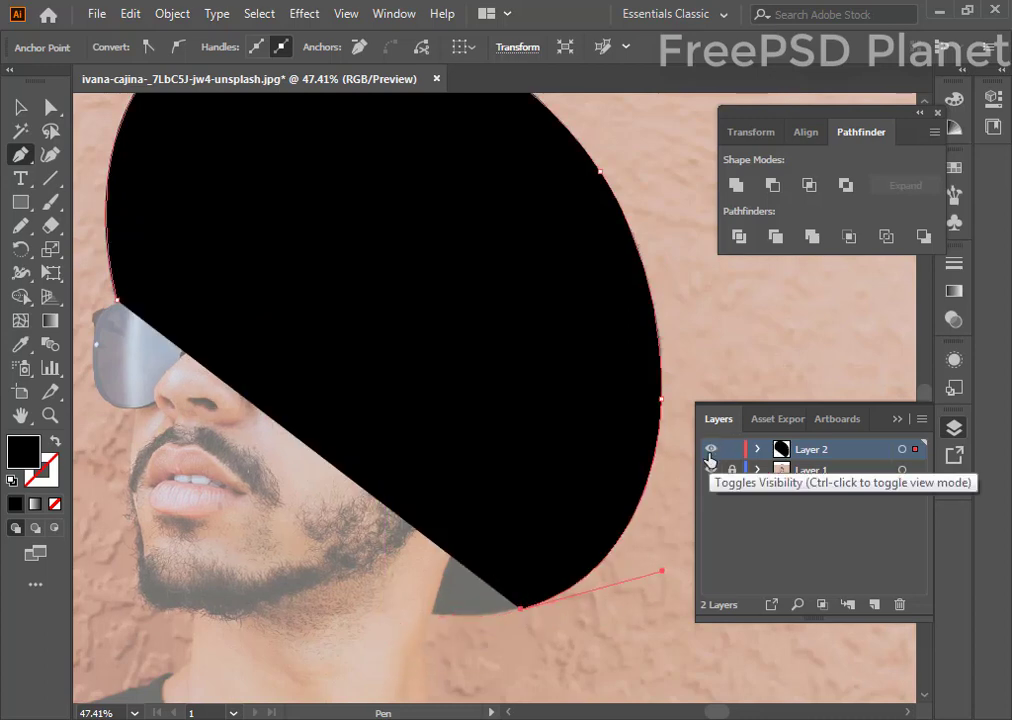
key("ctrl")
- In Outline view, trace the inner hat edge with a corner at the neck, along the jaw and ear
left_click(710, 450, "ctrl")
left_click_drag(431, 609, 399, 605)
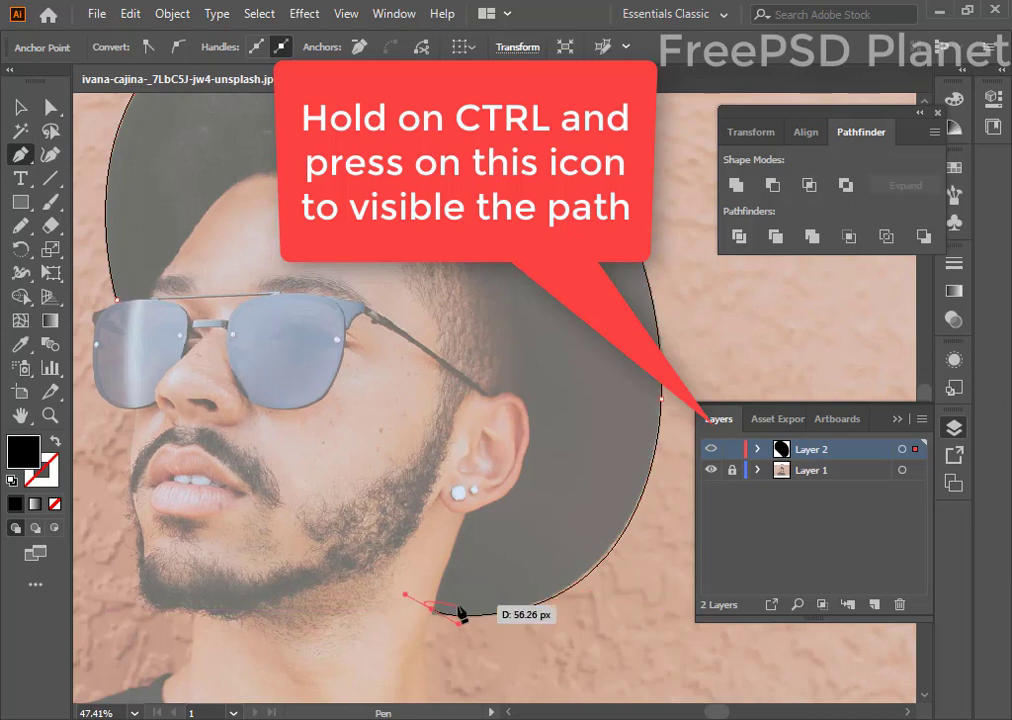
key("ctrl")
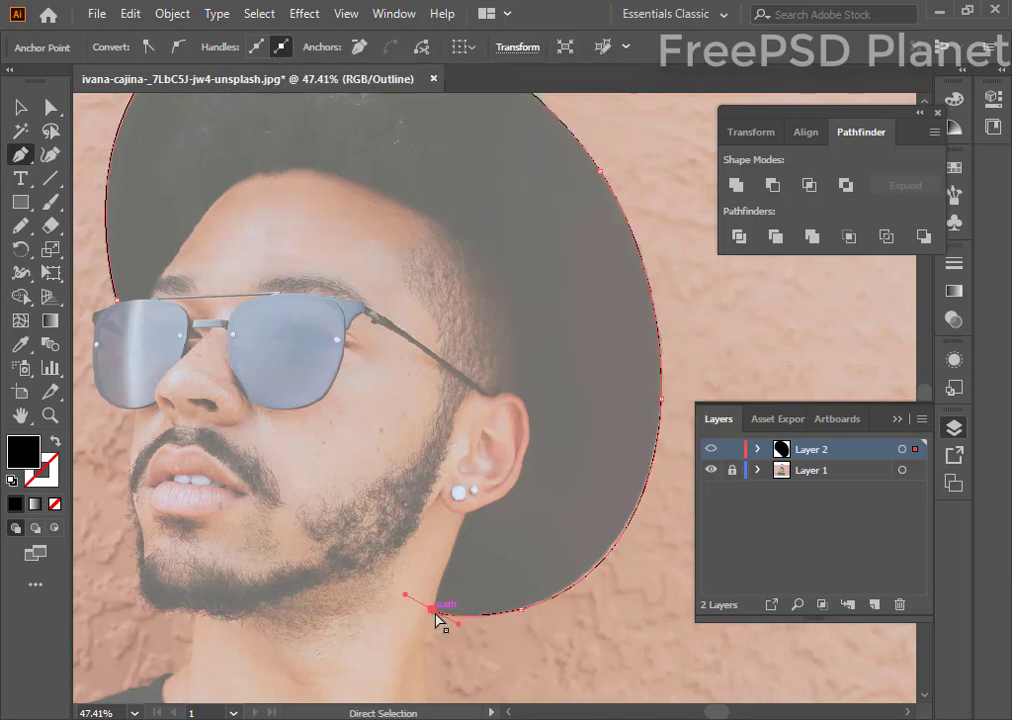
left_click_drag(436, 612, 420, 620)
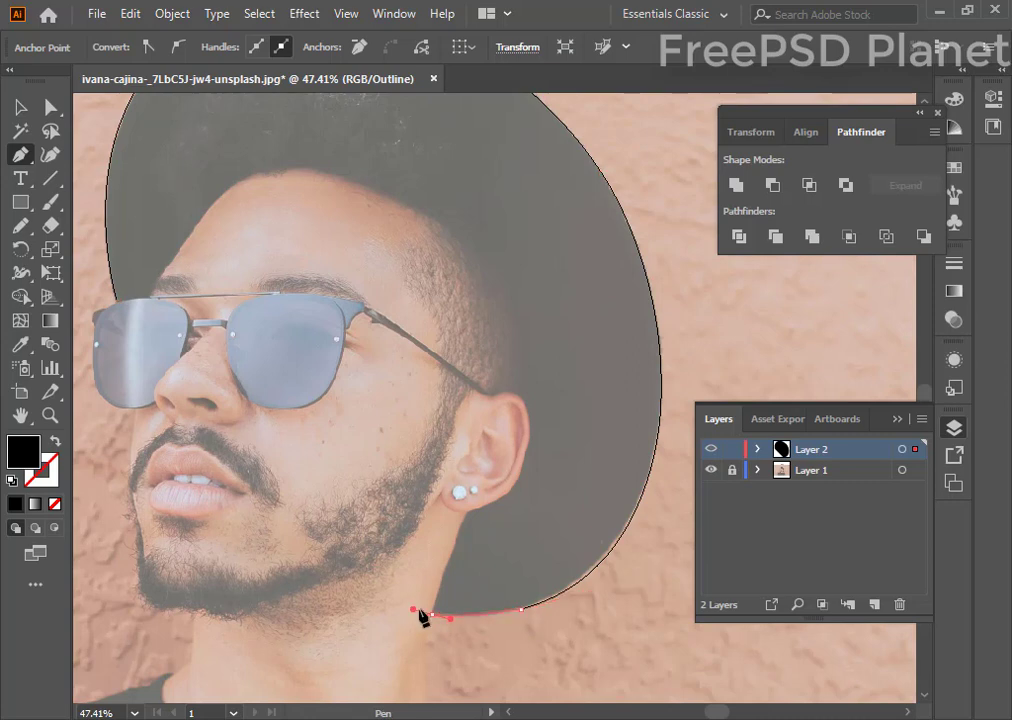
mouse_move(445, 565)
left_mouse_down()
mouse_move(472, 524)
mouse_move(519, 506)
mouse_move(516, 482)
left_mouse_up()
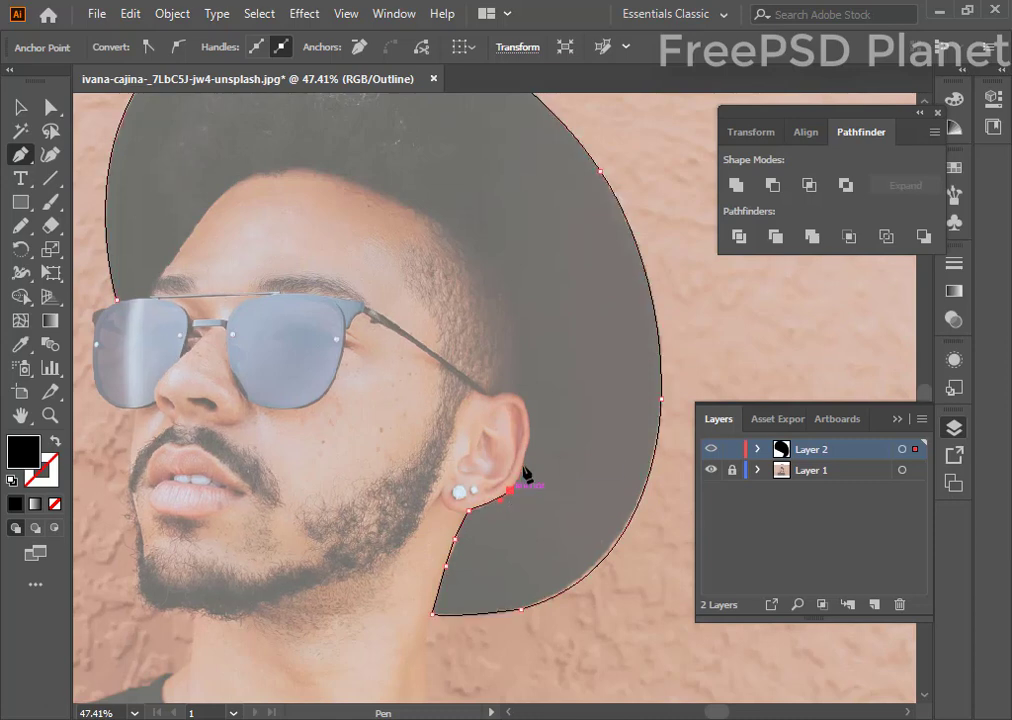
left_click(525, 455)
left_click_drag(527, 457, 512, 400)
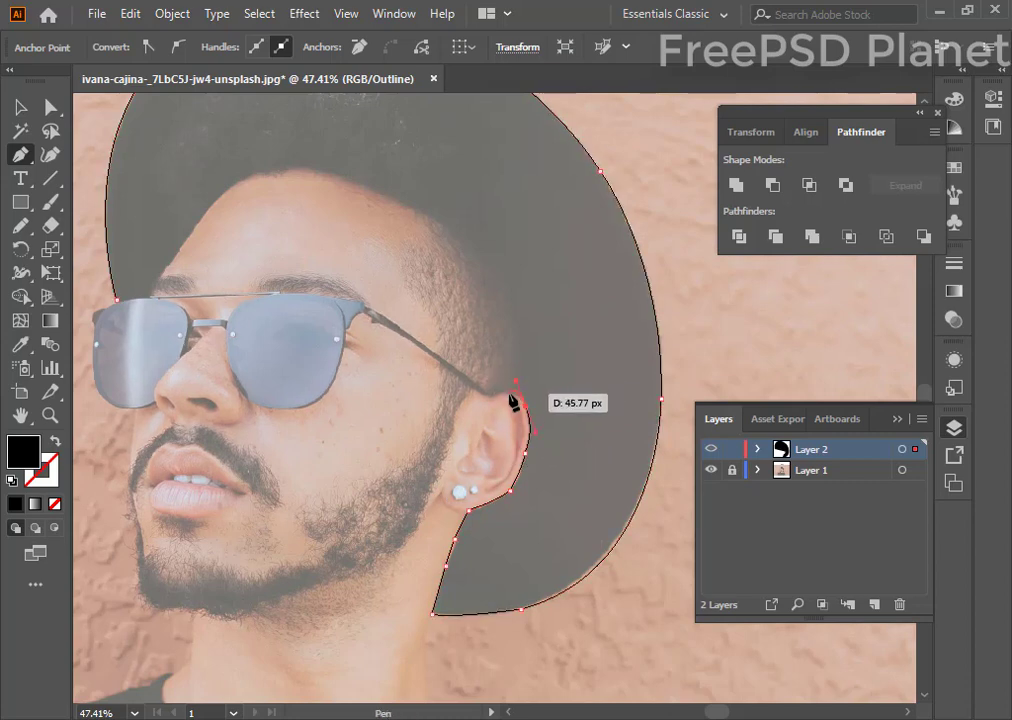
left_click_drag(512, 400, 514, 402)
- Trace over the back and top of the head down to the brim near the glasses
left_click_drag(456, 234, 428, 227)
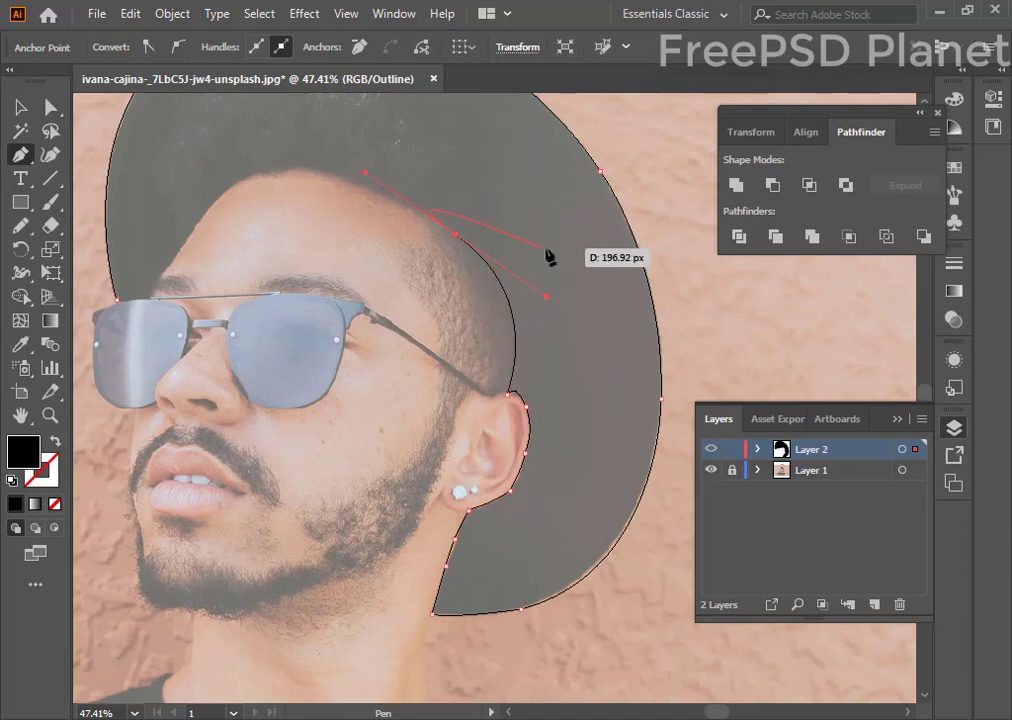
left_click(456, 234)
left_click_drag(312, 170, 240, 180)
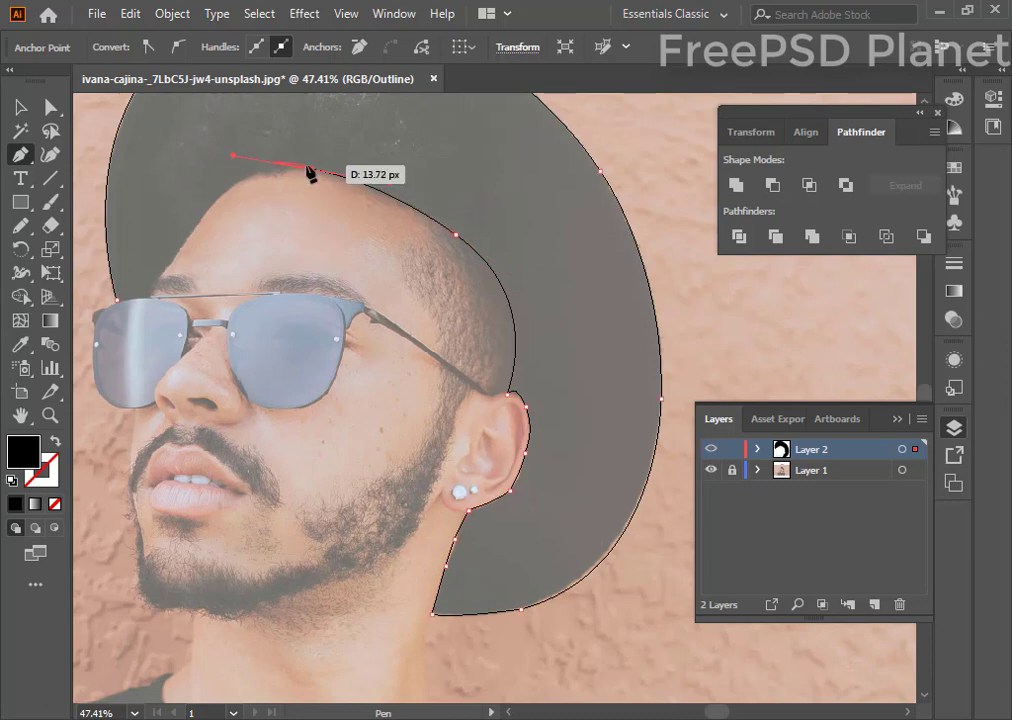
left_click(313, 172)
left_click_drag(192, 228, 194, 292)
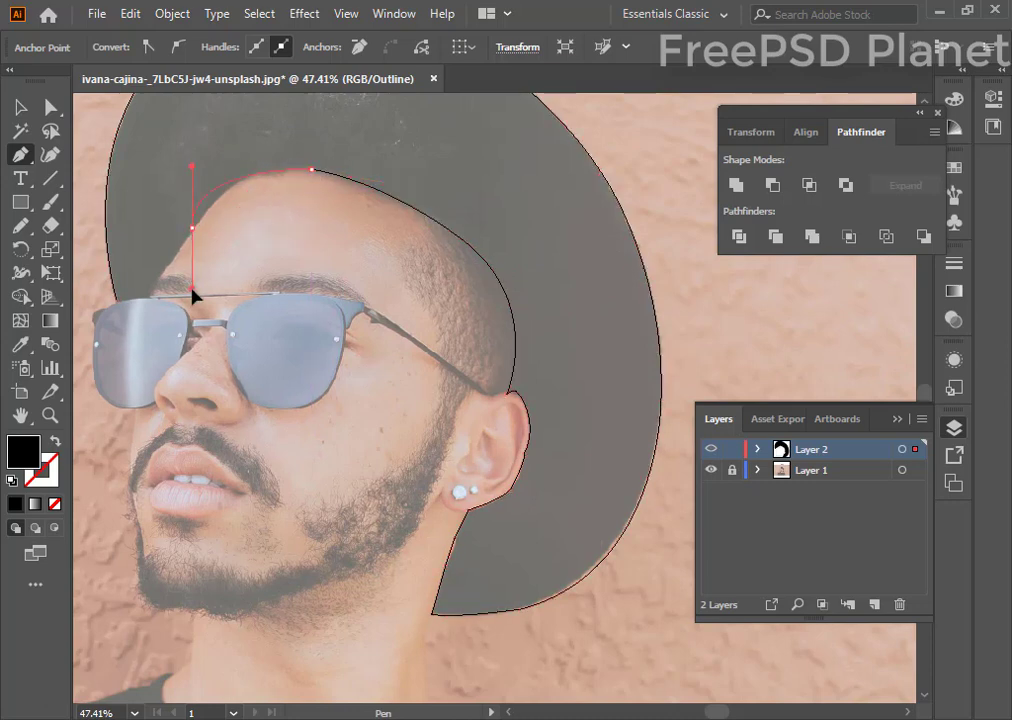
mouse_move(192, 228)
left_mouse_down()
mouse_move(155, 305)
mouse_move(148, 298)
left_mouse_up()
left_click(115, 298)
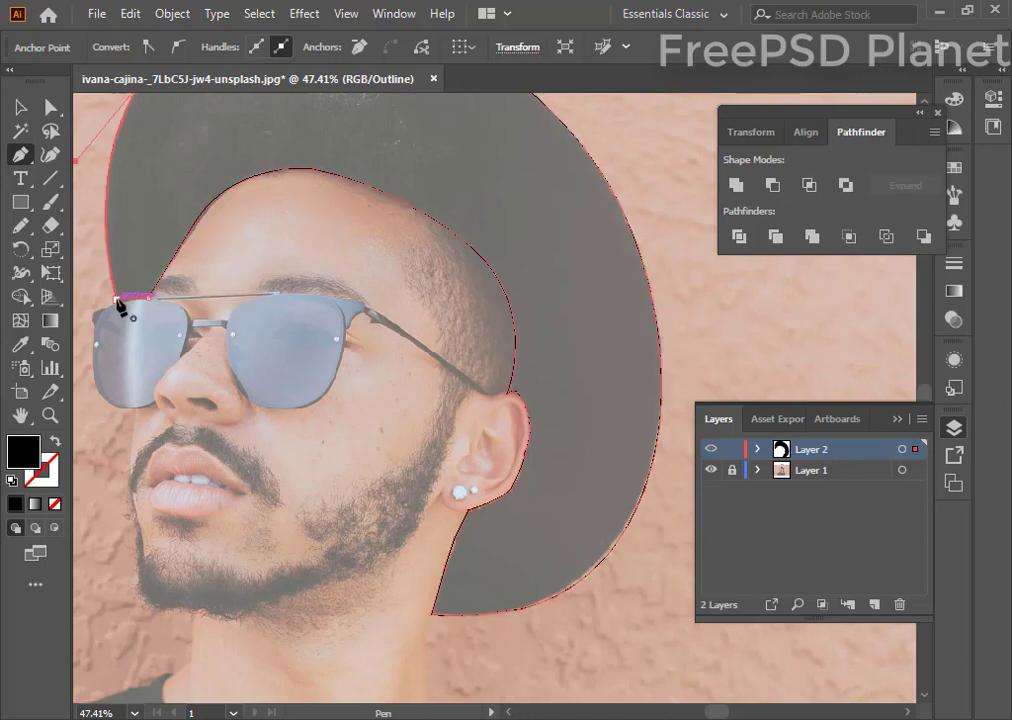
- View the filled black hat alone zoomed out, deselect it, then show the photo again
left_click(711, 450, "ctrl")
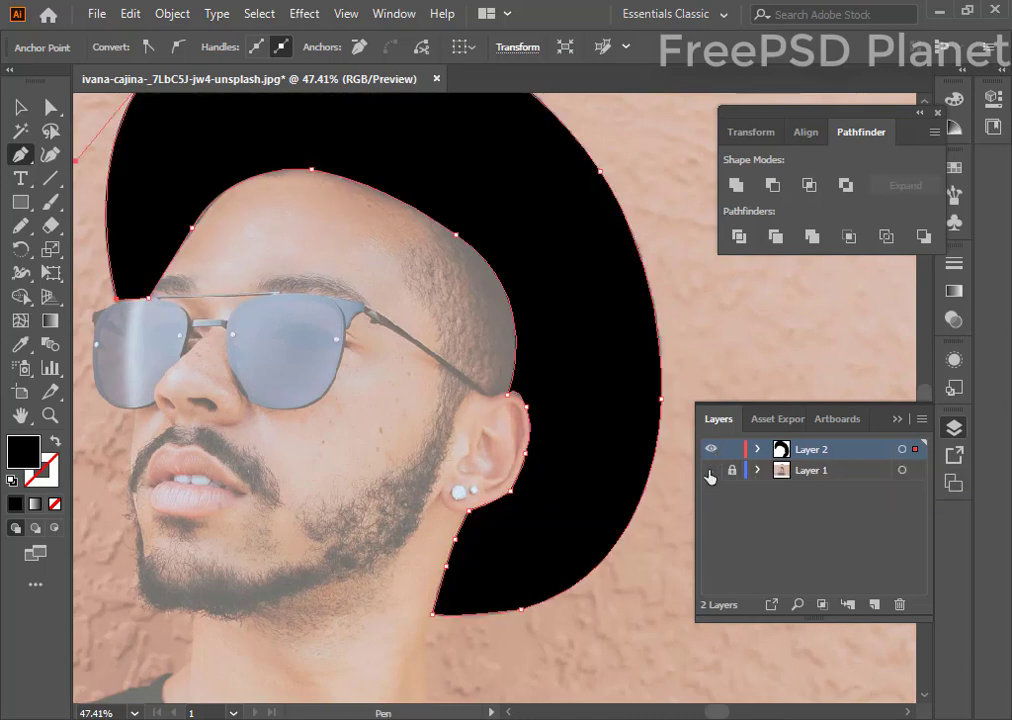
key("ctrl+minus")
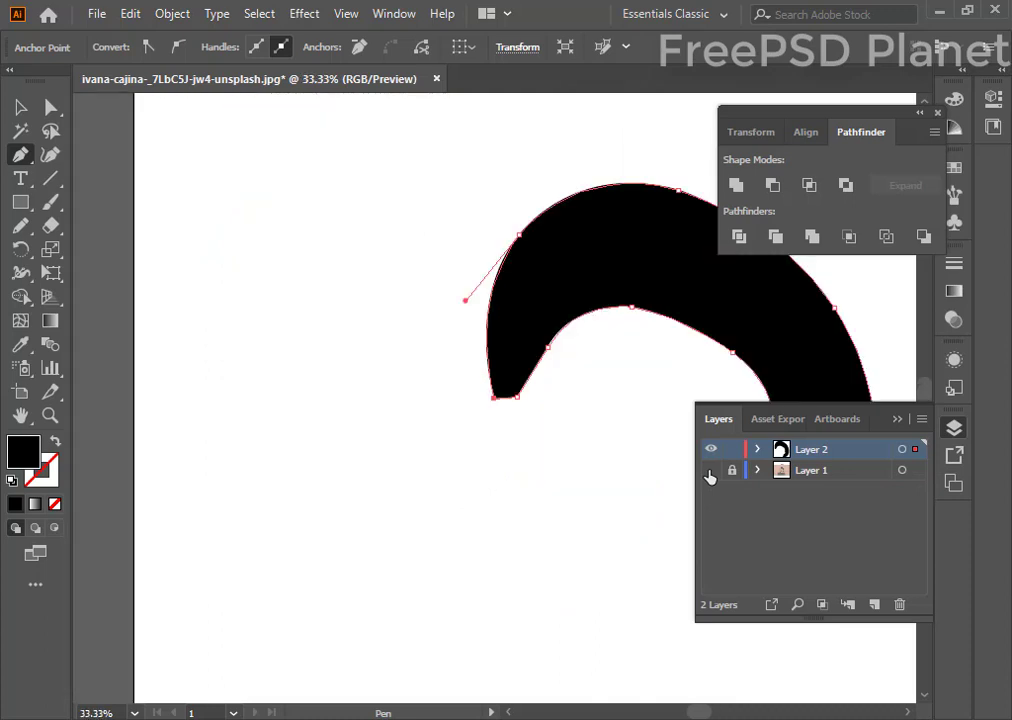
key("ctrl+minus")
key("ctrl+minus")
left_click(20, 107)
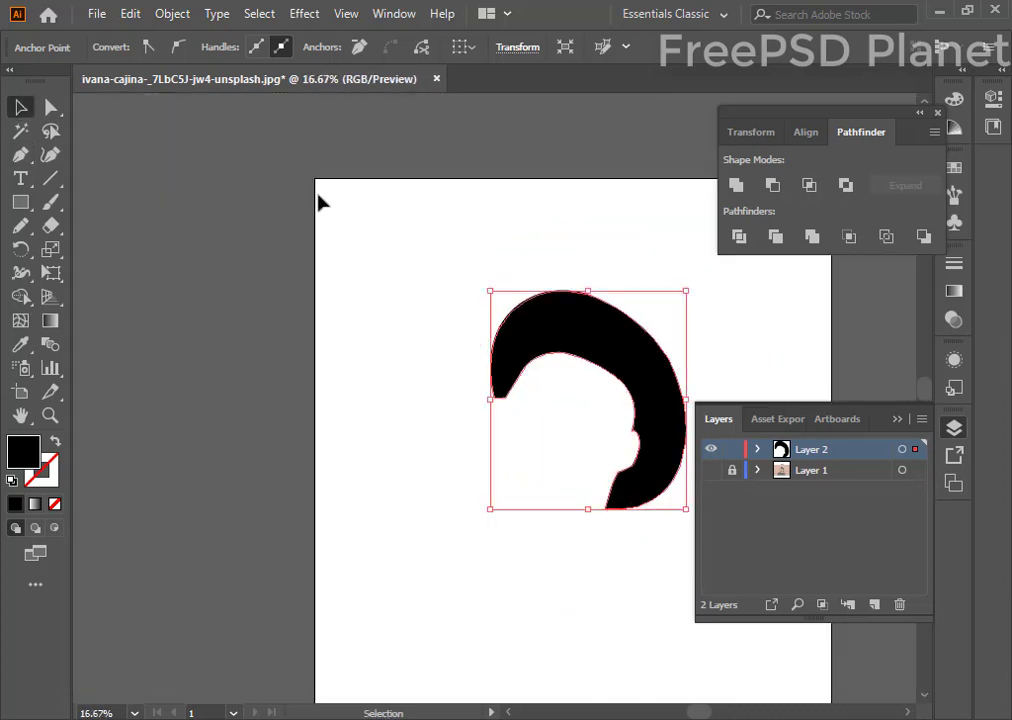
left_click(790, 330)
left_click(712, 470)
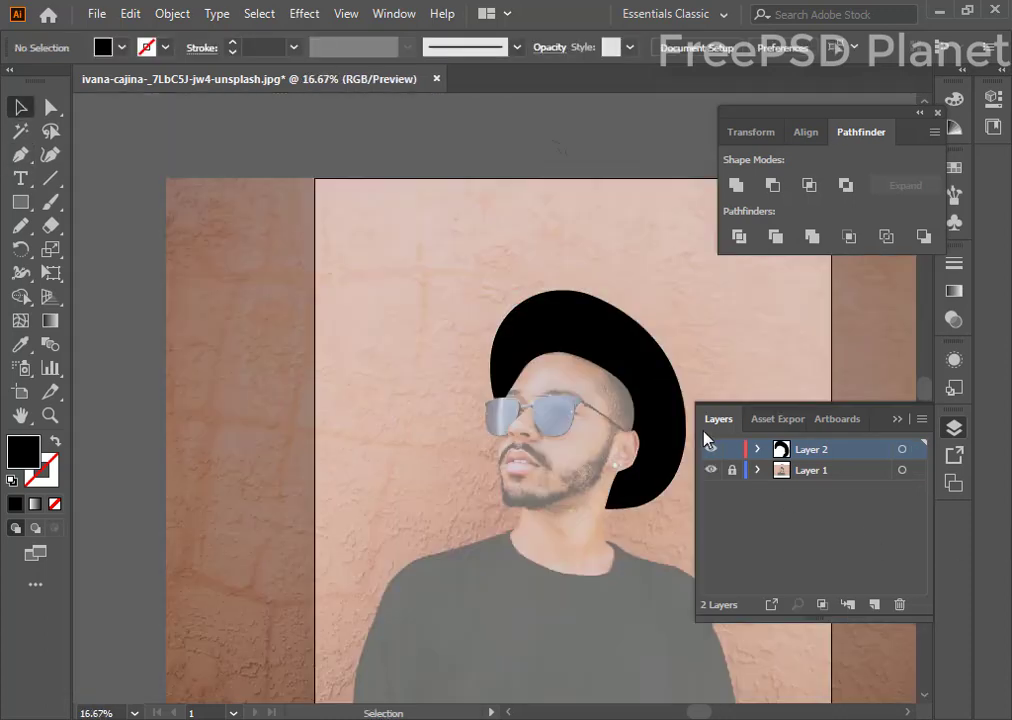
- Zoom in to 300% and pan to the eyebrow above the glasses
key("ctrl+plus")
key("ctrl+plus")
key("ctrl+plus")
key("ctrl+plus")
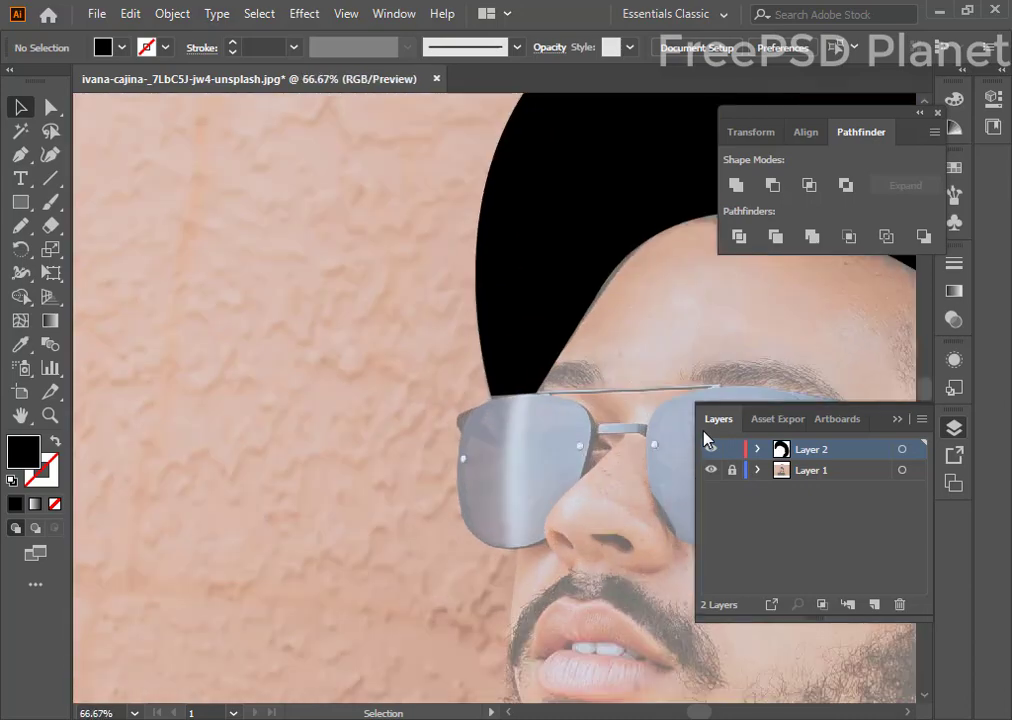
key("ctrl+plus")
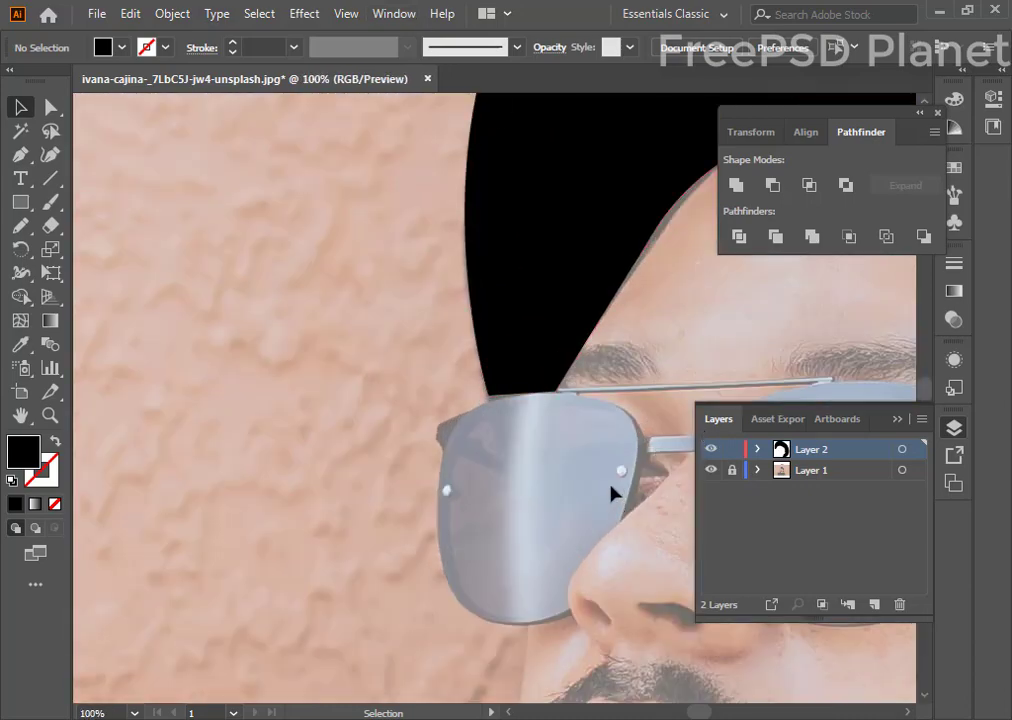
left_click_drag(596, 485, 394, 602)
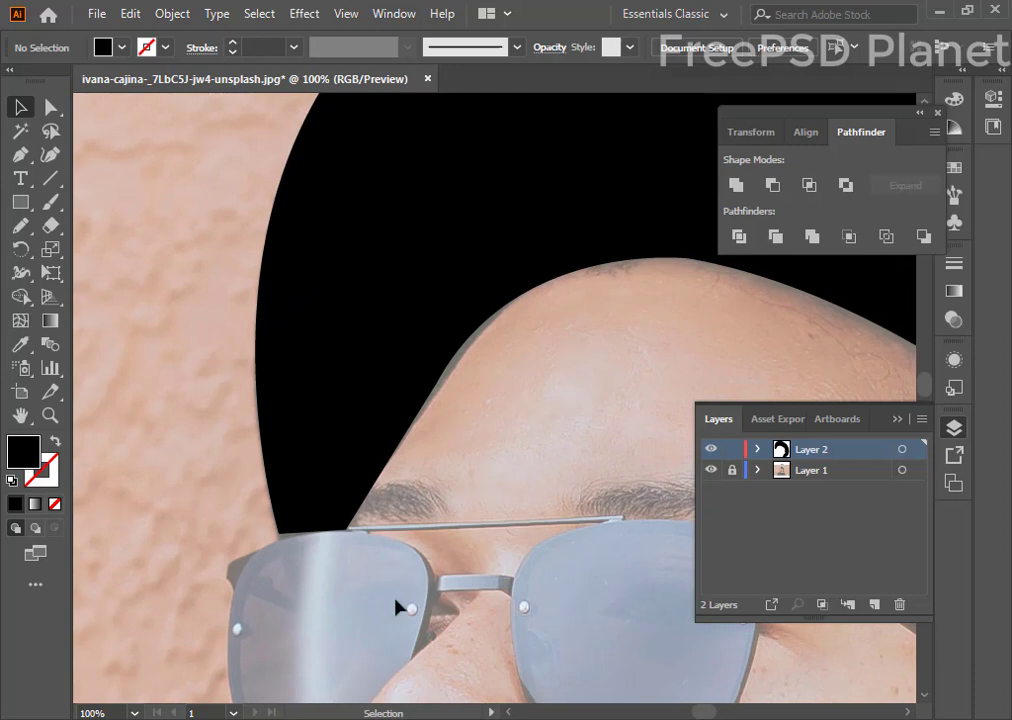
key("ctrl+plus")
key("ctrl+plus")
key("ctrl+plus")
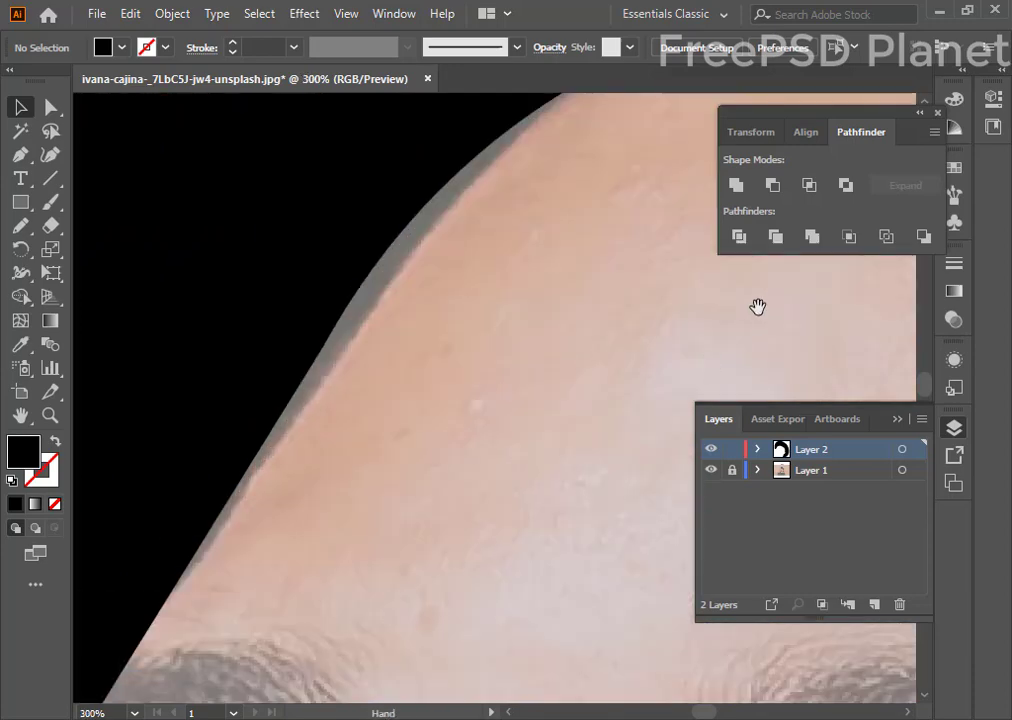
scroll(472, 388, "down", 2)
scroll(574, 371, "down", 3)
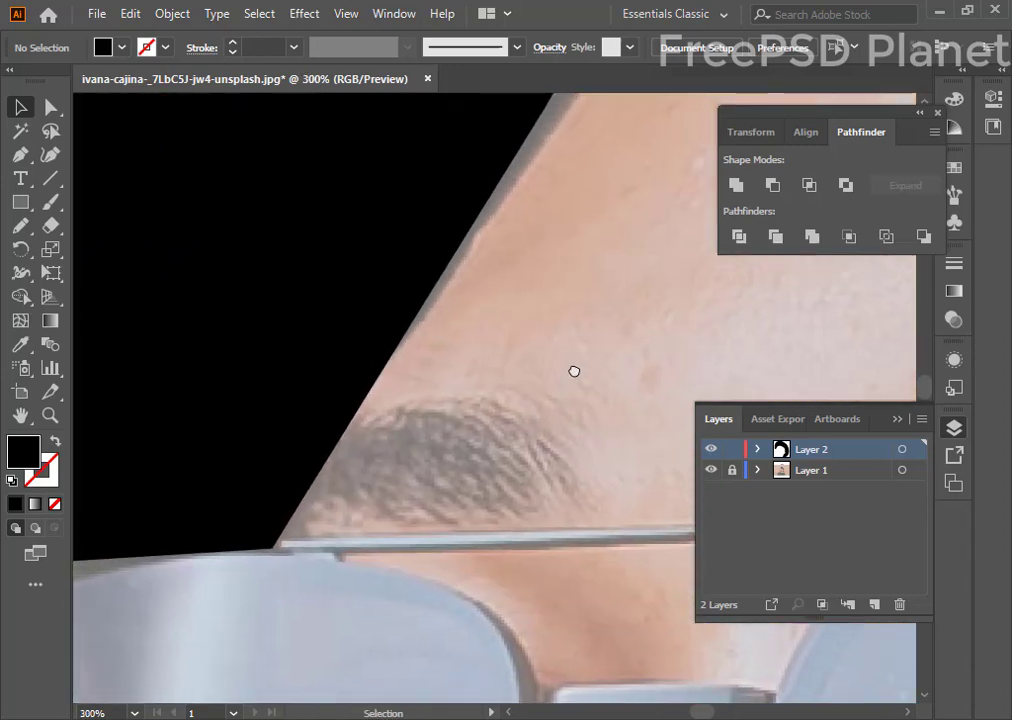
- Paint the first short hair strokes on the eyebrow with the Paintbrush
left_click(50, 201)
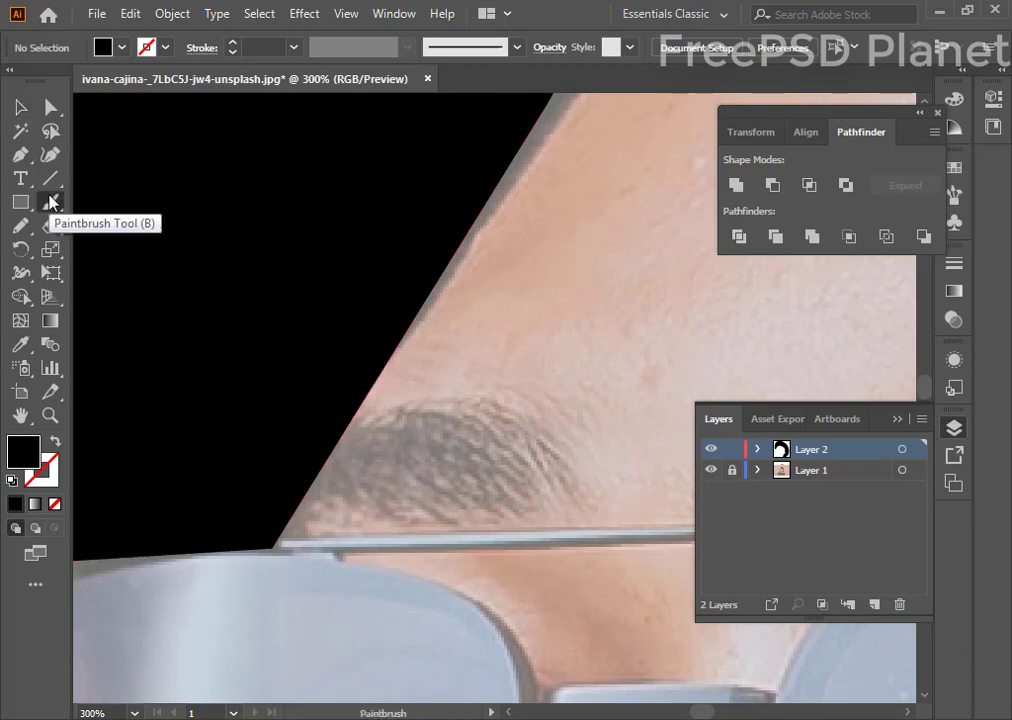
mouse_move(558, 482)
left_mouse_down()
mouse_move(585, 491)
mouse_move(562, 480)
mouse_move(551, 440)
mouse_move(539, 440)
left_mouse_up()
key("ctrl+z")
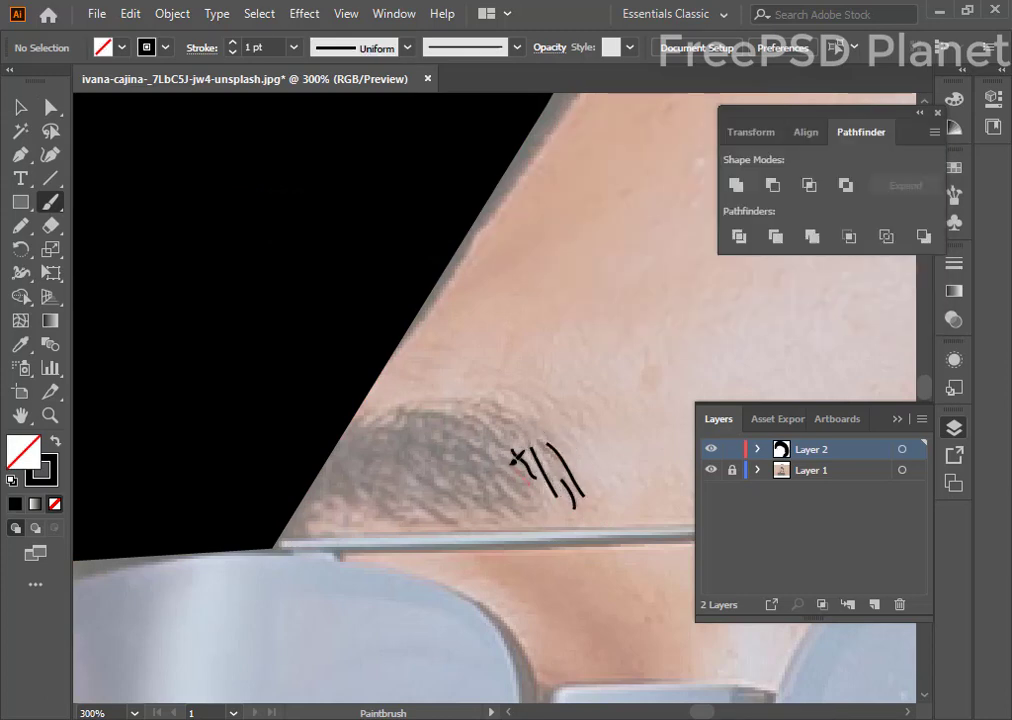
mouse_move(489, 466)
left_mouse_down()
mouse_move(527, 500)
mouse_move(524, 514)
left_mouse_up()
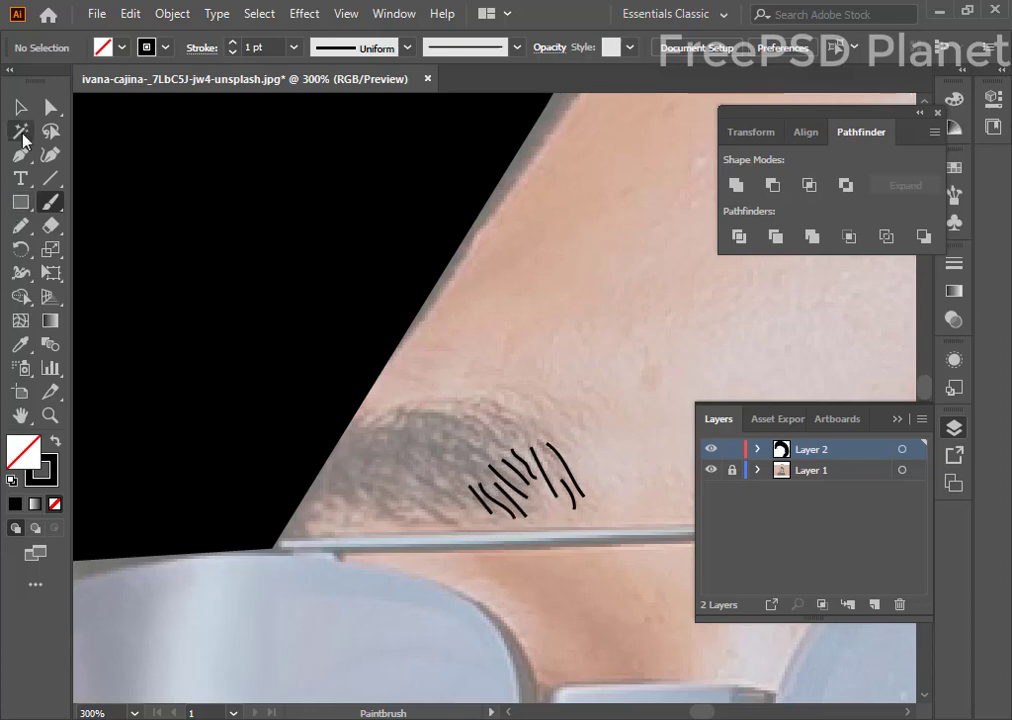
- Duplicate the hair strokes leftward along the eyebrow several times
left_click(20, 107)
left_click_drag(561, 484, 657, 530)
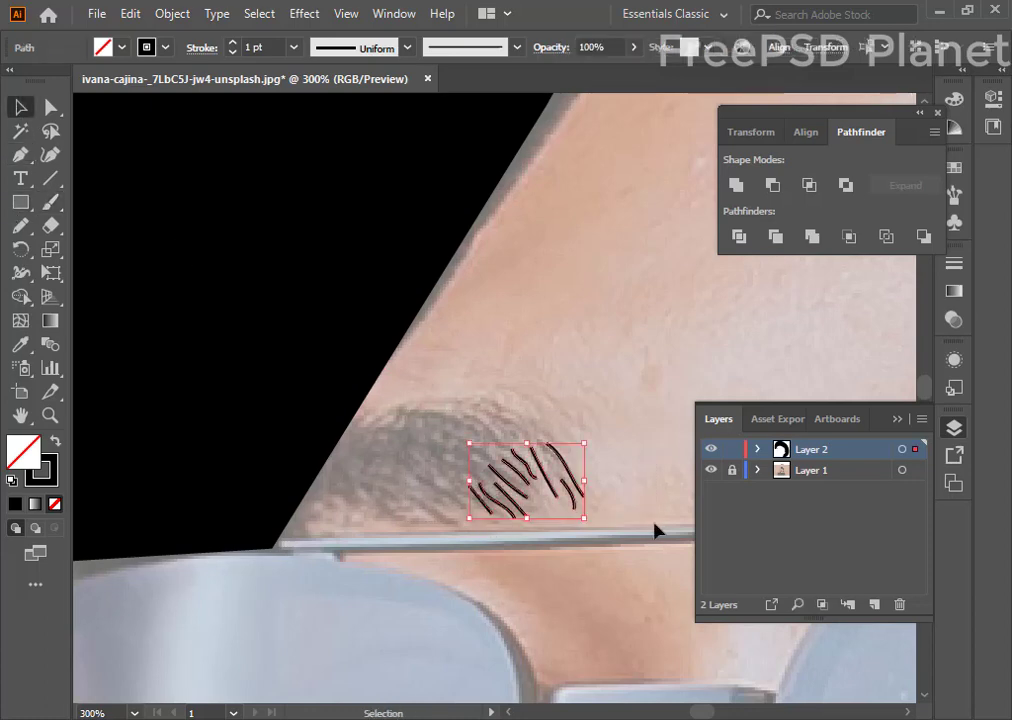
mouse_move(526, 479)
left_mouse_down()
mouse_move(467, 468)
mouse_move(355, 480)
mouse_move(343, 472)
mouse_move(415, 475)
left_mouse_up()
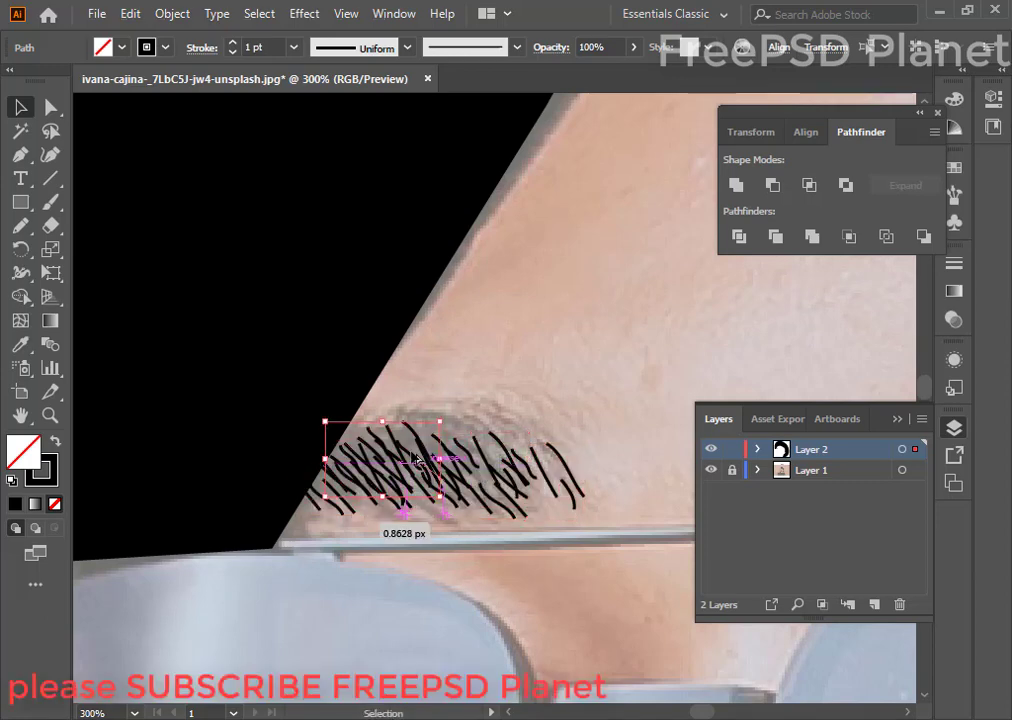
left_click(425, 463)
left_click(440, 370)
left_click_drag(470, 407, 375, 455)
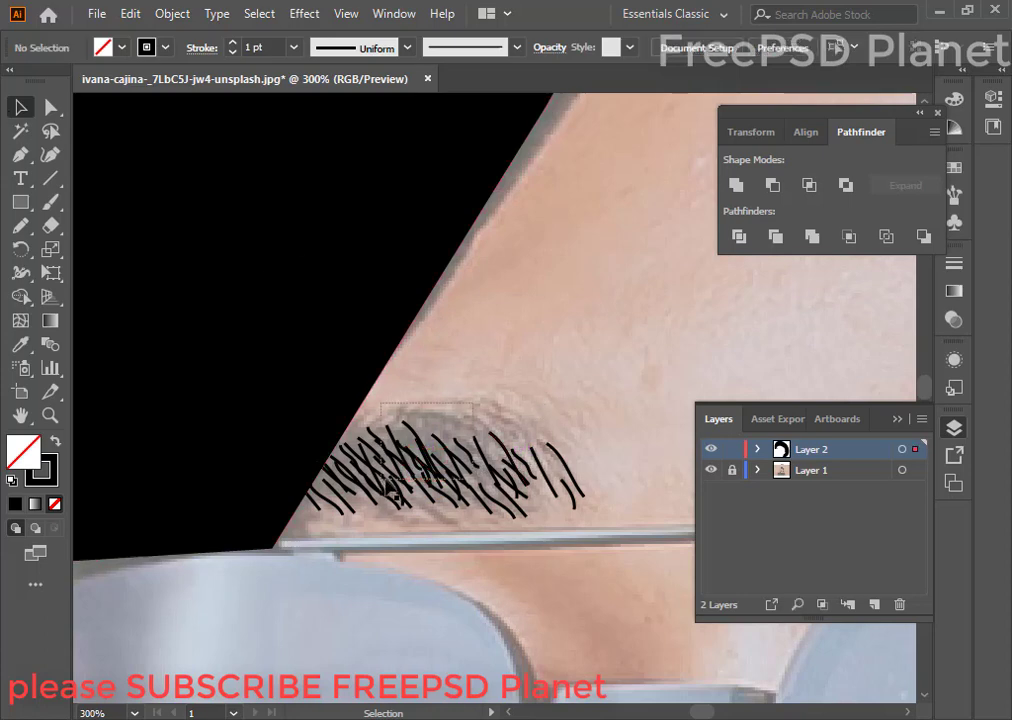
left_click_drag(455, 462, 448, 478)
left_click(460, 462)
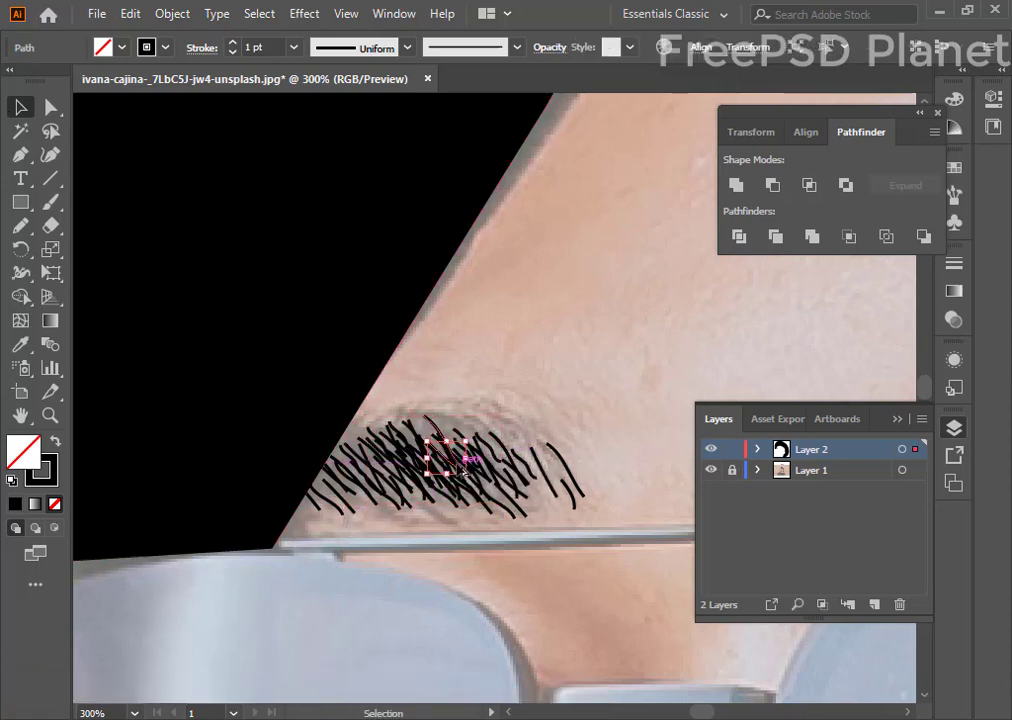
- Paint more short hair strokes across the eyebrow's middle, right end and gaps
key("b")
mouse_move(440, 440)
left_mouse_down()
mouse_move(495, 465)
mouse_move(448, 405)
left_mouse_up()
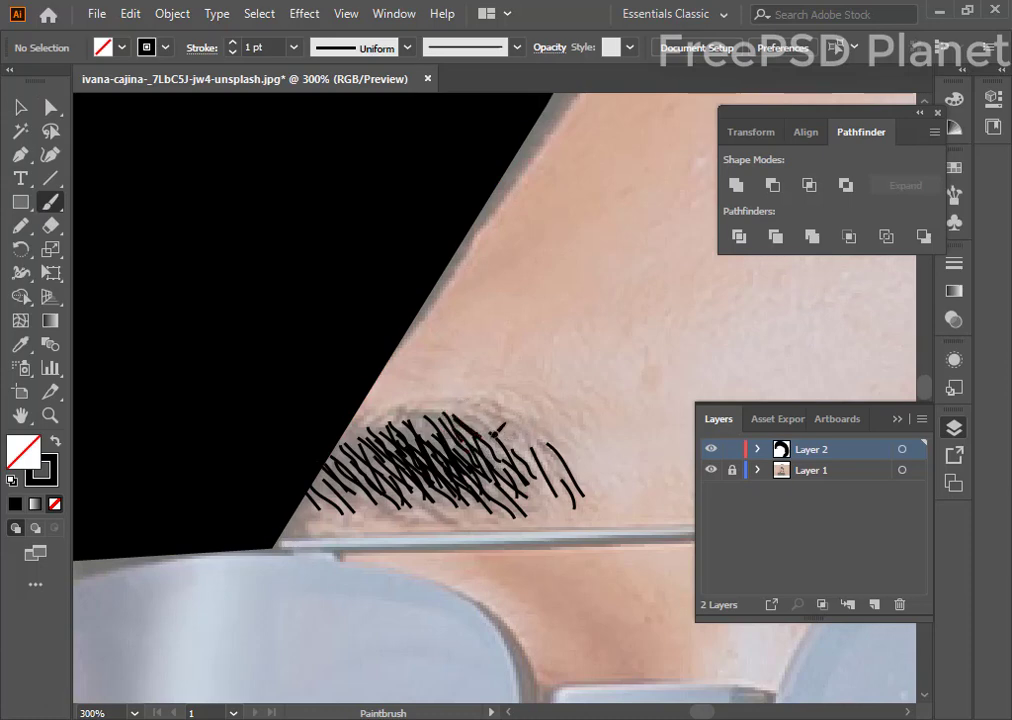
left_click_drag(508, 450, 505, 400)
mouse_move(530, 452)
left_mouse_down()
mouse_move(530, 395)
mouse_move(483, 393)
left_mouse_up()
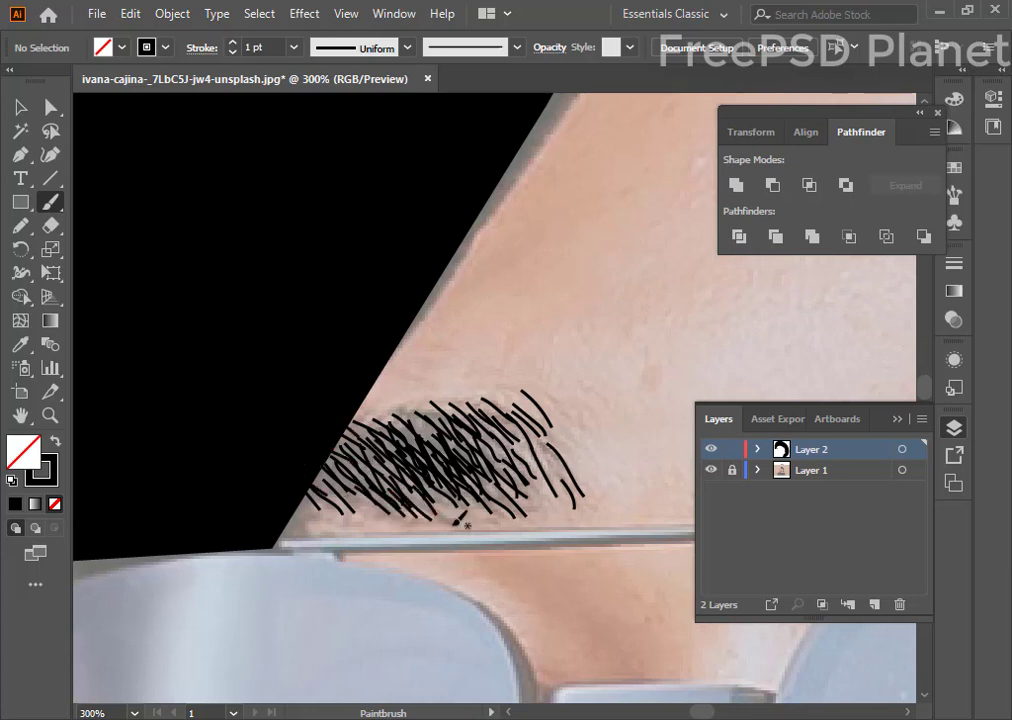
left_click_drag(416, 491, 440, 510)
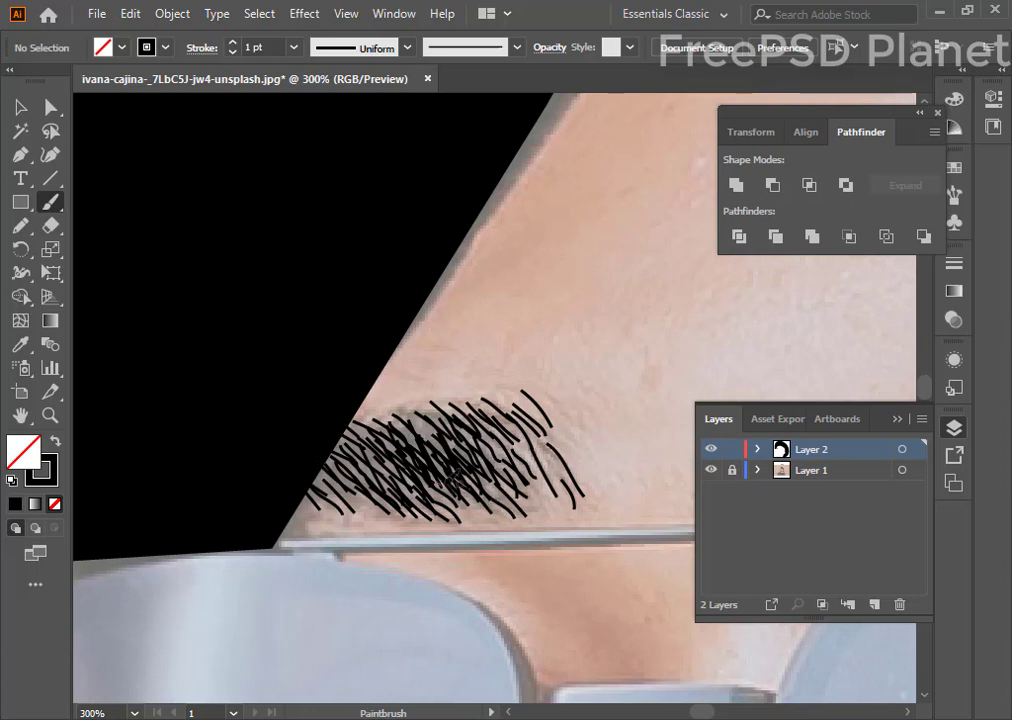
left_click_drag(549, 471, 572, 491)
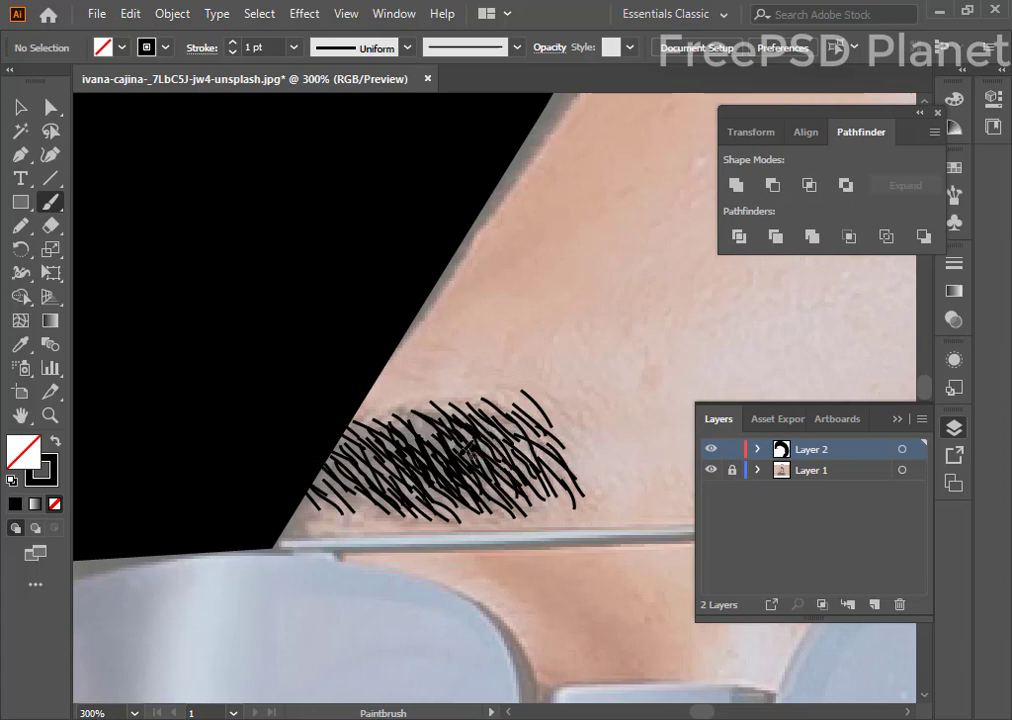
mouse_move(356, 436)
left_mouse_down()
mouse_move(390, 407)
mouse_move(410, 405)
left_mouse_up()
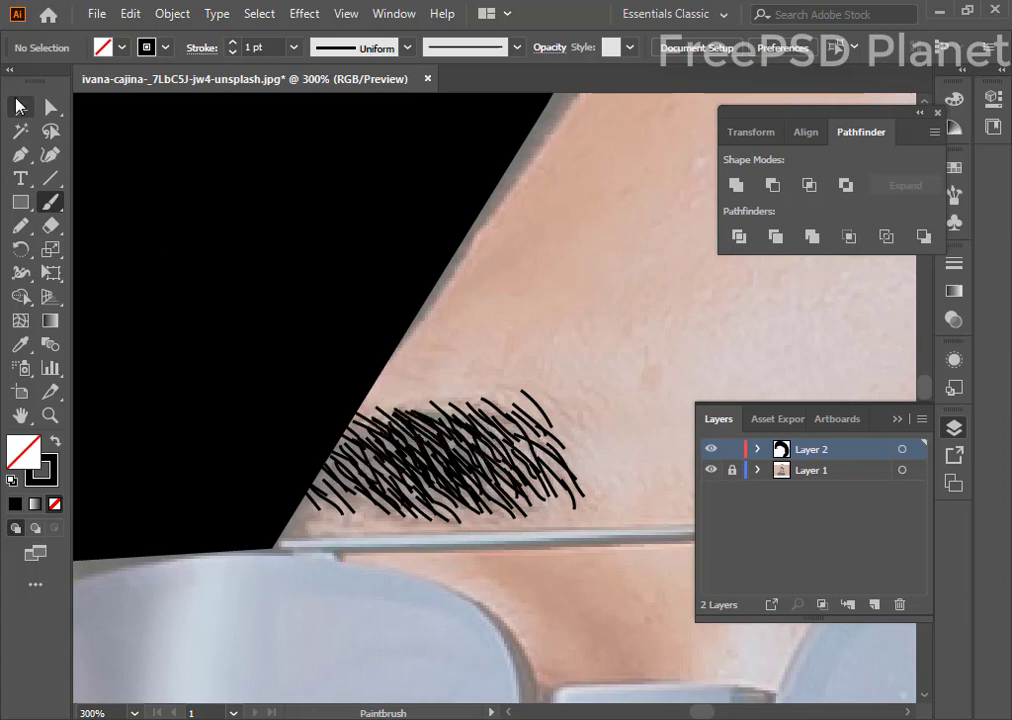
- Give all the eyebrow hair strokes the Basic width profile
key("v")
left_click_drag(598, 369, 258, 555)
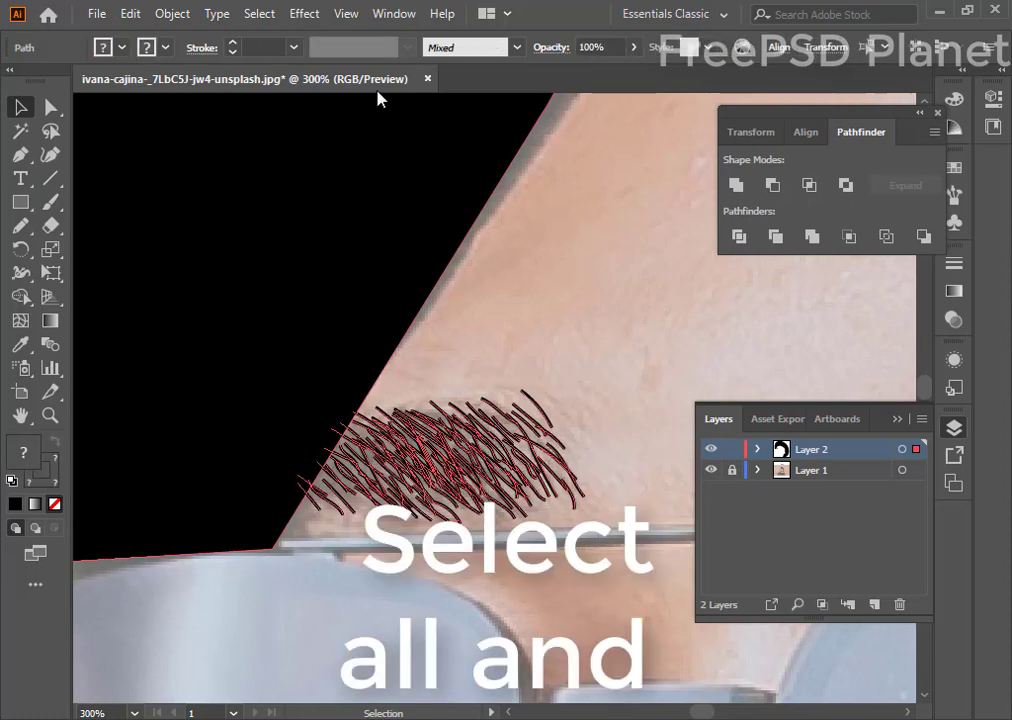
left_click(293, 47)
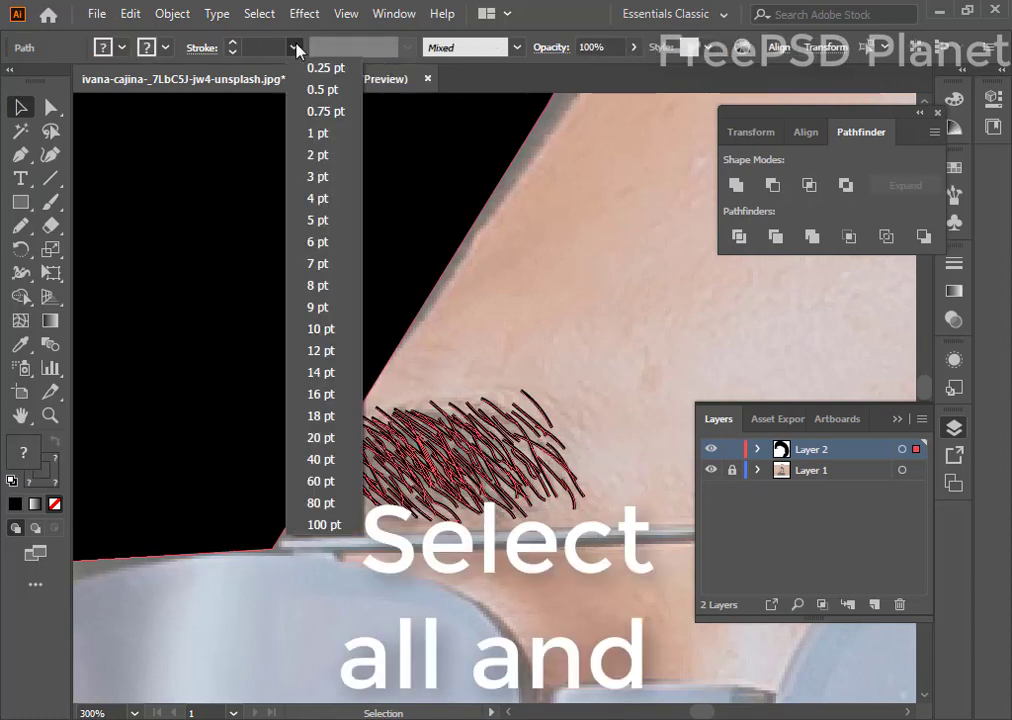
left_click(474, 47)
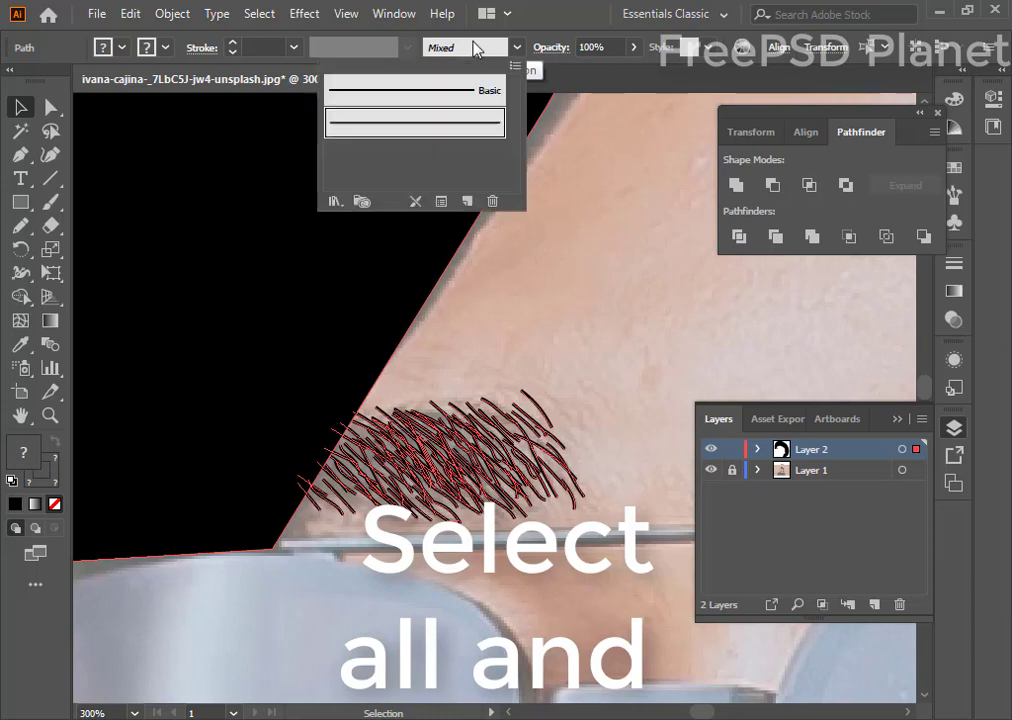
left_click(451, 95)
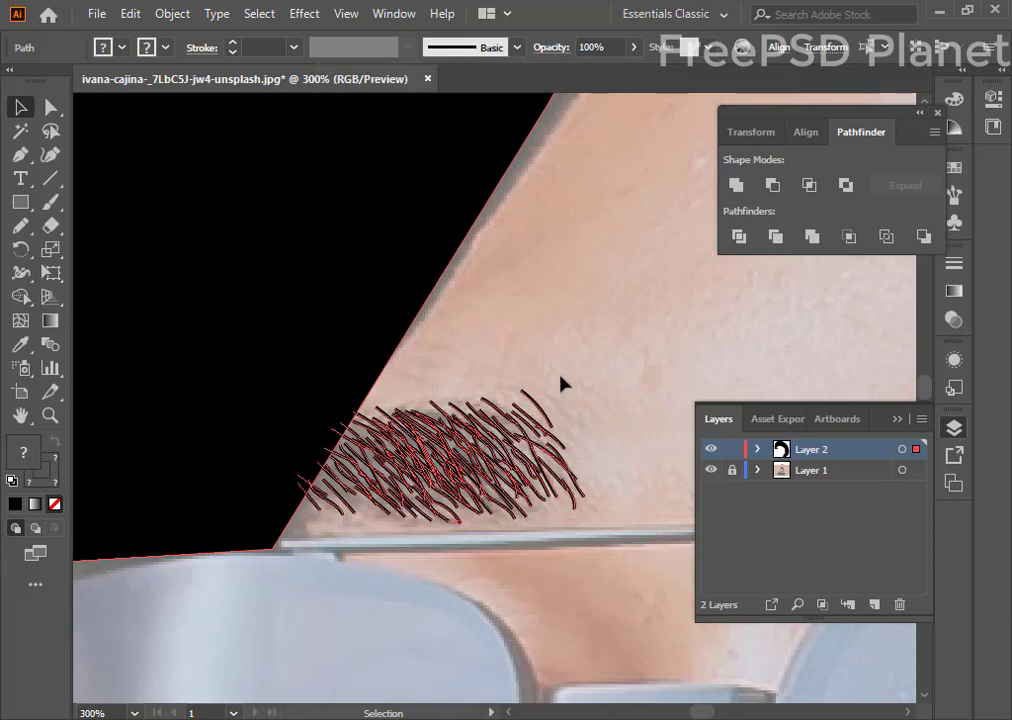
left_click(634, 368)
- Lock the hat path inside Layer 2
left_click(757, 454)
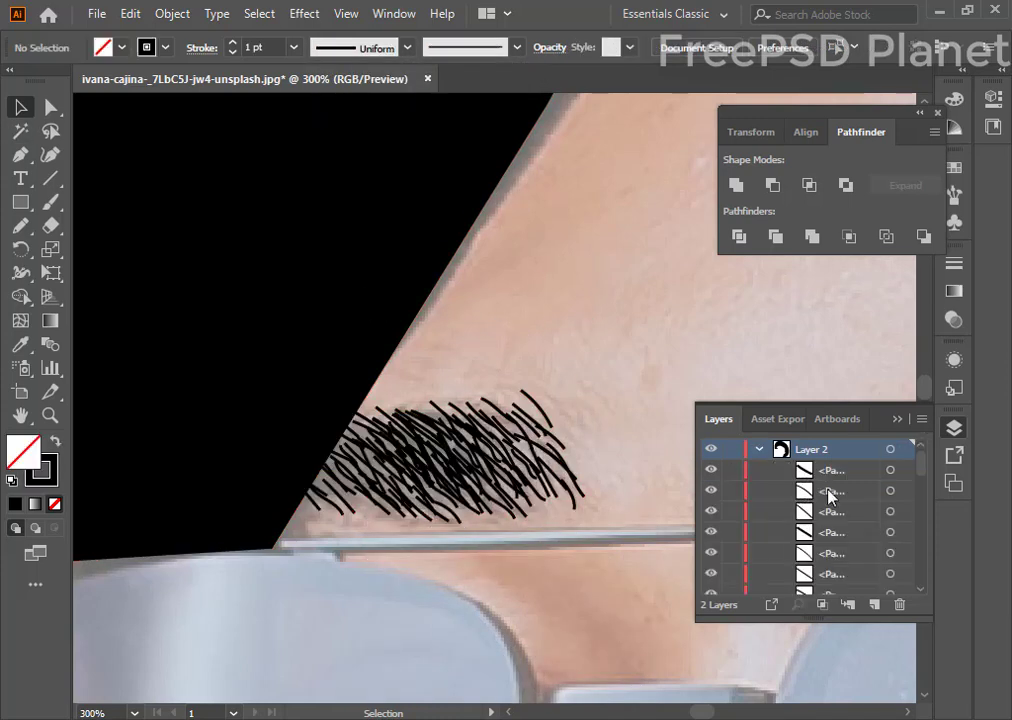
scroll(829, 492, "down", 5)
scroll(832, 520, "down", 5)
left_click(830, 564)
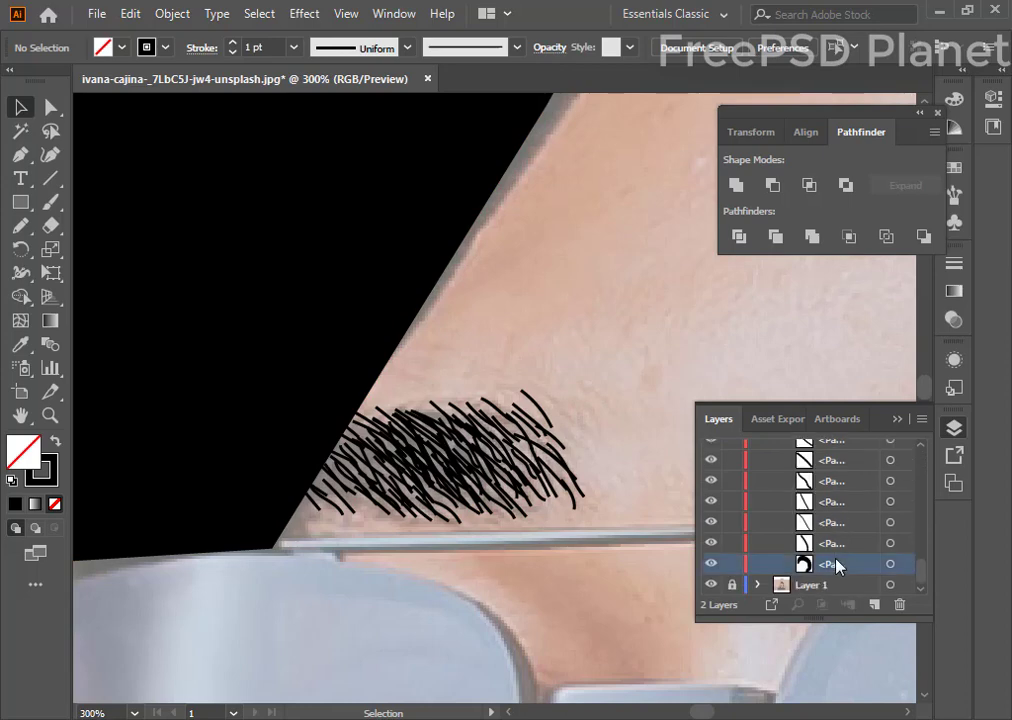
left_click(732, 564)
- Taper all the hair strokes with the elliptical width profile, keeping the Basic brush
left_click_drag(597, 362, 237, 553)
left_click(406, 47)
left_click(338, 103)
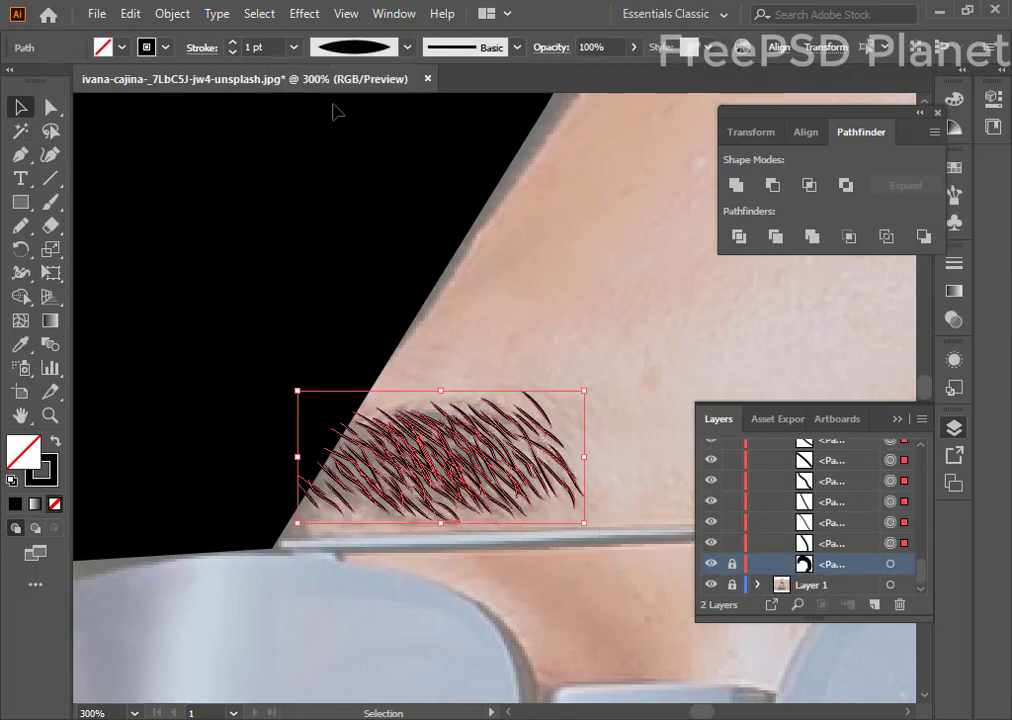
left_click(517, 47)
left_click(480, 90)
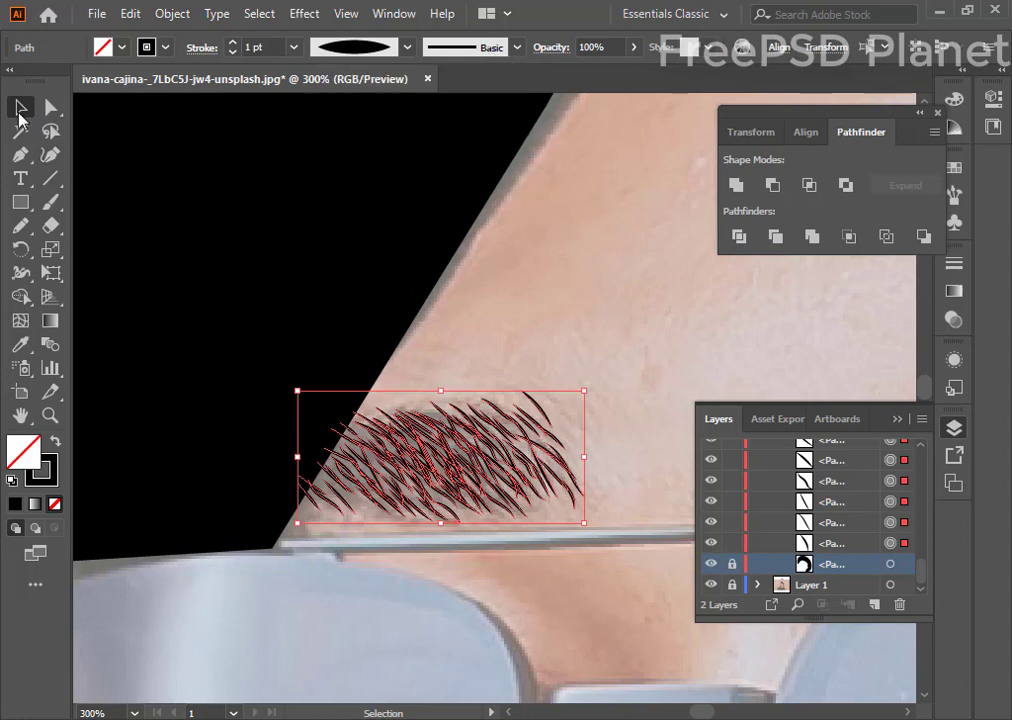
left_click(533, 293)
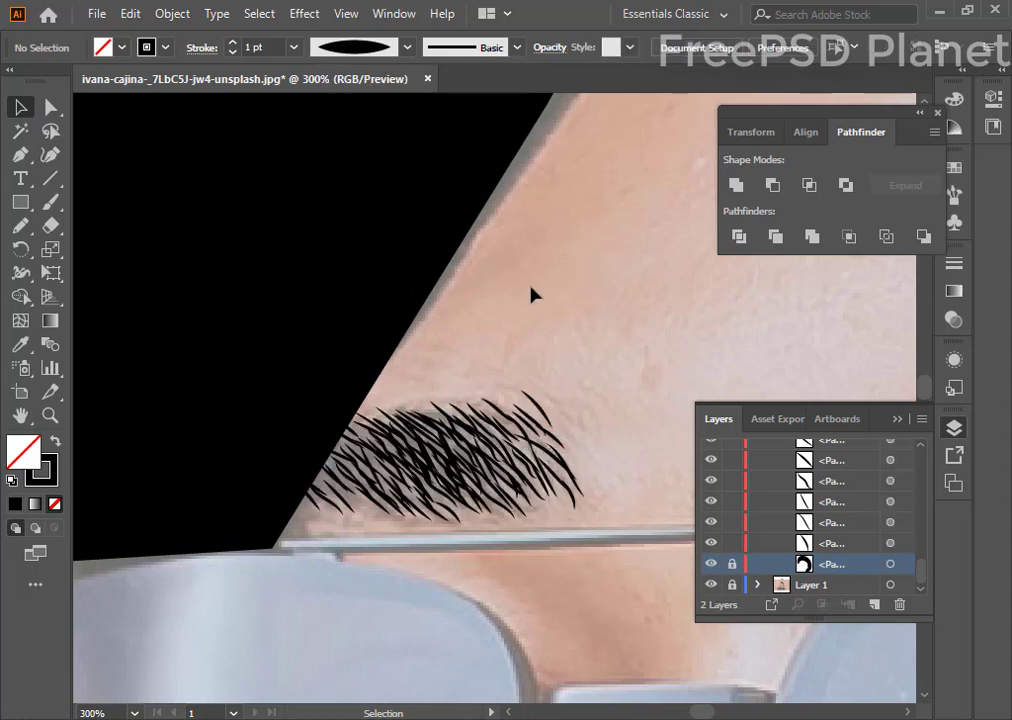
- Lock Layer 2, collapse its path list, and add a new Layer 3 zoomed on the second eyebrow
key("ctrl+minus")
key("ctrl+minus")
key("ctrl+minus")
key("ctrl+minus")
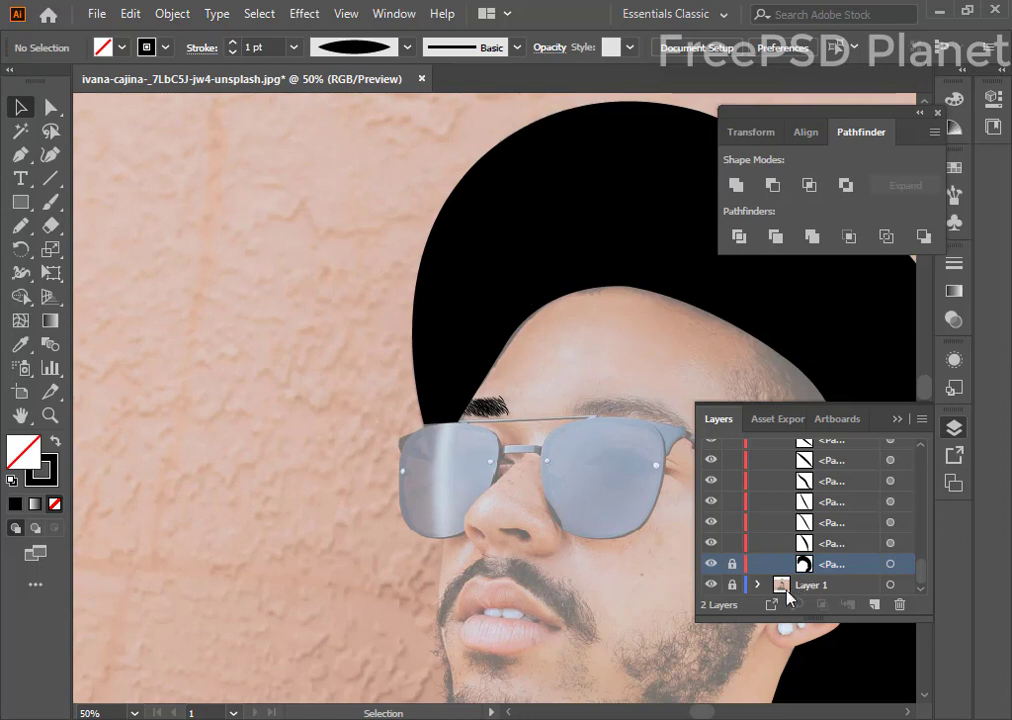
left_click(711, 585)
scroll(790, 515, "up", 3)
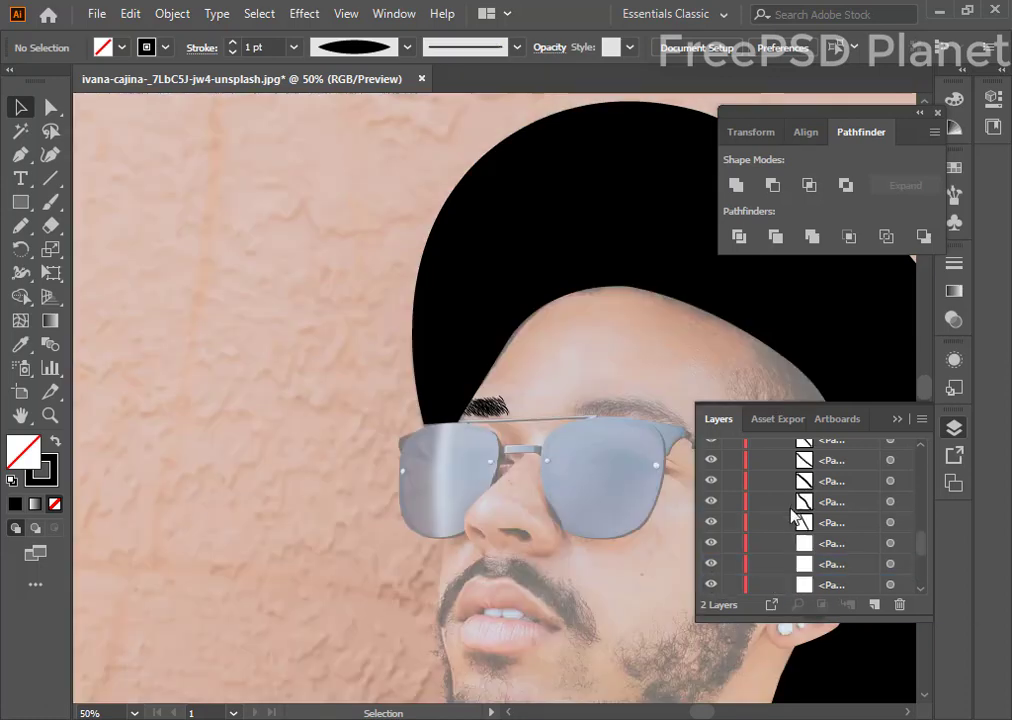
scroll(790, 515, "up", 2)
left_click(760, 450)
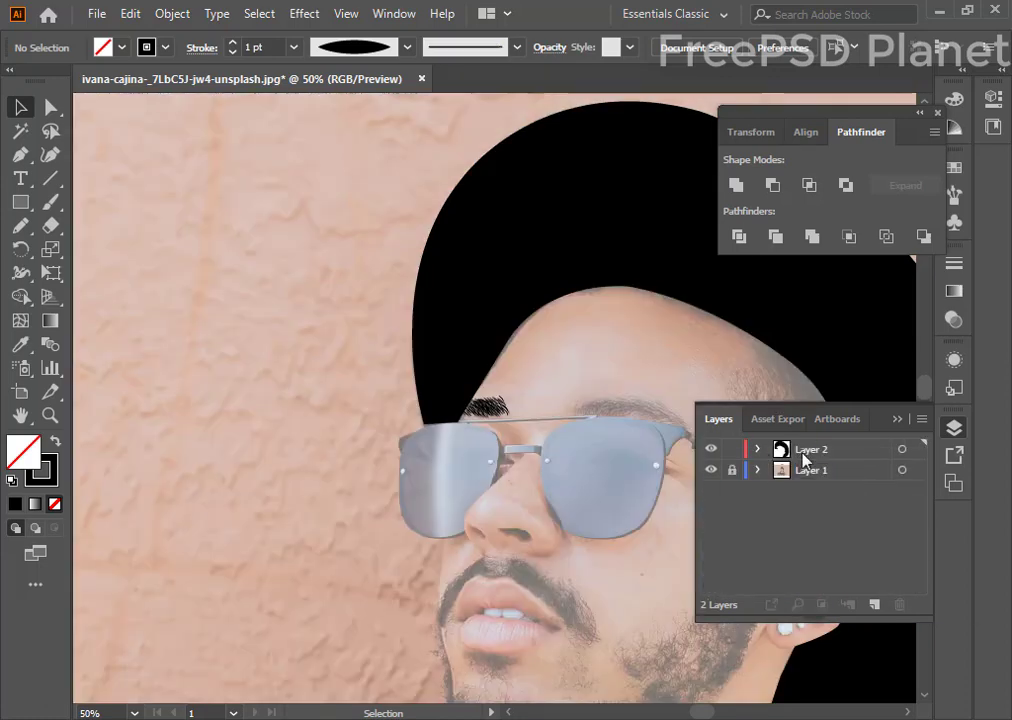
left_click(873, 605)
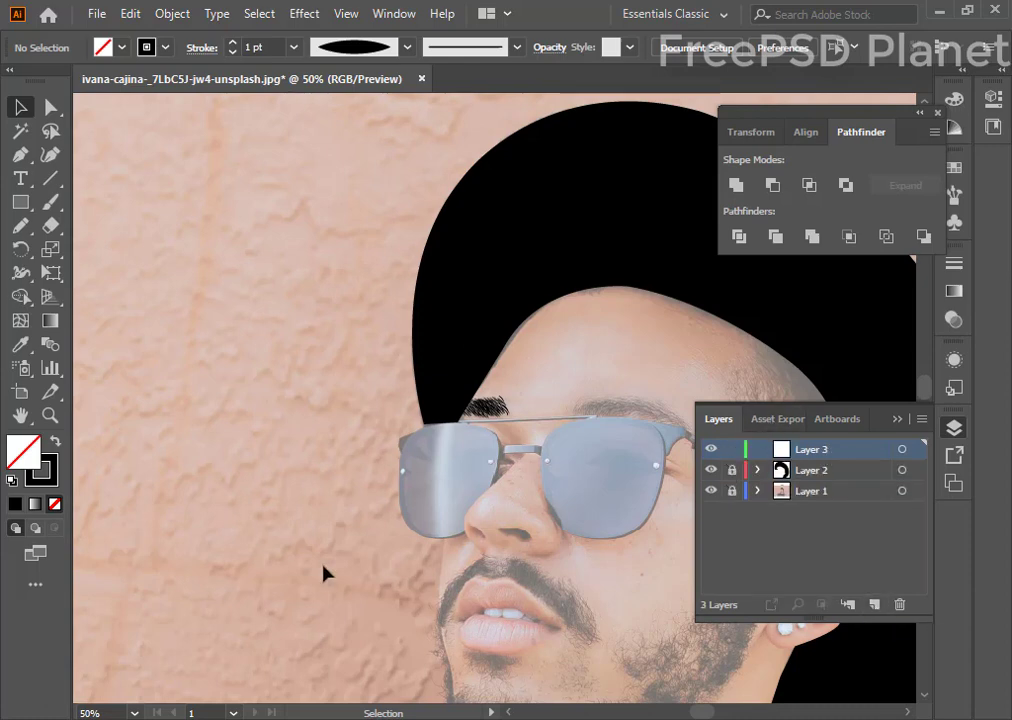
key("ctrl+plus")
key("ctrl+plus")
key("ctrl+plus")
key("ctrl+plus")
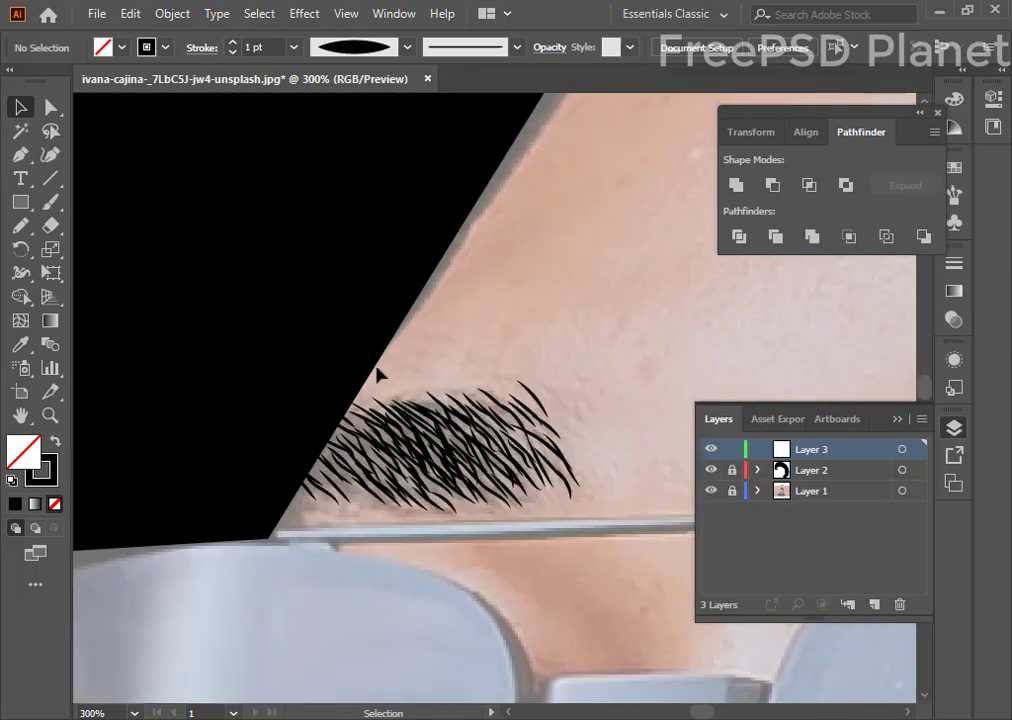
left_click_drag(378, 374, 323, 449)
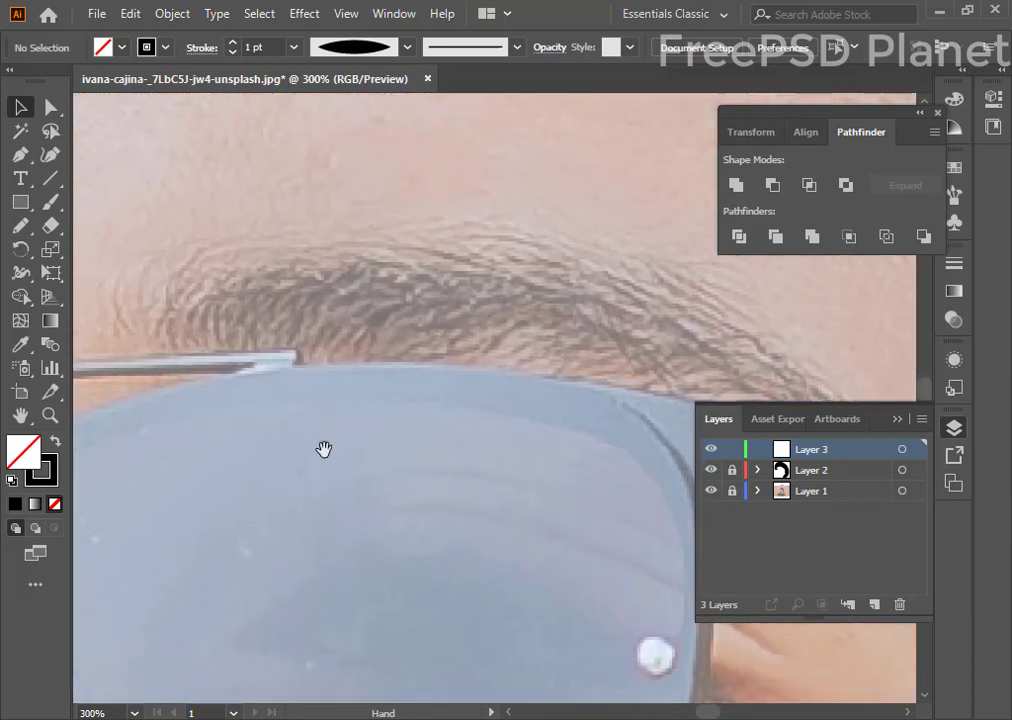
- Brush the first black hair strokes at the second eyebrow's left end
left_click(47, 203)
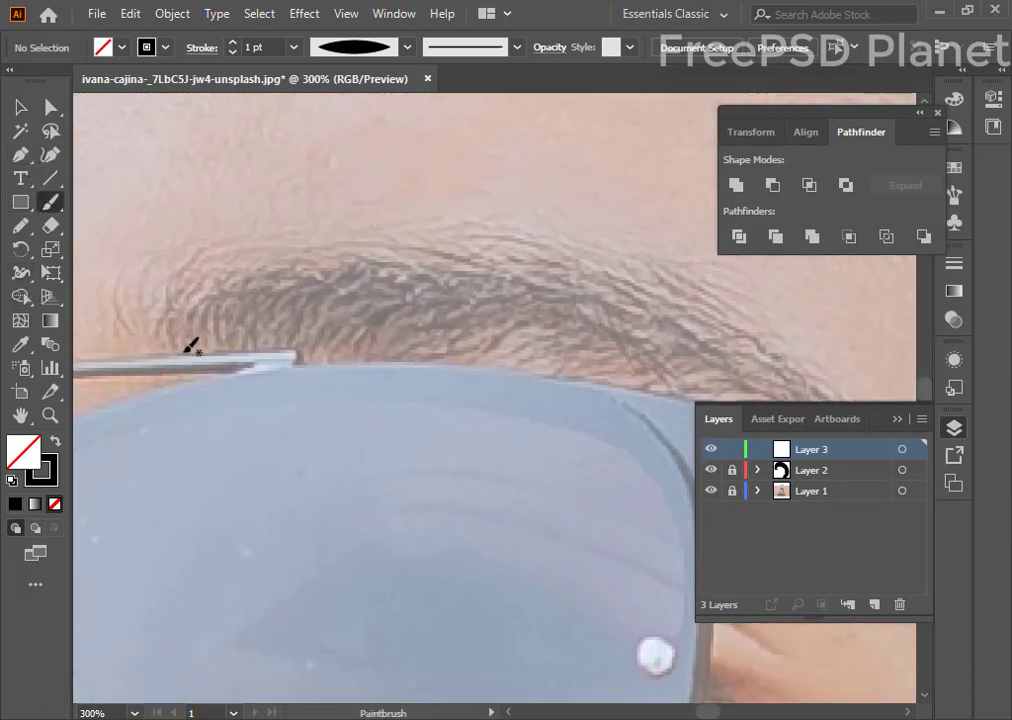
mouse_move(178, 322)
left_mouse_down()
mouse_move(176, 350)
mouse_move(218, 344)
left_mouse_up()
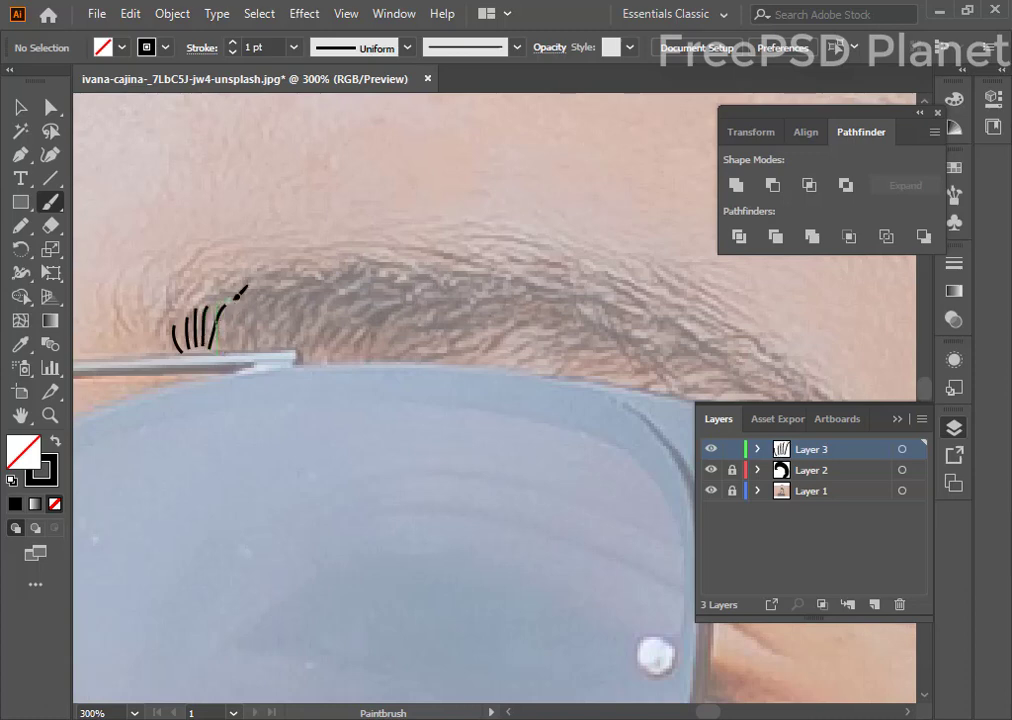
left_click_drag(237, 286, 216, 348)
left_click_drag(214, 268, 215, 352)
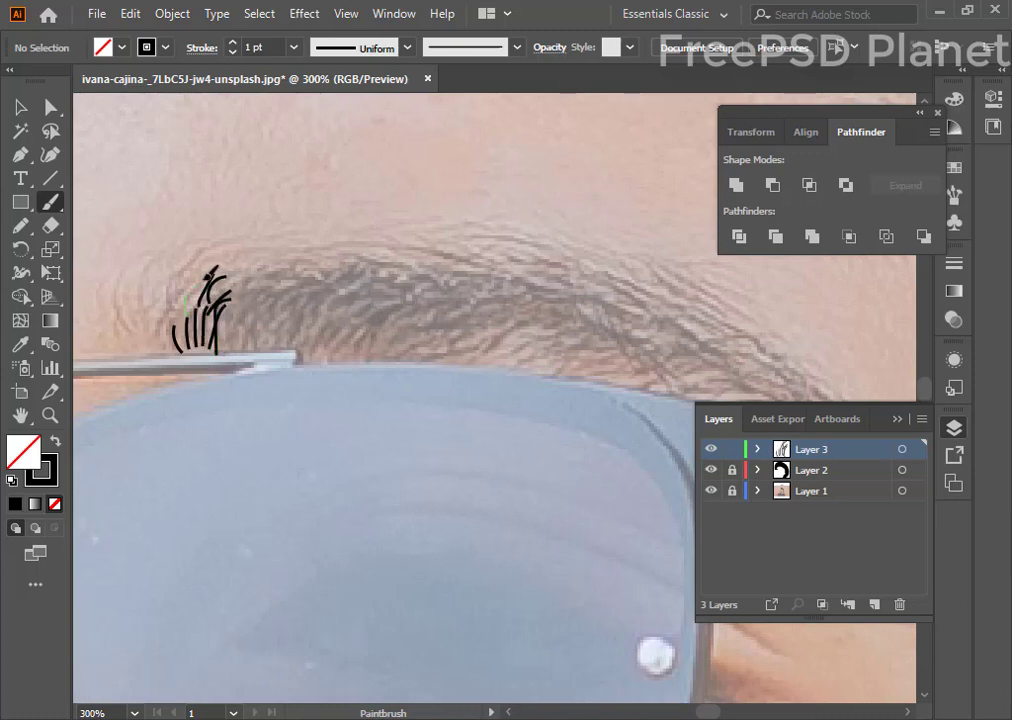
mouse_move(205, 277)
left_mouse_down()
mouse_move(178, 348)
mouse_move(150, 347)
left_mouse_up()
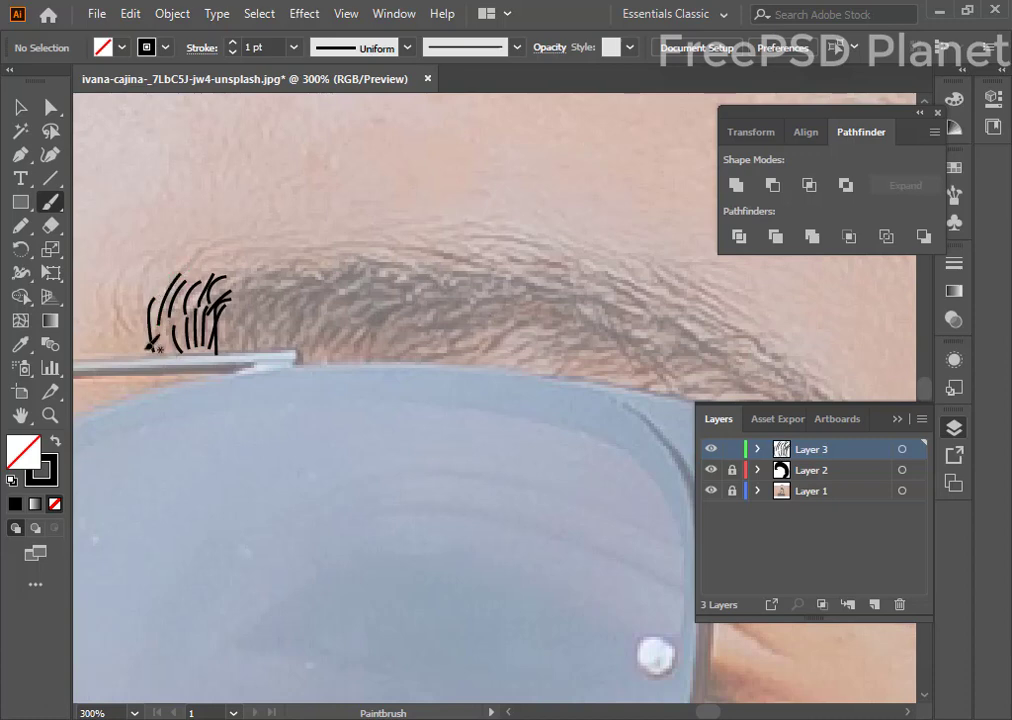
left_click_drag(134, 298, 140, 350)
- Fill in more hair strokes across the tuft's middle, right end and left side
left_click_drag(192, 285, 183, 350)
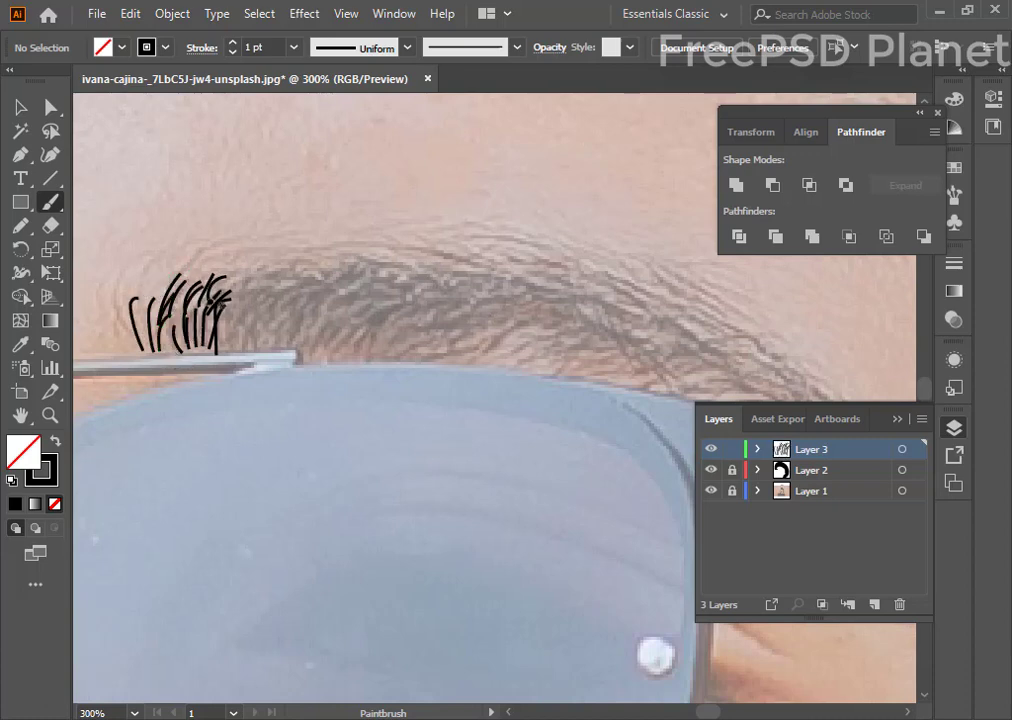
mouse_move(220, 272)
left_mouse_down()
mouse_move(205, 350)
mouse_move(247, 350)
left_mouse_up()
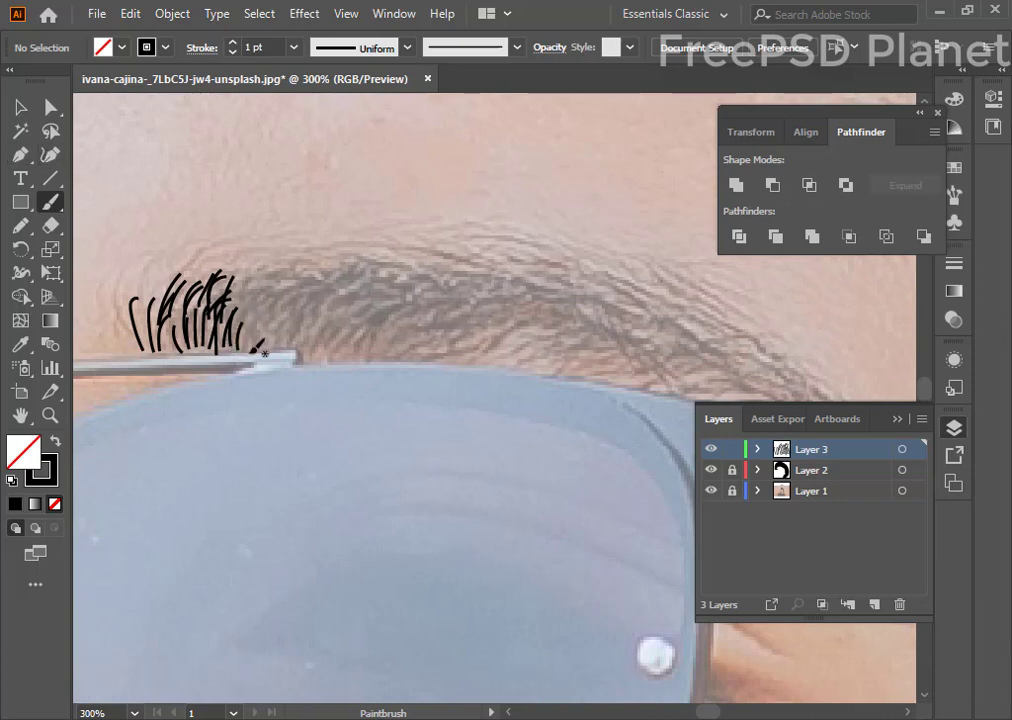
mouse_move(265, 308)
left_mouse_down()
mouse_move(259, 348)
mouse_move(286, 350)
left_mouse_up()
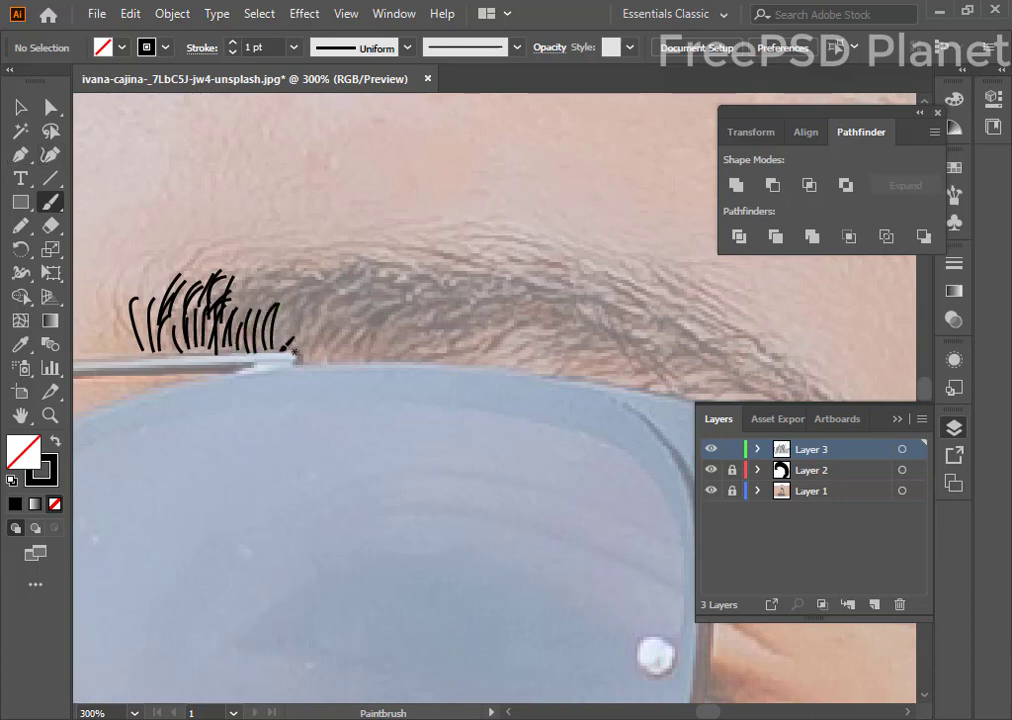
mouse_move(253, 268)
left_mouse_down()
mouse_move(236, 318)
mouse_move(260, 313)
left_mouse_up()
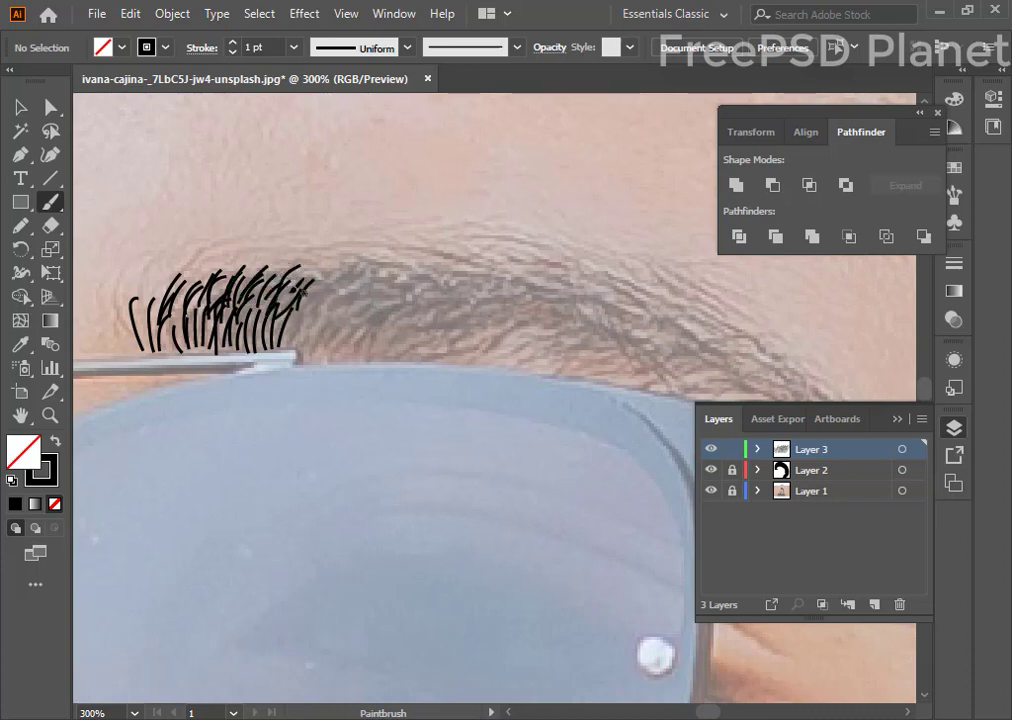
left_click_drag(305, 273, 298, 312)
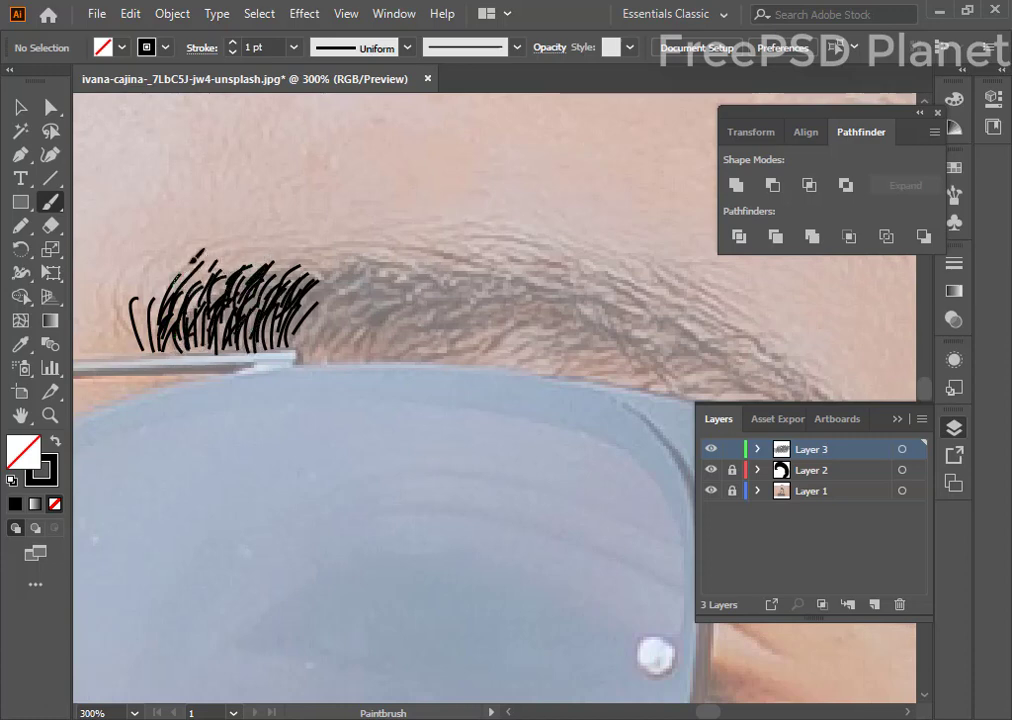
left_click_drag(160, 304, 186, 264)
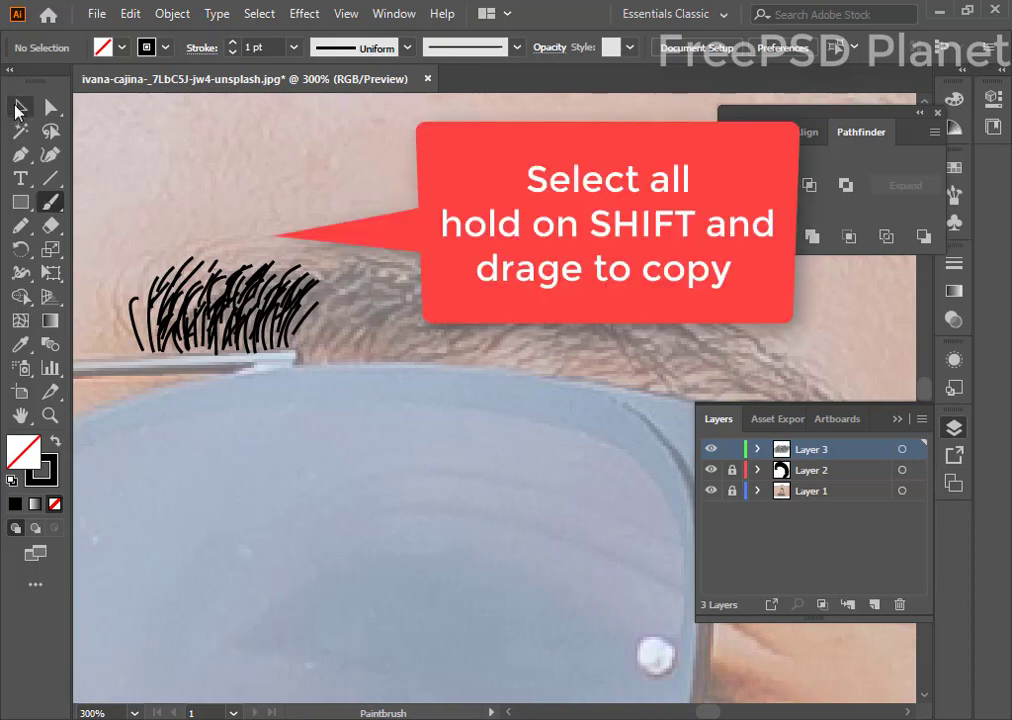
- Select all the new eyebrow strokes and duplicate them further right
key("v")
left_click_drag(79, 169, 390, 413)
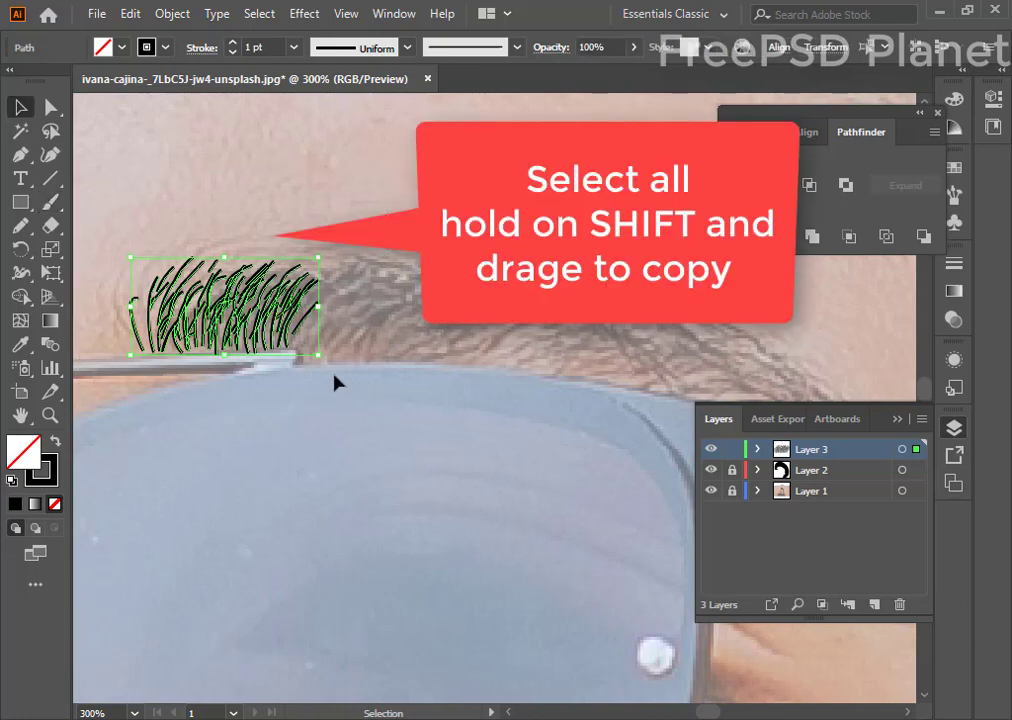
left_click_drag(265, 310, 385, 310)
left_click(447, 256)
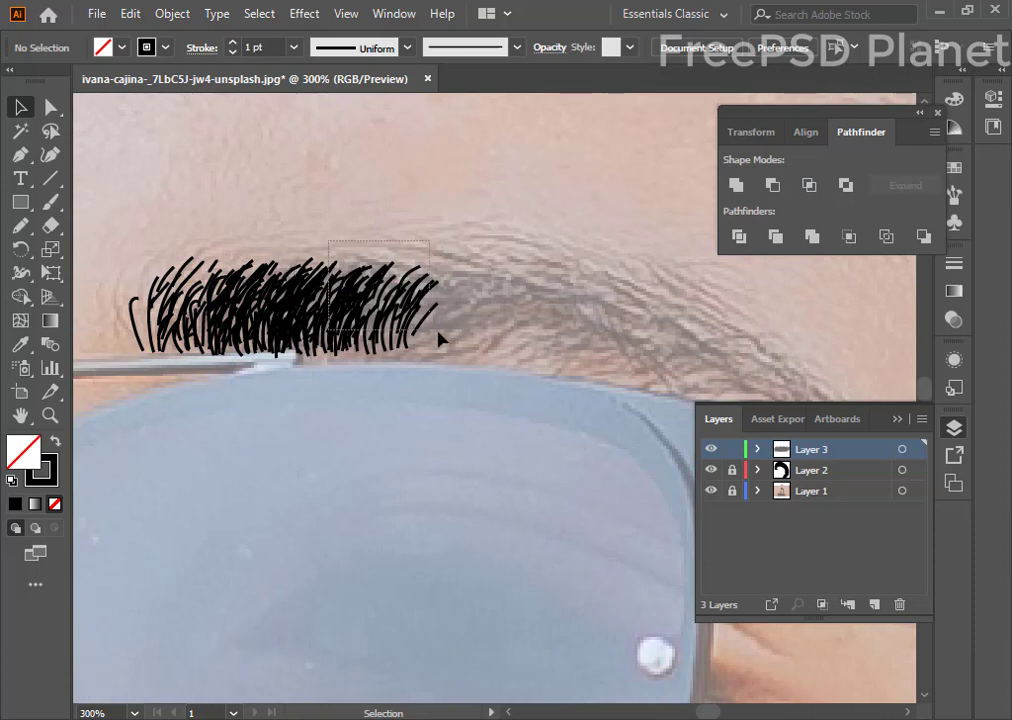
- Copy the rightmost hair group along the brow and rotate it to follow the eyebrow's curve
left_click_drag(440, 340, 442, 344)
left_click_drag(420, 300, 500, 302)
left_click_drag(528, 262, 540, 270)
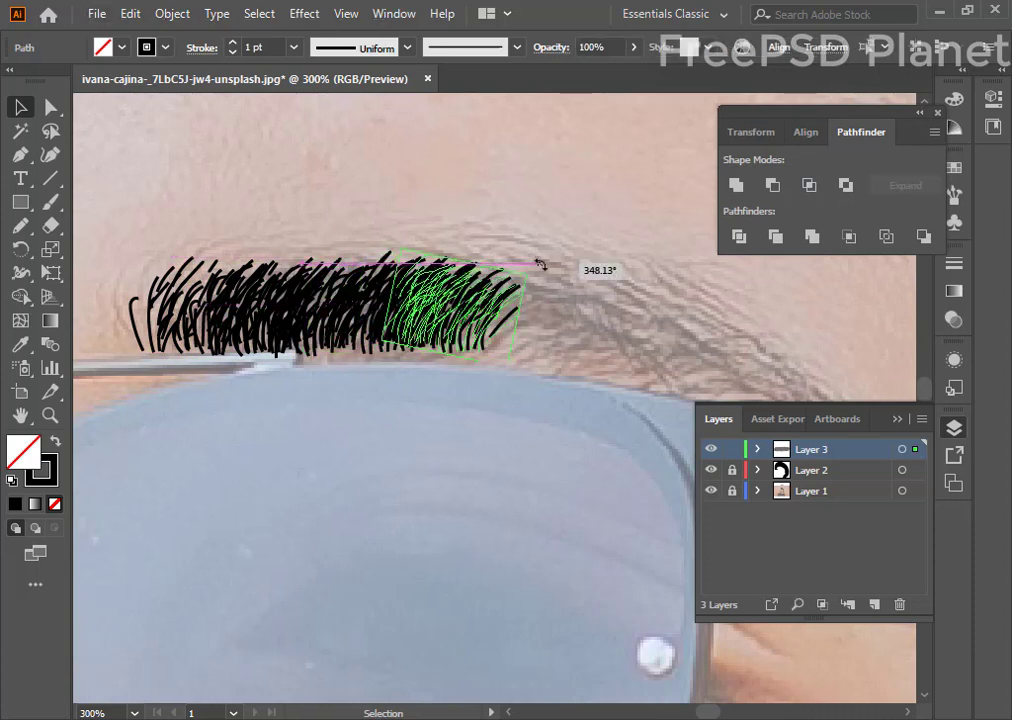
left_click_drag(480, 310, 515, 310)
left_click_drag(587, 271, 587, 276)
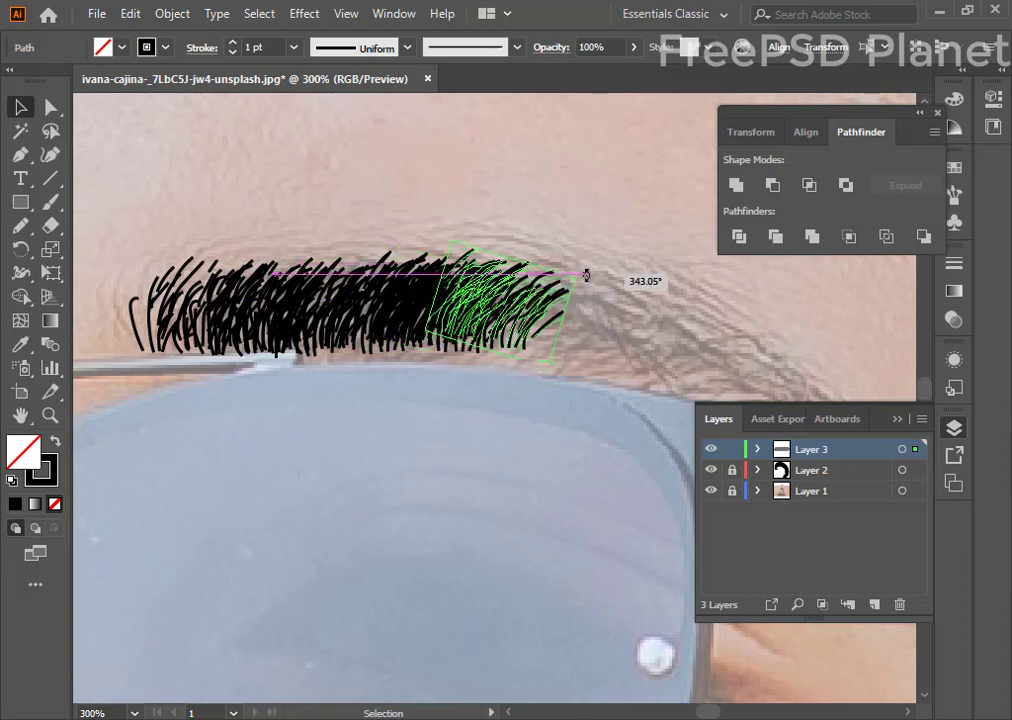
left_click_drag(525, 292, 553, 290)
left_click(680, 289)
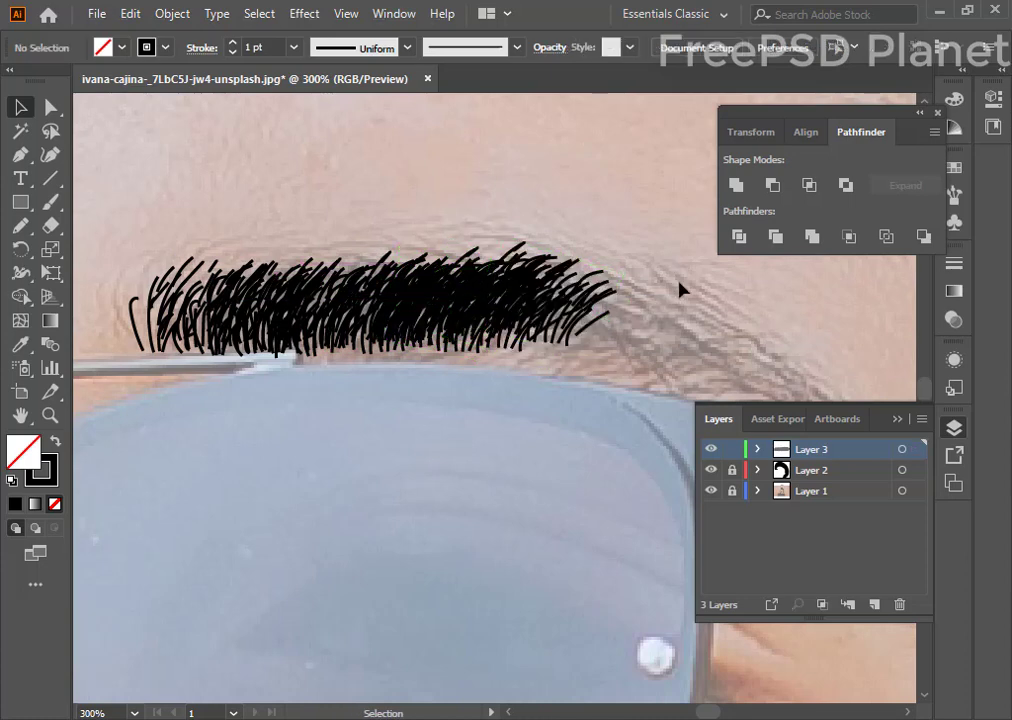
- Move the copied hair group further right to extend the eyebrow toward its tail
left_click(520, 345)
mouse_move(606, 322)
left_mouse_down()
mouse_move(678, 307)
mouse_move(733, 313)
left_mouse_up()
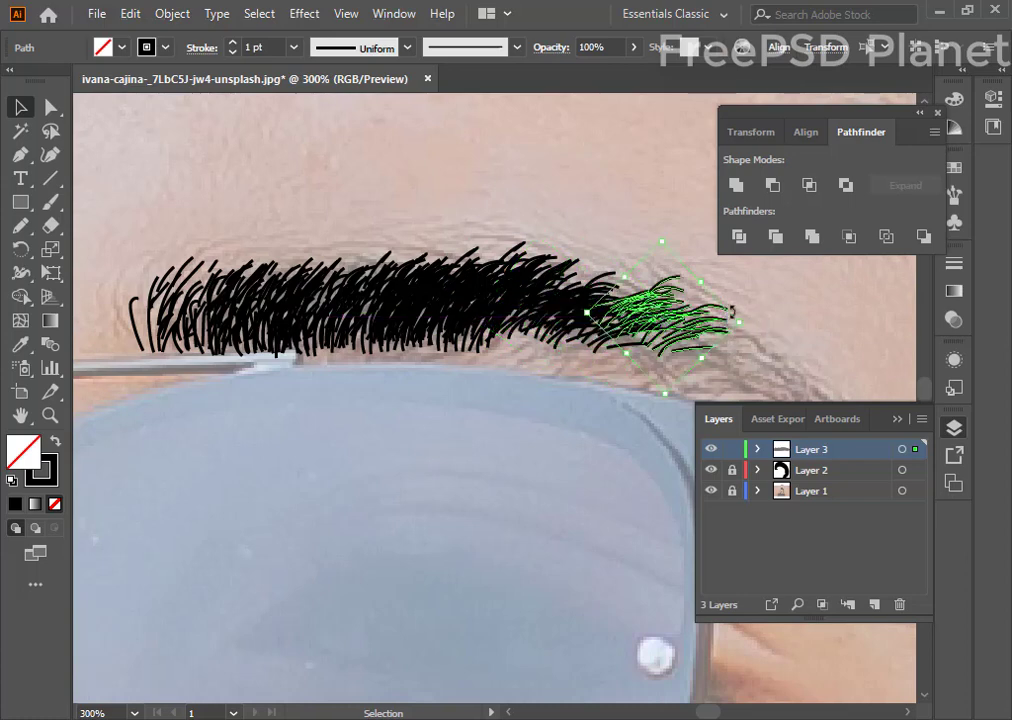
left_click(752, 326)
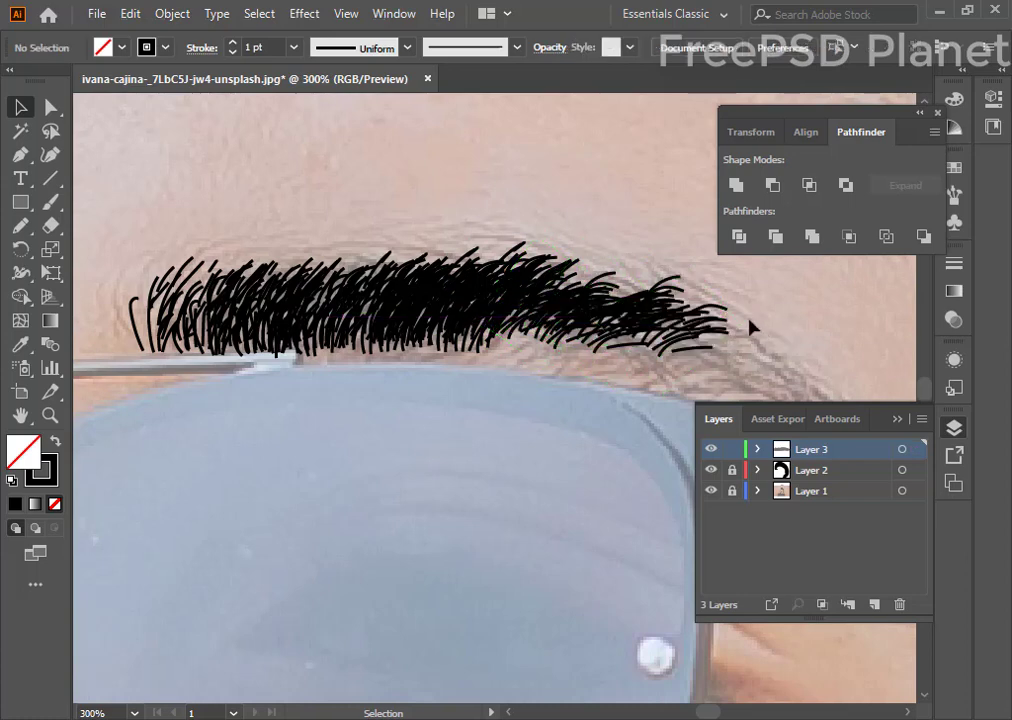
left_click(539, 357)
- Brush extra hair strokes under the eyebrow's right end
left_click_drag(492, 452, 226, 418)
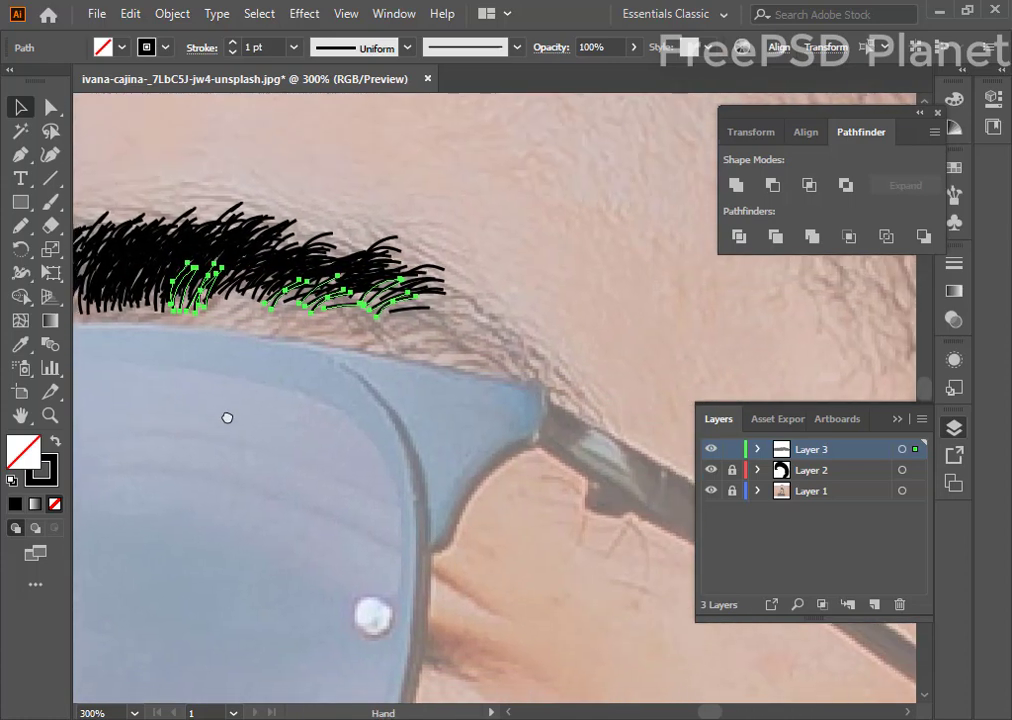
left_click(47, 203)
key("ctrl+shift+a")
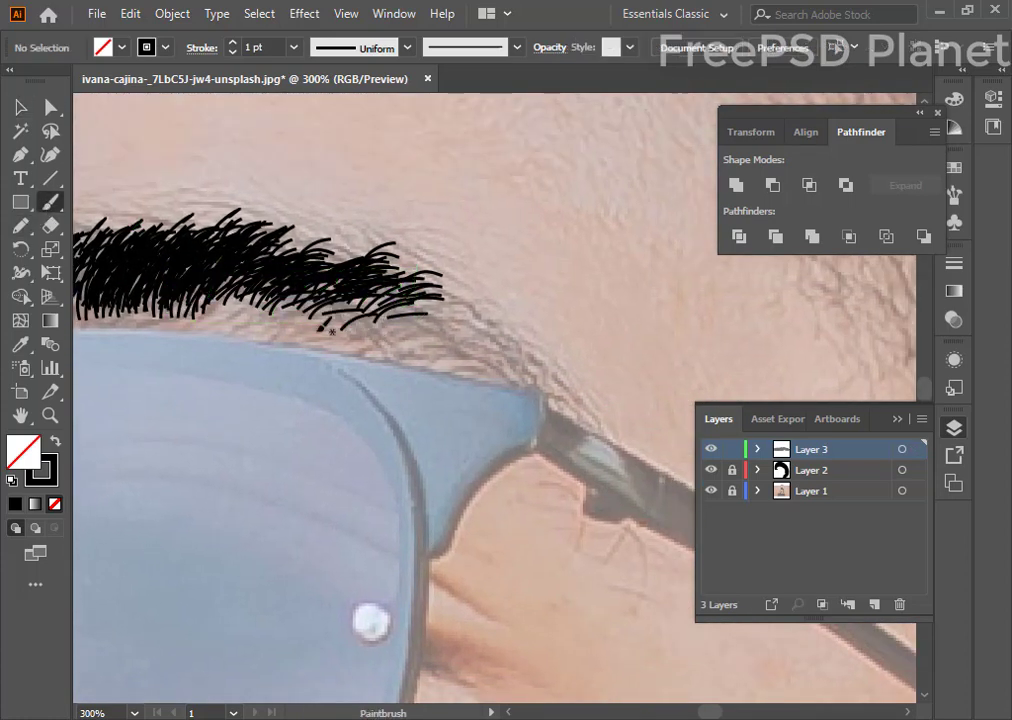
mouse_move(340, 341)
left_mouse_down()
mouse_move(474, 315)
mouse_move(490, 302)
mouse_move(516, 349)
mouse_move(425, 343)
left_mouse_up()
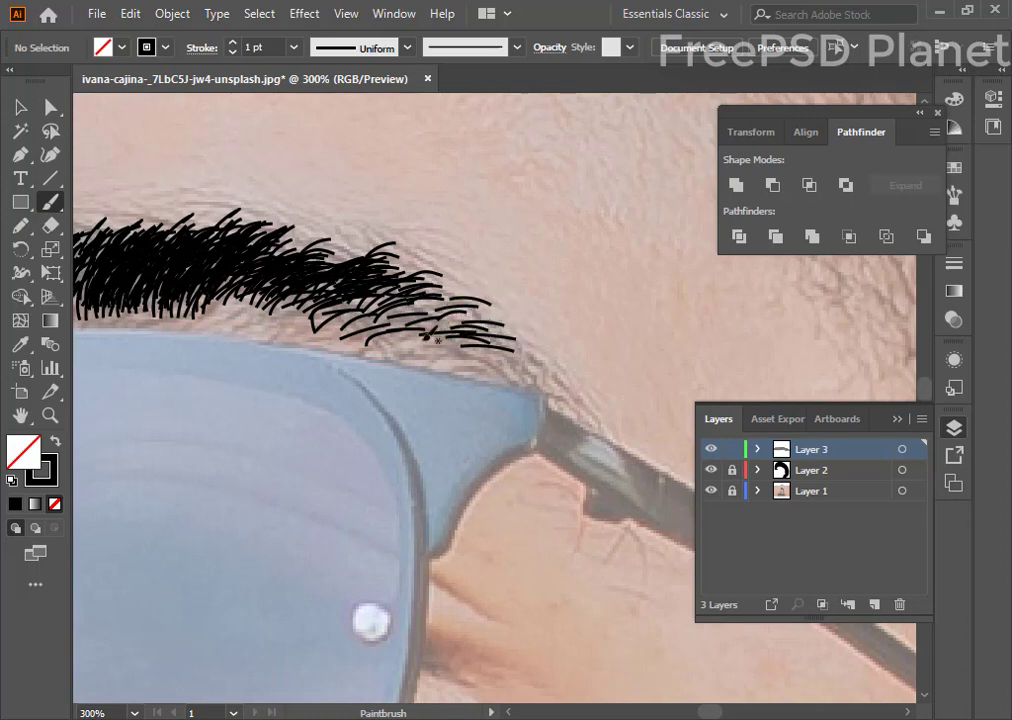
left_click_drag(505, 348, 387, 360)
left_click_drag(522, 356, 520, 352)
- Extend the eyebrow tail toward the glasses arm and add short crease lines below it
mouse_move(565, 385)
left_mouse_down()
mouse_move(525, 366)
mouse_move(530, 378)
left_mouse_up()
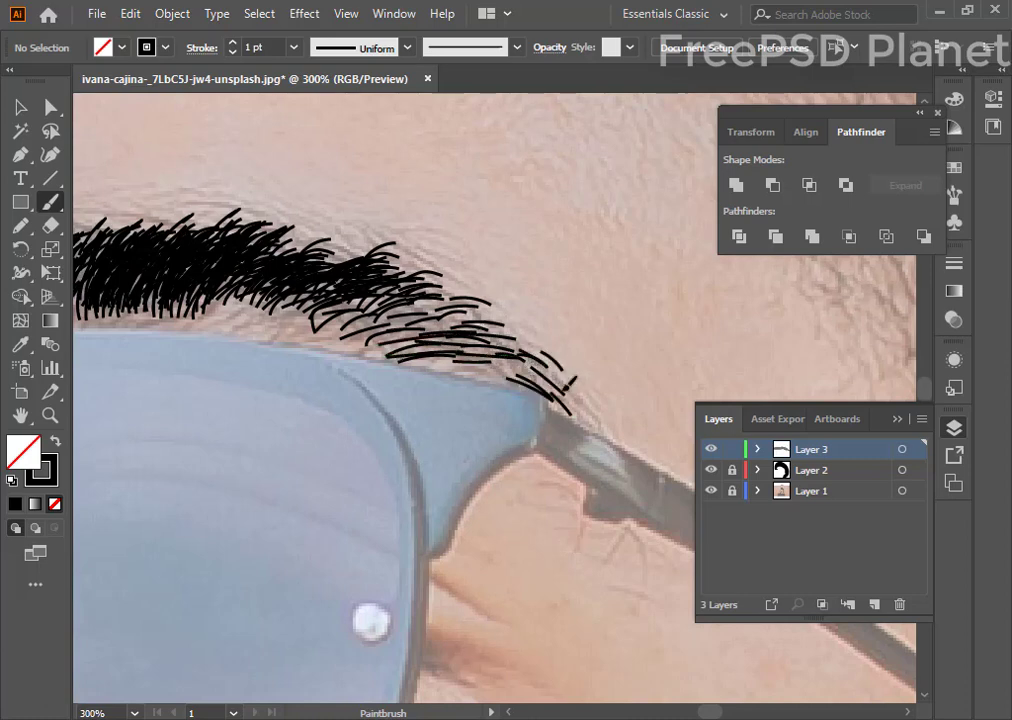
mouse_move(585, 412)
left_mouse_down()
mouse_move(540, 390)
mouse_move(518, 348)
left_mouse_up()
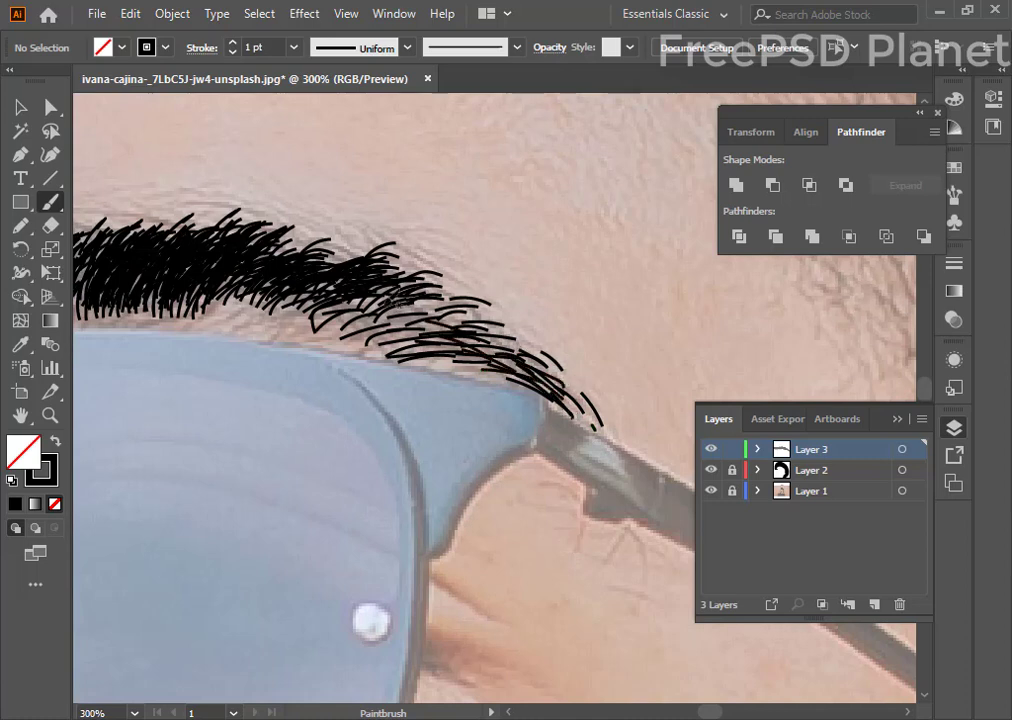
mouse_move(340, 232)
left_mouse_down()
mouse_move(440, 278)
mouse_move(500, 322)
left_mouse_up()
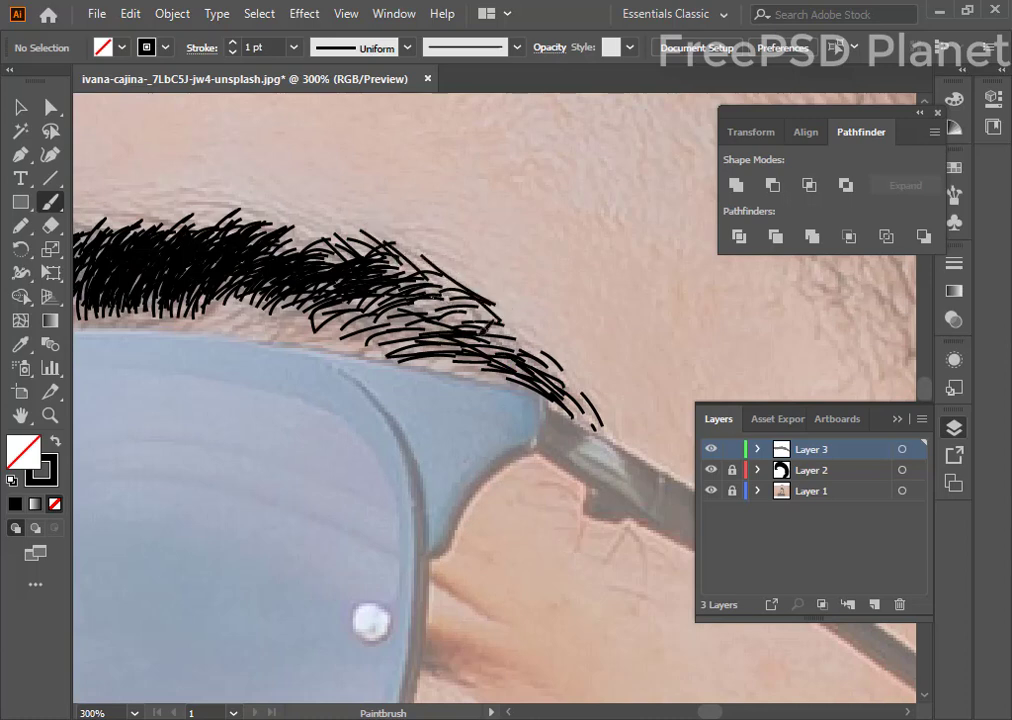
left_click_drag(575, 531, 572, 556)
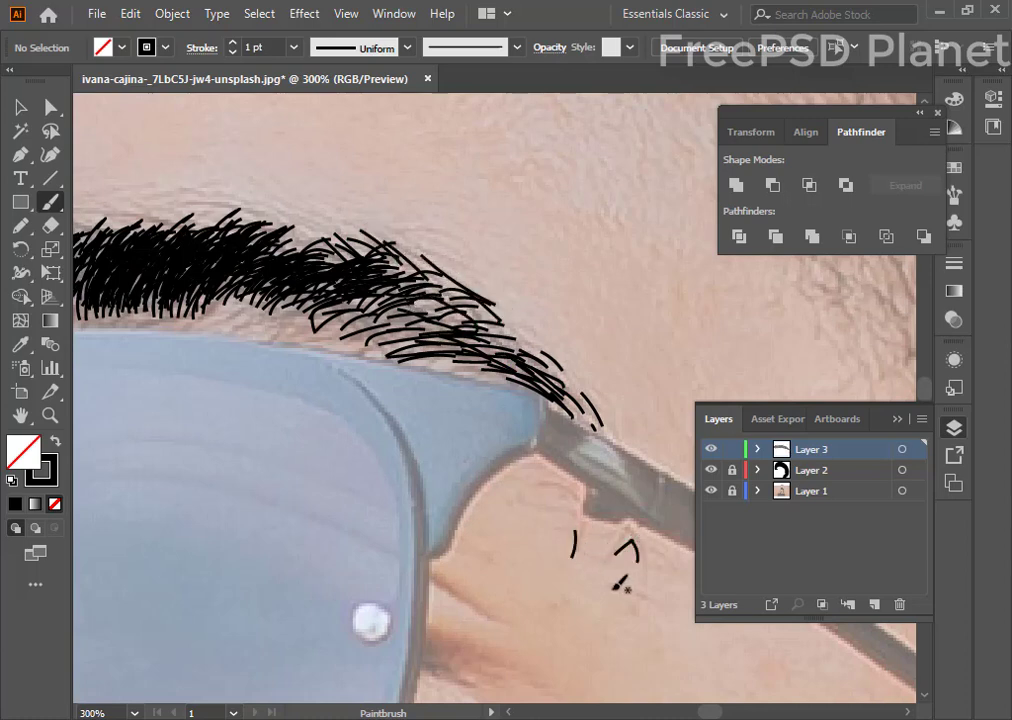
left_click_drag(613, 589, 651, 602)
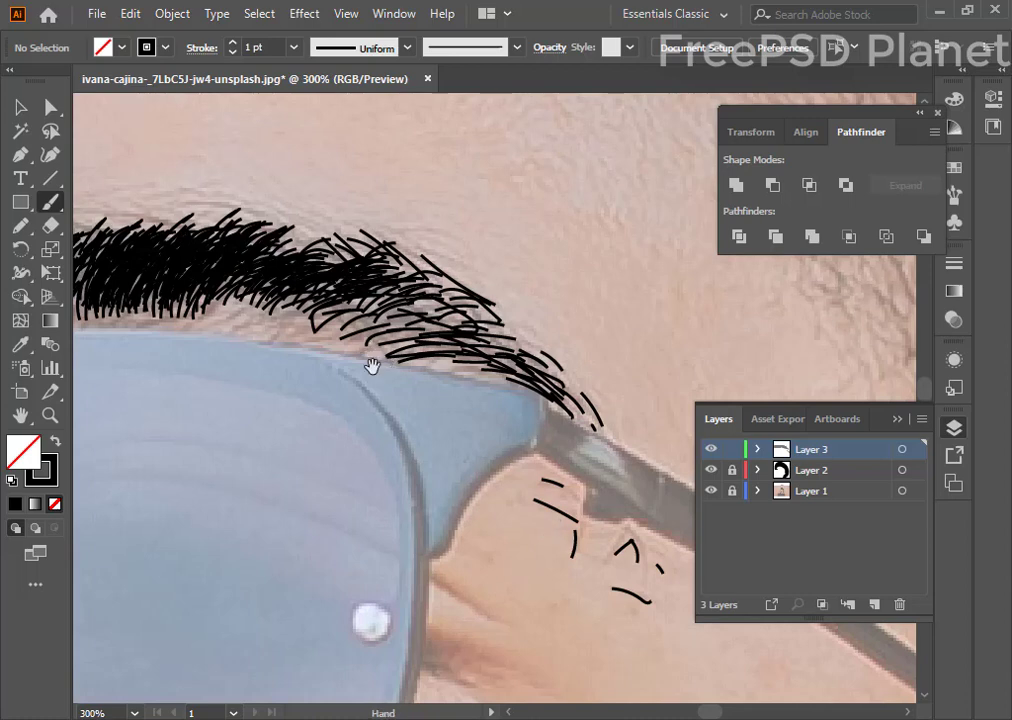
left_click_drag(373, 361, 593, 561)
- Add thin stray hairs along the eyebrow's top edge and arched hairs at its top-left
left_click_drag(300, 441, 340, 431)
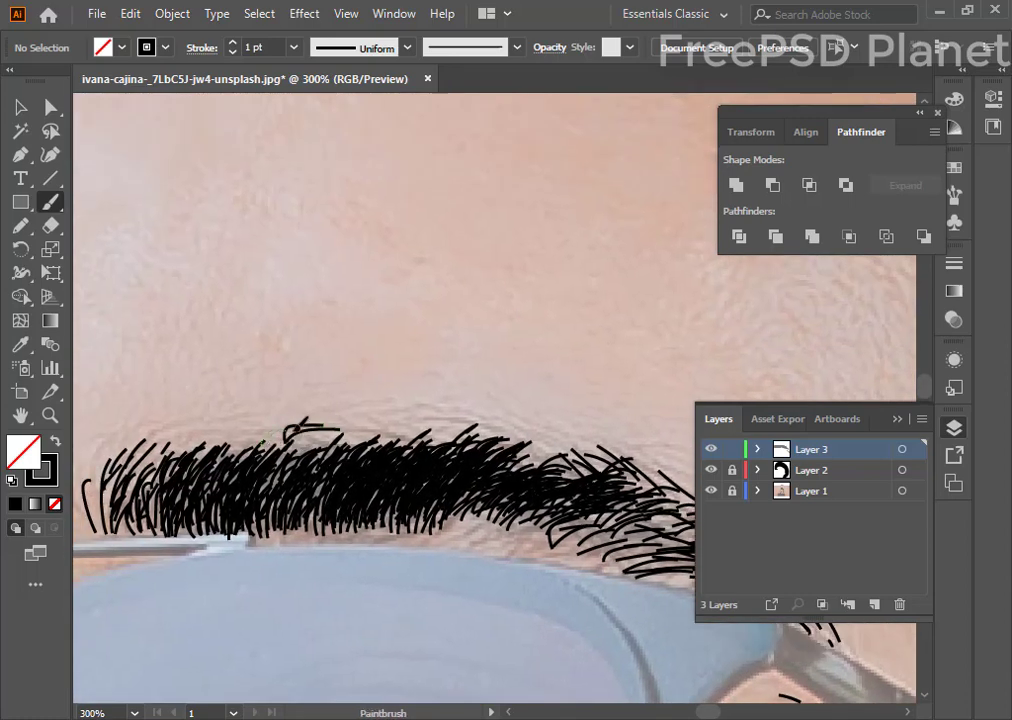
mouse_move(264, 432)
left_mouse_down()
mouse_move(234, 450)
mouse_move(245, 432)
mouse_move(424, 430)
left_mouse_up()
left_click_drag(360, 436, 441, 441)
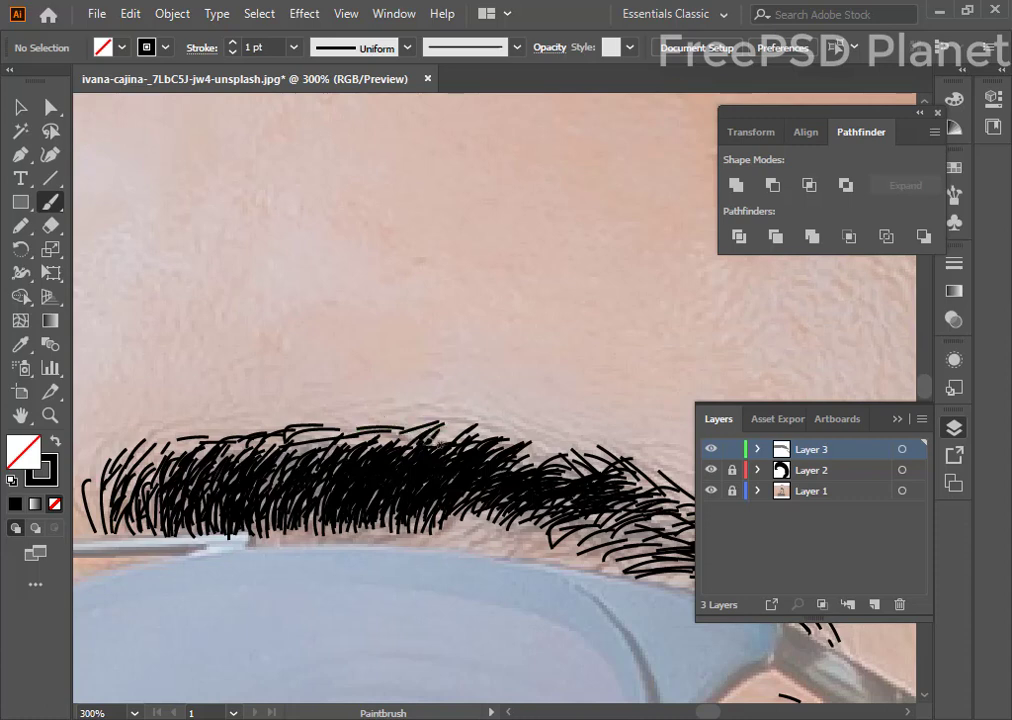
left_click_drag(533, 428, 487, 440)
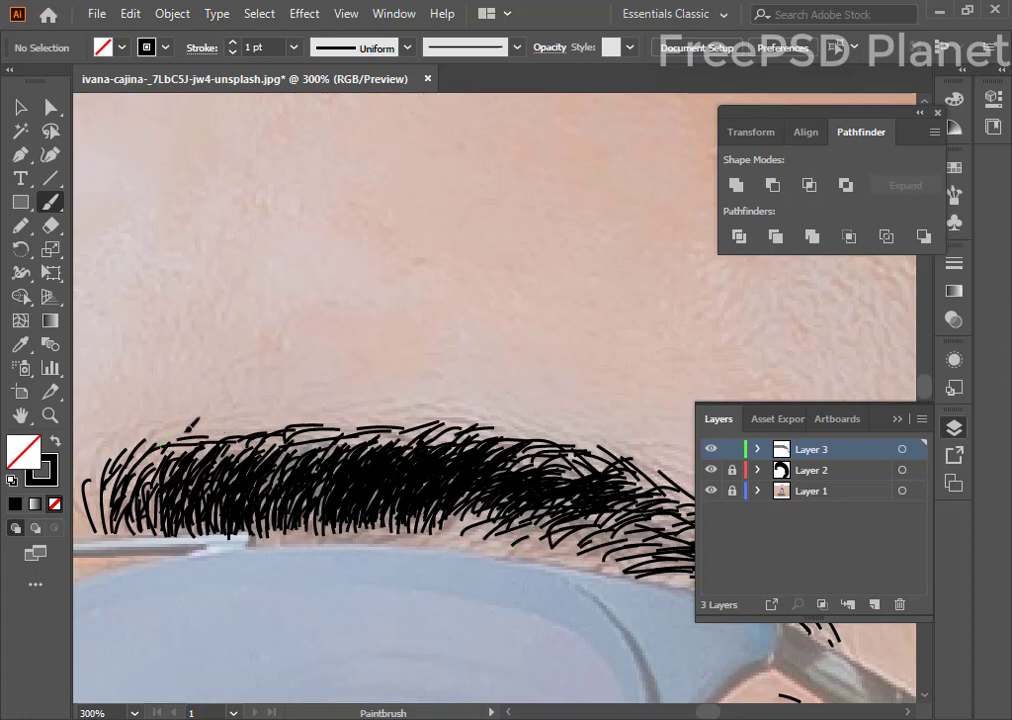
mouse_move(92, 468)
left_mouse_down()
mouse_move(132, 432)
mouse_move(185, 424)
left_mouse_up()
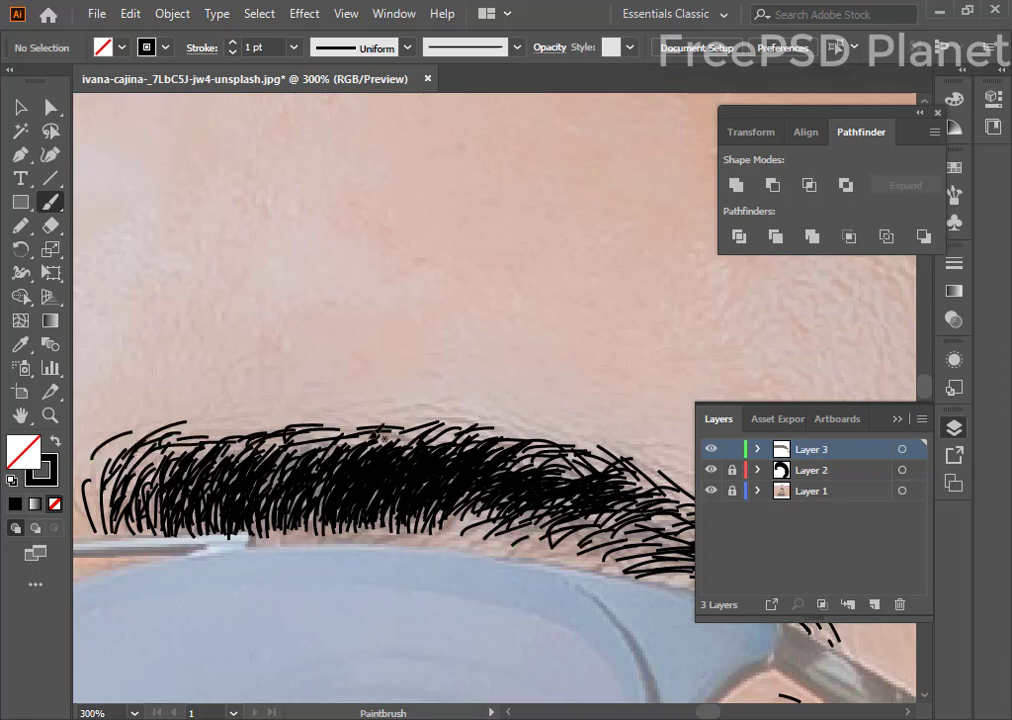
key("ctrl+minus")
key("ctrl+minus")
key("ctrl+minus")
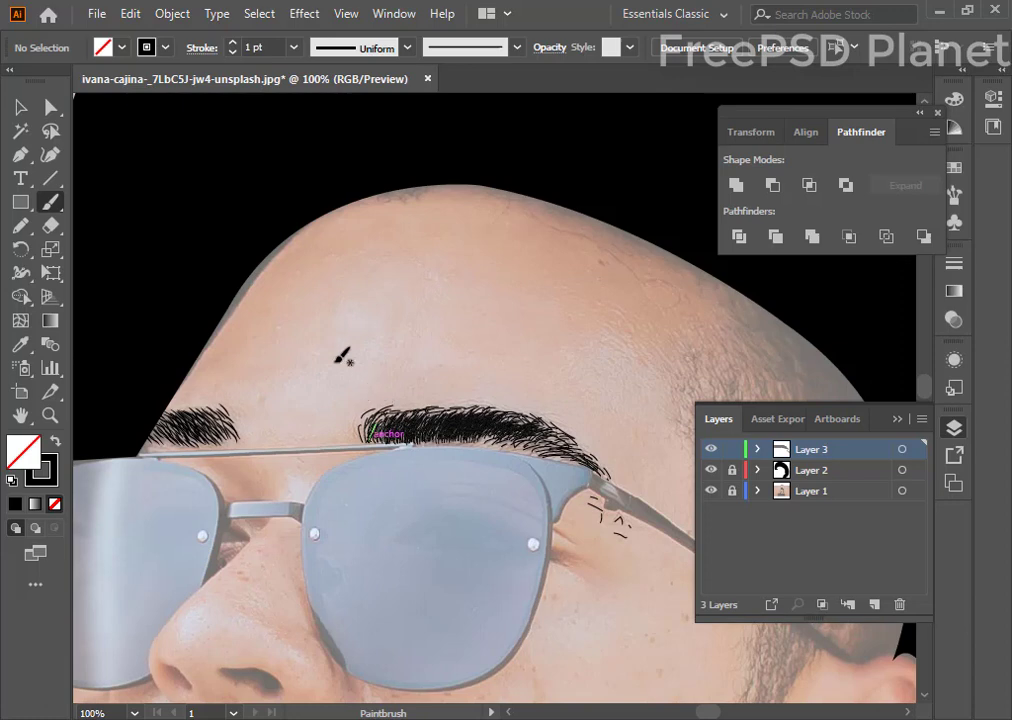
- Give the right eyebrow's hair strokes the tapered lens width profile on the Basic brush
left_click(20, 107)
left_click_drag(340, 353, 688, 560)
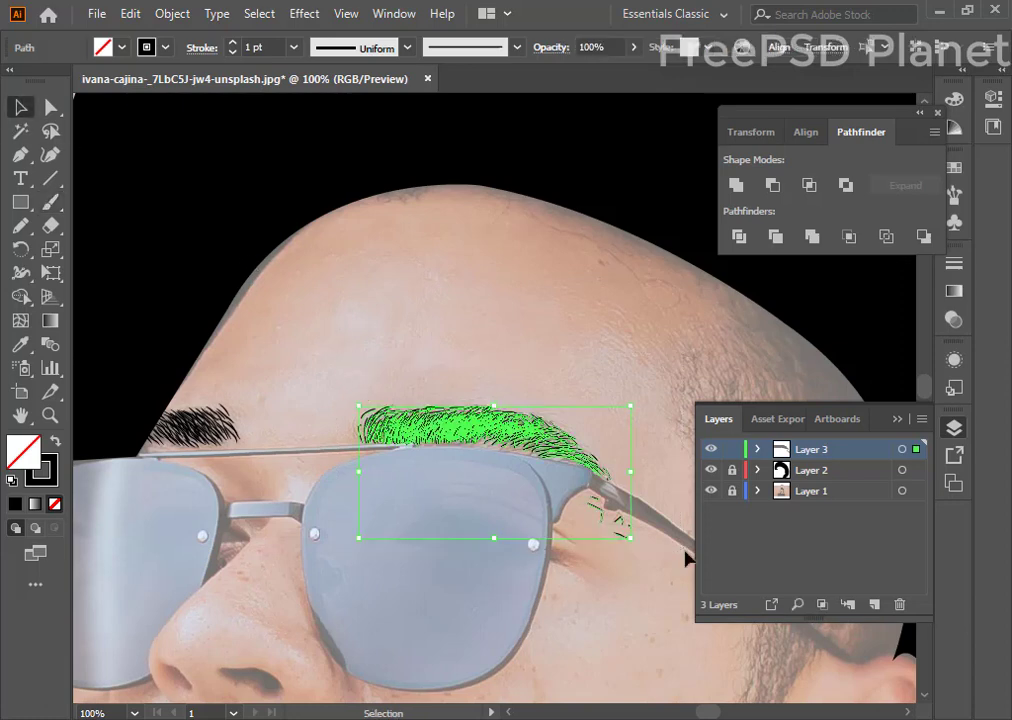
left_click(326, 50)
left_click(280, 106)
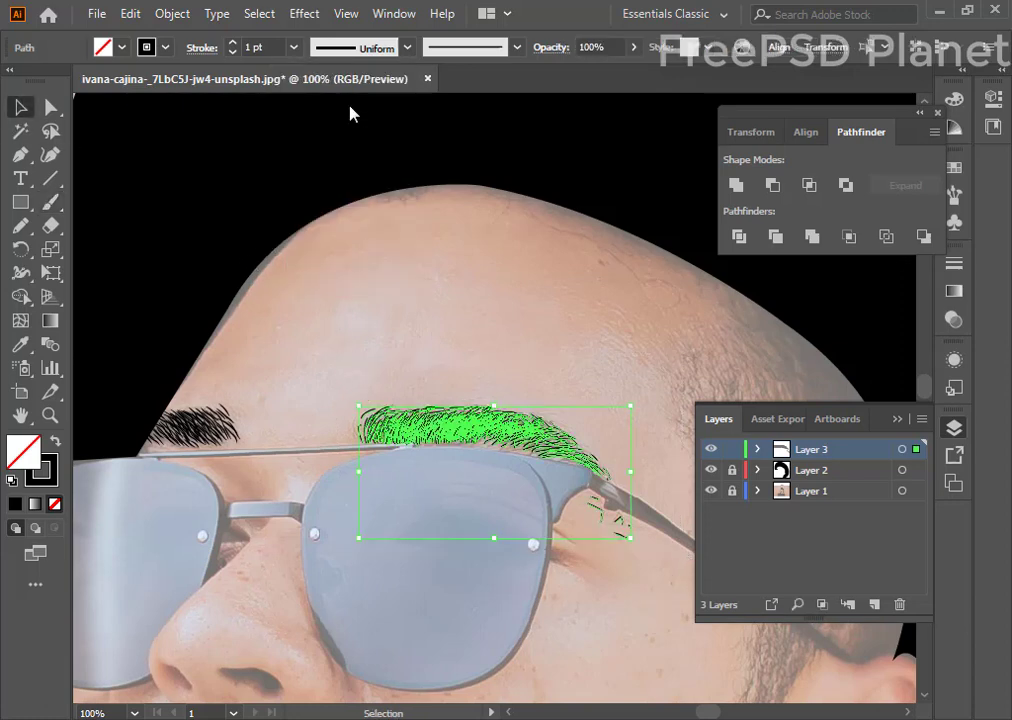
left_click(326, 47)
left_click(280, 106)
left_click(490, 50)
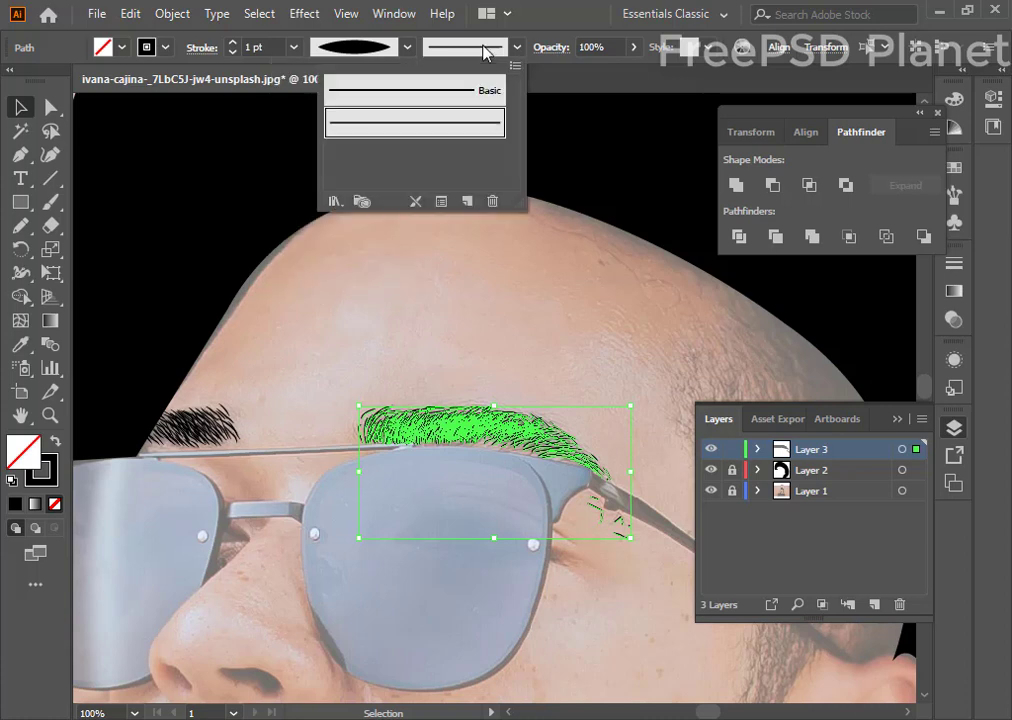
left_click(458, 90)
left_click(400, 330)
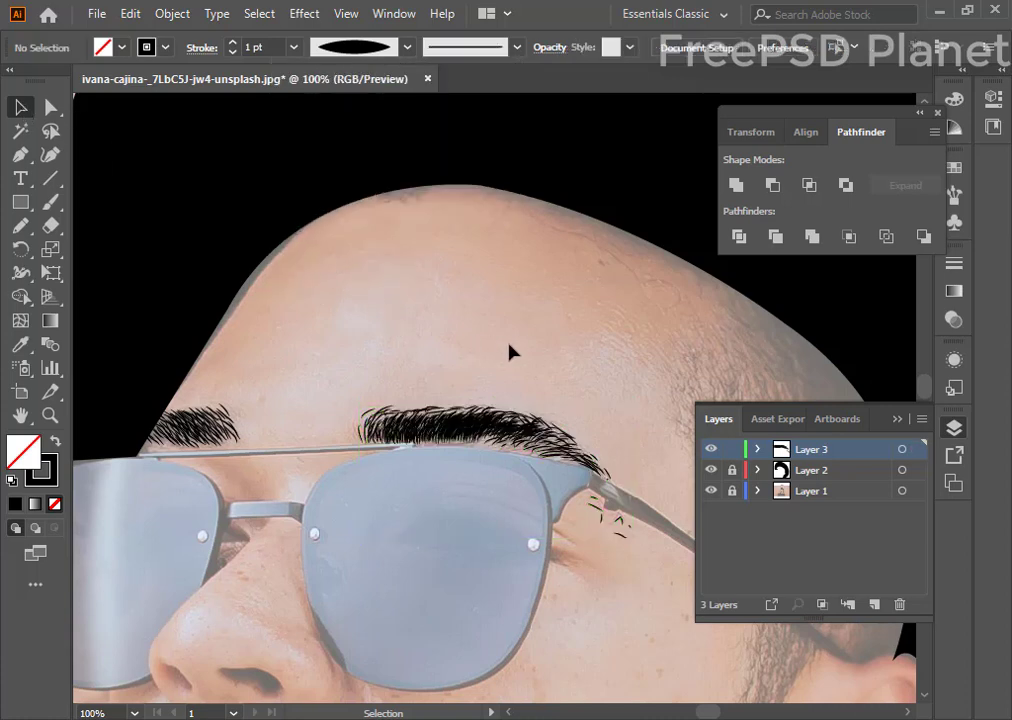
- Toggle the reference photo to check the trace, then add a new empty Layer 4
key("ctrl+minus")
key("ctrl+minus")
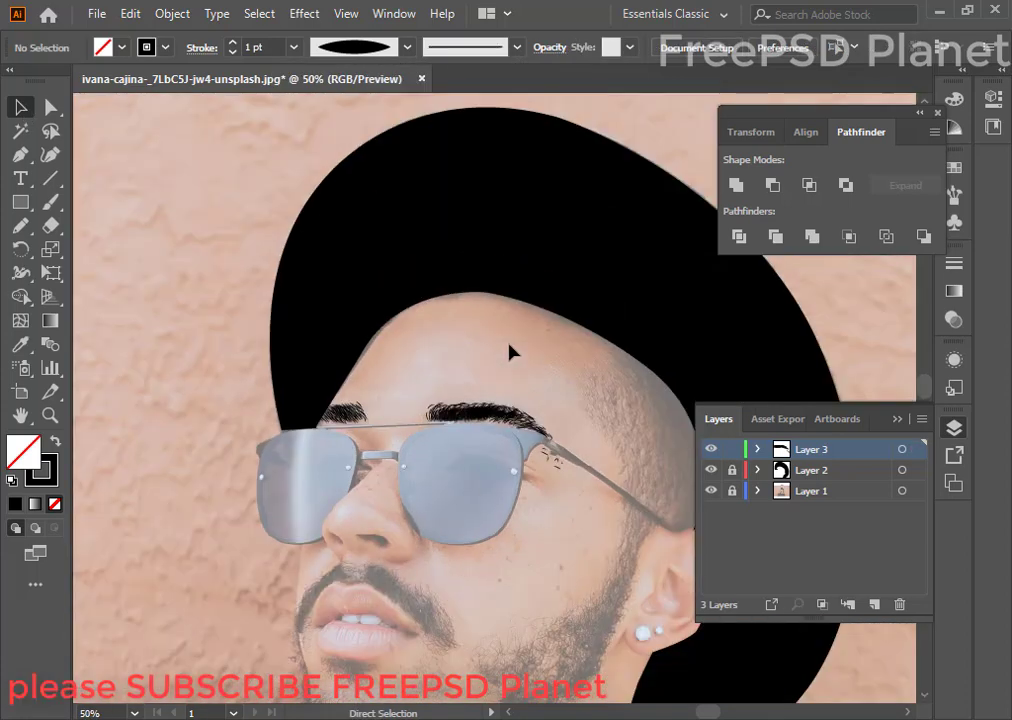
key("ctrl+minus")
left_click(710, 491)
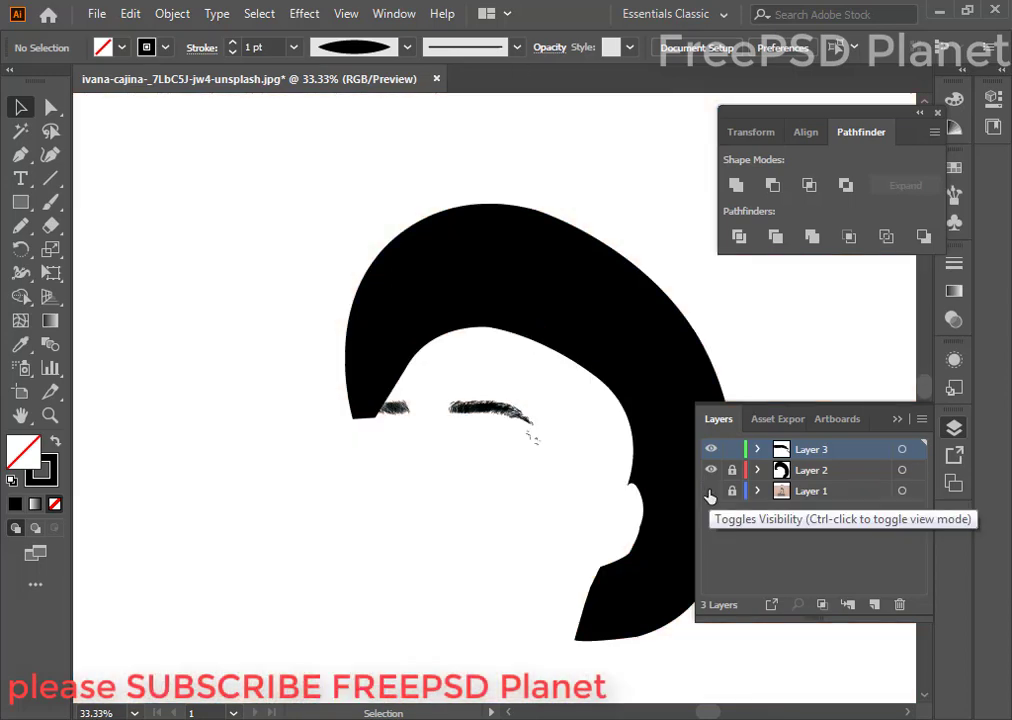
left_click(710, 491)
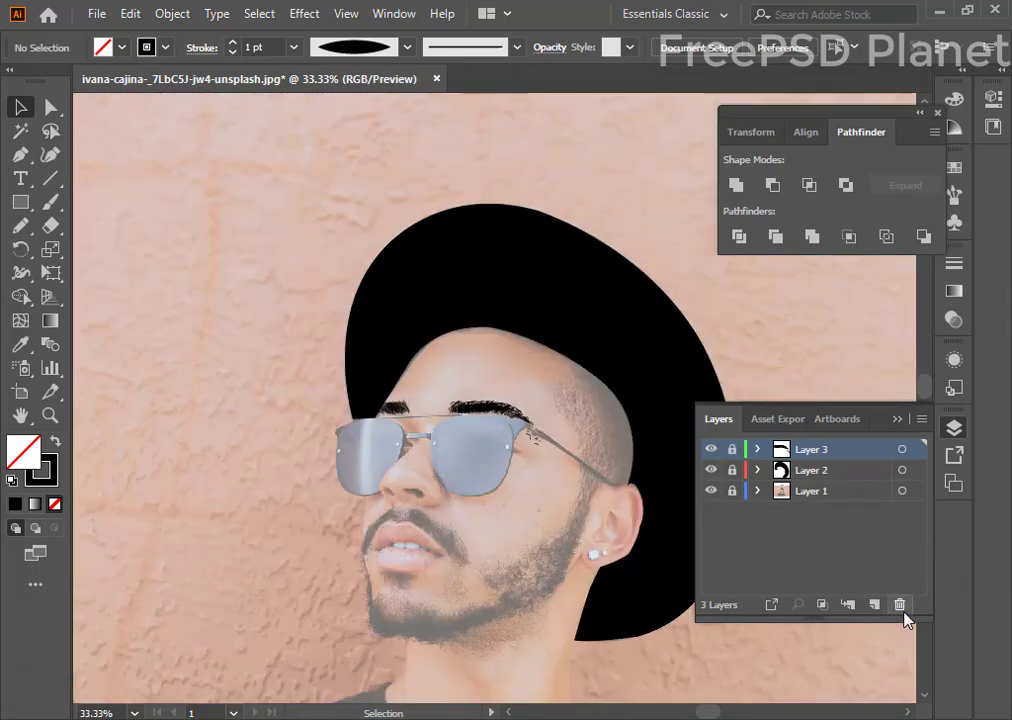
left_click(874, 604)
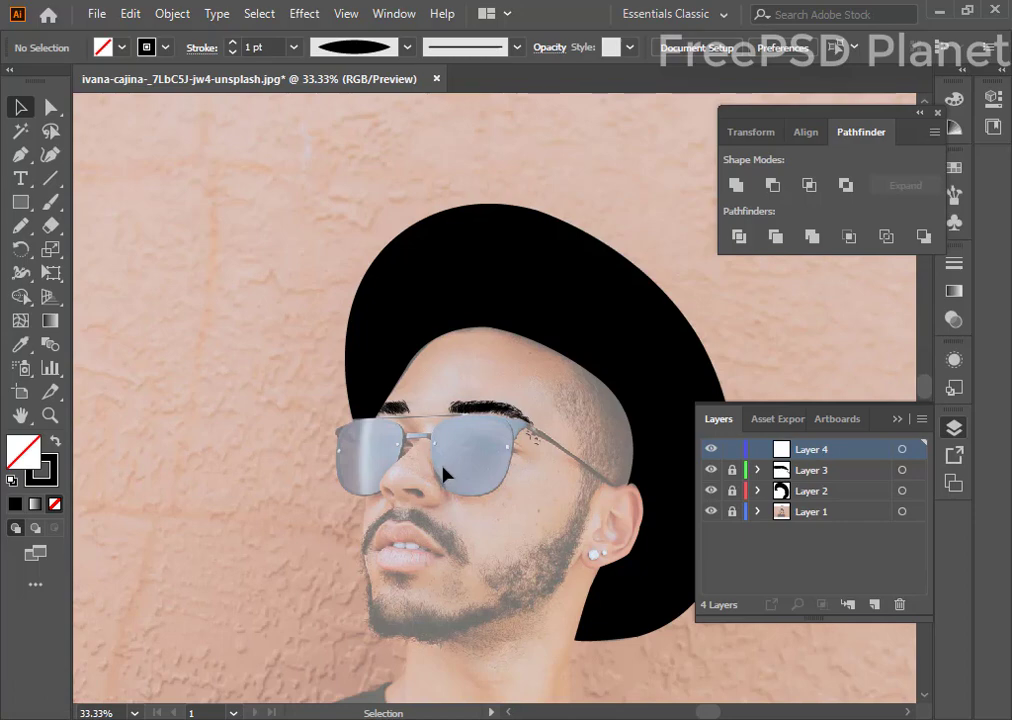
- Set black fill with no stroke and start a Pen path at the lens's top-left edge
scroll(447, 475, "up", 2)
scroll(447, 475, "up", 3)
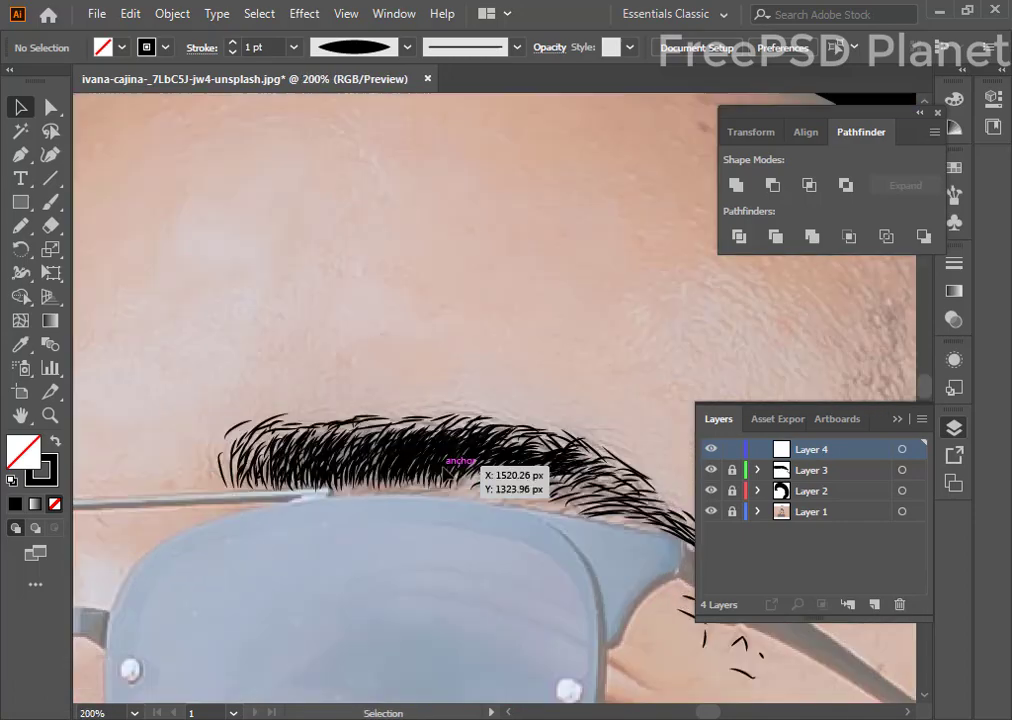
mouse_move(323, 610)
left_mouse_down()
mouse_move(488, 524)
mouse_move(406, 555)
left_mouse_up()
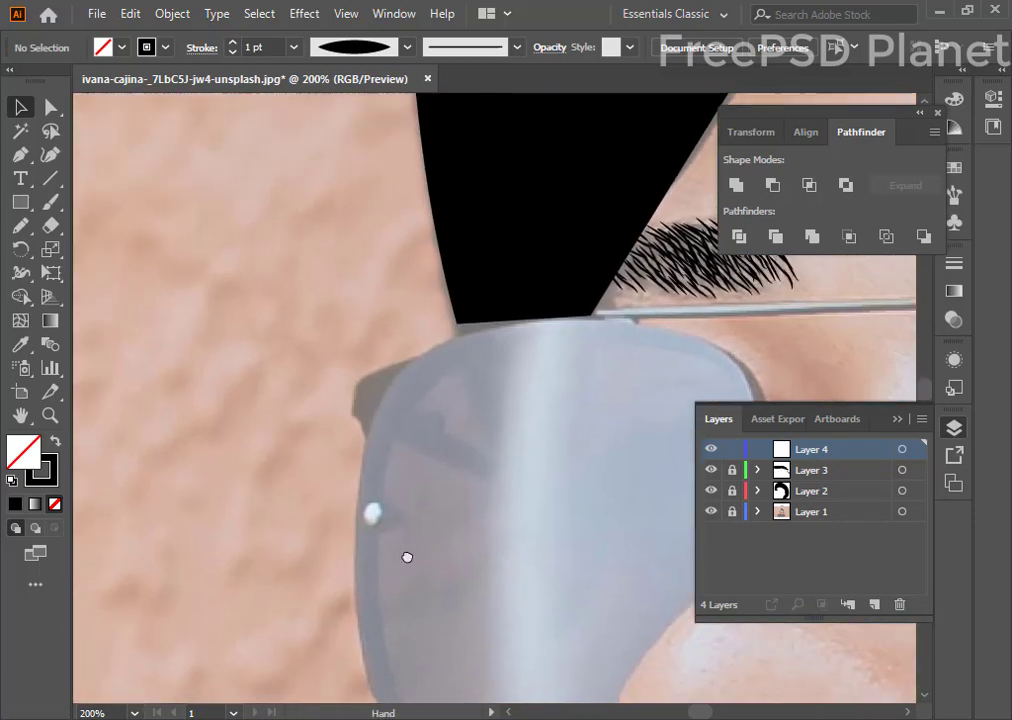
key("p")
left_click(56, 443)
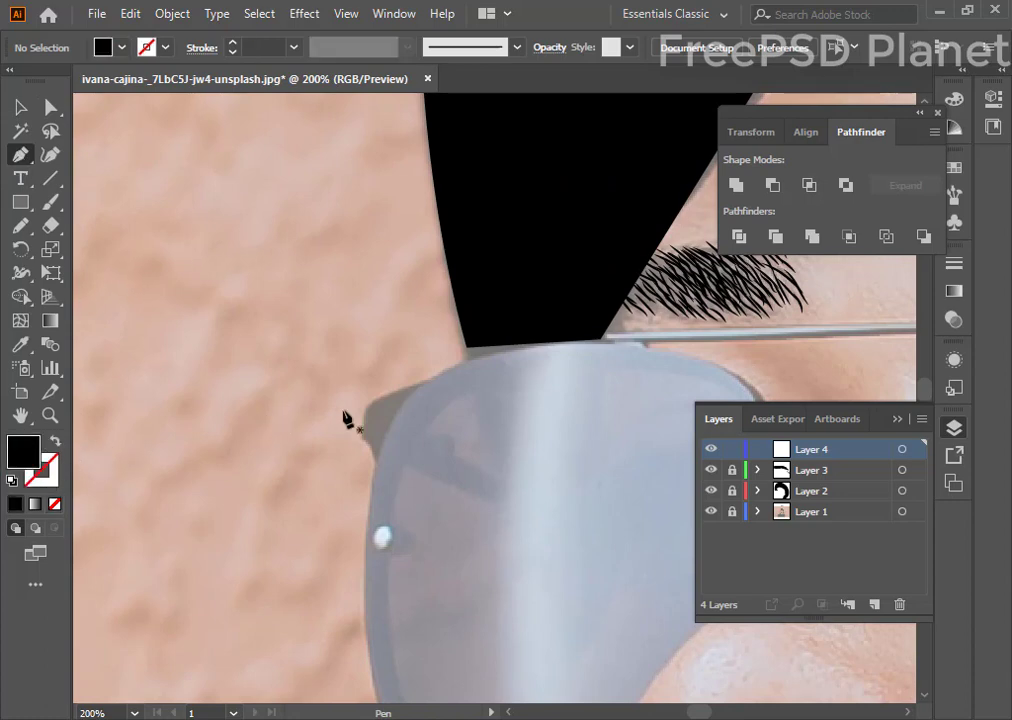
left_click(365, 405)
left_click(359, 437)
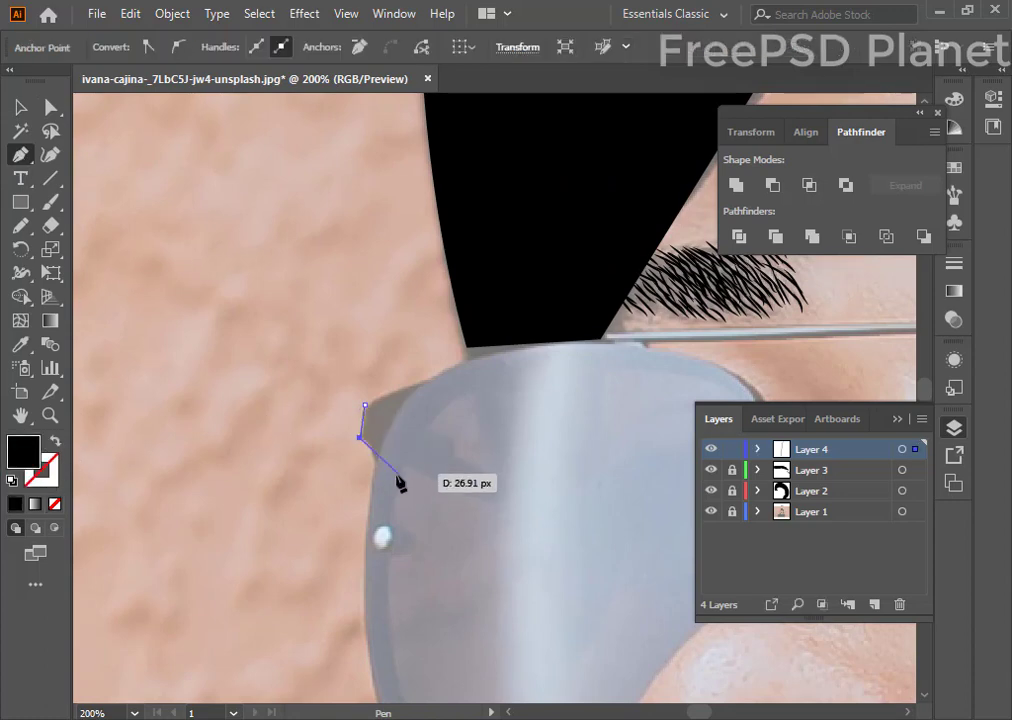
left_click(374, 468)
- Trace the lens's left edge and bottom, then up the side of the nose to the frame
left_click_drag(388, 472, 361, 254)
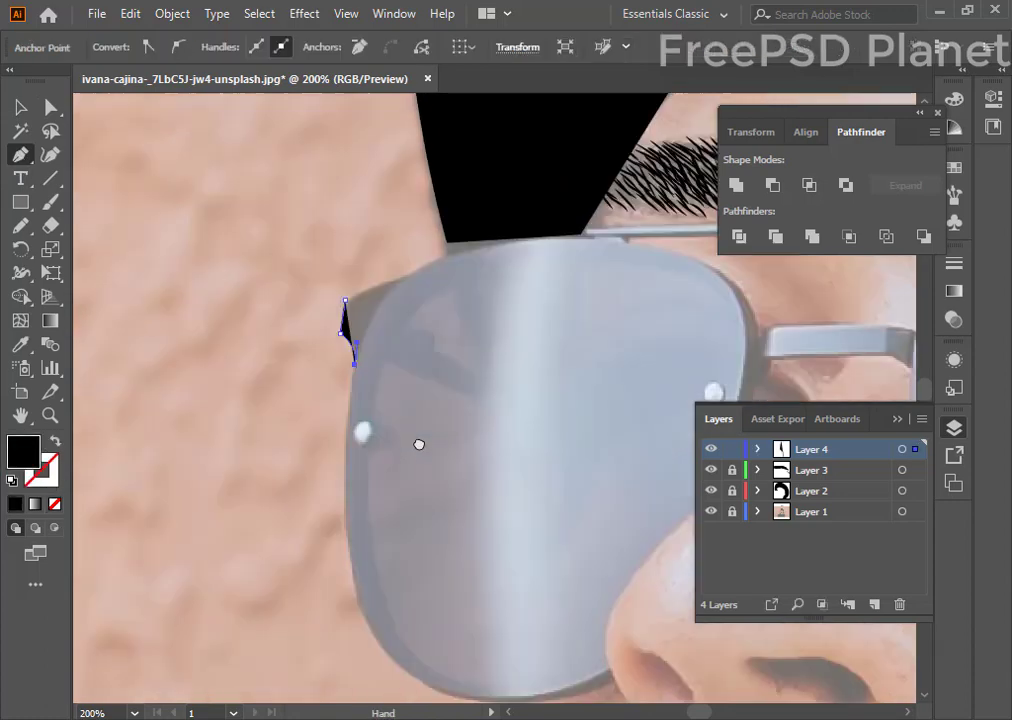
left_click_drag(347, 484, 364, 577)
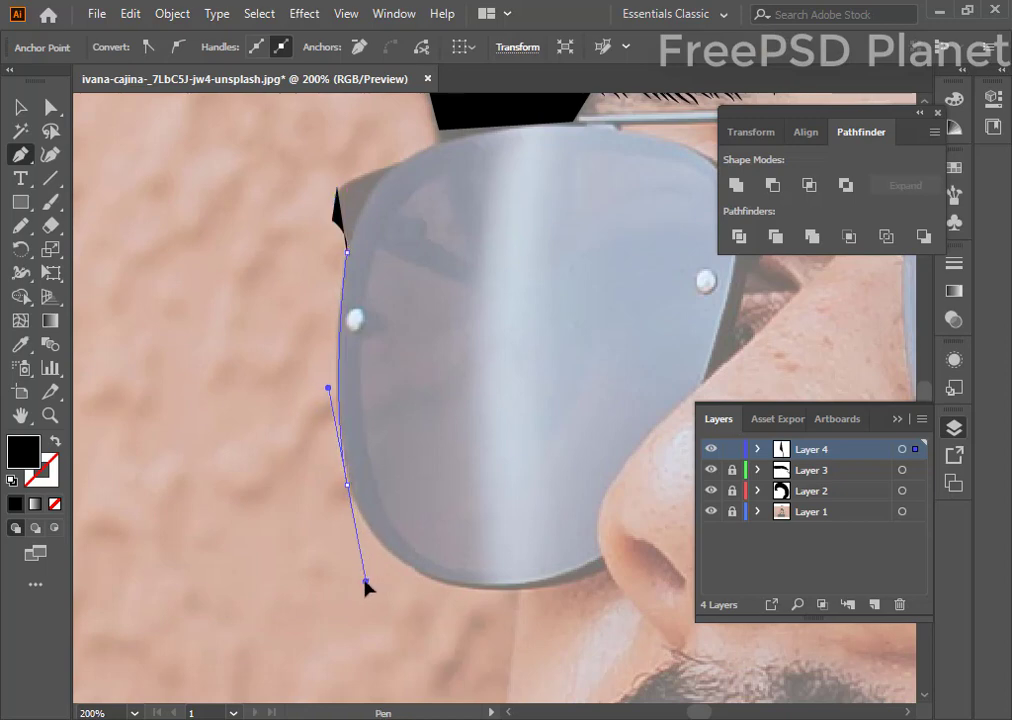
left_click_drag(478, 588, 575, 582)
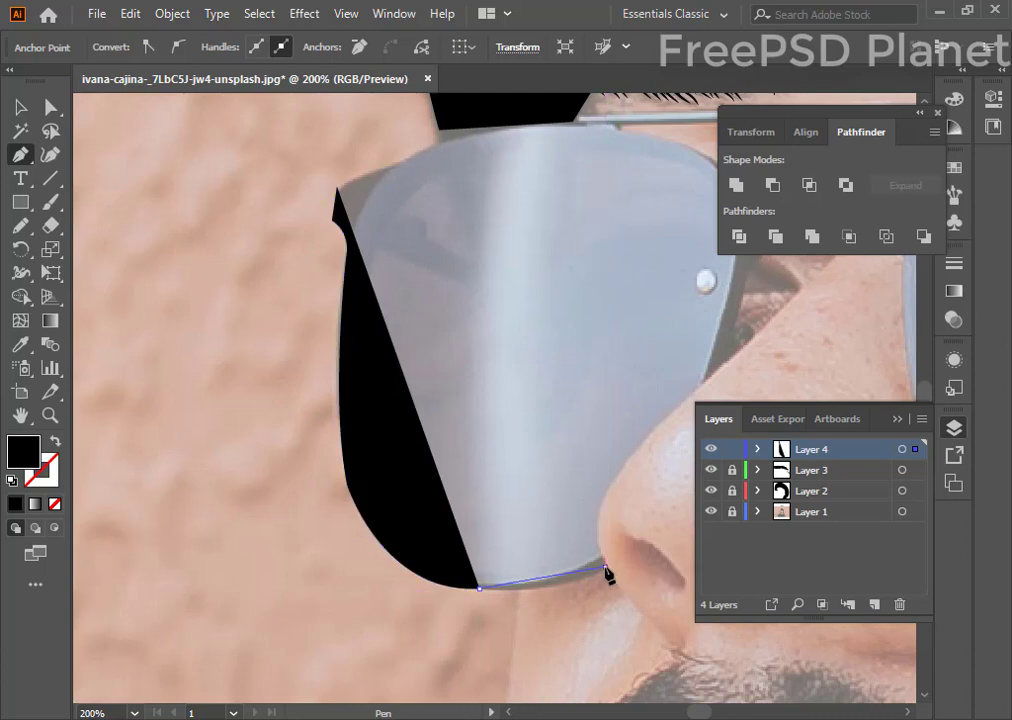
left_click_drag(605, 567, 617, 545)
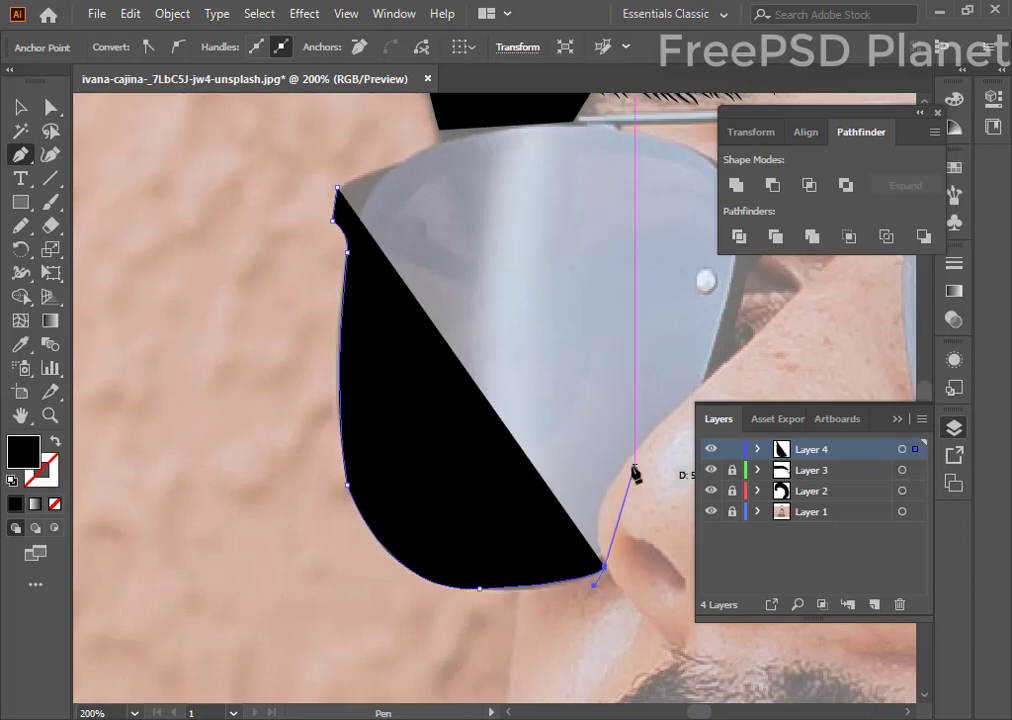
left_click_drag(627, 459, 665, 435)
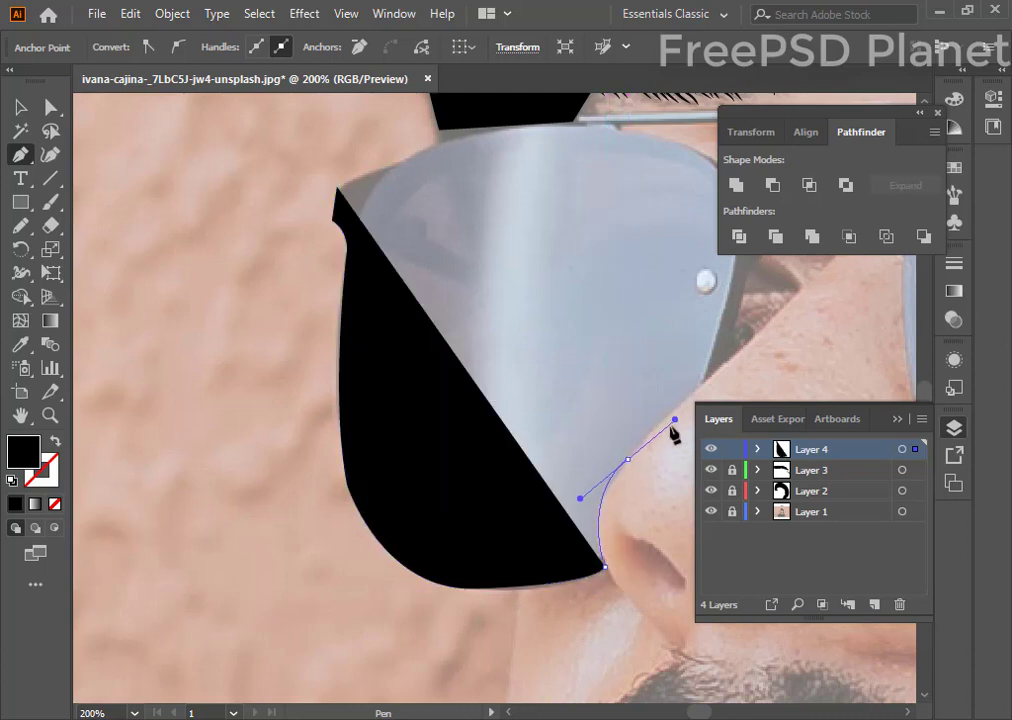
left_click(627, 459)
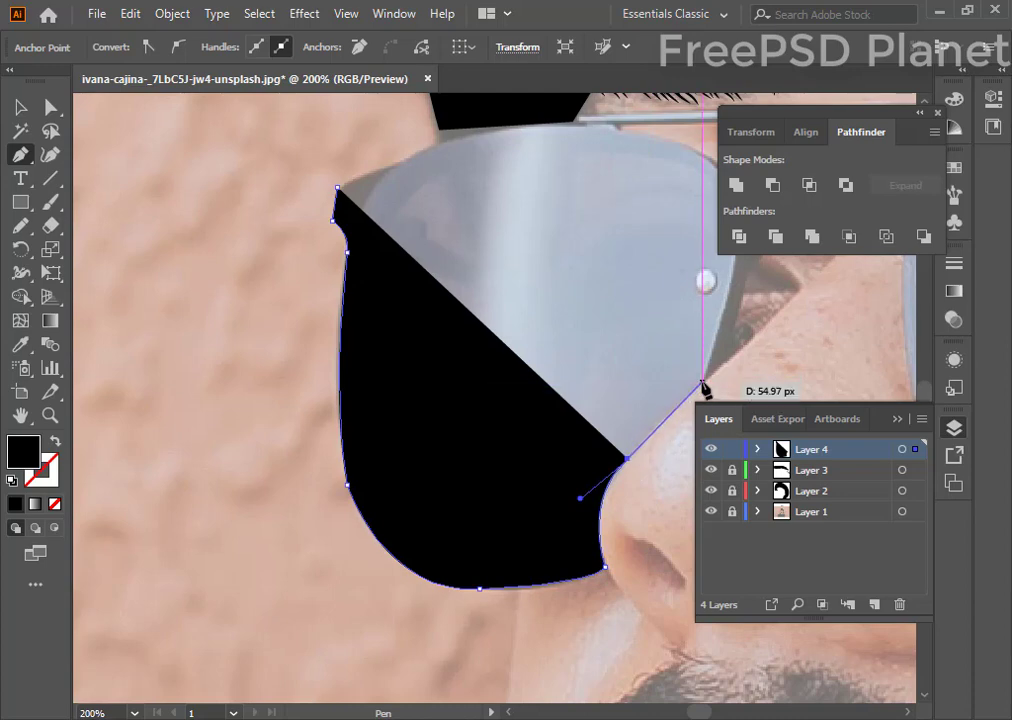
left_click(729, 358)
- Extend the black shape from the lens corner by the nose up along the glasses bridge
scroll(669, 330, "up", 4)
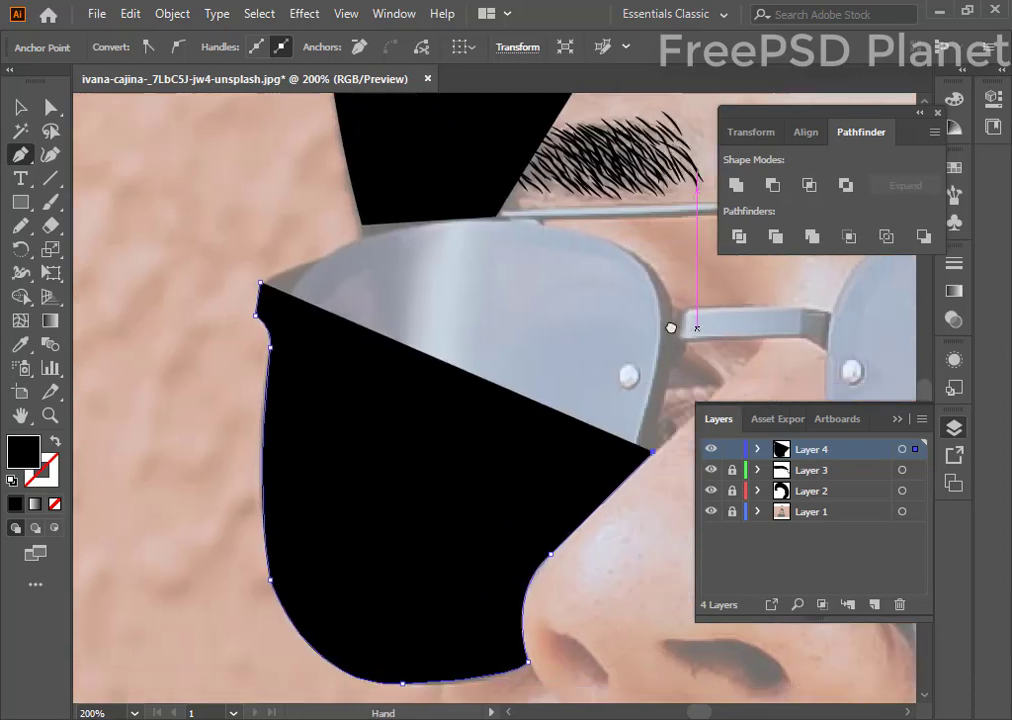
scroll(600, 332, "right", 10)
left_click(513, 348)
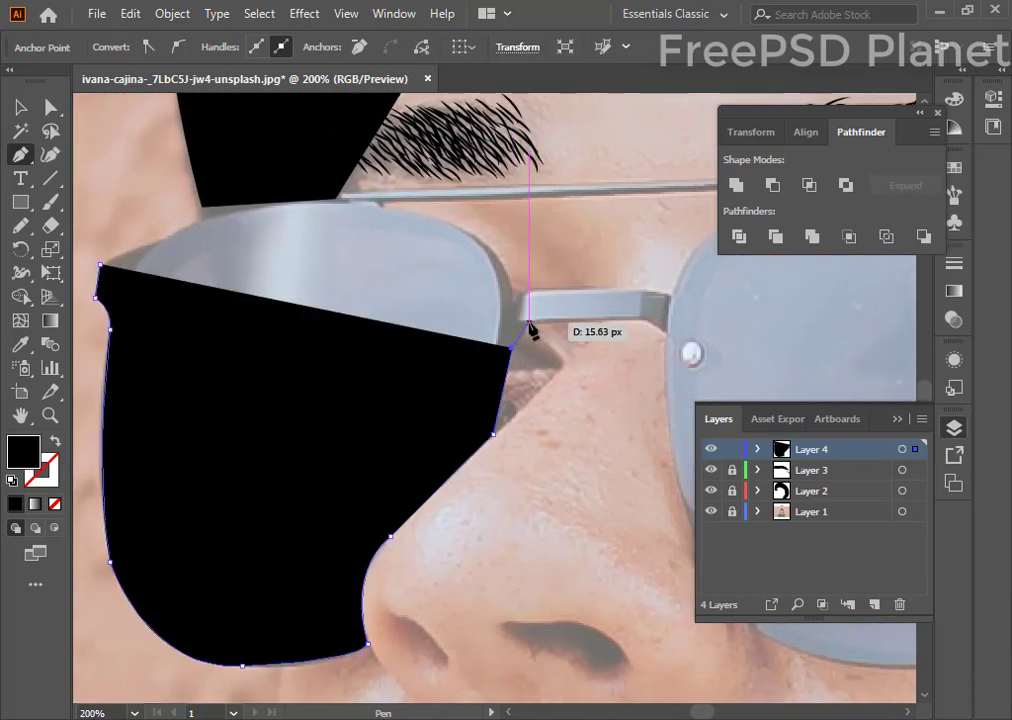
left_click(528, 318)
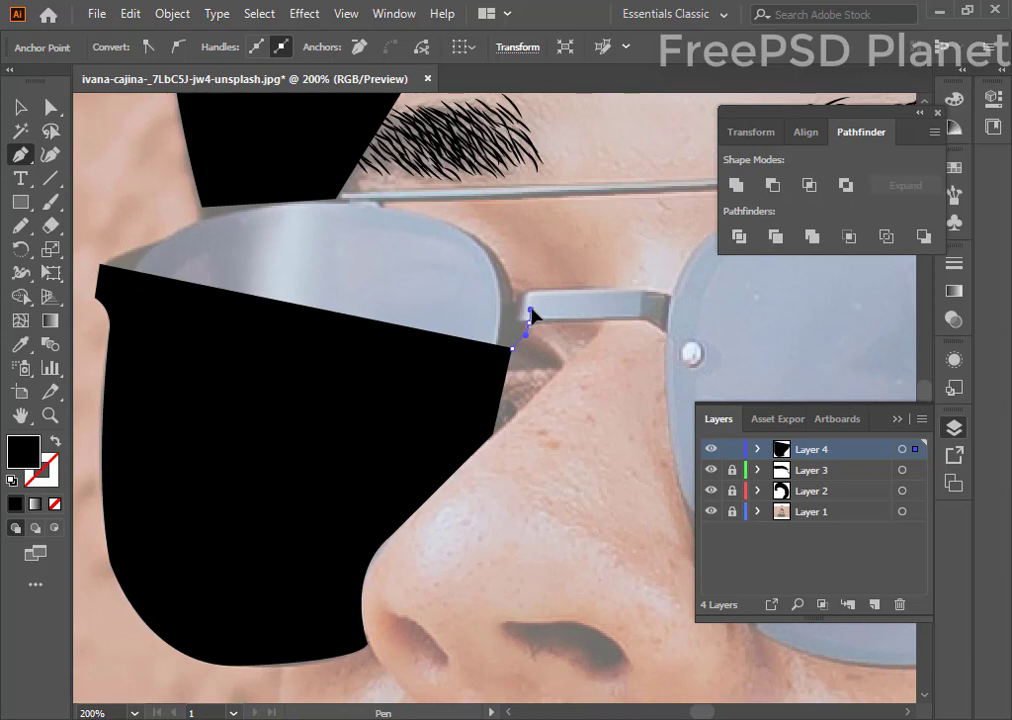
left_click(643, 321)
scroll(540, 420, "down", 7)
scroll(540, 420, "right", 8)
- Trace down the nose side of the lens and along its lower edge with sharp turns
mouse_move(486, 407)
left_mouse_down()
mouse_move(540, 455)
mouse_move(529, 468)
left_mouse_up()
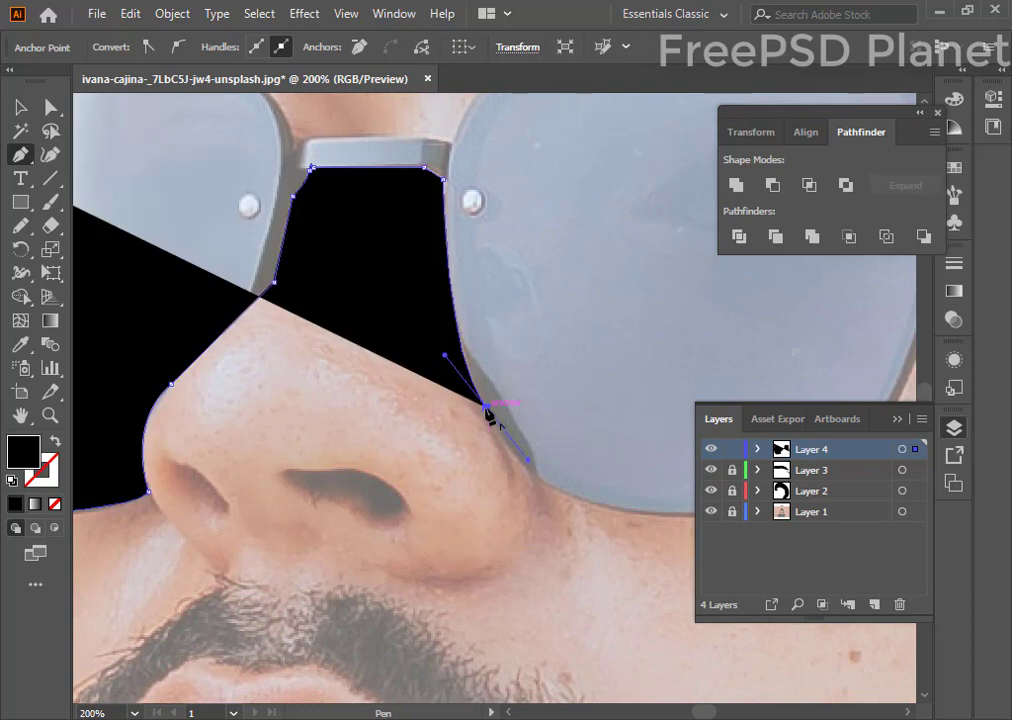
left_click(486, 407)
scroll(355, 370, "down", 7)
scroll(355, 370, "right", 8)
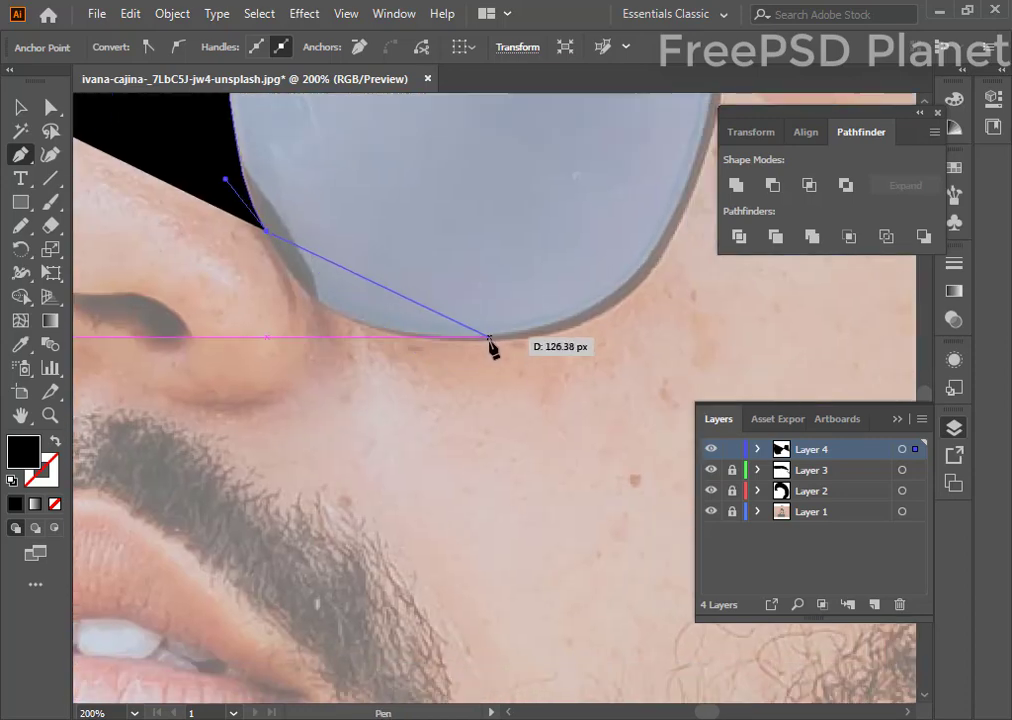
left_click_drag(487, 338, 671, 318)
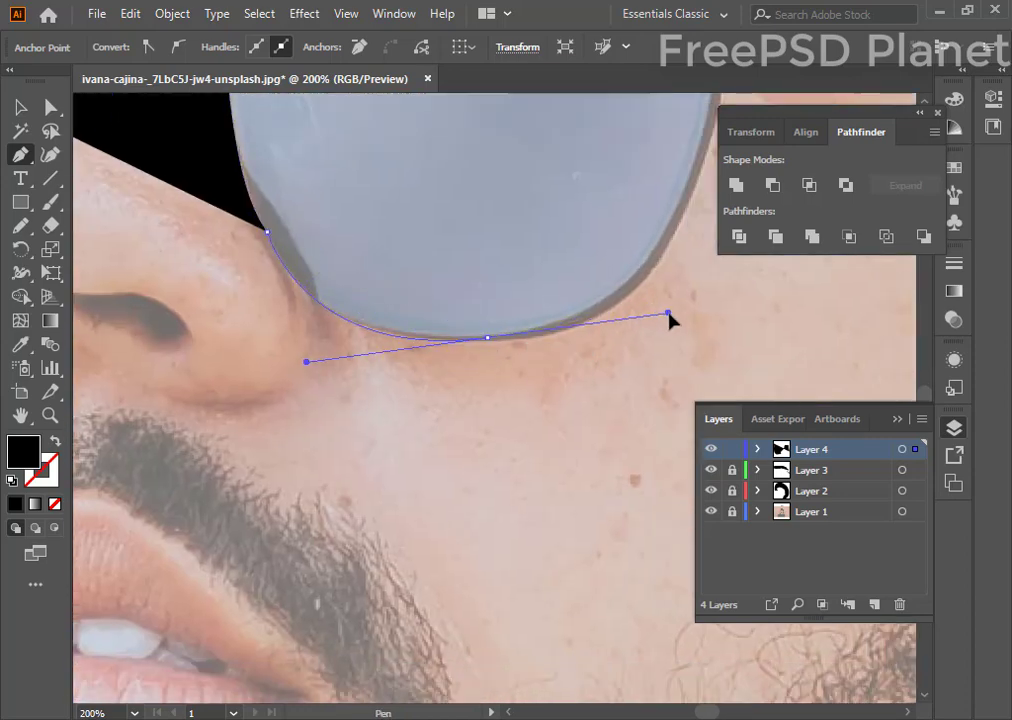
left_click(489, 340)
- Trace the outer lens edge and frame up to the top corner and hinge
left_click_drag(499, 373, 286, 549)
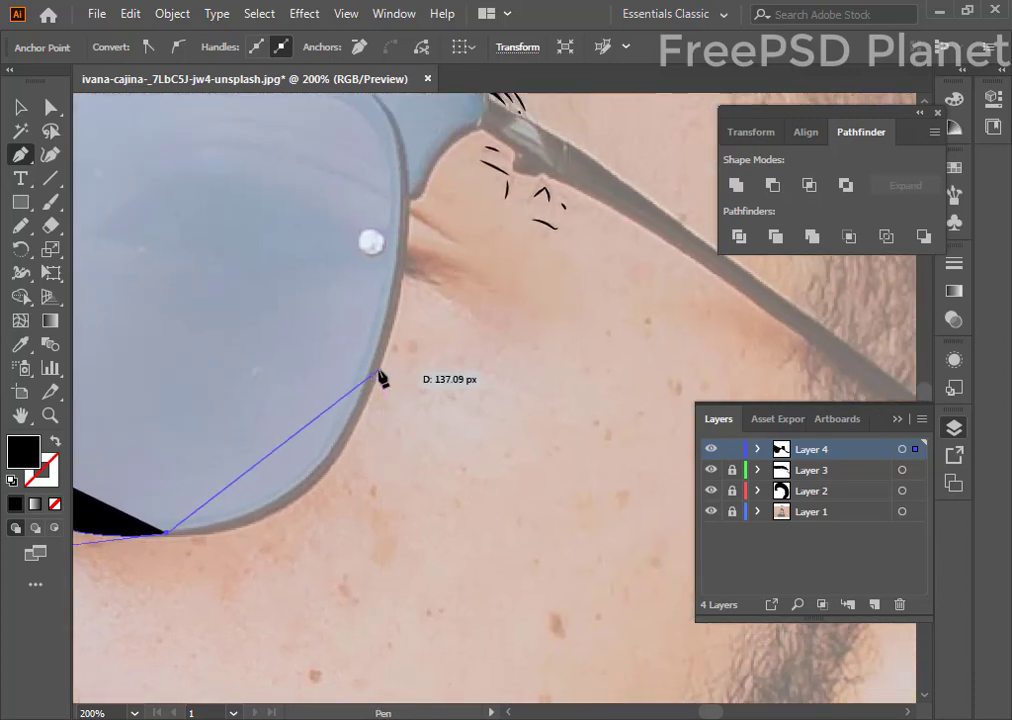
mouse_move(378, 371)
left_mouse_down()
mouse_move(410, 215)
mouse_move(434, 181)
left_mouse_up()
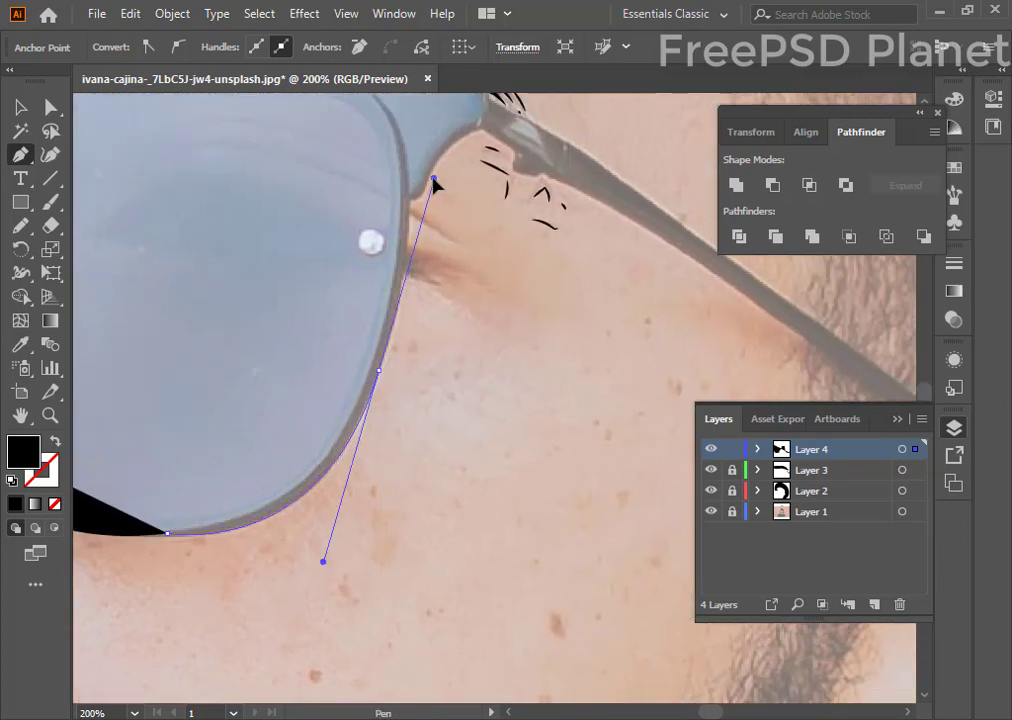
left_click_drag(378, 371, 420, 348)
scroll(410, 360, "up", 3)
scroll(410, 360, "right", 1)
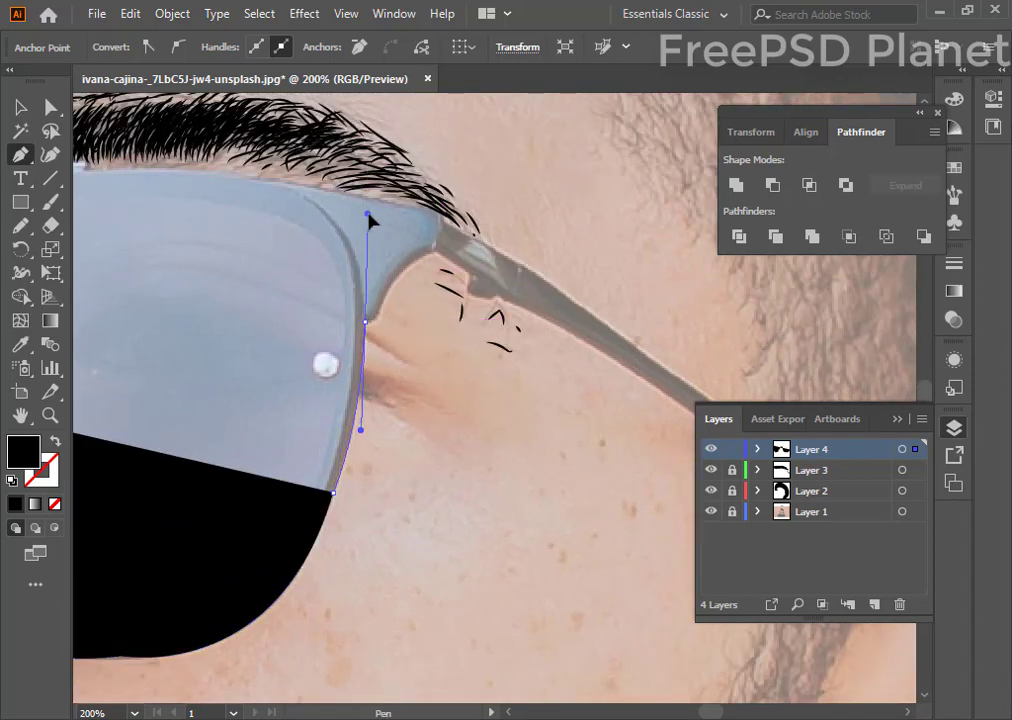
left_click_drag(363, 320, 364, 212)
left_click(363, 320)
left_click(380, 311)
left_click(387, 285)
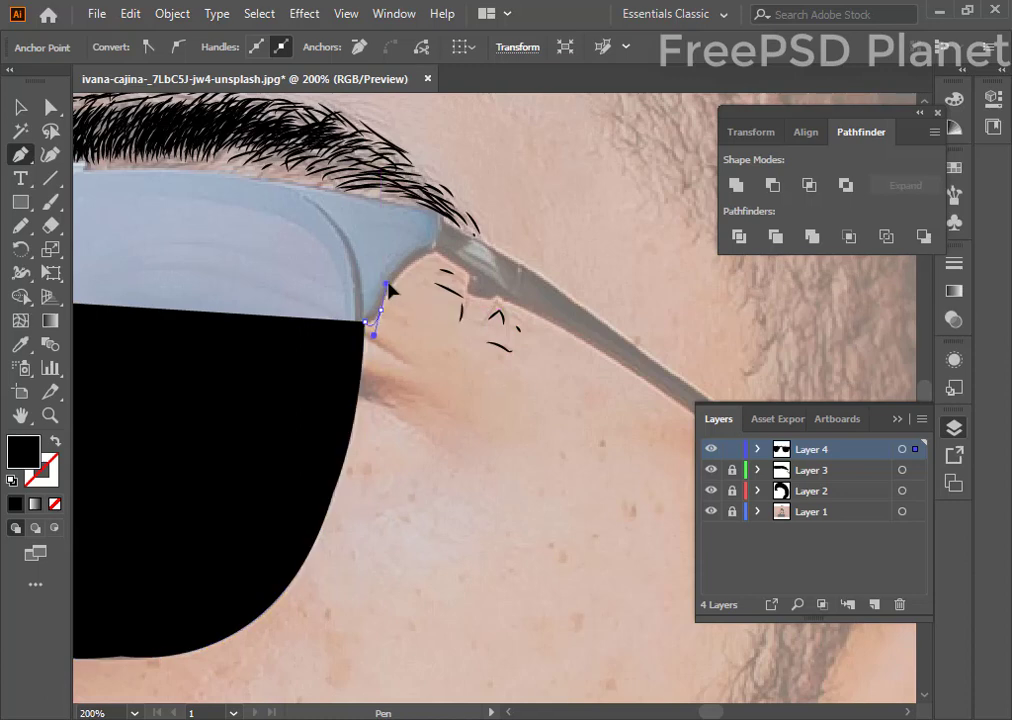
left_click_drag(430, 252, 481, 300)
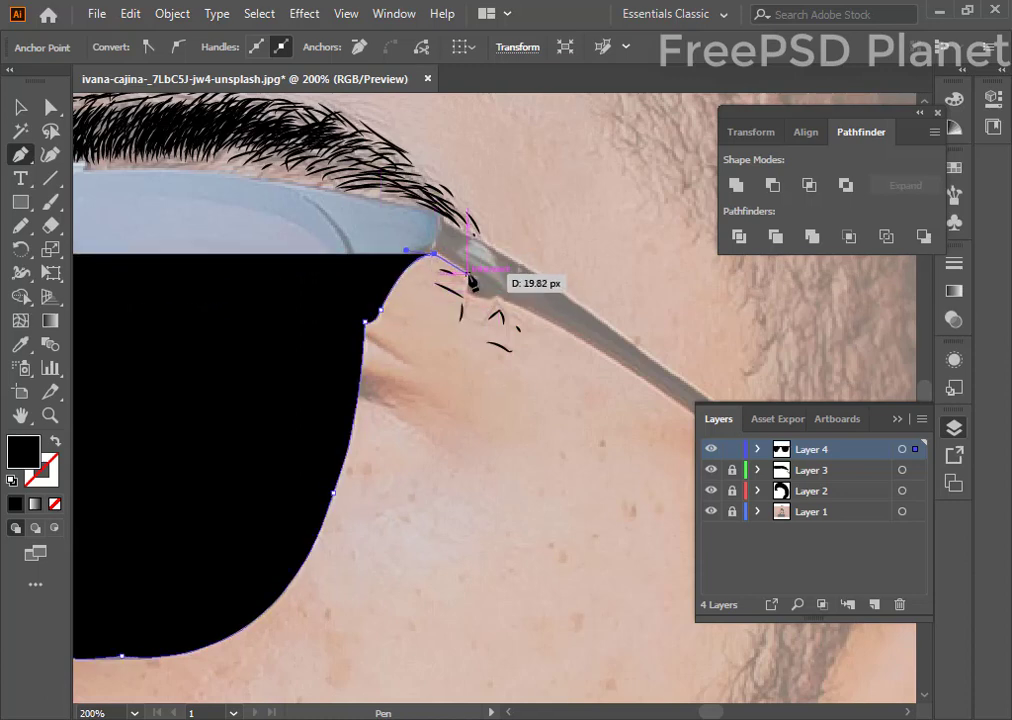
left_click(466, 297)
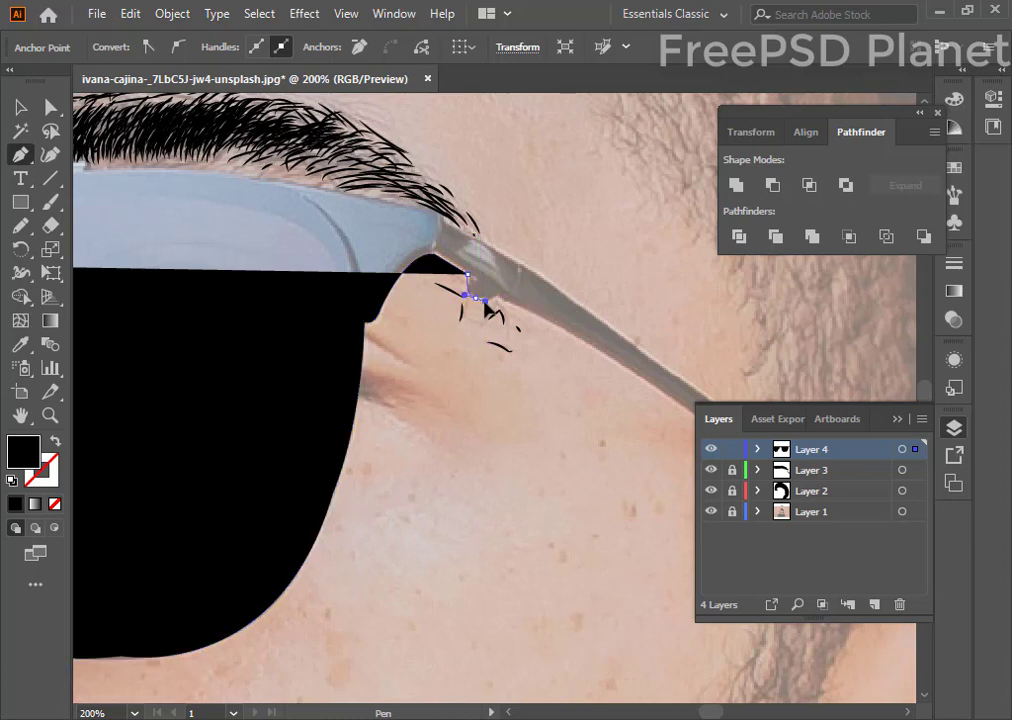
left_click_drag(484, 298, 501, 298)
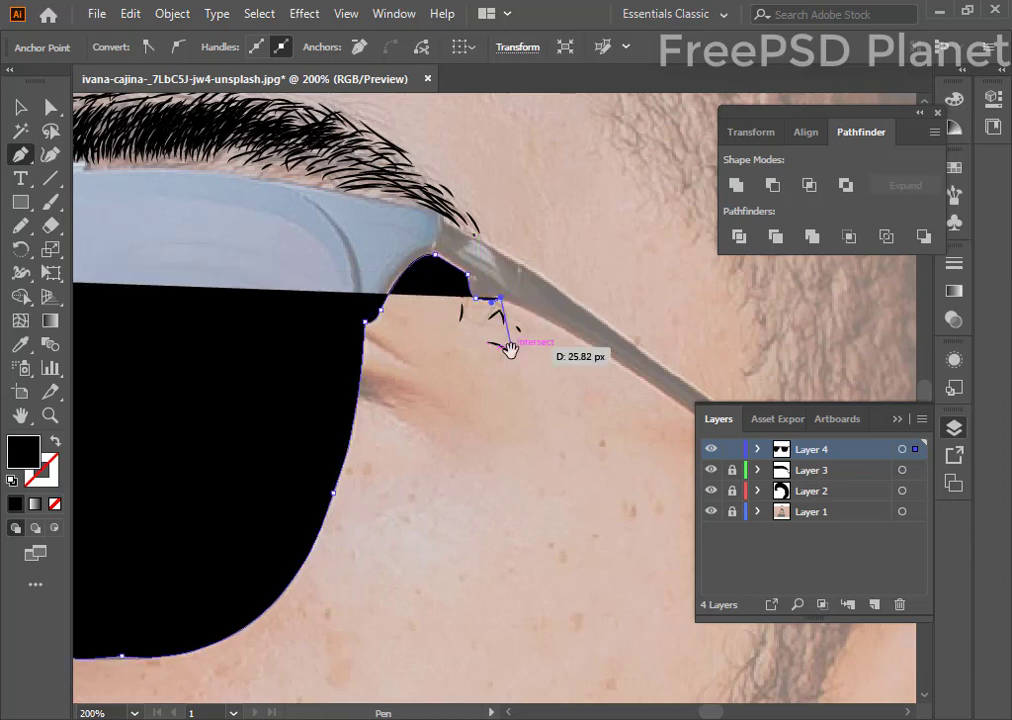
- Extend the black shape along the glasses arm toward the ear
left_click_drag(508, 346, 223, 281)
mouse_move(512, 402)
left_mouse_down()
mouse_move(632, 499)
mouse_move(548, 418)
mouse_move(515, 409)
left_mouse_up()
left_click_drag(591, 526, 276, 436)
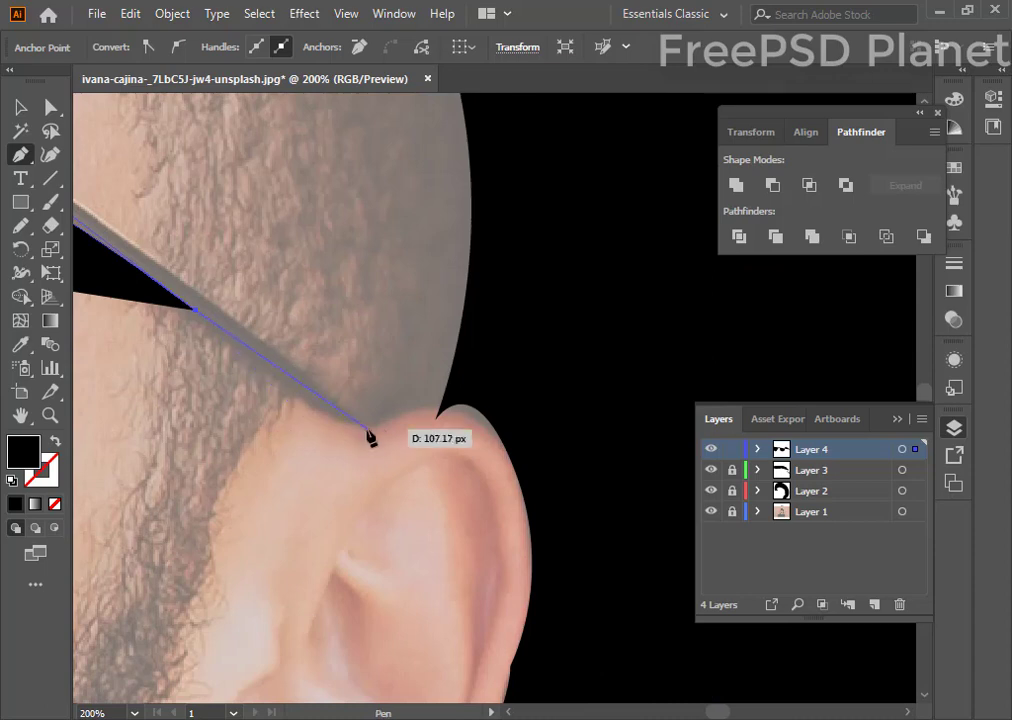
mouse_move(368, 440)
left_mouse_down()
mouse_move(355, 433)
mouse_move(380, 424)
mouse_move(255, 330)
mouse_move(682, 614)
left_mouse_up()
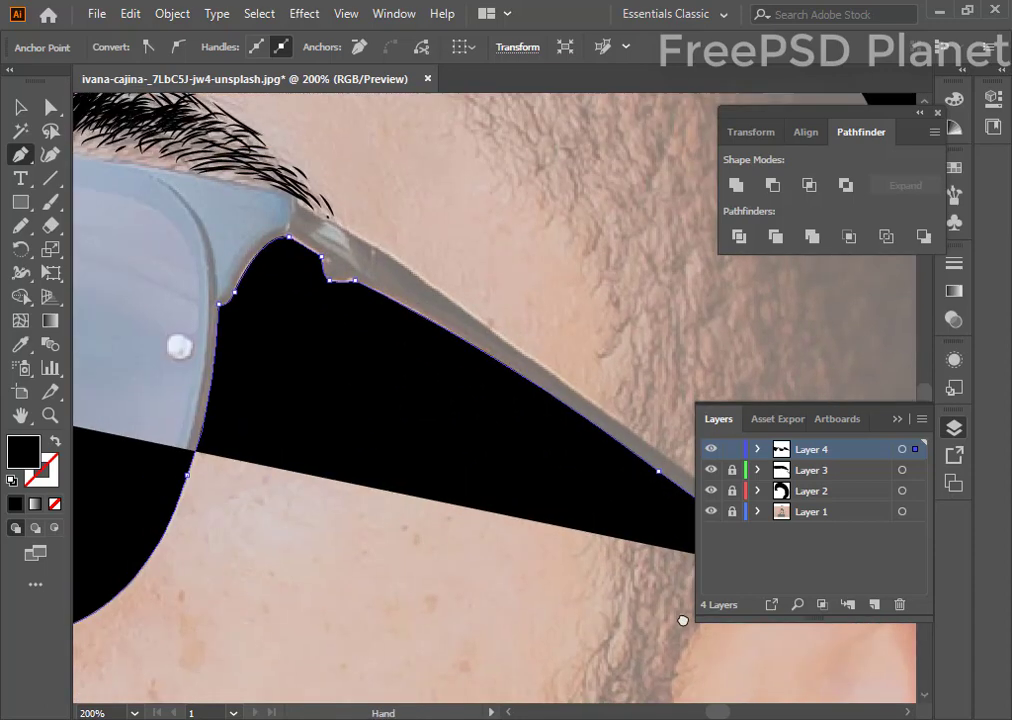
mouse_move(361, 399)
left_mouse_down()
mouse_move(421, 472)
mouse_move(386, 607)
left_mouse_up()
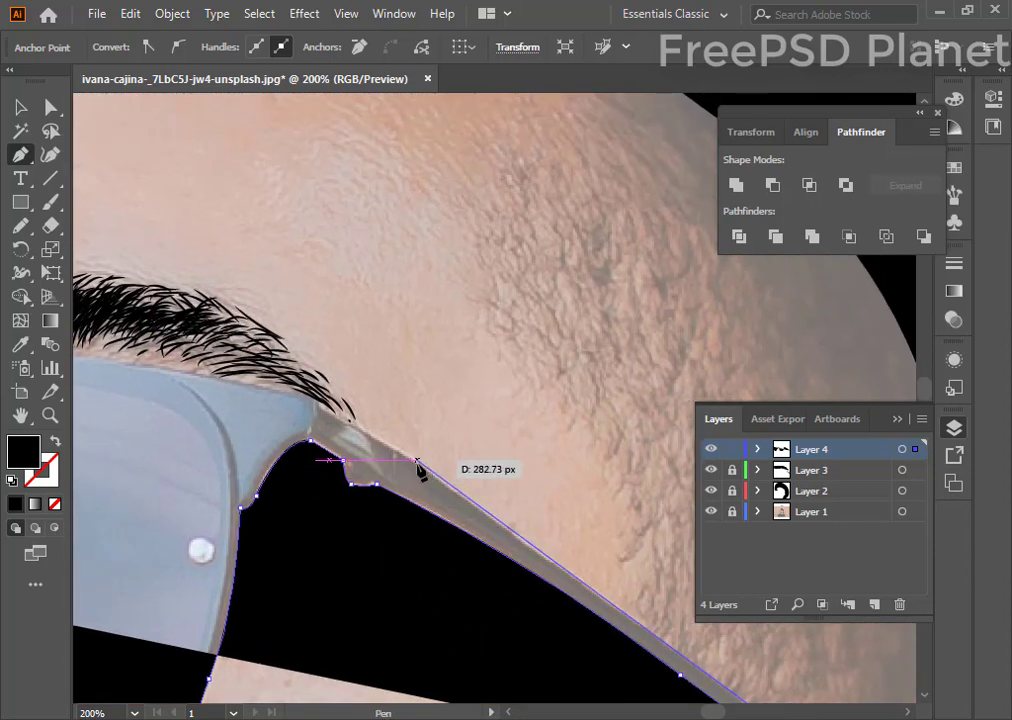
- Curve the path along the lens's top rim under the eyebrow
left_click_drag(418, 463, 568, 620)
left_click_drag(480, 545, 467, 565)
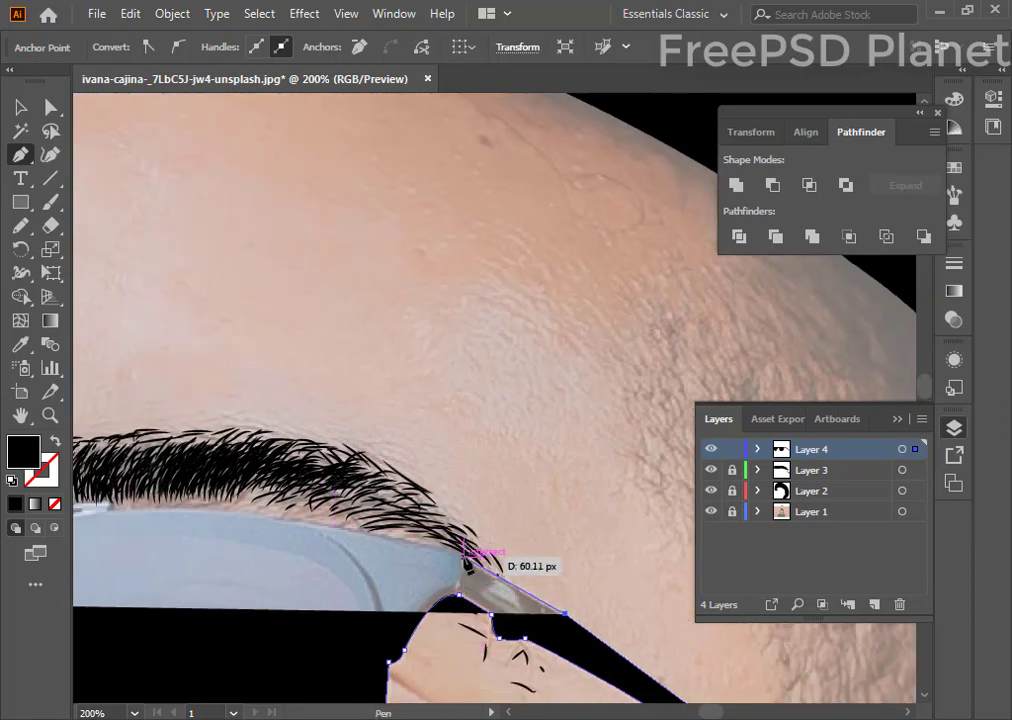
left_click_drag(395, 614, 538, 637)
left_click(272, 557)
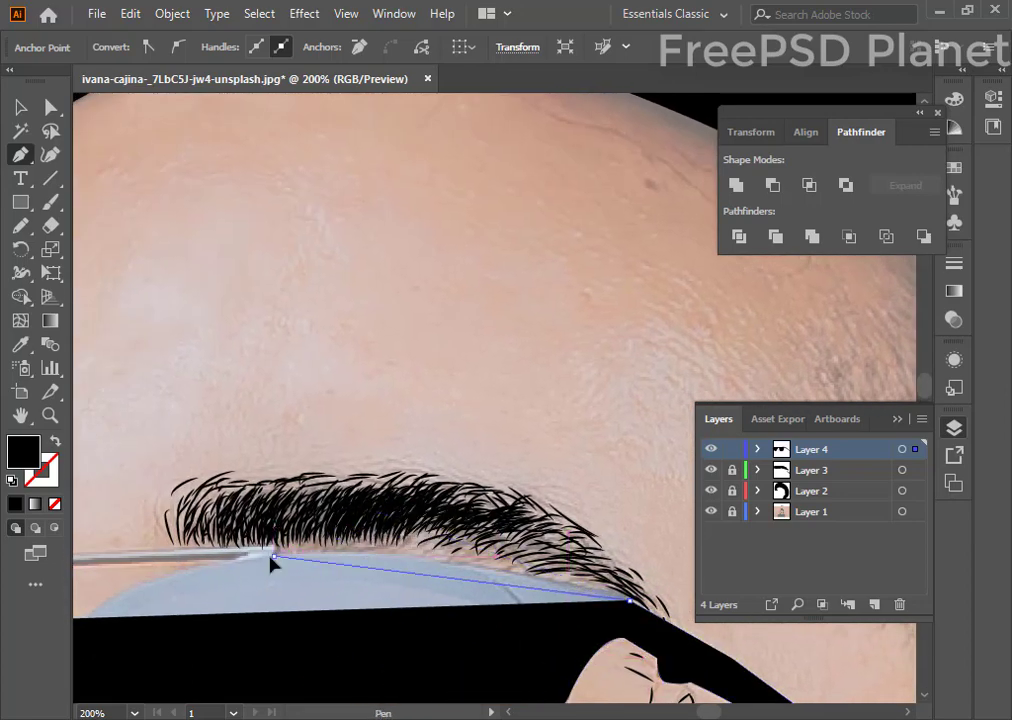
left_click_drag(272, 557, 138, 573)
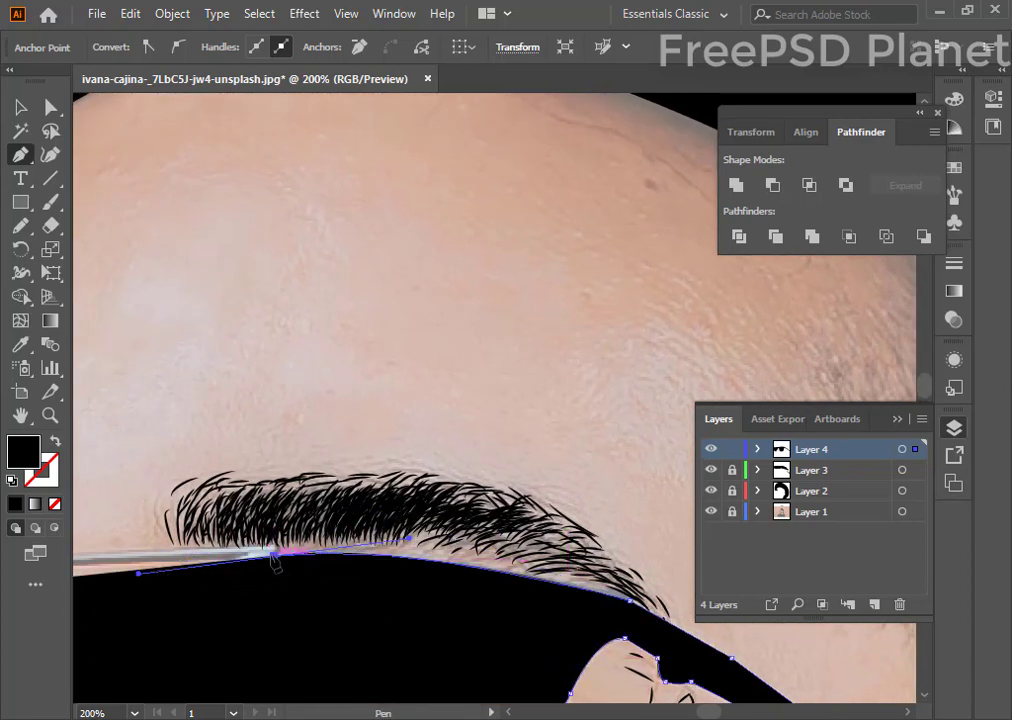
mouse_move(275, 562)
left_mouse_down()
mouse_move(339, 531)
mouse_move(627, 299)
left_mouse_up()
- Show Layer 4 as outlines and trace the lens top and bridge, closing the path
left_click(711, 450, "ctrl")
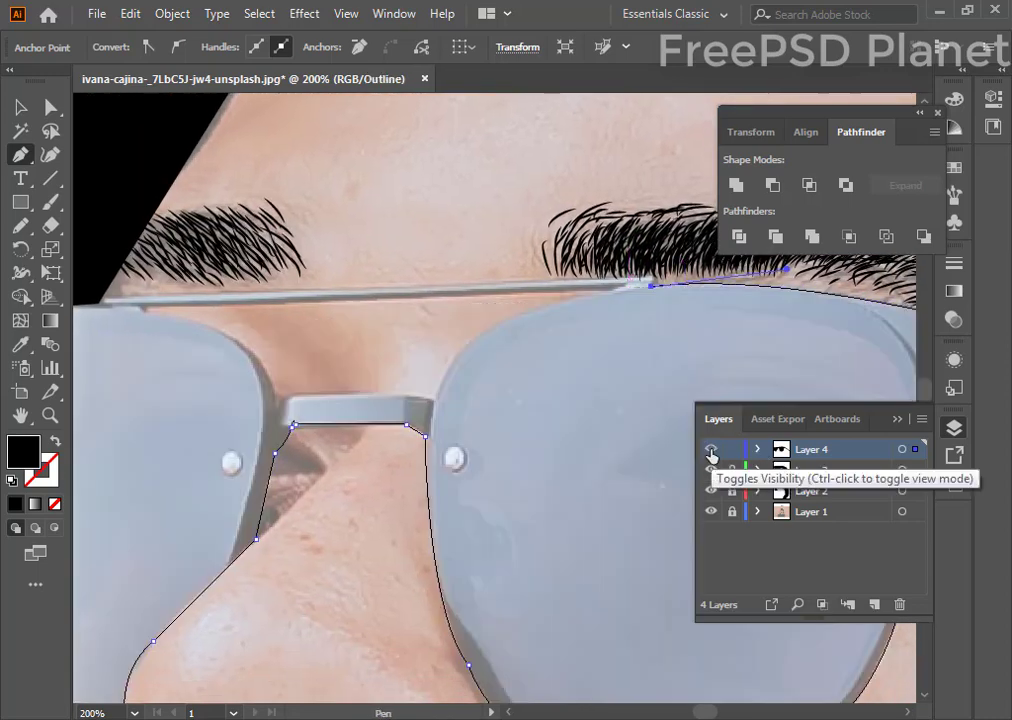
left_click_drag(465, 341, 436, 418)
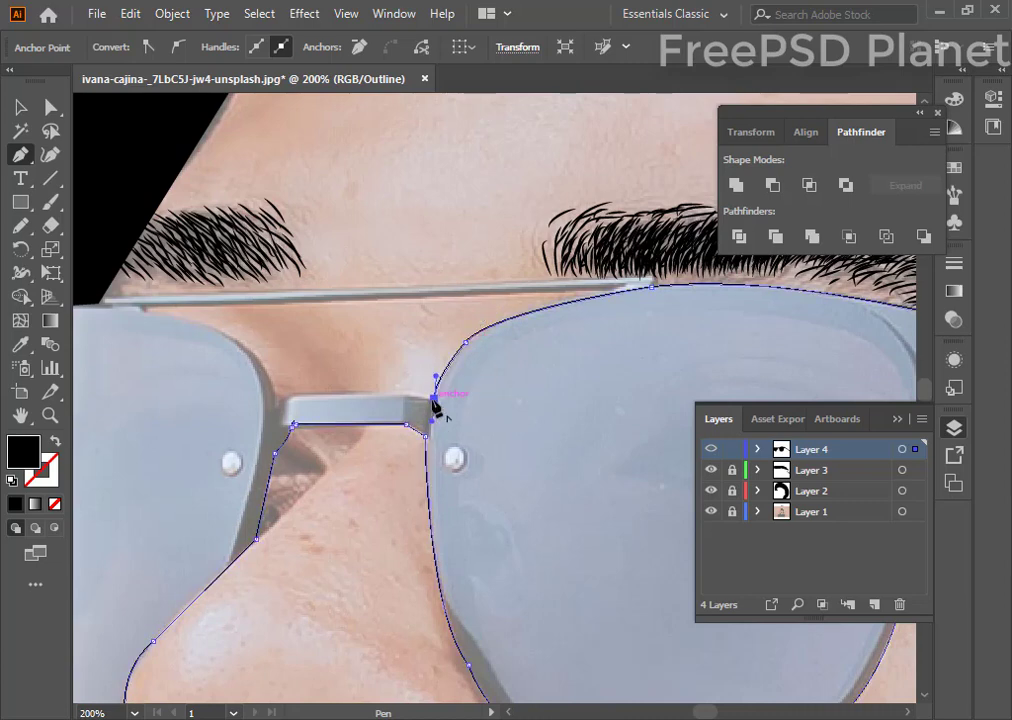
left_click(434, 397)
left_click(393, 394)
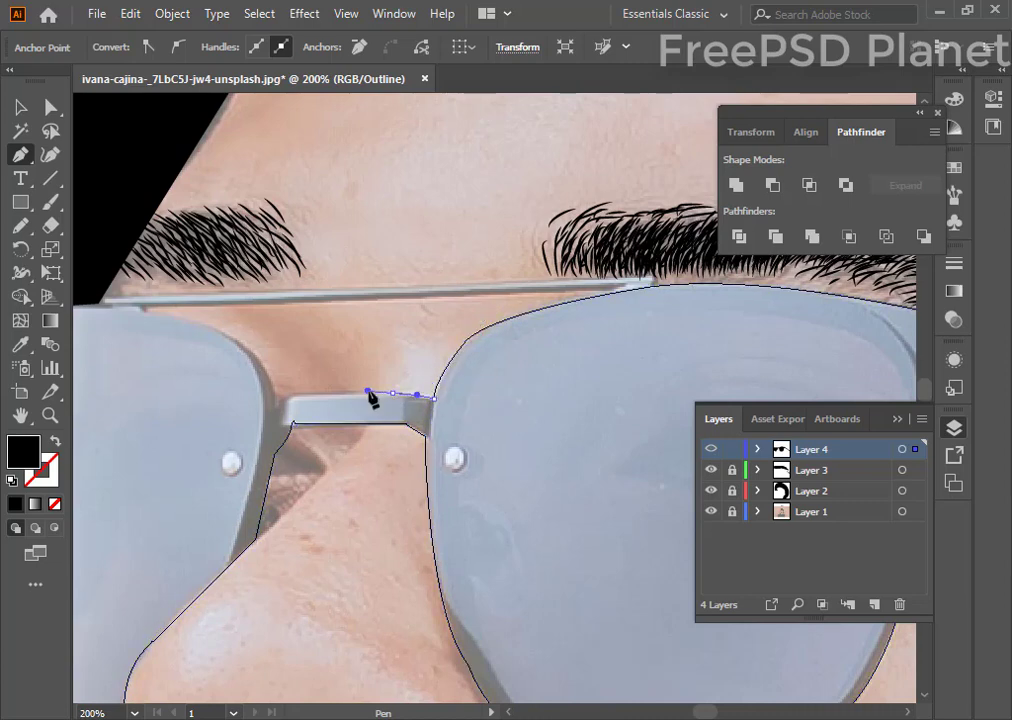
left_click(393, 394)
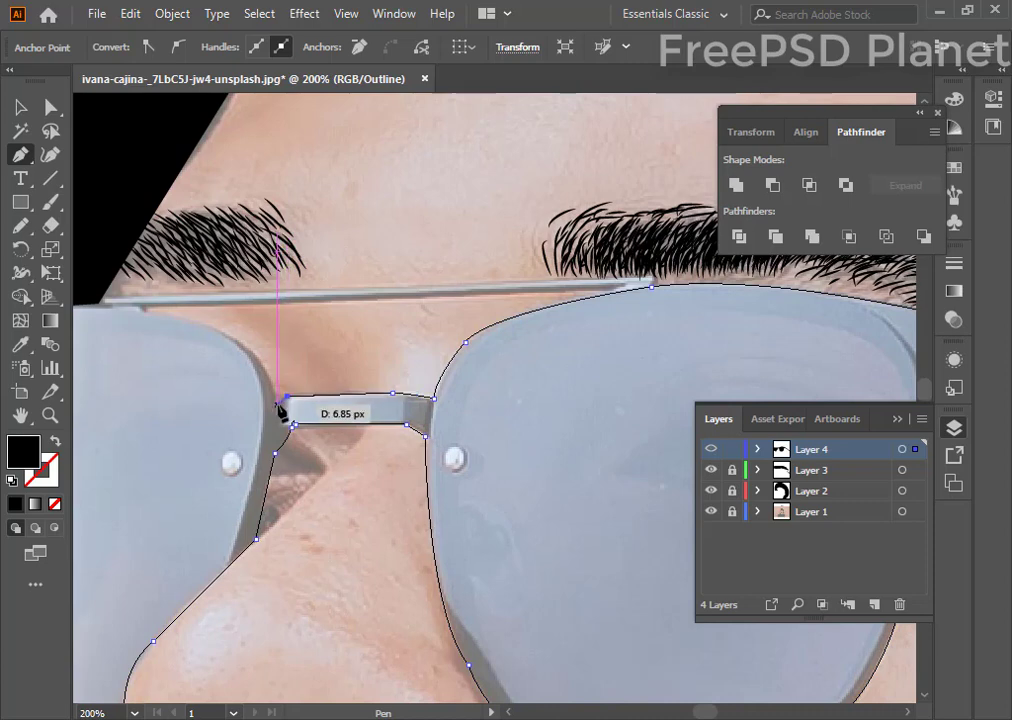
left_click(275, 401)
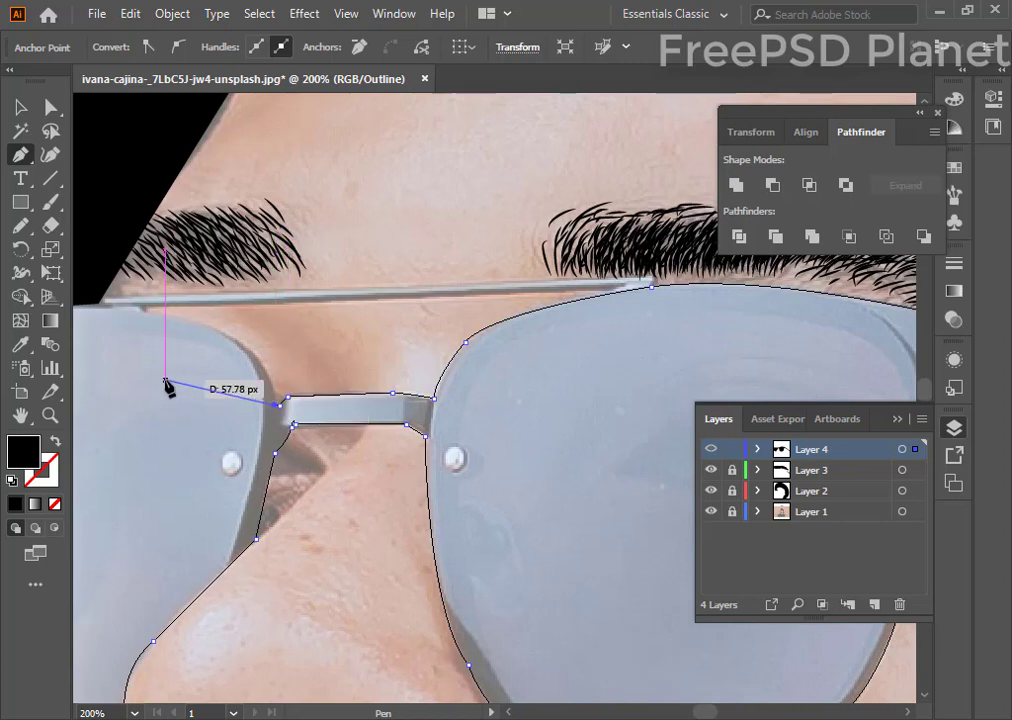
left_click_drag(160, 385, 381, 598)
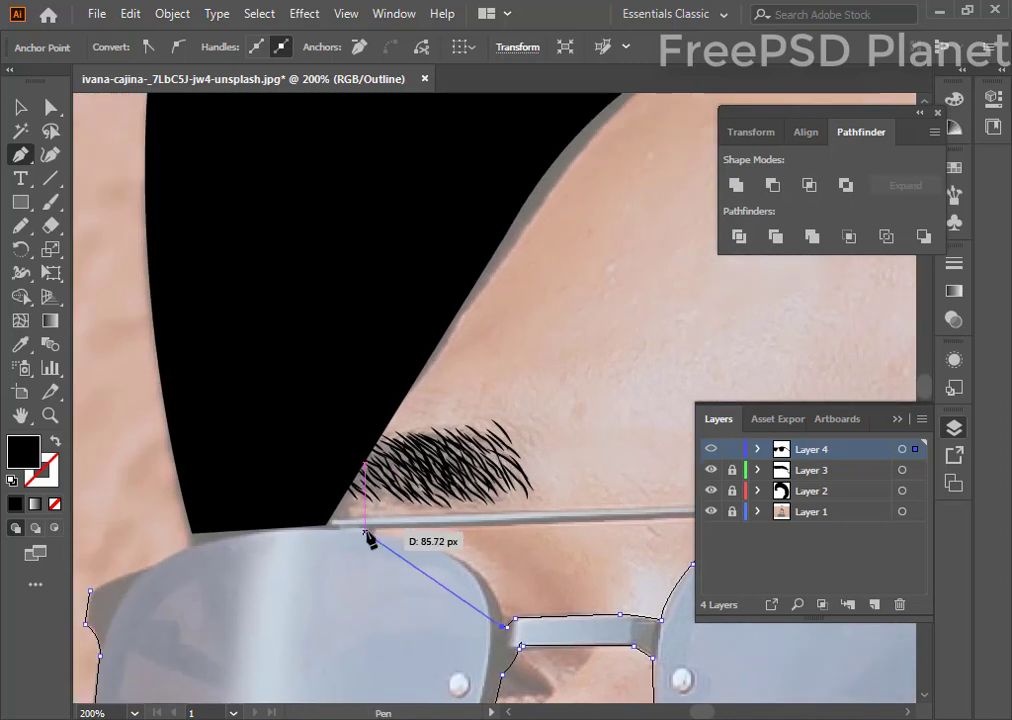
mouse_move(371, 533)
left_mouse_down()
mouse_move(265, 562)
mouse_move(233, 517)
left_mouse_up()
left_click_drag(371, 533, 376, 533)
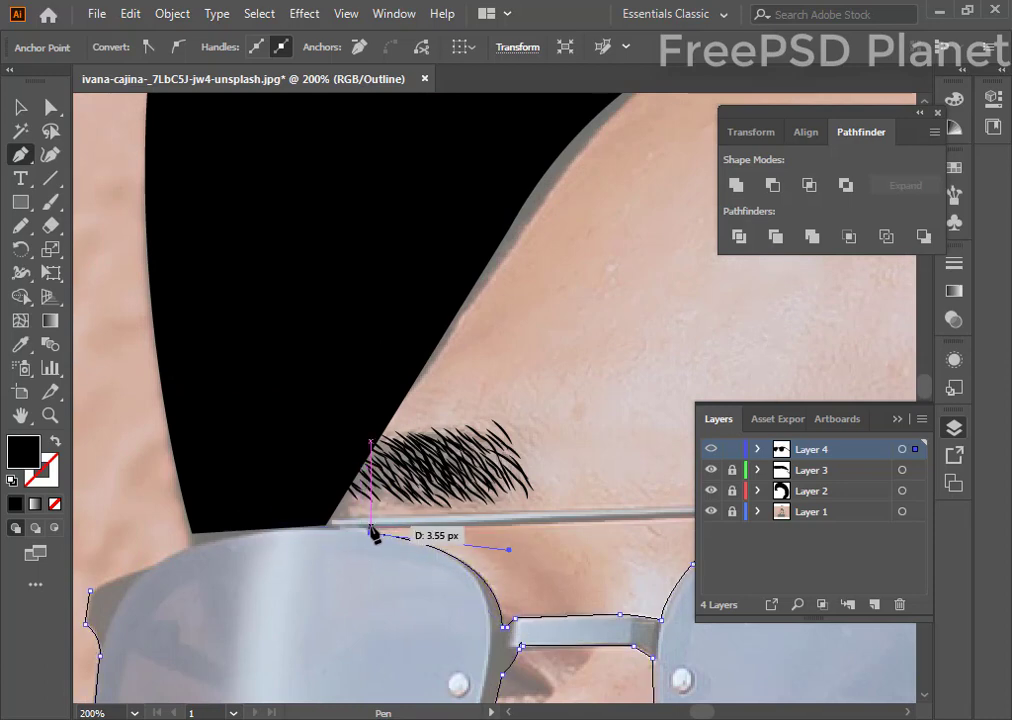
left_click_drag(586, 537, 305, 517)
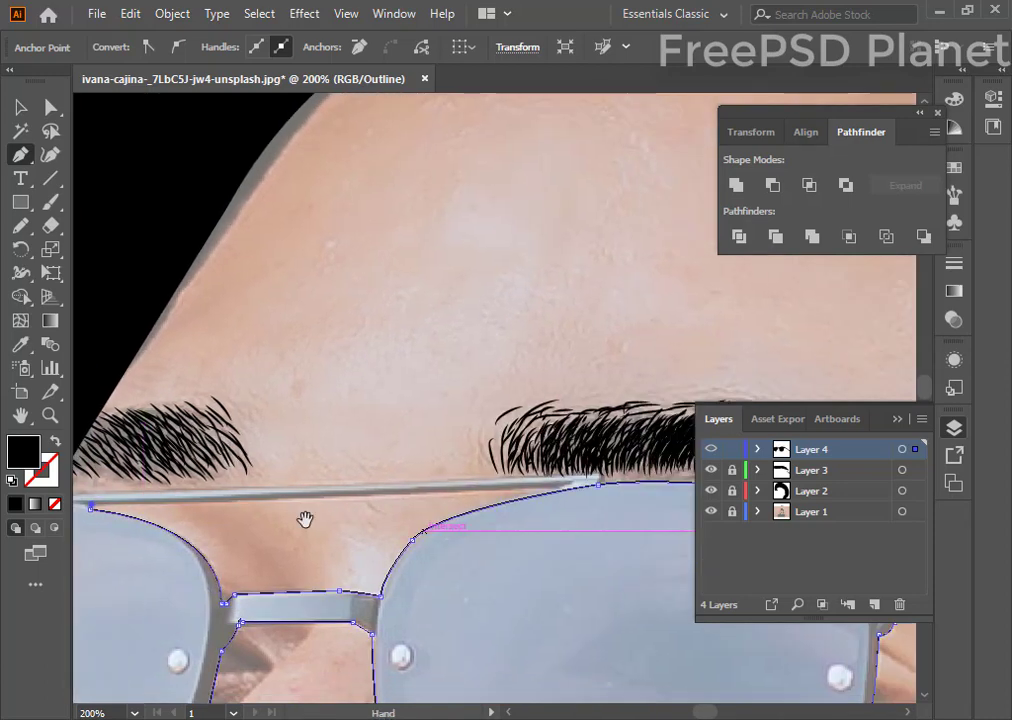
left_click(566, 488)
- Start a new path along the frame's top bar to the second lens's upper outer corner
mouse_move(571, 495)
left_mouse_down()
mouse_move(560, 491)
mouse_move(605, 481)
mouse_move(795, 511)
left_mouse_up()
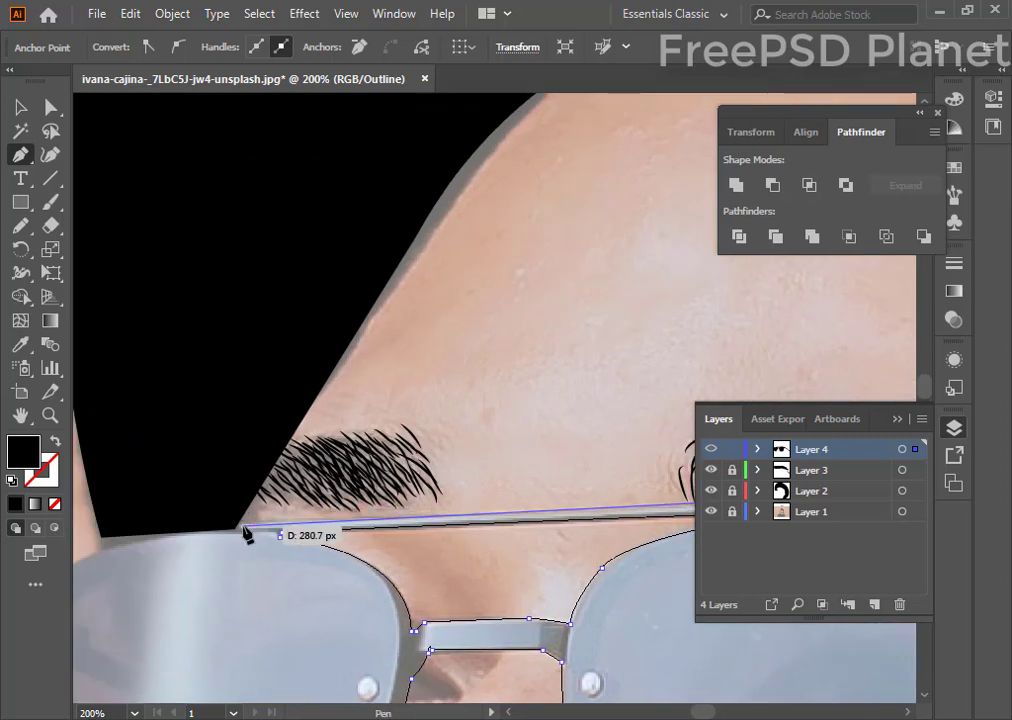
mouse_move(250, 532)
left_mouse_down()
mouse_move(236, 523)
mouse_move(245, 531)
mouse_move(523, 518)
left_mouse_up()
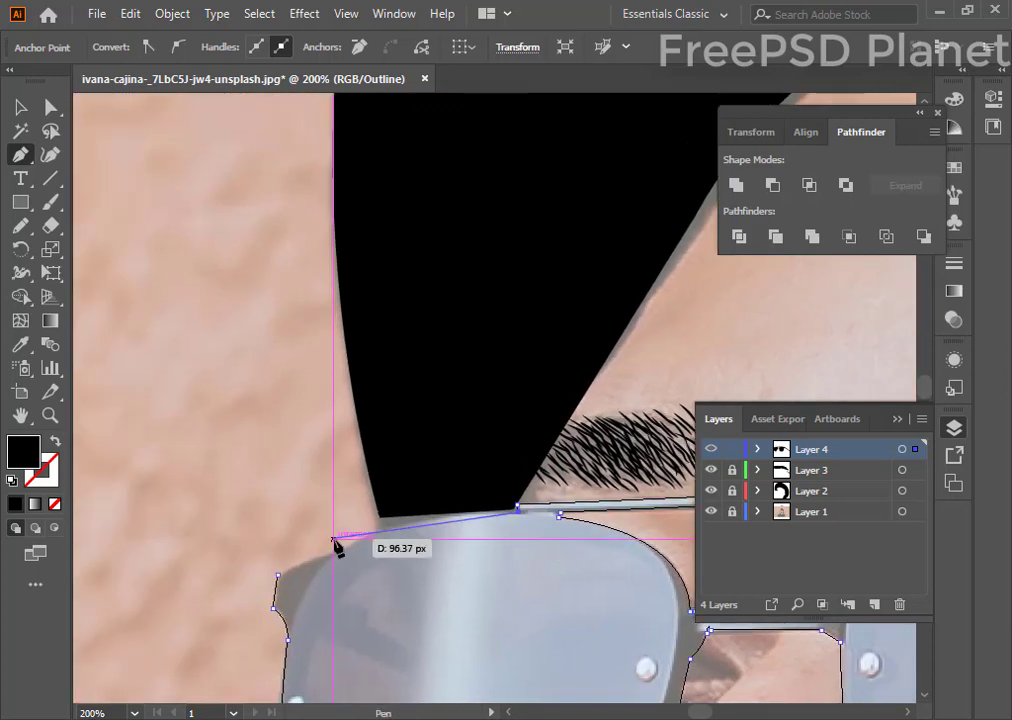
left_click_drag(349, 544, 278, 583)
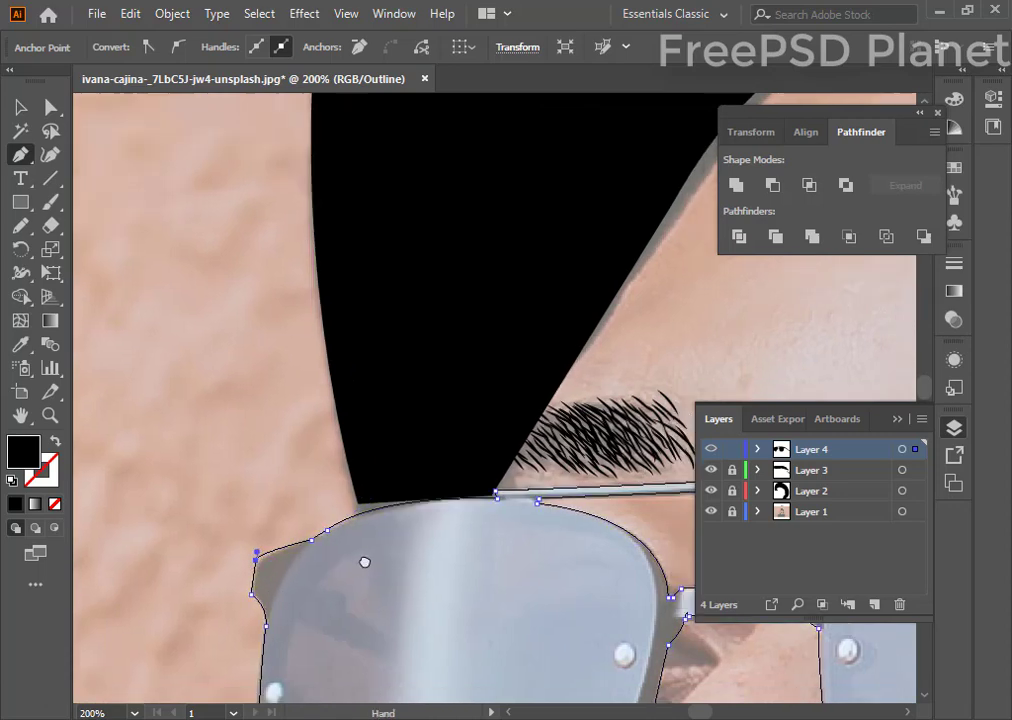
left_click_drag(420, 604, 257, 433)
- Preview Layer 4's sunglasses as solid black, rename the layer 'glss', and add a 'nose' layer
key("ctrl+minus")
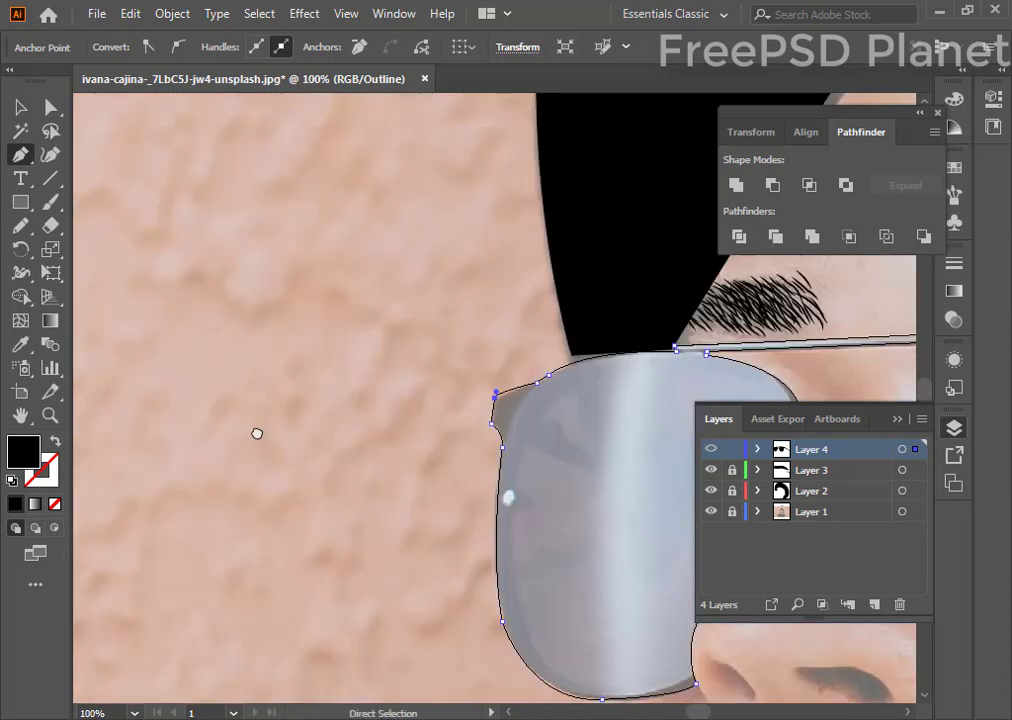
key("ctrl+minus")
key("ctrl+minus")
key("ctrl+minus")
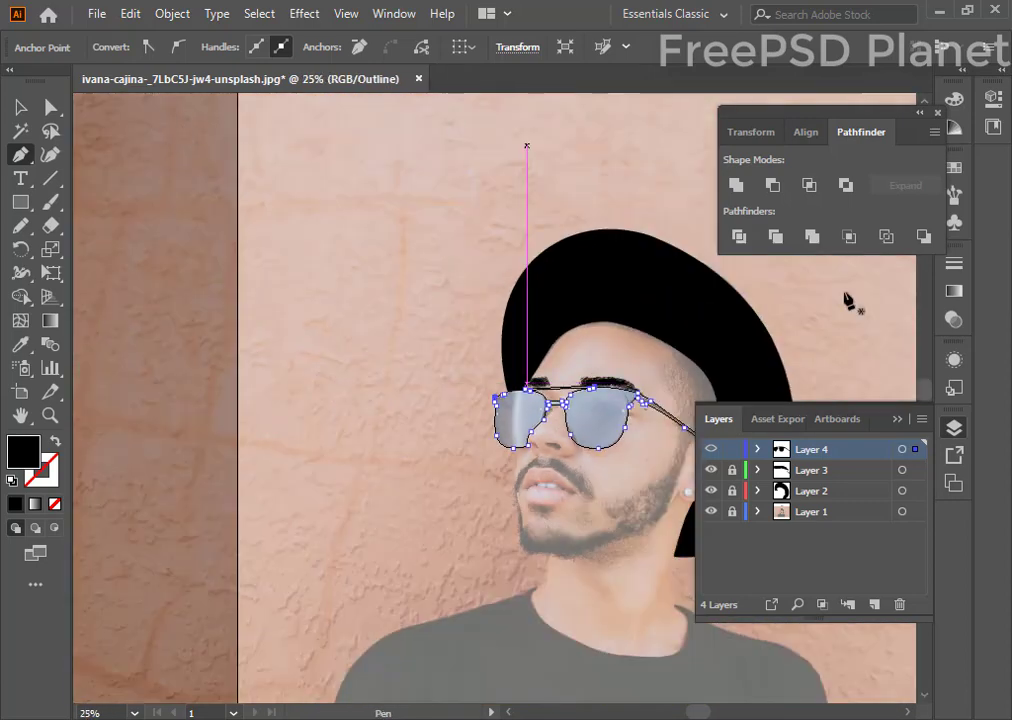
left_click(711, 449, "ctrl")
left_click(20, 107)
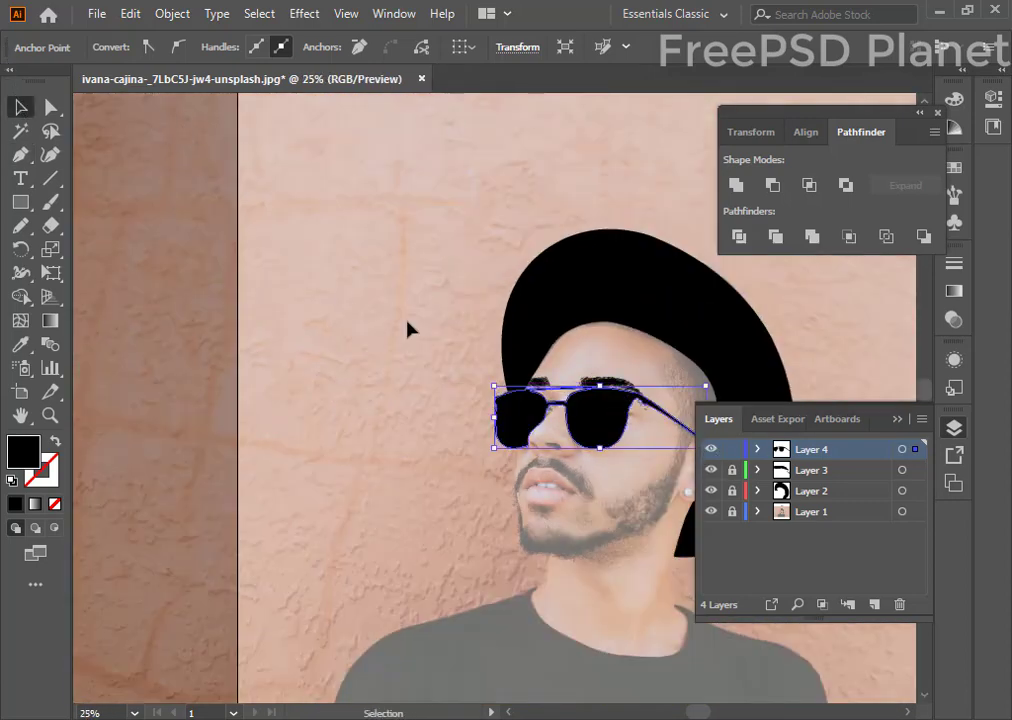
left_click(407, 330)
double_click(816, 449)
type("gls")
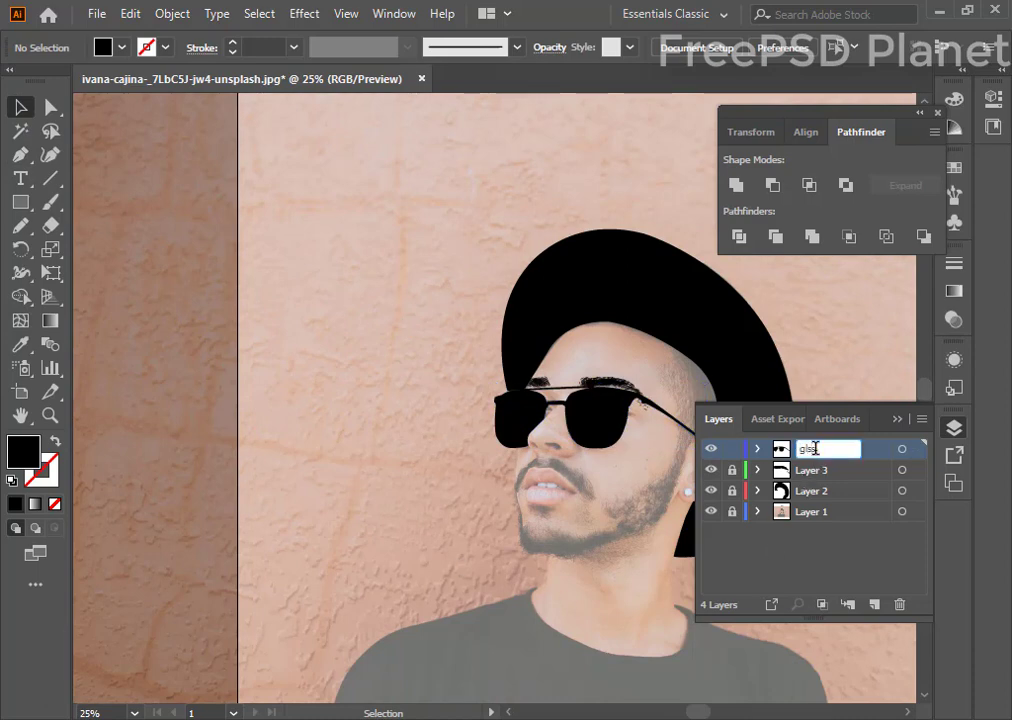
key("Return")
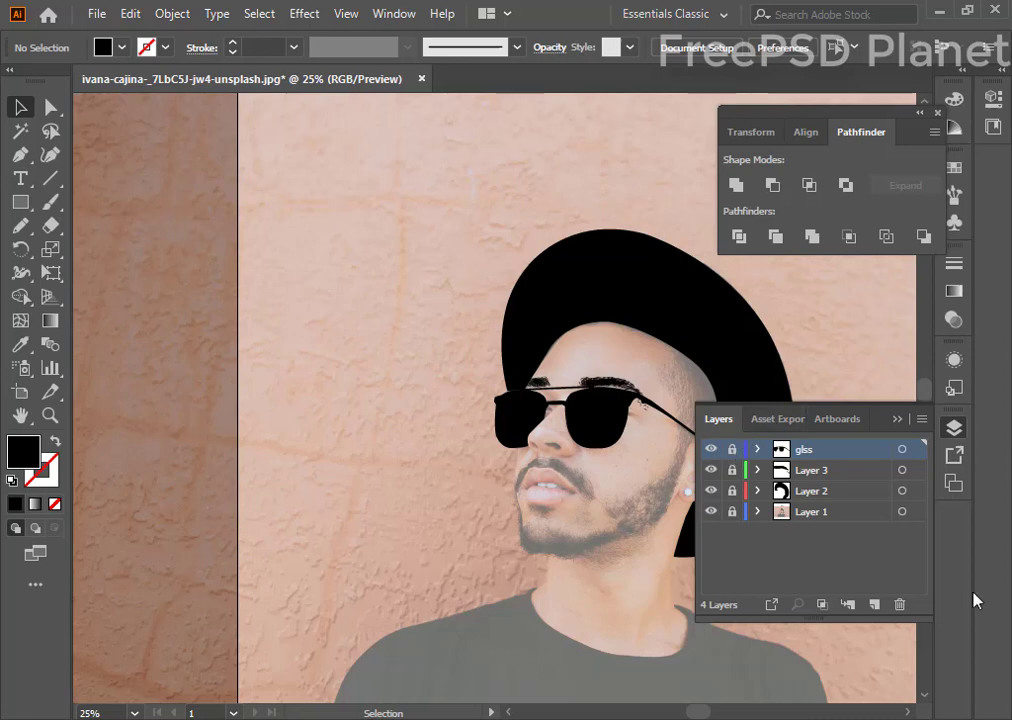
left_click(876, 605)
double_click(818, 447)
type("nose")
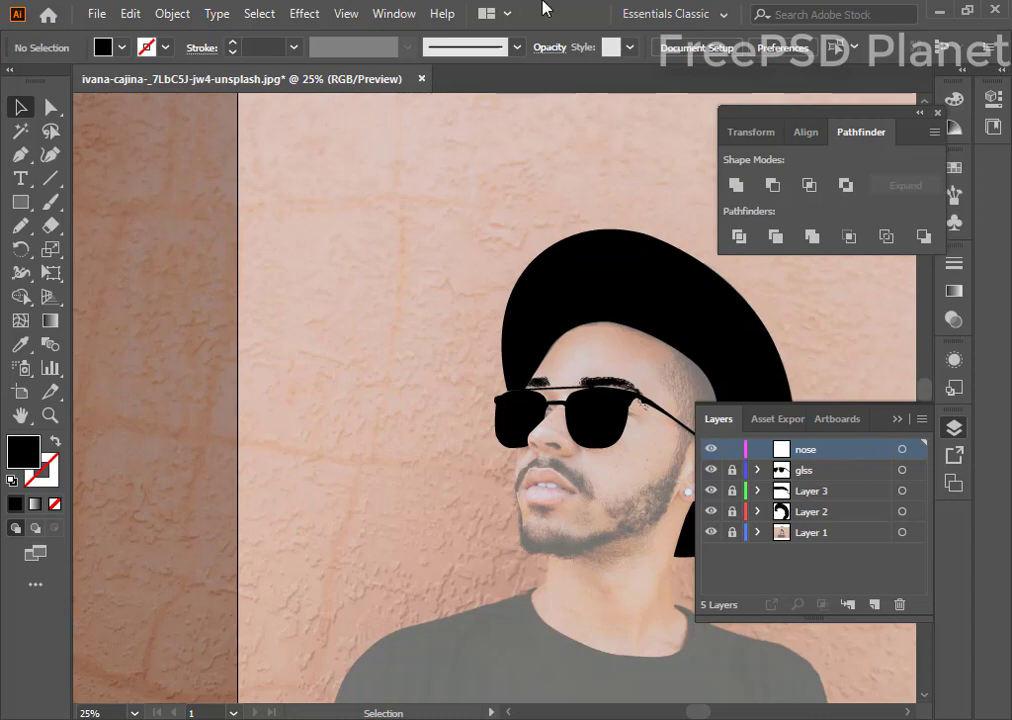
- Zoom in on the nose and begin tracing the larger nostril with the Pen tool
key("ctrl+plus")
key("ctrl+plus")
key("ctrl+plus")
key("ctrl+plus")
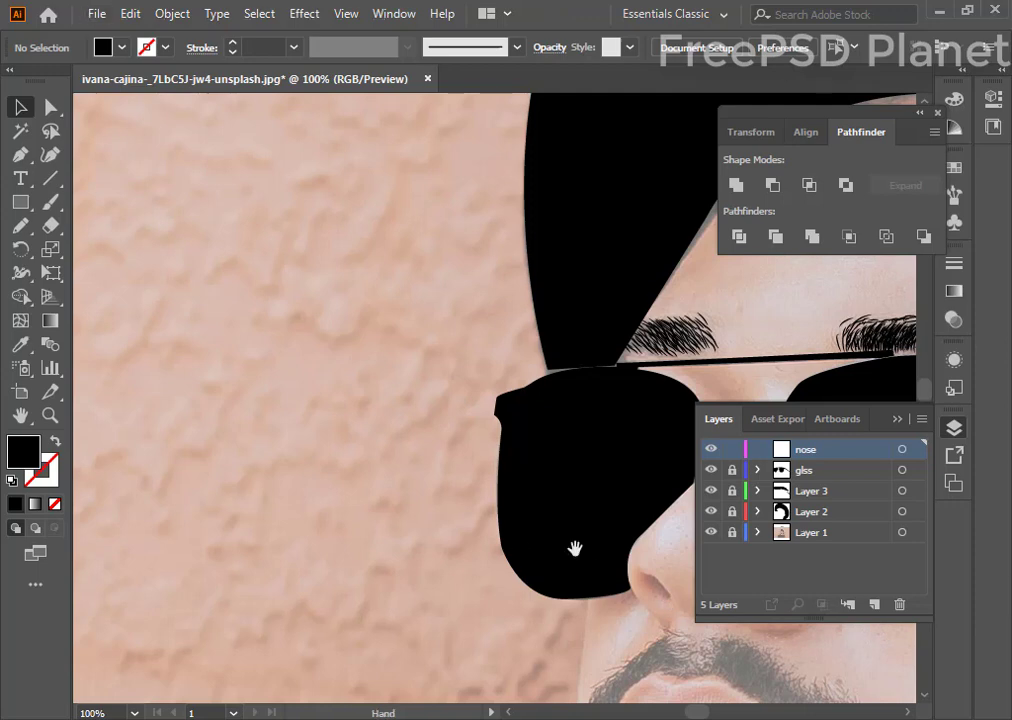
left_click_drag(575, 548, 143, 421)
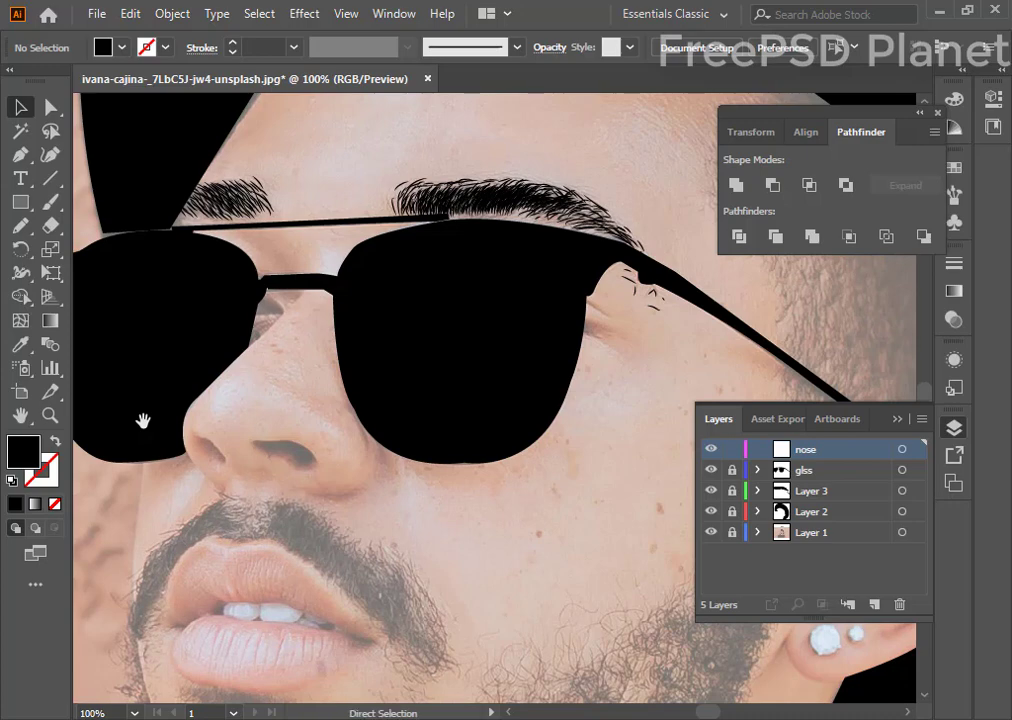
key("ctrl+plus")
key("ctrl+plus")
key("ctrl+plus")
mouse_move(62, 610)
left_mouse_down()
mouse_move(375, 411)
mouse_move(585, 393)
mouse_move(537, 424)
left_mouse_up()
left_click(19, 163)
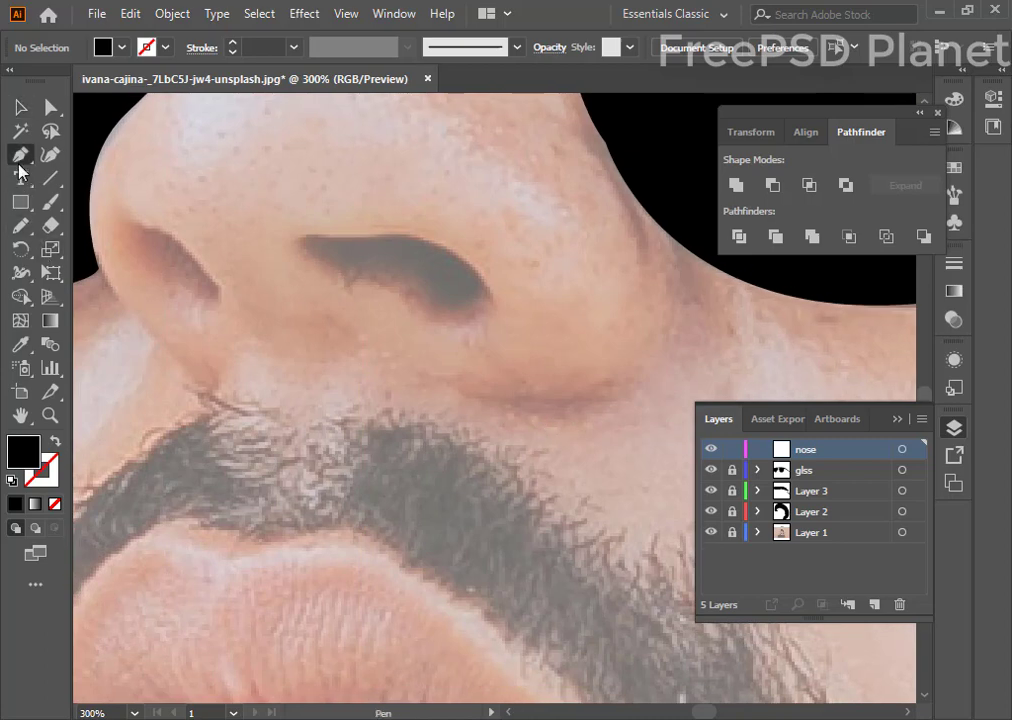
left_click(345, 276)
left_click_drag(420, 296, 431, 323)
left_click_drag(455, 368, 434, 332)
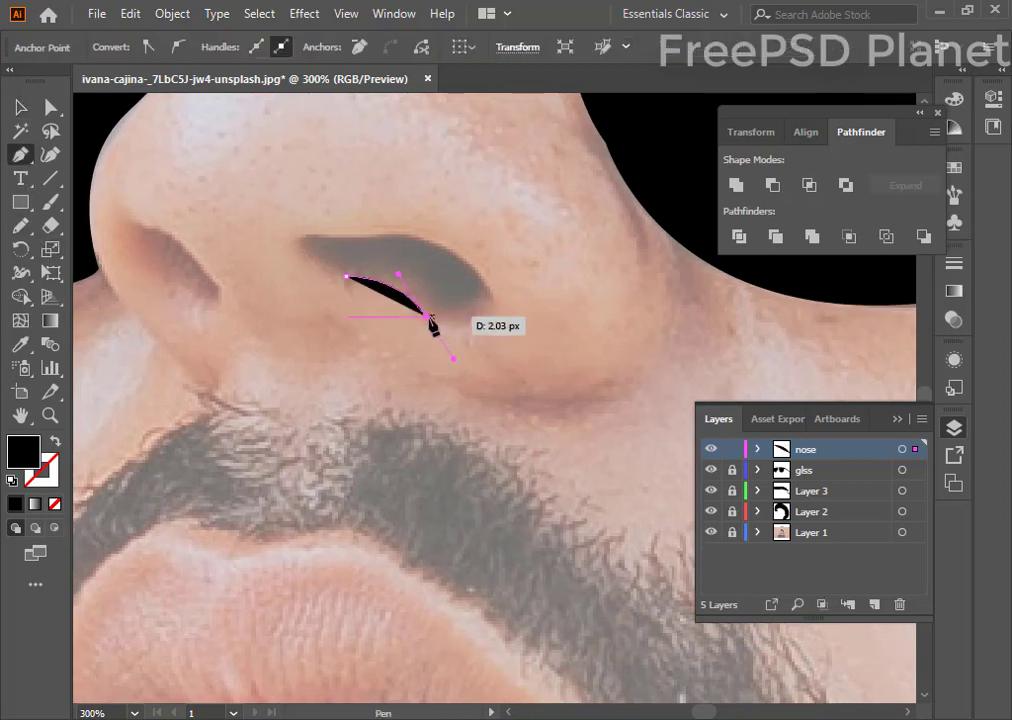
left_click_drag(477, 271, 437, 218)
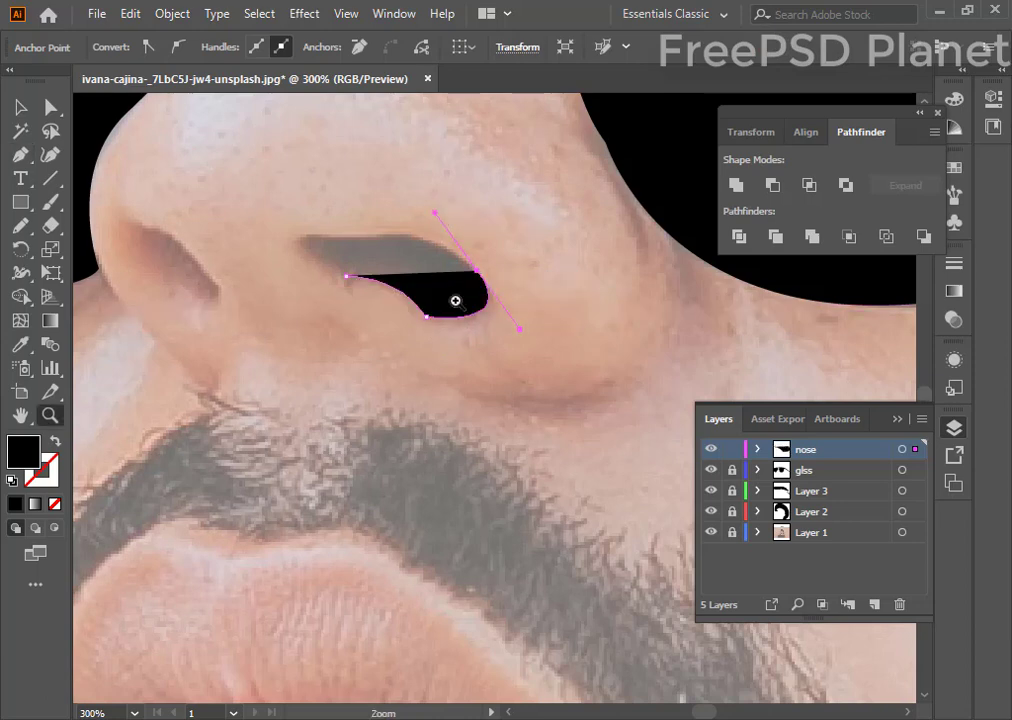
key("ctrl+z")
key("z")
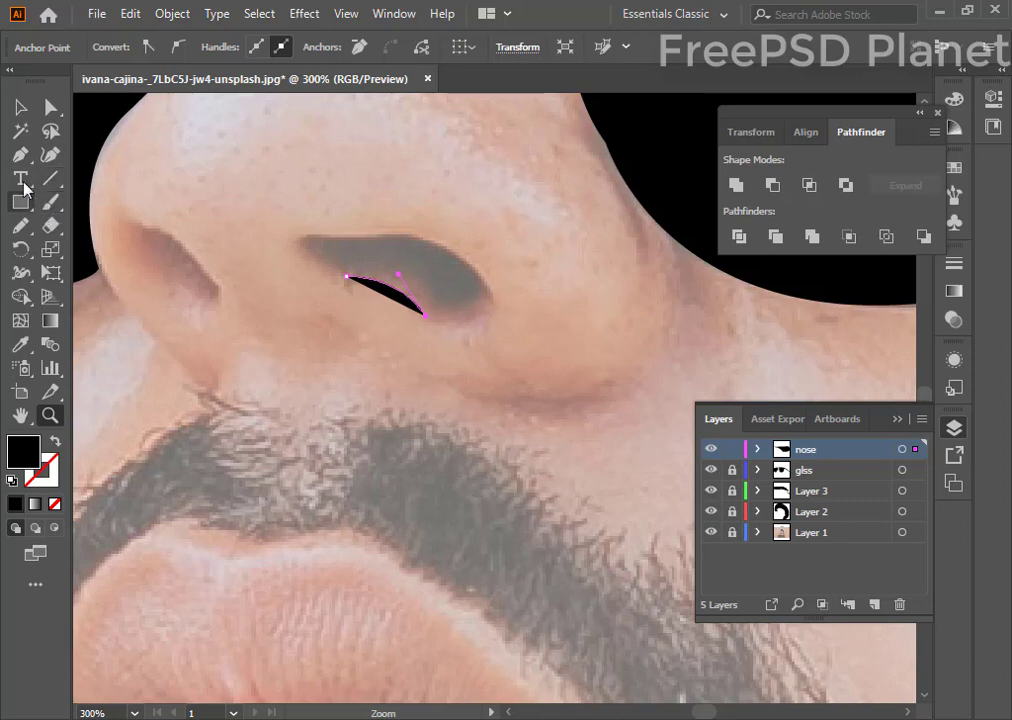
- Finish the larger nostril's lower and upper curves, undoing stray points
left_click(20, 155)
mouse_move(427, 322)
left_mouse_down()
mouse_move(483, 312)
mouse_move(497, 286)
left_mouse_up()
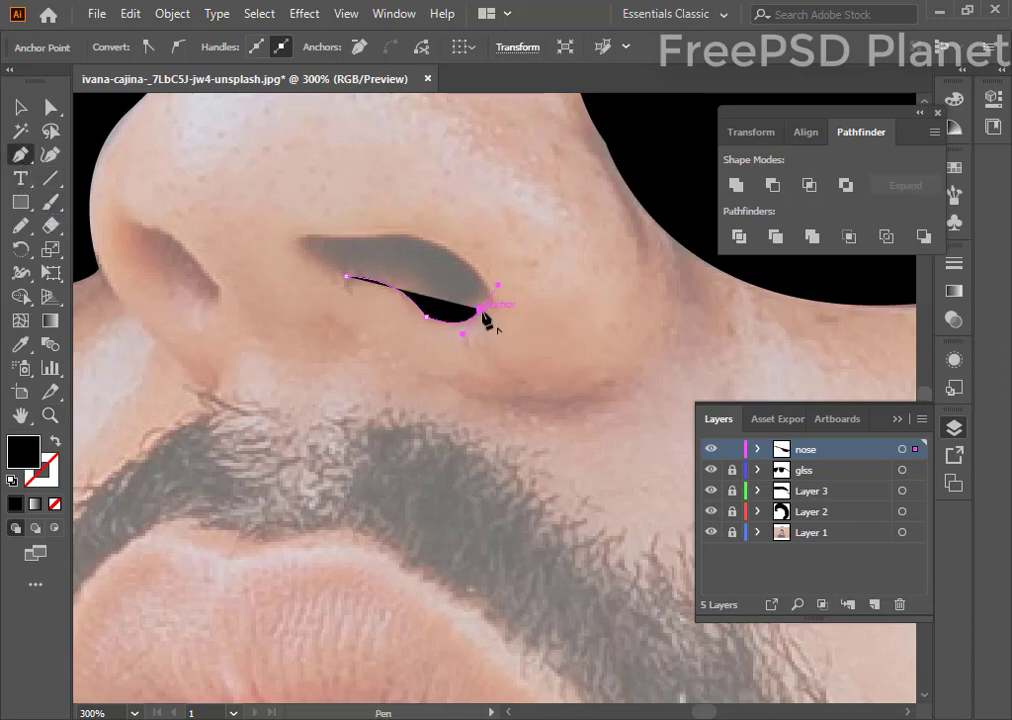
key("ctrl+z")
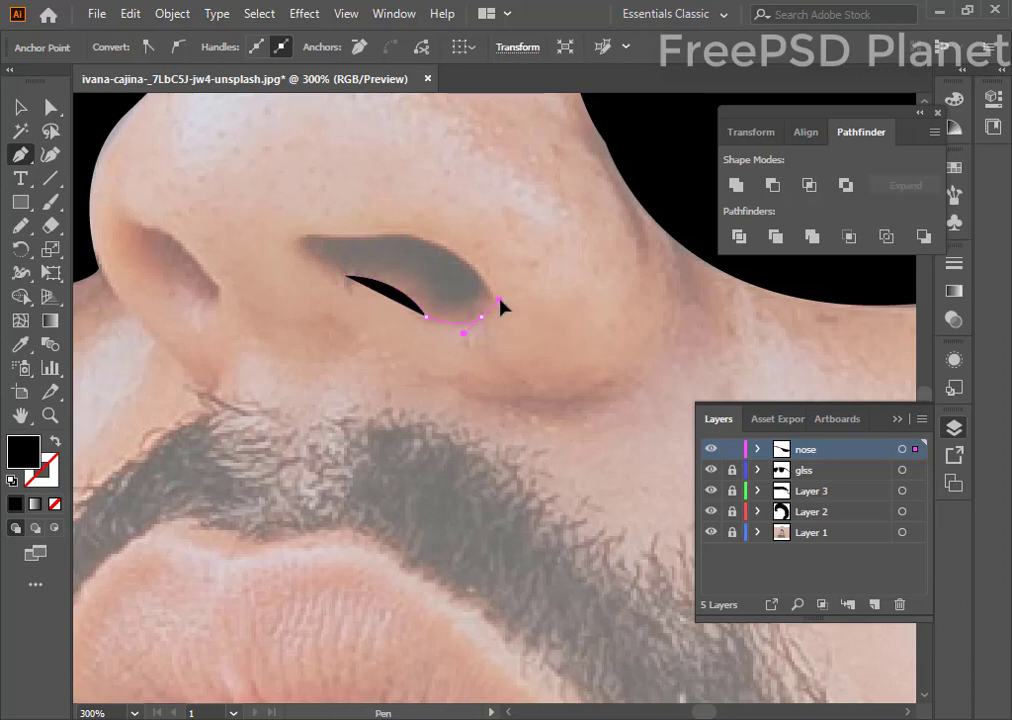
mouse_move(481, 318)
left_mouse_down()
mouse_move(452, 258)
mouse_move(375, 239)
left_mouse_up()
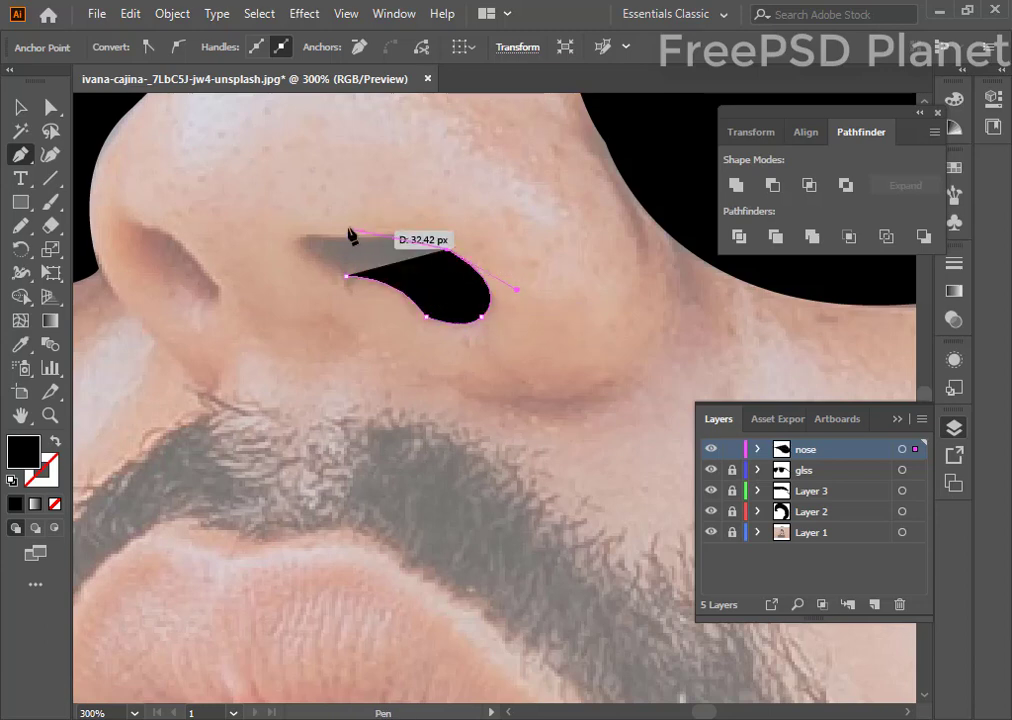
mouse_move(418, 230)
left_mouse_down()
mouse_move(313, 237)
mouse_move(316, 262)
mouse_move(355, 293)
left_mouse_up()
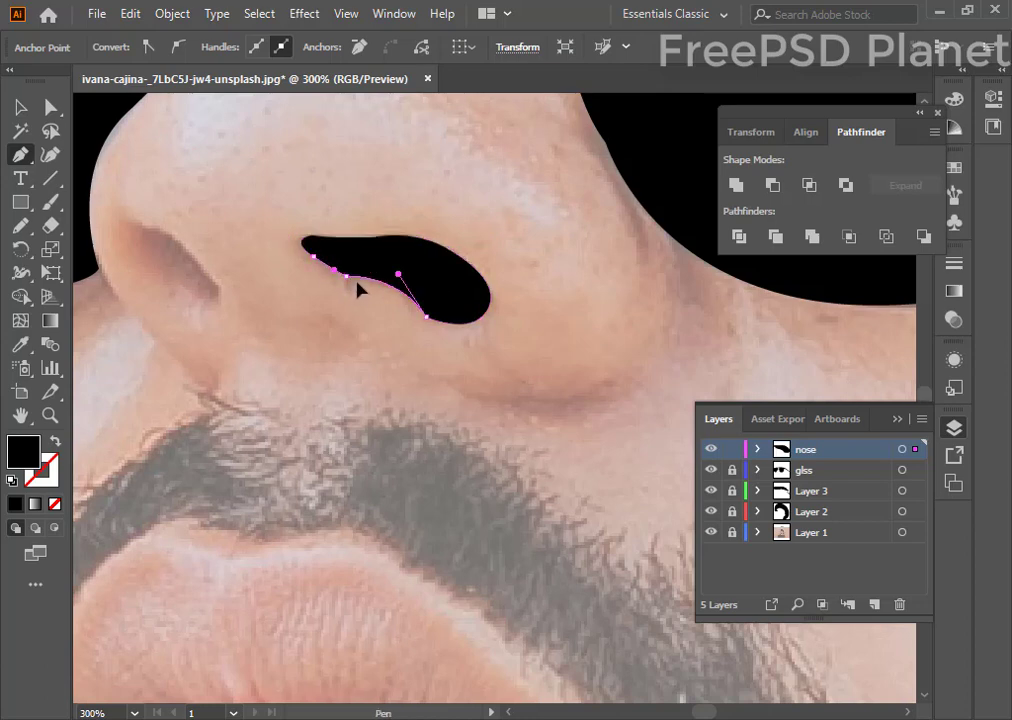
mouse_move(215, 305)
left_mouse_down()
mouse_move(152, 233)
mouse_move(96, 219)
left_mouse_up()
key("ctrl+z")
key("ctrl+z")
key("ctrl+z")
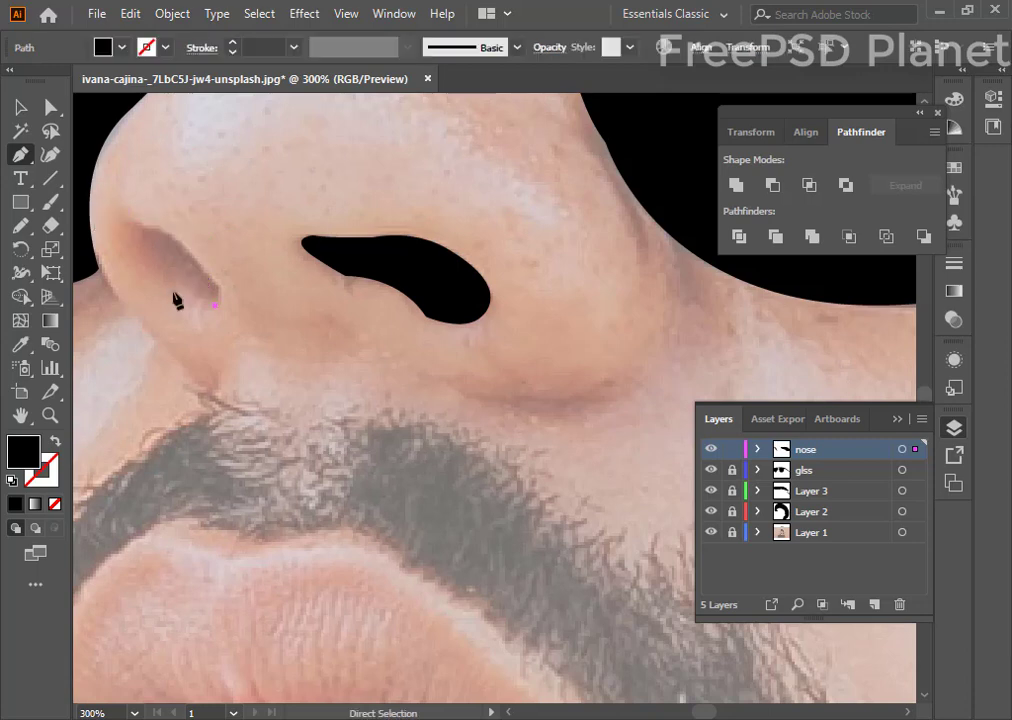
key("ctrl+z")
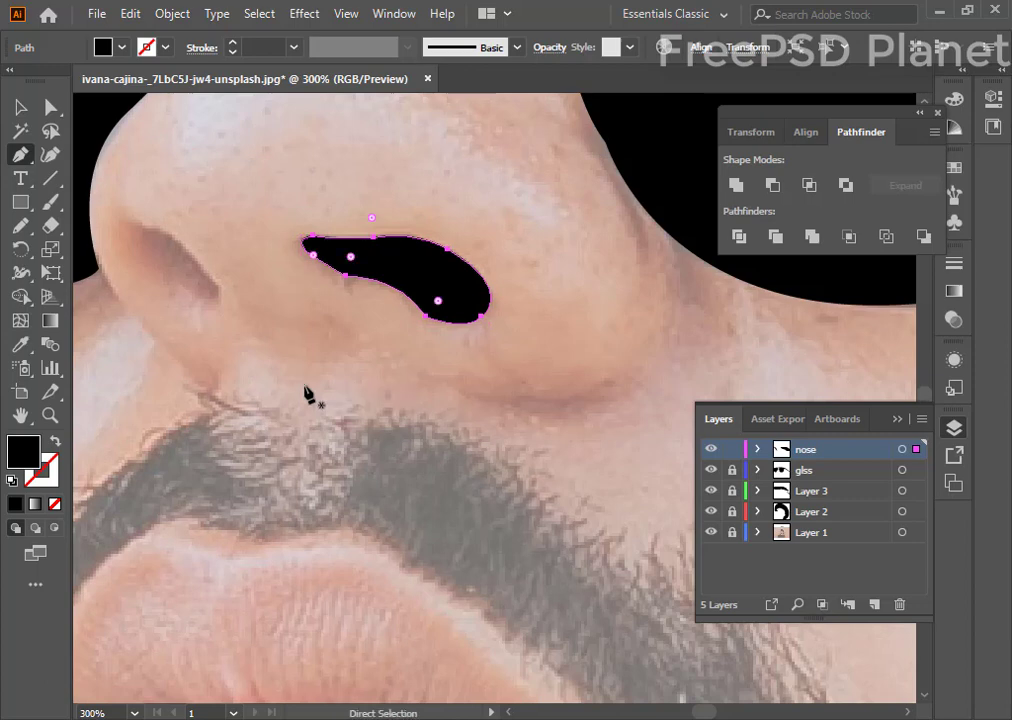
- Trace the smaller nostril and the crease line below it toward the mustache
key("ctrl+minus")
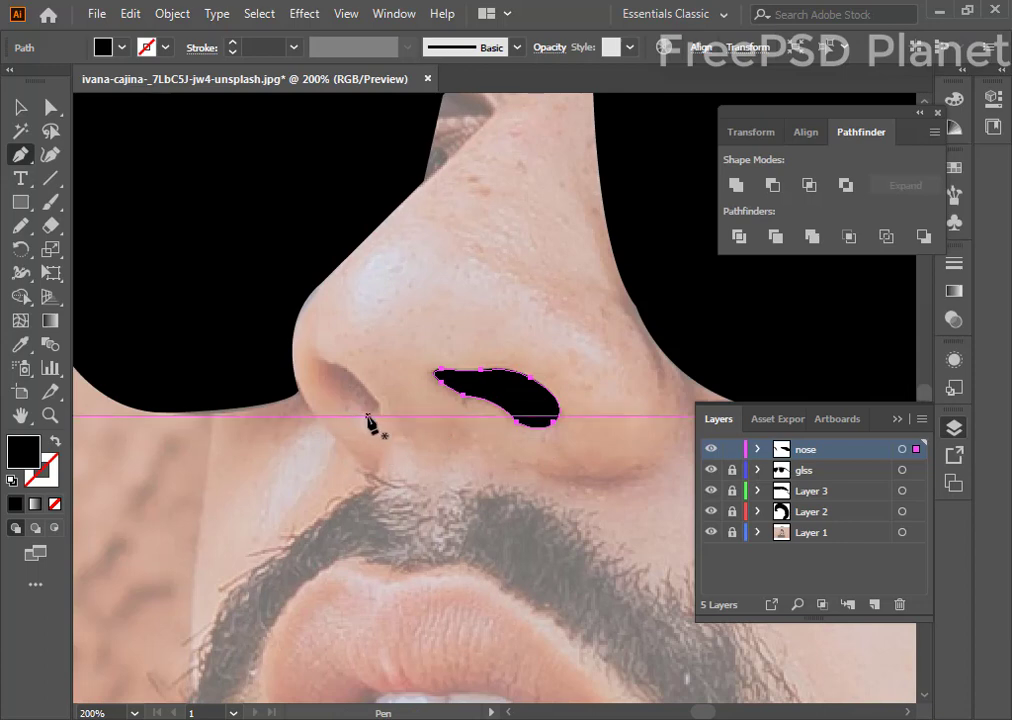
left_click(378, 405)
left_click_drag(327, 363, 296, 370)
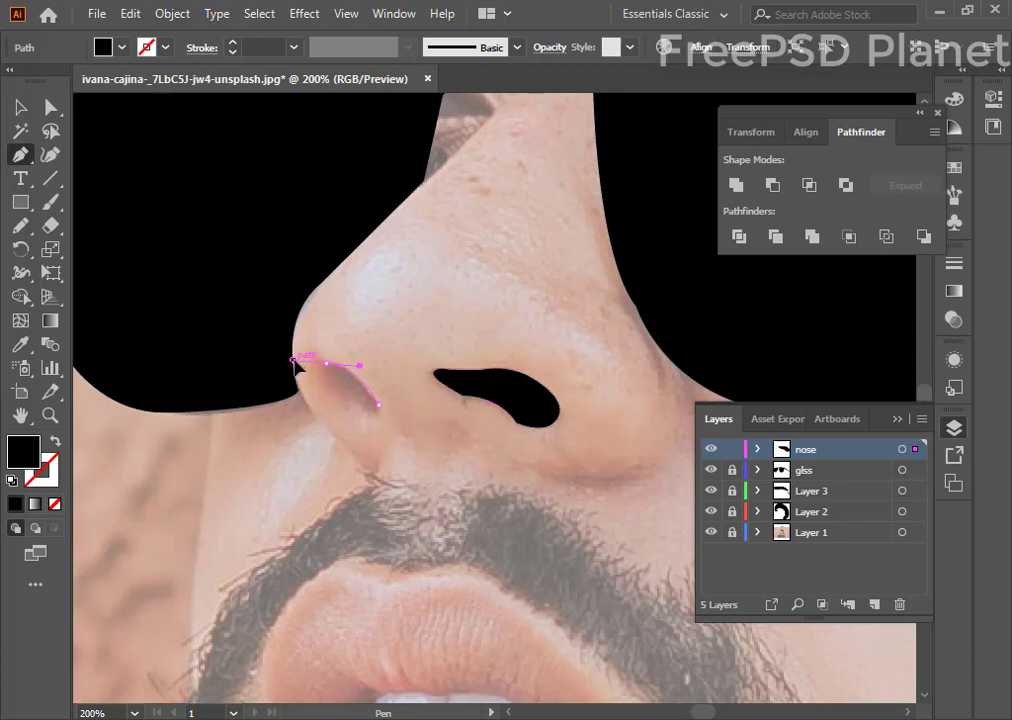
mouse_move(327, 363)
left_mouse_down()
mouse_move(346, 406)
mouse_move(387, 418)
mouse_move(376, 428)
left_mouse_up()
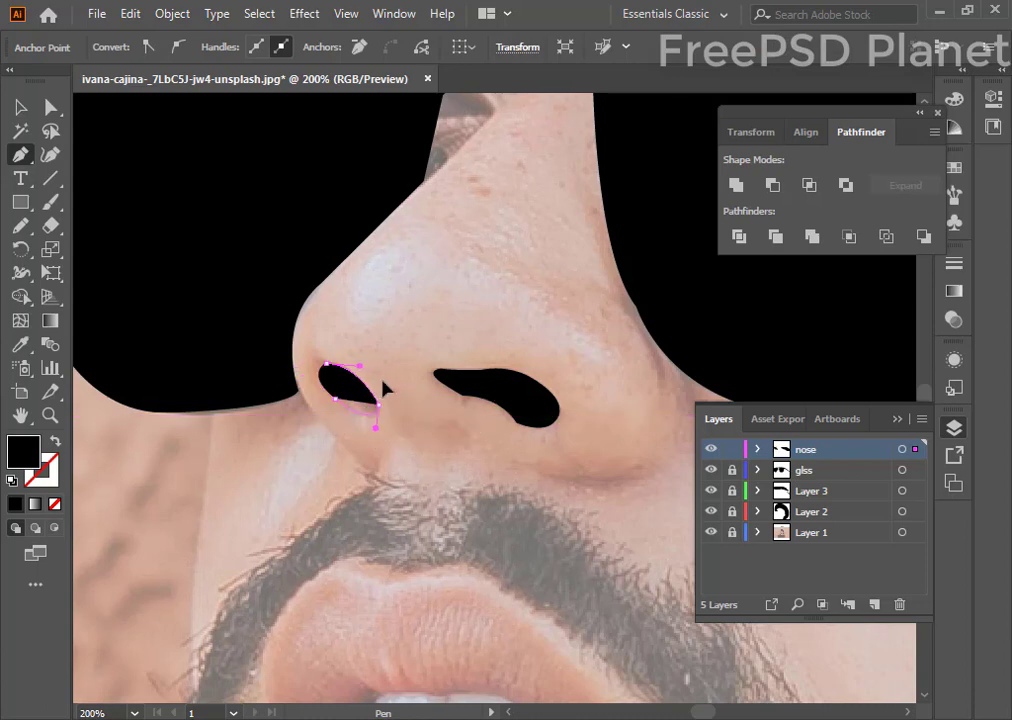
left_click(297, 388)
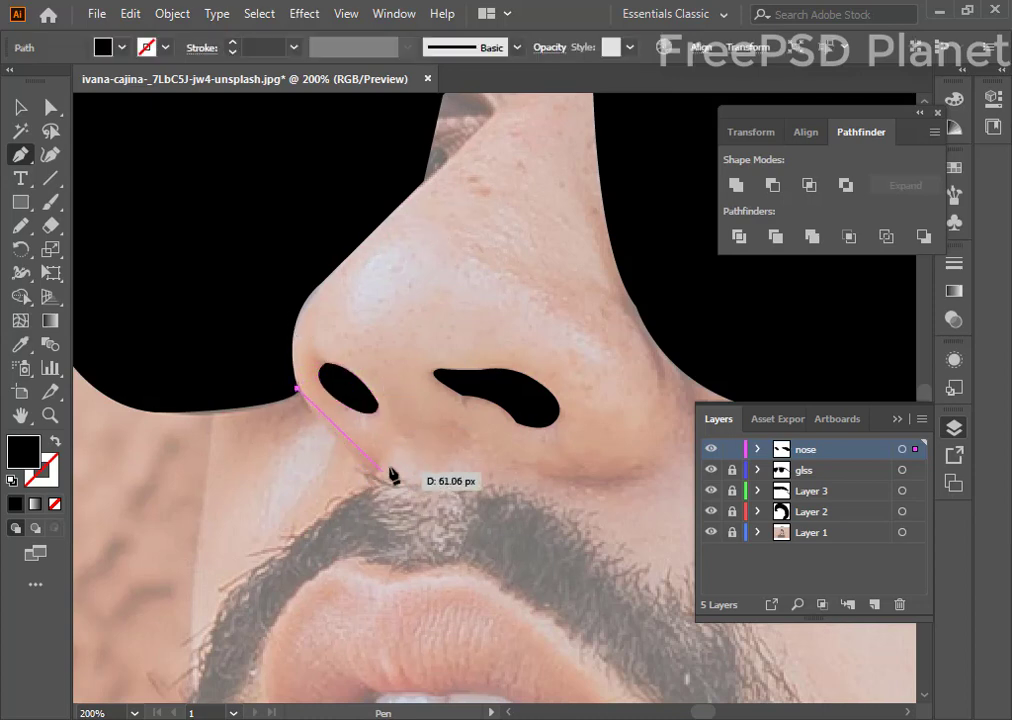
mouse_move(362, 465)
left_mouse_down()
mouse_move(373, 466)
mouse_move(303, 382)
left_mouse_up()
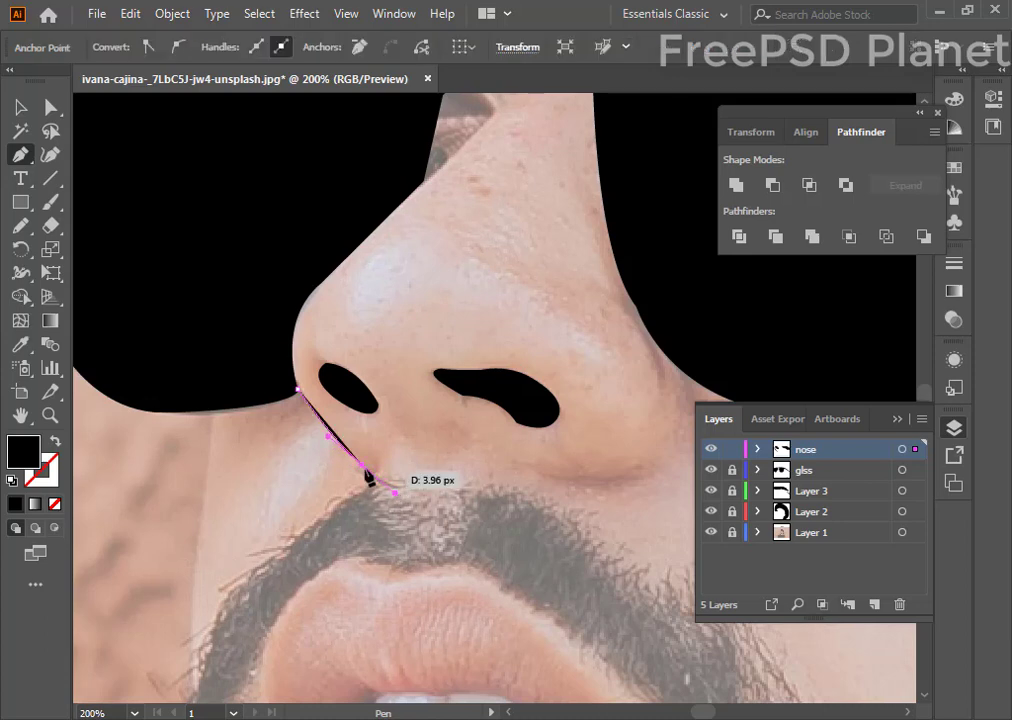
left_click(298, 386)
- Draw a curved line around the other nose wing, ending in a sharp corner
left_click_drag(521, 572, 232, 470)
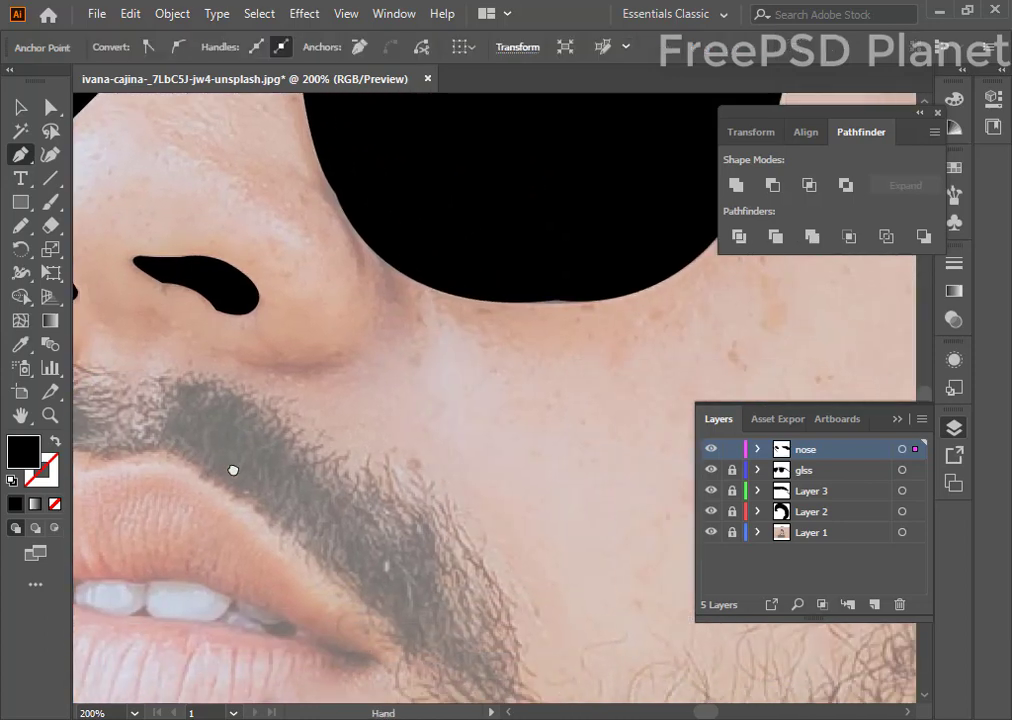
left_click(247, 368)
mouse_move(384, 261)
left_mouse_down()
mouse_move(345, 121)
mouse_move(368, 114)
left_mouse_up()
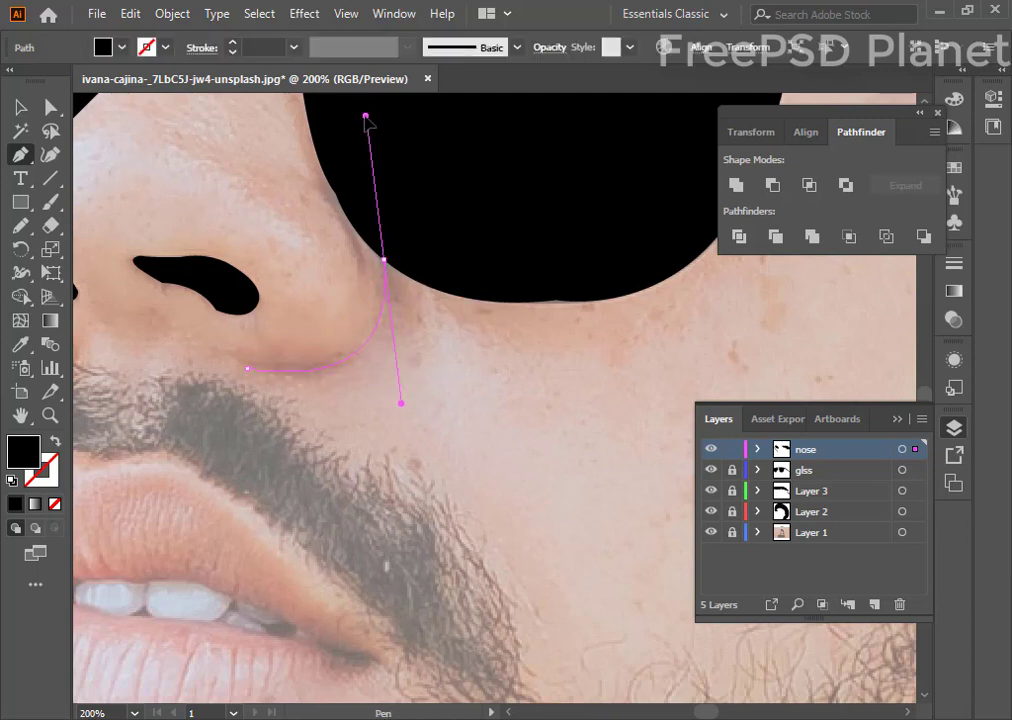
left_click(384, 261)
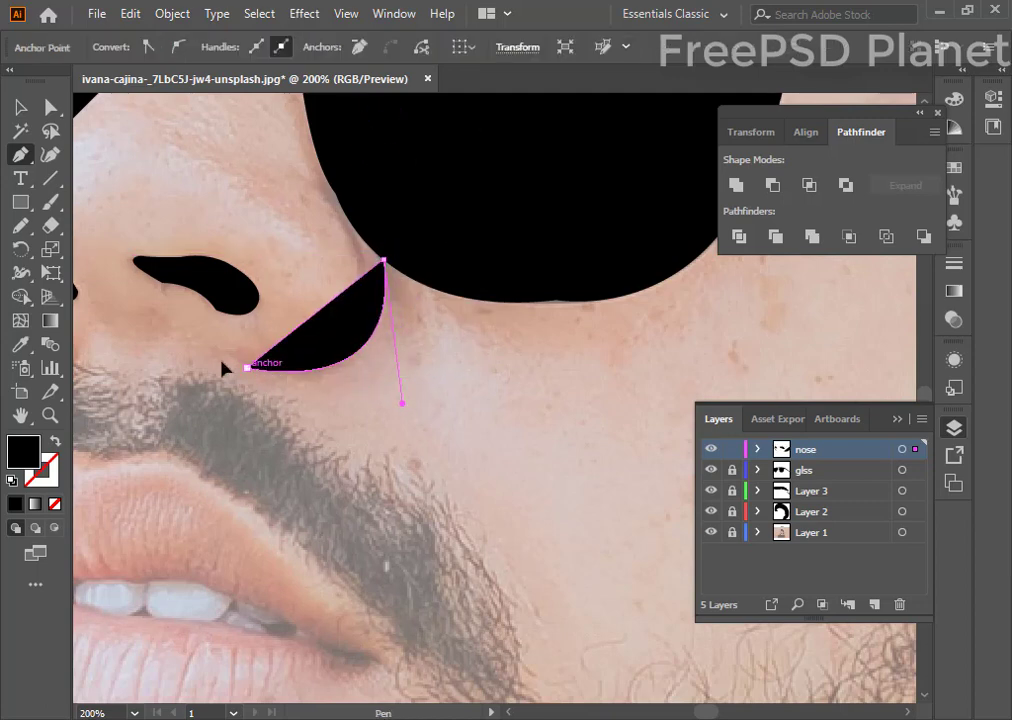
scroll(108, 340, "left", 5)
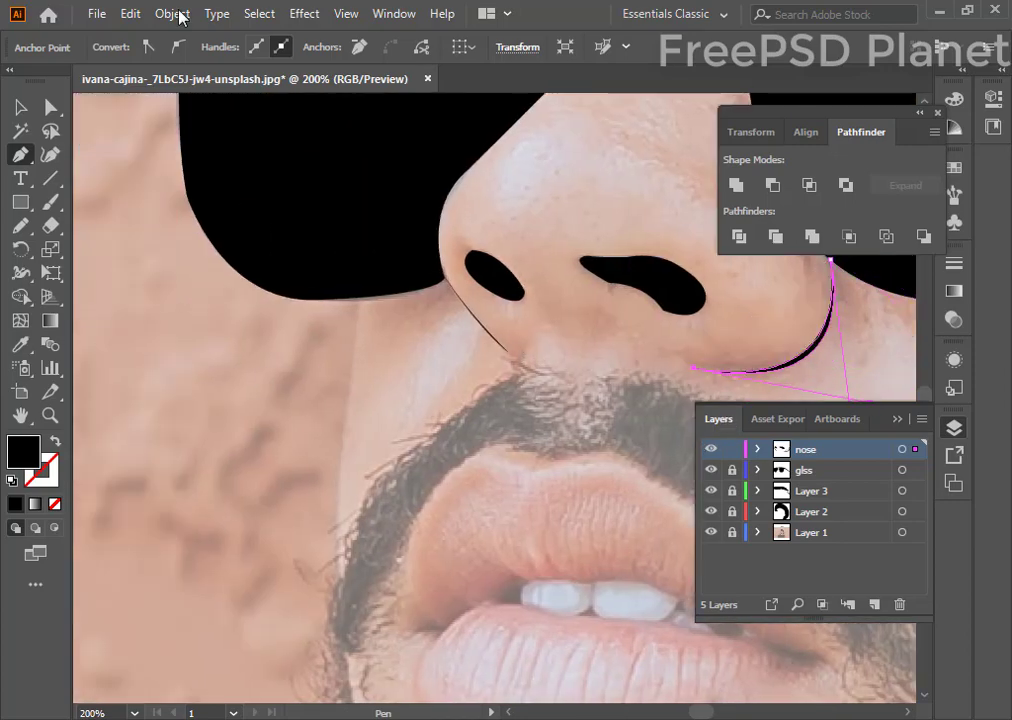
left_click(30, 106)
left_click(427, 381)
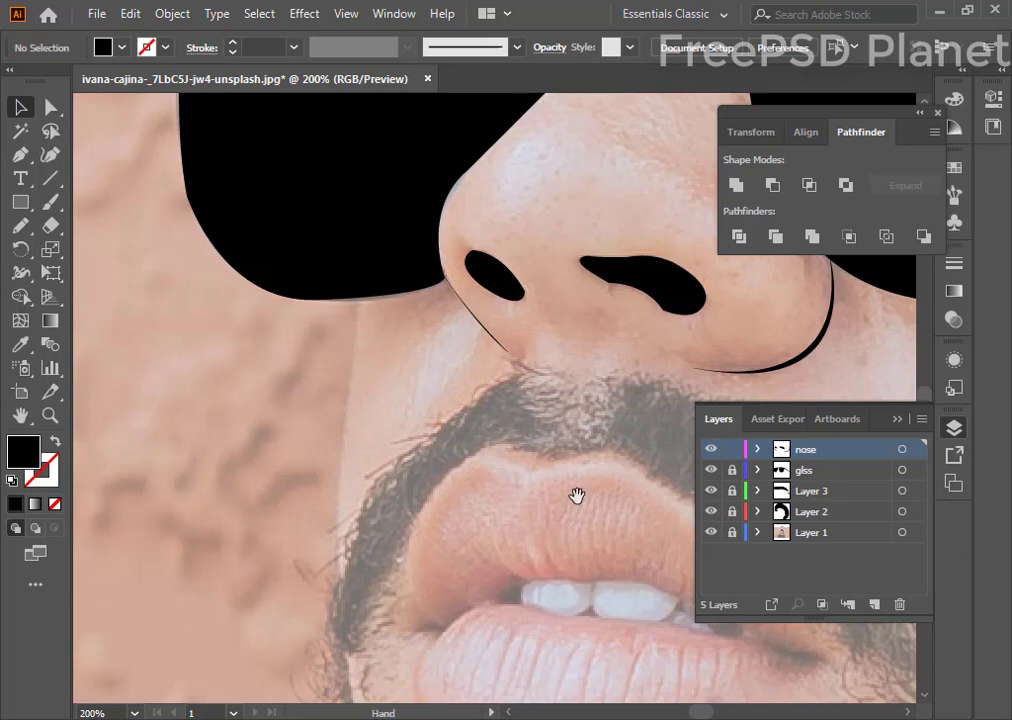
- Draw a straight line along the nose bridge up to just under the glasses
left_click_drag(576, 495, 442, 647)
scroll(442, 647, "up", 2)
key("p")
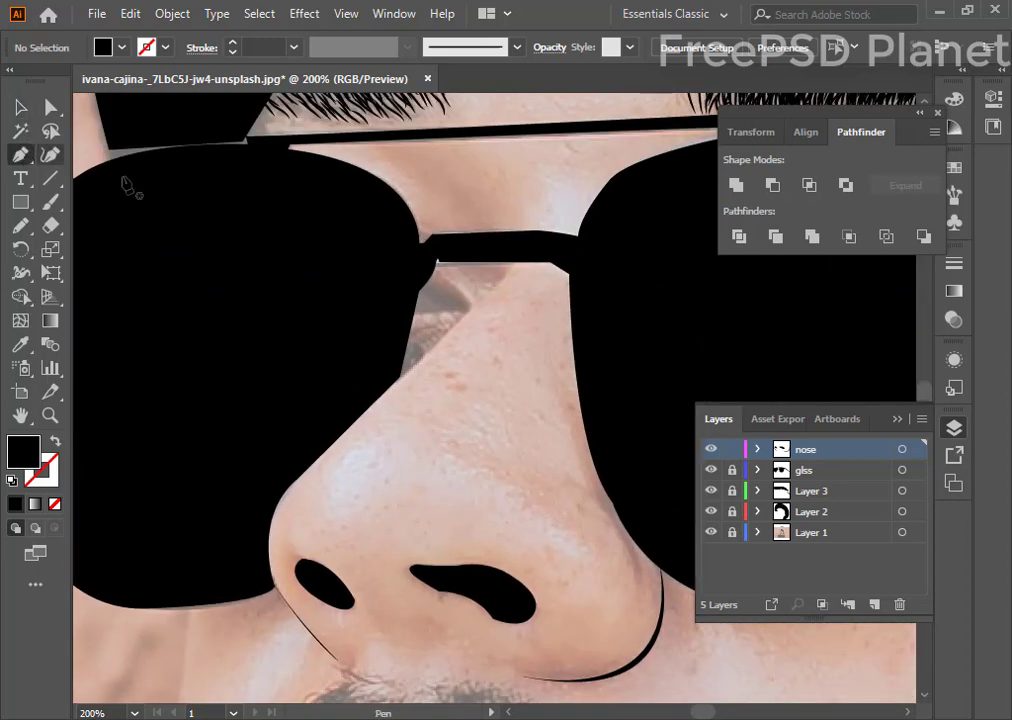
left_click(397, 380)
left_click(503, 280)
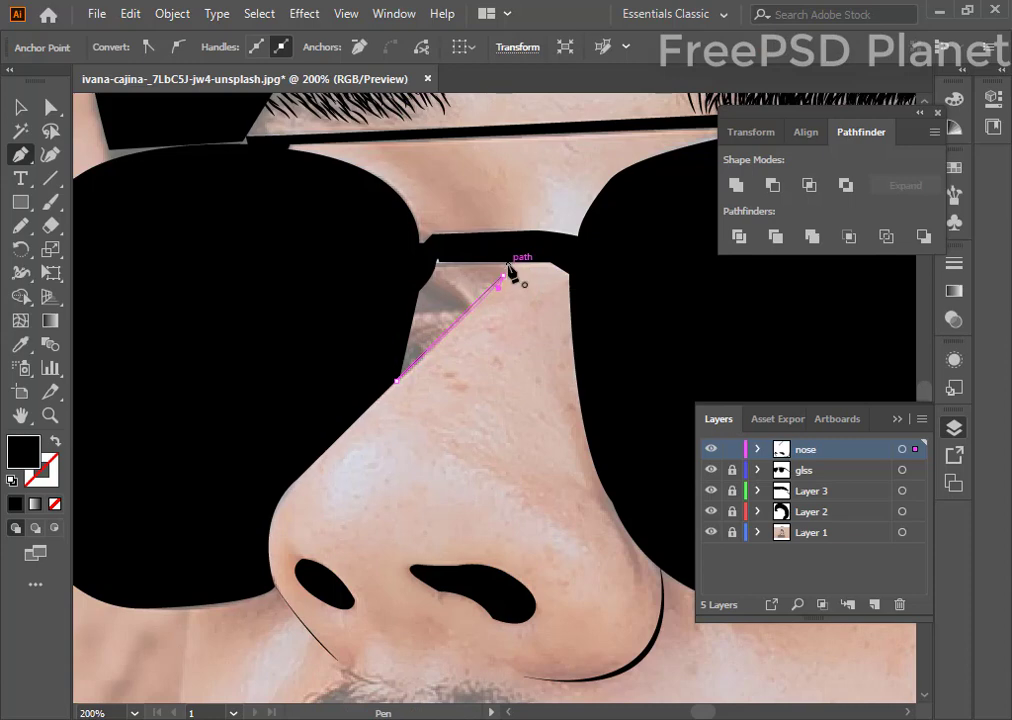
key("v")
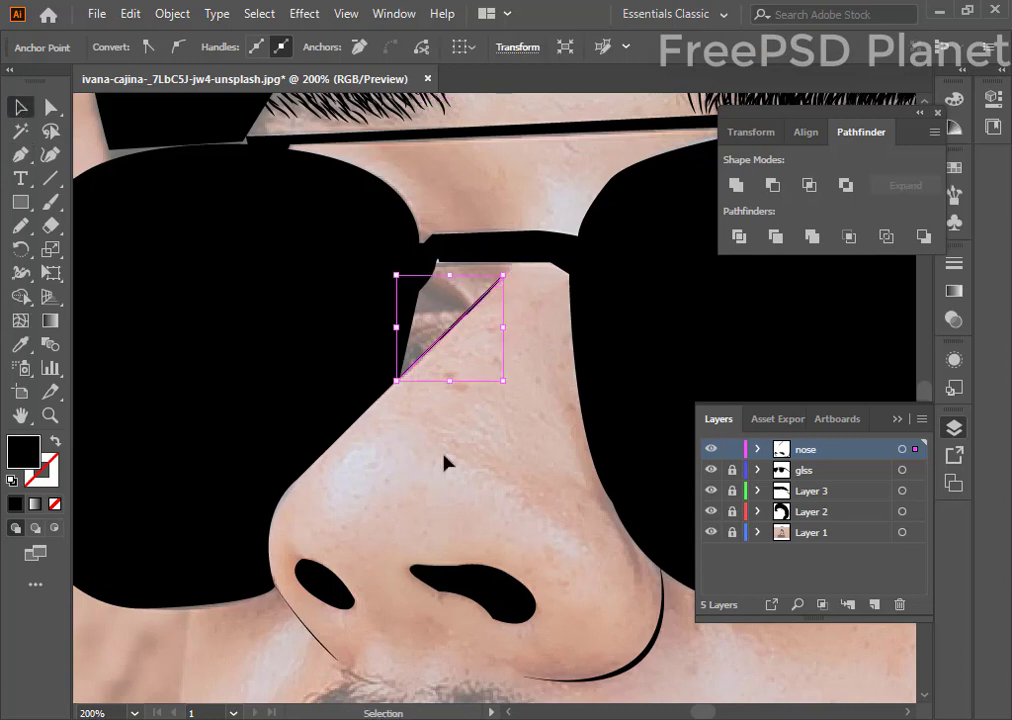
key("ctrl+minus")
key("ctrl+minus")
key("ctrl+minus")
key("ctrl+minus")
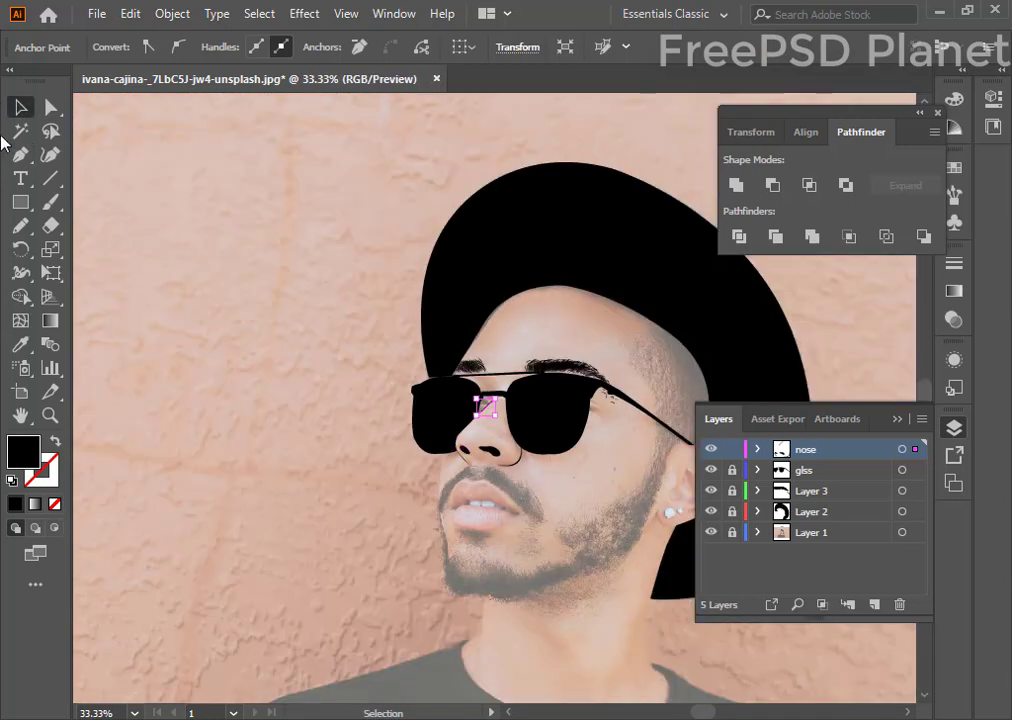
- Make the nose layer and the Layer 1 reference photo visible again behind the trace
left_click(334, 397)
left_click(712, 534)
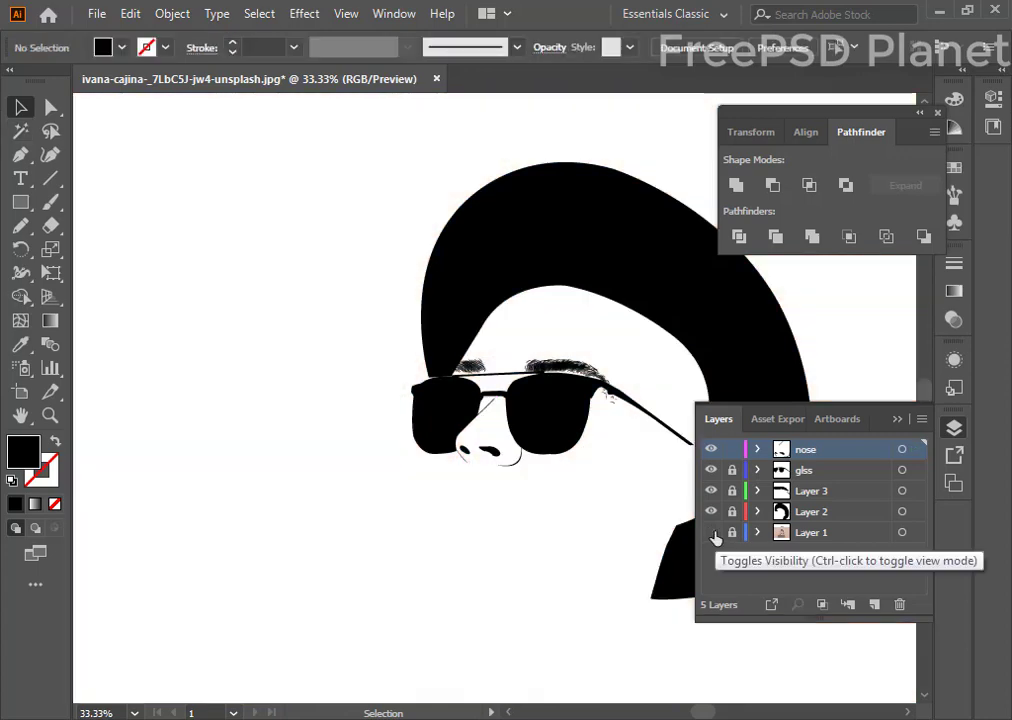
key("ctrl+minus")
key("ctrl+minus")
key("ctrl+minus")
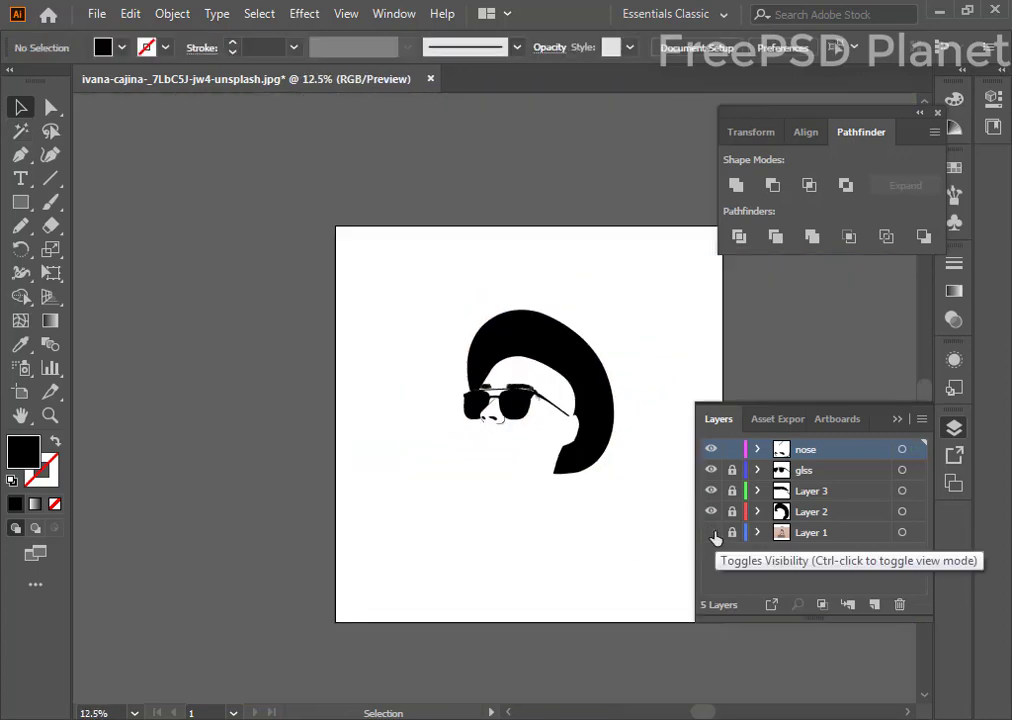
key("ctrl+plus")
key("ctrl+plus")
key("ctrl+plus")
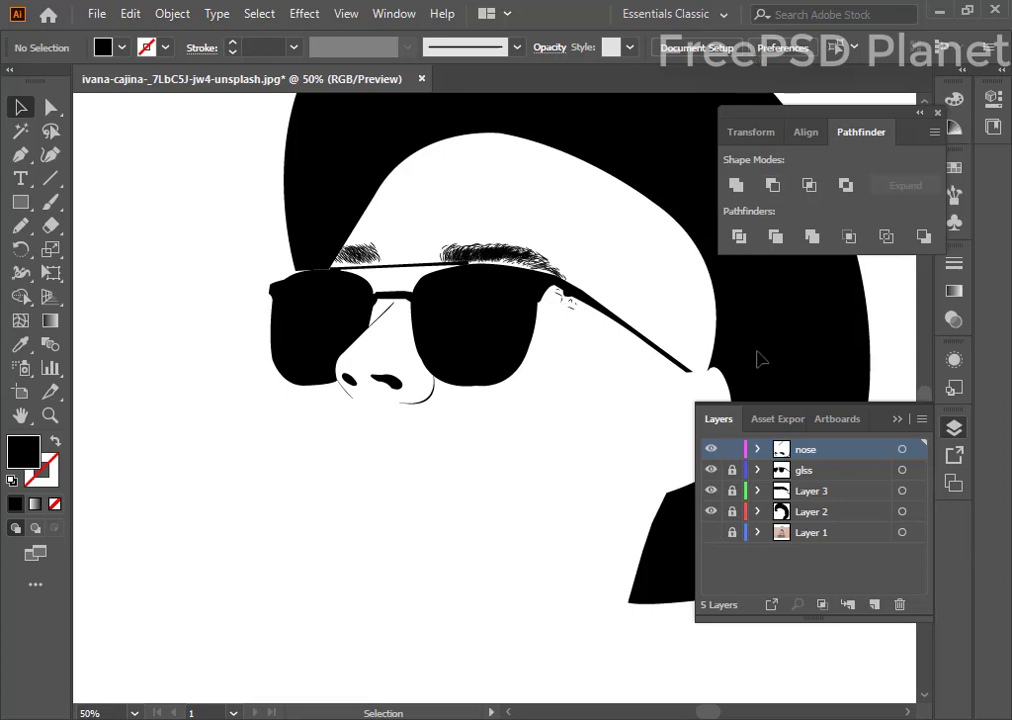
left_click(713, 451)
left_click(711, 533)
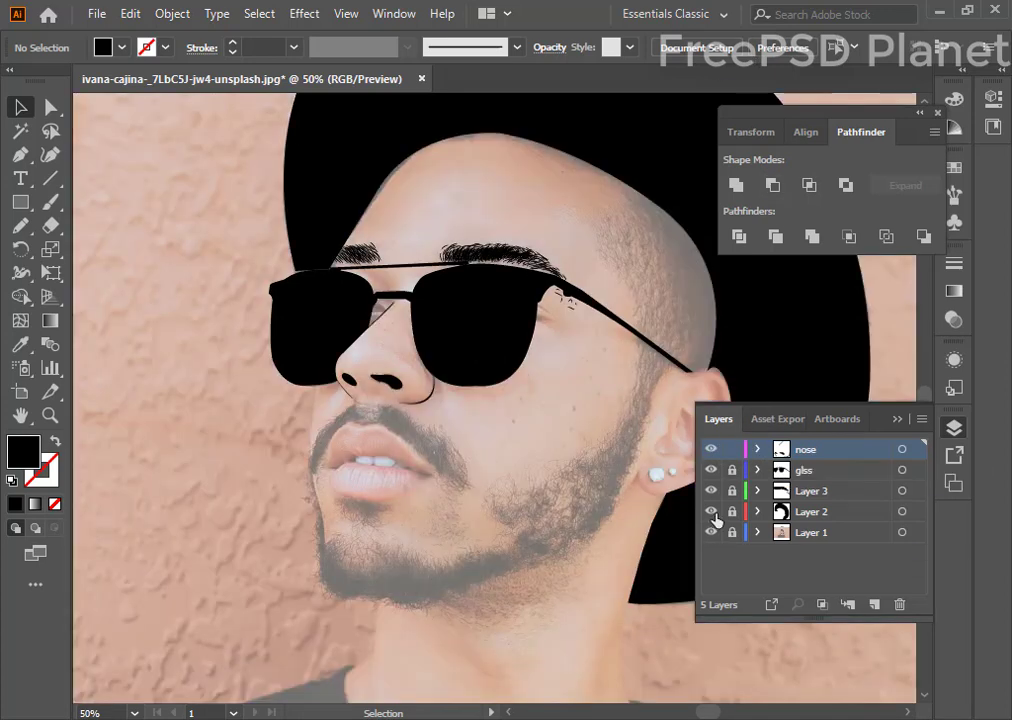
- Add a new layer named 'ear' and zoom in on the ear
left_click(873, 604)
type("ear")
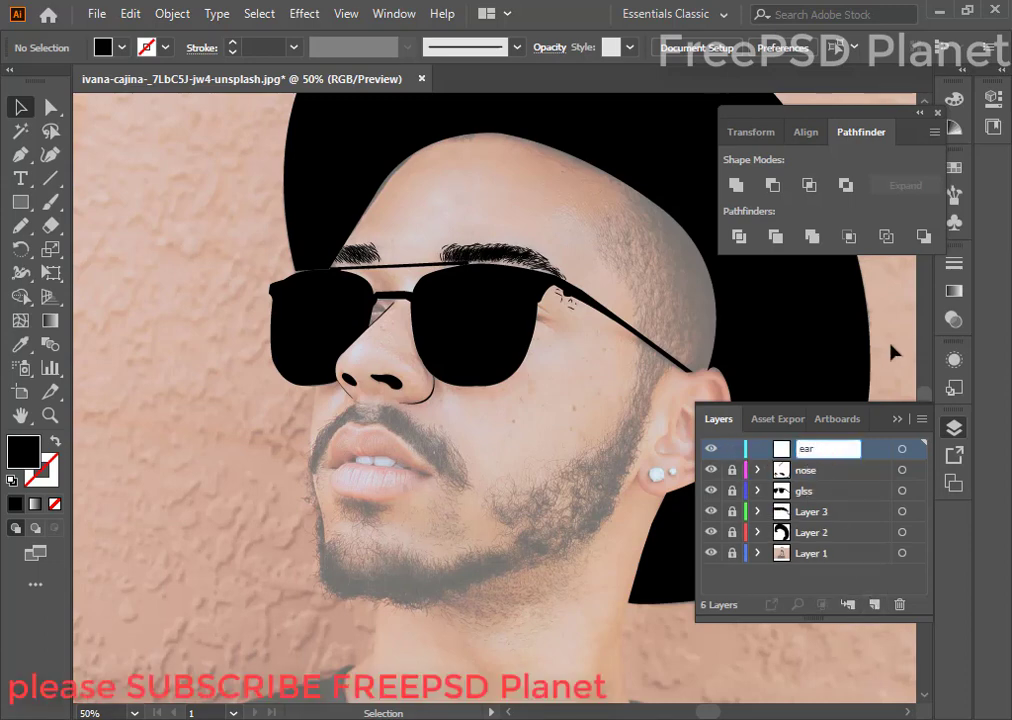
key("Return")
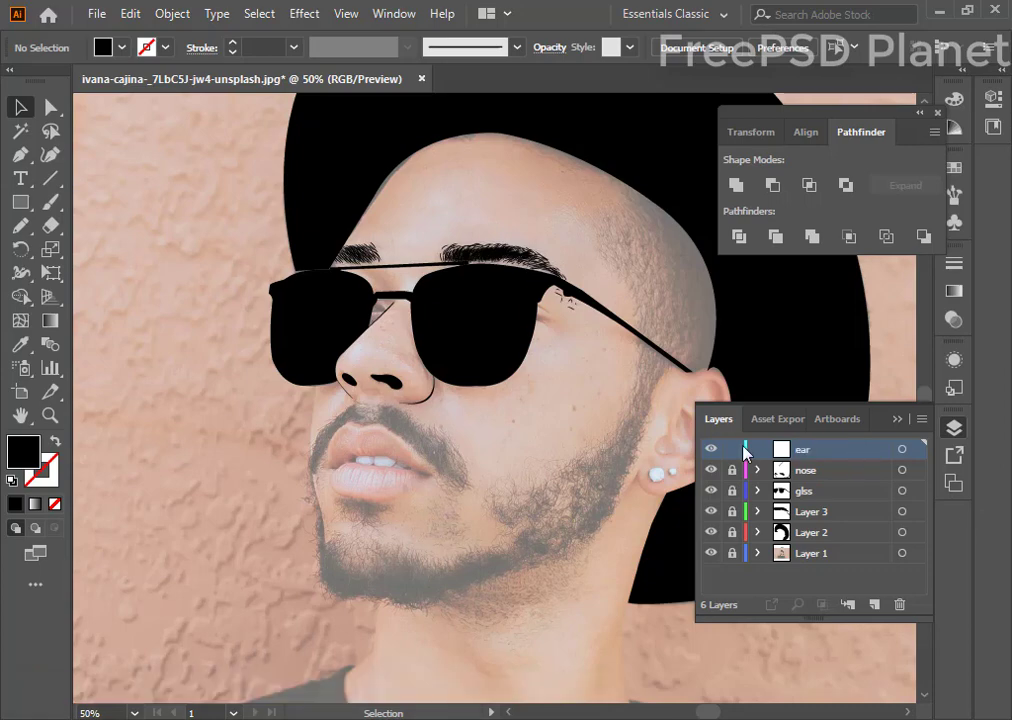
key("ctrl+equal")
key("ctrl+equal")
mouse_move(631, 326)
left_mouse_down()
mouse_move(485, 481)
mouse_move(352, 463)
mouse_move(298, 284)
mouse_move(273, 309)
mouse_move(296, 361)
left_mouse_up()
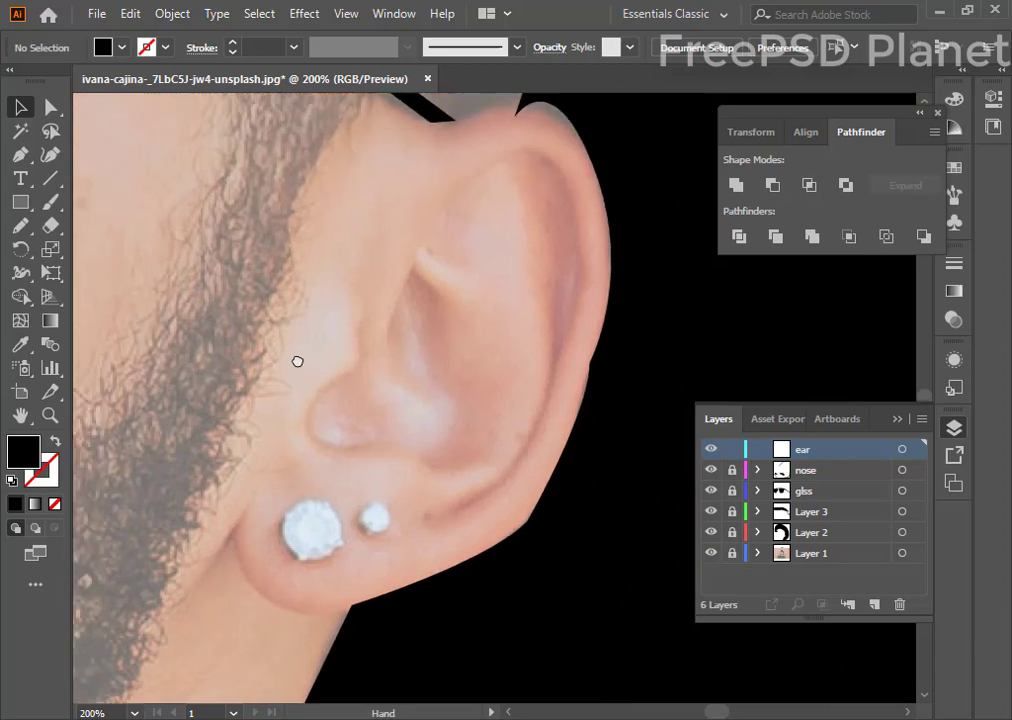
left_click(20, 154)
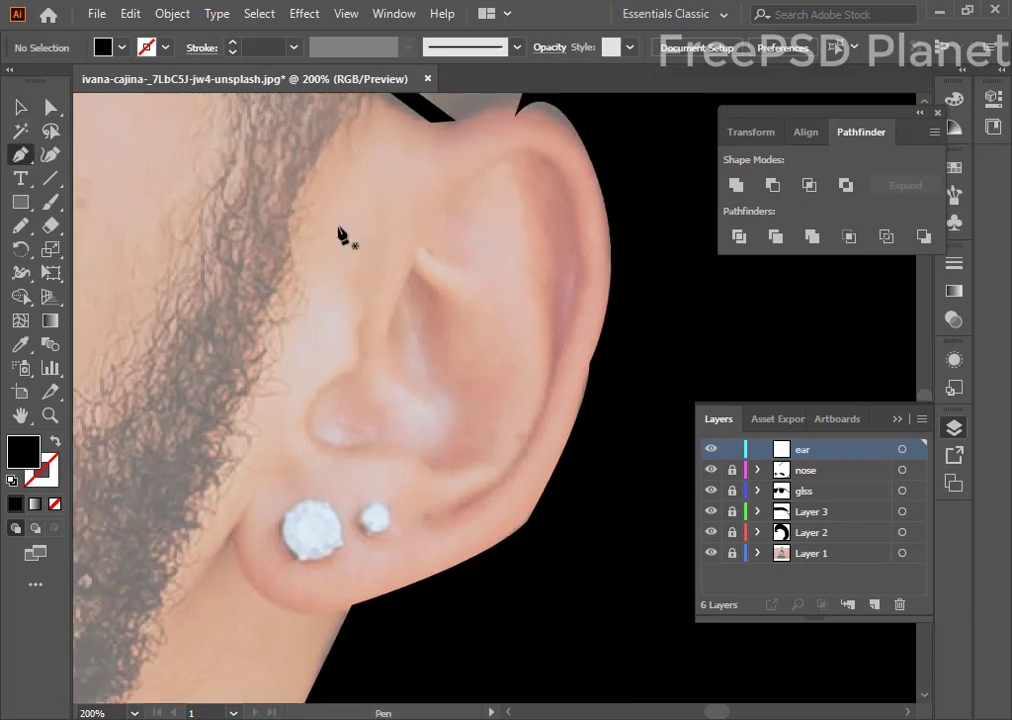
- Trace a closed black shape along the ear's outer rim
left_click(544, 168)
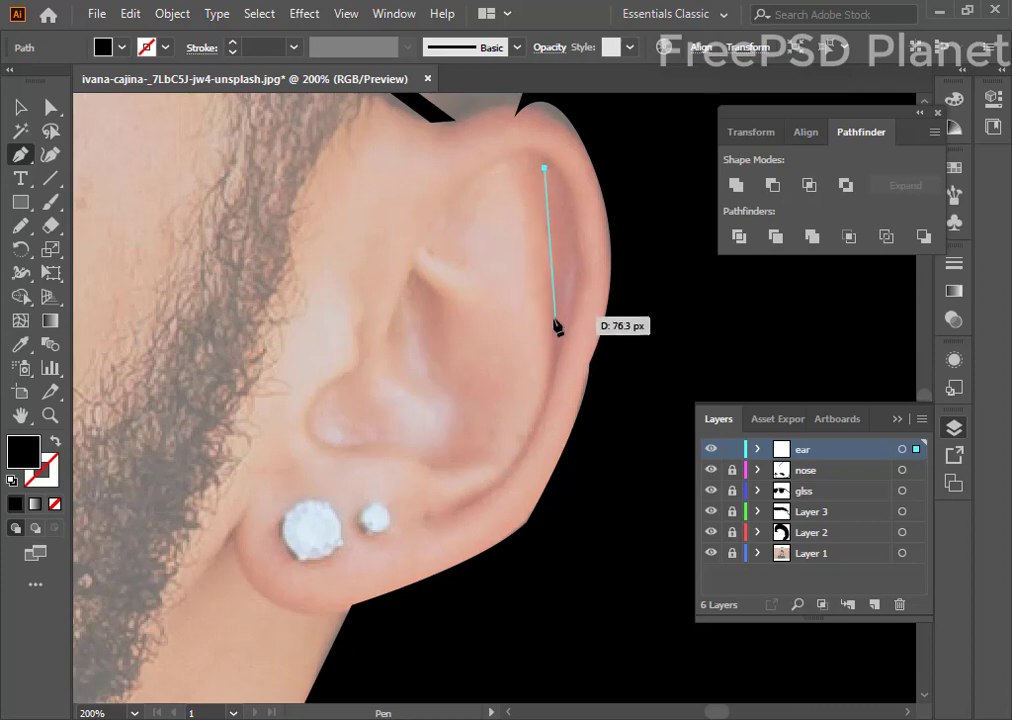
left_click_drag(545, 330, 524, 373)
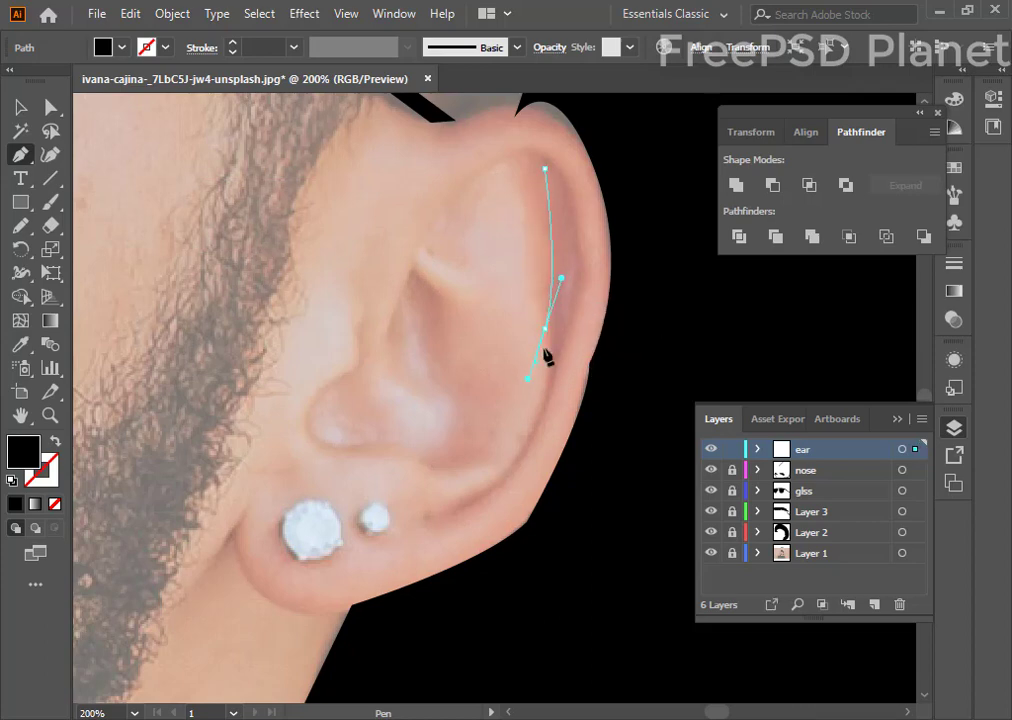
left_click(523, 435)
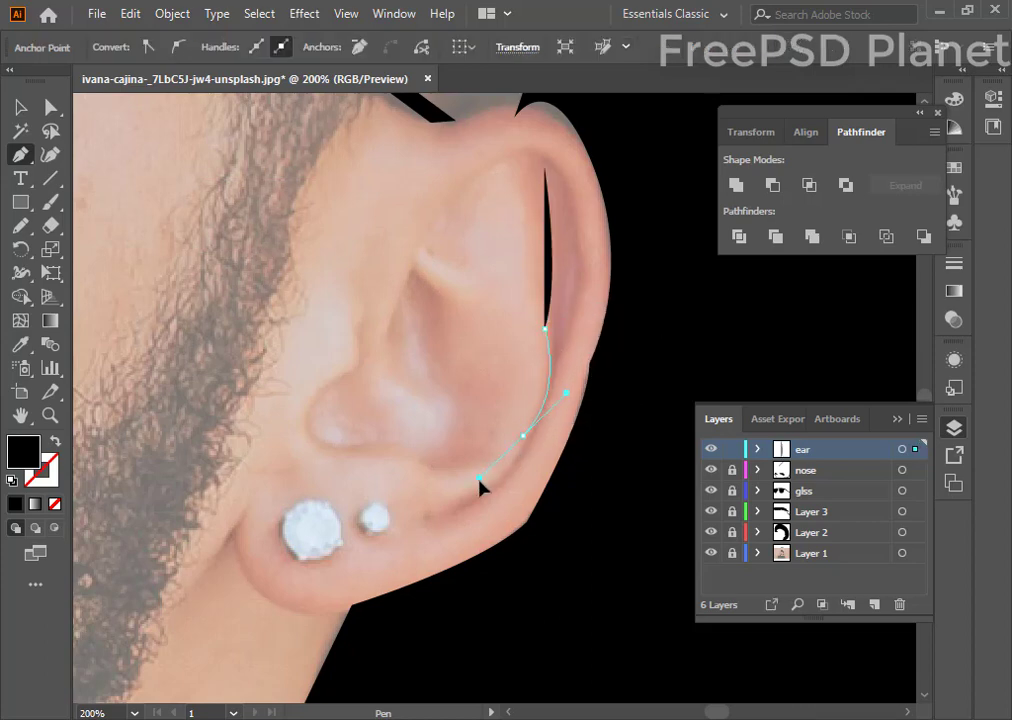
left_click(523, 435, "alt")
left_click_drag(432, 514, 410, 515)
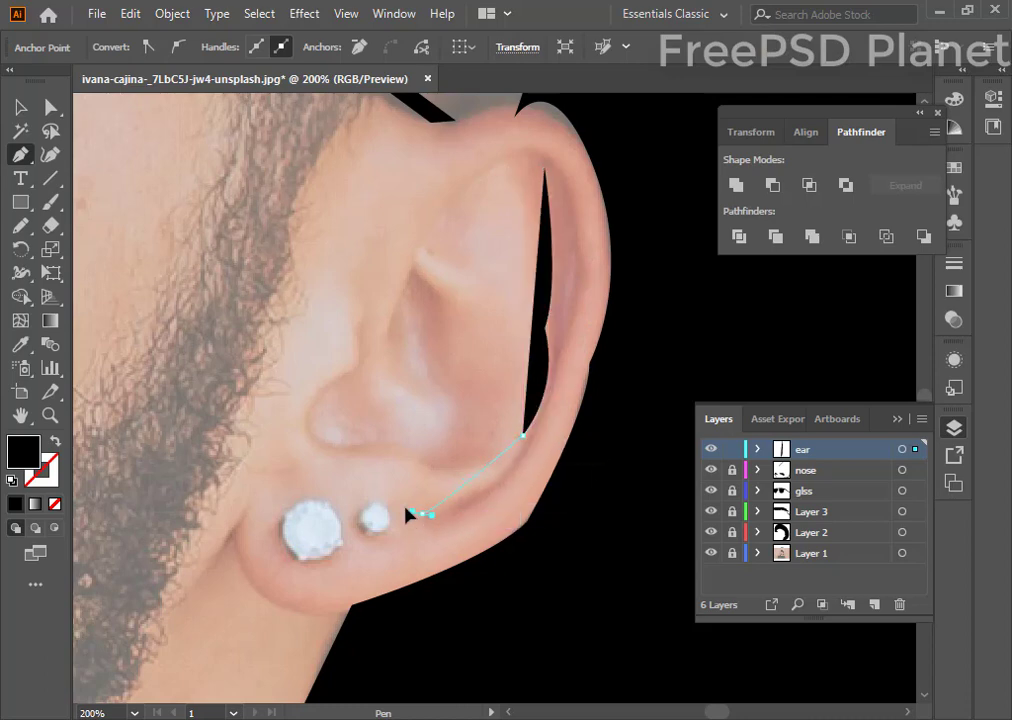
left_click_drag(342, 530, 342, 527)
left_click(422, 513, "alt")
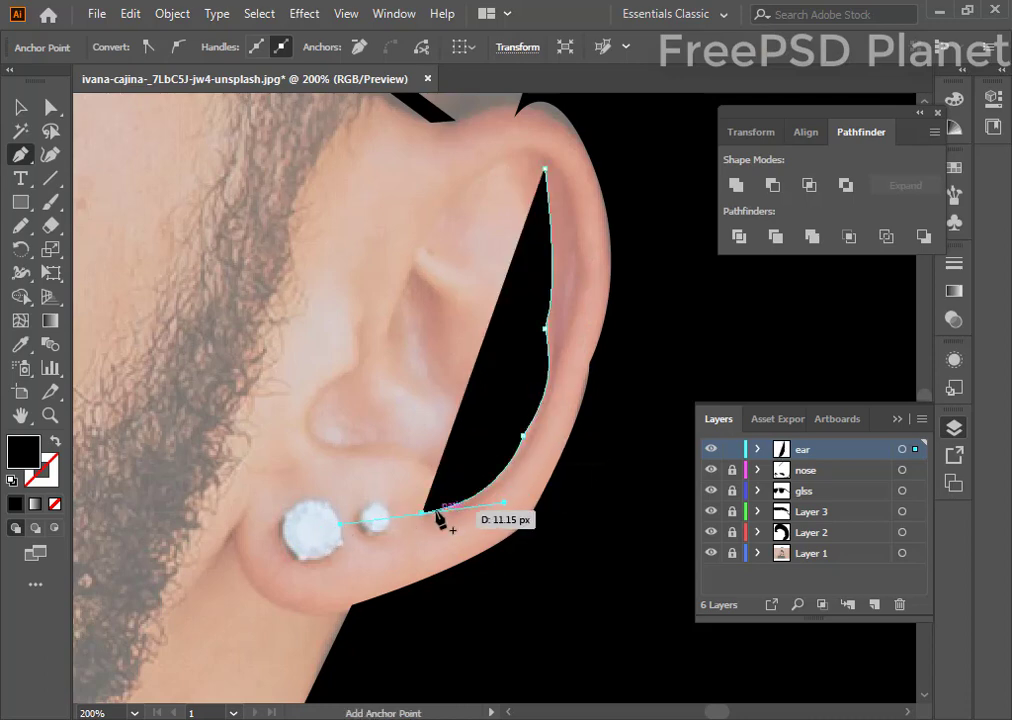
left_click_drag(502, 539, 588, 289)
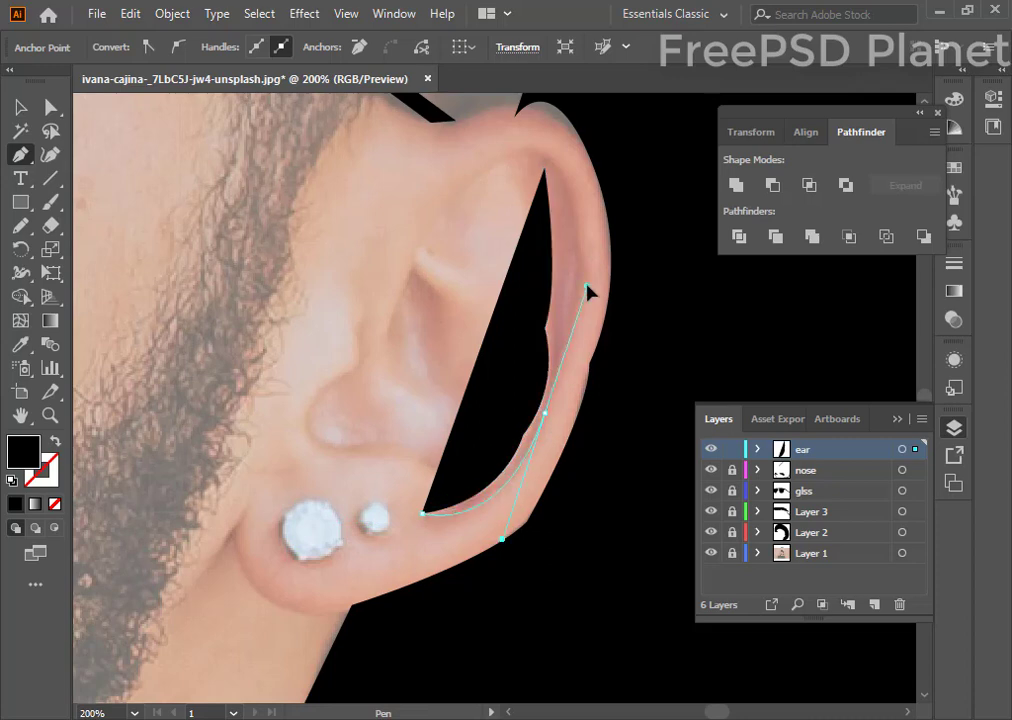
left_click(545, 168)
mouse_move(545, 412)
left_mouse_down()
mouse_move(585, 265)
mouse_move(558, 172)
left_mouse_up()
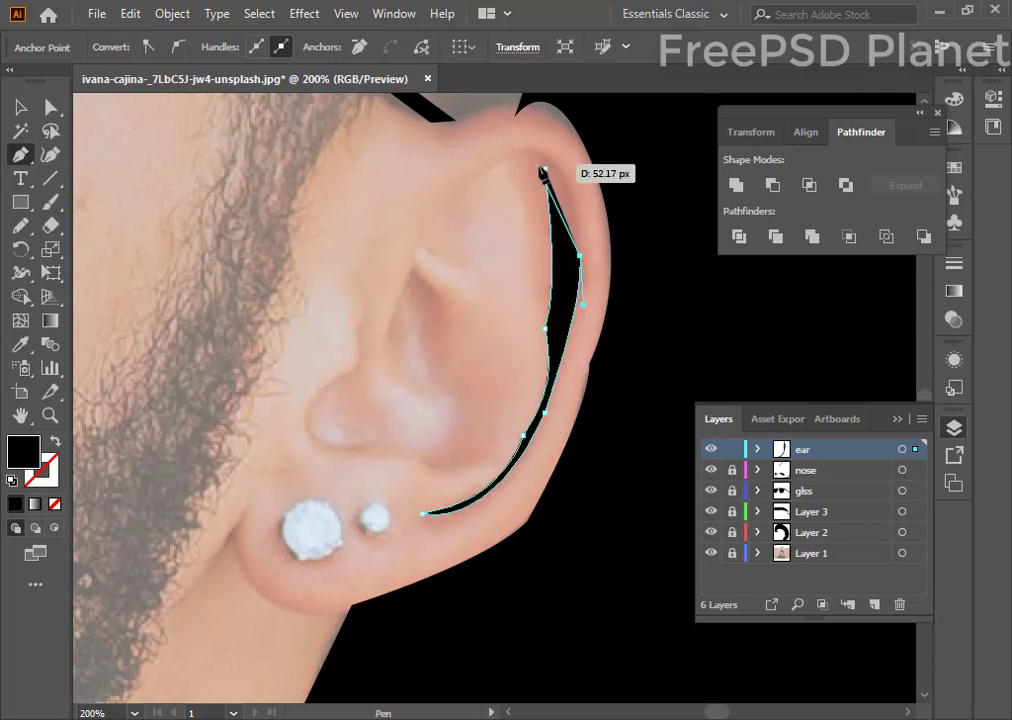
left_click(545, 167)
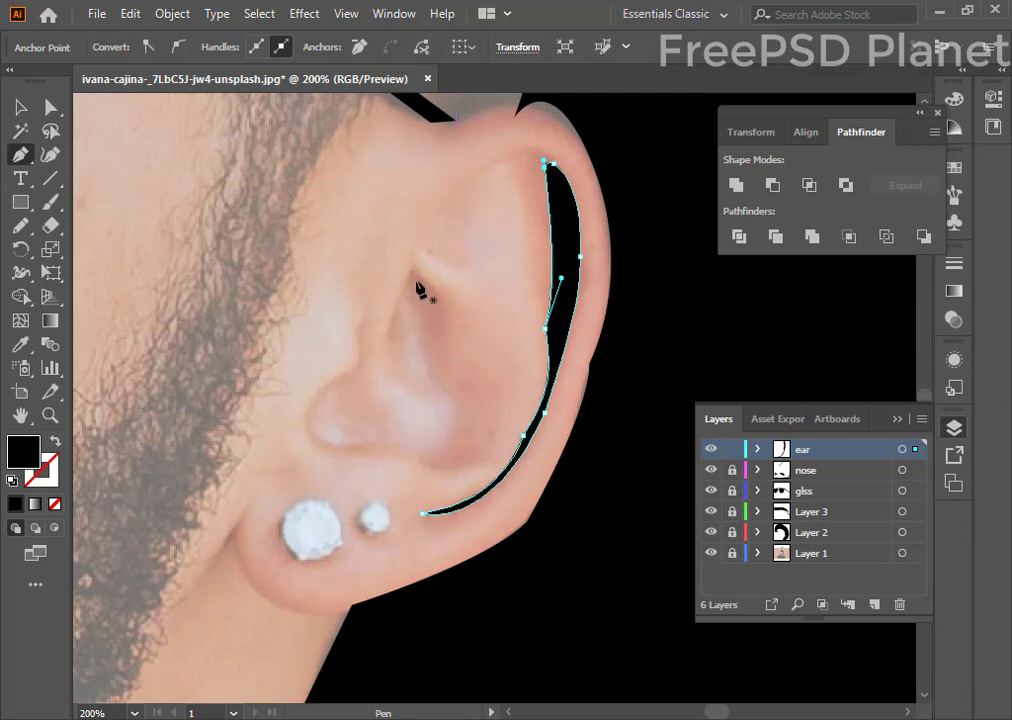
- Draw the inner fold shape and start outlining the ear's central bowl
mouse_move(413, 280)
left_mouse_down()
mouse_move(421, 370)
mouse_move(447, 398)
left_mouse_up()
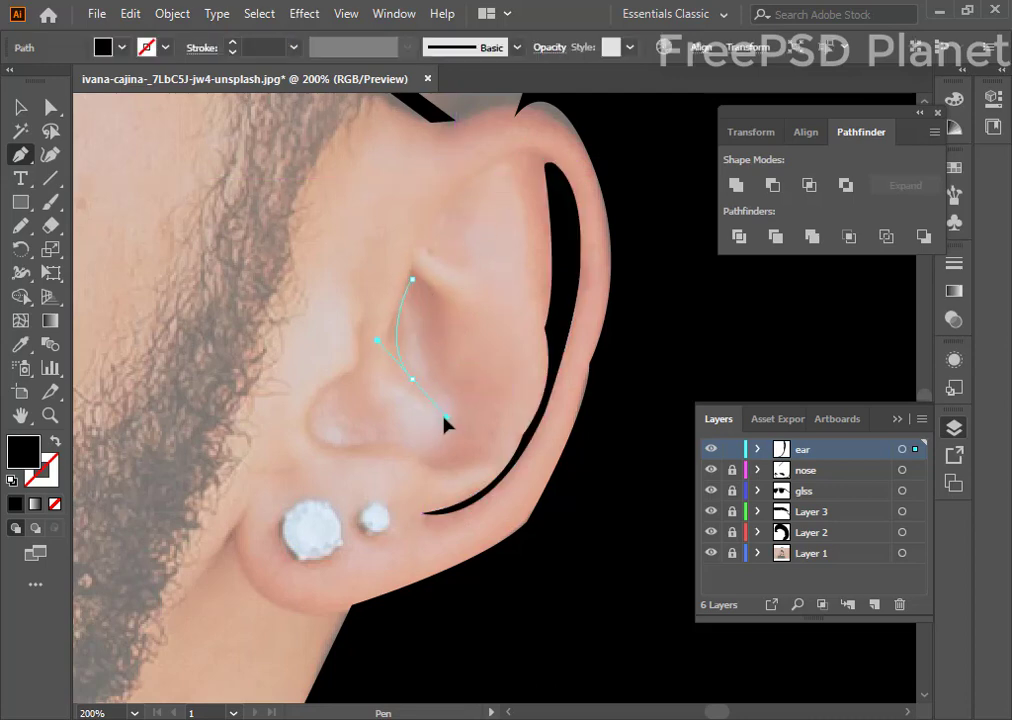
left_click(413, 280)
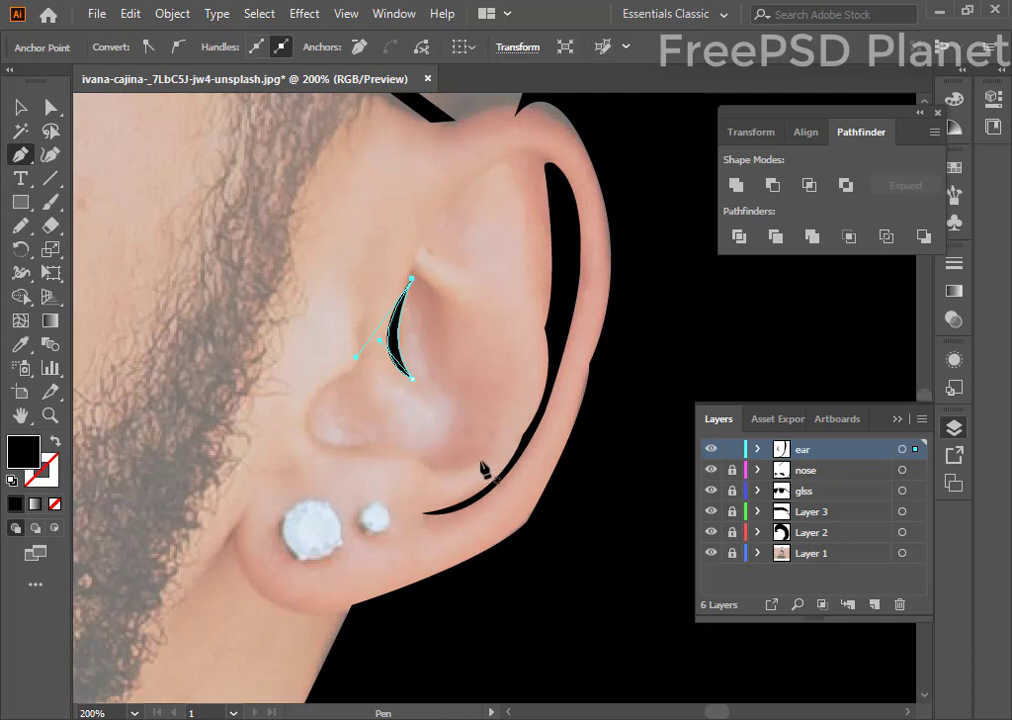
left_click_drag(483, 468, 421, 461)
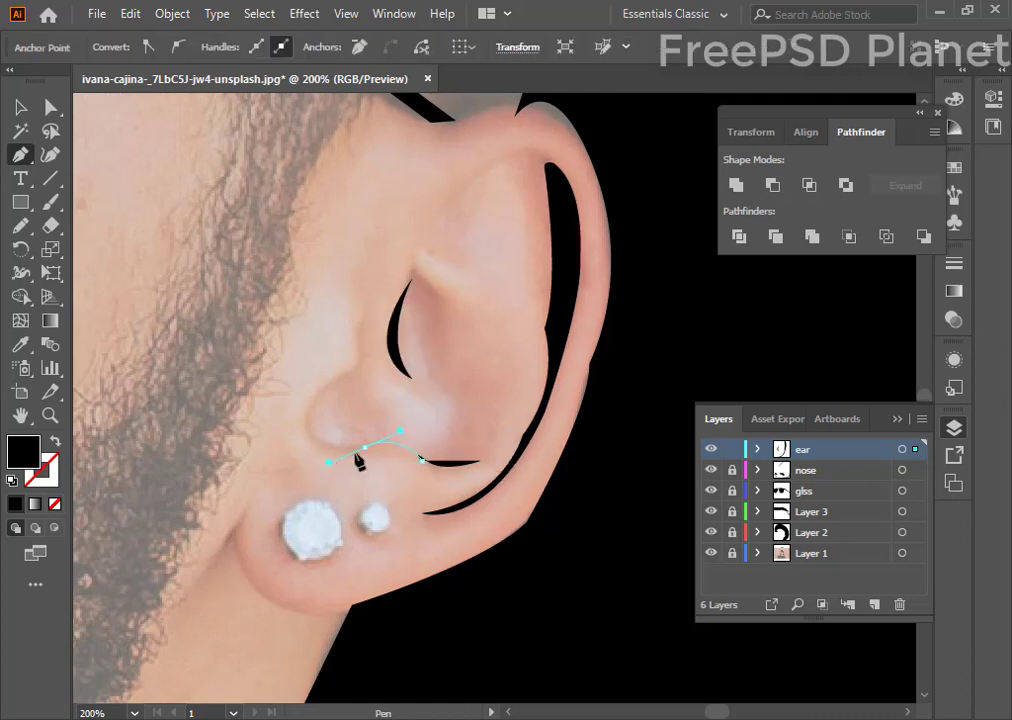
mouse_move(316, 430)
left_mouse_down()
mouse_move(325, 410)
mouse_move(318, 427)
mouse_move(309, 408)
left_mouse_up()
mouse_move(349, 373)
left_mouse_down()
mouse_move(385, 378)
mouse_move(350, 328)
mouse_move(378, 315)
mouse_move(357, 296)
left_mouse_up()
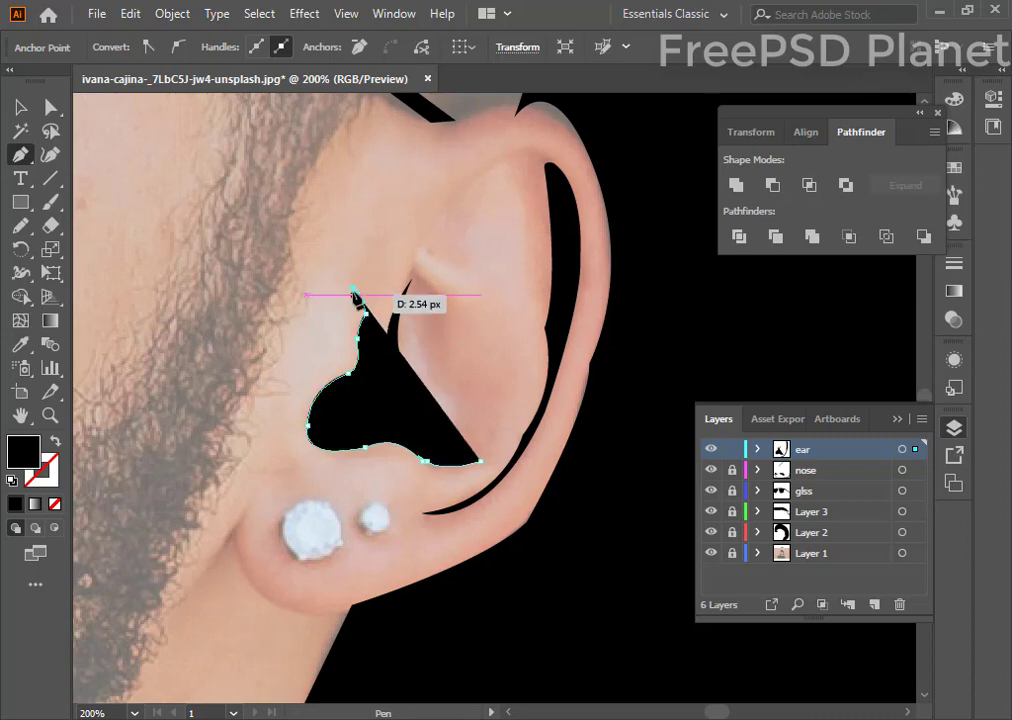
- In Outline view, reshape the bowl's left-side curves and add a small inner curl
left_click(711, 449, "ctrl")
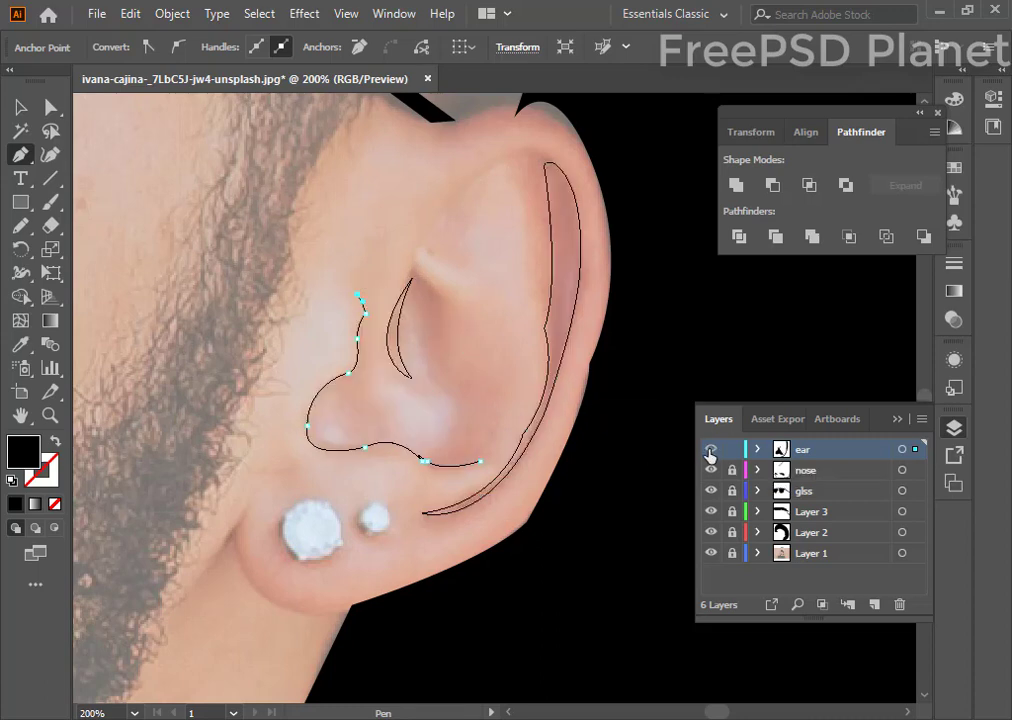
left_click(363, 372, "ctrl")
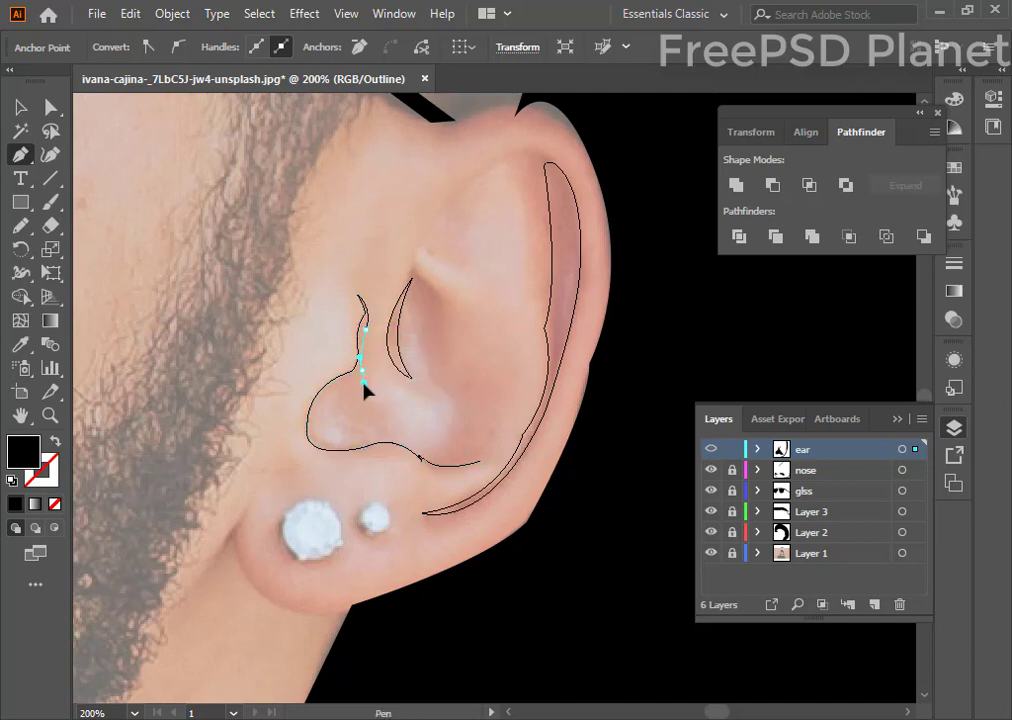
mouse_move(365, 392)
left_mouse_down()
mouse_move(300, 414)
mouse_move(310, 420)
left_mouse_up()
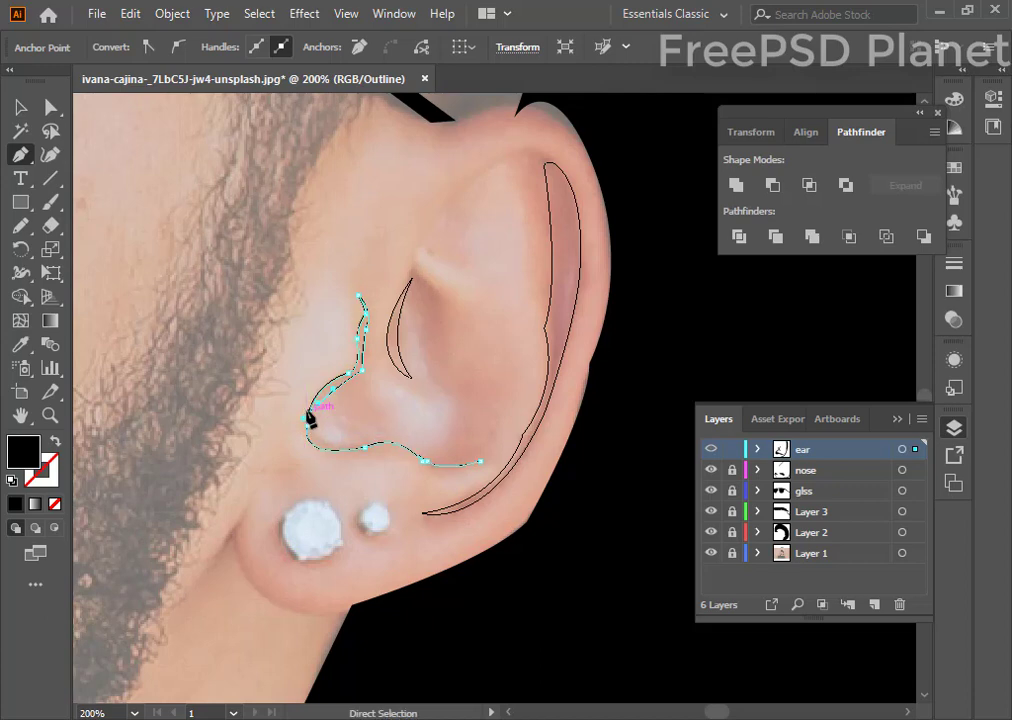
mouse_move(348, 376)
left_mouse_down()
mouse_move(345, 396)
mouse_move(325, 389)
mouse_move(313, 437)
mouse_move(372, 448)
mouse_move(407, 425)
mouse_move(441, 475)
mouse_move(481, 462)
left_mouse_up()
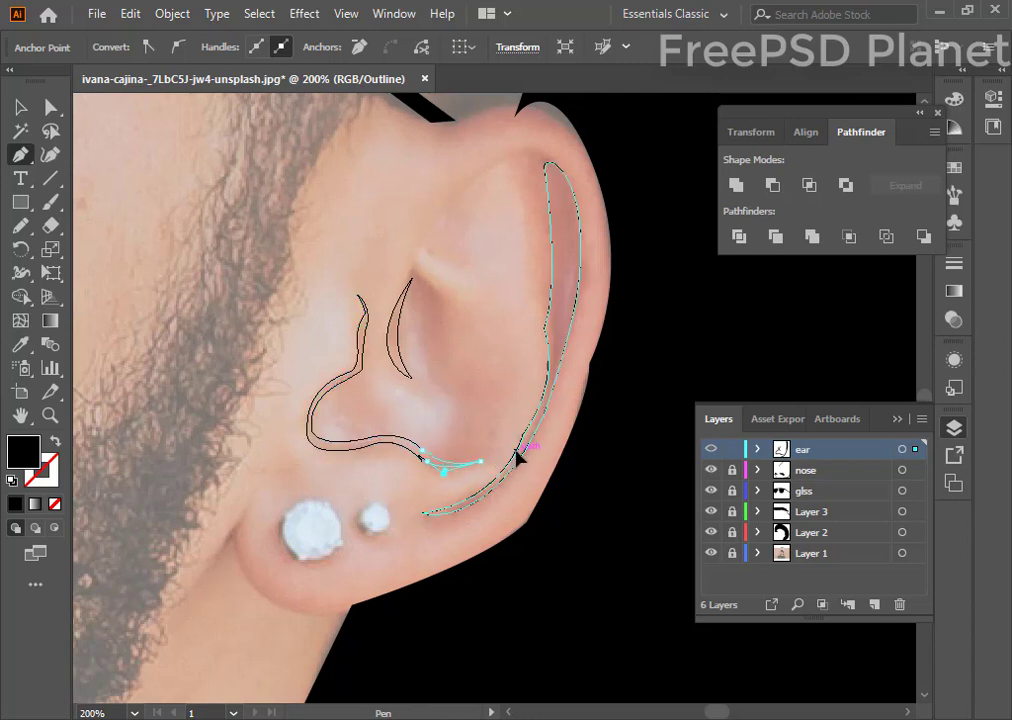
left_click(565, 198, "ctrl")
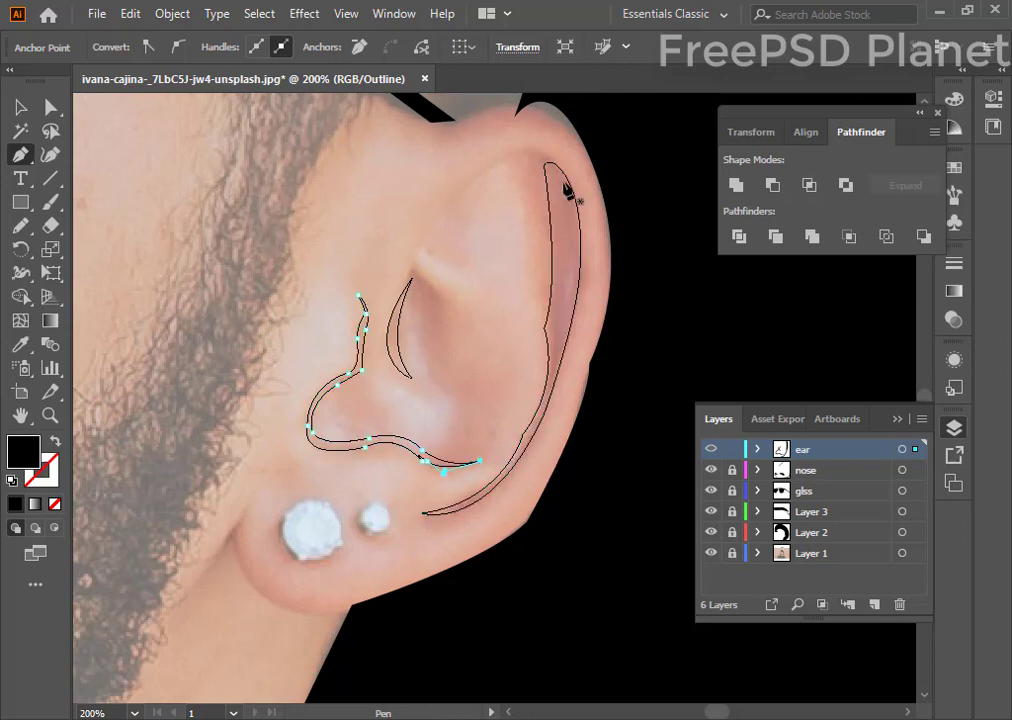
left_click(427, 285)
mouse_move(437, 319)
left_mouse_down()
mouse_move(448, 354)
mouse_move(441, 290)
left_mouse_up()
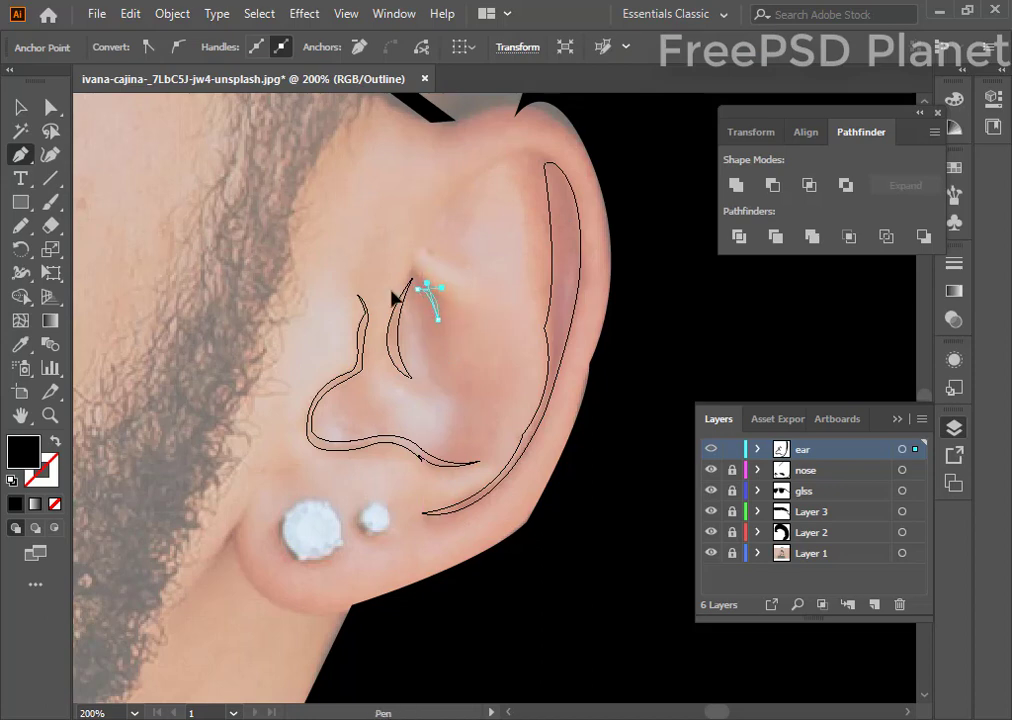
- Trace a closed curved shape for the earlobe below the earrings
left_click(219, 551)
left_click(239, 515)
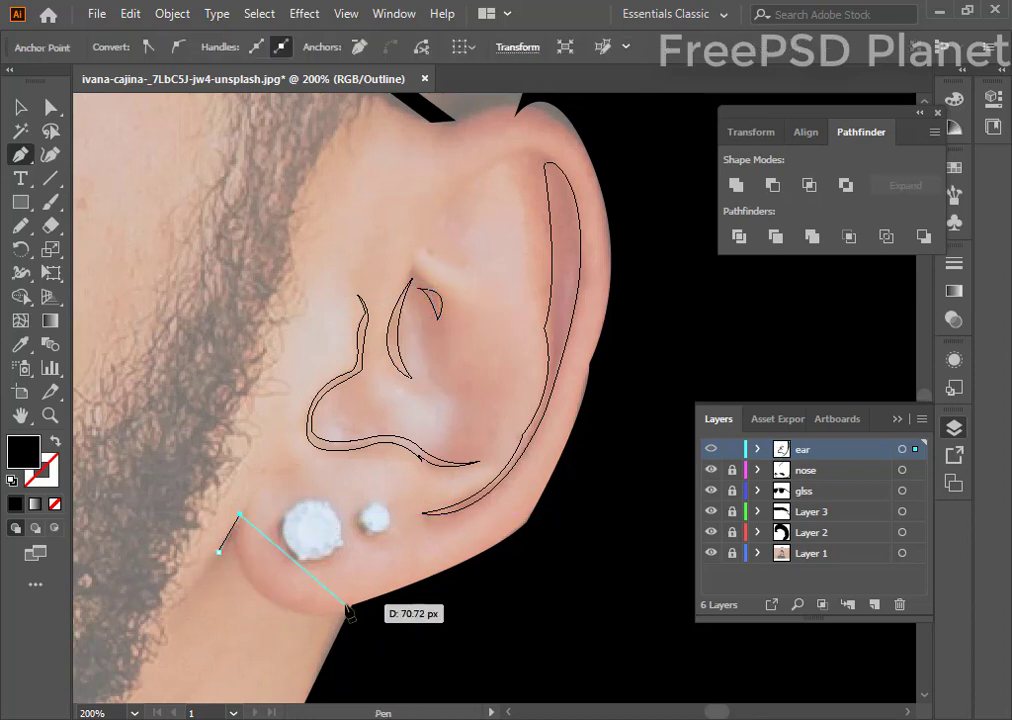
left_click_drag(352, 605, 477, 590)
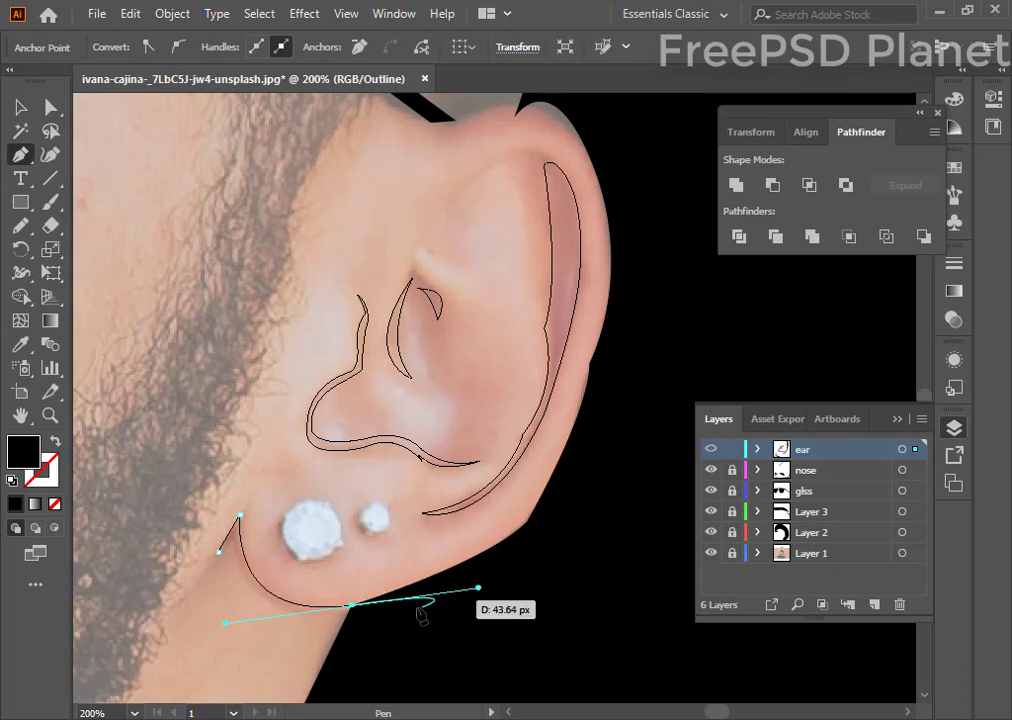
left_click(352, 605)
left_click_drag(234, 550, 196, 460)
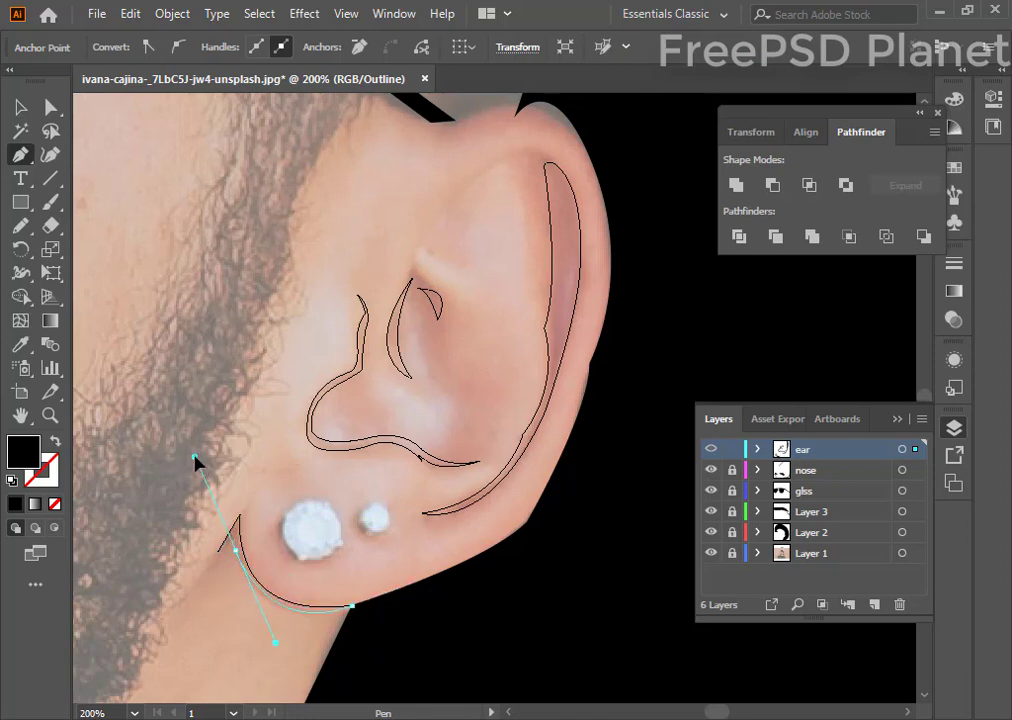
left_click(234, 550)
left_click(219, 551)
- Add a closed curved shape along the upper ear rim
scroll(508, 418, "up", 3)
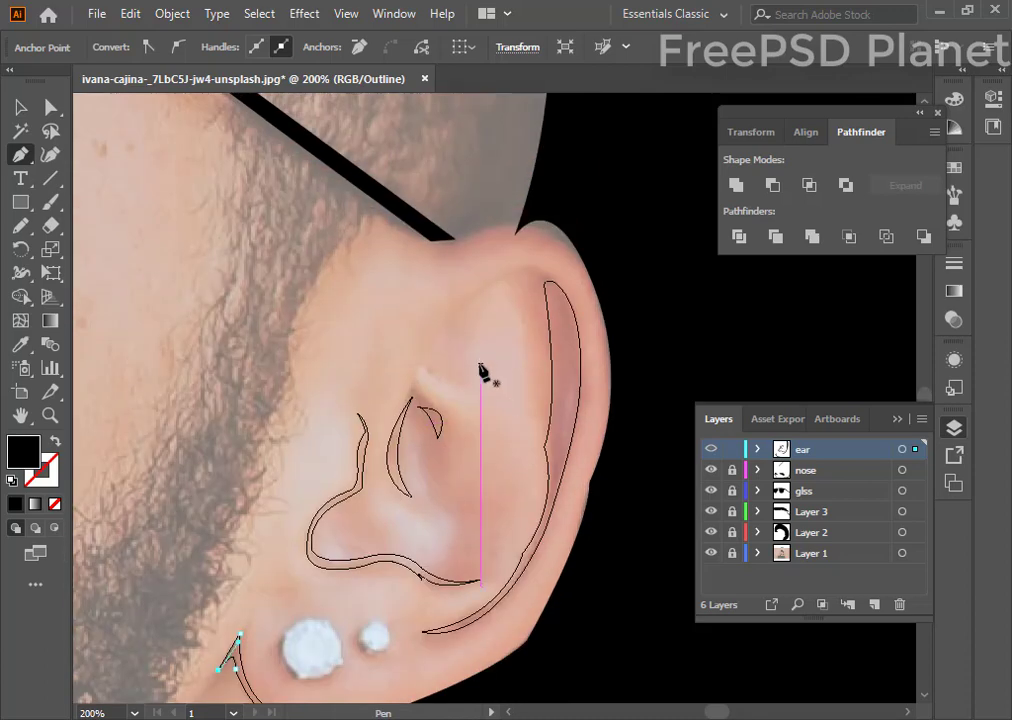
left_click(430, 352)
left_click_drag(537, 275, 598, 273)
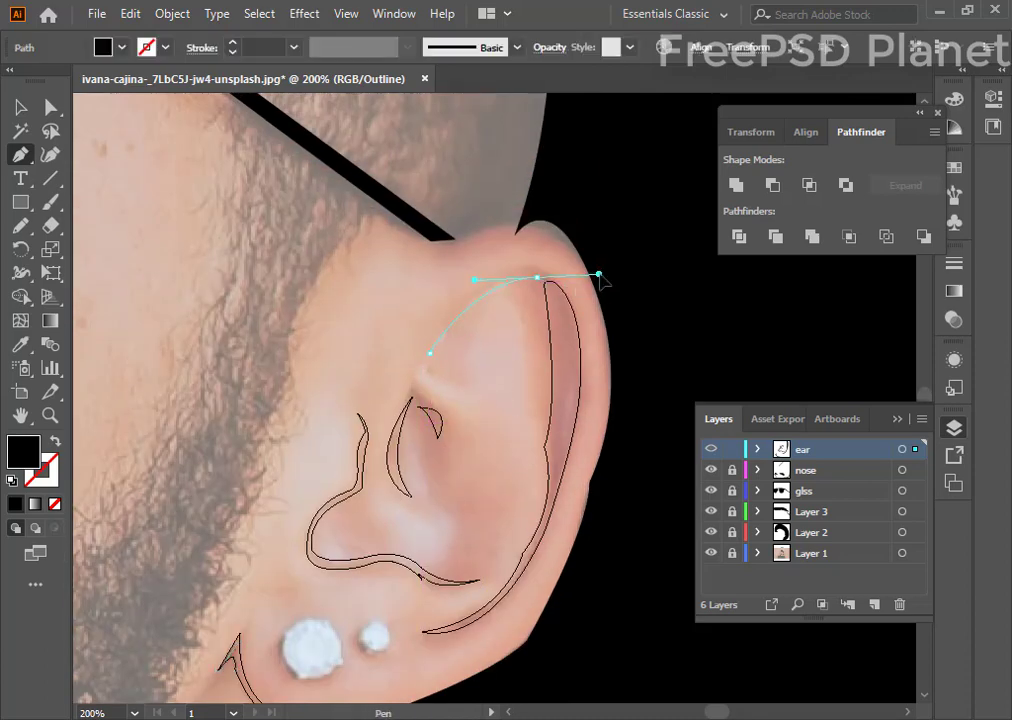
left_click(537, 277)
left_click_drag(430, 352, 434, 412)
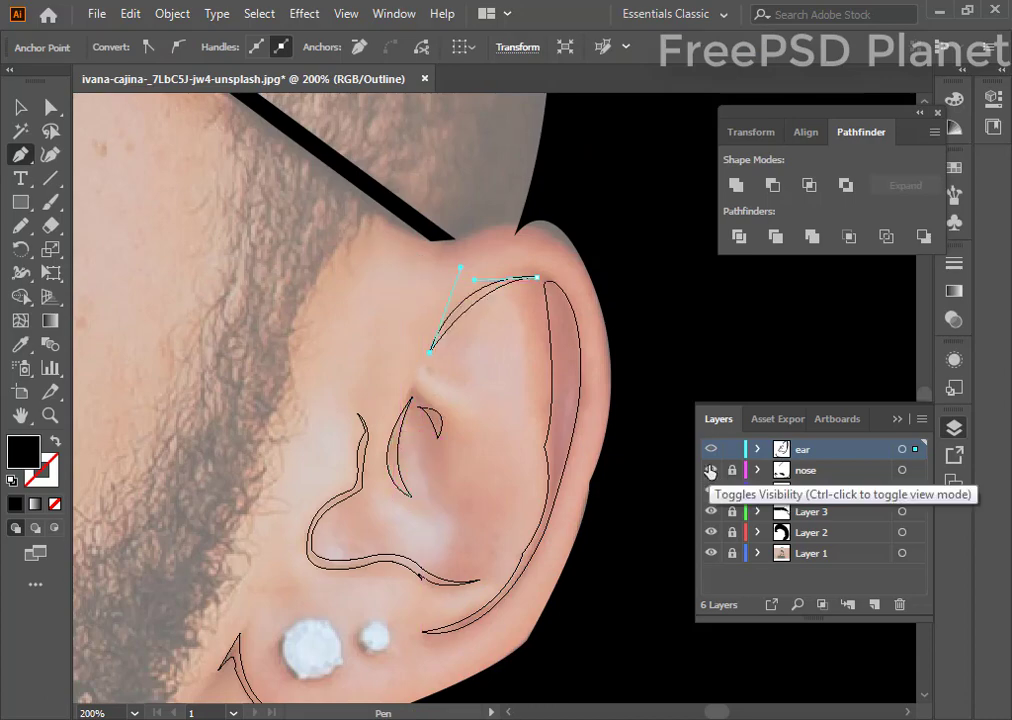
key("ctrl+minus")
key("ctrl+minus")
key("ctrl+minus")
key("ctrl+minus")
key("ctrl+minus")
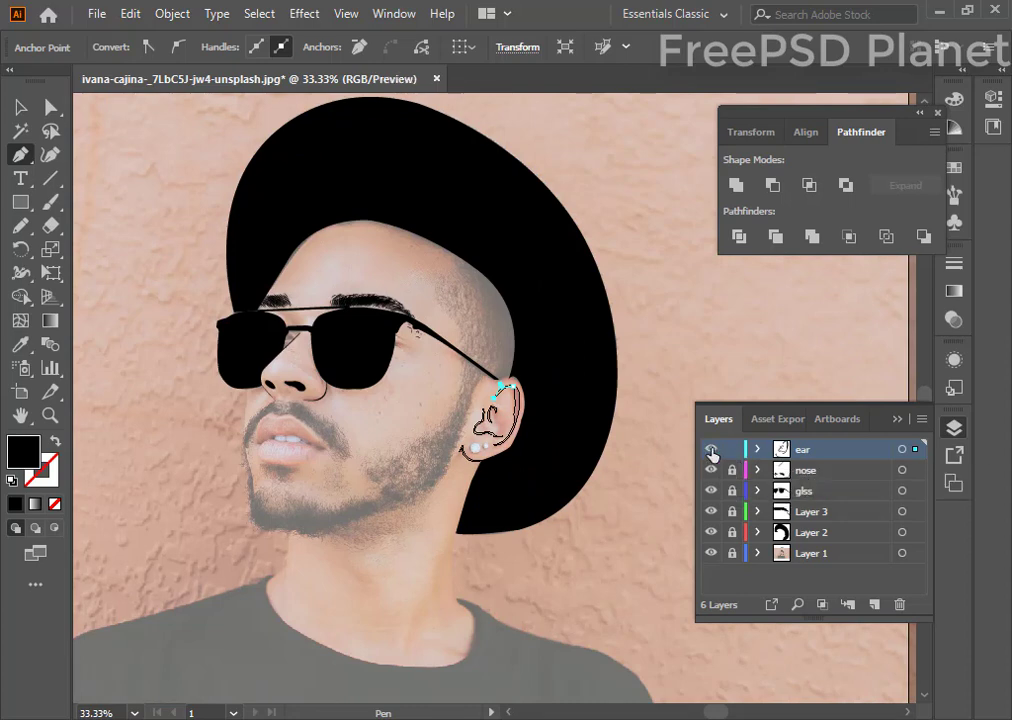
- Hide the Layer 1 reference photo and clear the ear path selection
left_click(20, 107)
left_click(712, 557)
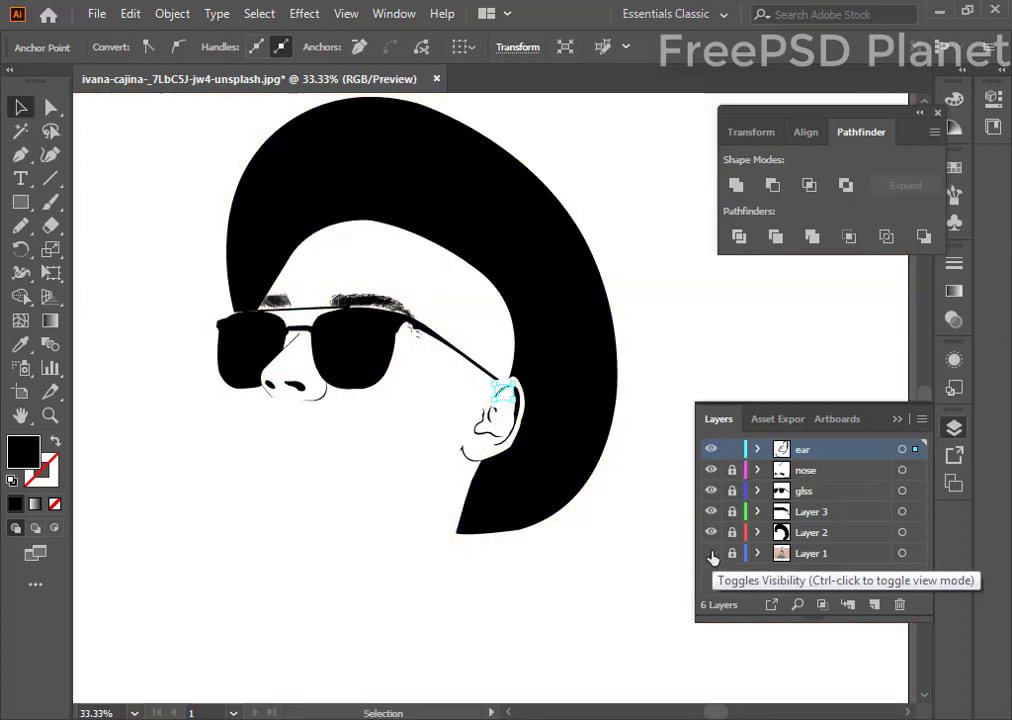
left_click(400, 487)
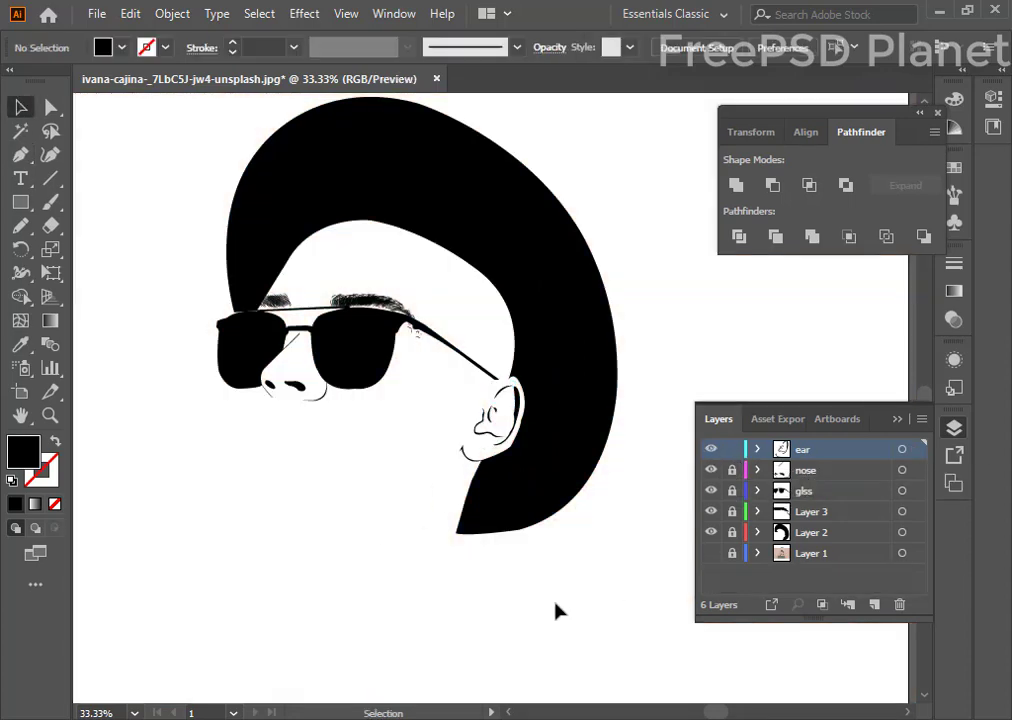
- Show the reference photo layer and add a new top layer named 'mouth'
left_click(711, 553)
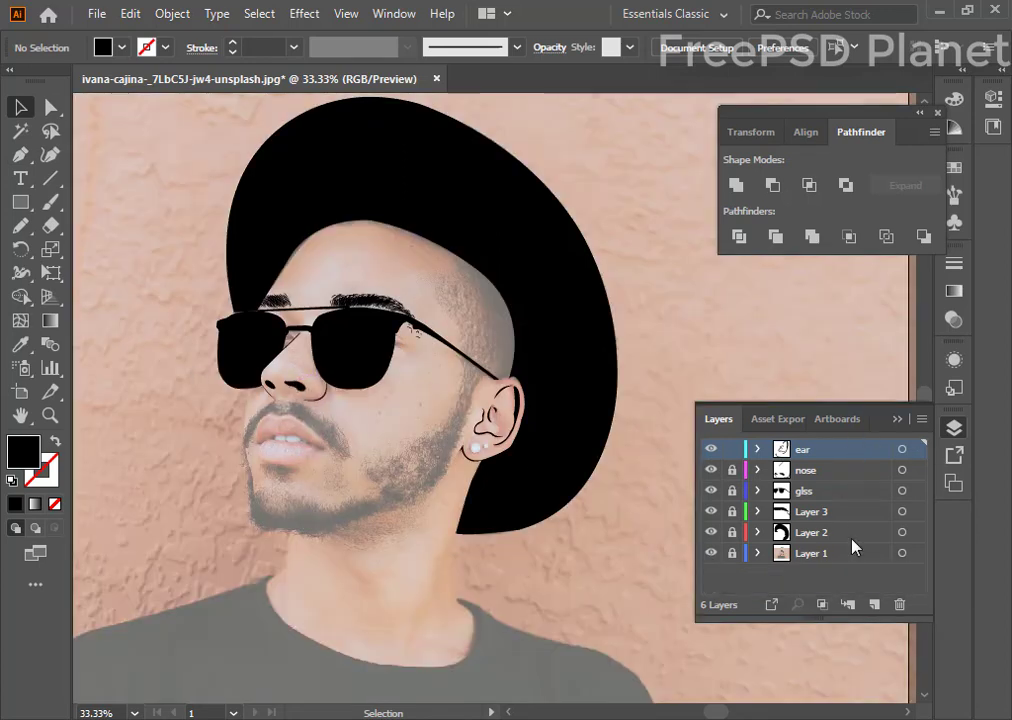
left_click(874, 600)
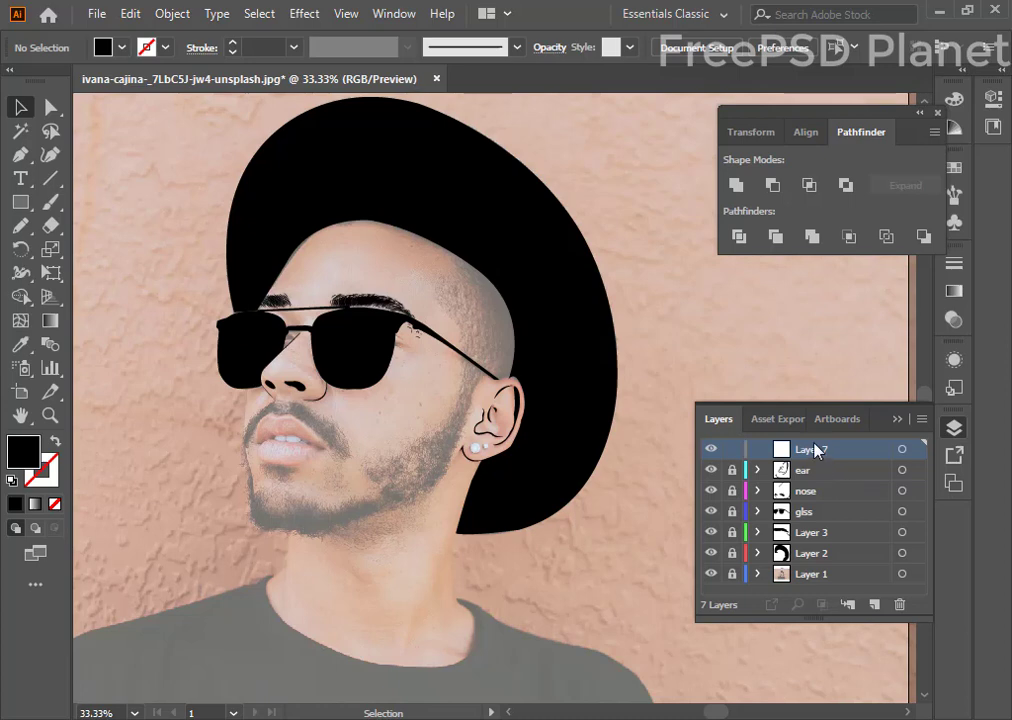
double_click(815, 450)
type("mouth")
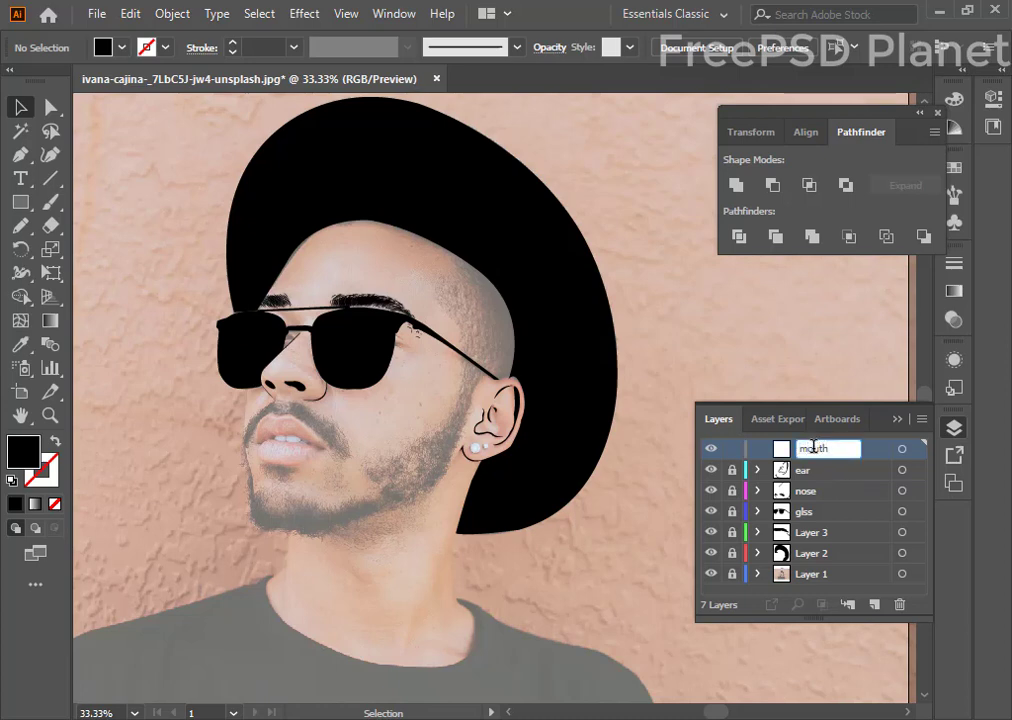
key("Return")
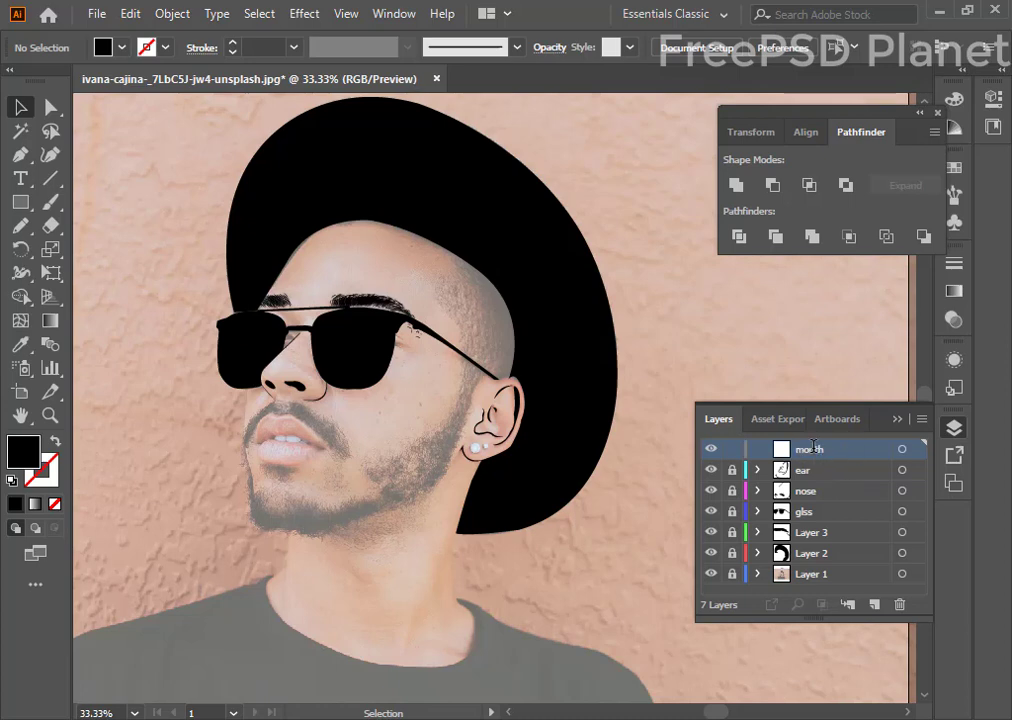
key("ctrl+plus")
key("ctrl+plus")
key("ctrl+plus")
key("ctrl+plus")
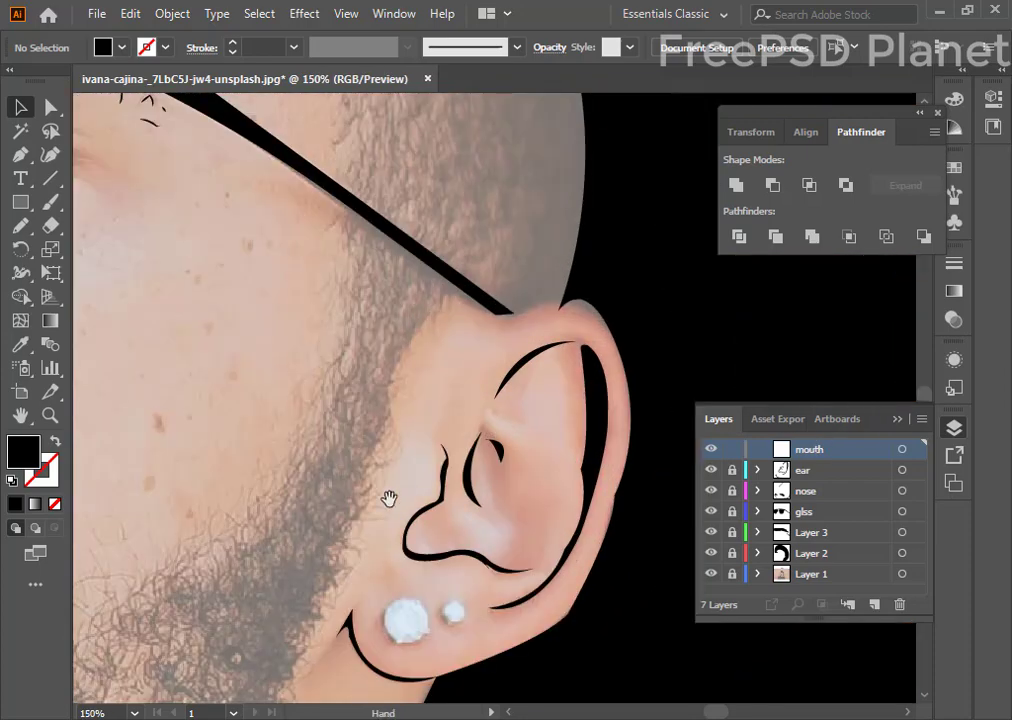
- Start a Pen path at the mouth's left corner and begin curving it under the lower lip
scroll(389, 498, "left", 5)
scroll(307, 544, "down", 3)
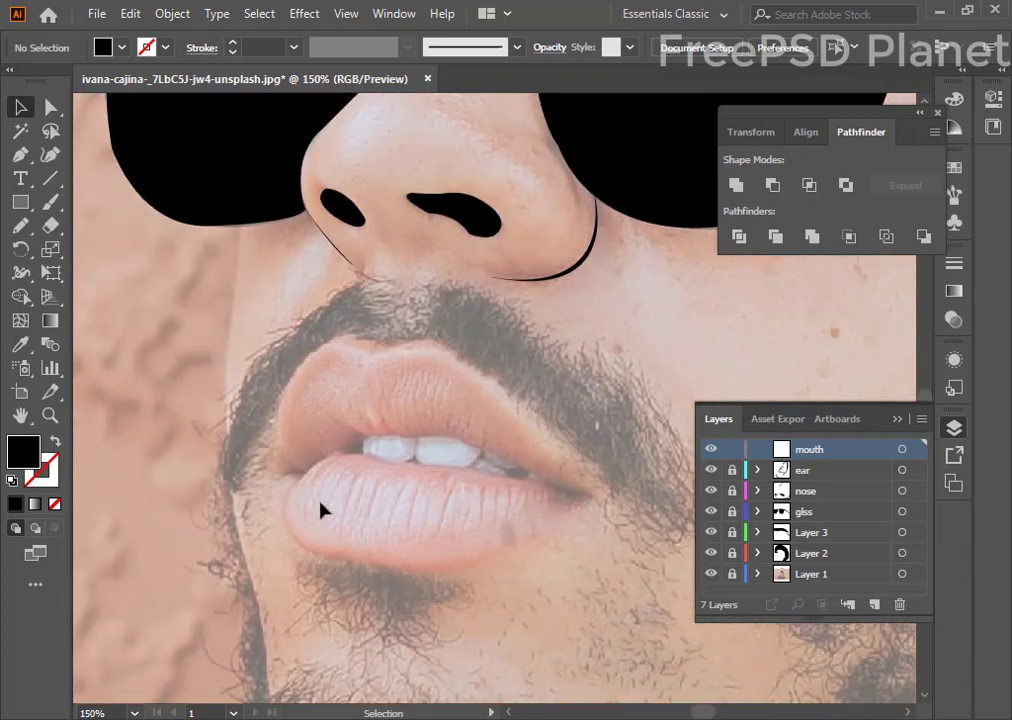
key("ctrl+plus")
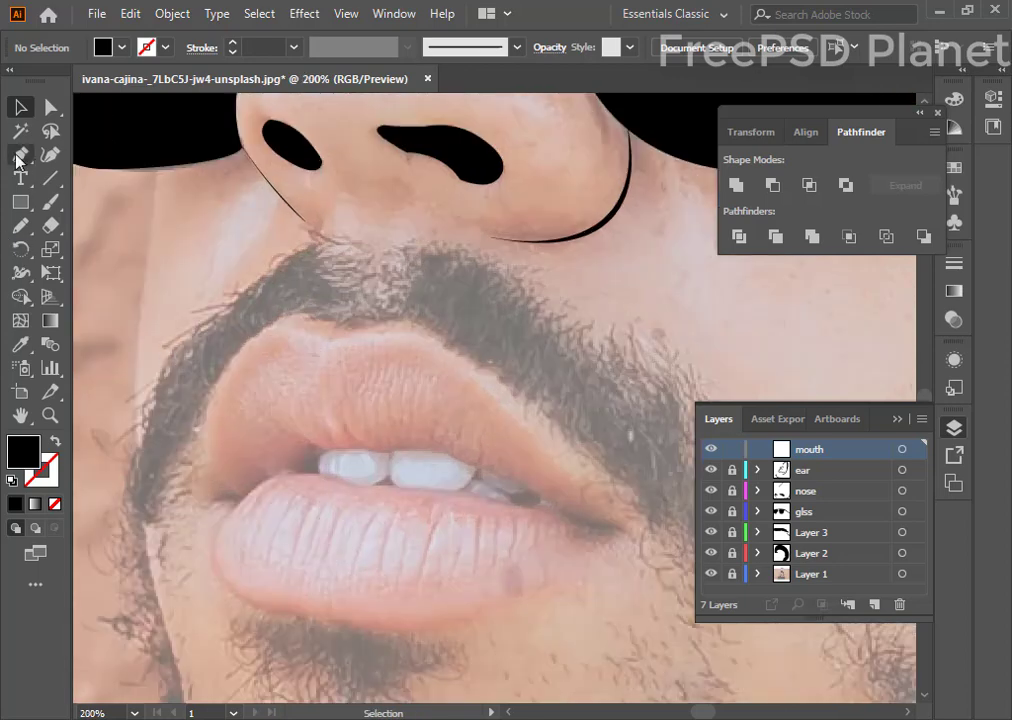
left_click(17, 156)
left_click_drag(211, 503, 235, 506)
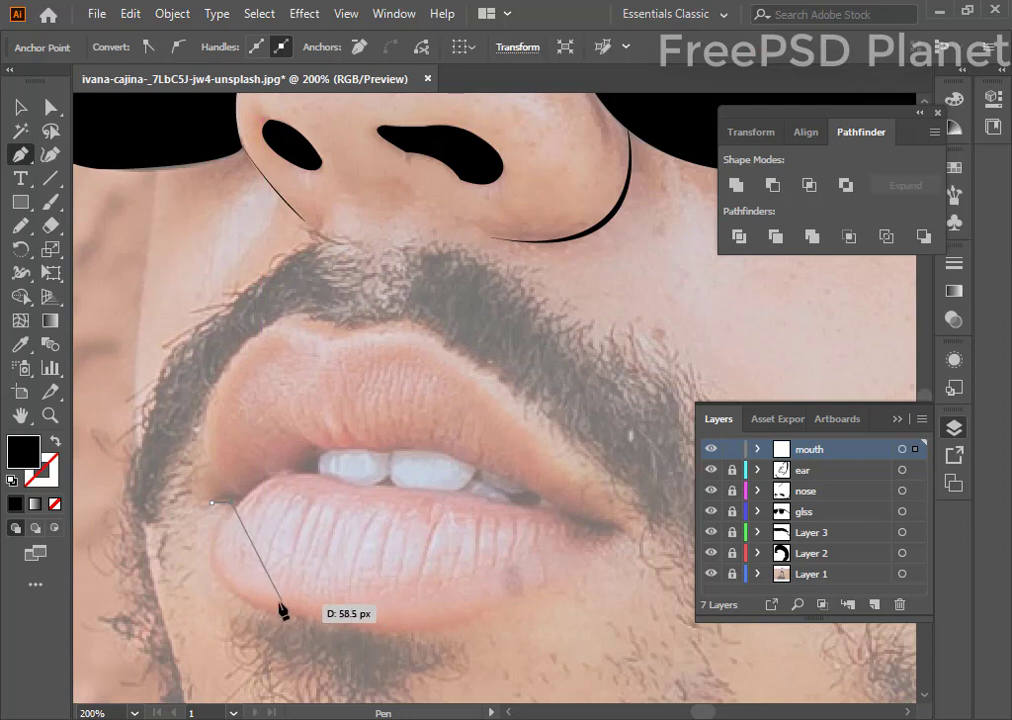
left_click_drag(261, 601, 341, 610)
left_click_drag(261, 601, 368, 624)
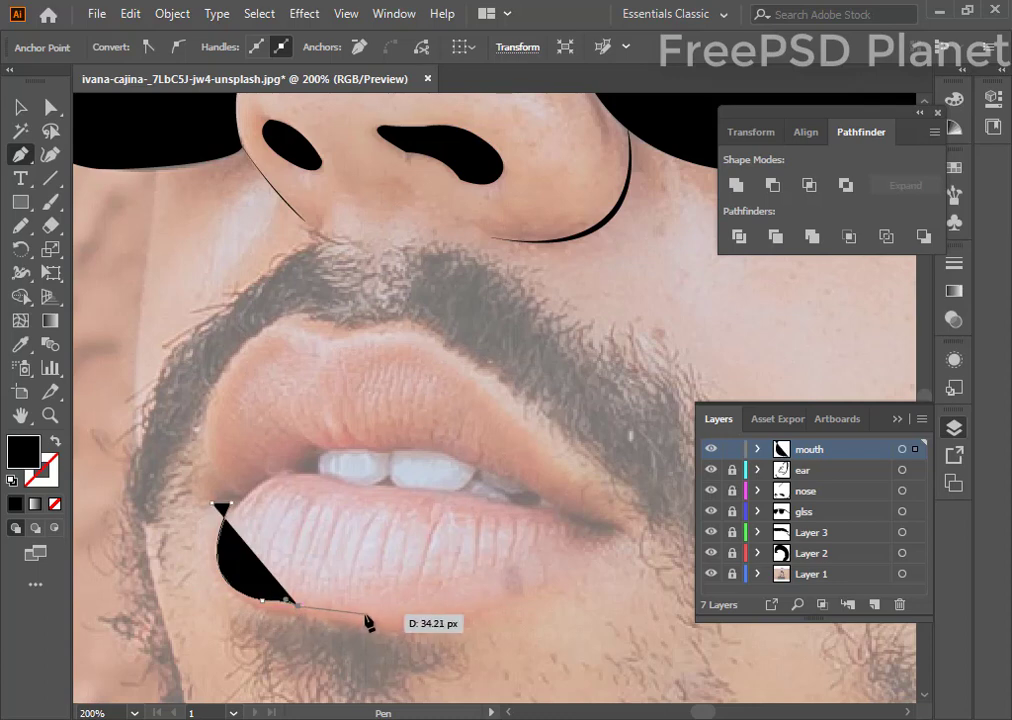
key("ctrl+z")
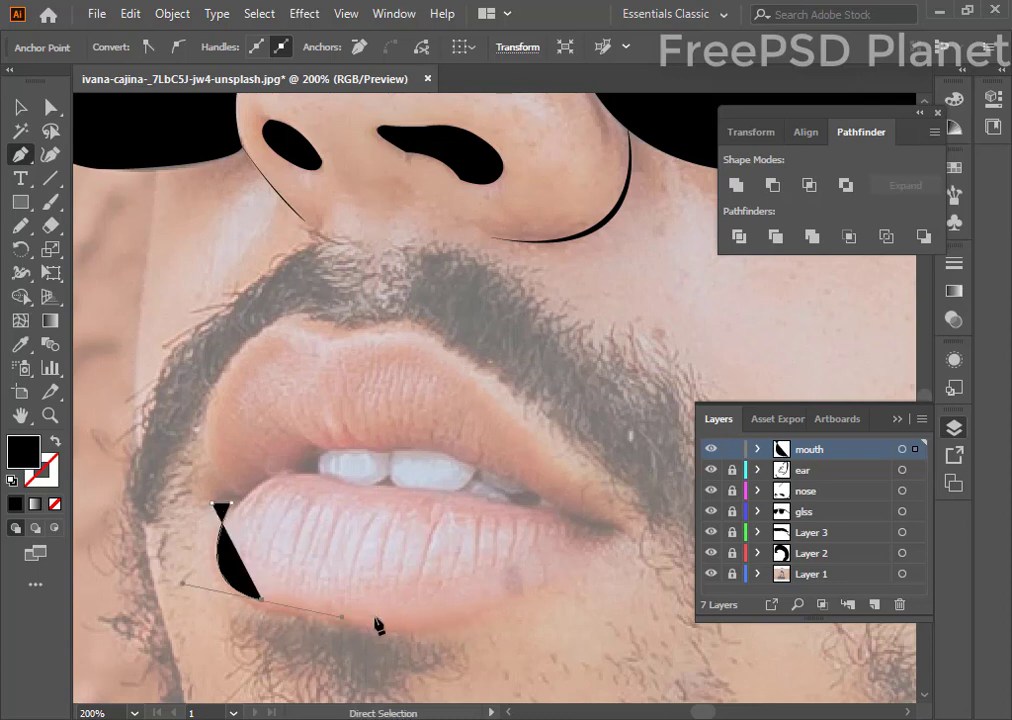
key("ctrl+z")
- Trace the lower lip's outer edge across to a corner point at the right mouth corner
left_click_drag(300, 607, 423, 604)
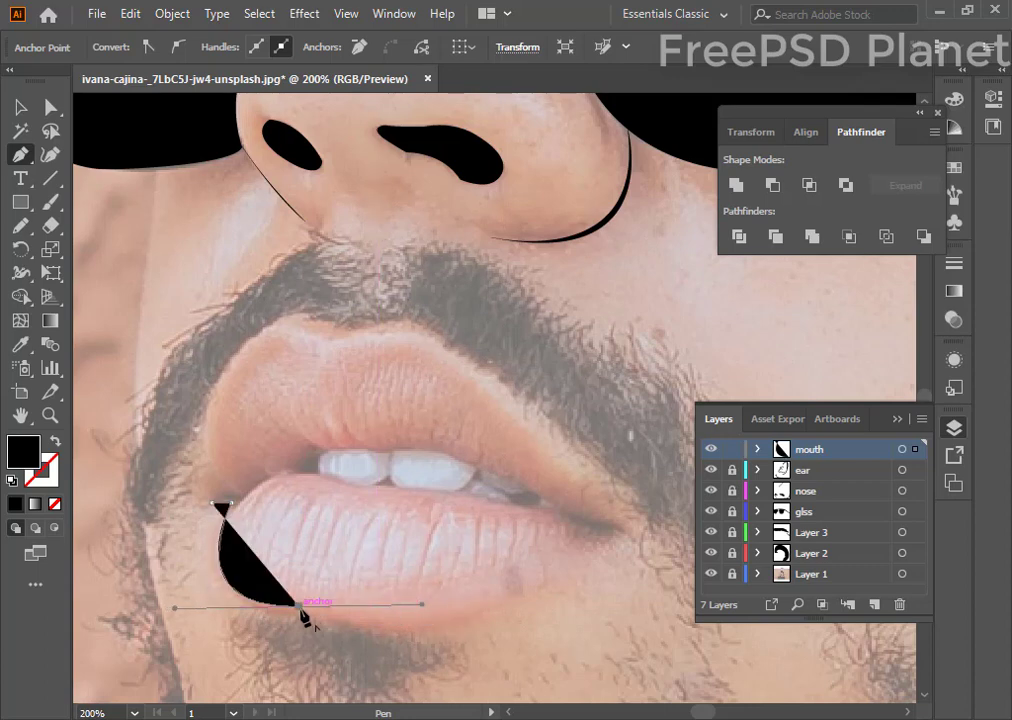
left_click_drag(503, 594, 598, 552)
mouse_move(504, 594)
left_mouse_down()
mouse_move(613, 541)
mouse_move(628, 520)
left_mouse_up()
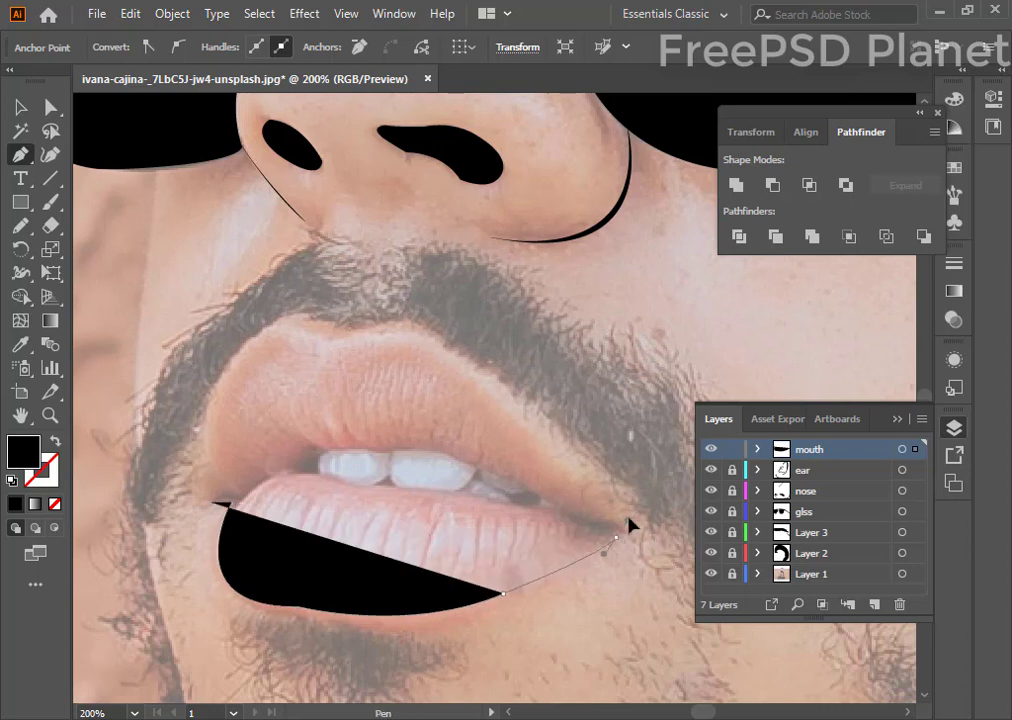
key("ctrl+z")
left_click(612, 540)
left_click_drag(606, 540, 615, 537)
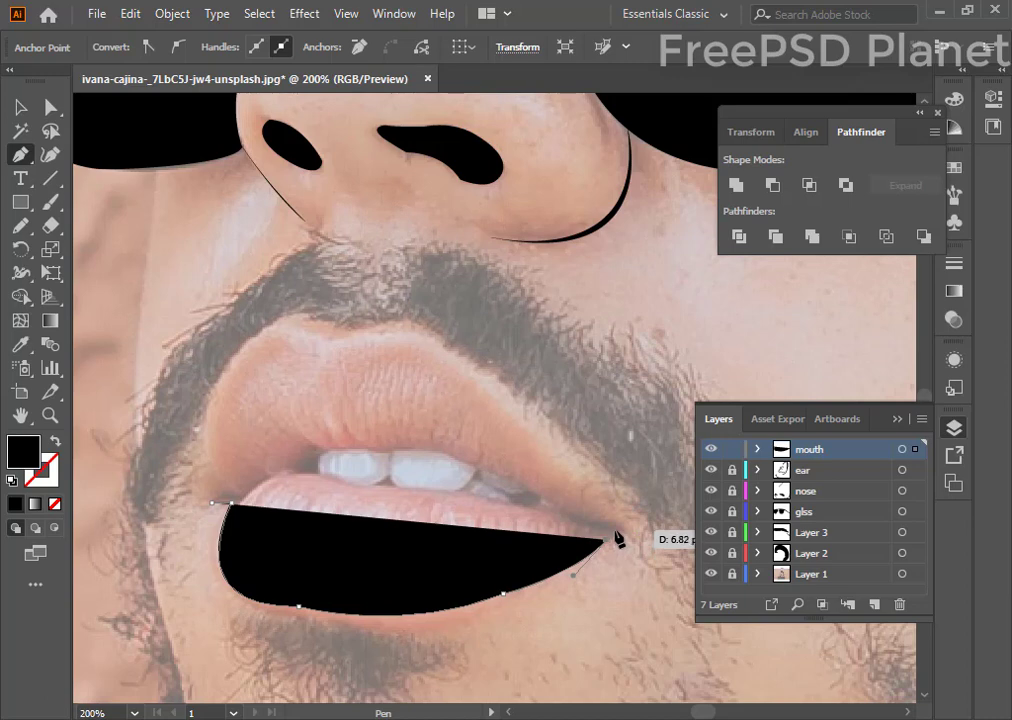
left_click_drag(616, 538, 617, 537)
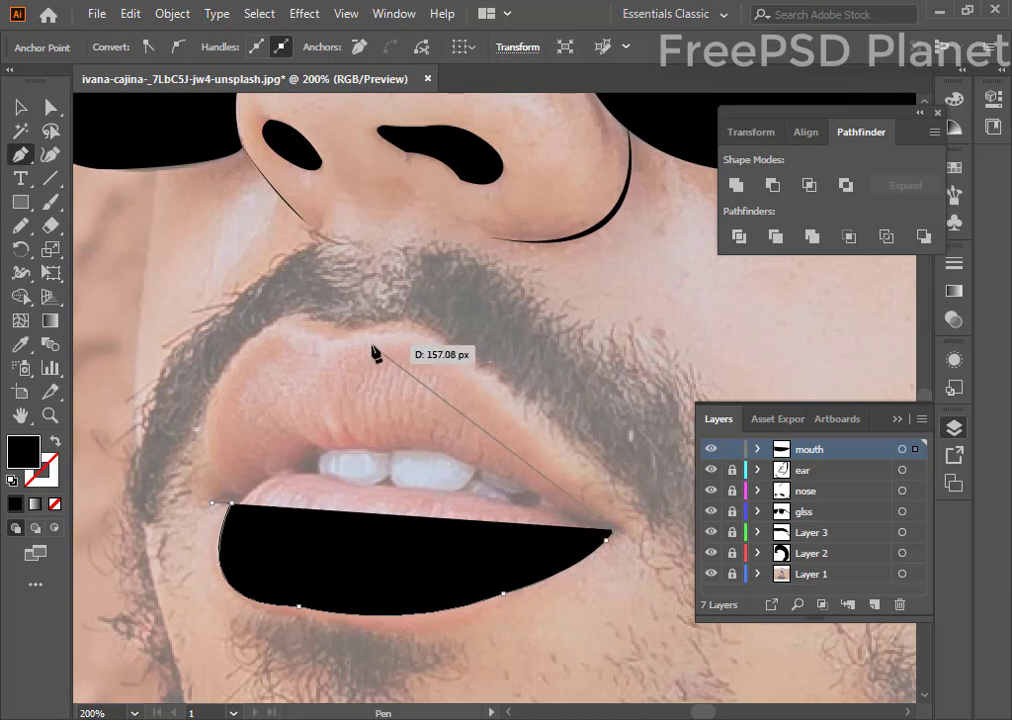
- Trace the upper lip back toward the left corner, then show the mouth layer as outlines
mouse_move(452, 367)
left_mouse_down()
mouse_move(325, 293)
mouse_move(345, 290)
left_mouse_up()
key("ctrl+z")
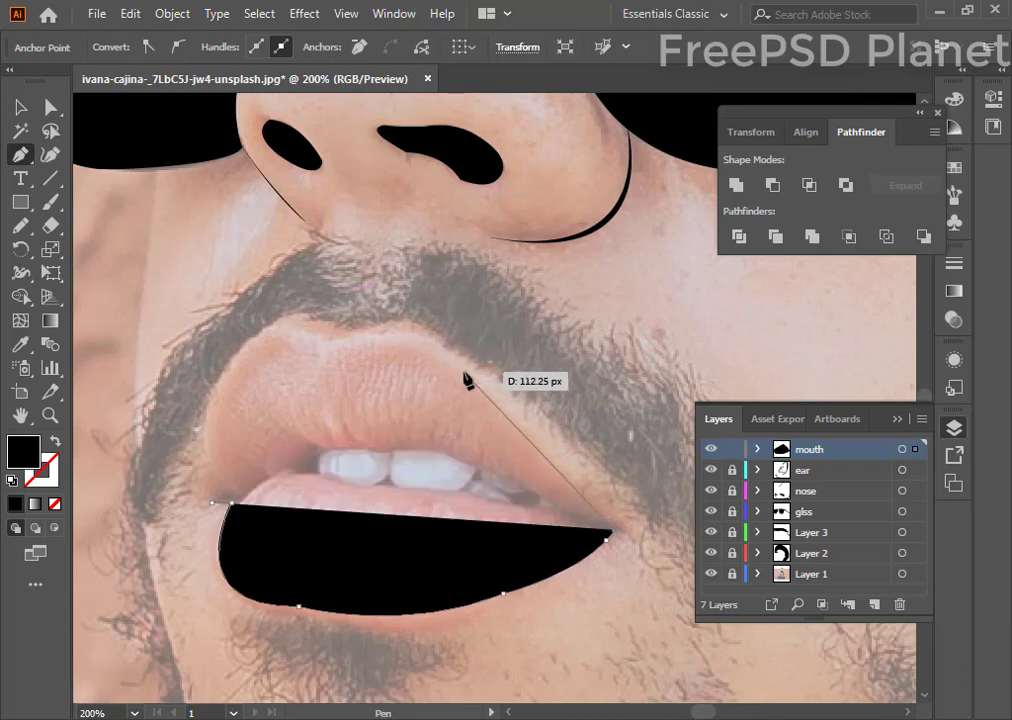
left_click_drag(465, 370, 337, 275)
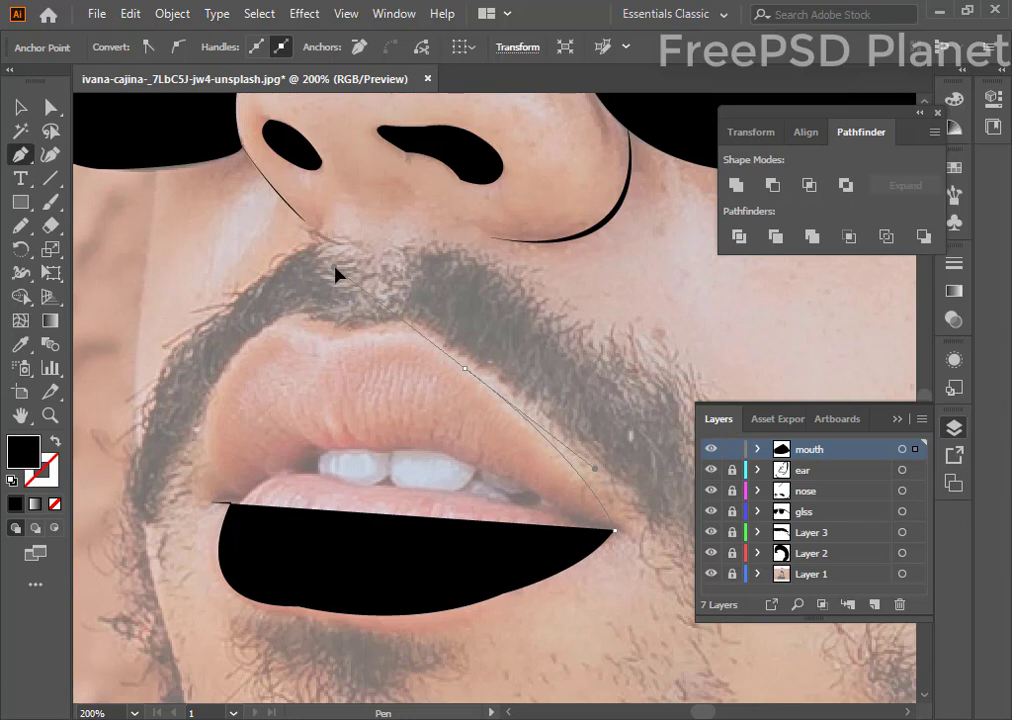
left_click_drag(337, 275, 334, 273)
left_click(466, 370)
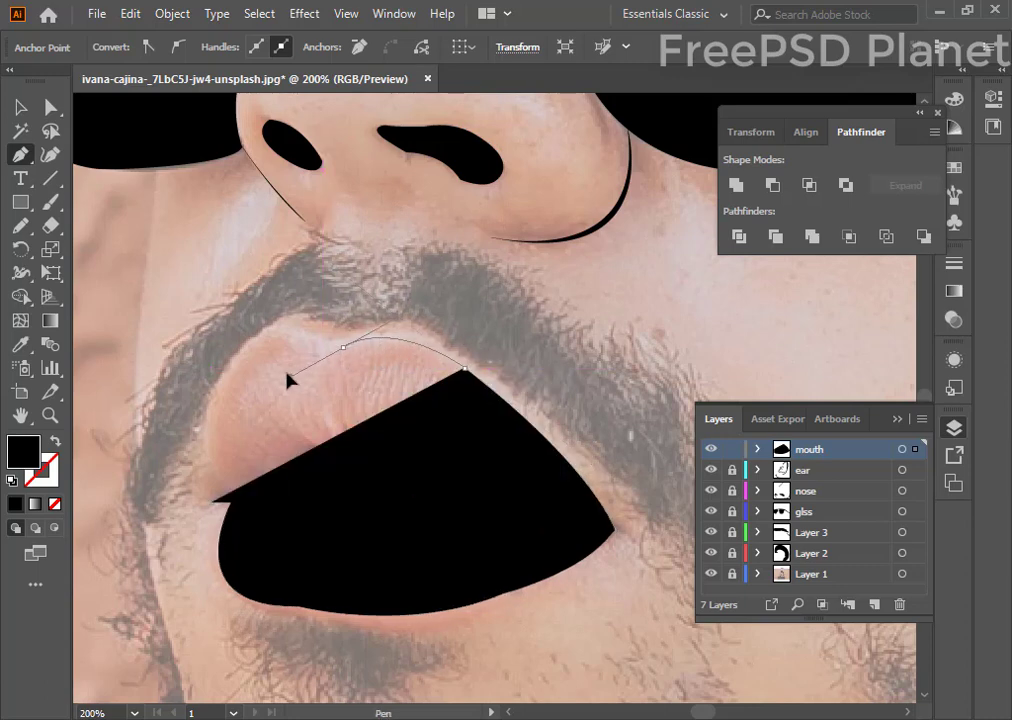
left_click_drag(355, 335, 304, 340)
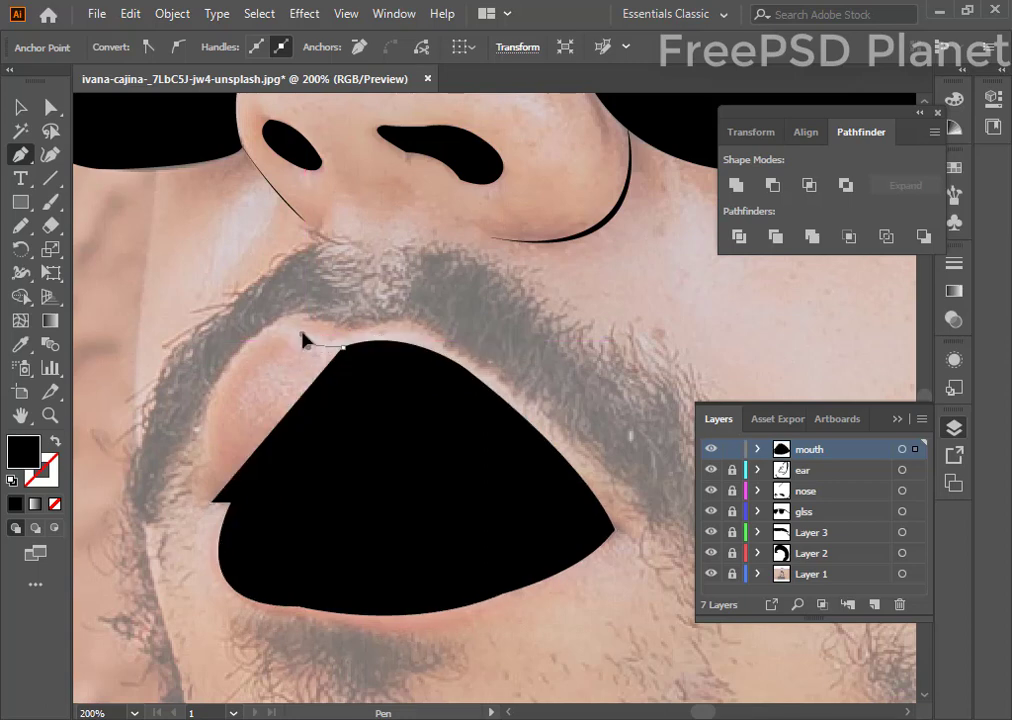
left_click(305, 341)
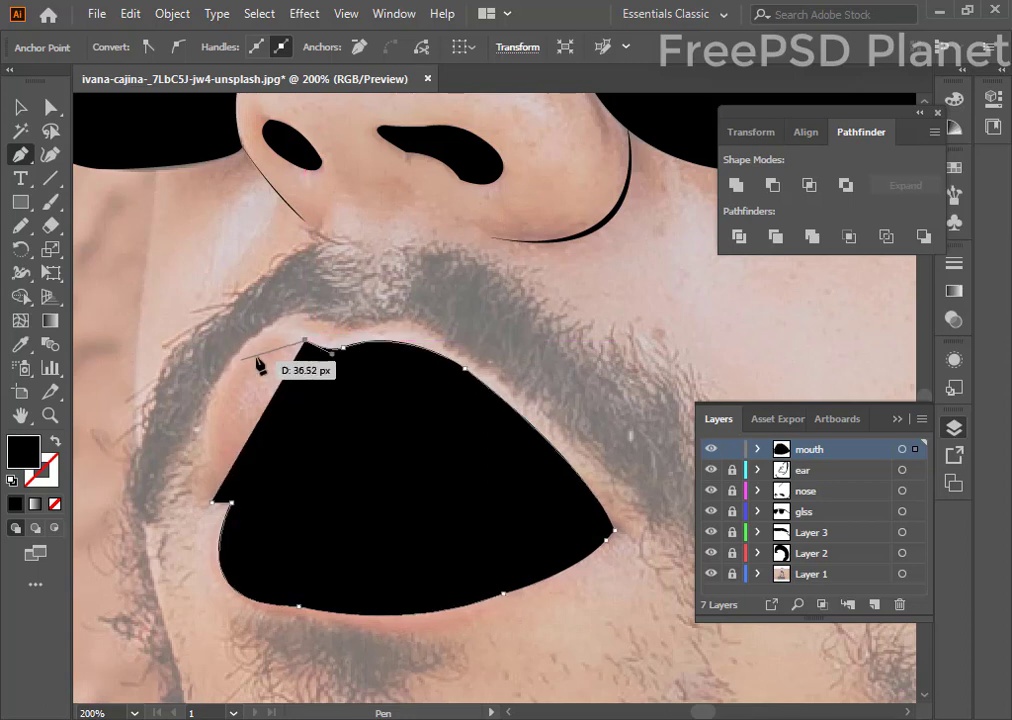
left_click_drag(231, 372, 230, 380)
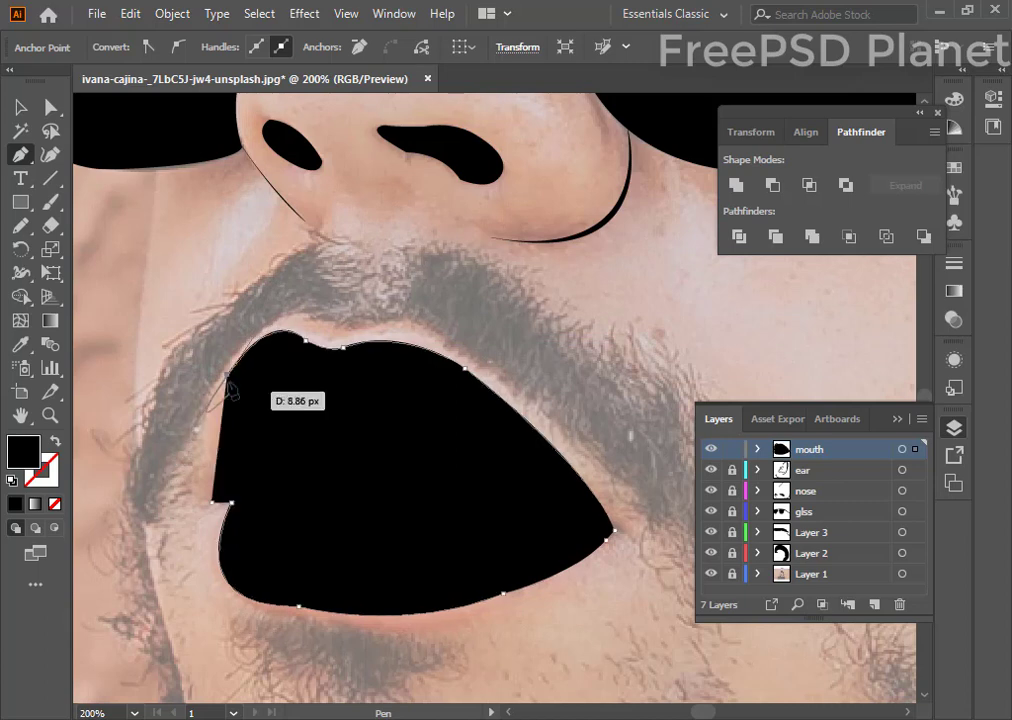
left_click(710, 449, "ctrl")
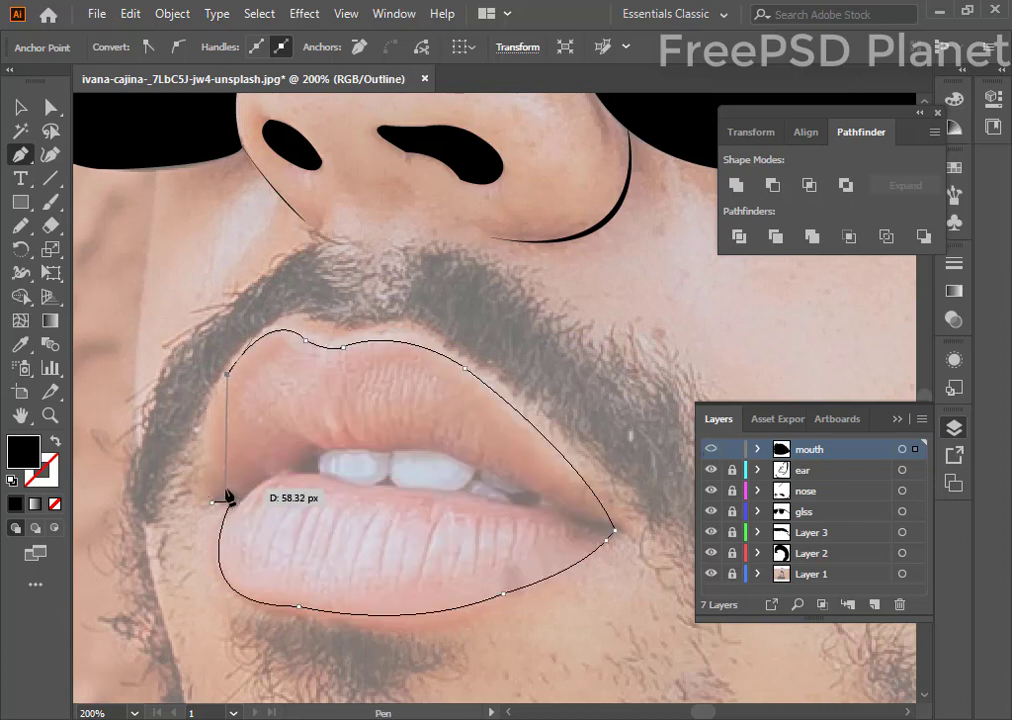
- Close the lip shape at the left corner and reshape the upper lip's edge curves
mouse_move(227, 491)
left_mouse_down()
mouse_move(276, 499)
mouse_move(172, 350)
mouse_move(203, 506)
mouse_move(242, 352)
left_mouse_up()
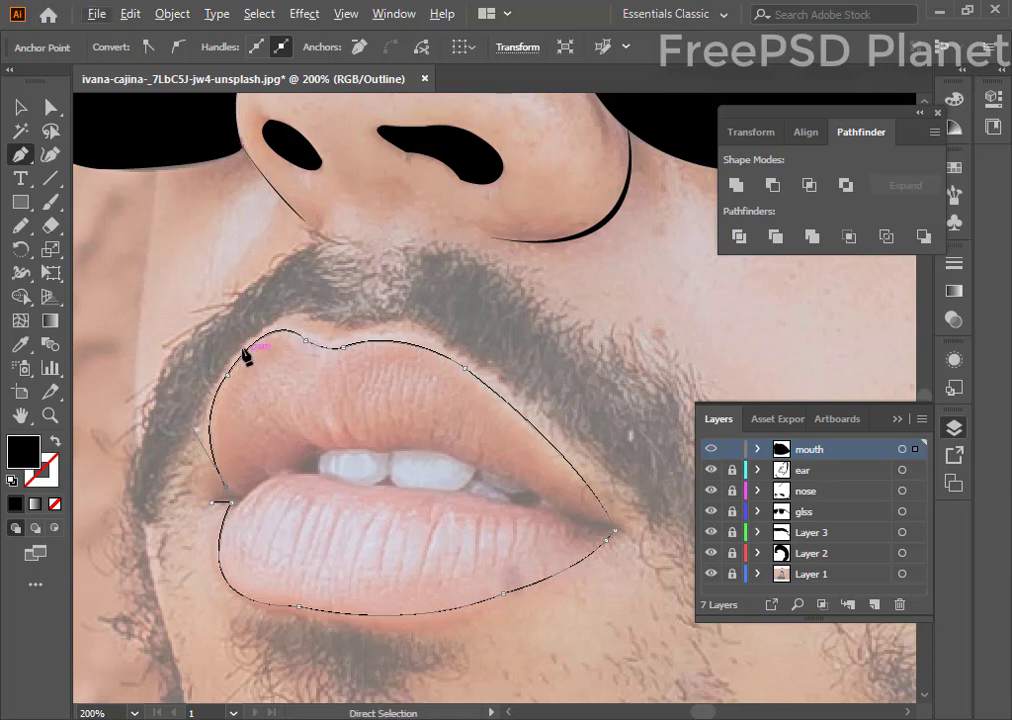
key("ctrl+plus")
mouse_move(469, 405)
left_mouse_down()
mouse_move(500, 414)
mouse_move(499, 219)
left_mouse_up()
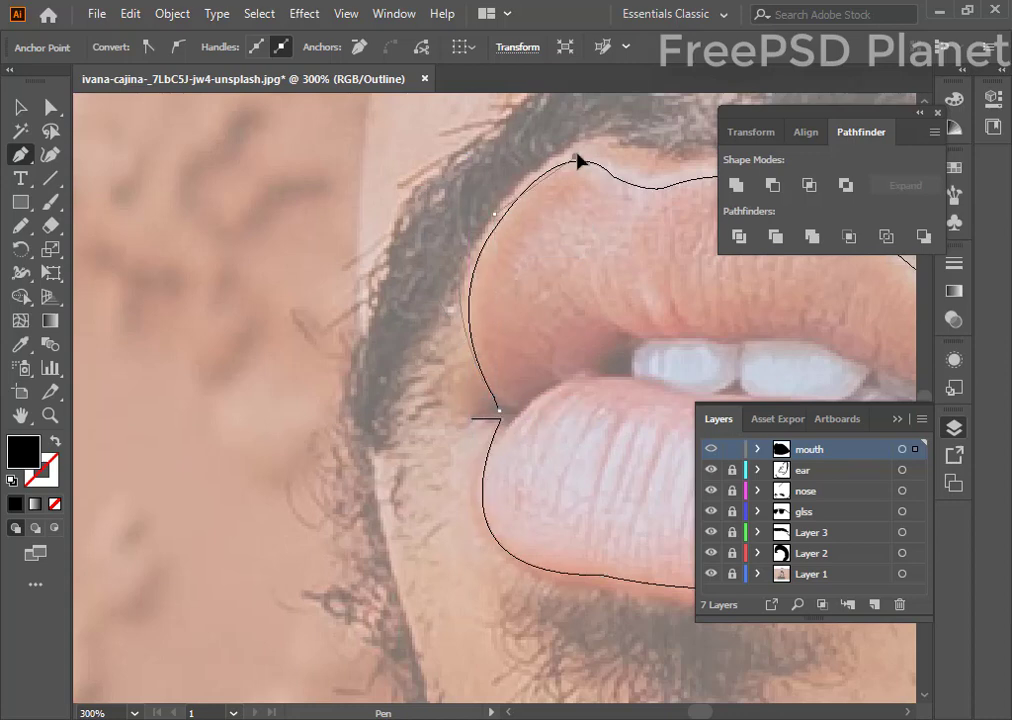
scroll(570, 155, "up", 4)
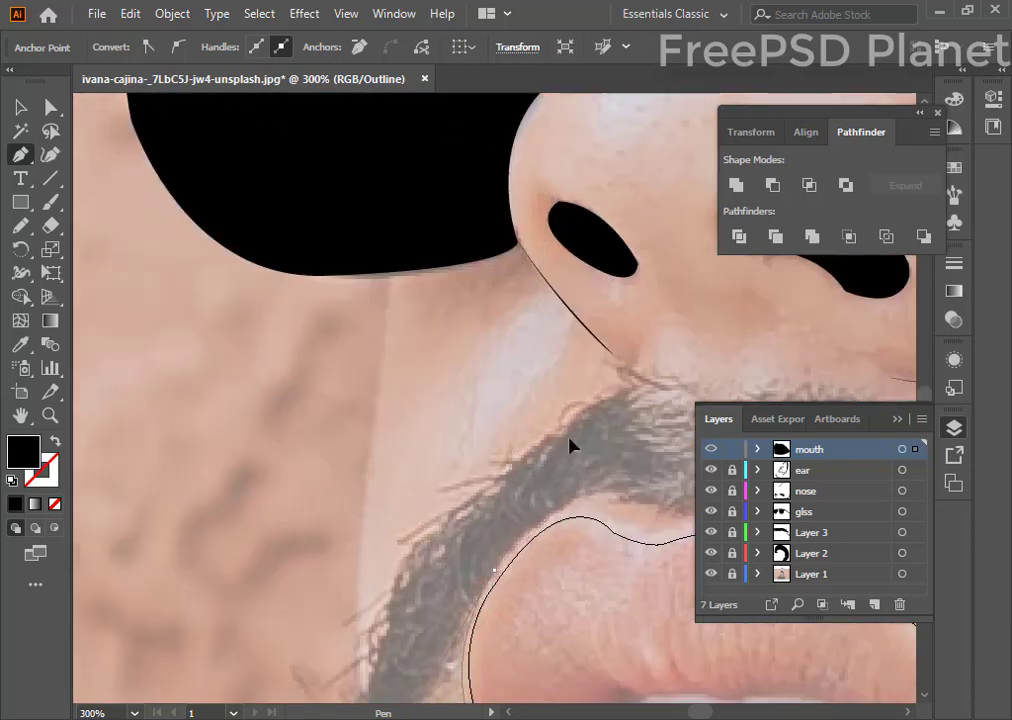
left_click_drag(529, 535, 400, 330)
mouse_move(353, 366)
left_mouse_down()
mouse_move(358, 355)
mouse_move(499, 318)
mouse_move(546, 380)
left_mouse_up()
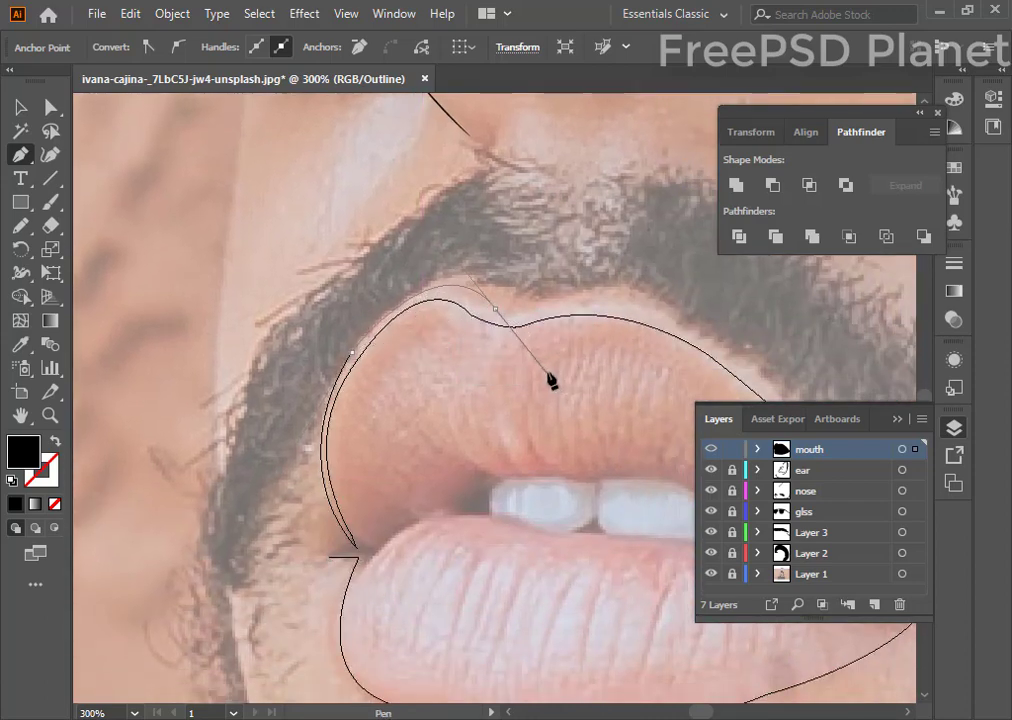
mouse_move(501, 311)
left_mouse_down()
mouse_move(613, 310)
mouse_move(632, 296)
left_mouse_up()
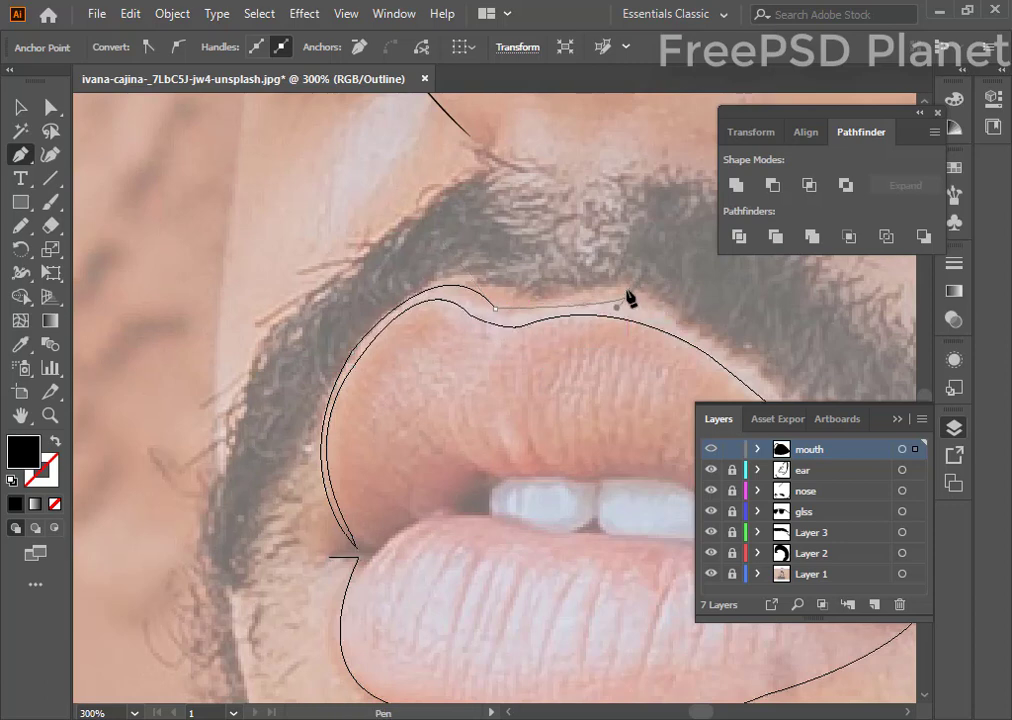
key("ctrl+z")
mouse_move(473, 317)
left_mouse_down()
mouse_move(500, 338)
mouse_move(494, 317)
mouse_move(548, 304)
mouse_move(569, 368)
left_mouse_up()
left_click_drag(880, 450, 469, 376)
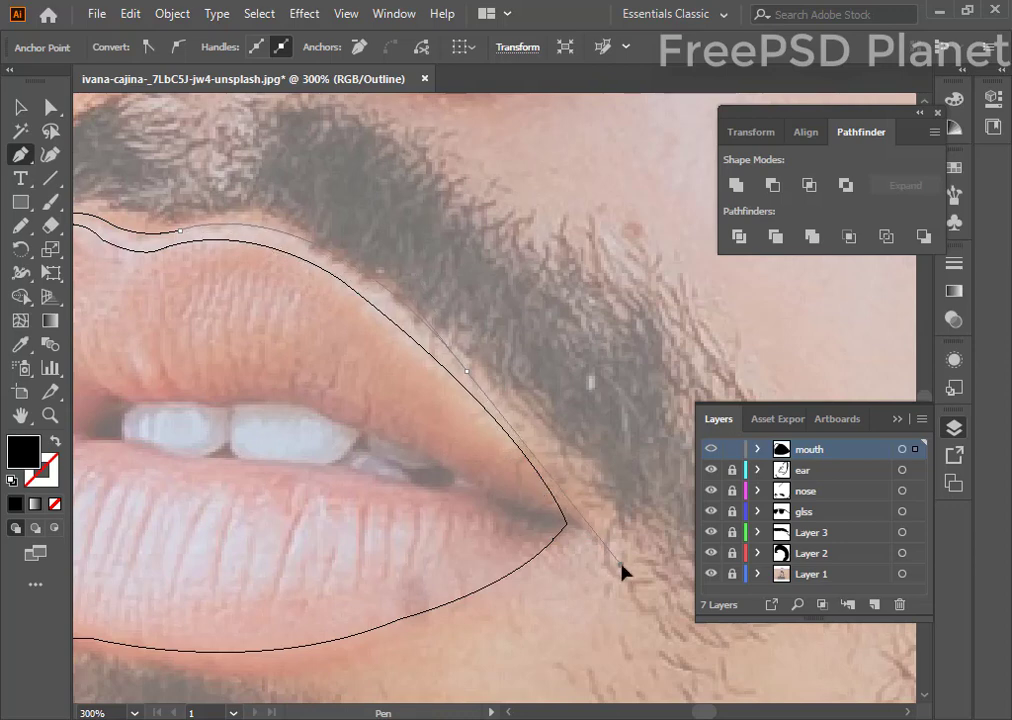
mouse_move(500, 420)
left_mouse_down()
mouse_move(470, 380)
mouse_move(587, 520)
mouse_move(583, 512)
mouse_move(594, 536)
mouse_move(568, 546)
left_mouse_up()
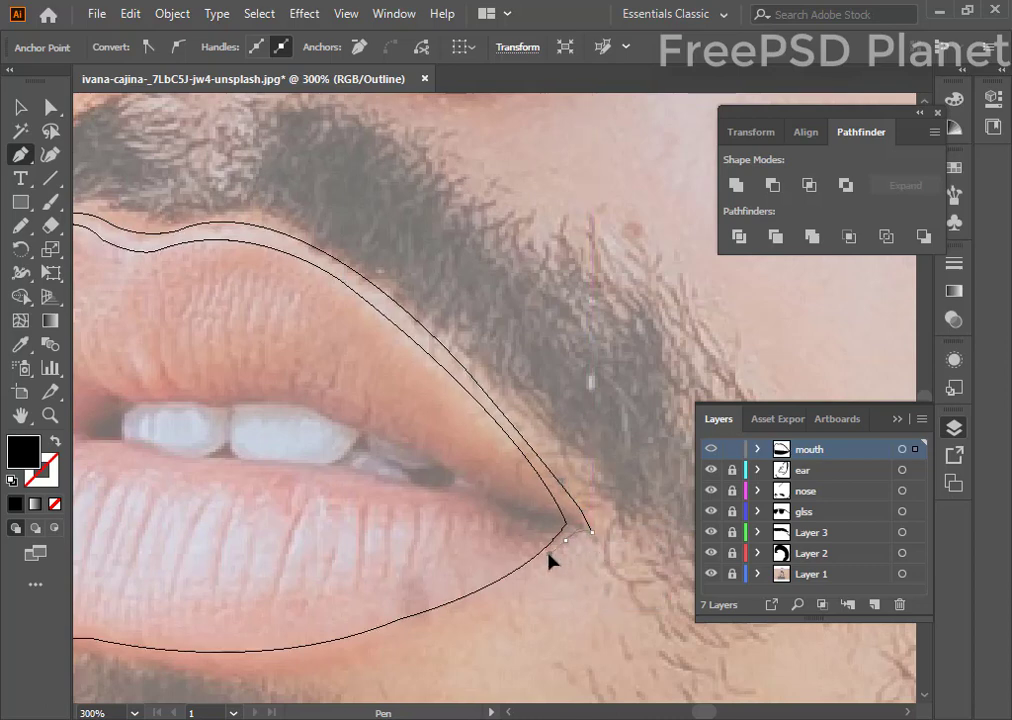
- Add curved points along the bottom of the lower lip and up its left side
scroll(596, 538, "down", 5)
mouse_move(584, 322)
left_mouse_down()
mouse_move(437, 380)
mouse_move(163, 412)
left_mouse_up()
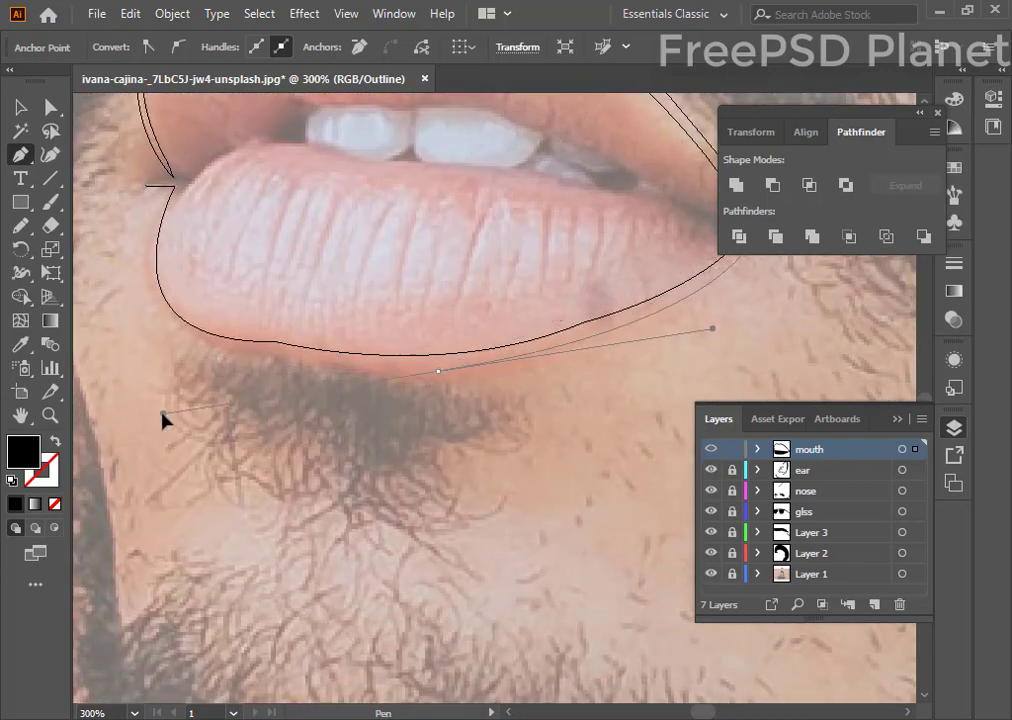
scroll(446, 460, "up", 4)
scroll(446, 460, "left", 4)
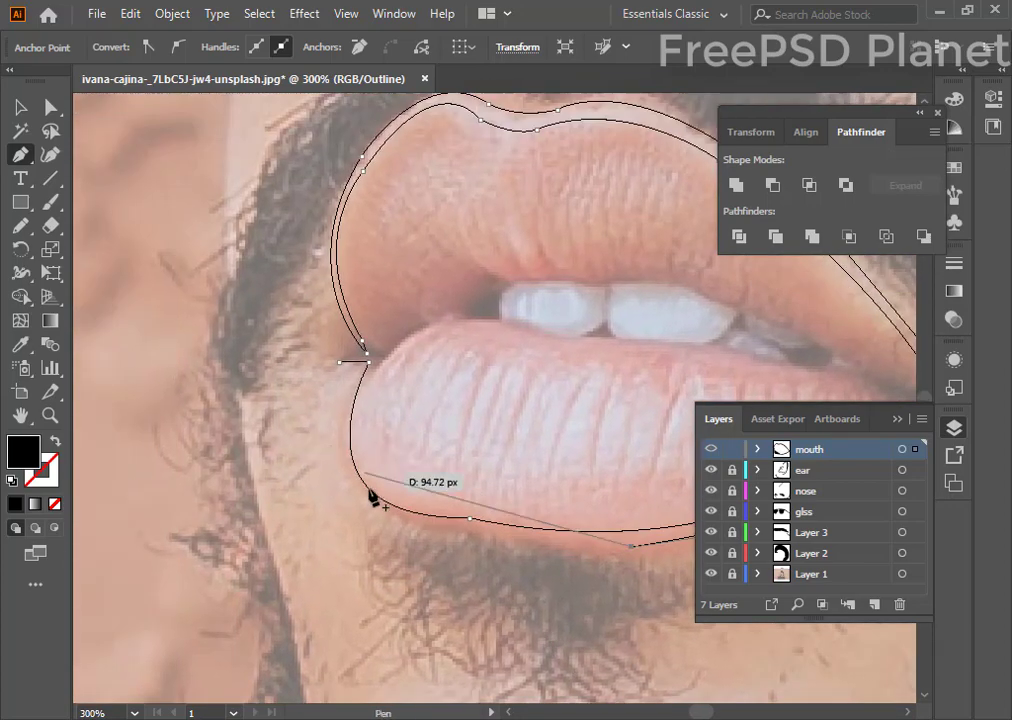
mouse_move(408, 393)
left_mouse_down()
mouse_move(350, 474)
mouse_move(240, 370)
mouse_move(253, 364)
left_mouse_up()
left_click_drag(460, 528, 407, 514)
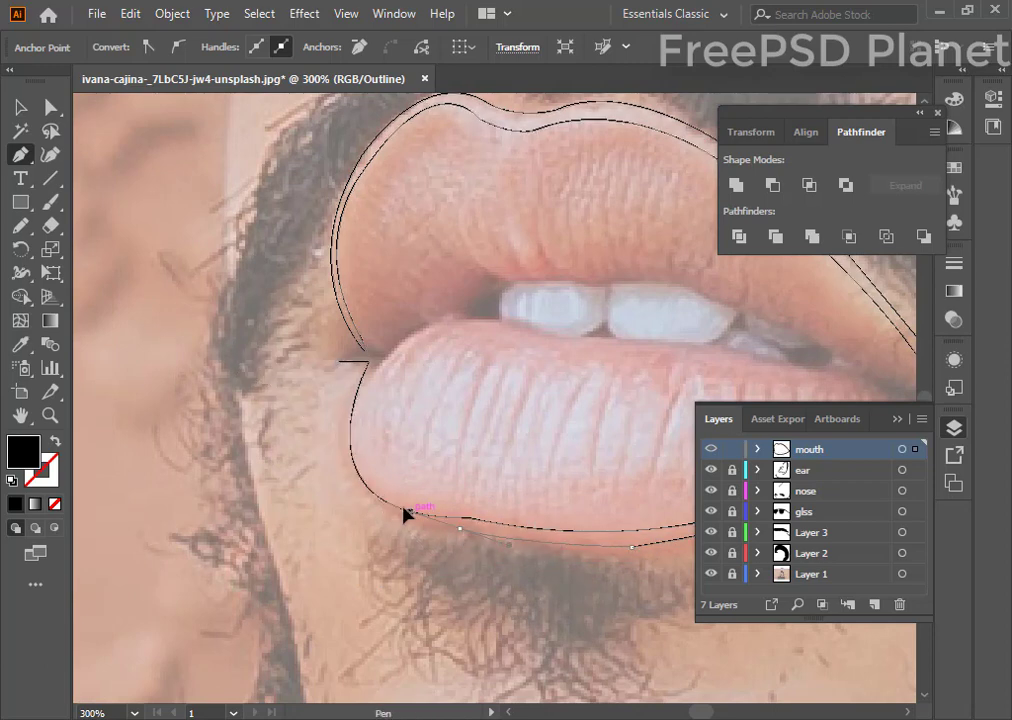
mouse_move(342, 416)
left_mouse_down()
mouse_move(378, 313)
mouse_move(361, 312)
mouse_move(356, 377)
mouse_move(338, 361)
left_mouse_up()
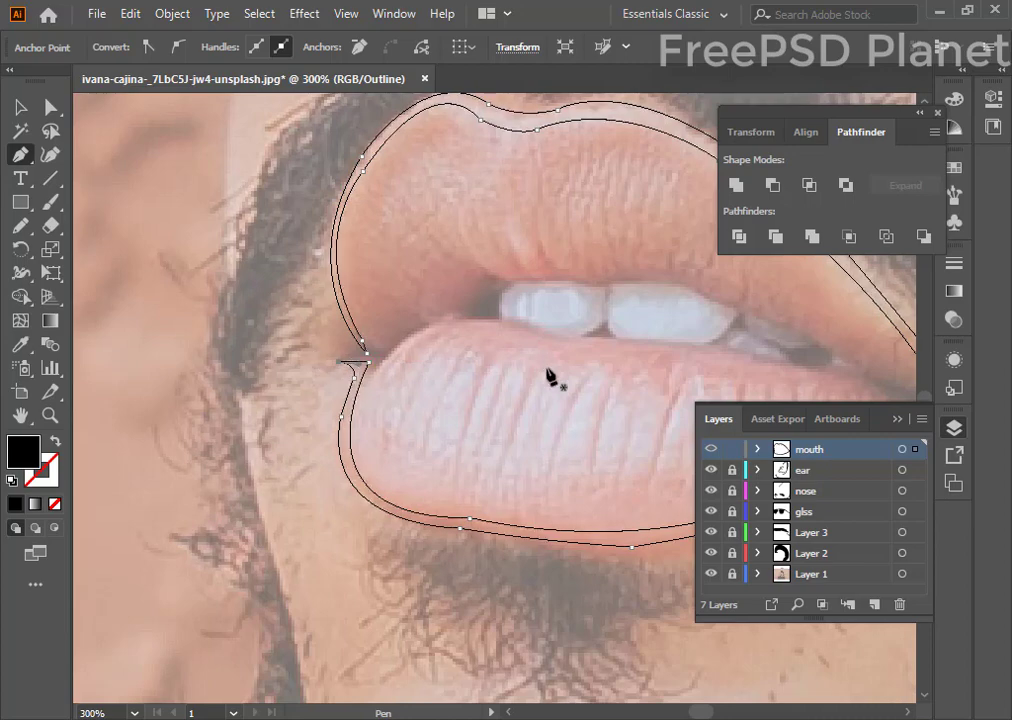
scroll(549, 376, "right", 5)
scroll(348, 382, "right", 2)
scroll(411, 407, "right", 4)
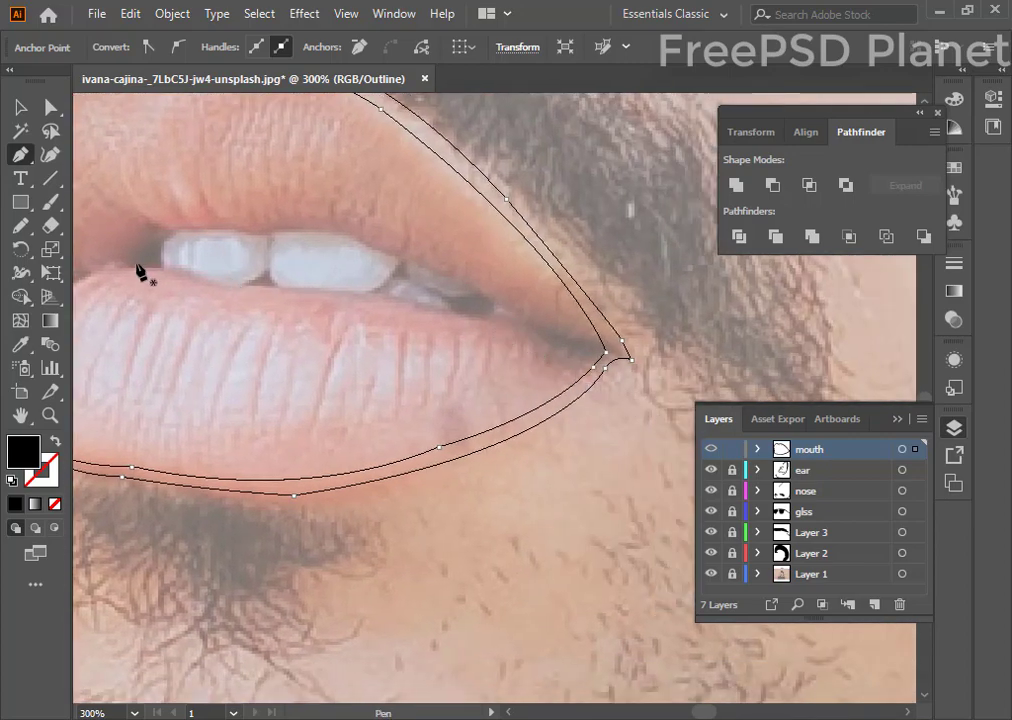
- Close the outer lip outline at the corner and outline the top of the upper teeth
mouse_move(160, 264)
left_mouse_down()
mouse_move(180, 240)
mouse_move(307, 237)
left_mouse_up()
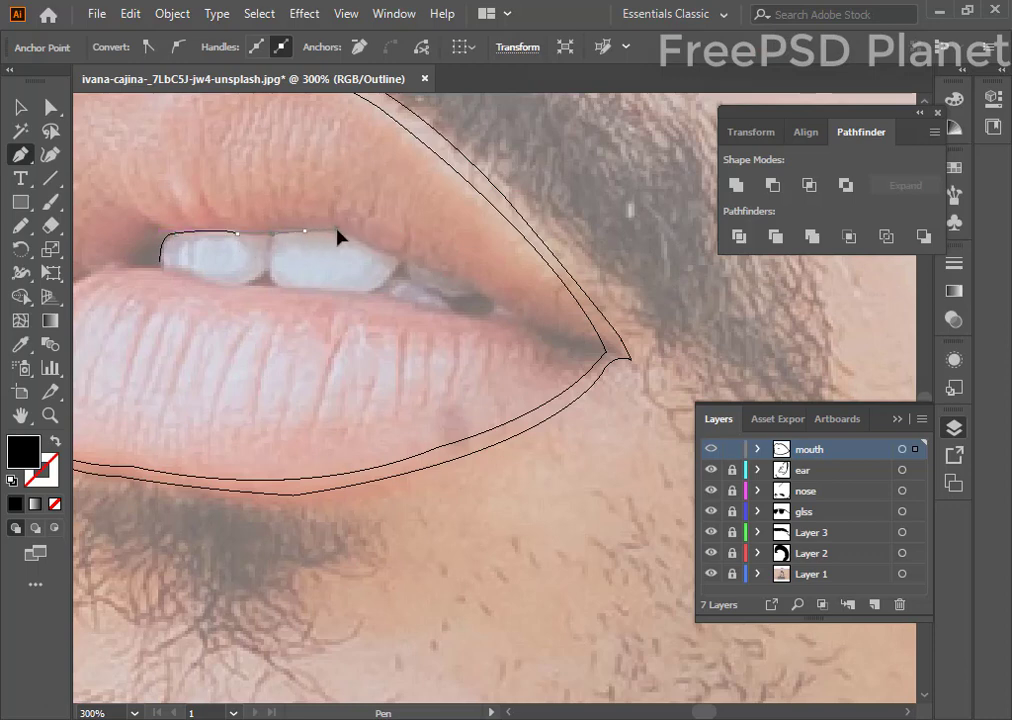
left_click_drag(376, 253, 499, 314)
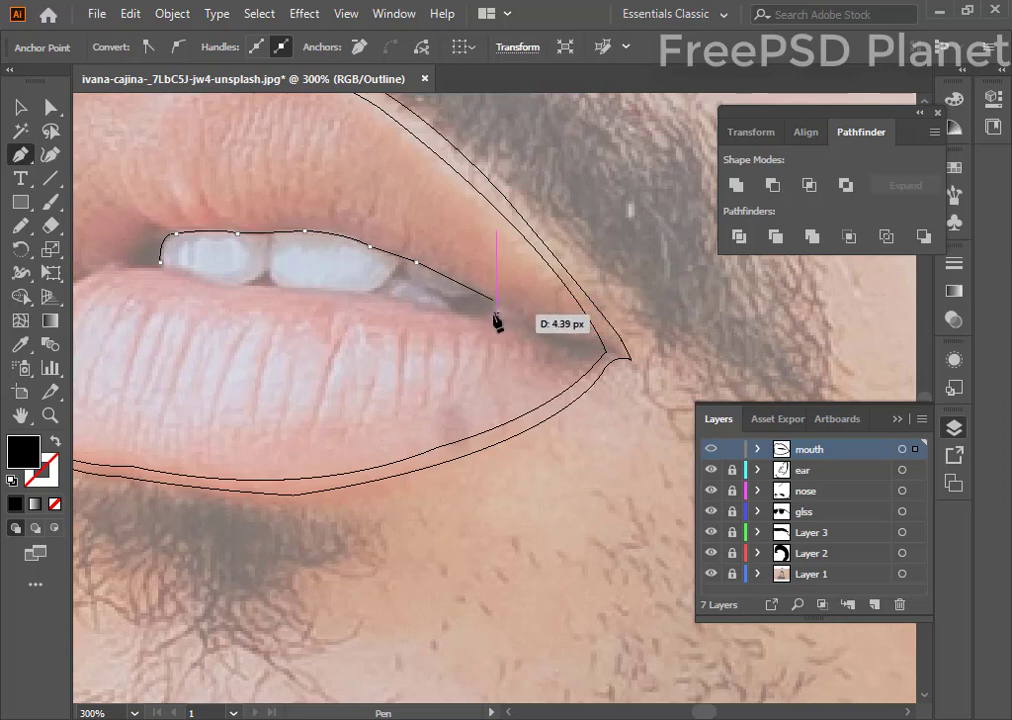
left_click_drag(499, 316, 253, 291)
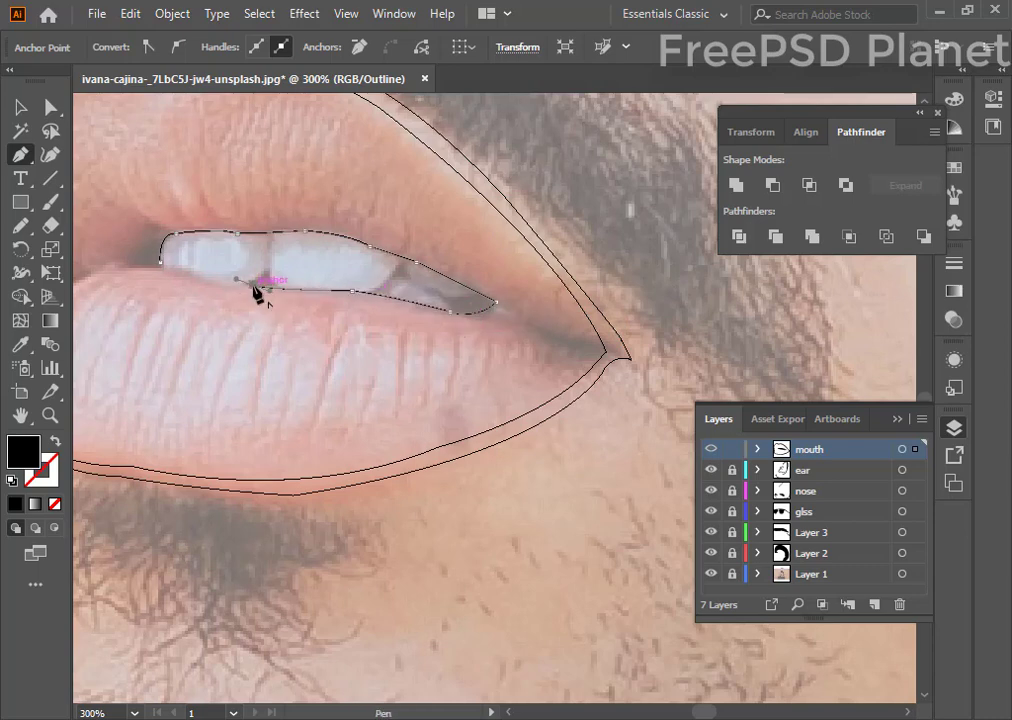
mouse_move(160, 264)
left_mouse_down()
mouse_move(147, 262)
mouse_move(154, 346)
mouse_move(368, 339)
mouse_move(395, 263)
mouse_move(287, 300)
mouse_move(330, 312)
mouse_move(380, 288)
left_mouse_up()
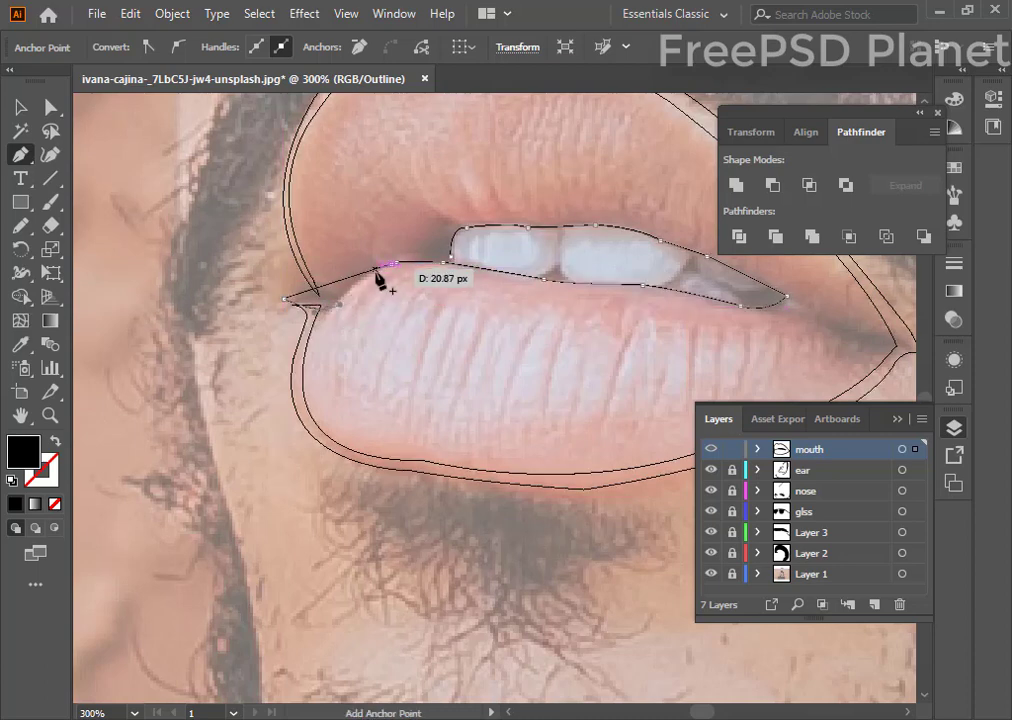
- Trace the lower lip's inner edge across to the right mouth corner
left_click_drag(442, 265, 441, 268)
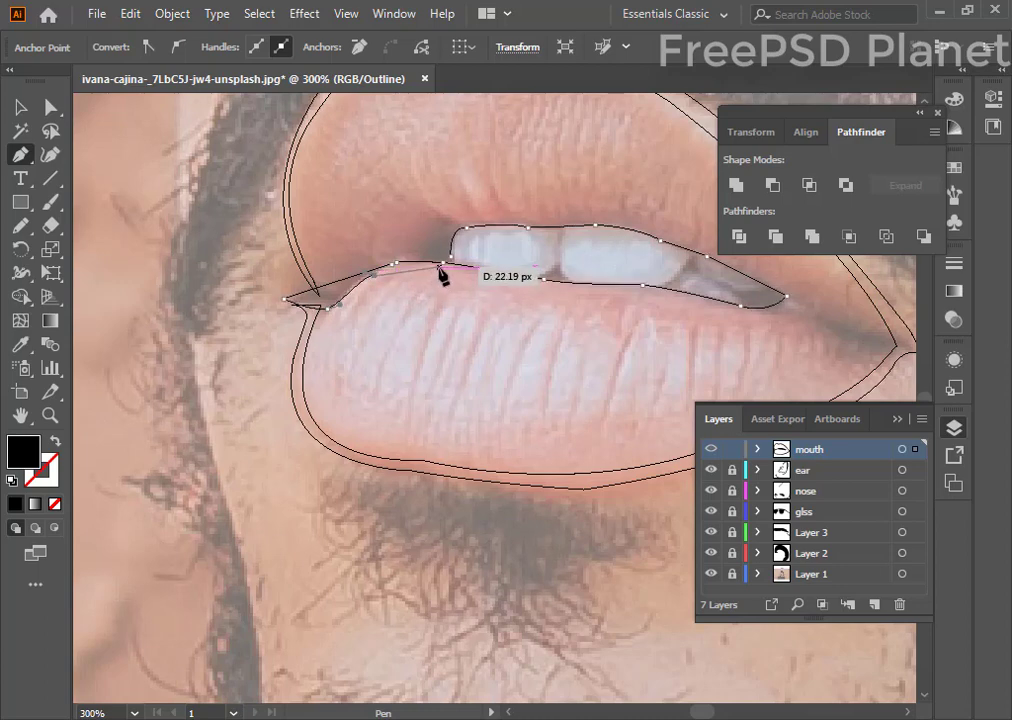
left_click_drag(543, 285, 652, 296)
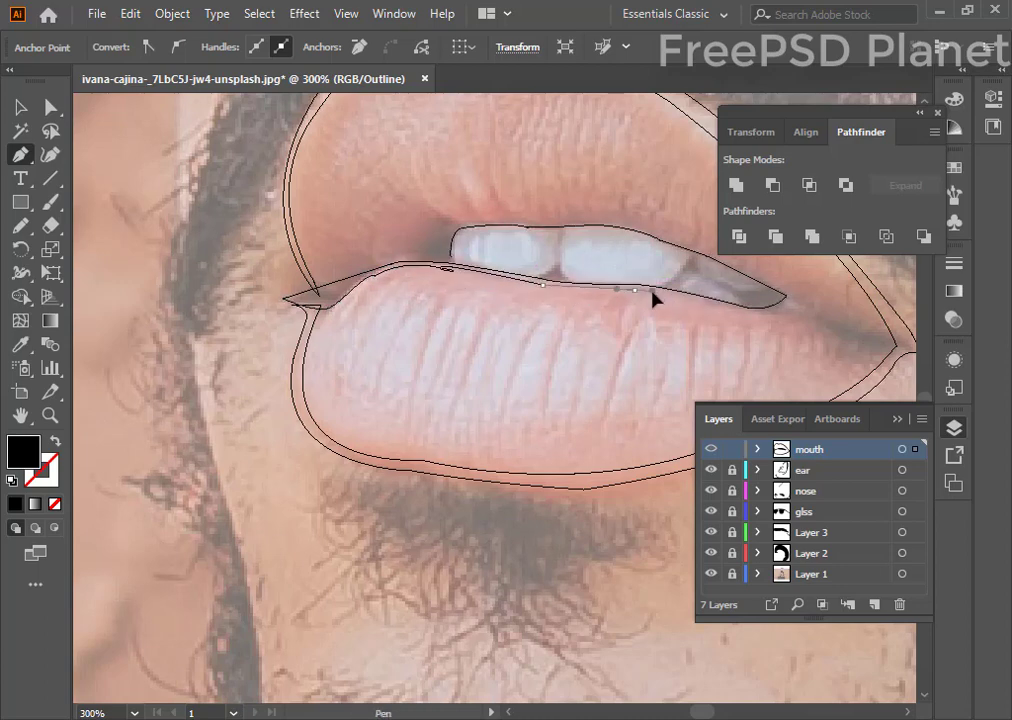
left_click_drag(787, 303, 790, 318)
- Draw a line from the right mouth corner along the upper teeth and nudge a lip anchor
left_click_drag(840, 368, 539, 322)
left_click_drag(598, 298, 584, 309)
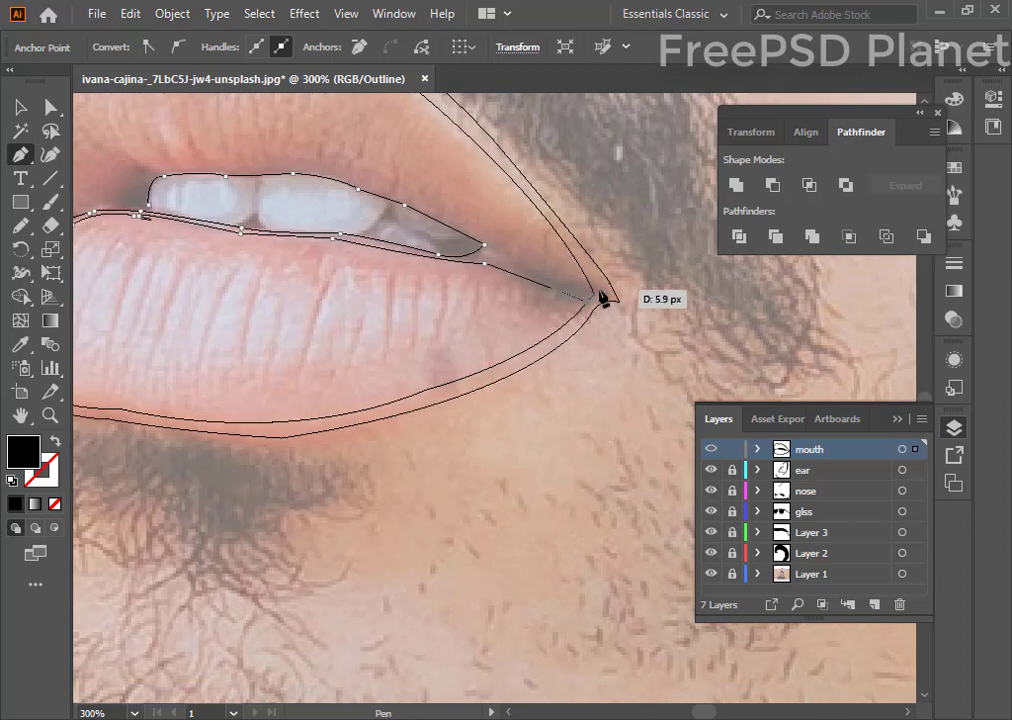
left_click(484, 244)
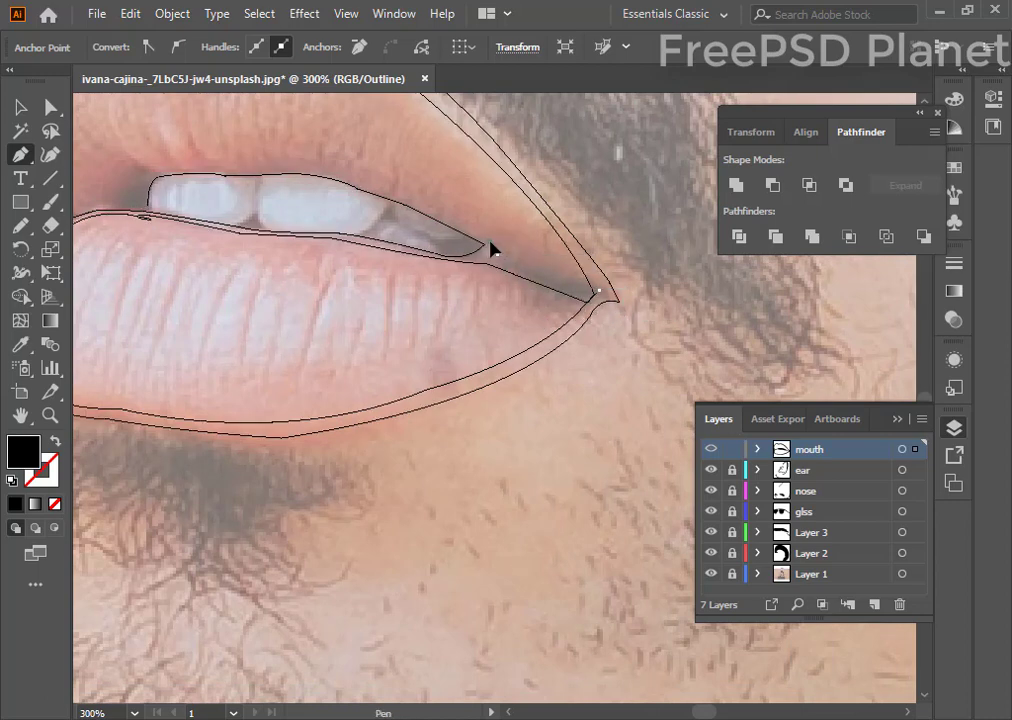
mouse_move(463, 287)
left_mouse_down()
mouse_move(540, 318)
mouse_move(515, 309)
left_mouse_up()
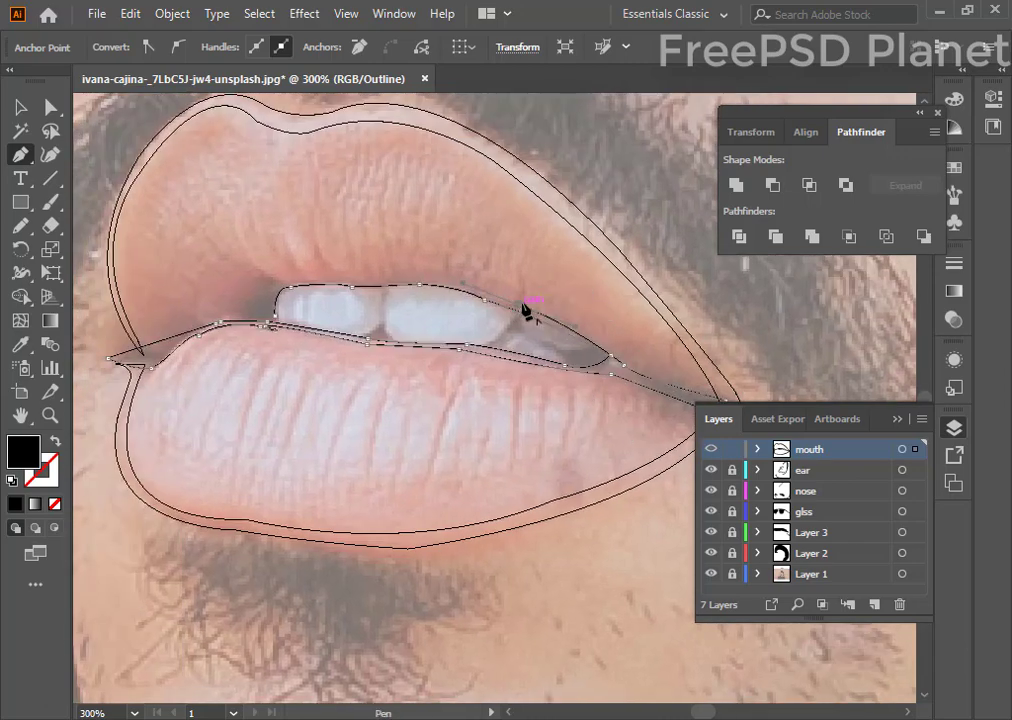
left_click(524, 306)
mouse_move(395, 280)
left_mouse_down()
mouse_move(409, 283)
mouse_move(258, 290)
mouse_move(237, 332)
left_mouse_up()
left_click(275, 286)
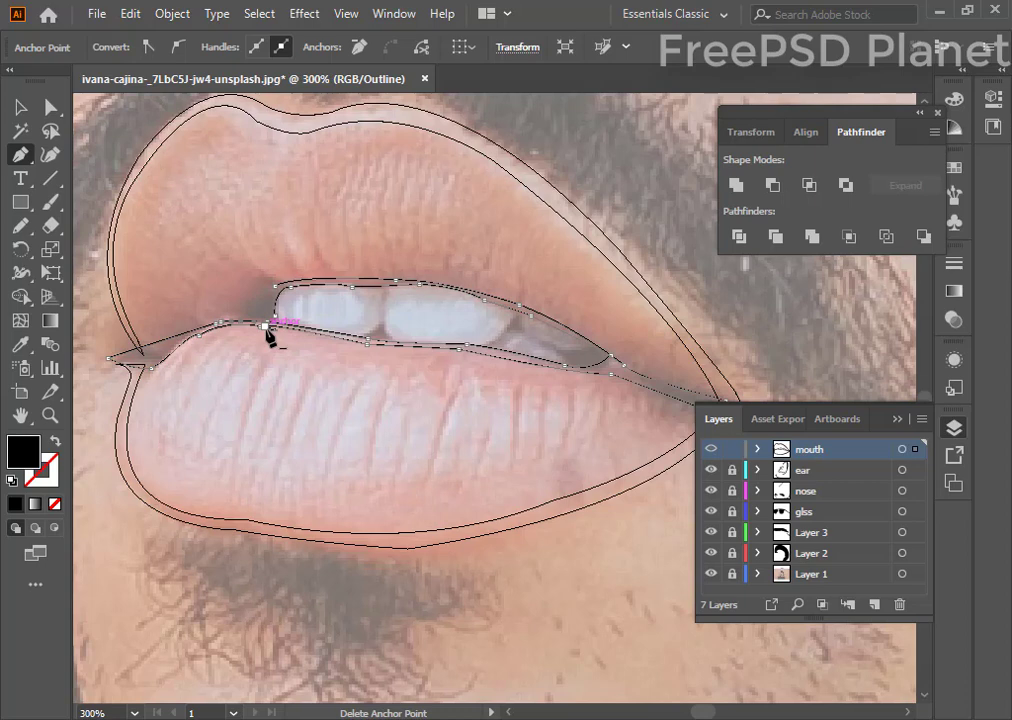
mouse_move(265, 327)
left_mouse_down()
mouse_move(255, 320)
mouse_move(279, 315)
left_mouse_up()
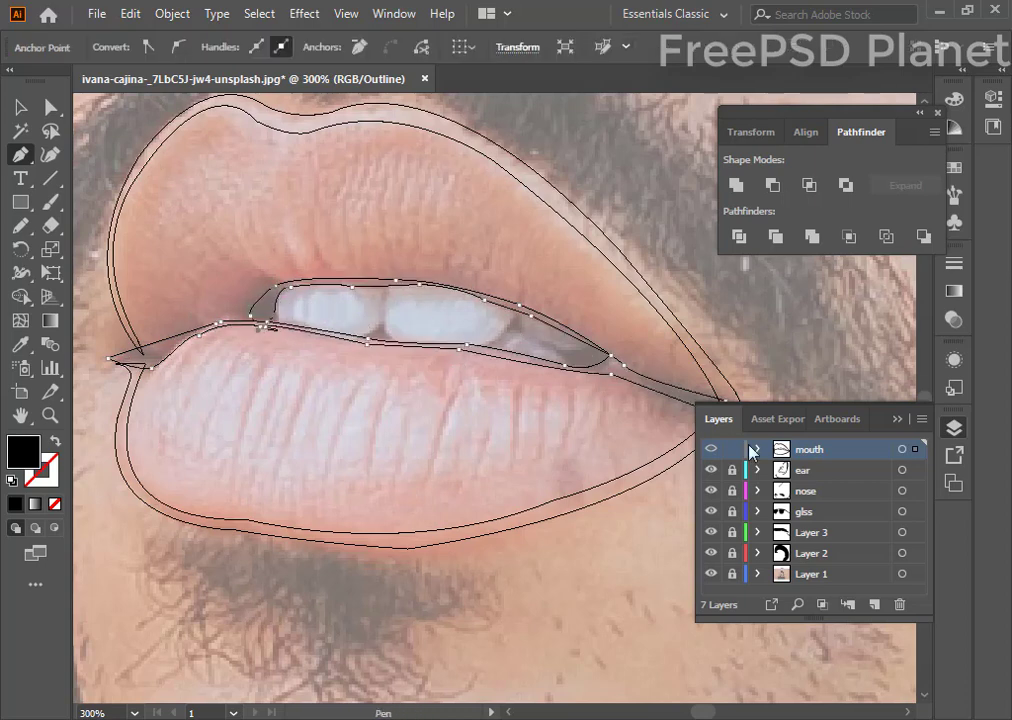
- Leave Outline view and draw three thin tapered crease slivers on the lower lip
key("ctrl+y")
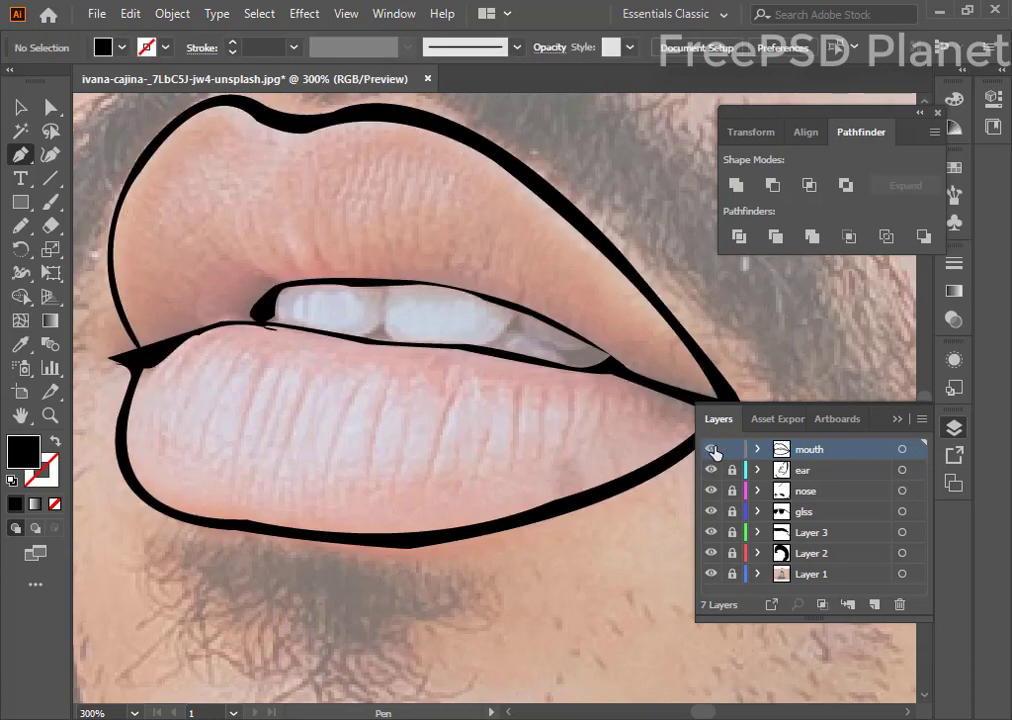
left_click(265, 370)
left_click_drag(240, 461, 240, 482)
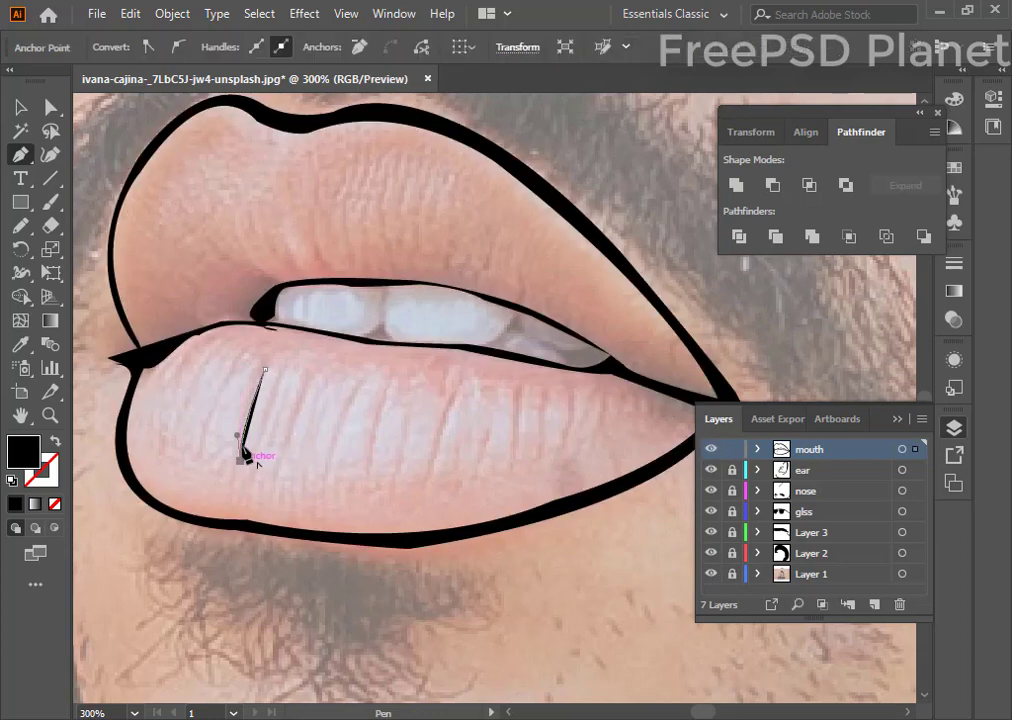
left_click(290, 353, "ctrl")
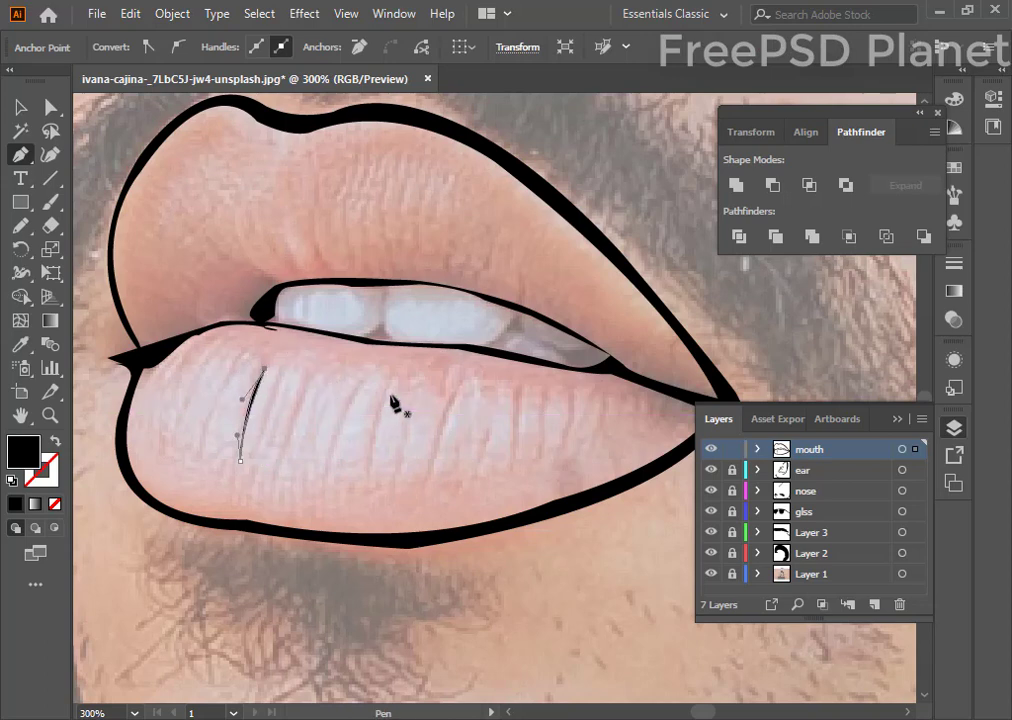
left_click(387, 395)
left_click_drag(371, 462, 371, 483)
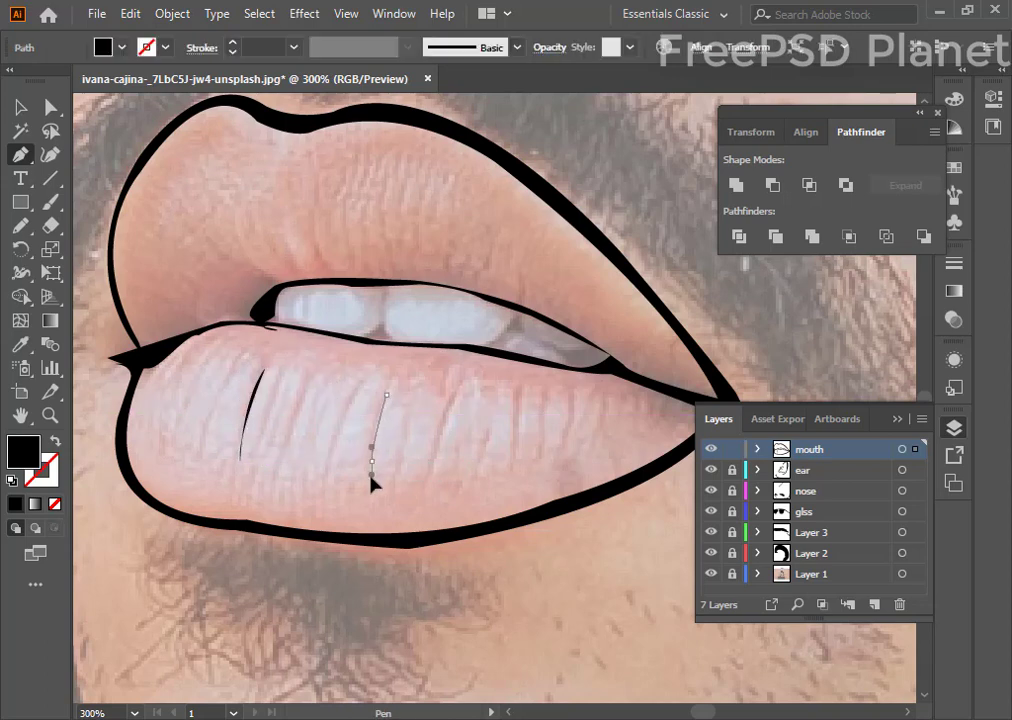
left_click(387, 395)
left_click(453, 387)
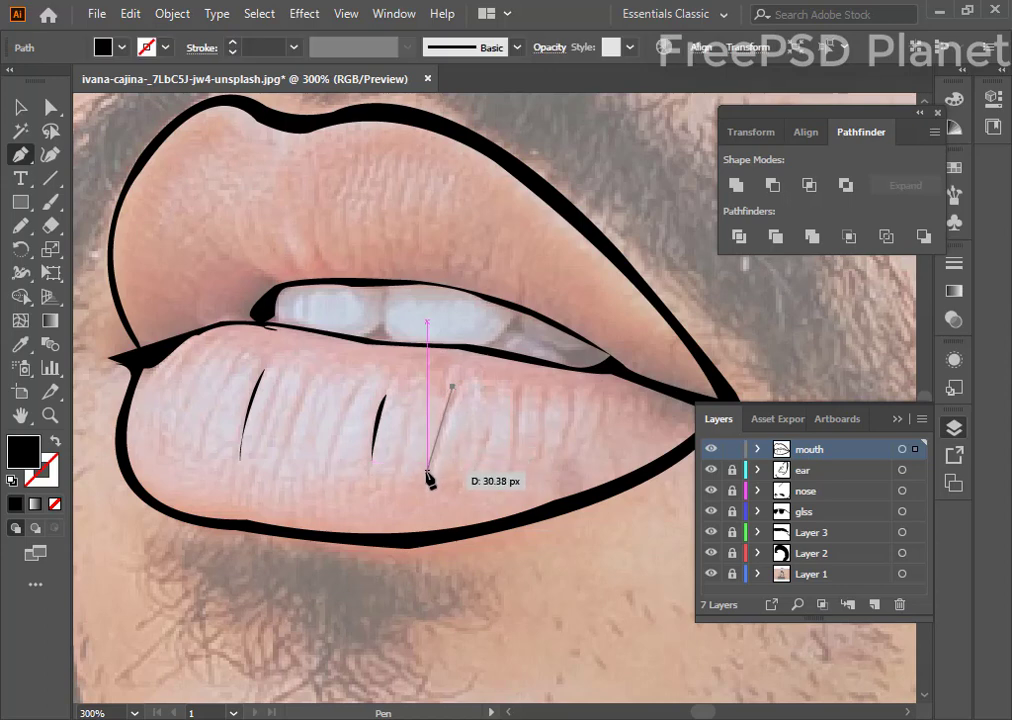
left_click_drag(427, 470, 434, 484)
left_click(453, 388)
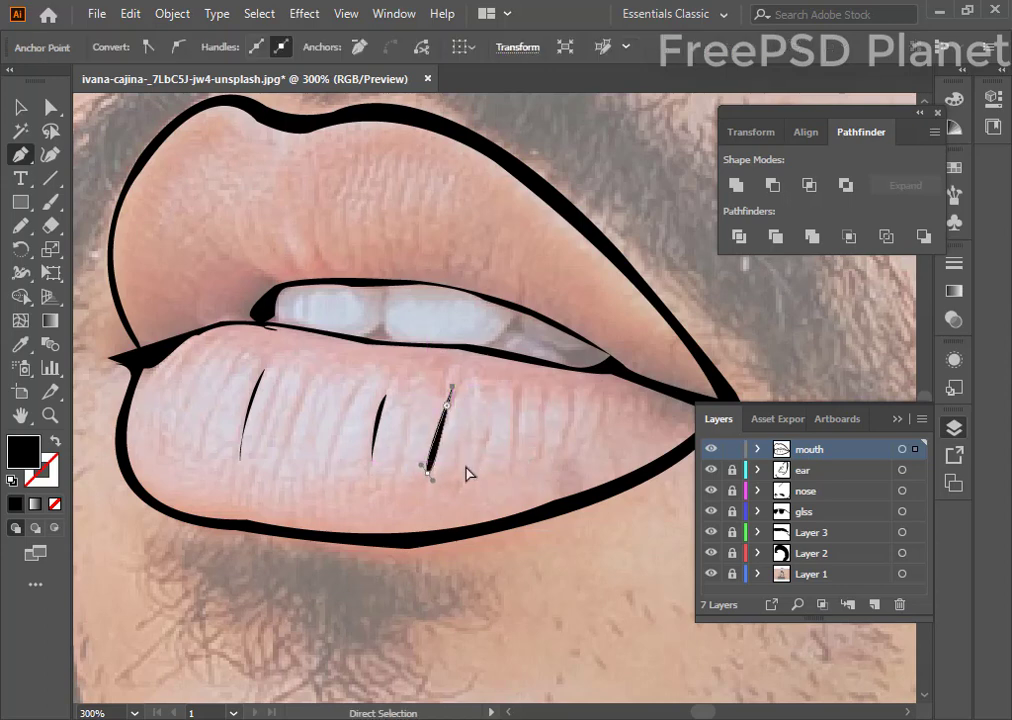
- Close the third crease and add more creases across the lower lip, including its right side
left_click(424, 469)
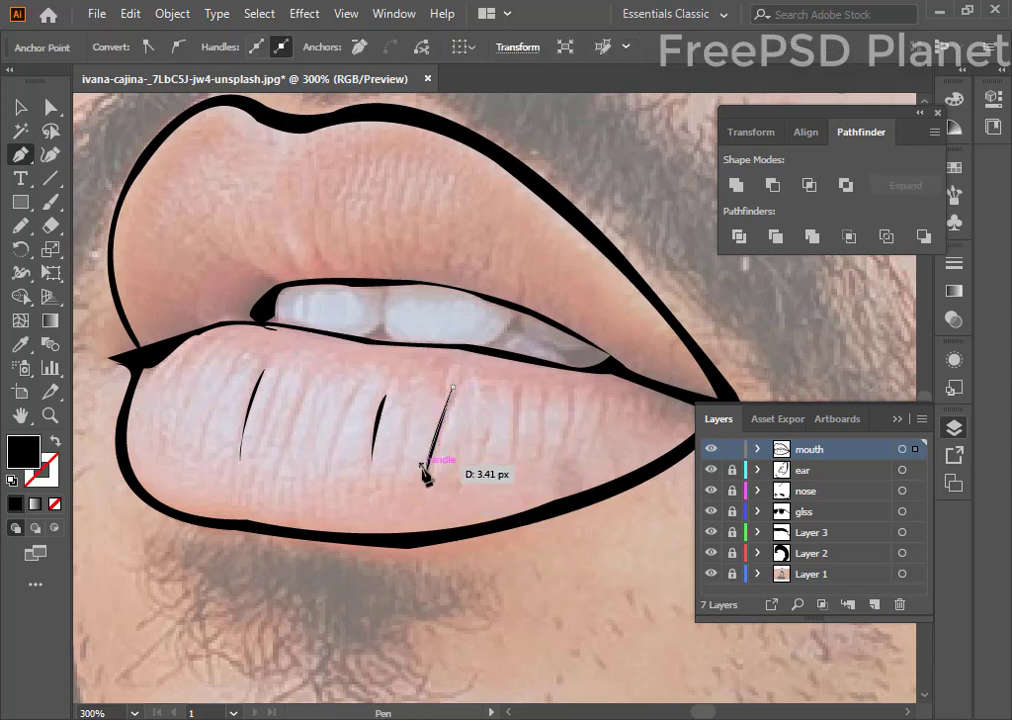
left_click(453, 387)
left_click(331, 471)
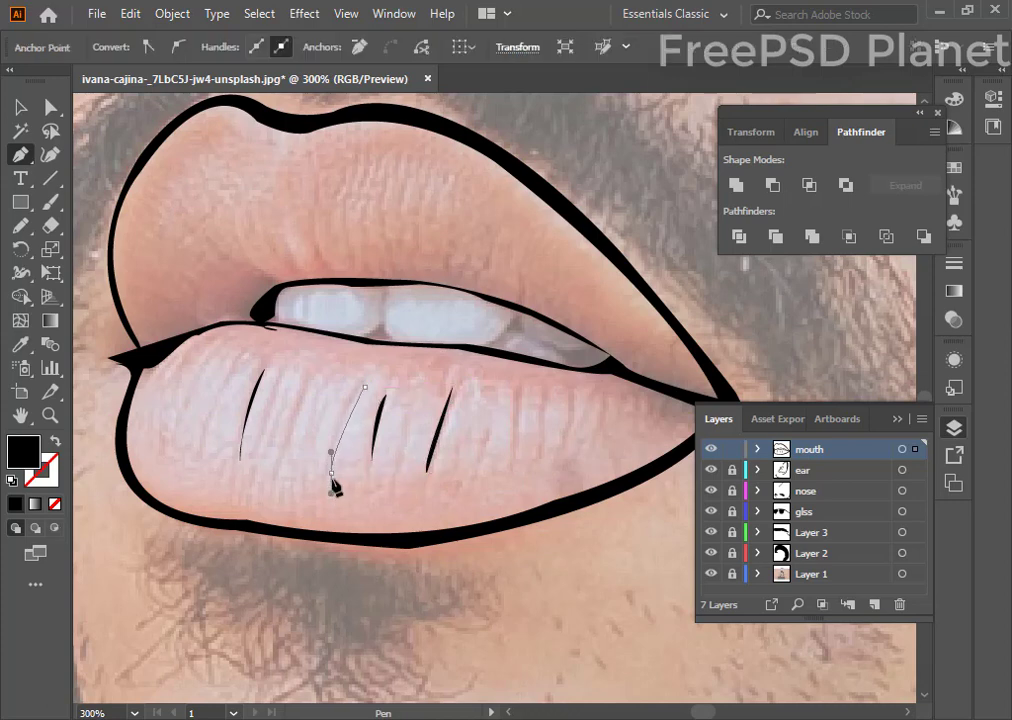
left_click_drag(364, 388, 393, 379)
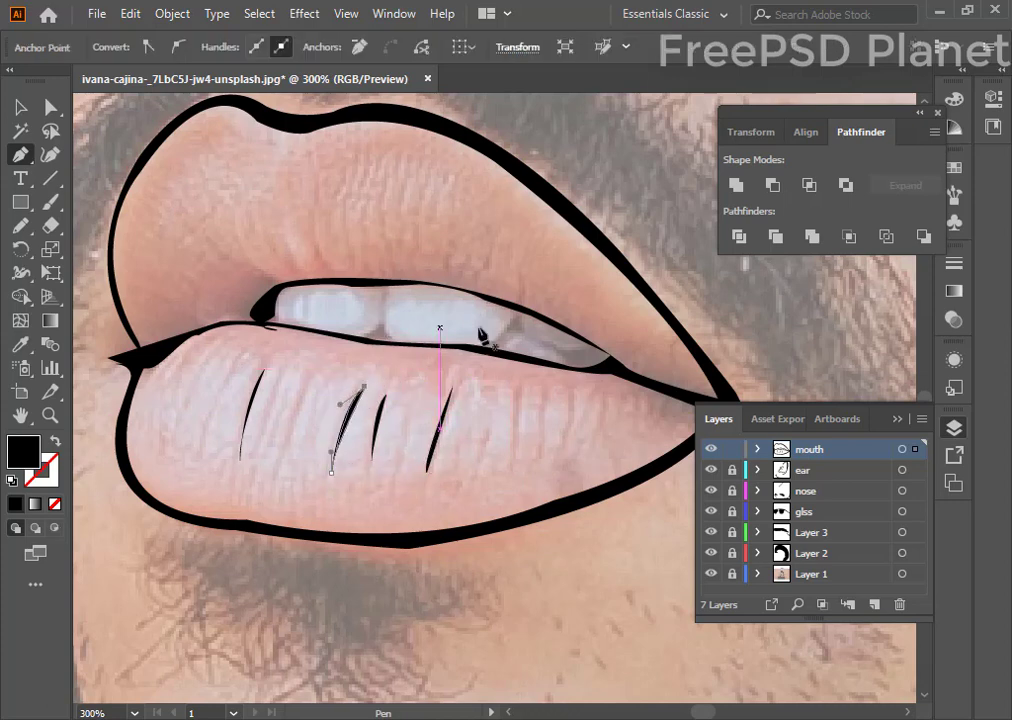
key("space")
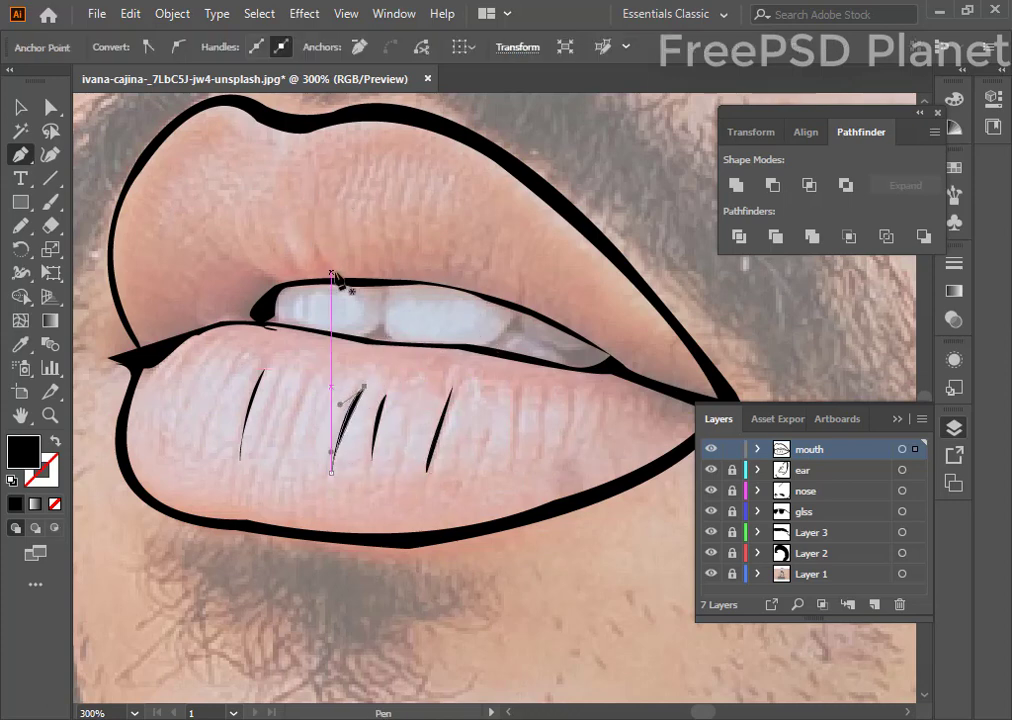
left_click(513, 471)
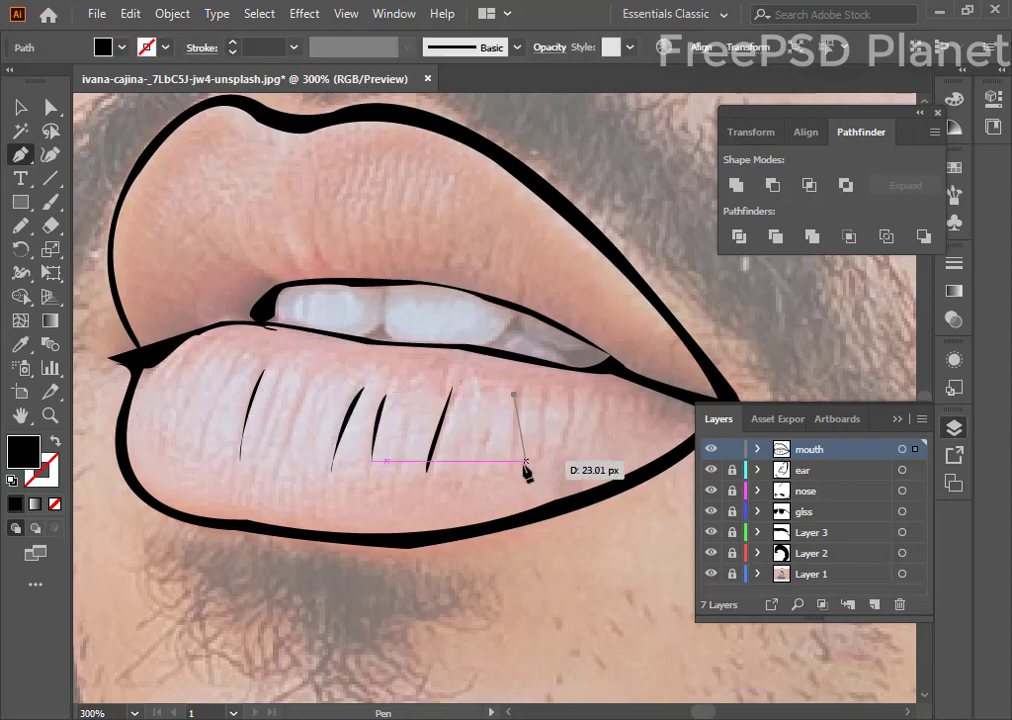
left_click(513, 395)
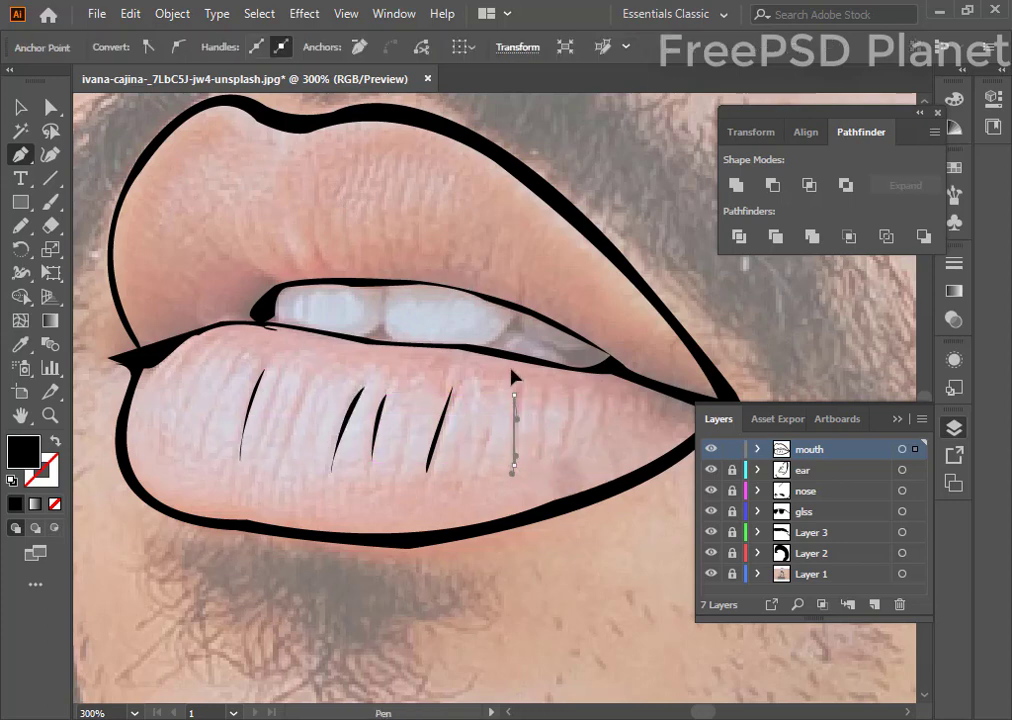
left_click(516, 430, "ctrl")
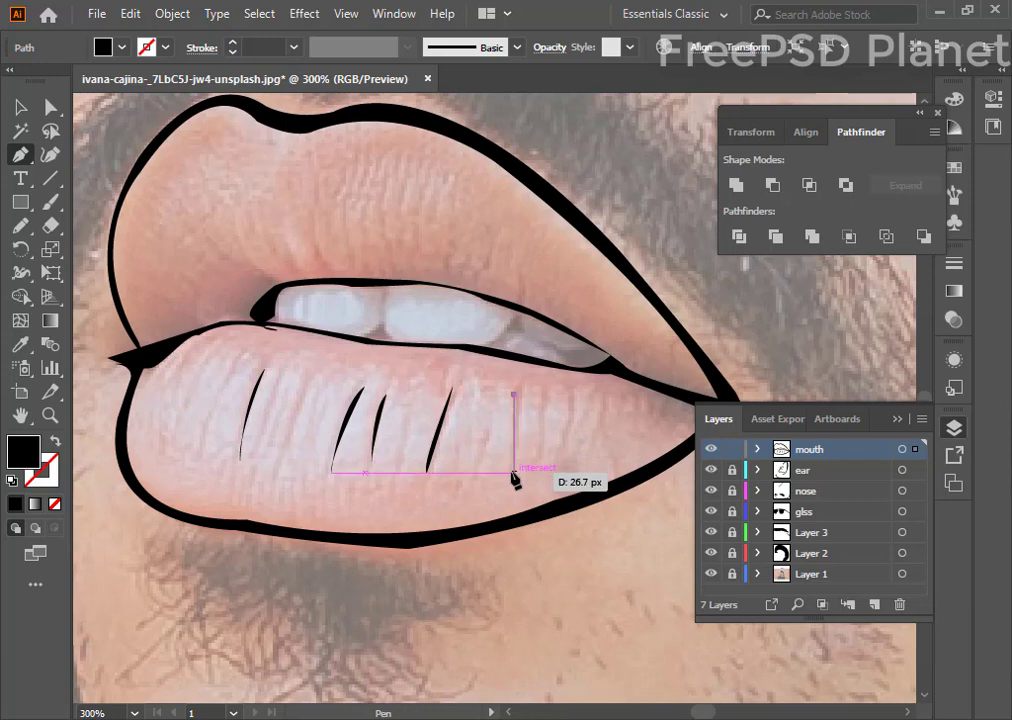
left_click(513, 395)
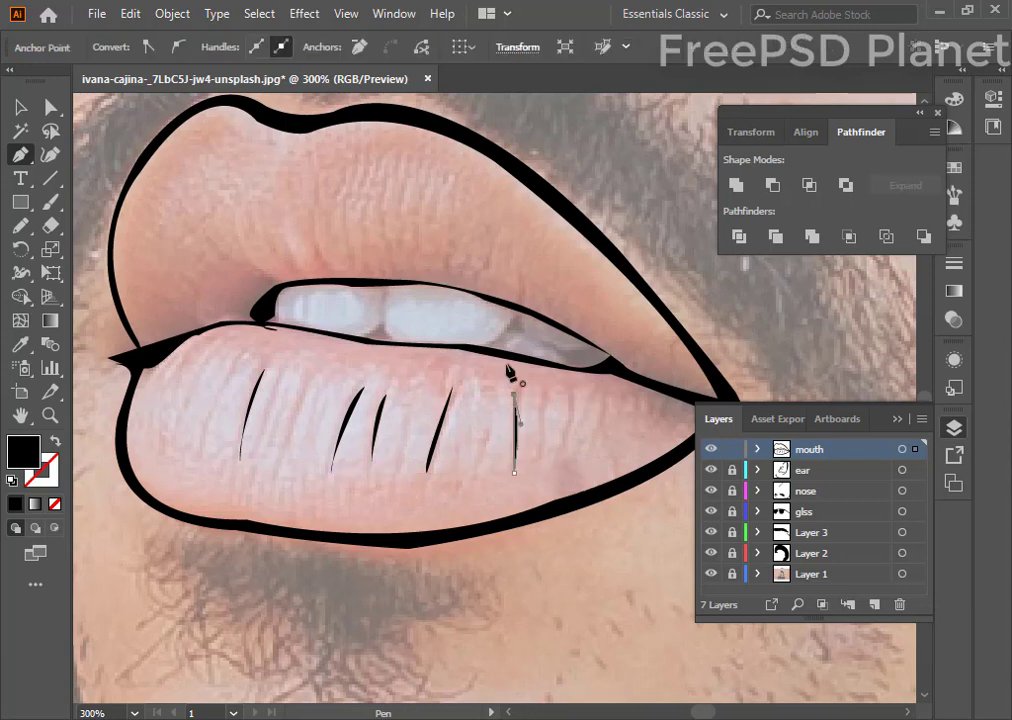
left_click(379, 428)
- Toggle Layer 1's reference photo off and on to check the line art, leaving it visible
key("ctrl+minus")
key("ctrl+minus")
key("ctrl+minus")
key("ctrl+minus")
key("ctrl+minus")
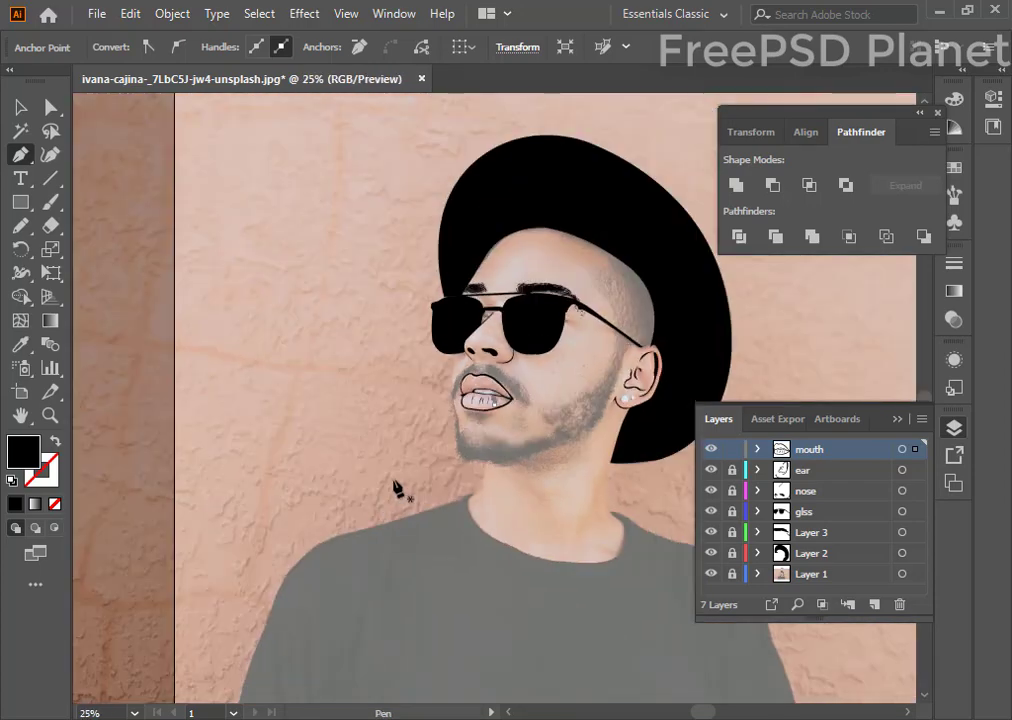
left_click(711, 577)
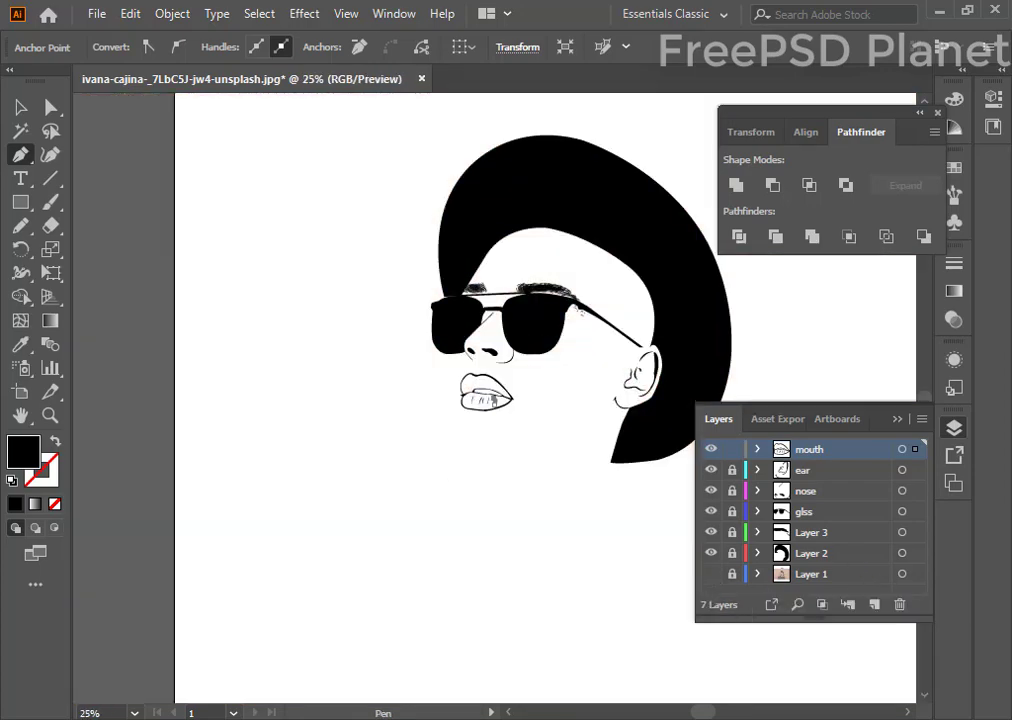
key("v")
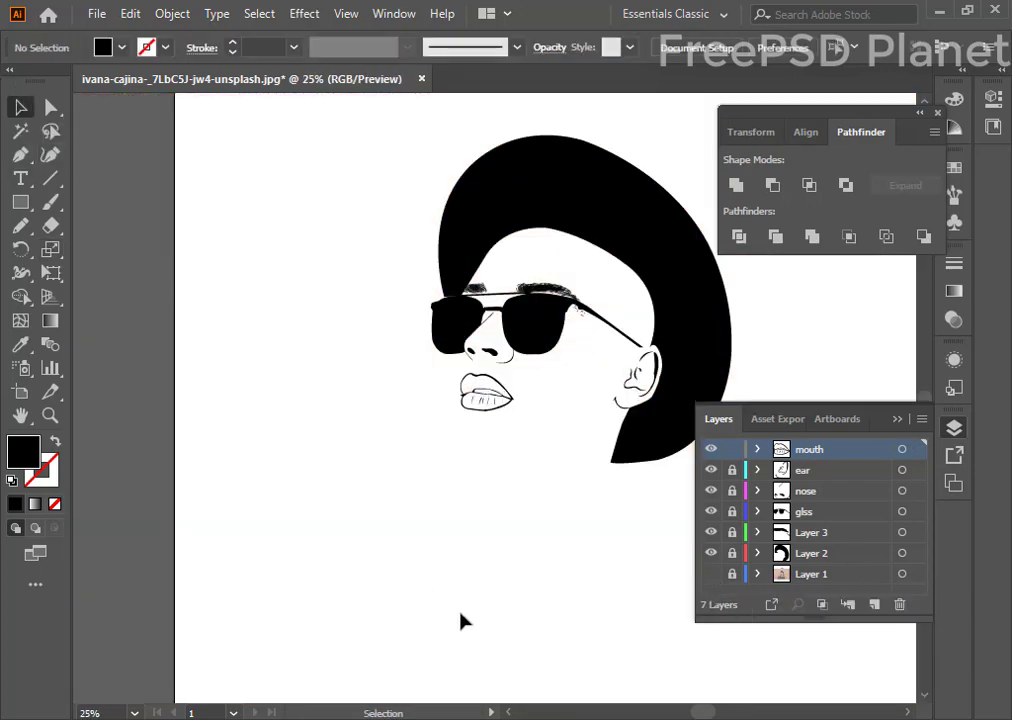
left_click(713, 576)
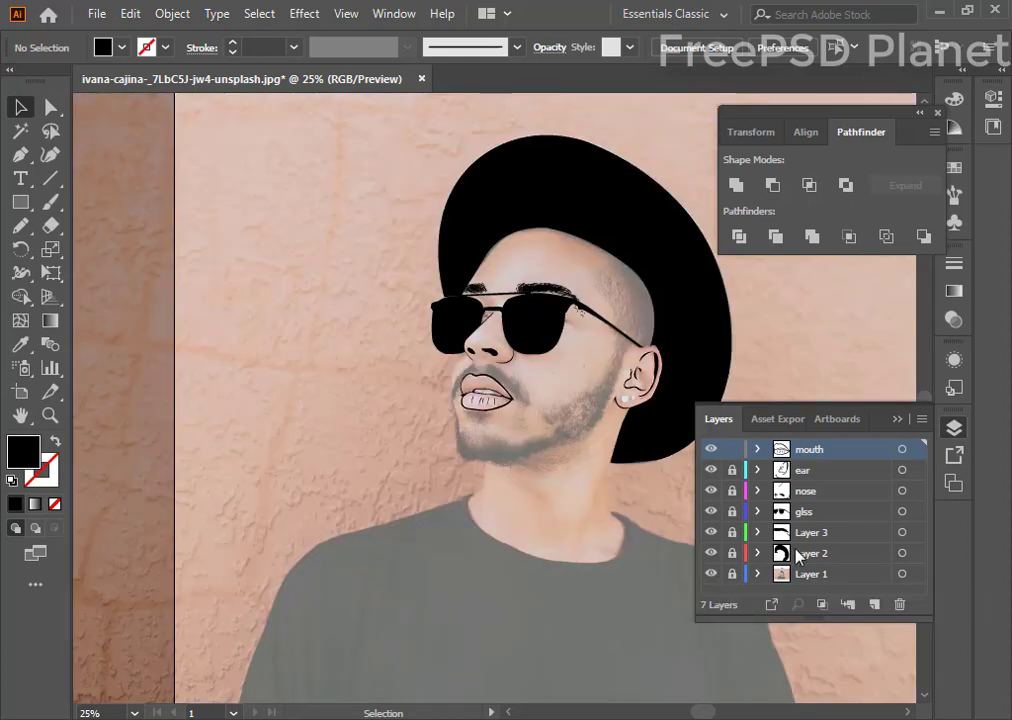
left_click(813, 576)
left_click(711, 575)
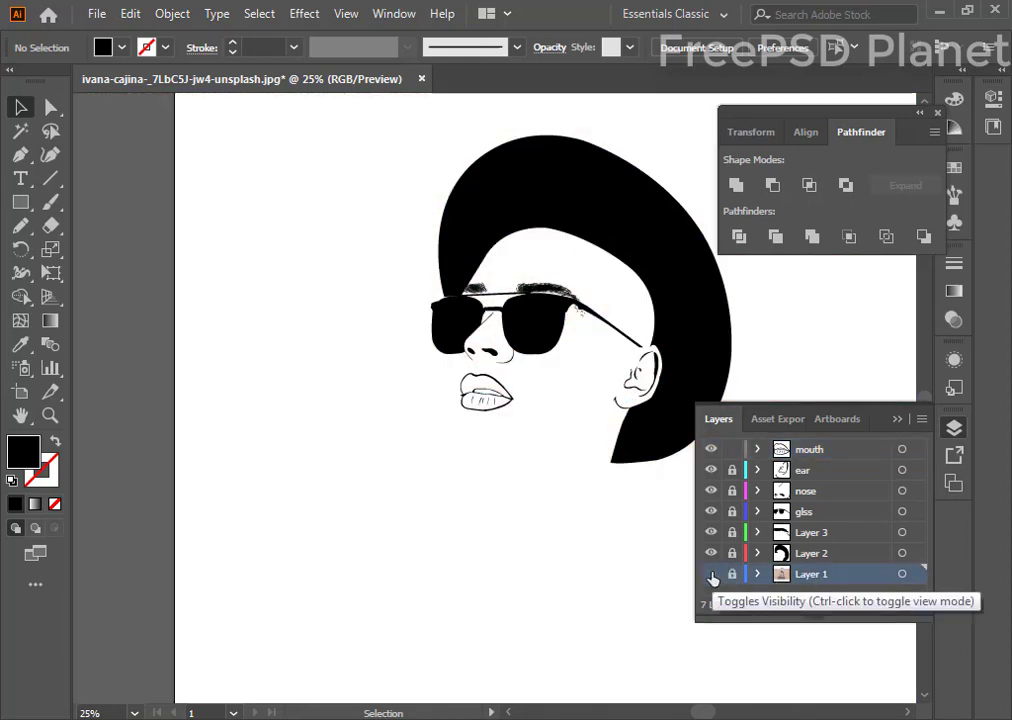
left_click(711, 575)
left_click(711, 575)
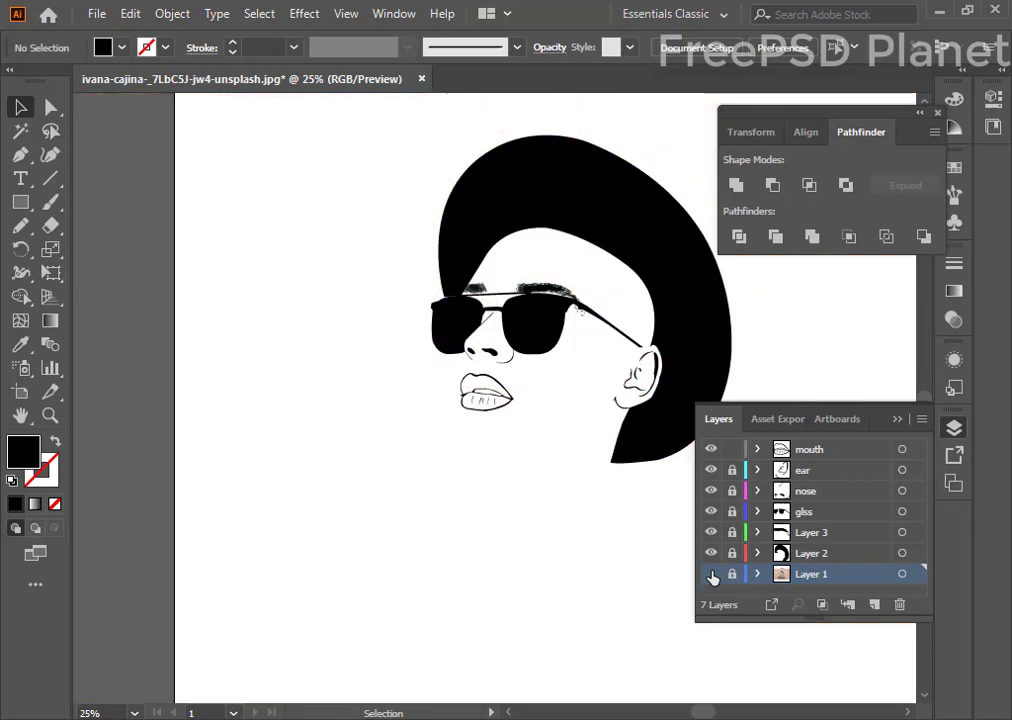
left_click(711, 575)
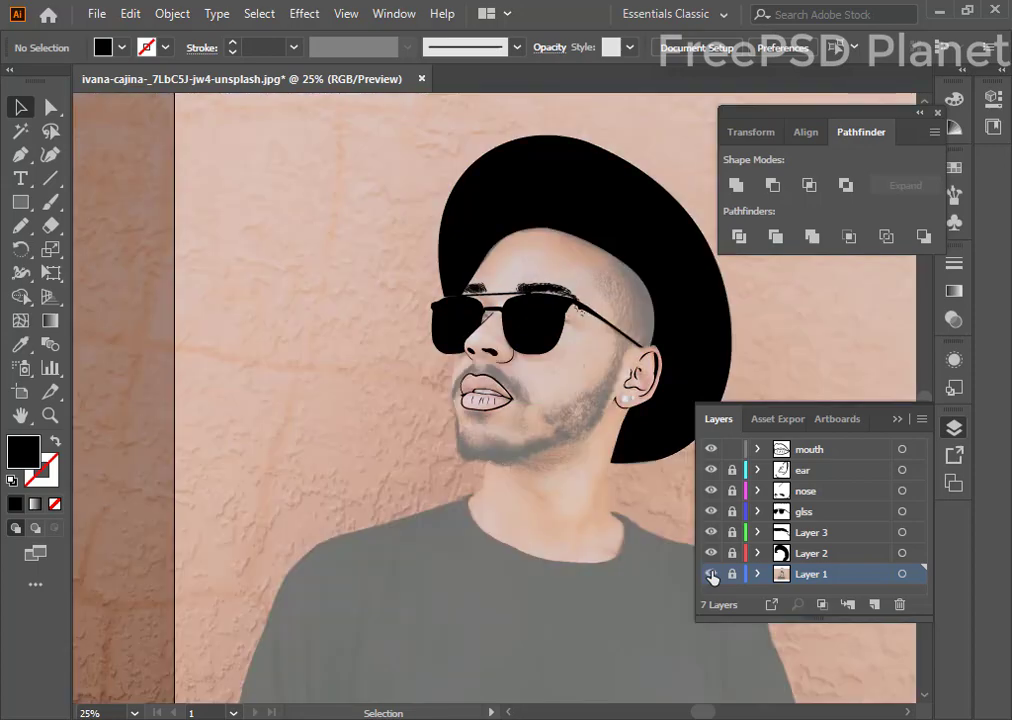
key("ctrl+plus")
key("ctrl+plus")
key("ctrl+plus")
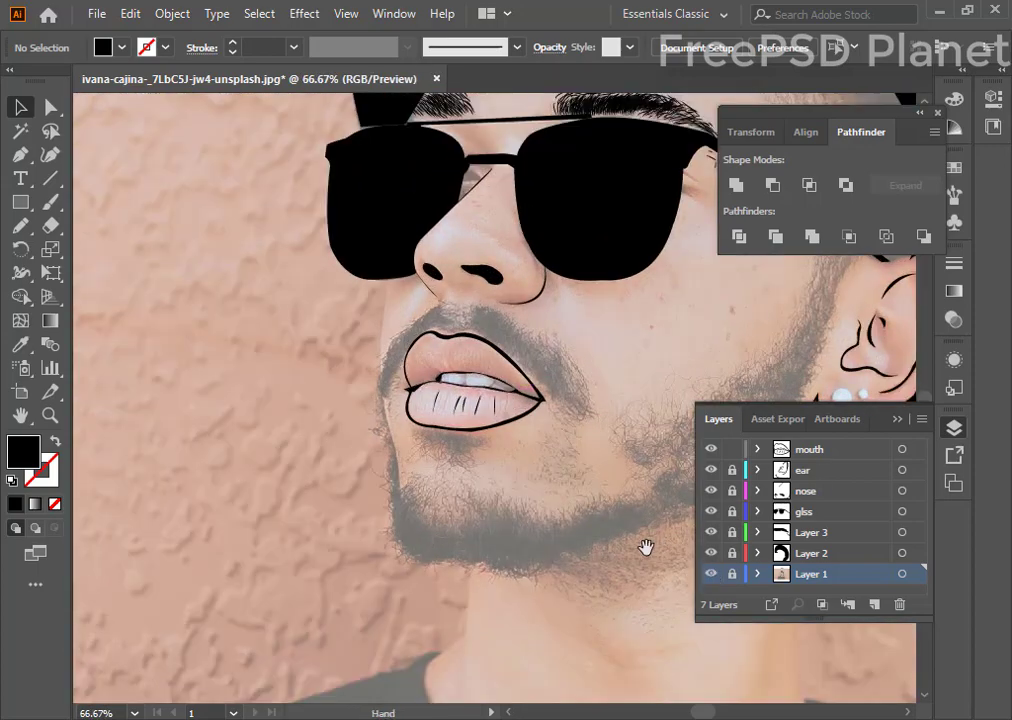
left_click_drag(645, 547, 282, 319)
- On a new layer, trace from the hat edge down the neck's right side, along the collar, up the left neck
left_click(20, 153)
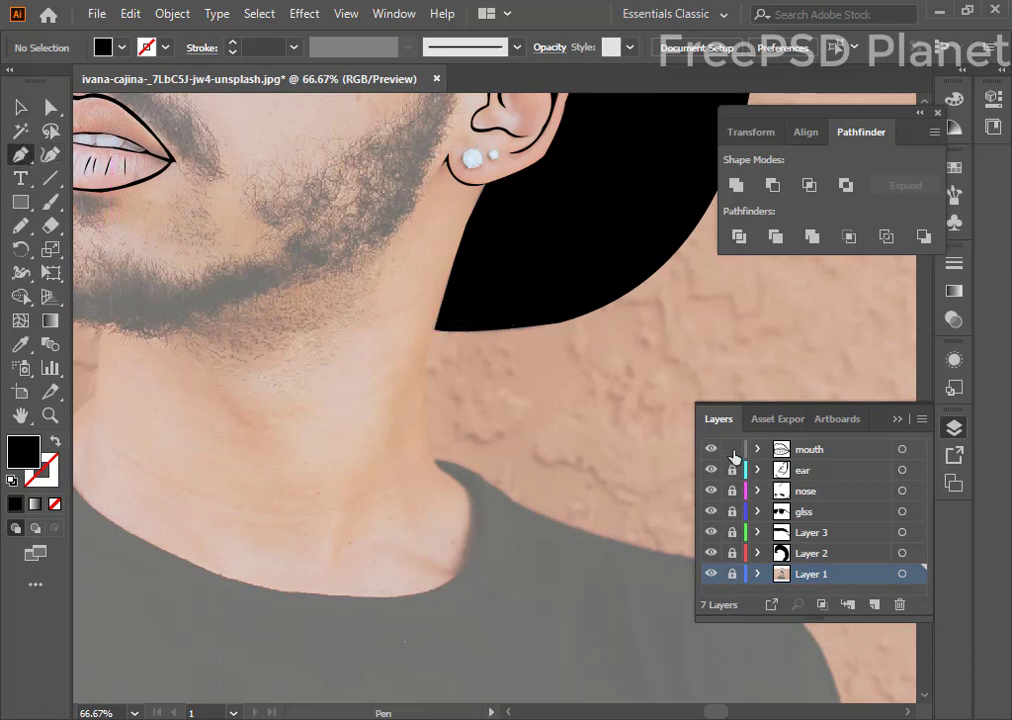
left_click(876, 605)
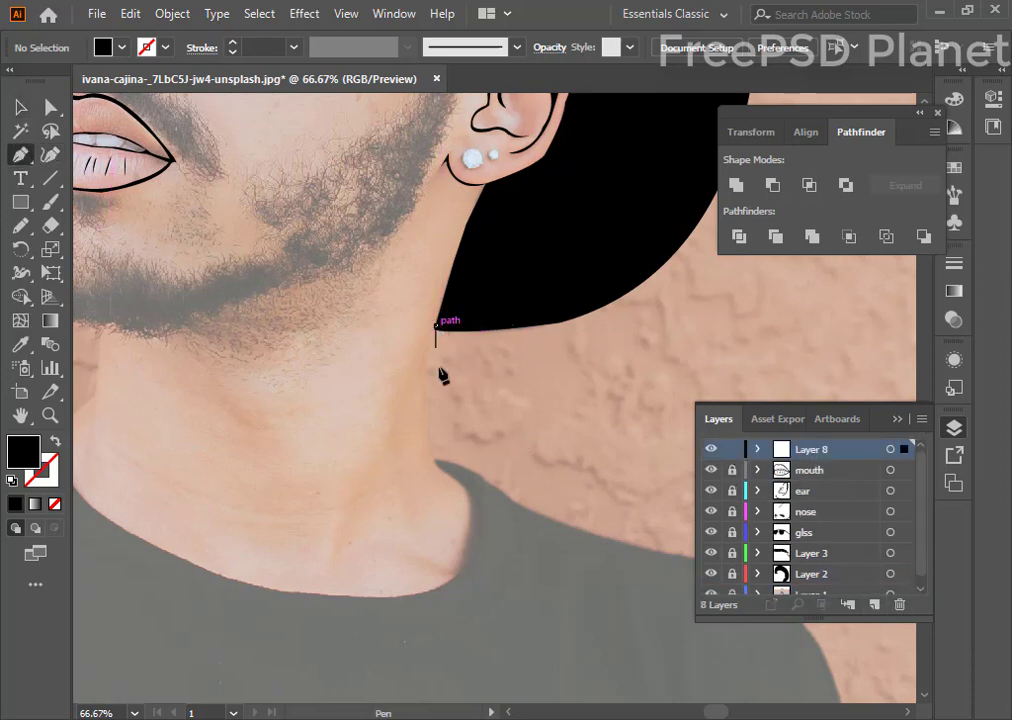
left_click(436, 325)
left_click_drag(436, 448, 465, 490)
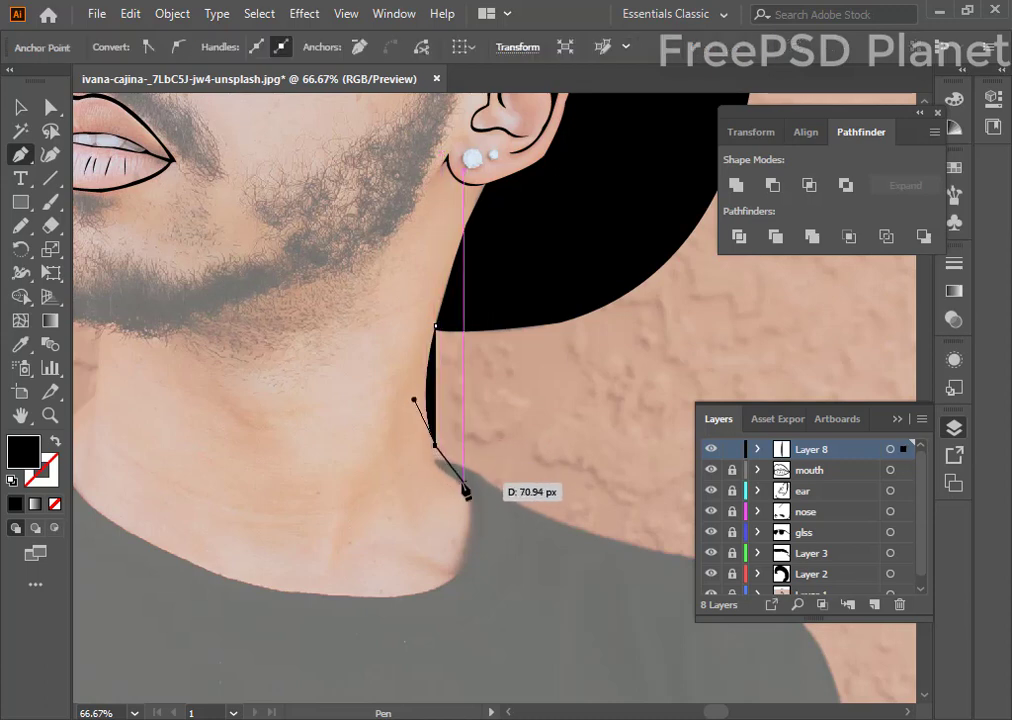
mouse_move(463, 483)
left_mouse_down()
mouse_move(434, 599)
mouse_move(361, 591)
mouse_move(630, 592)
left_mouse_up()
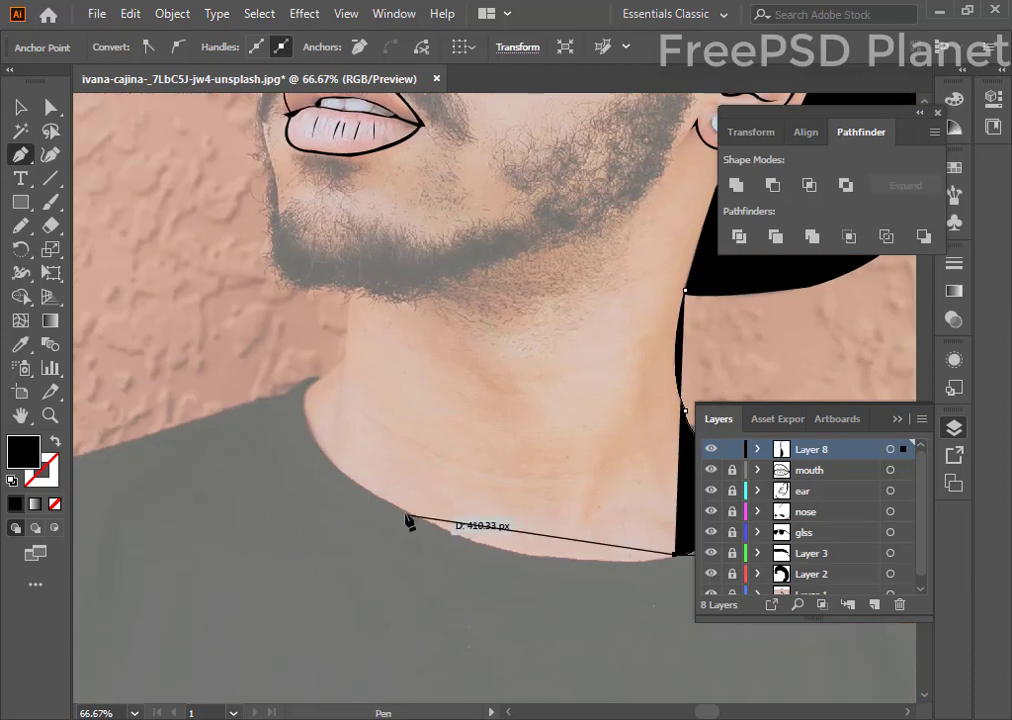
left_click_drag(395, 506, 245, 425)
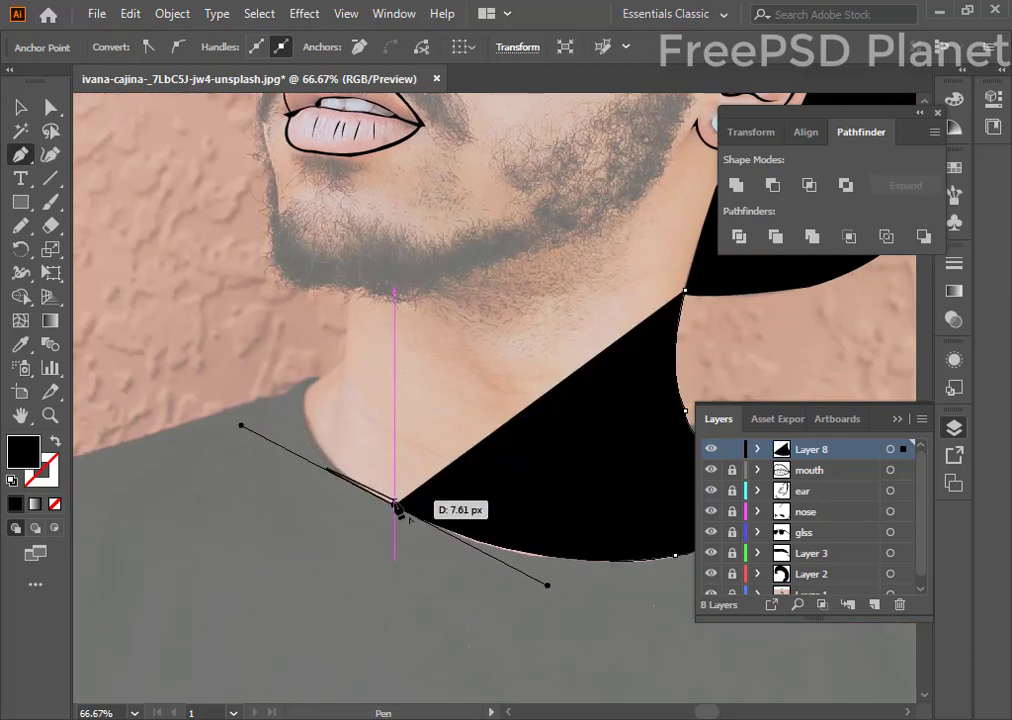
mouse_move(314, 383)
left_mouse_down()
mouse_move(363, 303)
mouse_move(375, 327)
mouse_move(339, 384)
mouse_move(364, 322)
mouse_move(358, 352)
mouse_move(346, 345)
left_mouse_up()
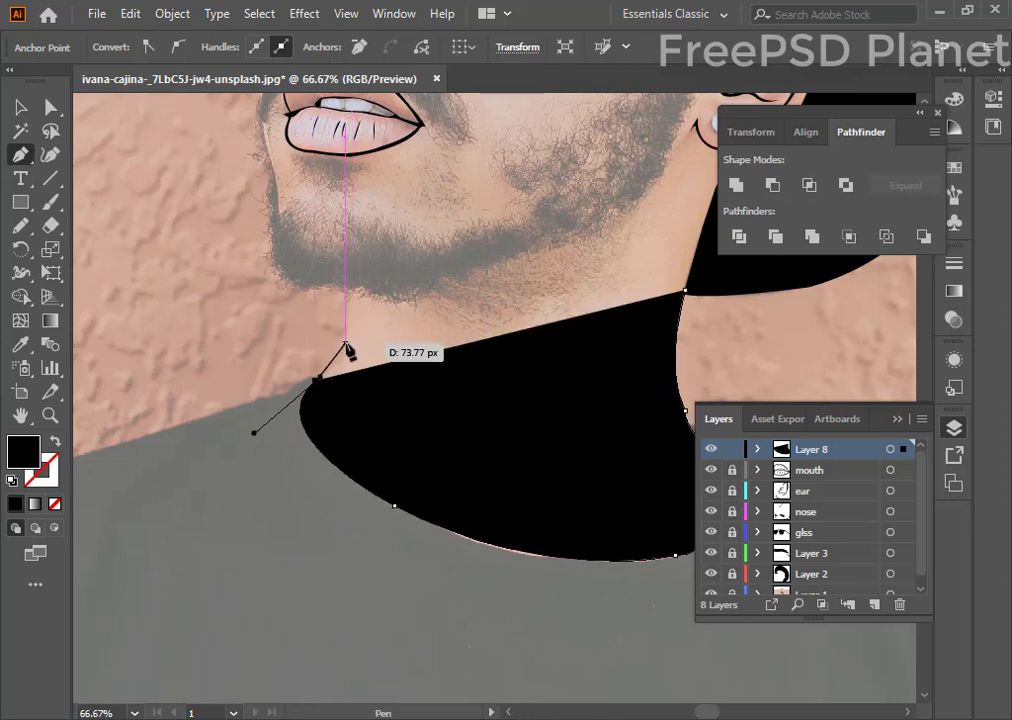
left_click(346, 344)
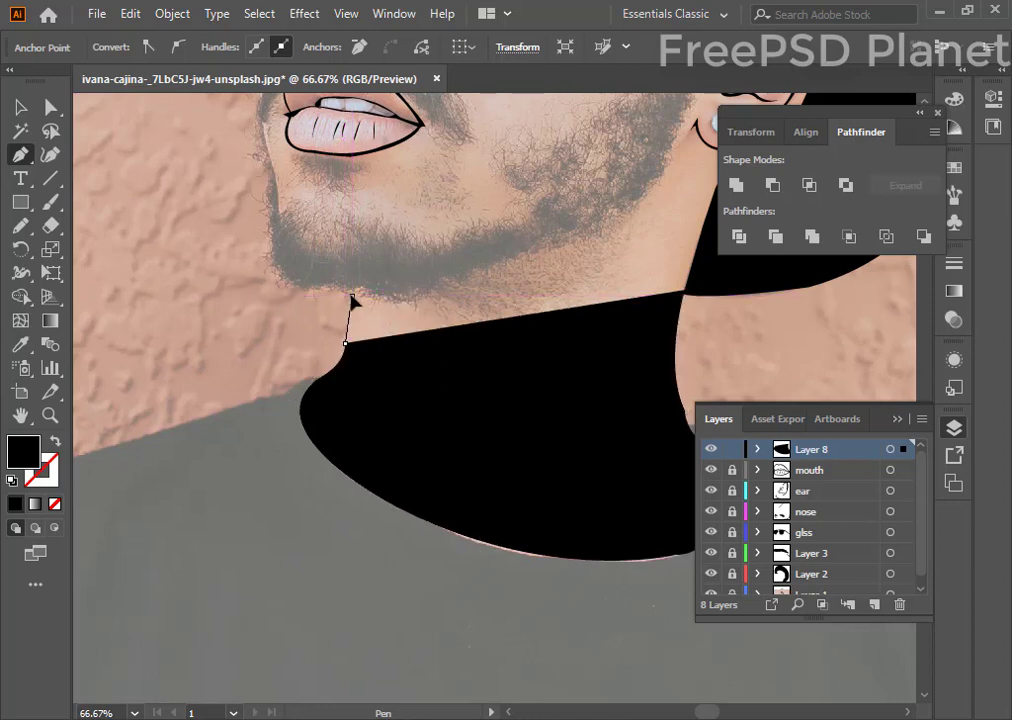
mouse_move(352, 300)
left_mouse_down()
mouse_move(339, 355)
mouse_move(347, 352)
mouse_move(298, 387)
left_mouse_up()
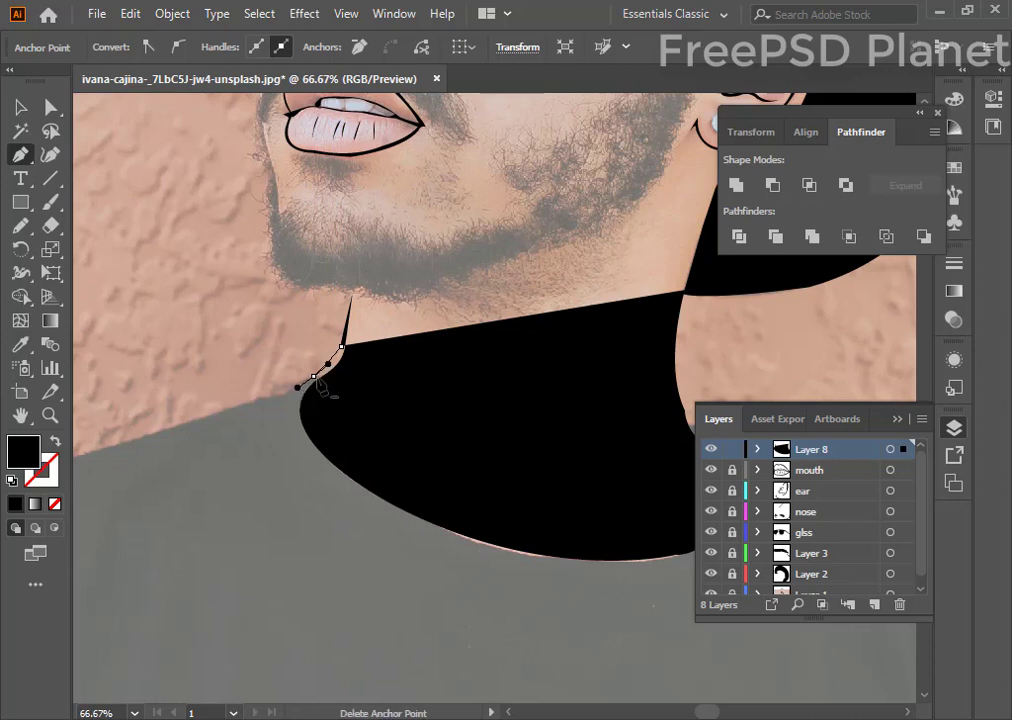
- Continue the outline down the left neck, along the collar and around its right corner
mouse_move(315, 454)
left_mouse_down()
mouse_move(349, 492)
mouse_move(325, 452)
mouse_move(486, 610)
mouse_move(278, 492)
mouse_move(294, 461)
mouse_move(413, 466)
left_mouse_up()
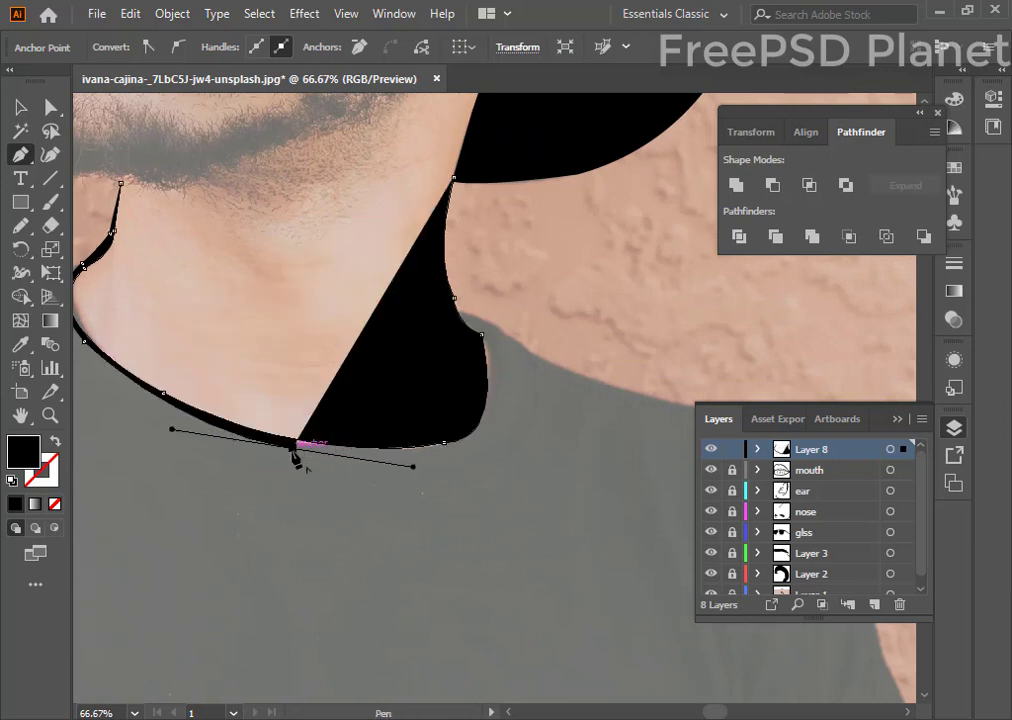
left_click(296, 444)
left_click(470, 441)
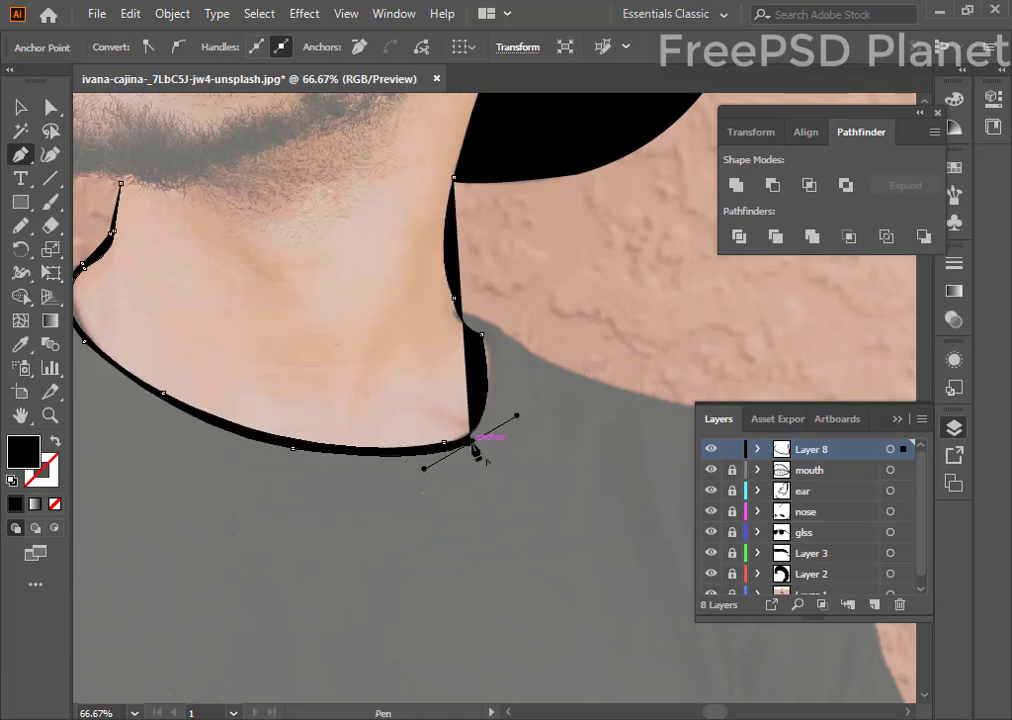
left_click_drag(477, 445, 554, 536)
mouse_move(505, 422)
left_mouse_down()
mouse_move(449, 374)
mouse_move(515, 440)
left_mouse_up()
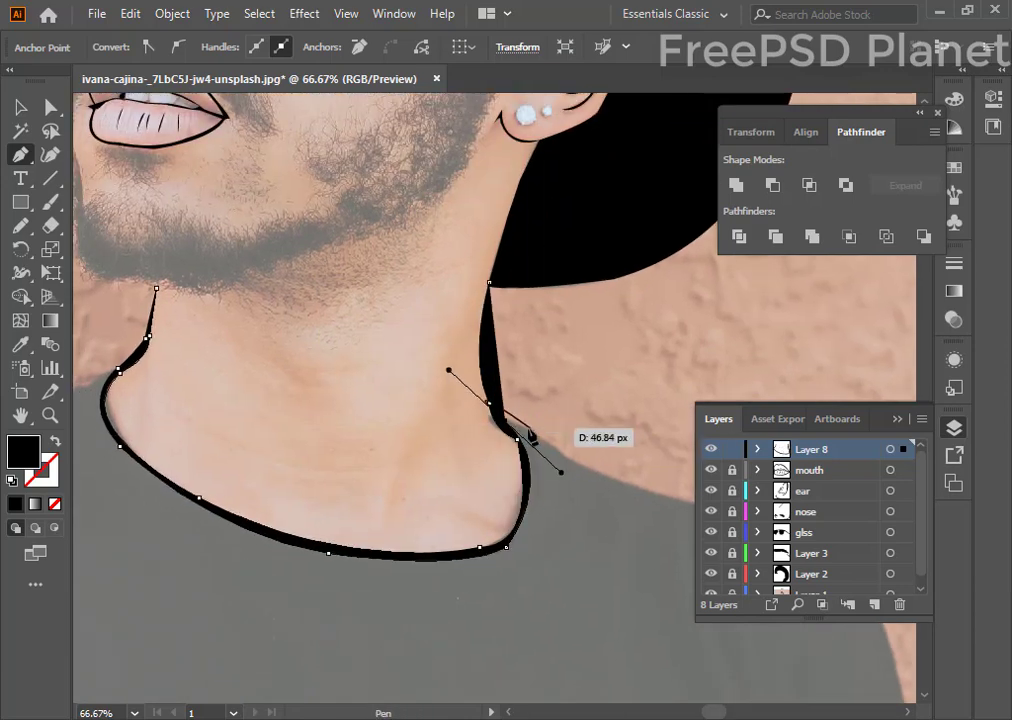
left_click_drag(489, 283, 518, 241)
key("ctrl+z")
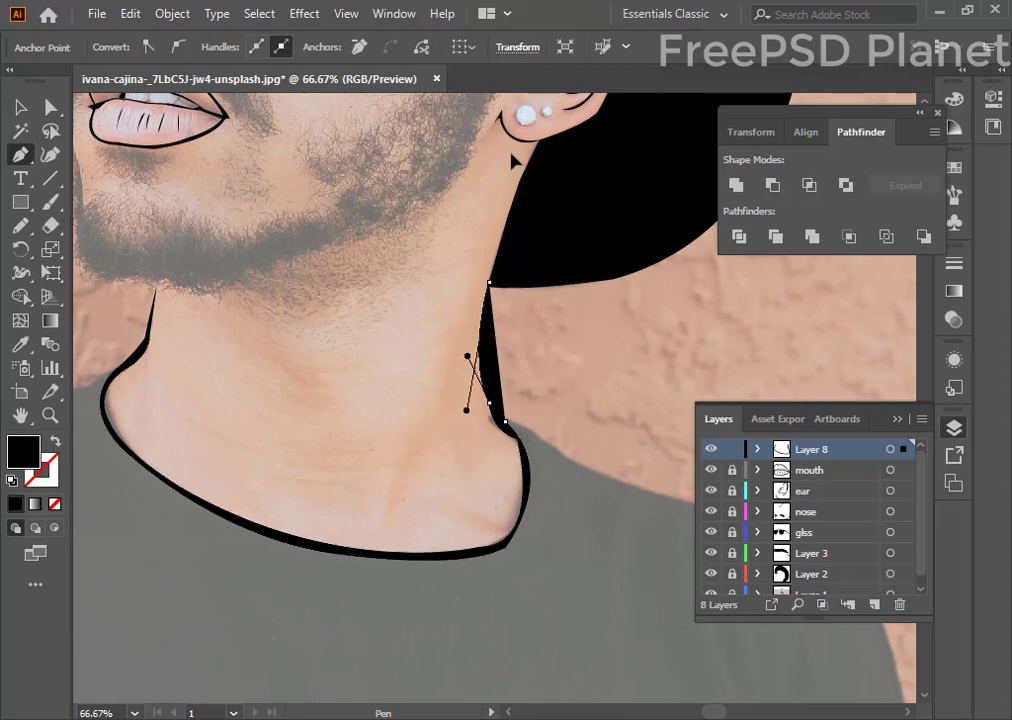
scroll(310, 590, "down", 2)
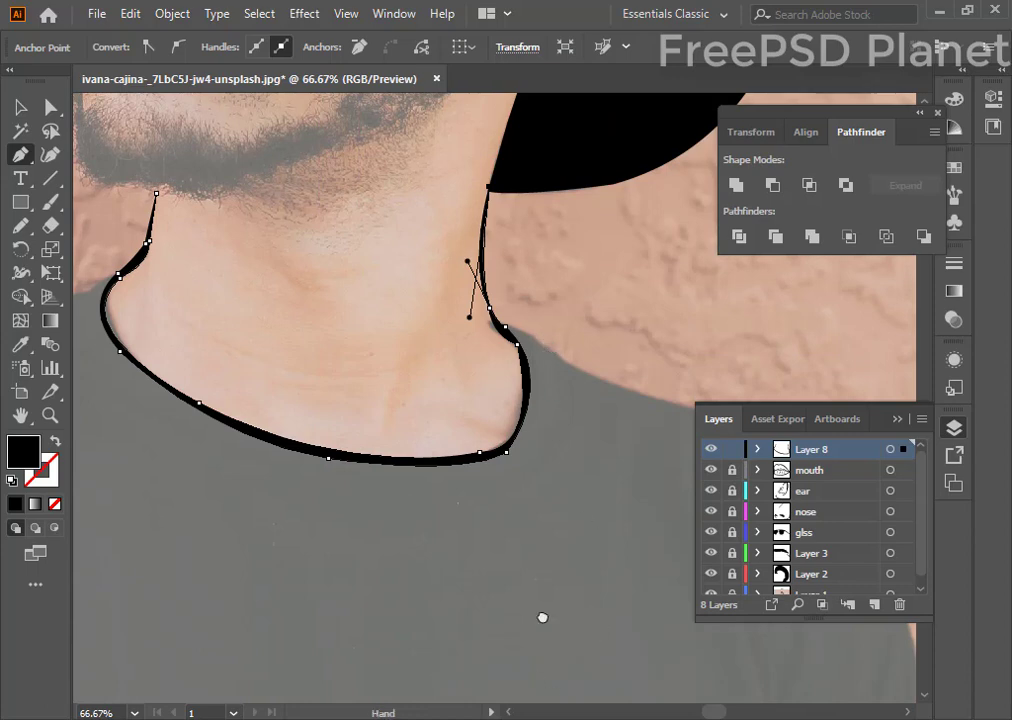
left_click_drag(542, 617, 825, 555)
key("ctrl+minus")
key("ctrl+minus")
key("ctrl+minus")
key("ctrl+minus")
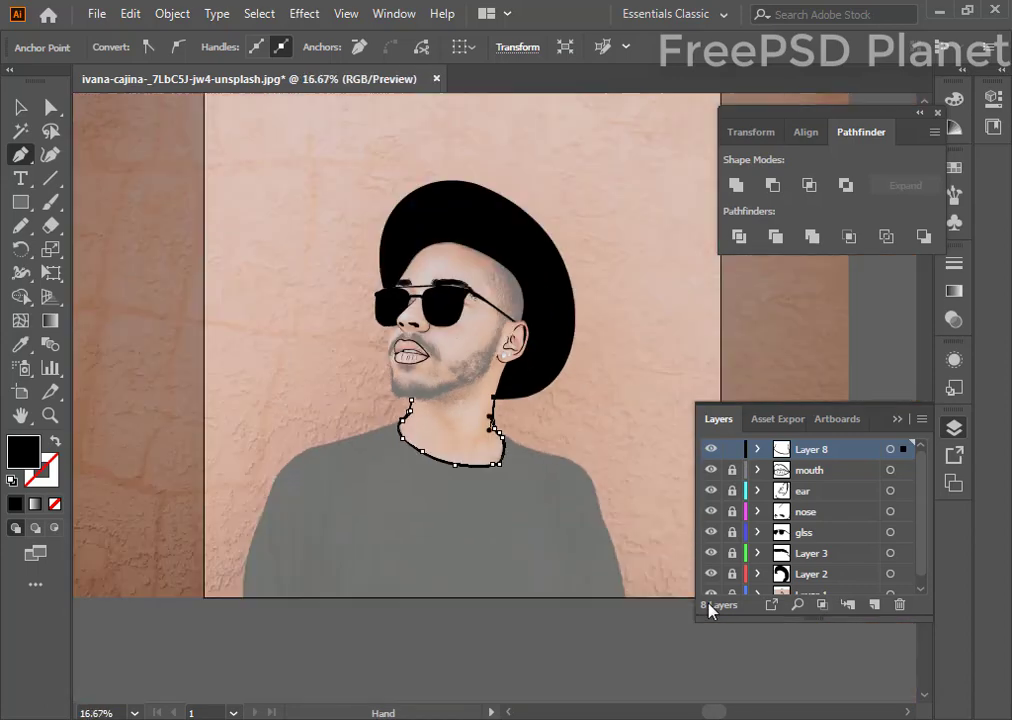
- Pen-trace the shirt outline from the artboard's bottom-left corner up the left shoulder
left_click(242, 597)
left_click(276, 465)
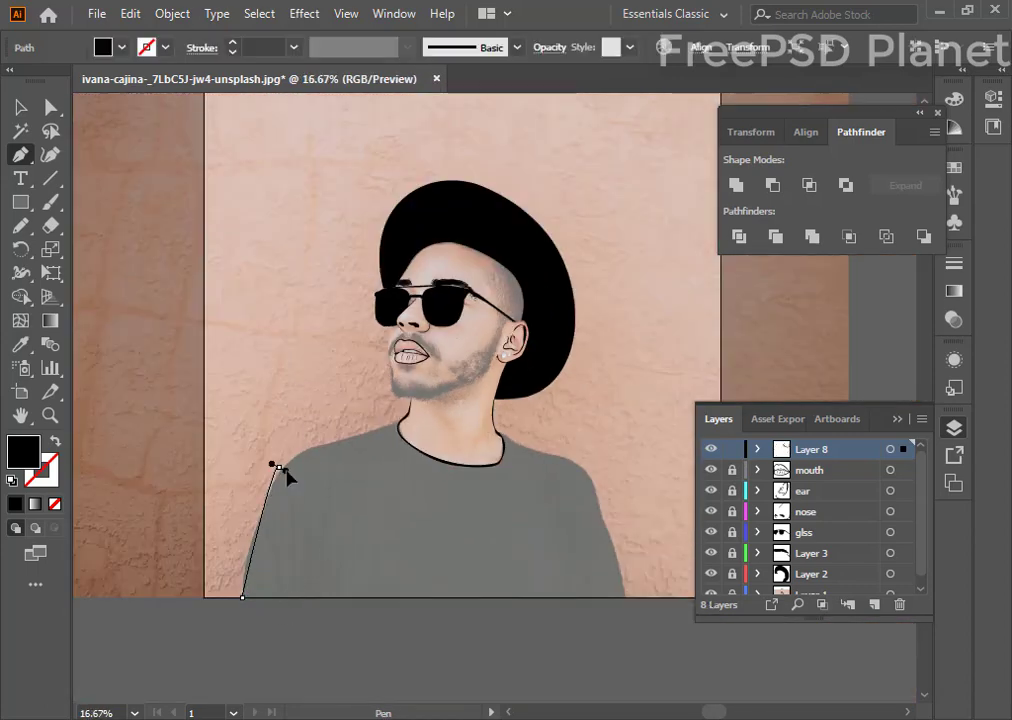
key("ctrl")
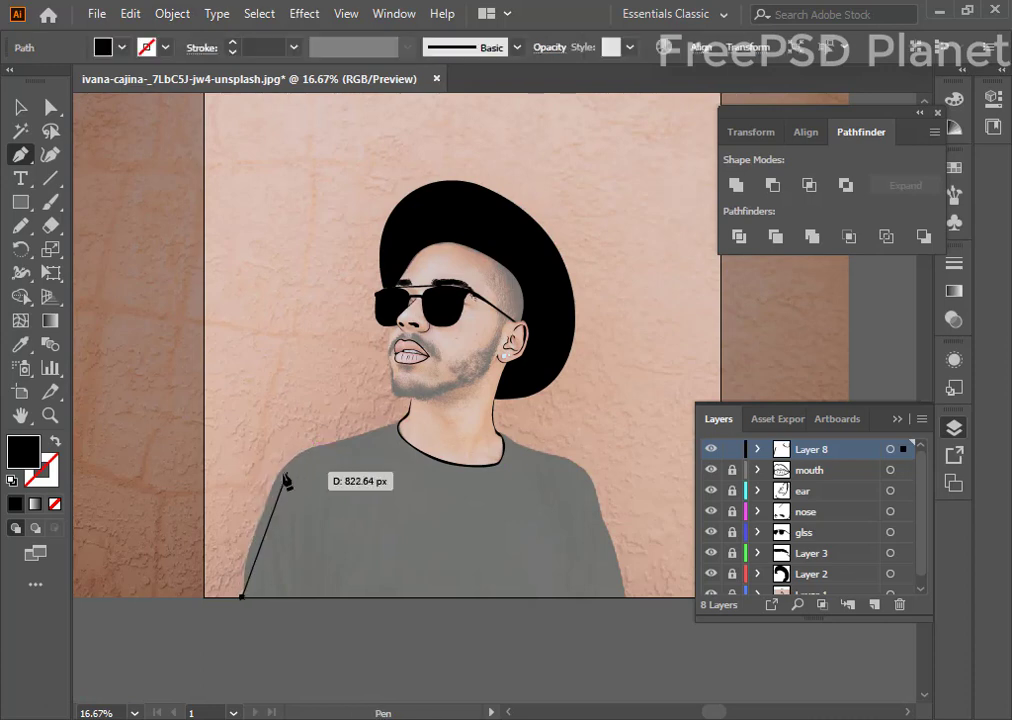
left_click_drag(308, 455, 273, 487)
left_click_drag(300, 448, 305, 457)
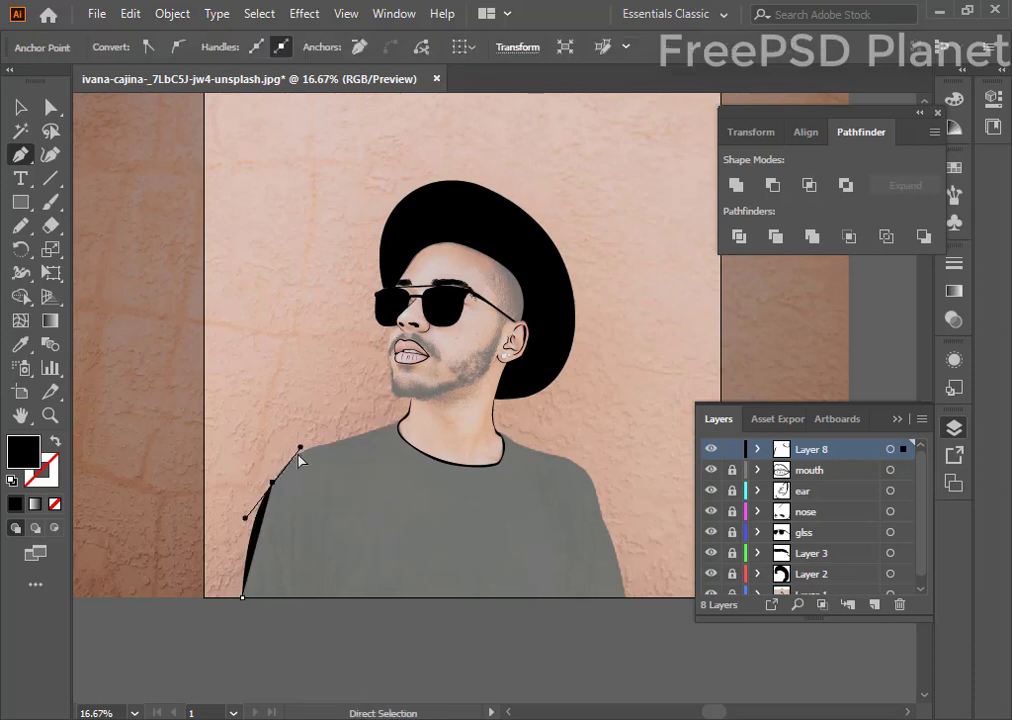
key("ctrl+z")
left_click_drag(242, 542, 258, 533)
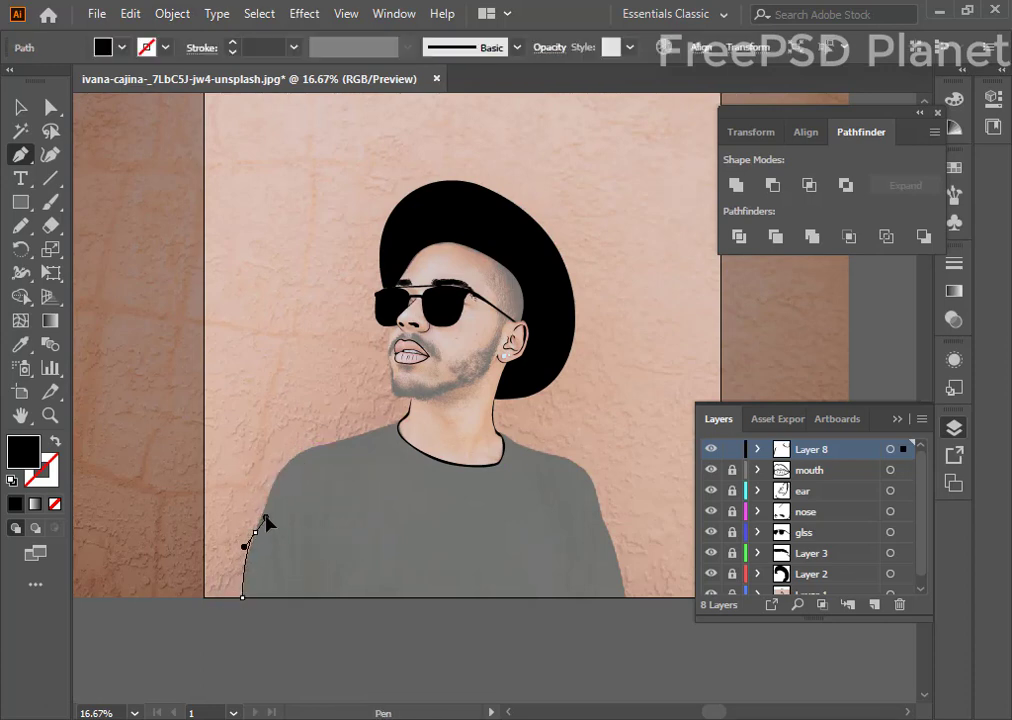
left_click_drag(268, 476, 401, 430)
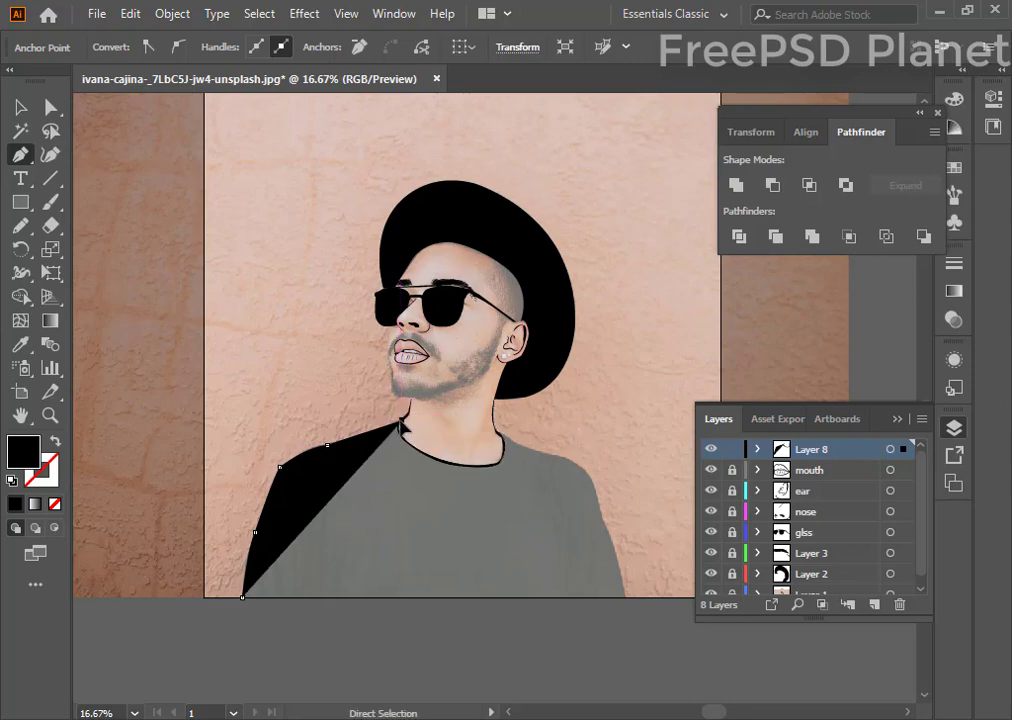
scroll(402, 424, "up", 4)
scroll(420, 422, "down", 2)
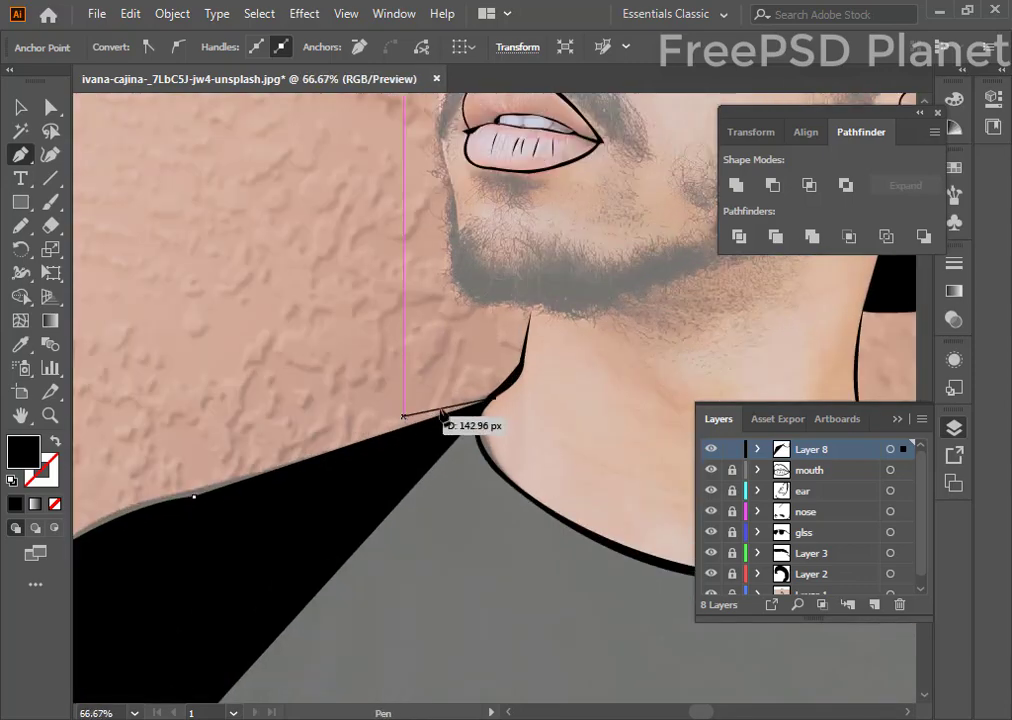
- Continue the outline across the neck and collar and up the right shoulder edge
left_click(505, 480)
left_click_drag(551, 605, 141, 505)
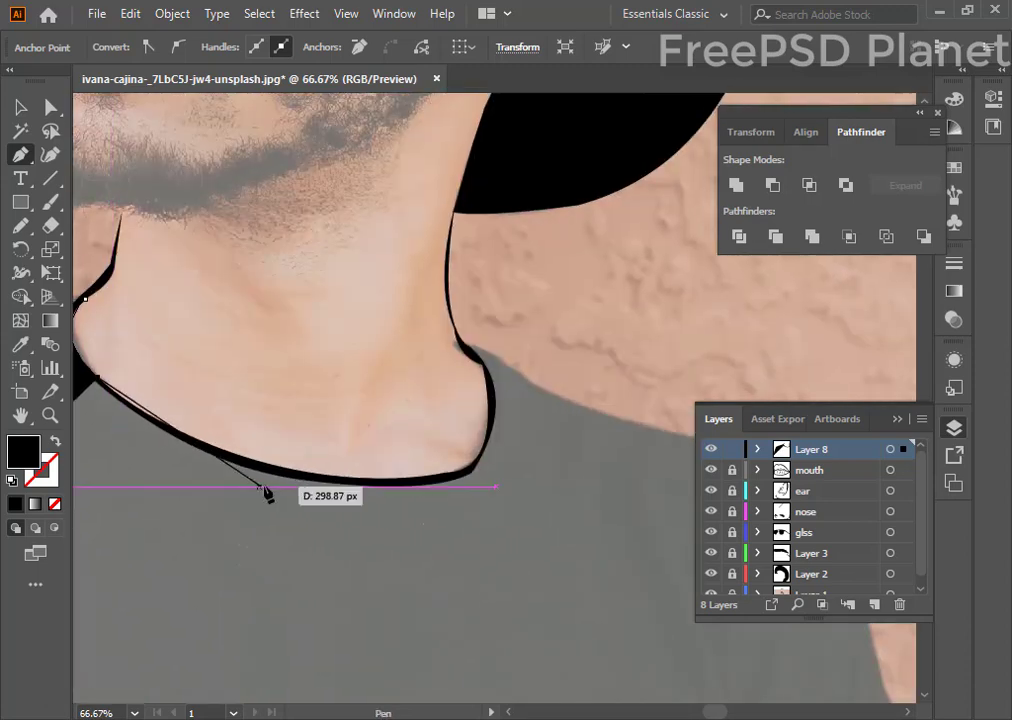
left_click_drag(276, 467, 279, 477)
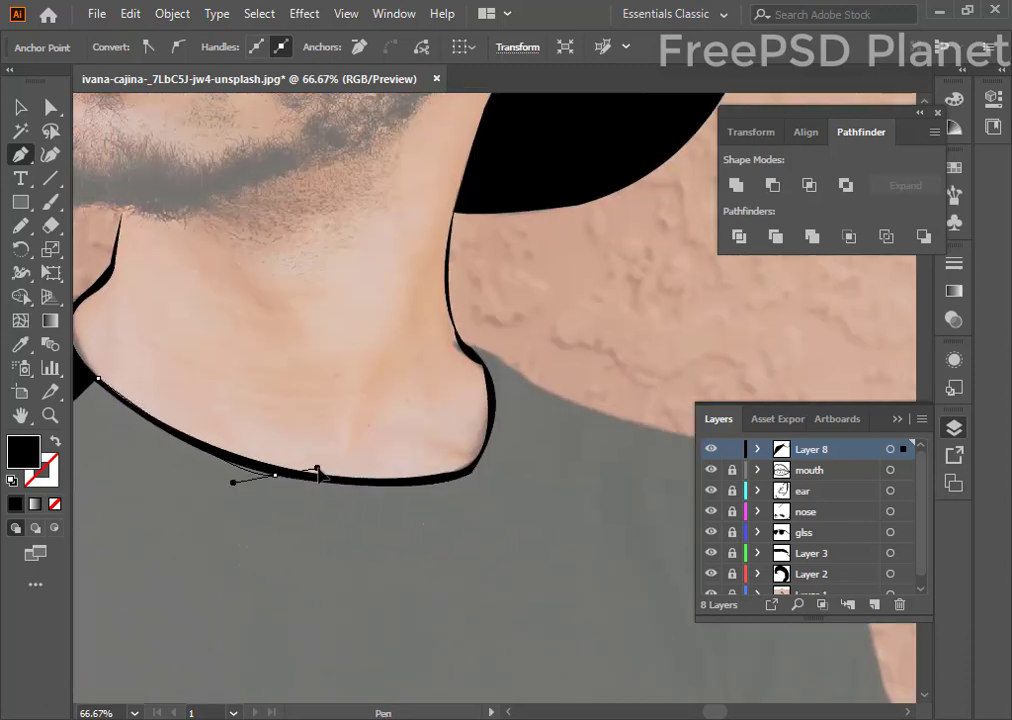
left_click_drag(397, 560, 287, 590)
left_click(355, 503)
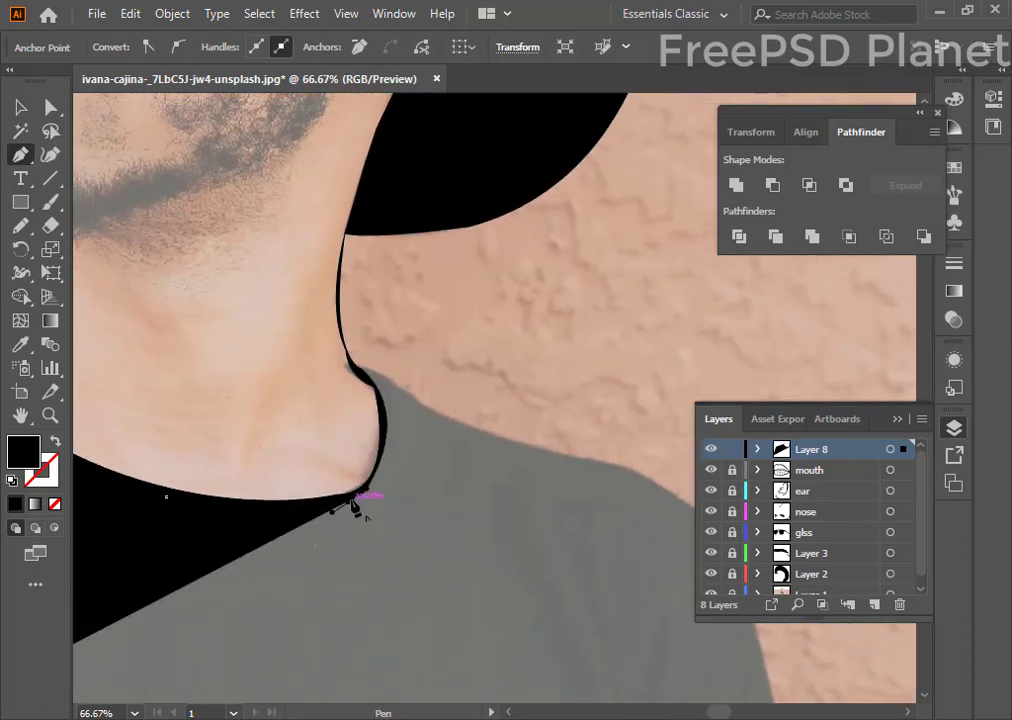
mouse_move(379, 411)
left_mouse_down()
mouse_move(366, 358)
mouse_move(330, 351)
left_mouse_up()
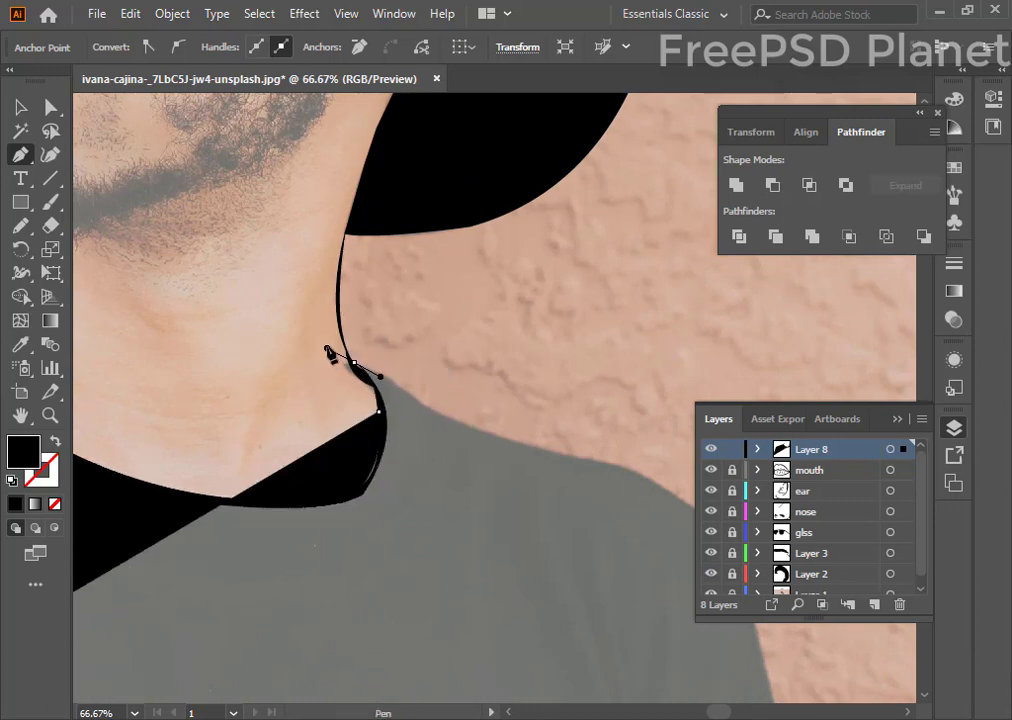
left_click_drag(427, 408, 486, 522)
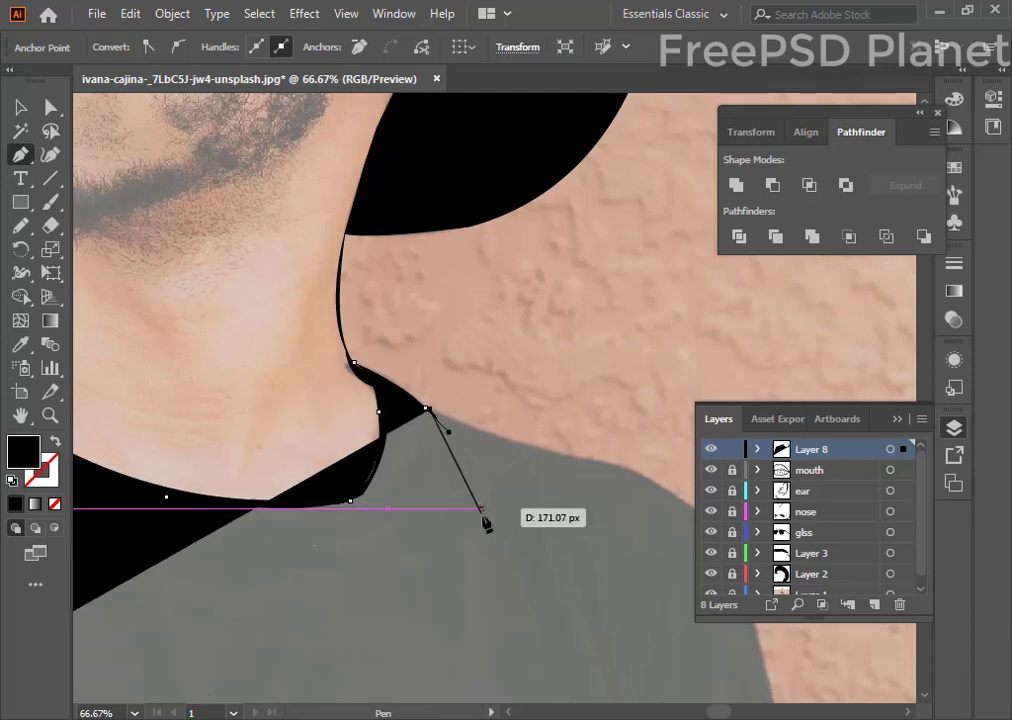
scroll(486, 522, "right", 5)
scroll(486, 522, "down", 2)
left_click_drag(337, 382, 316, 505)
scroll(337, 389, "right", 4)
scroll(337, 389, "down", 2)
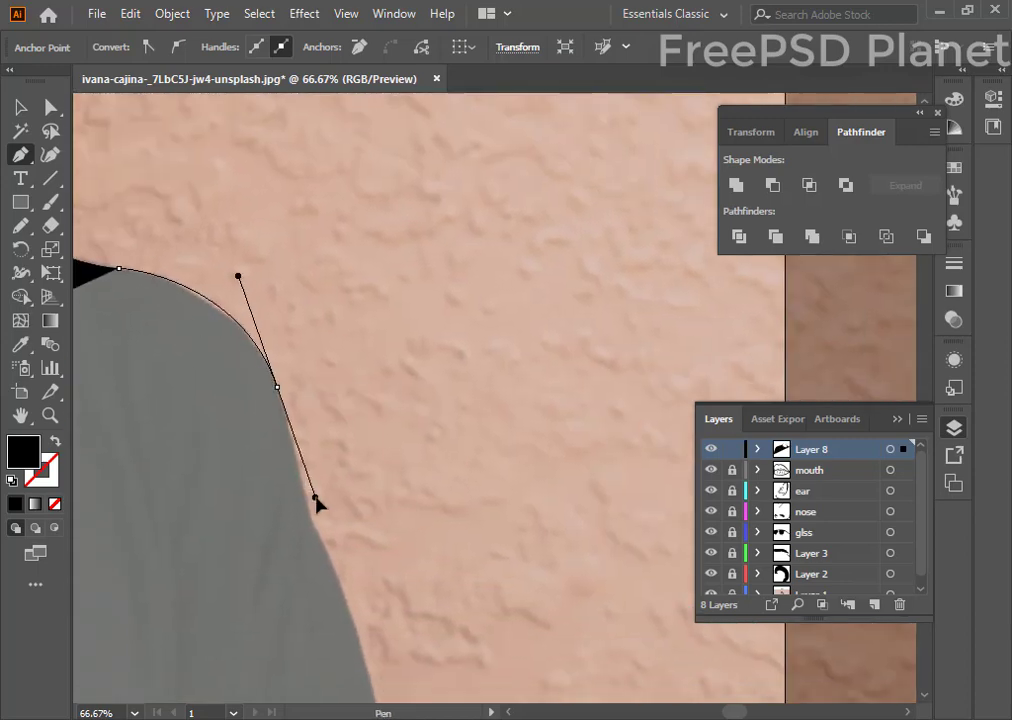
left_click(277, 389)
- Run the path down the shirt's side to the bottom edge and close it on the start point
scroll(255, 280, "down", 3)
scroll(255, 280, "down", 2)
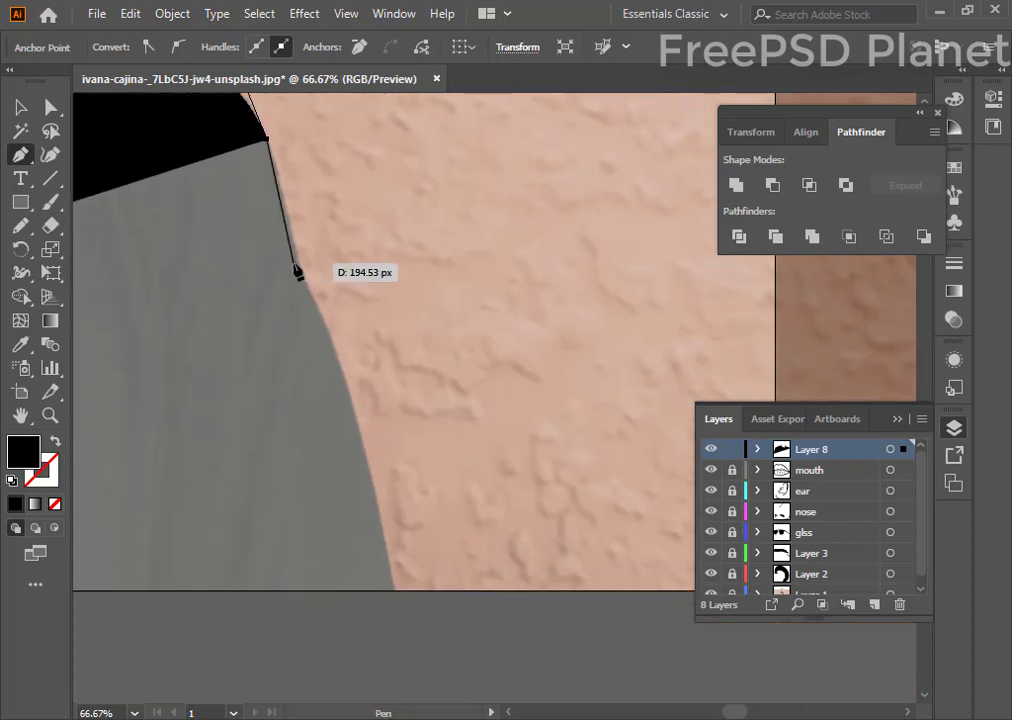
left_click(300, 263)
left_click(301, 263)
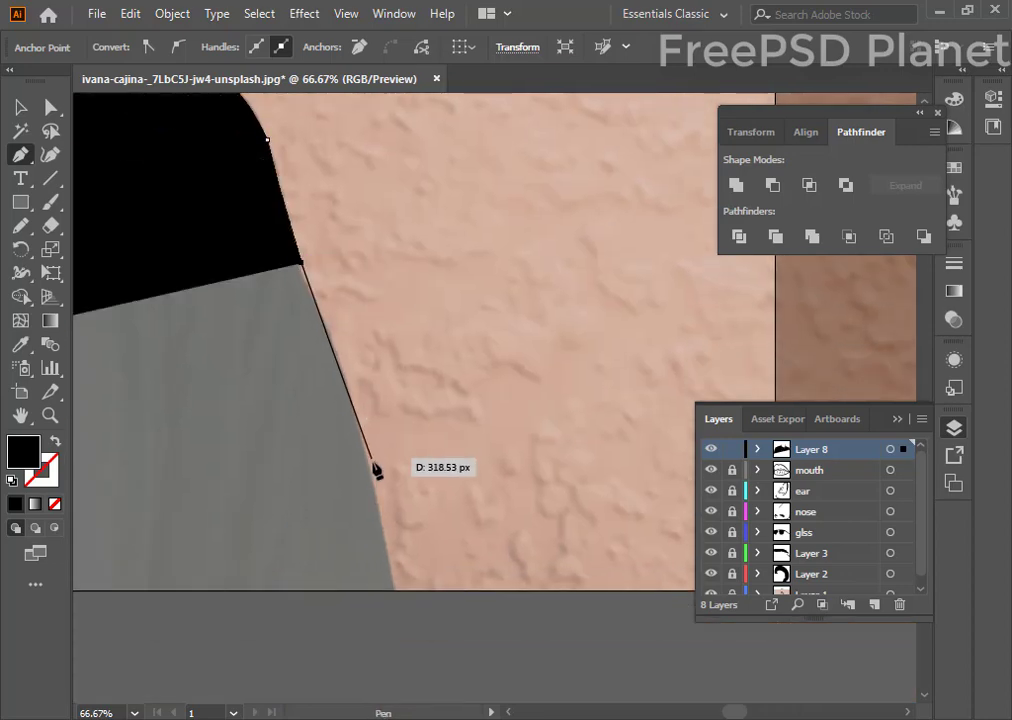
left_click_drag(372, 467, 386, 512)
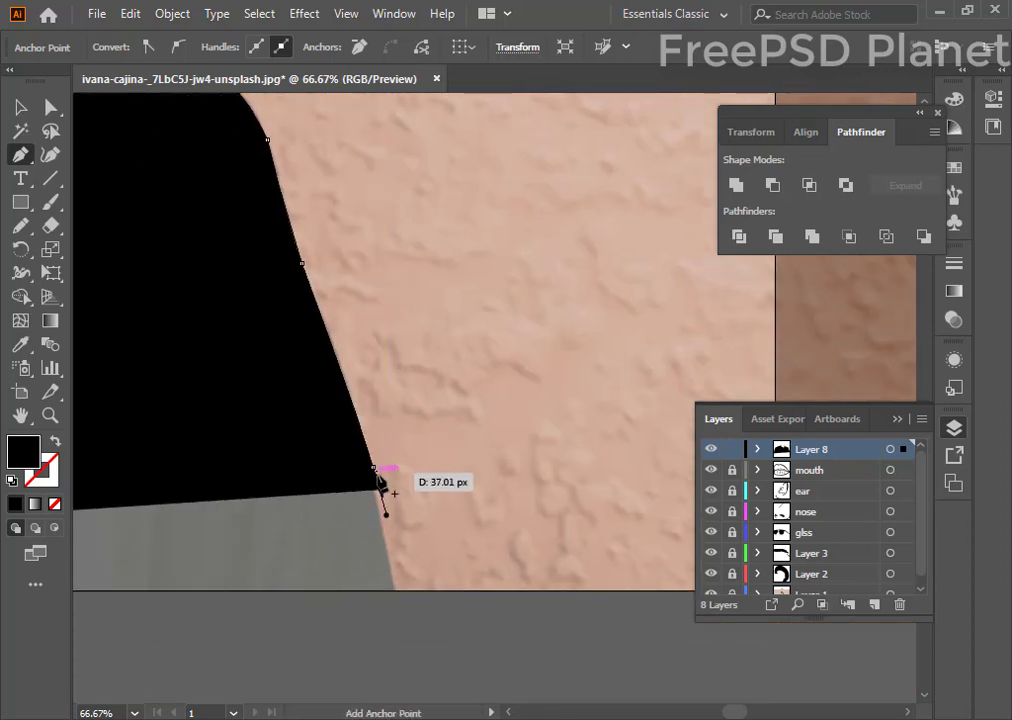
left_click(402, 594)
left_click_drag(282, 662, 340, 587)
left_click_drag(224, 580, 443, 576)
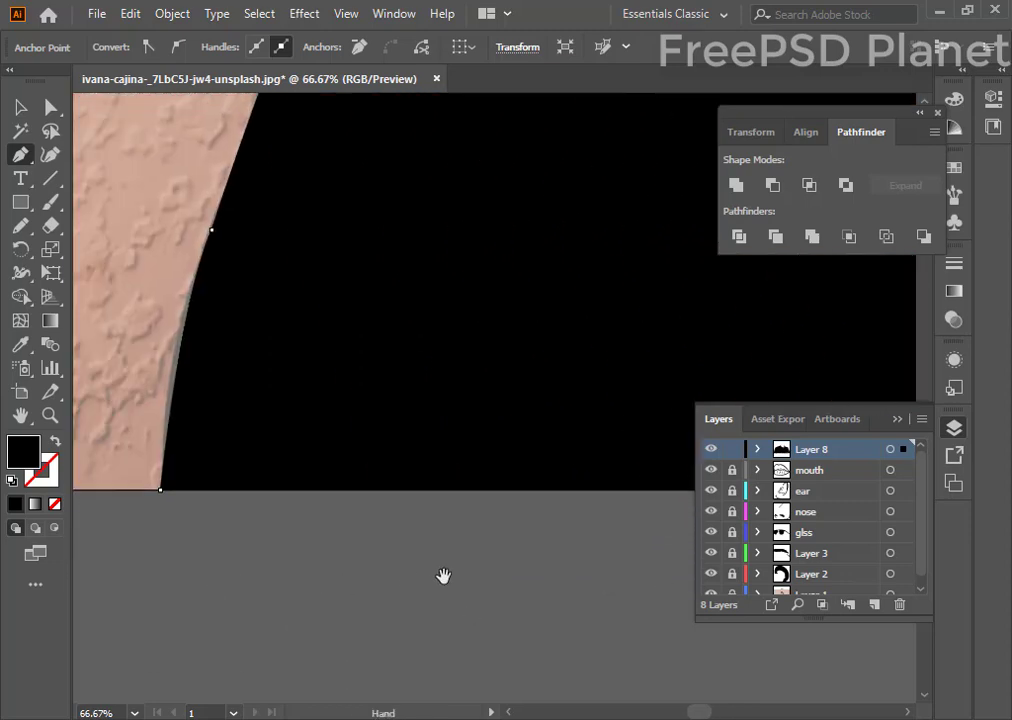
left_click(284, 478)
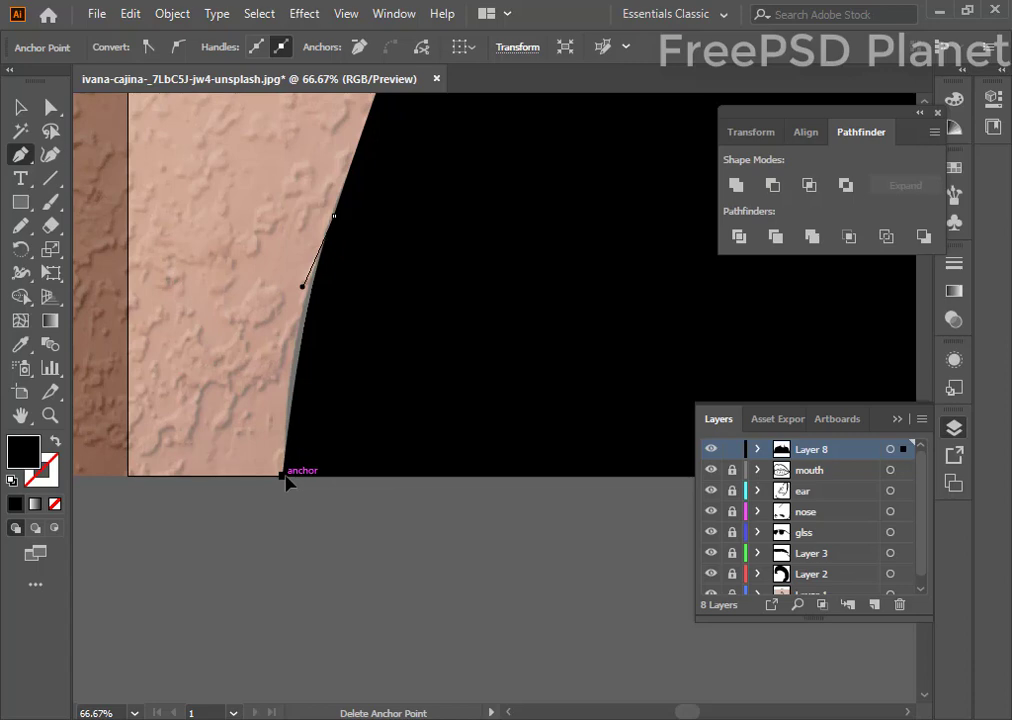
key("ctrl+minus")
key("ctrl+minus")
key("ctrl+minus")
key("ctrl+minus")
key("ctrl+minus")
key("ctrl+minus")
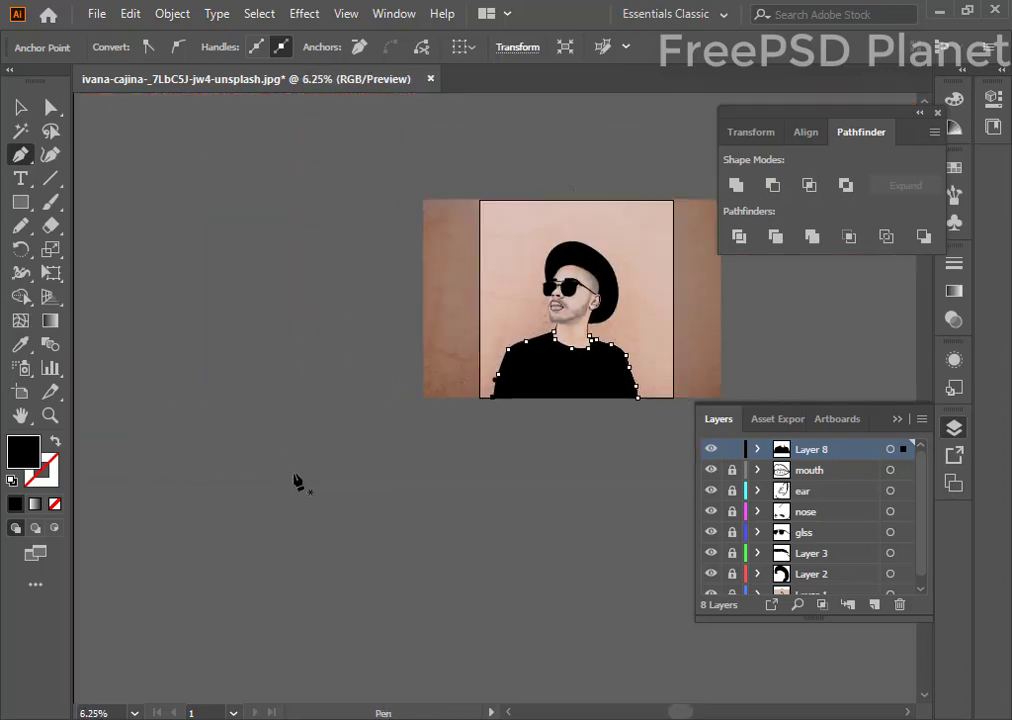
- Hide the photo layer, deselect the shirt and zoom the artboard, then show the photo again
scroll(753, 550, "down", 1)
left_click(710, 585)
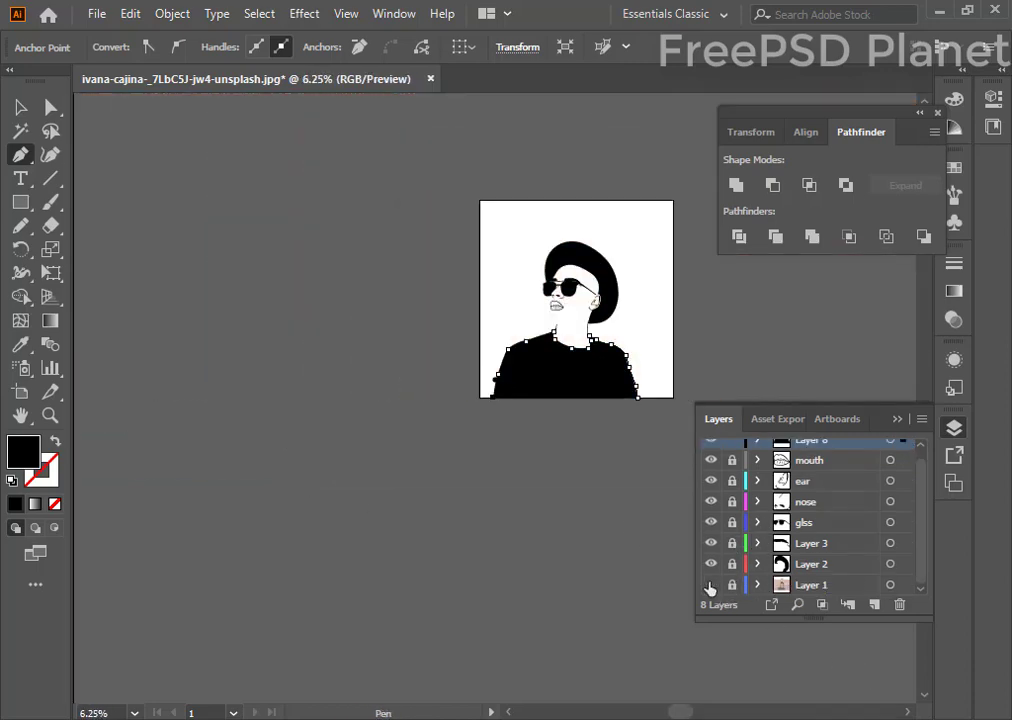
left_click(20, 107)
left_click(505, 615)
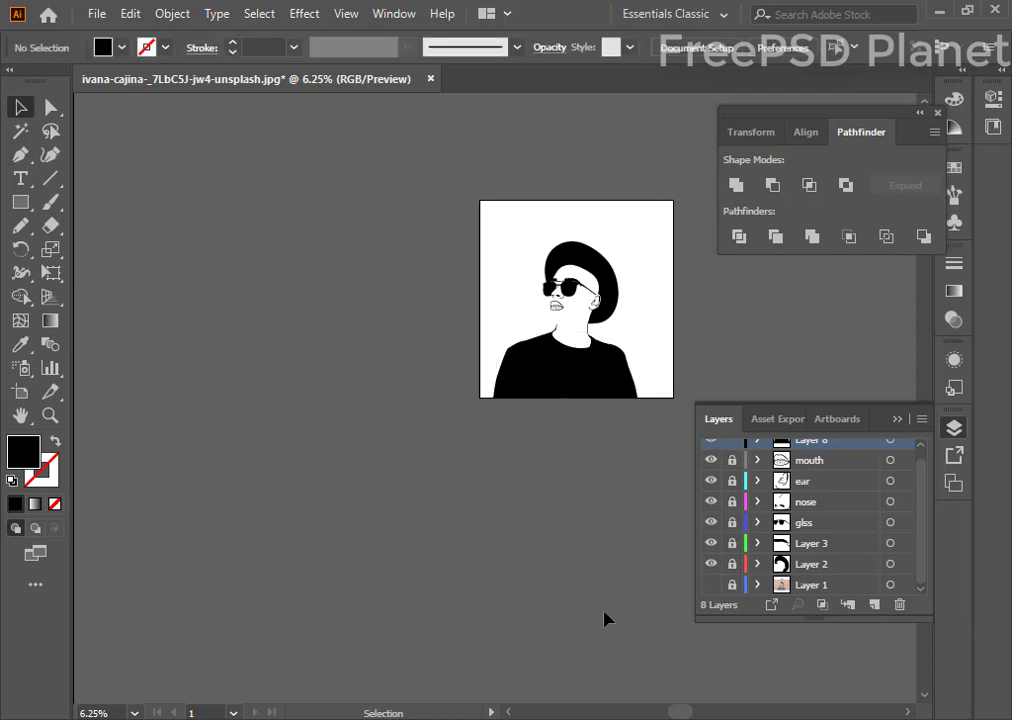
left_click(50, 415)
left_click_drag(441, 174, 689, 422)
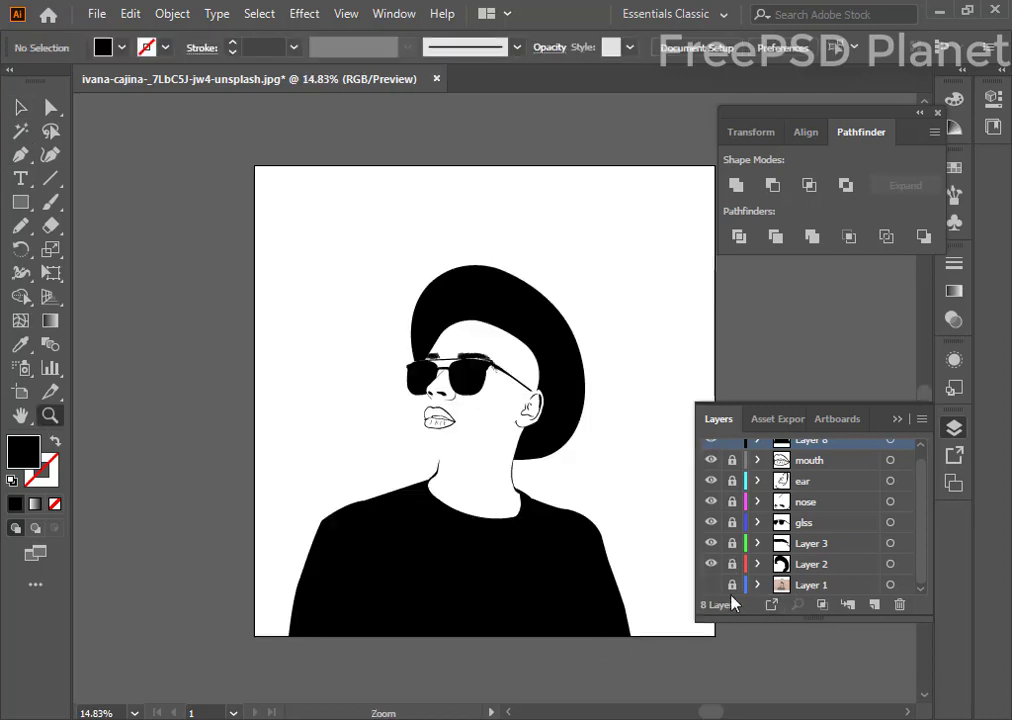
left_click(710, 585)
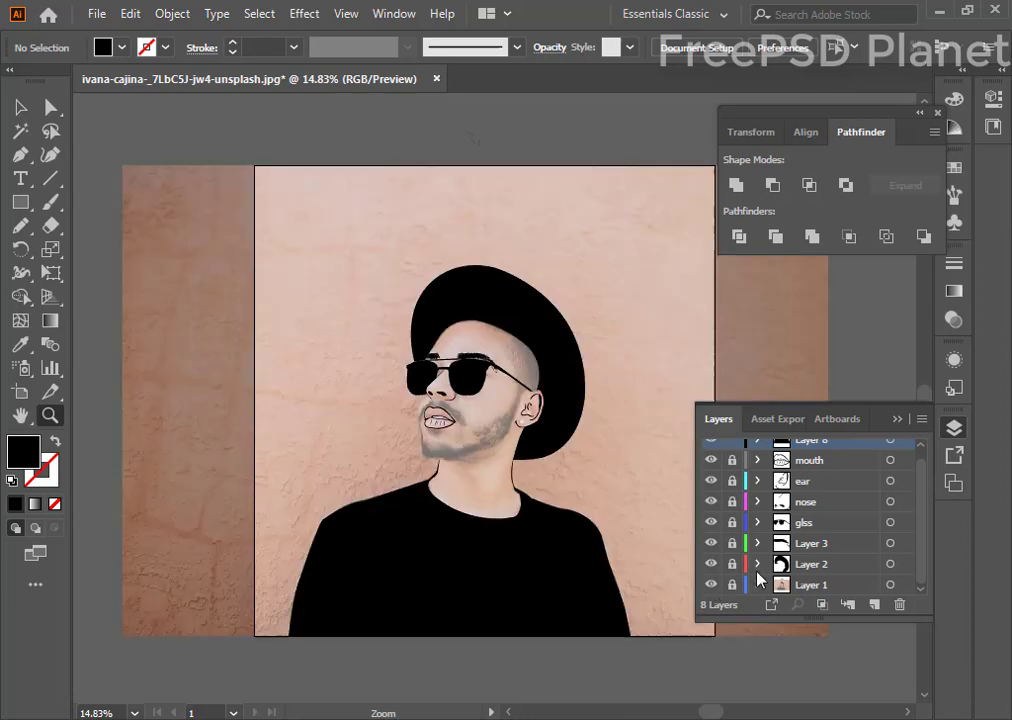
- Zoom in on the lips and make the mouth layer active
left_click(651, 519)
mouse_move(648, 519)
left_mouse_down()
mouse_move(599, 395)
mouse_move(694, 506)
left_mouse_up()
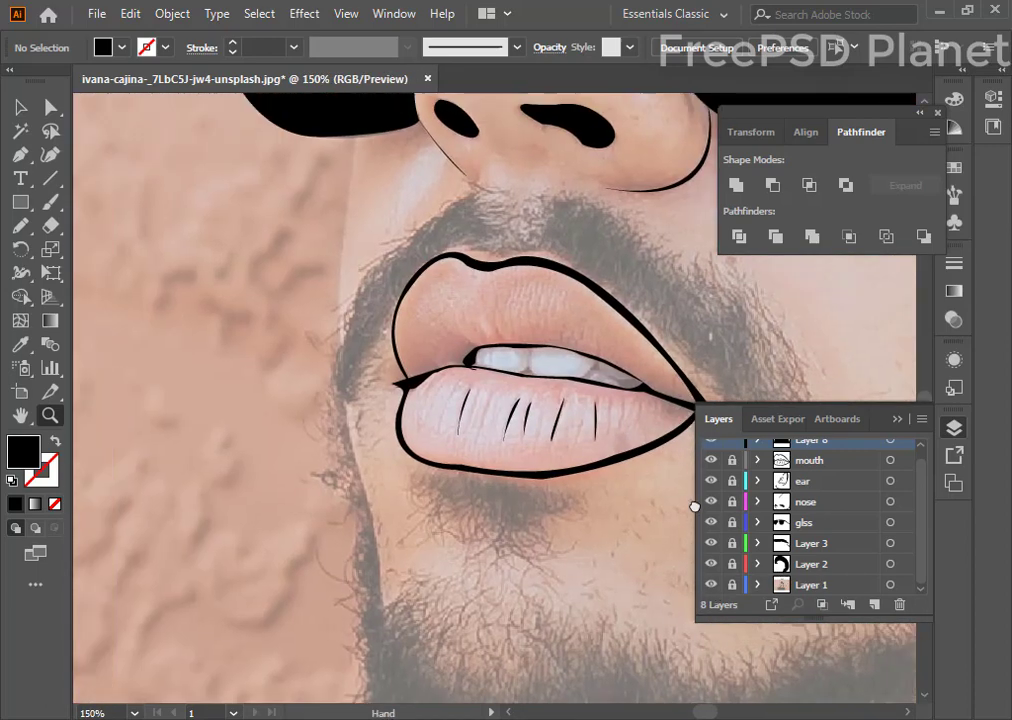
left_click(857, 463)
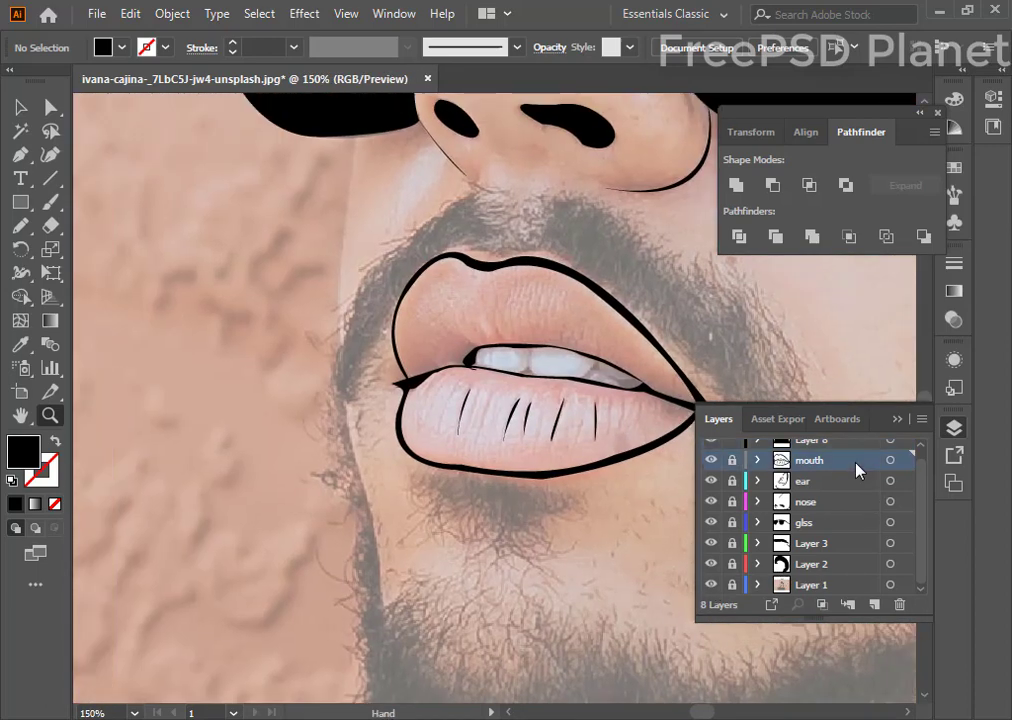
- On a new layer, start a Pen path at the teeth corner along the lower lip line
left_click(19, 154)
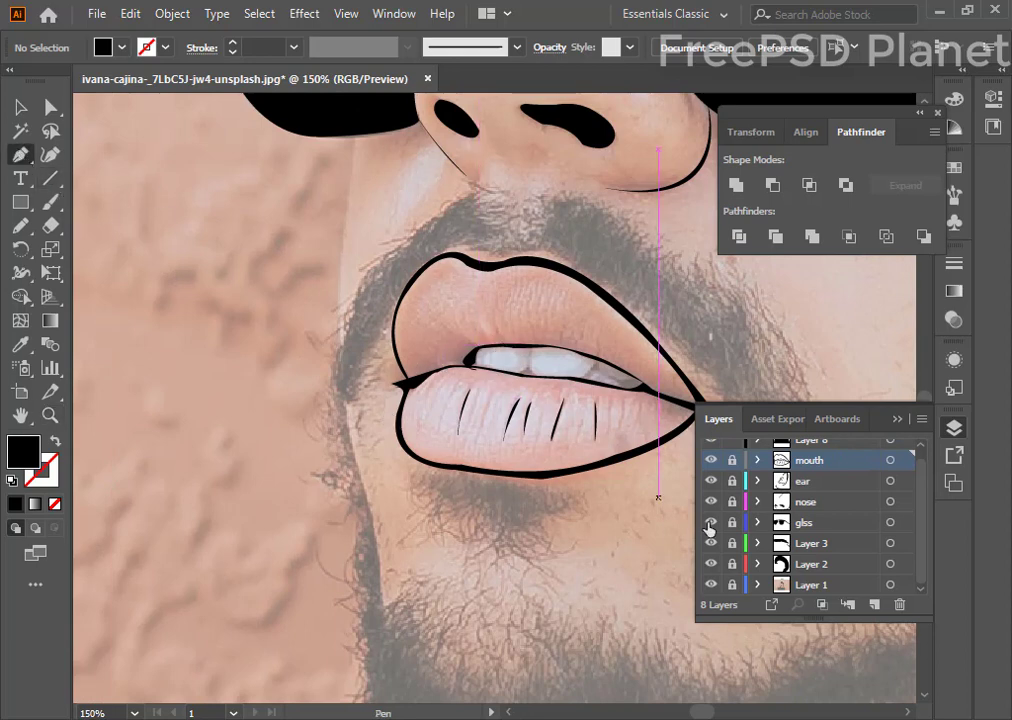
left_click(874, 604)
left_click(474, 348)
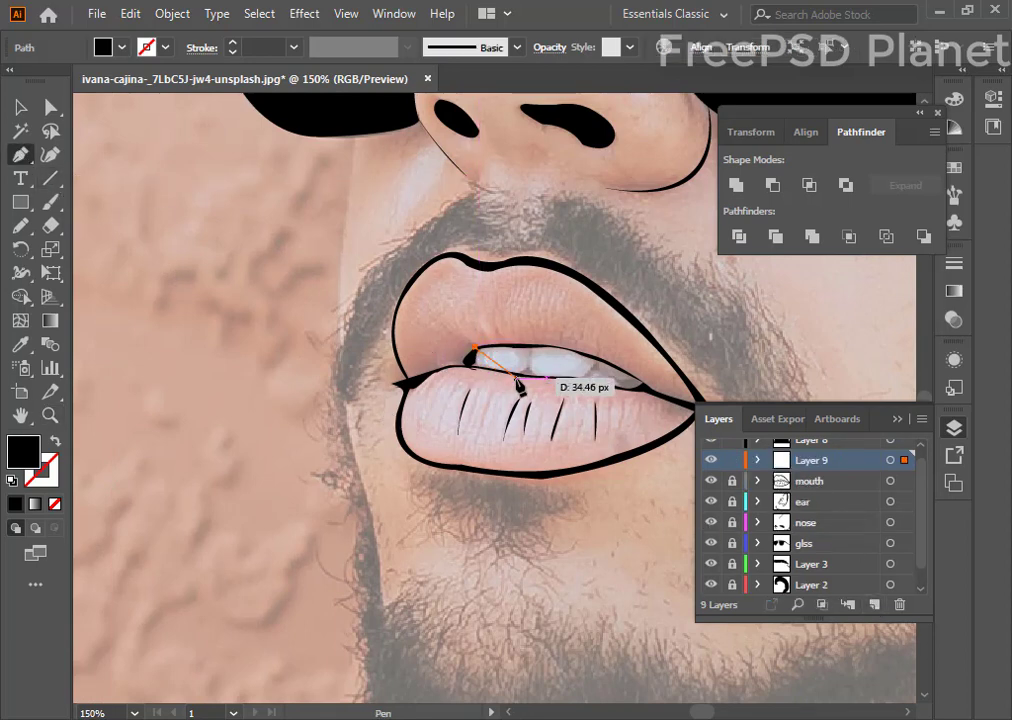
key("ctrl+plus")
key("ctrl+plus")
key("ctrl+plus")
key("ctrl+plus")
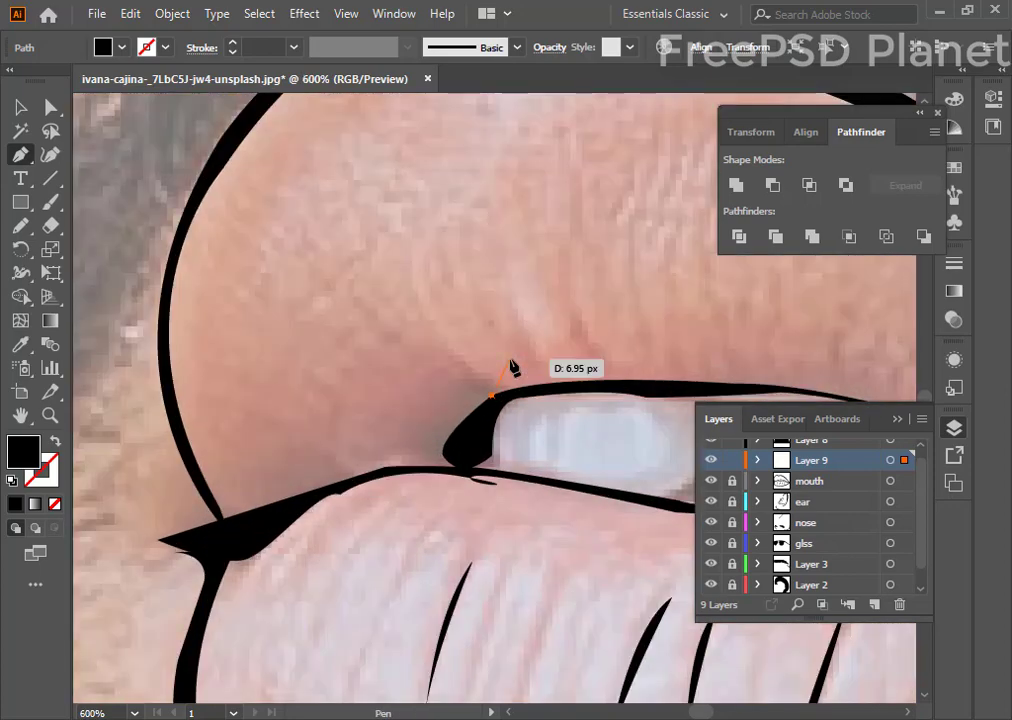
left_click(497, 469)
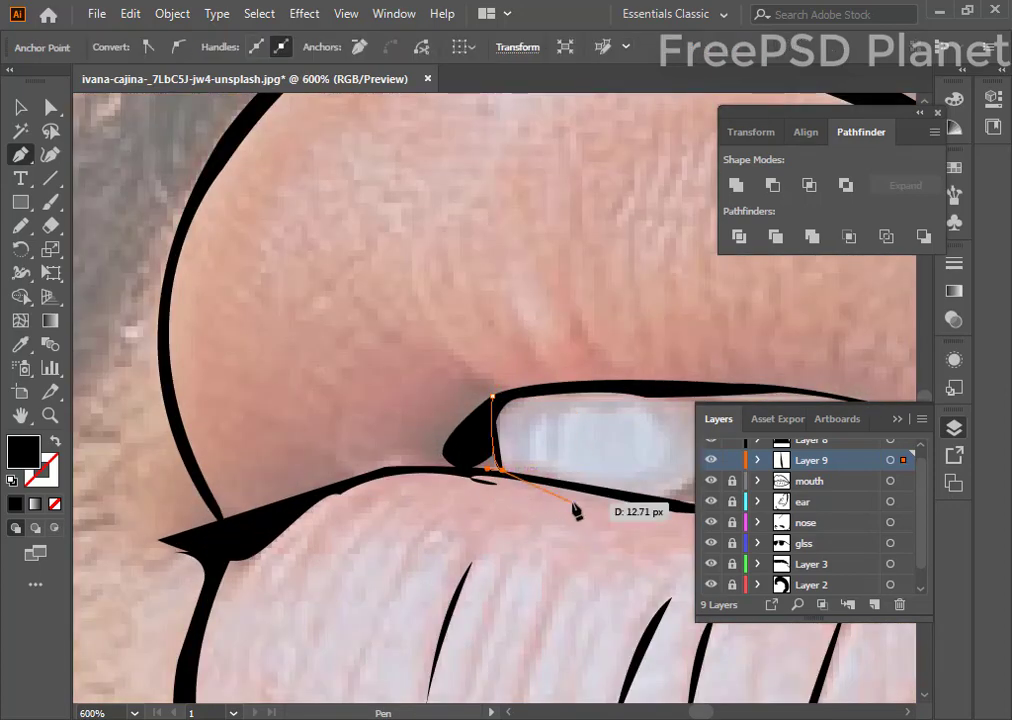
left_click_drag(576, 511, 330, 499)
left_click(415, 482)
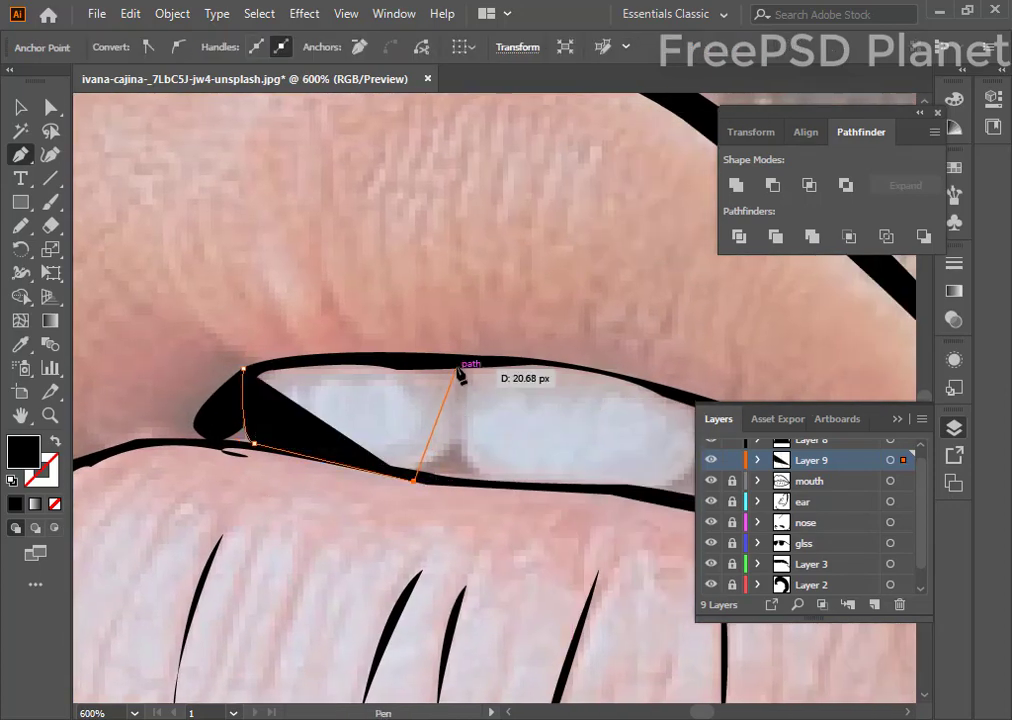
mouse_move(457, 368)
left_mouse_down()
mouse_move(447, 322)
mouse_move(458, 294)
left_mouse_up()
left_click(457, 368)
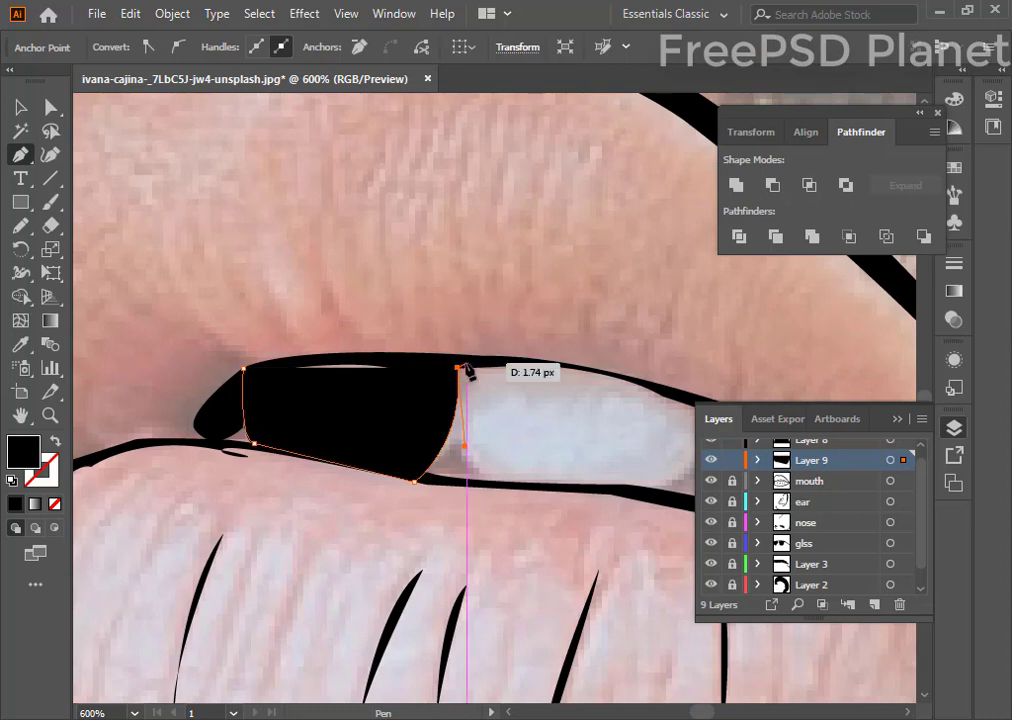
- Trace the teeth edges with curves into the gaps between teeth and close the shape
mouse_move(489, 481)
left_mouse_down()
mouse_move(537, 494)
mouse_move(413, 463)
mouse_move(445, 463)
left_mouse_up()
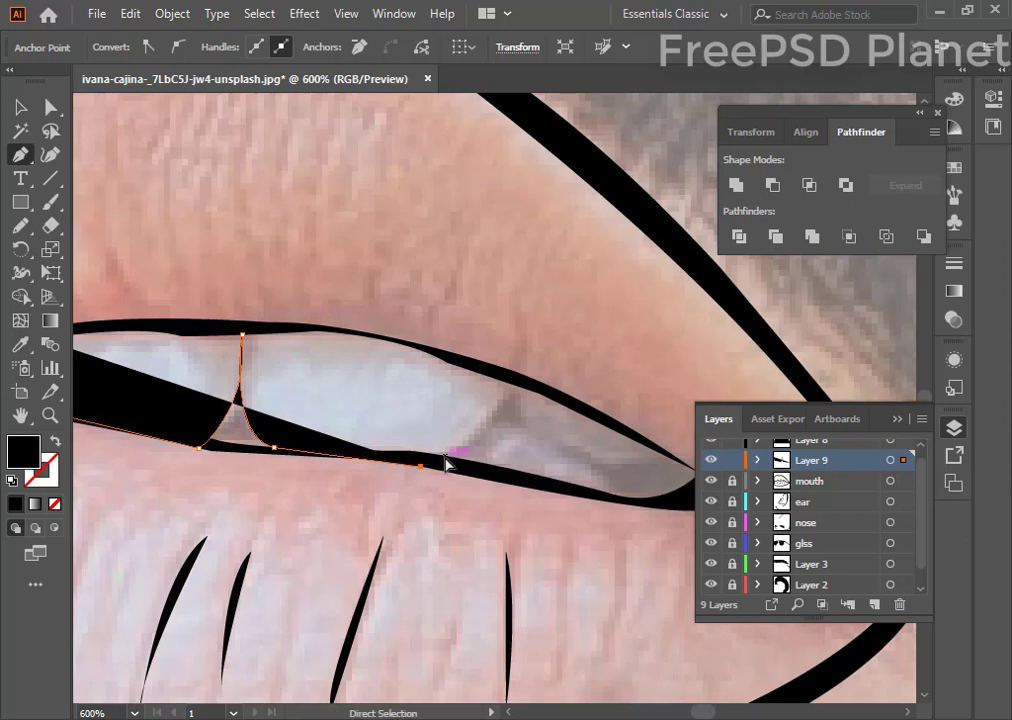
left_click(443, 456)
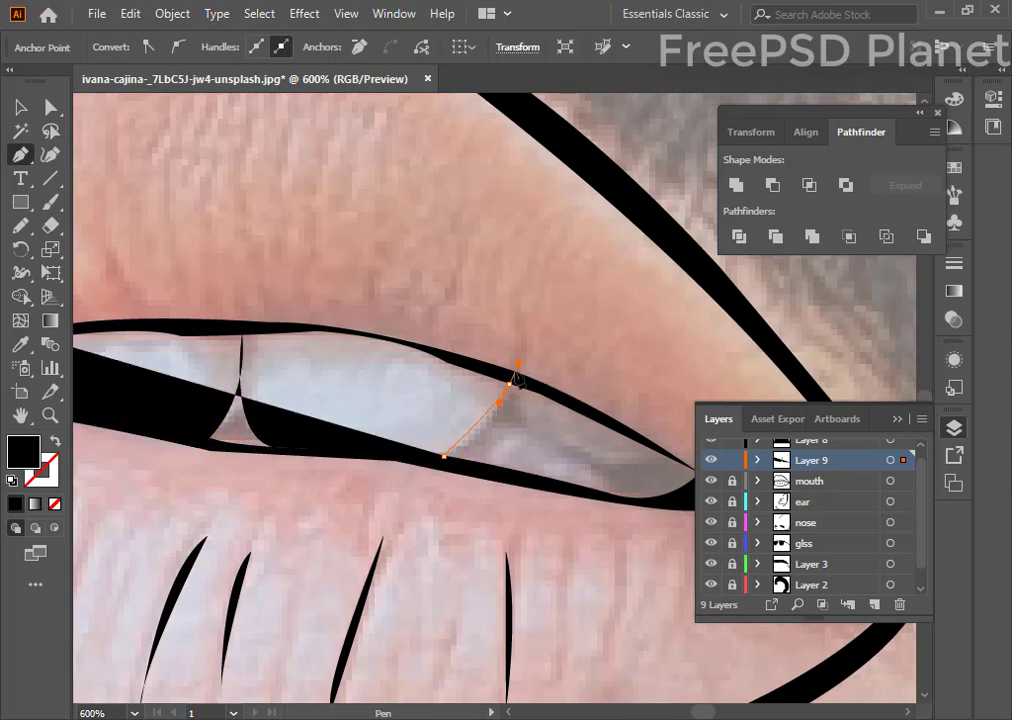
left_click(509, 384)
mouse_move(541, 437)
left_mouse_down()
mouse_move(565, 440)
mouse_move(384, 422)
left_mouse_up()
mouse_move(509, 432)
left_mouse_down()
mouse_move(516, 443)
mouse_move(533, 425)
left_mouse_up()
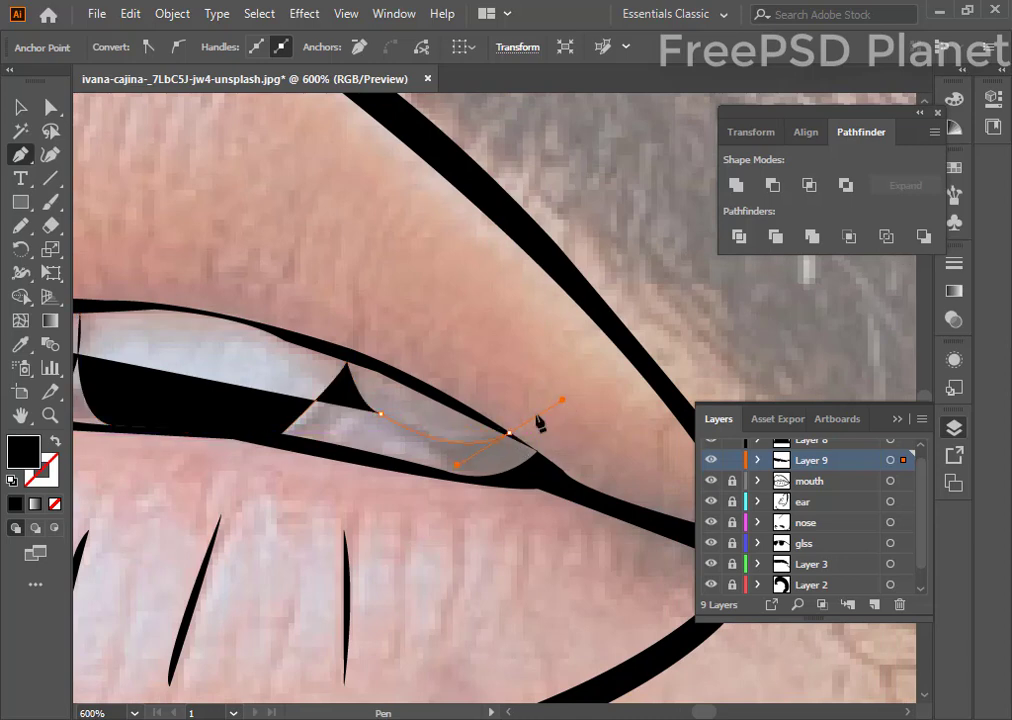
left_click_drag(346, 377, 289, 287)
left_click(346, 370, "alt")
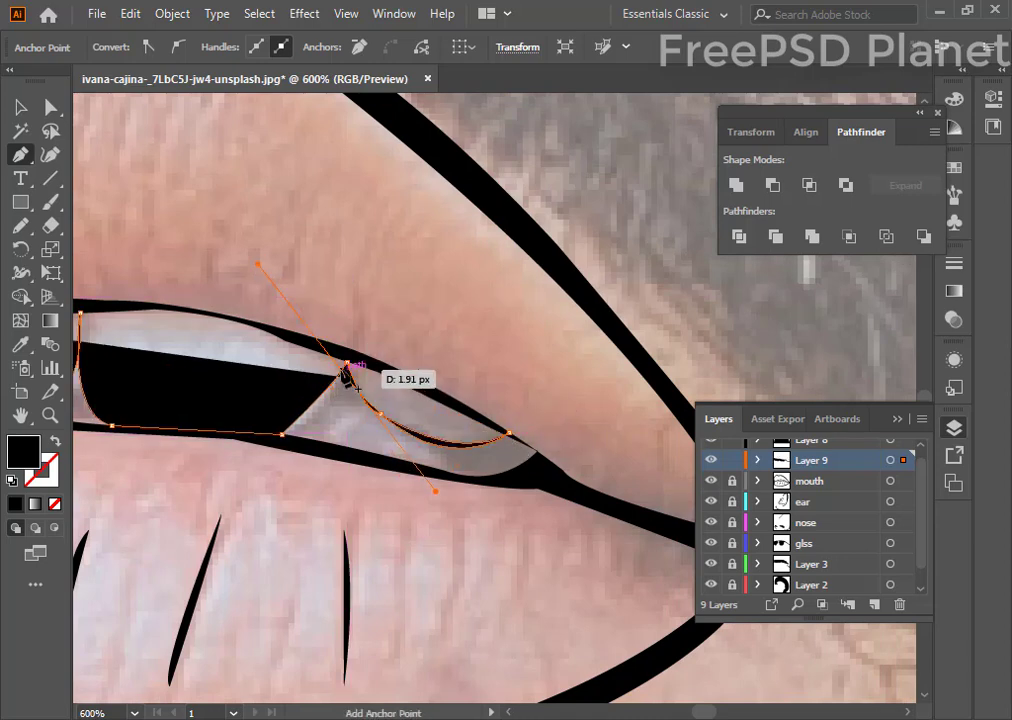
mouse_move(282, 432)
left_mouse_down()
mouse_move(250, 445)
mouse_move(285, 445)
mouse_move(494, 535)
left_mouse_up()
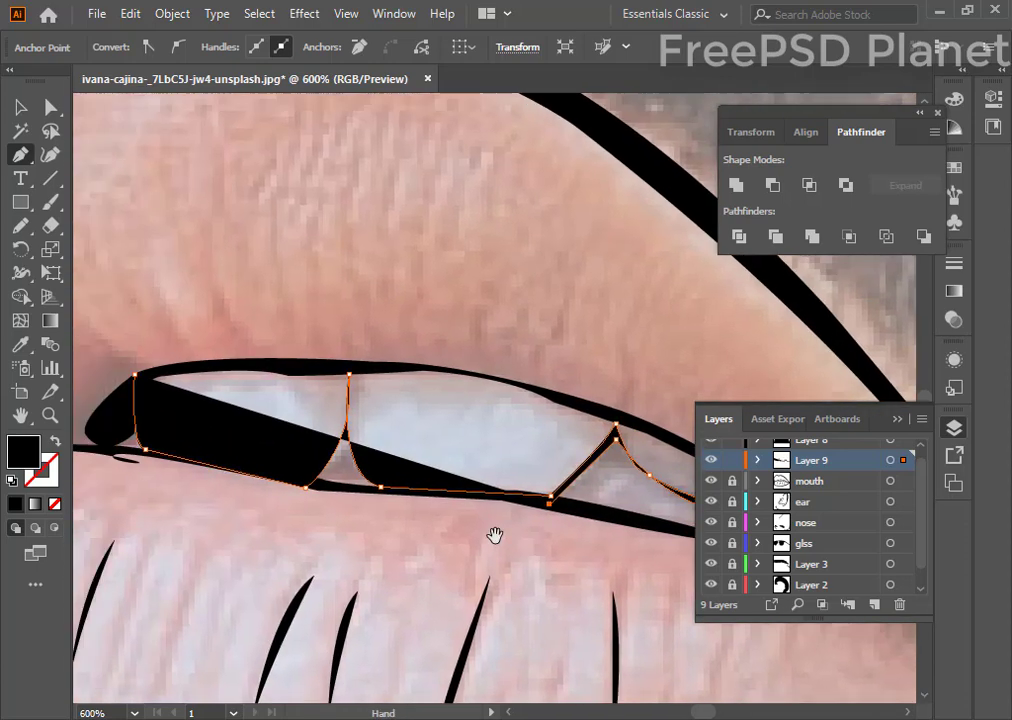
- Extend the teeth path along the lower-left edge, close it at the top left, and re-center the view
left_click(357, 485)
left_click(360, 487)
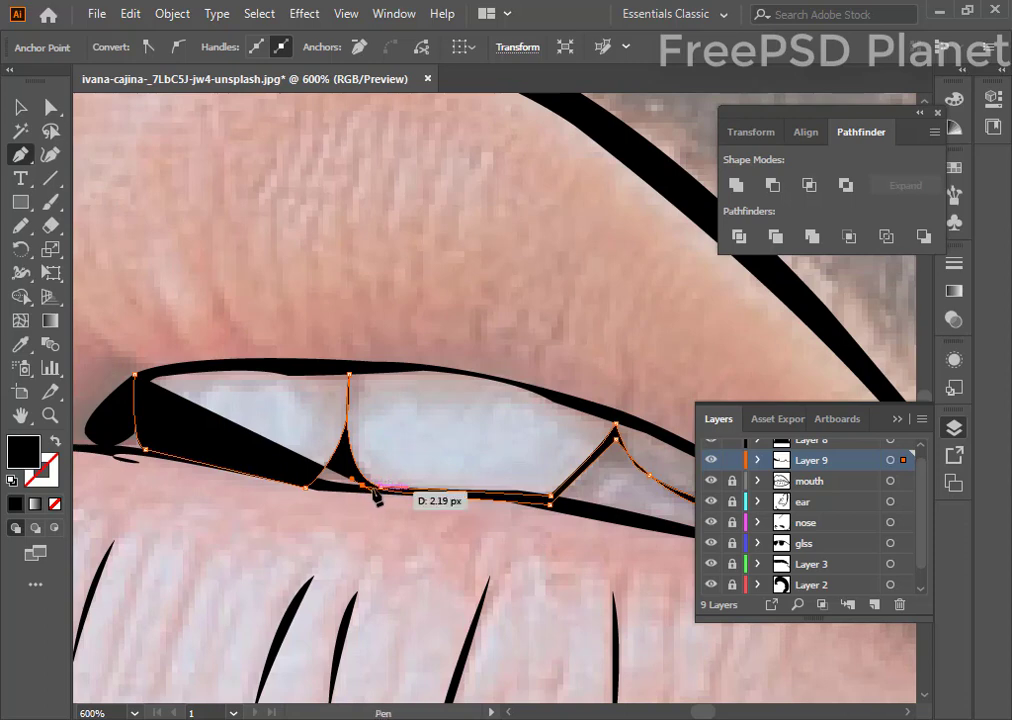
left_click_drag(370, 490, 352, 416)
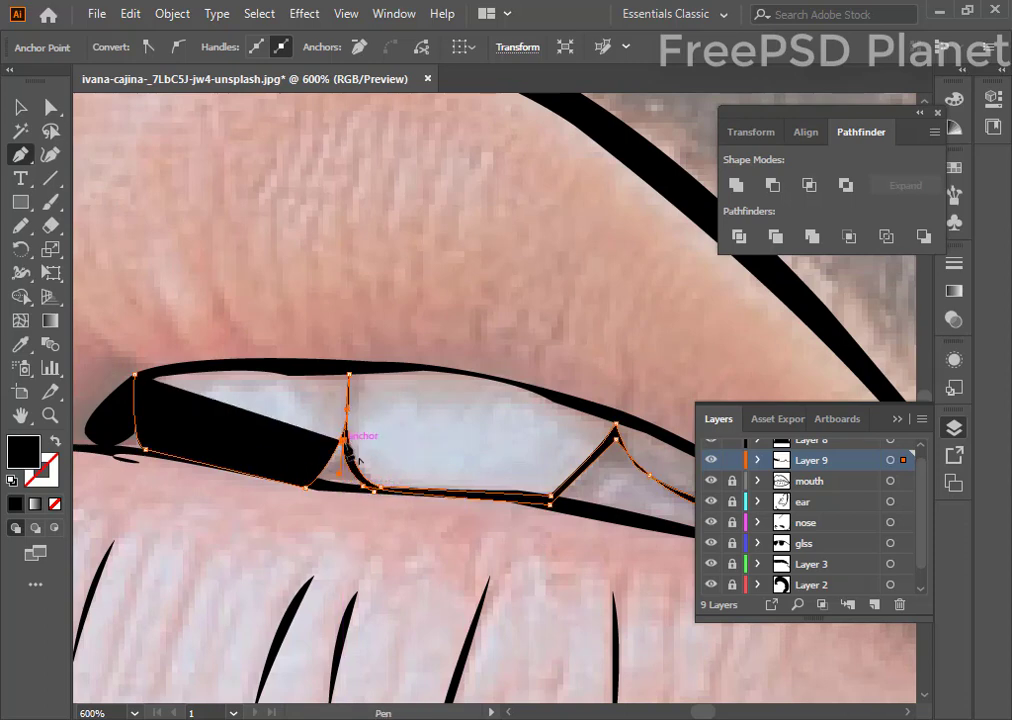
mouse_move(305, 487)
left_mouse_down()
mouse_move(293, 496)
mouse_move(380, 501)
mouse_move(352, 450)
mouse_move(325, 497)
mouse_move(316, 486)
mouse_move(147, 458)
left_mouse_up()
left_click_drag(134, 376, 145, 388)
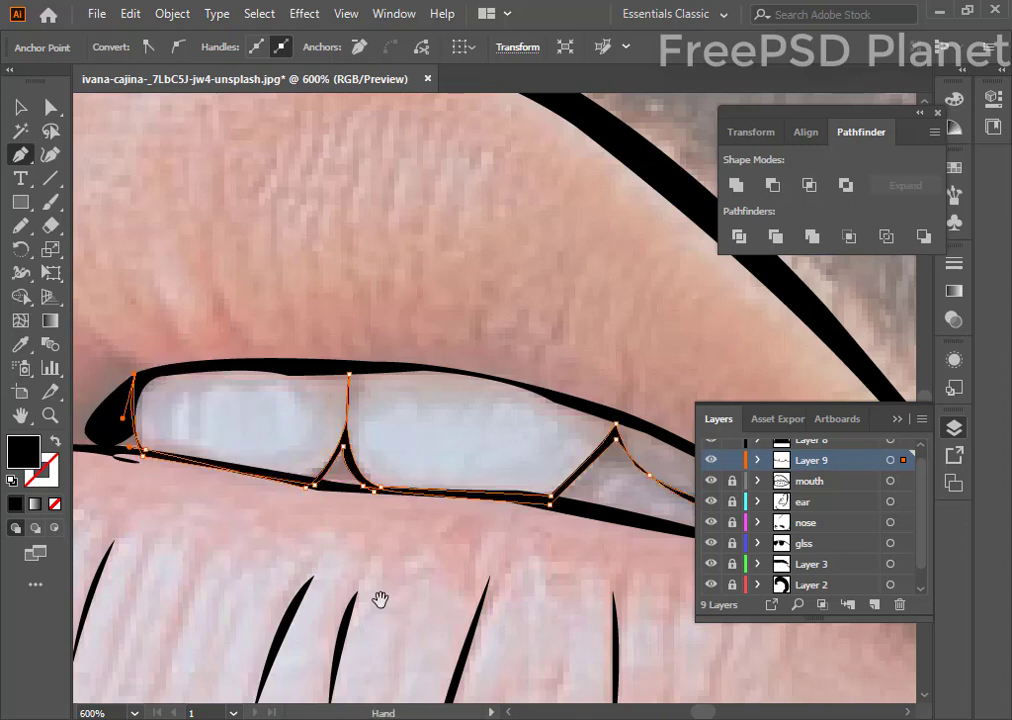
left_click_drag(380, 600, 340, 460)
left_click(827, 481)
left_click_drag(228, 436, 390, 436)
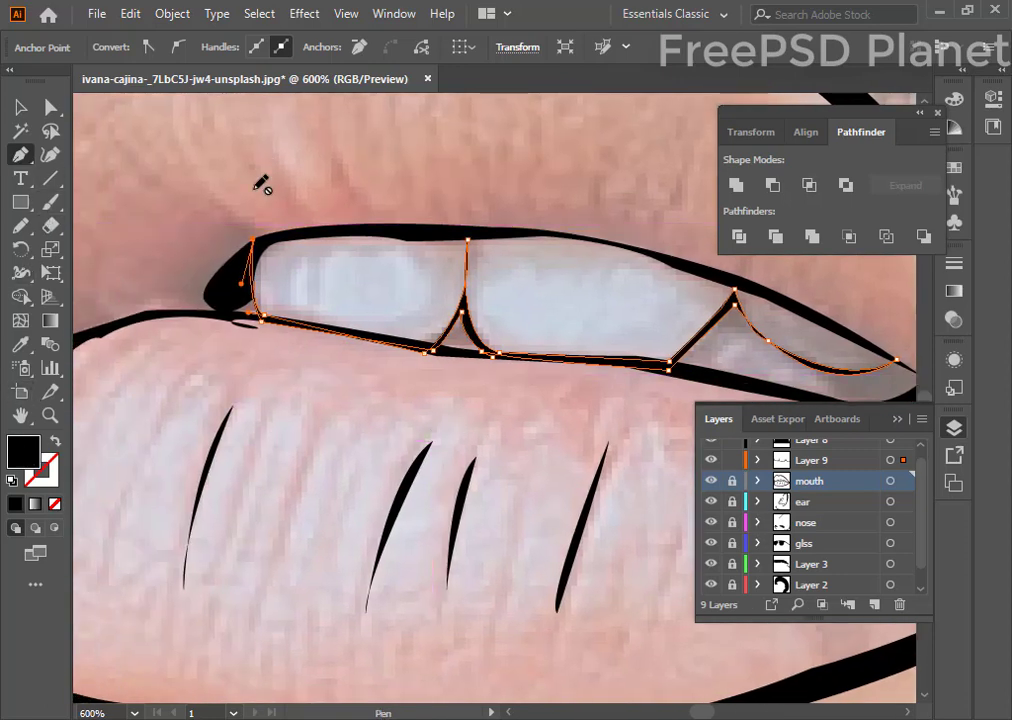
- Lock the lips layer and add a fresh layer for the teeth
left_click(874, 604)
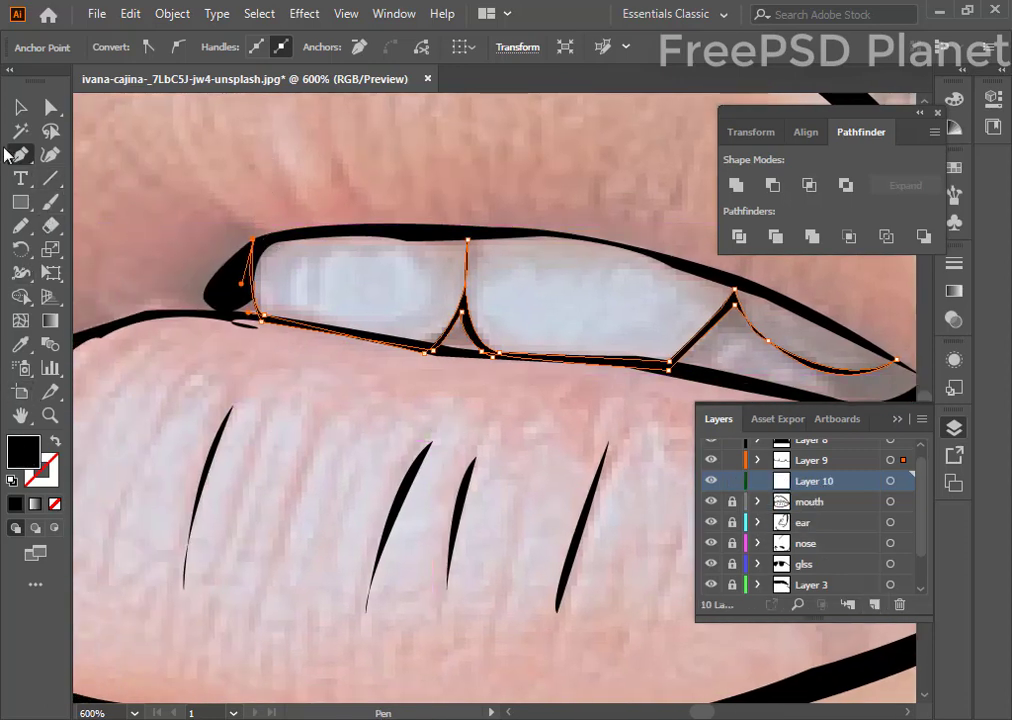
double_click(24, 450)
left_click(371, 373)
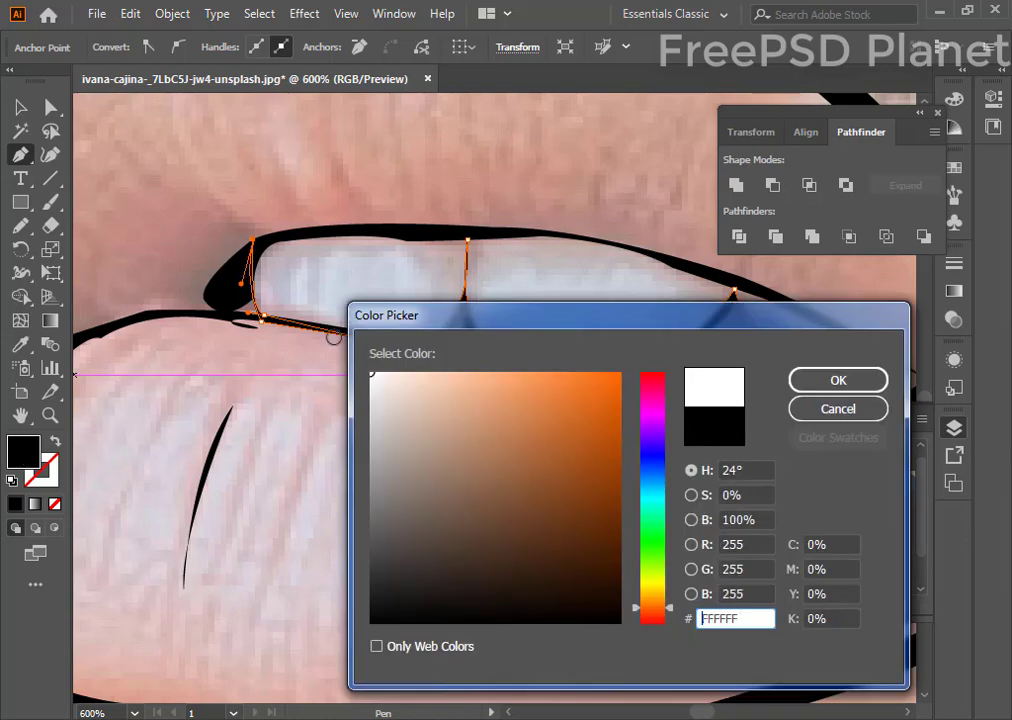
left_click(838, 385)
key("ctrl+z")
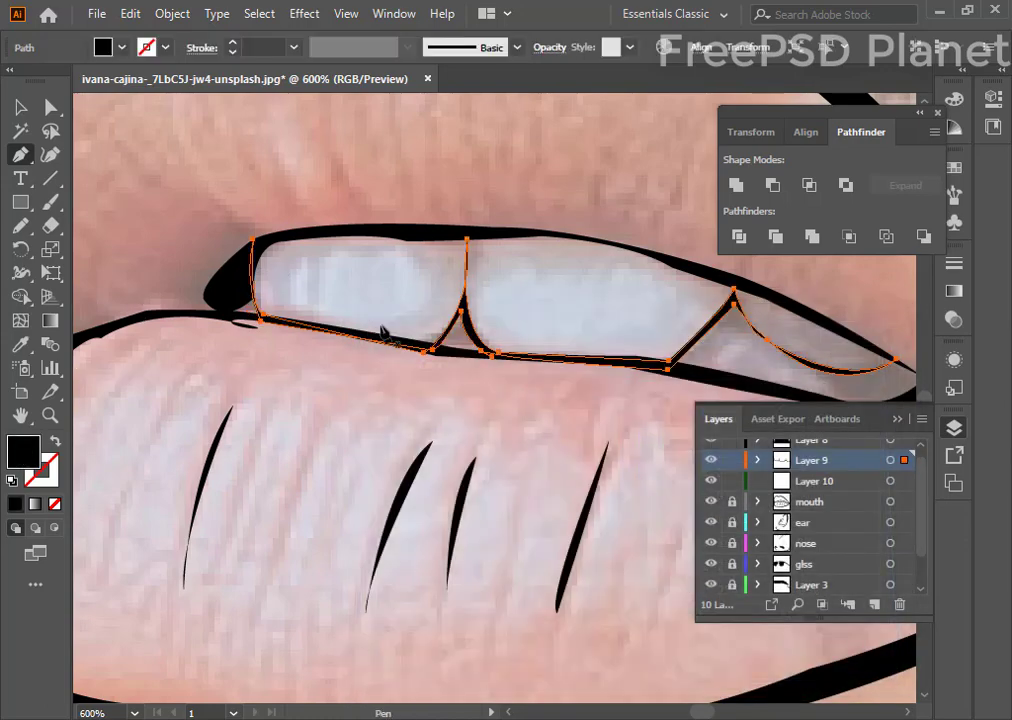
left_click(732, 460)
left_click(874, 604)
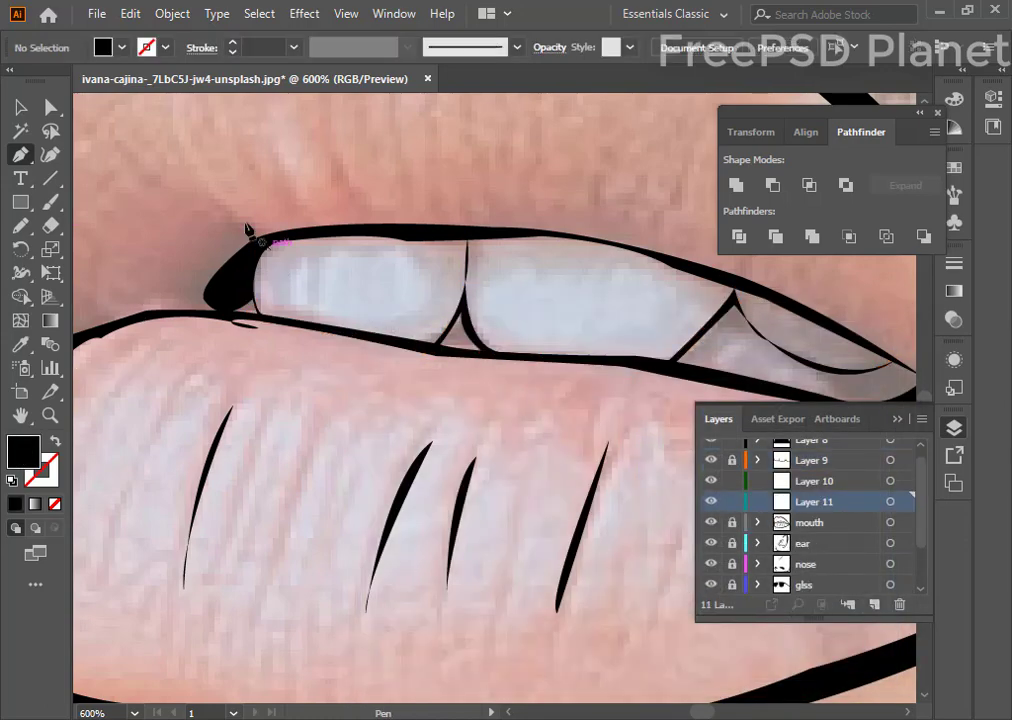
- Pen-trace the teeth outline from the top-left along the lower lip line and tooth peaks
left_click(252, 256)
left_click_drag(270, 317, 304, 328)
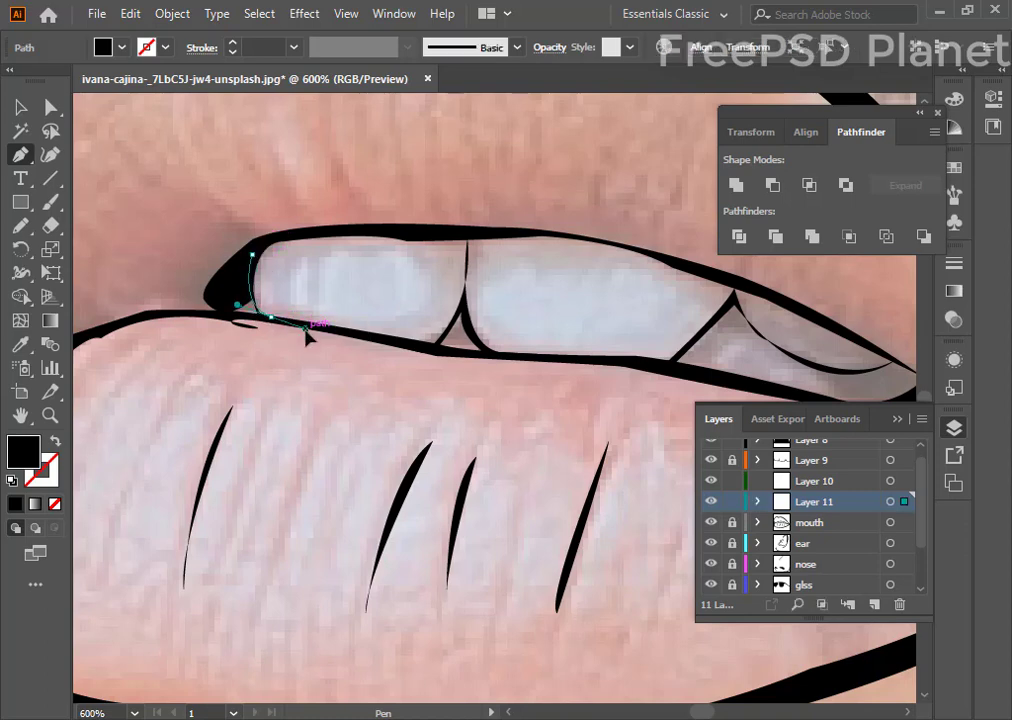
left_click(442, 349)
left_click(462, 307)
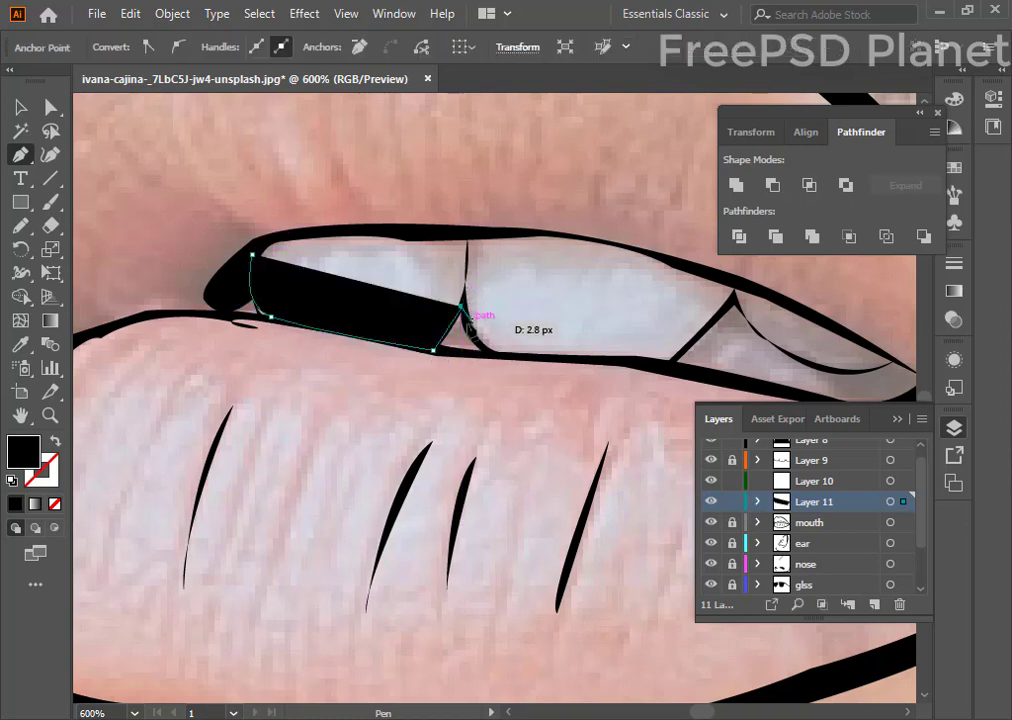
left_click(474, 326)
left_click(485, 353)
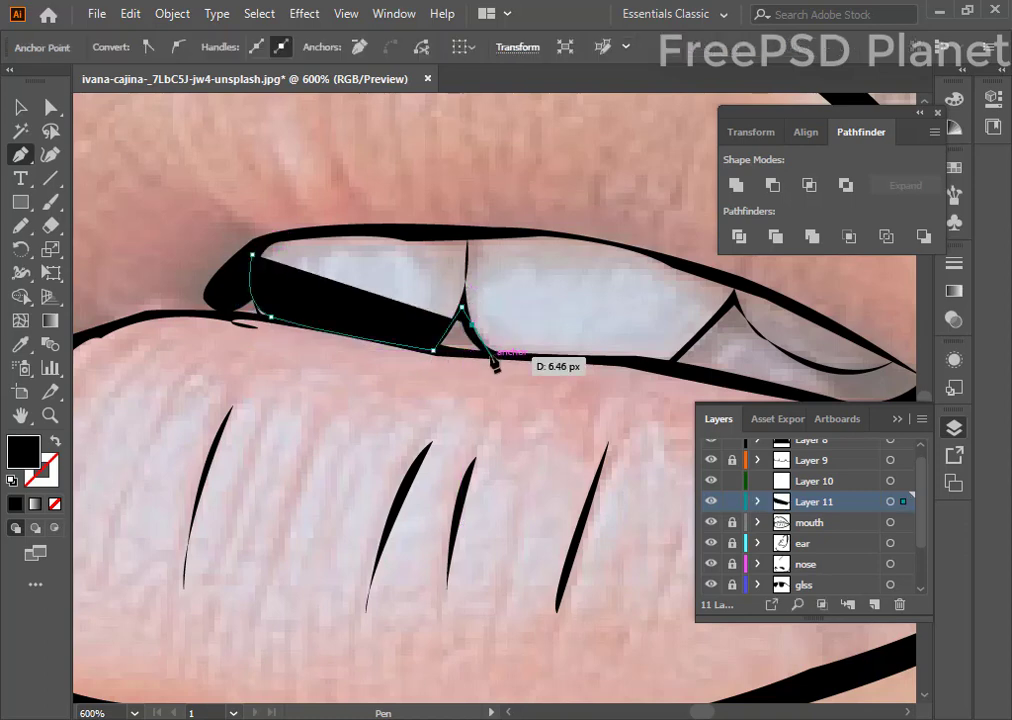
left_click(668, 357)
left_click(734, 294)
mouse_move(779, 350)
left_mouse_down()
mouse_move(562, 300)
mouse_move(600, 305)
mouse_move(513, 234)
left_mouse_up()
- Curve the outline back along the upper teeth edge and close it at the start point
left_click(647, 293)
left_click_drag(450, 299, 741, 430)
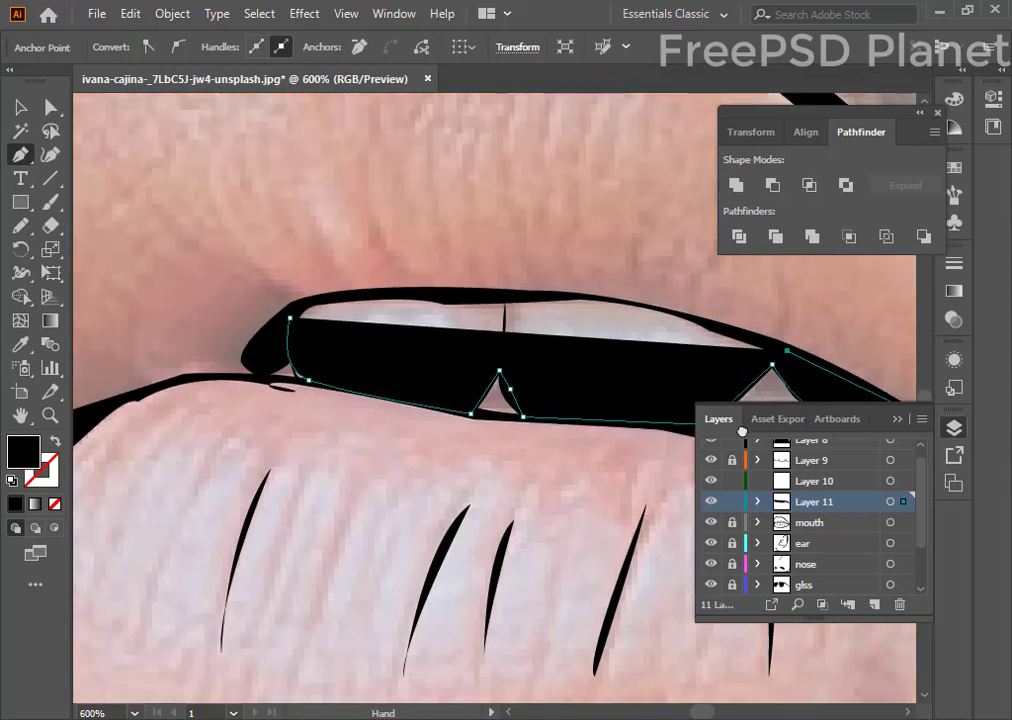
left_click_drag(697, 318, 672, 309)
left_click_drag(585, 293, 560, 291)
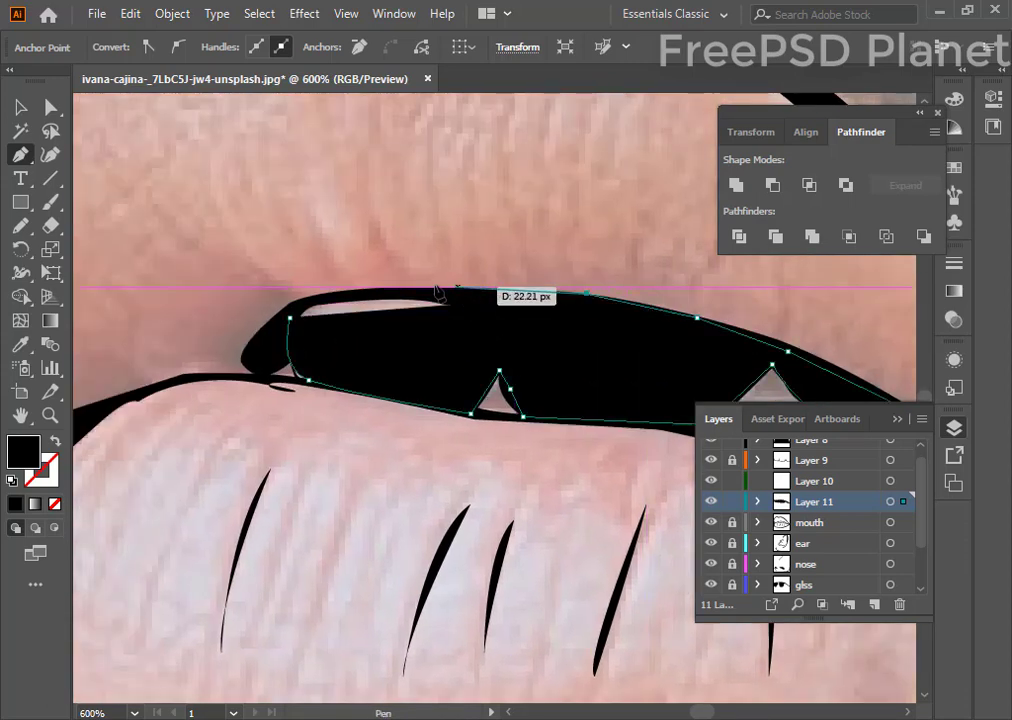
left_click_drag(437, 291, 429, 282)
left_click_drag(290, 318, 287, 360)
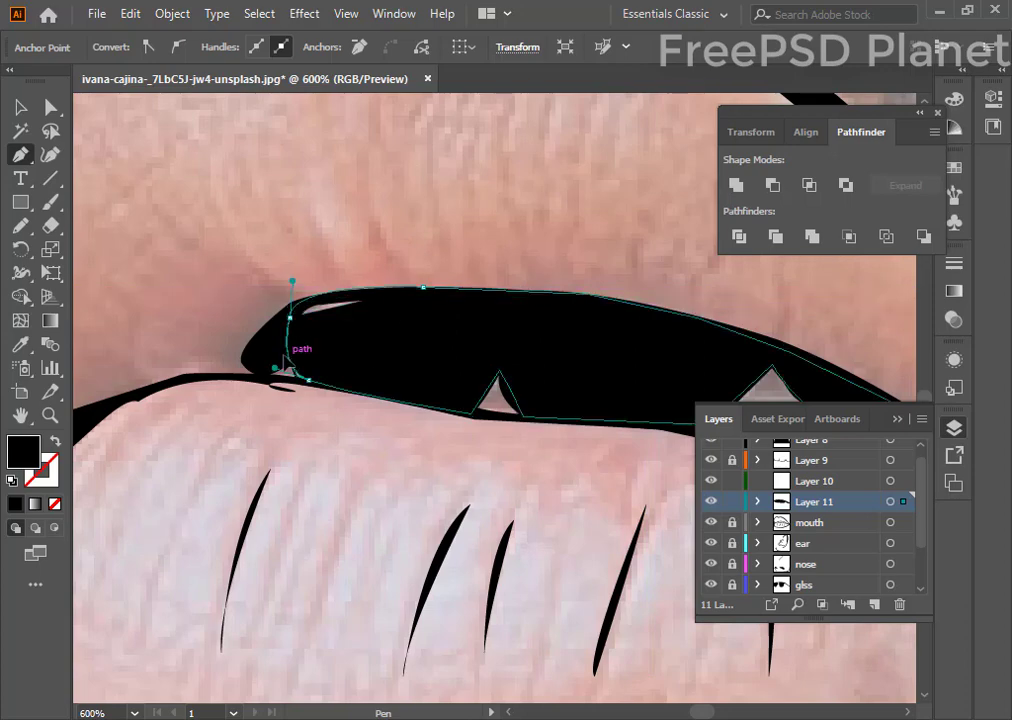
- Fill the teeth shape white and deselect it
double_click(24, 451)
left_click(372, 373)
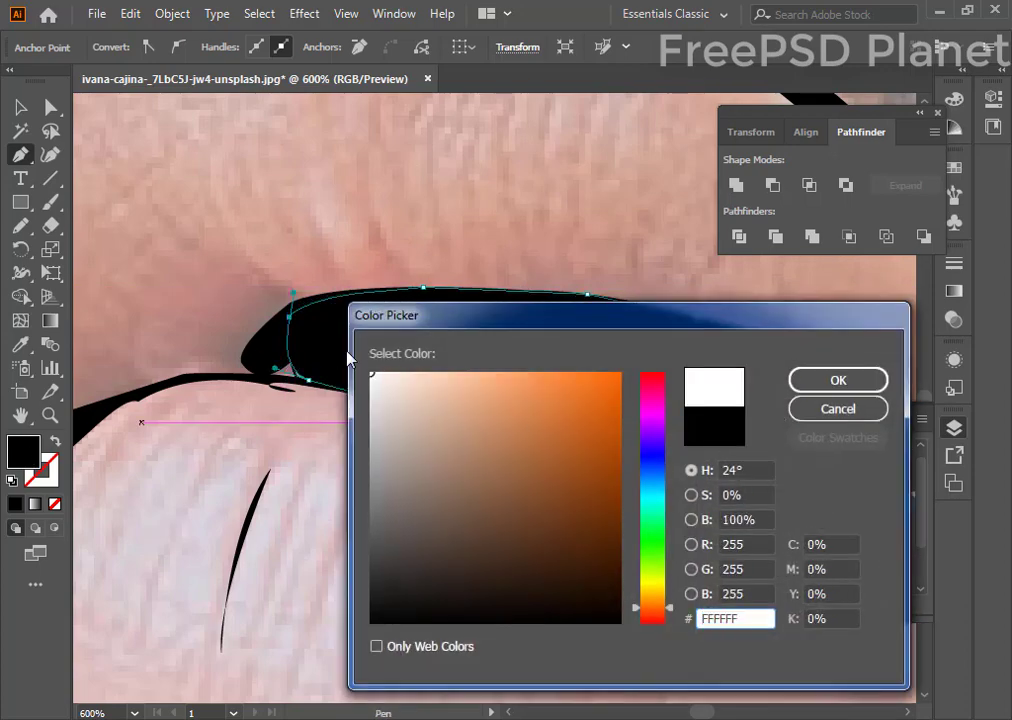
left_click(858, 380)
left_click(20, 108)
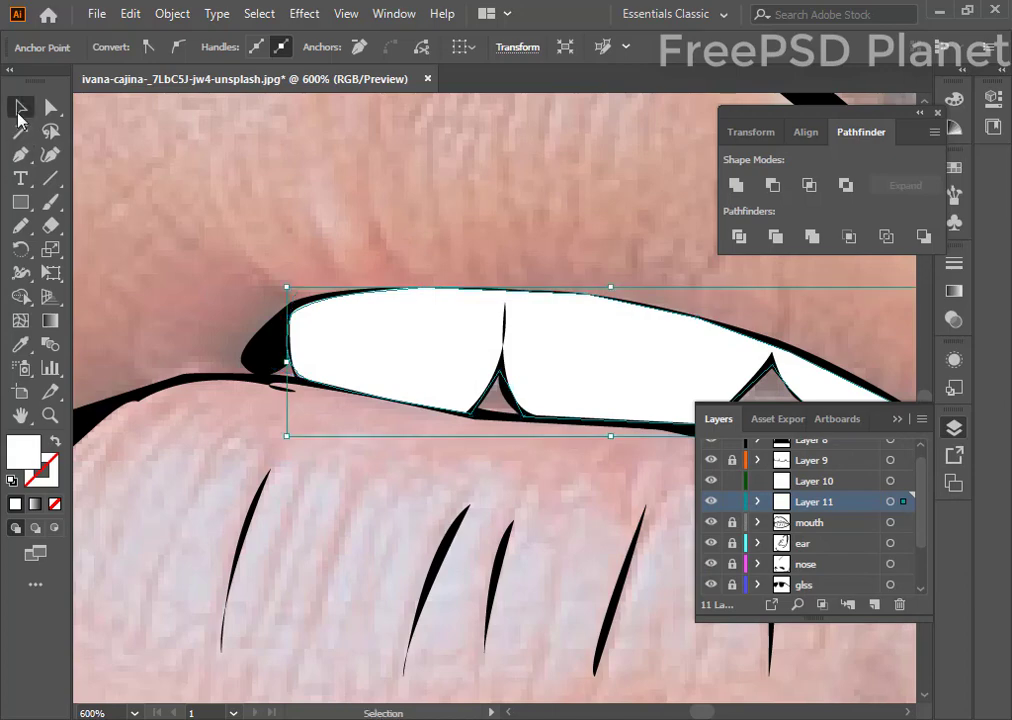
left_click(342, 472)
- Zoom out and toggle the photo layer off and on to check the portrait
key("ctrl+minus")
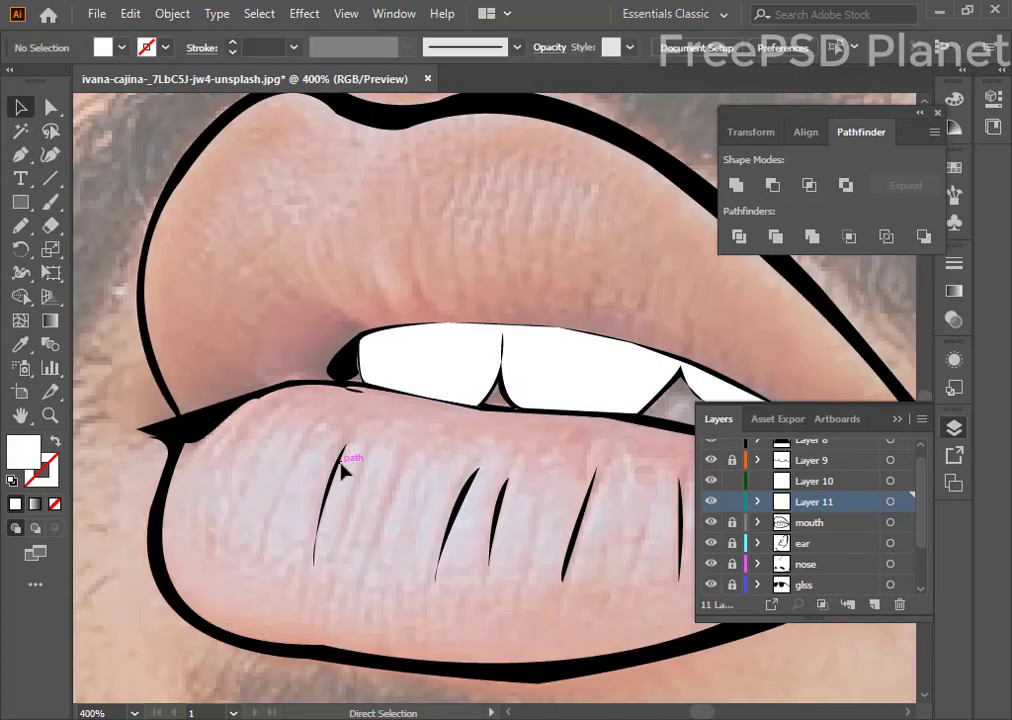
key("ctrl+minus")
key("ctrl+minus")
key("ctrl+minus")
key("ctrl+minus")
key("ctrl+minus")
key("ctrl+minus")
key("ctrl+minus")
key("ctrl+minus")
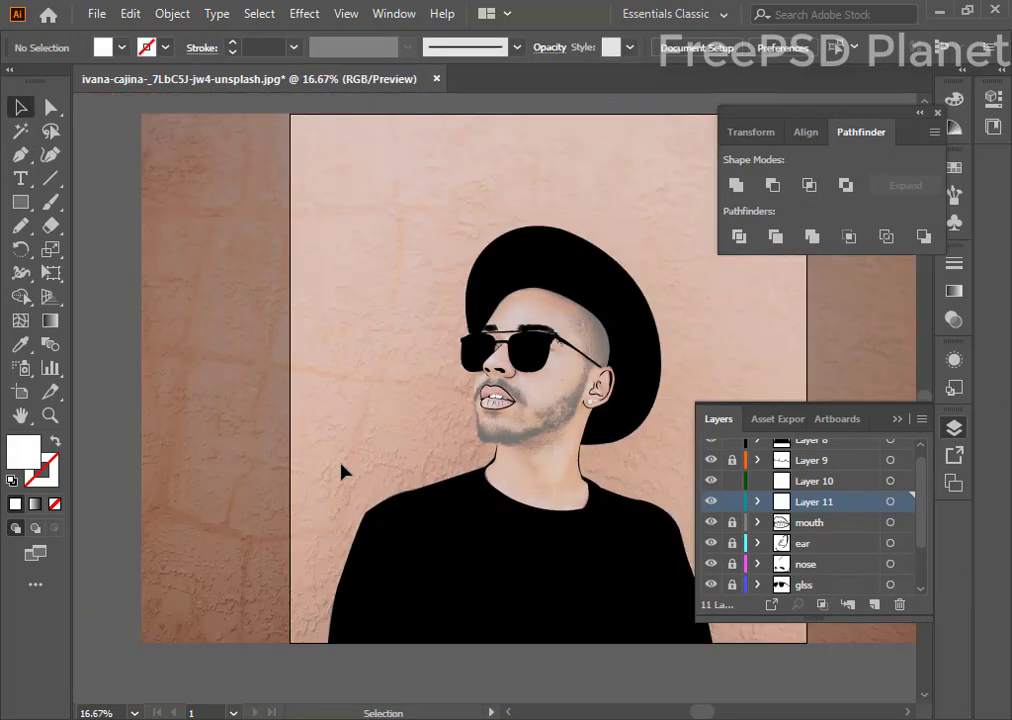
key("ctrl+plus")
key("ctrl+plus")
key("ctrl+plus")
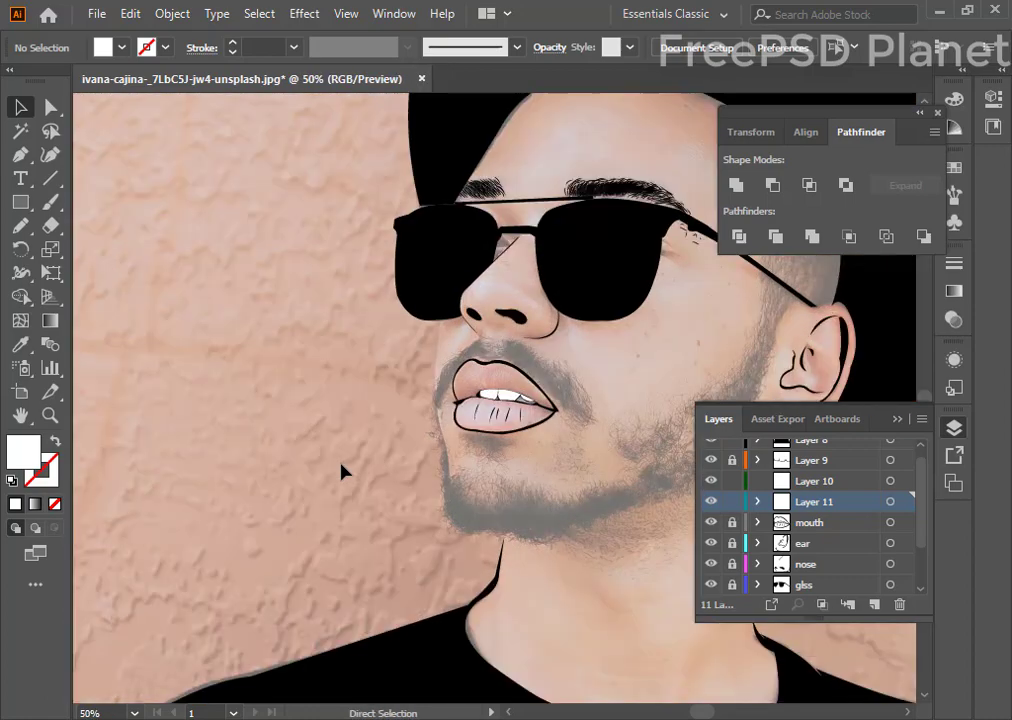
scroll(747, 535, "down", 3)
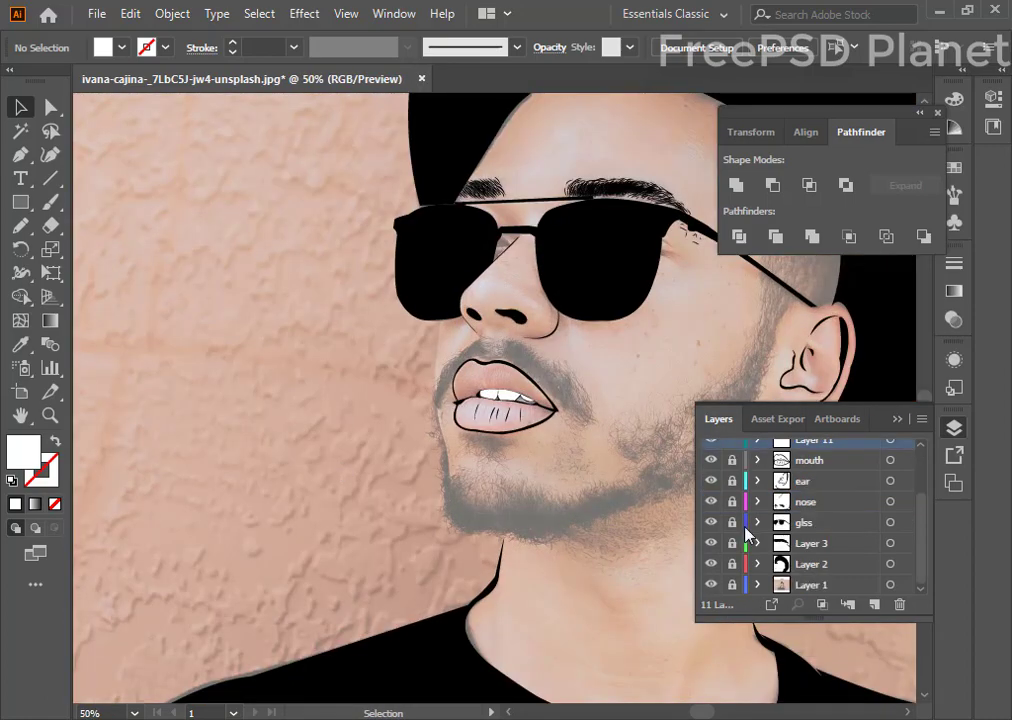
left_click(711, 585)
left_click(711, 585)
scroll(519, 548, "up", 4)
- Zoom in on the scalp edge beside the hat and ear with the Paintbrush ready
left_click_drag(509, 494, 134, 494)
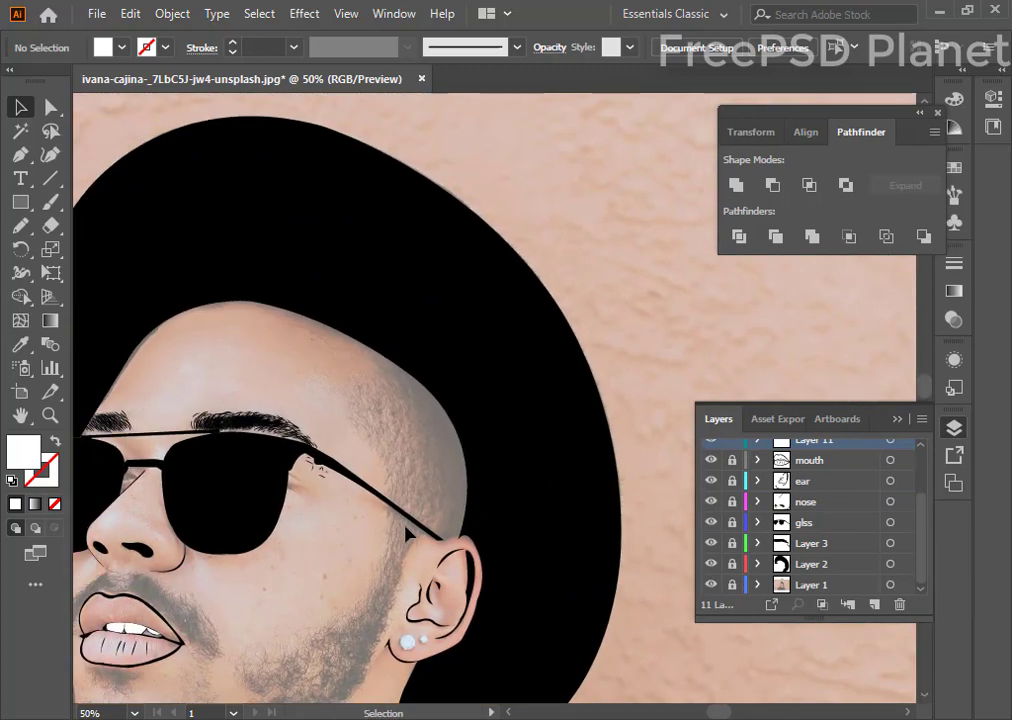
key("ctrl+plus")
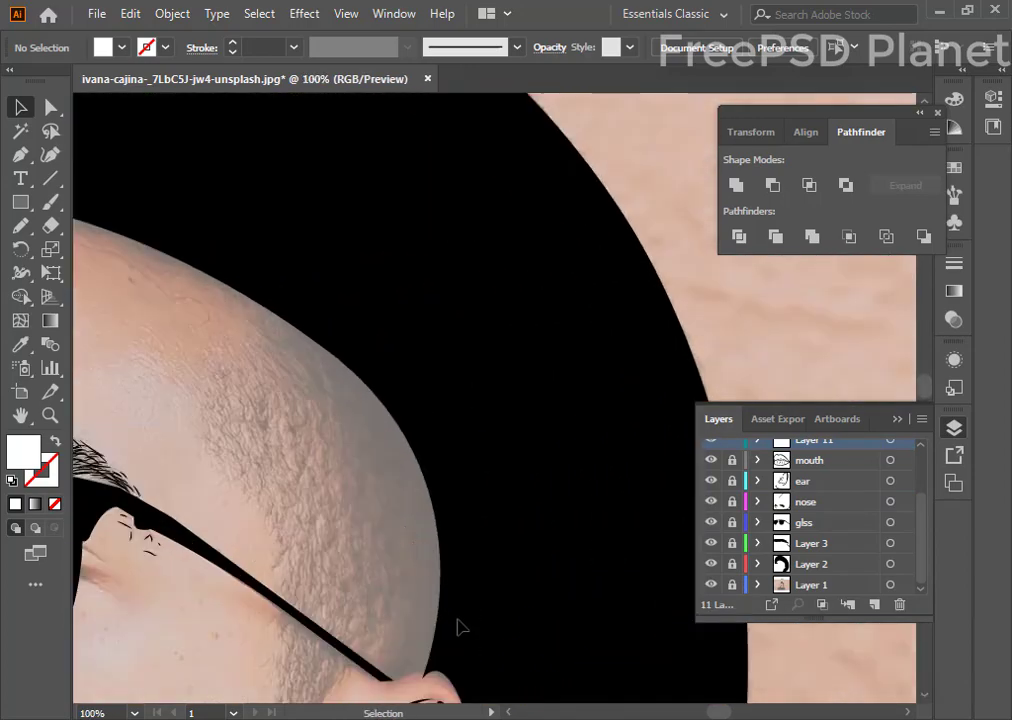
left_click(51, 202)
scroll(840, 470, "up", 2)
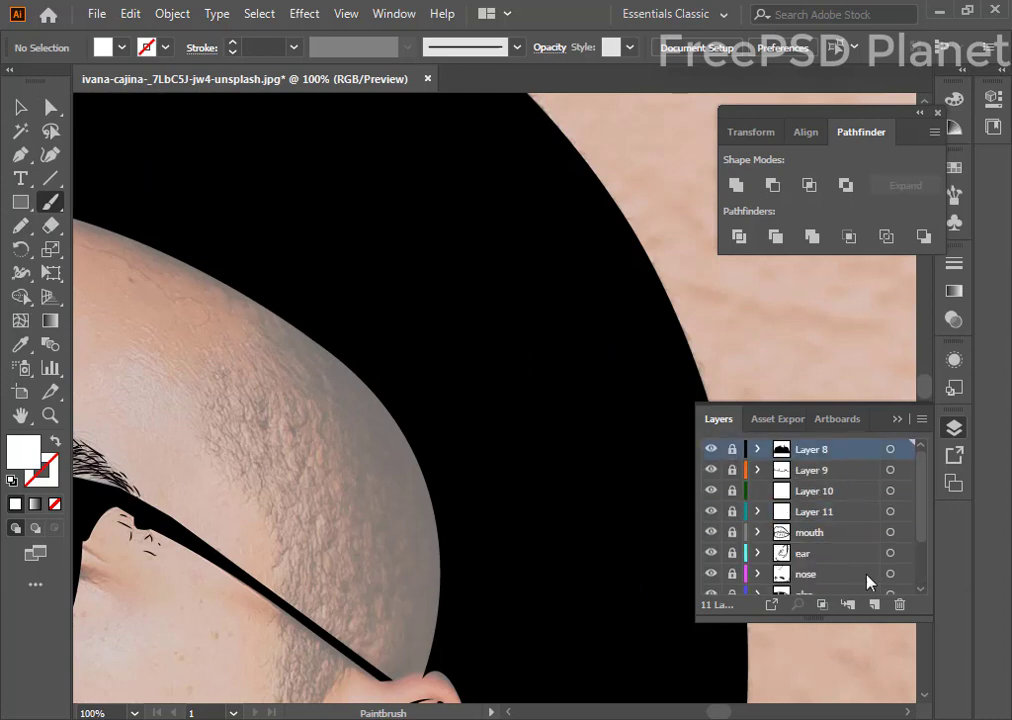
- On a new layer, brush short stubble strokes and move a cluster down along the scalp
left_click(873, 604)
left_click_drag(255, 312, 260, 322)
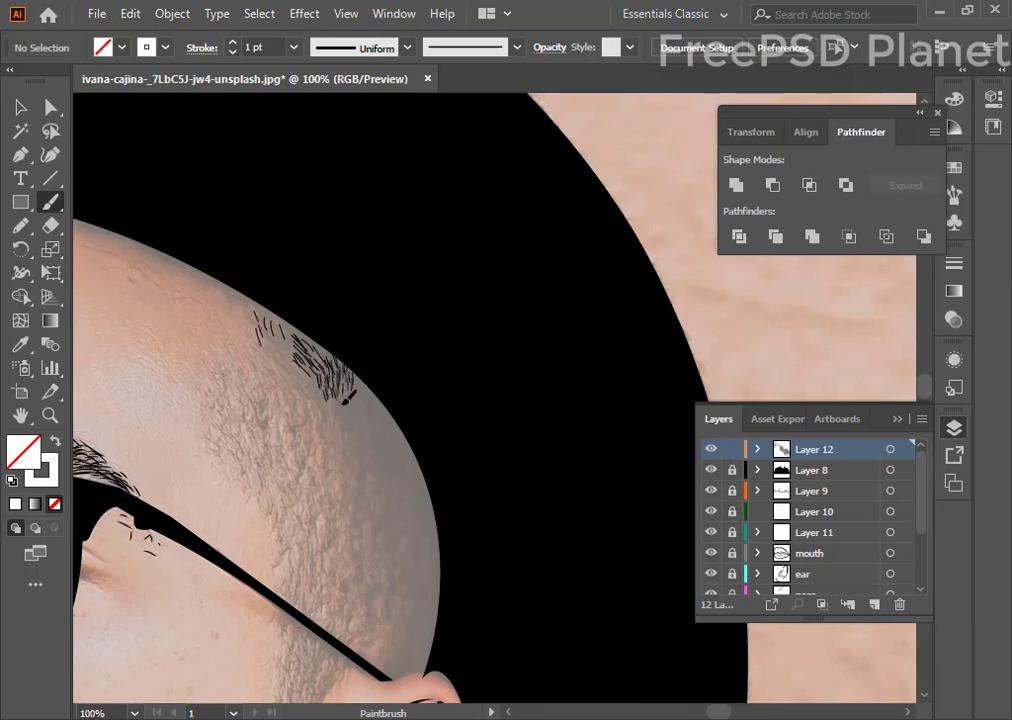
left_click(27, 112)
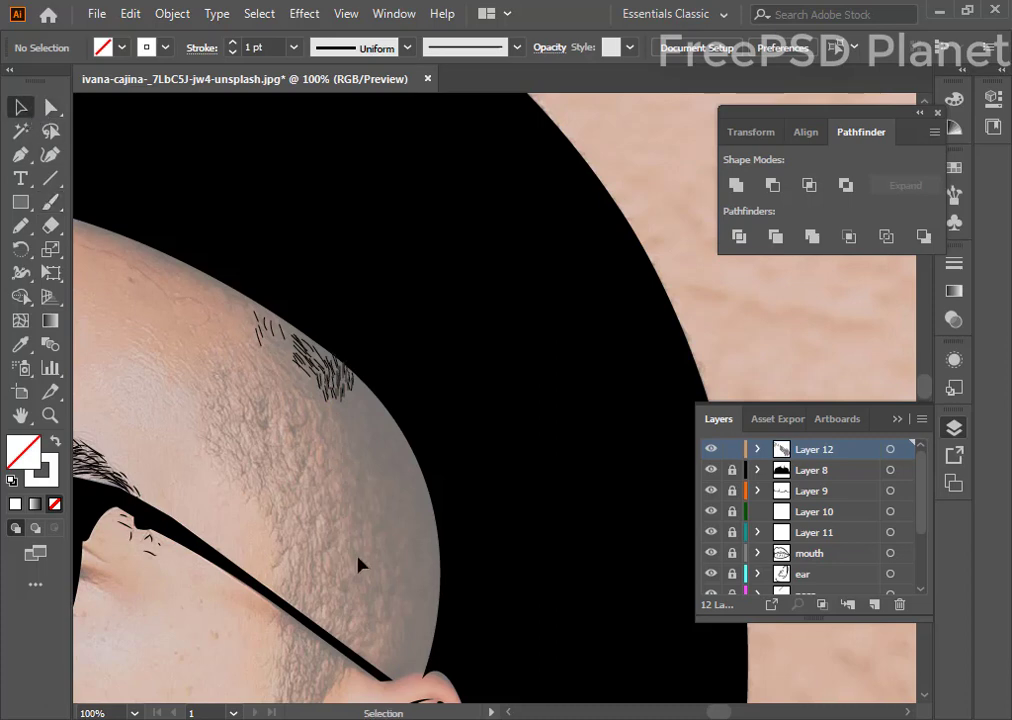
left_click_drag(378, 364, 352, 380)
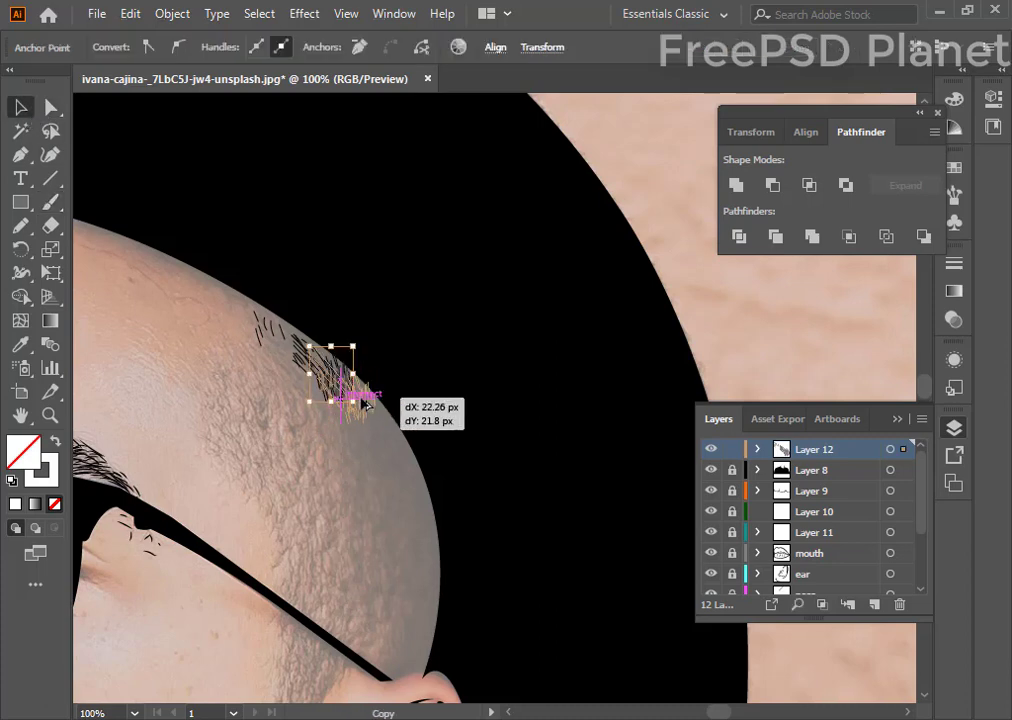
mouse_move(343, 395)
left_mouse_down()
mouse_move(365, 417)
mouse_move(590, 120)
left_mouse_up()
left_click(363, 473)
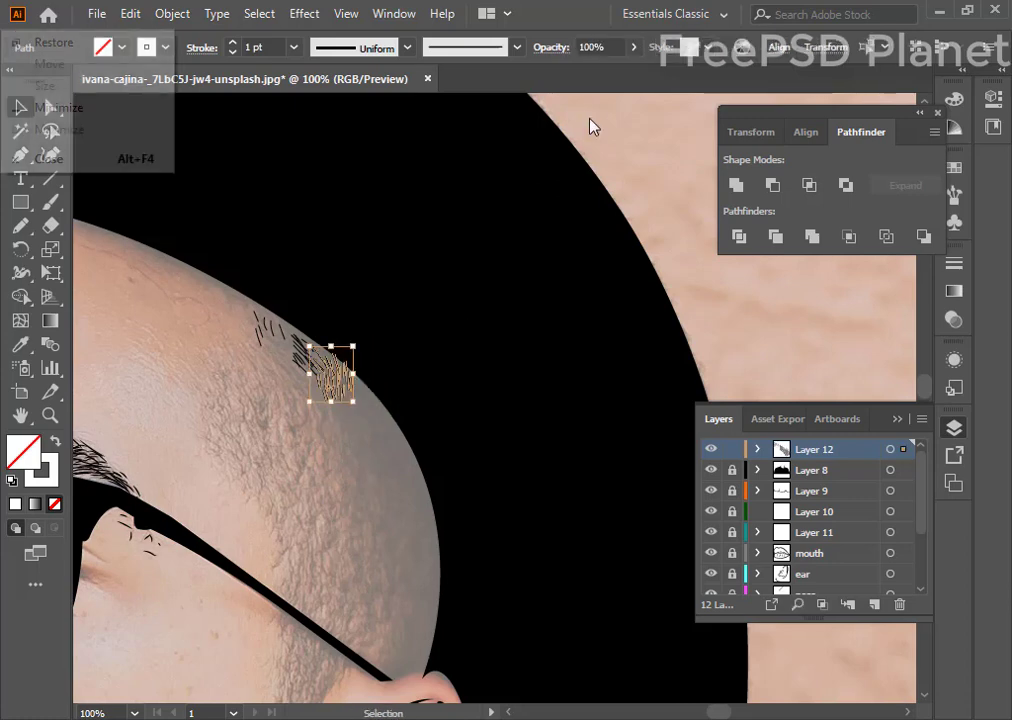
- Copy the stubble cluster further along the scalp and brush another stroke near the edge
key("Return")
key("Return")
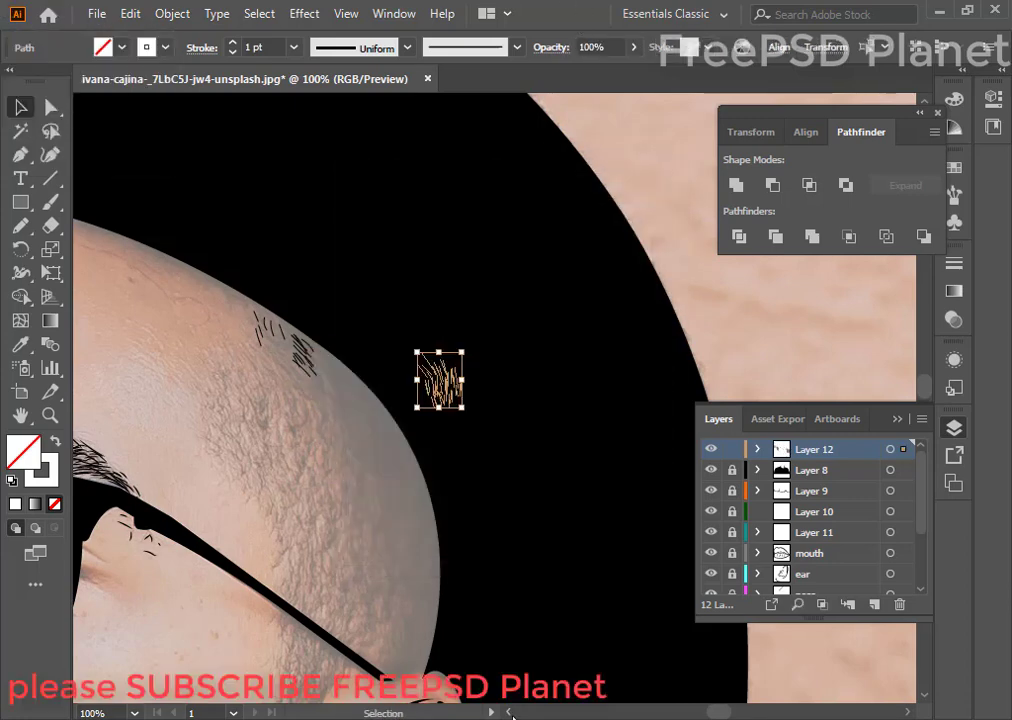
left_click_drag(328, 387, 330, 390)
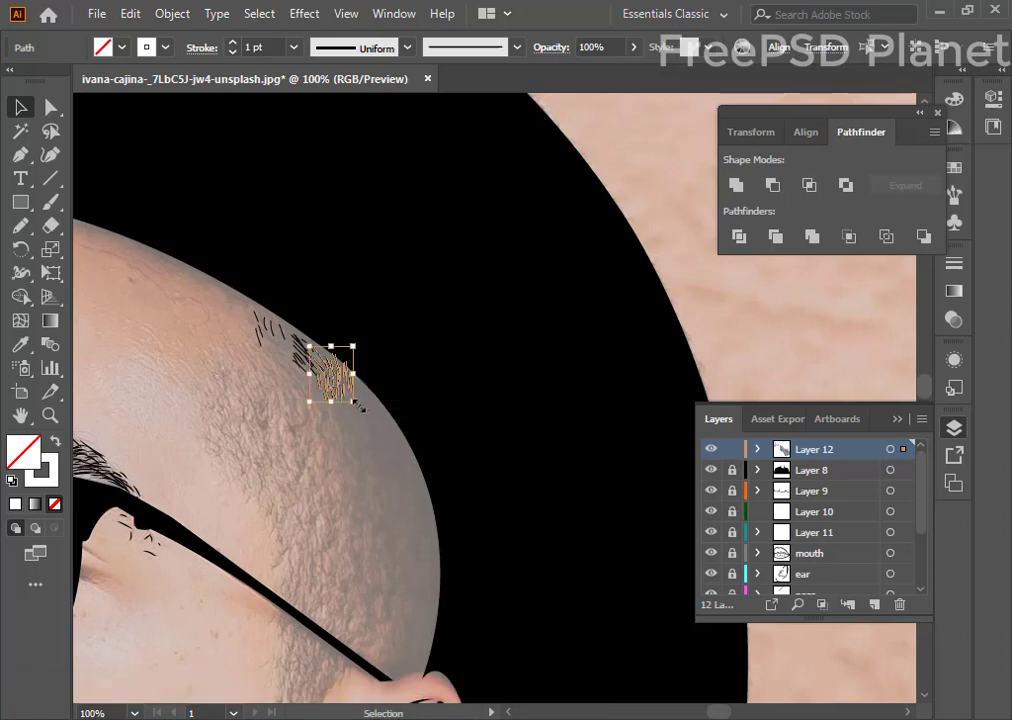
mouse_move(331, 378)
left_mouse_down()
mouse_move(410, 480)
mouse_move(425, 542)
mouse_move(421, 640)
mouse_move(393, 553)
mouse_move(385, 462)
mouse_move(352, 446)
mouse_move(330, 395)
mouse_move(316, 394)
mouse_move(316, 356)
mouse_move(300, 326)
mouse_move(260, 313)
left_mouse_up()
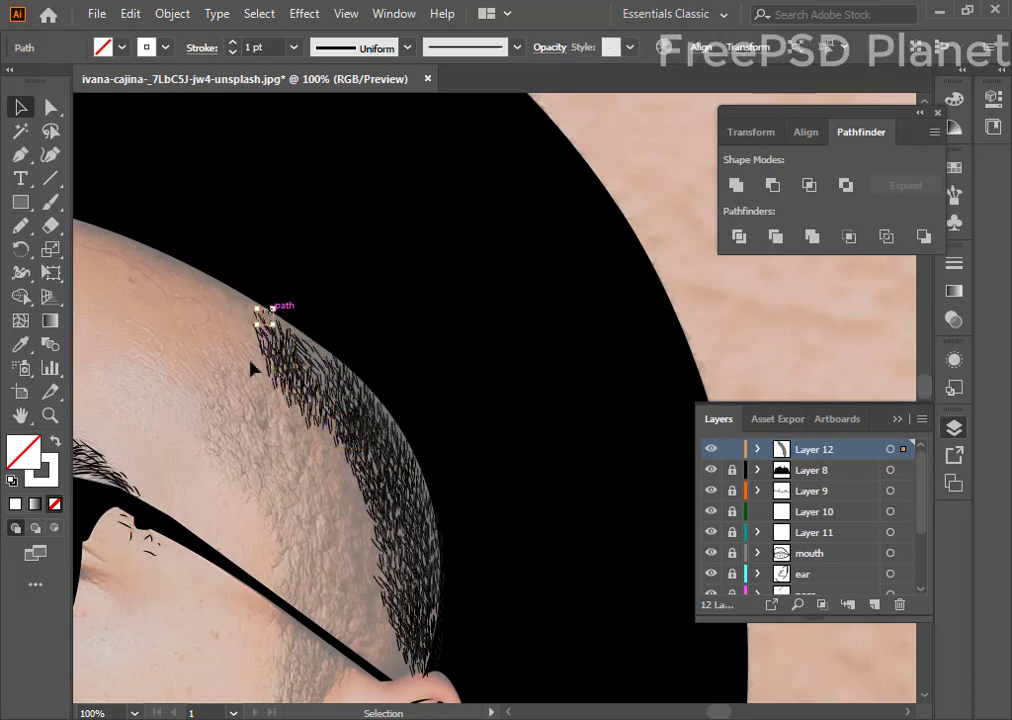
left_click(50, 201)
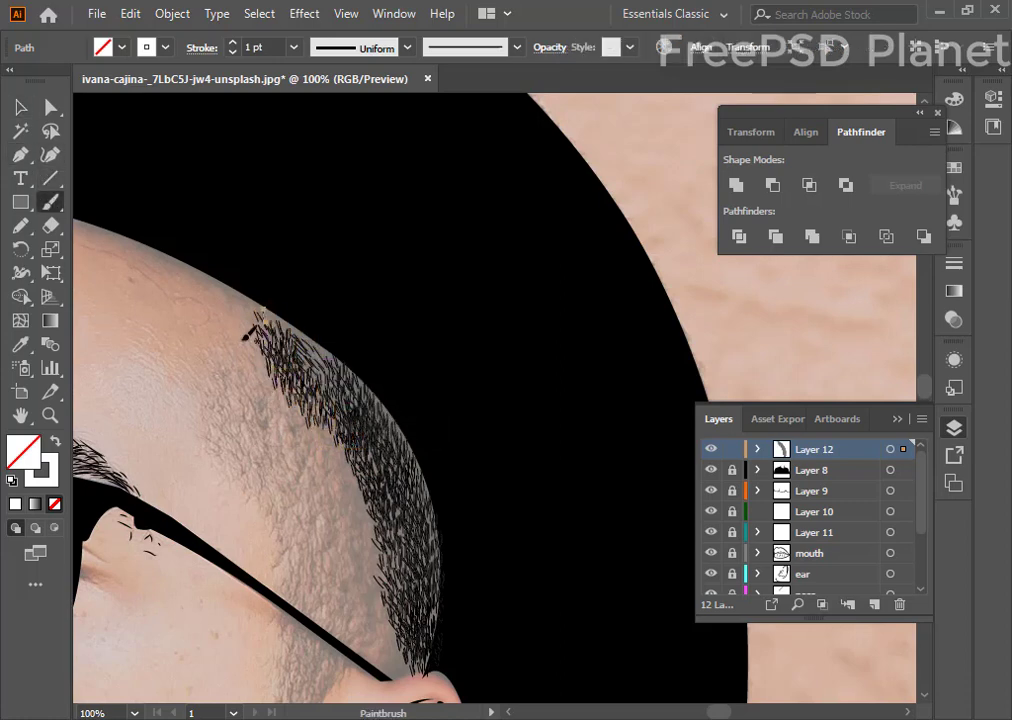
key("ctrl+shift+a")
left_click_drag(245, 342, 244, 334)
key("ctrl+shift+a")
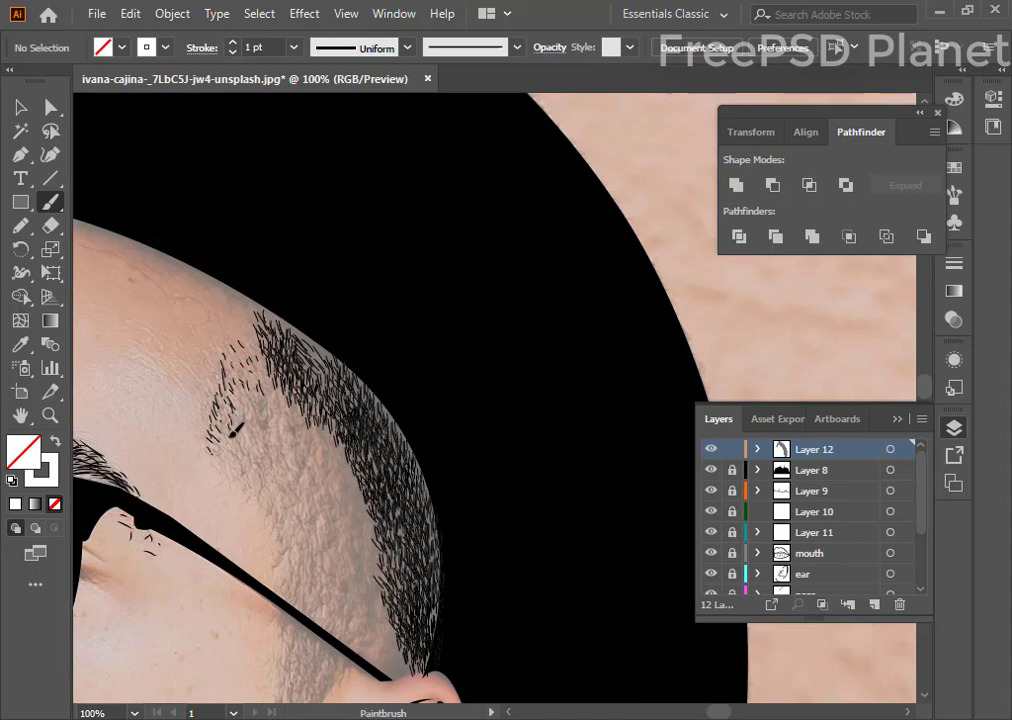
- Duplicate the hairline stubble strokes slightly down-right and brush extra strokes
key("v")
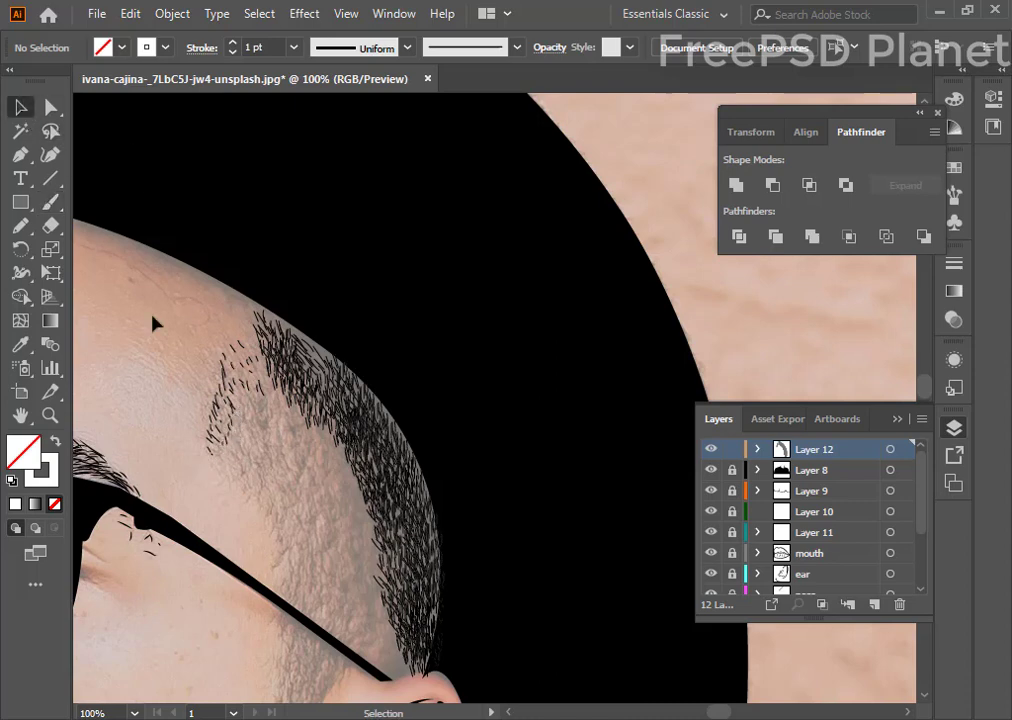
left_click_drag(182, 317, 248, 466)
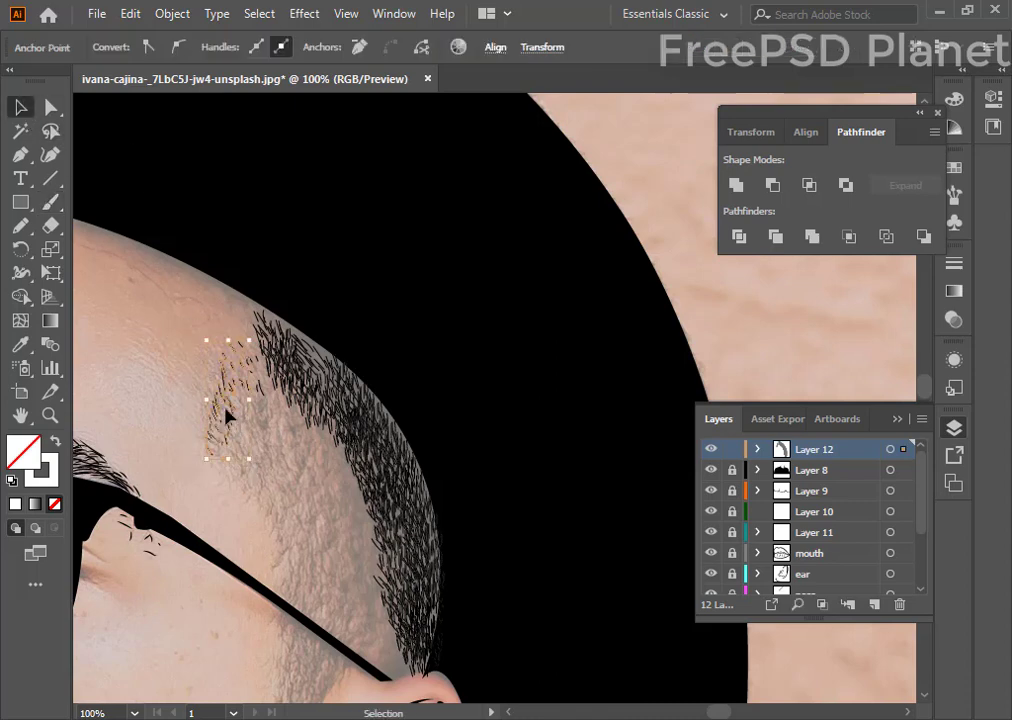
left_click_drag(228, 415, 275, 457)
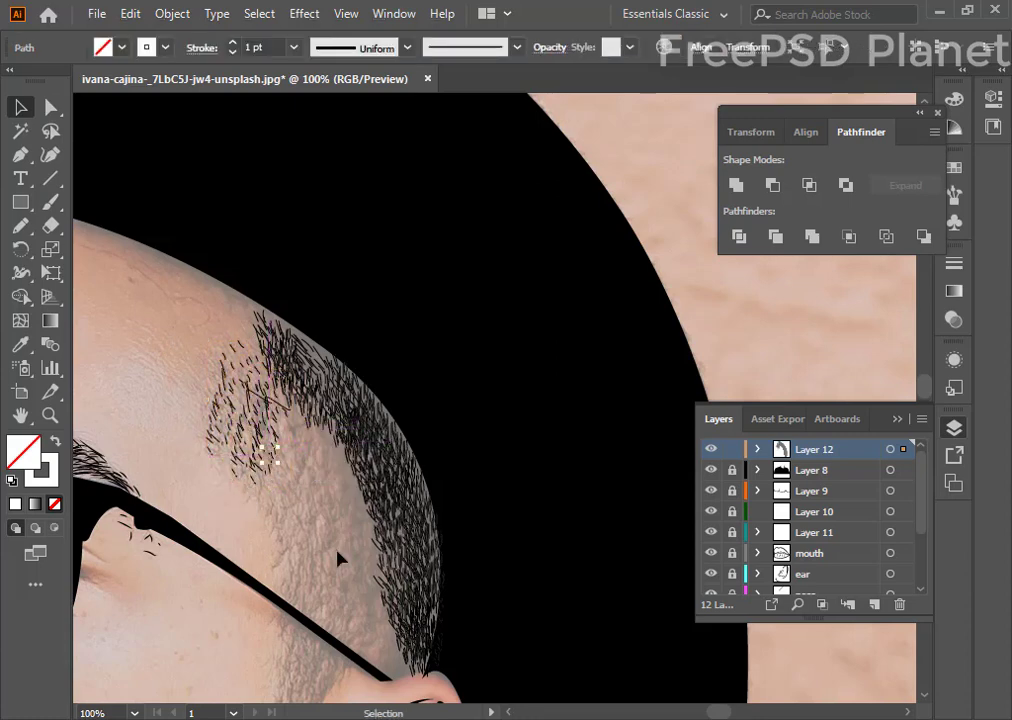
left_click(310, 530)
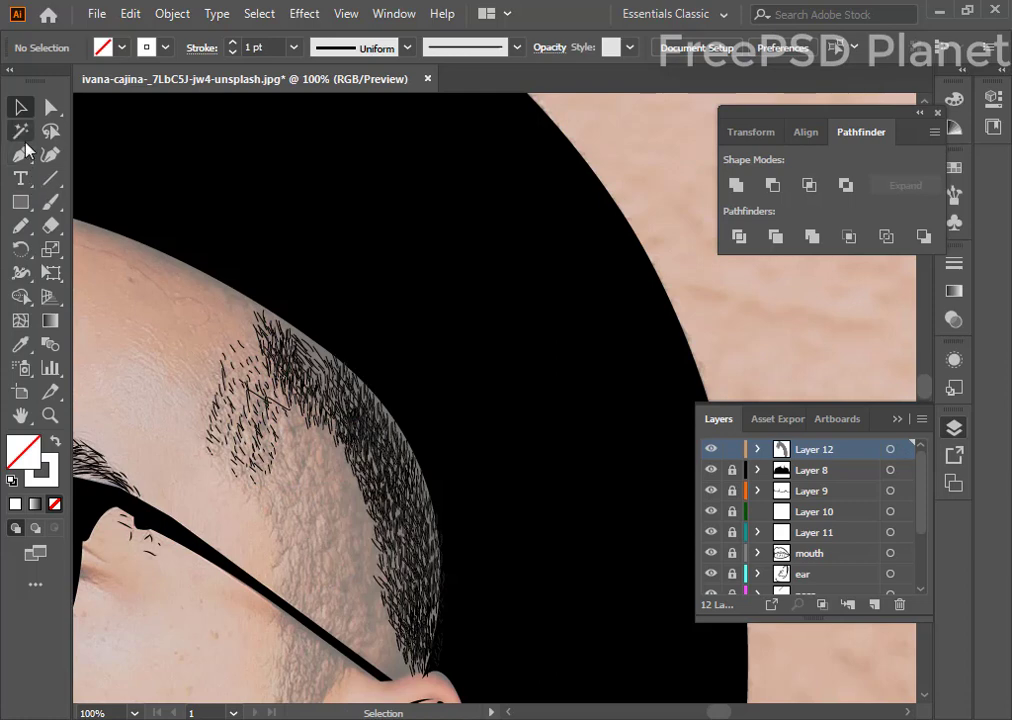
left_click(49, 201)
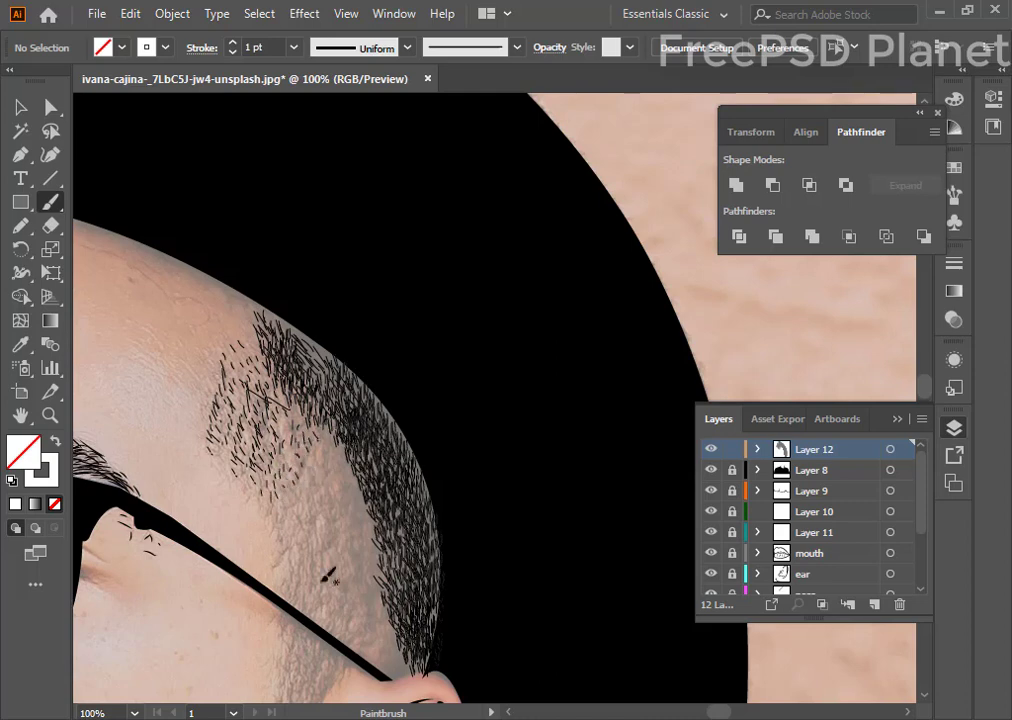
scroll(240, 432, "down", 3)
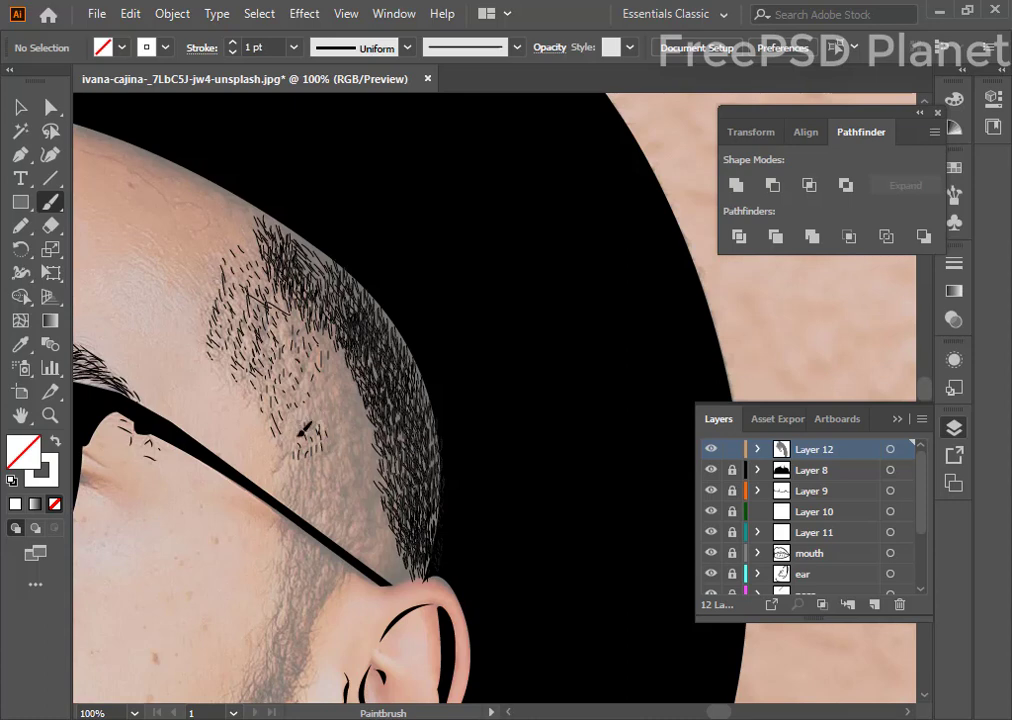
- Copy stubble clusters into the sparse patches above the glasses arm, then zoom out
key("v")
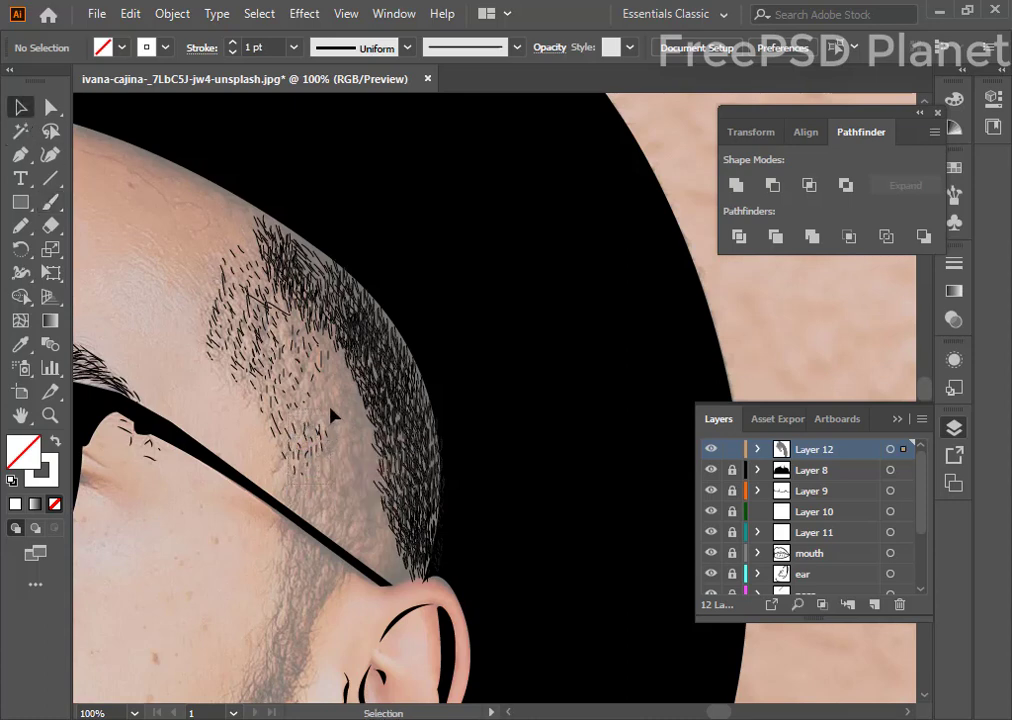
mouse_move(311, 442)
left_mouse_down()
mouse_move(338, 392)
mouse_move(307, 410)
mouse_move(352, 430)
mouse_move(296, 428)
mouse_move(348, 430)
mouse_move(320, 487)
mouse_move(362, 497)
left_mouse_up()
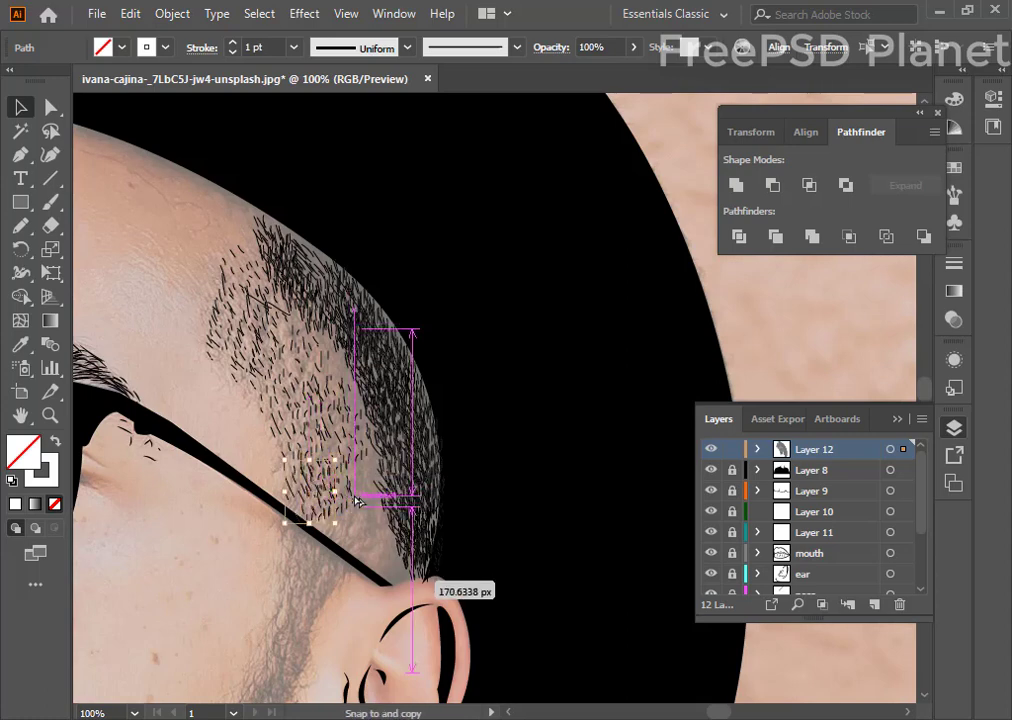
left_click(357, 463)
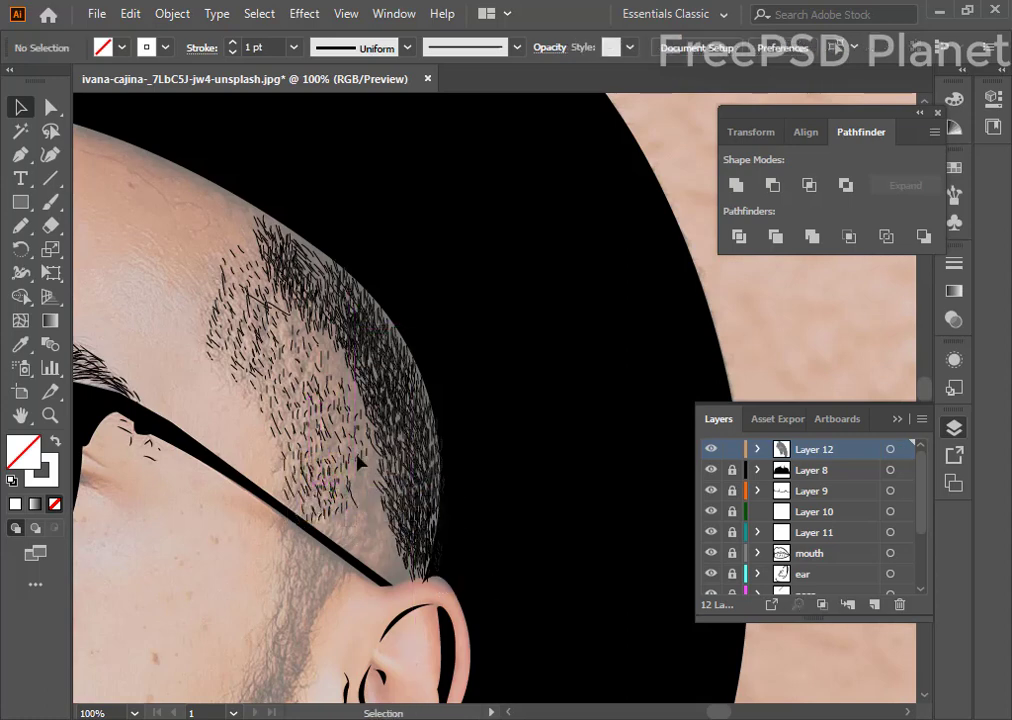
left_click(350, 487)
left_click(333, 535)
left_click(334, 465)
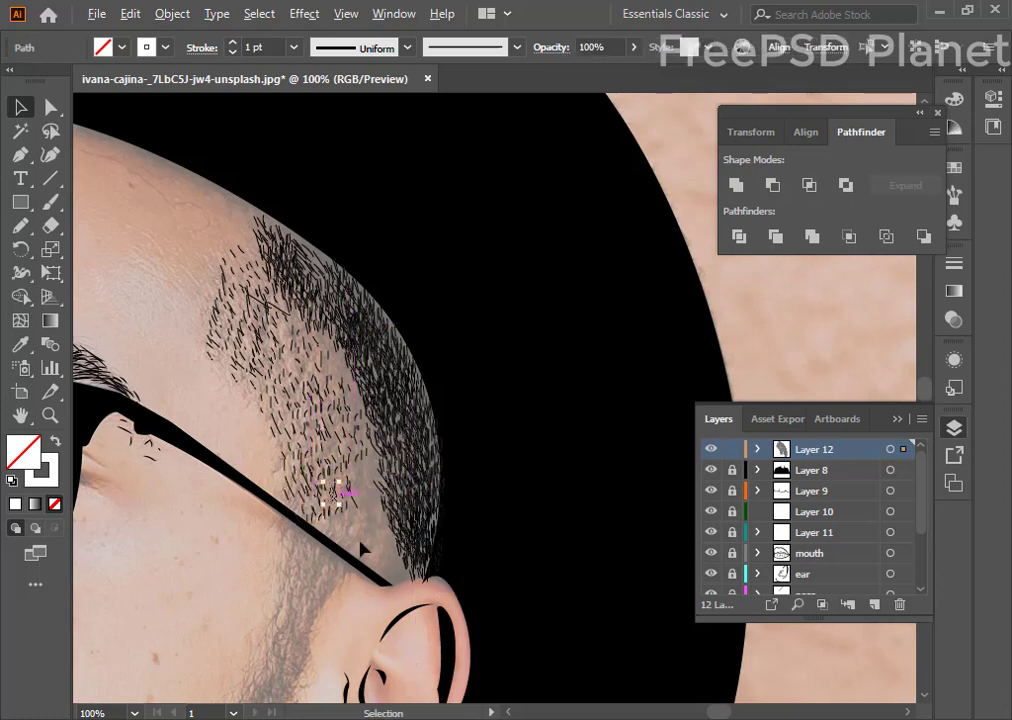
left_click(276, 459)
left_click(324, 467)
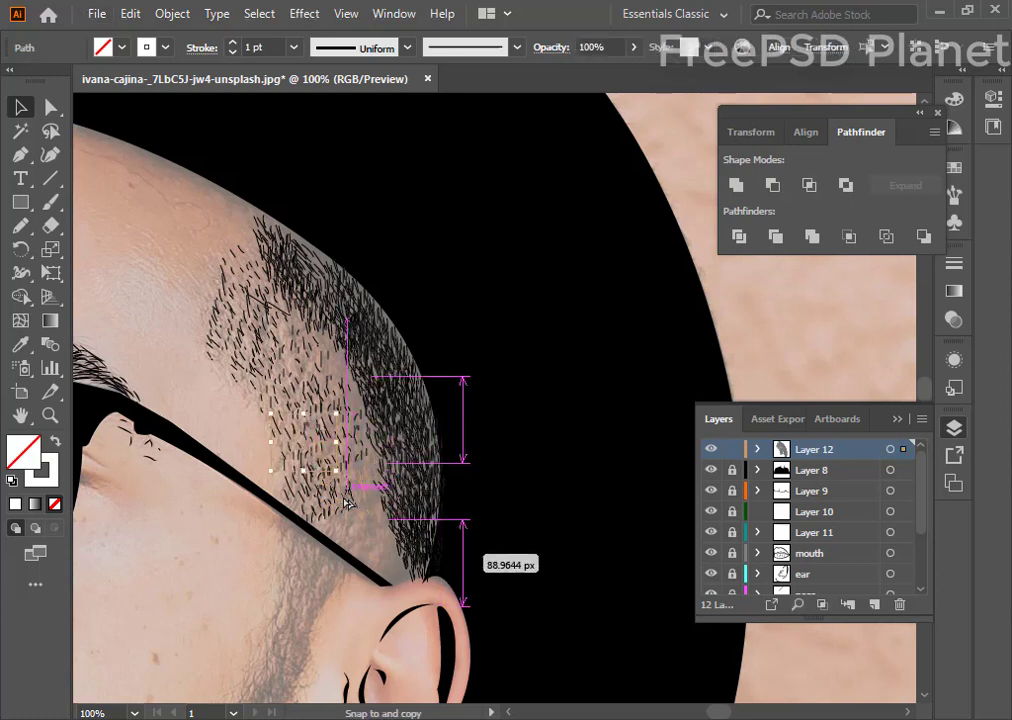
mouse_move(324, 467)
left_mouse_down()
mouse_move(378, 538)
mouse_move(337, 528)
mouse_move(347, 362)
mouse_move(345, 372)
left_mouse_up()
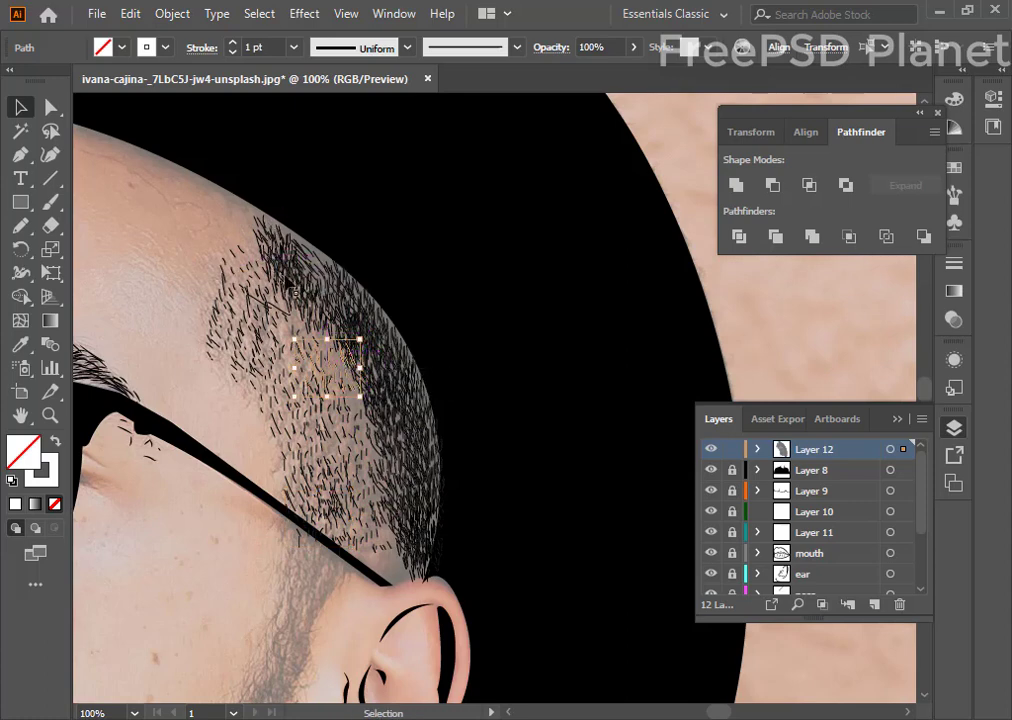
key("ctrl+minus")
key("ctrl+minus")
key("ctrl+minus")
key("ctrl+minus")
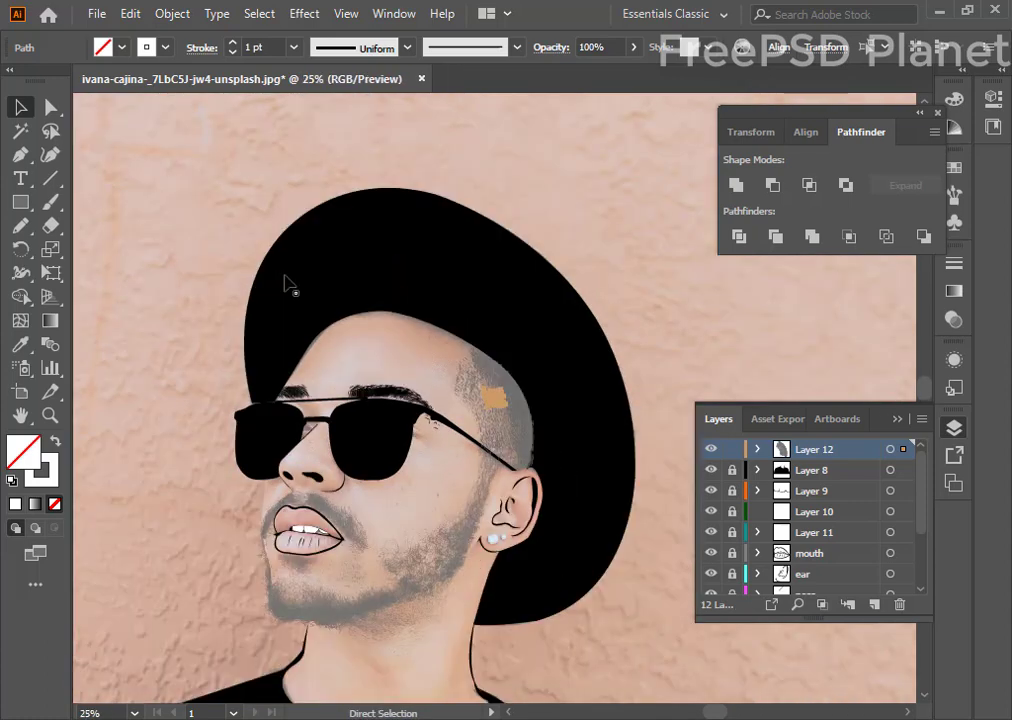
- Hide the reference photo layer and apply a tapered width profile to the scalp stubble
left_click(635, 530)
scroll(748, 538, "down", 3)
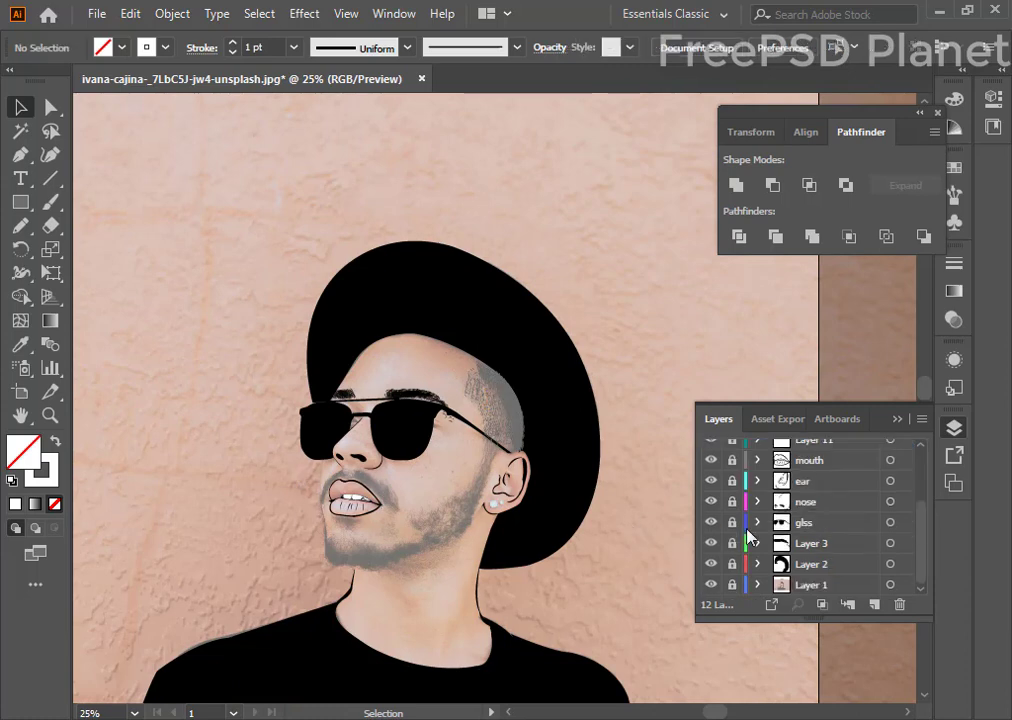
left_click(711, 585)
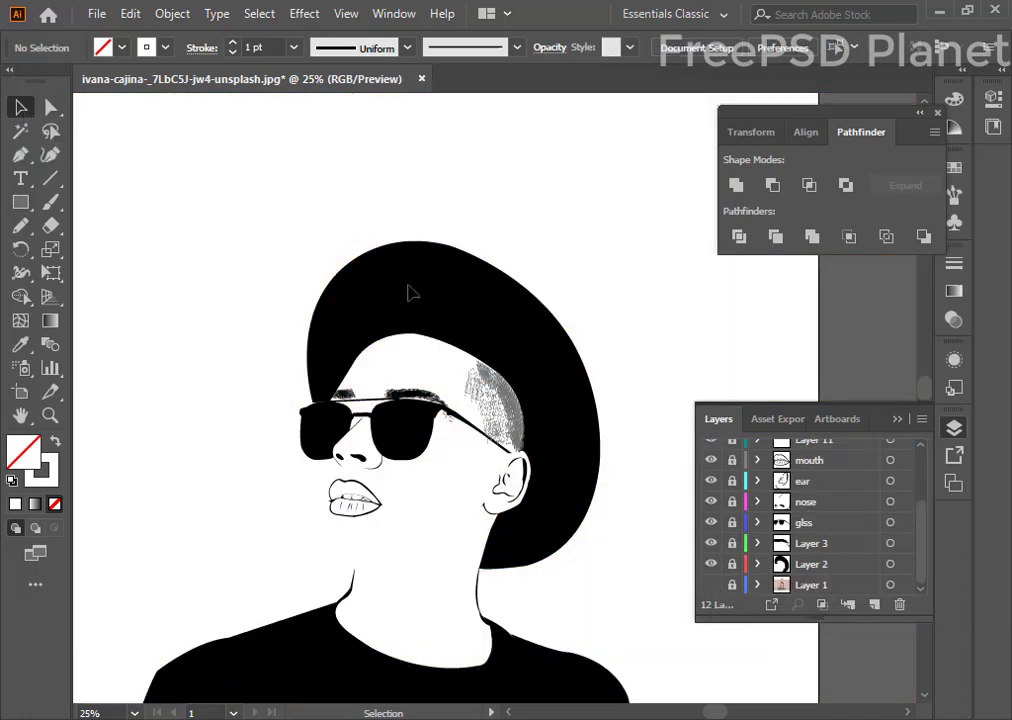
left_click_drag(448, 329, 520, 500)
left_click(407, 47)
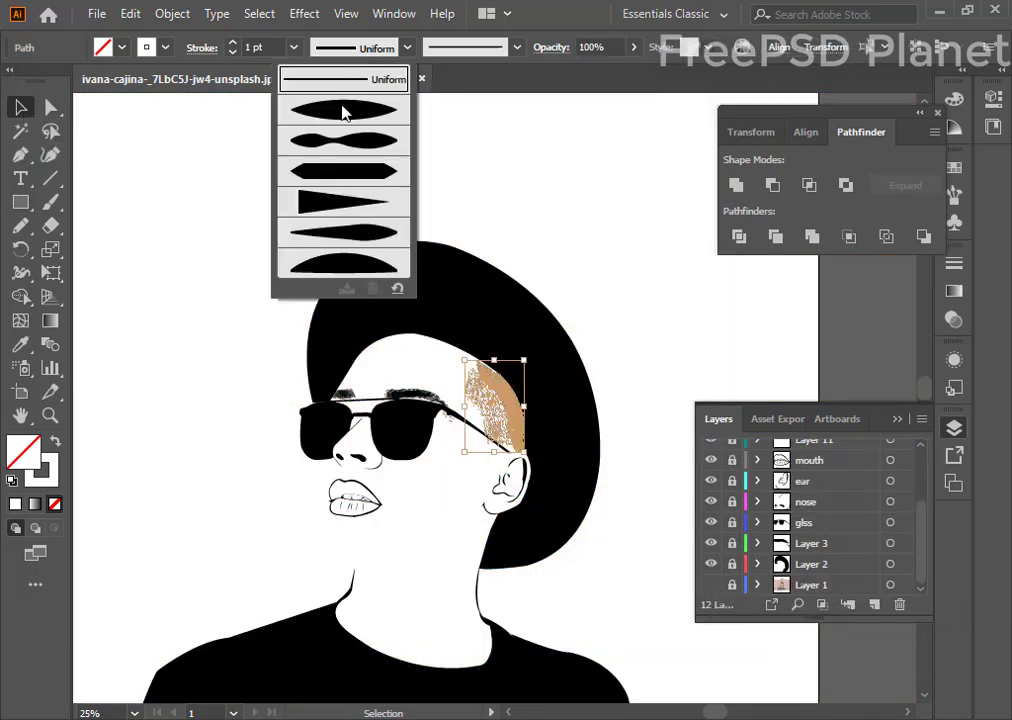
left_click(383, 83)
left_click(407, 47)
left_click(370, 80)
left_click(517, 47)
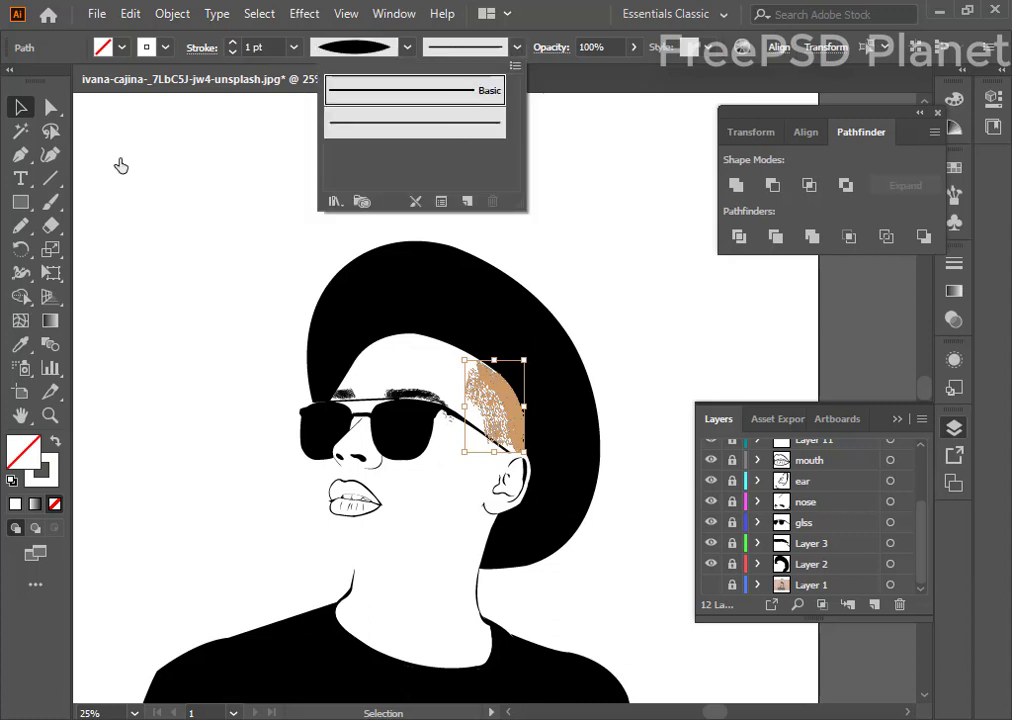
- Re-hide the photo, reselect the stubble, and set Width Profile 1 with the Basic brush
left_click(200, 210)
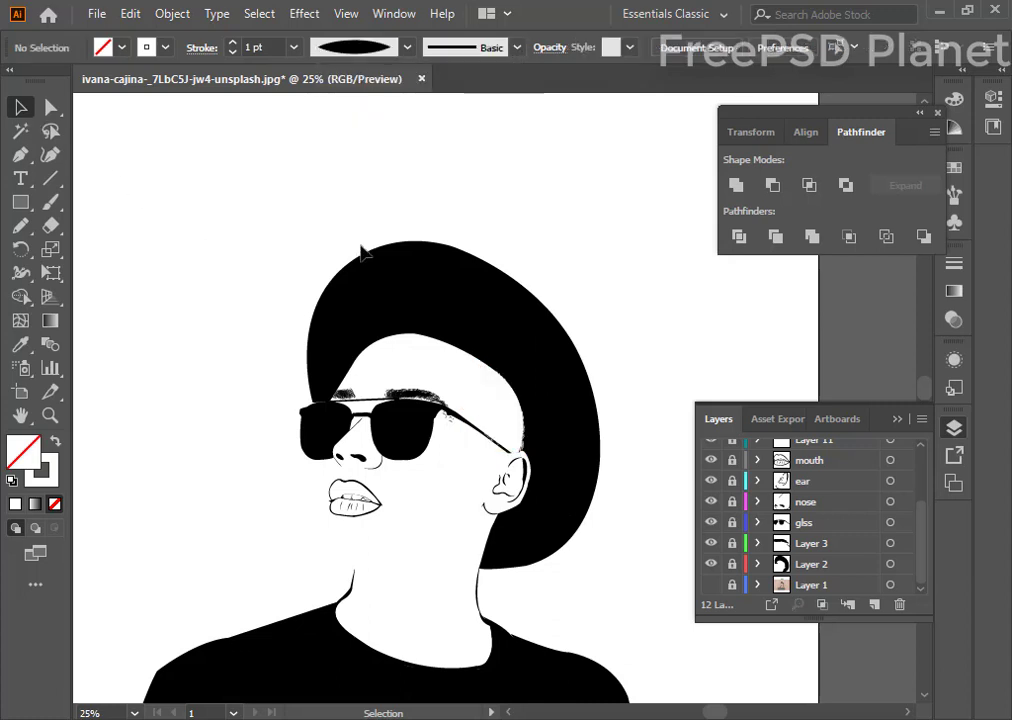
key("a")
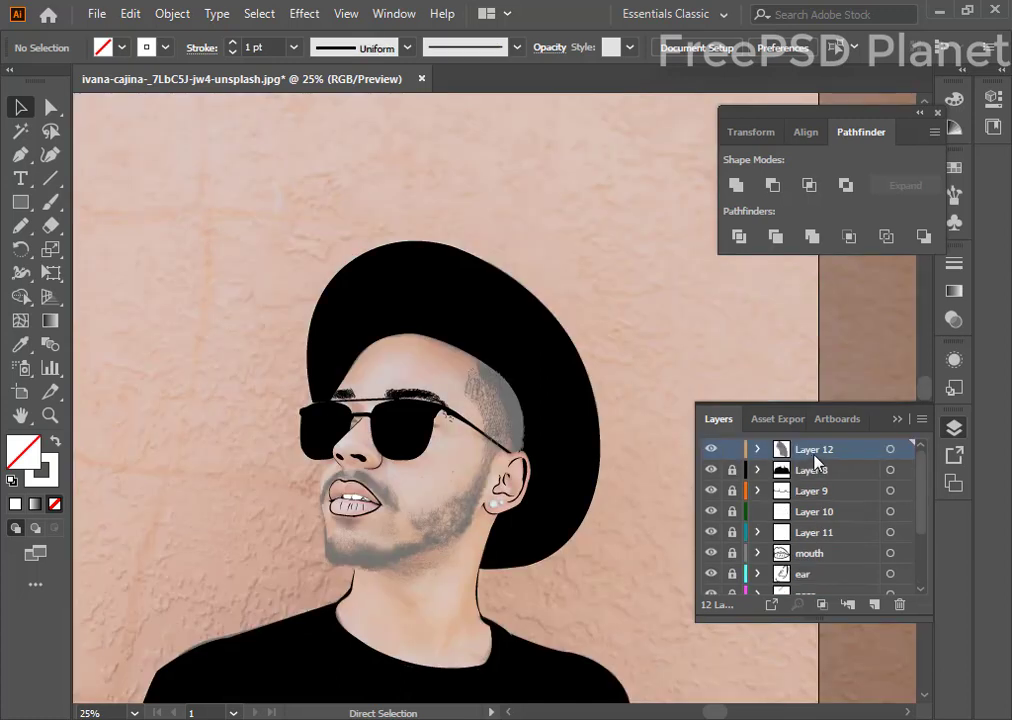
scroll(755, 507, "down", 3)
left_click(710, 585)
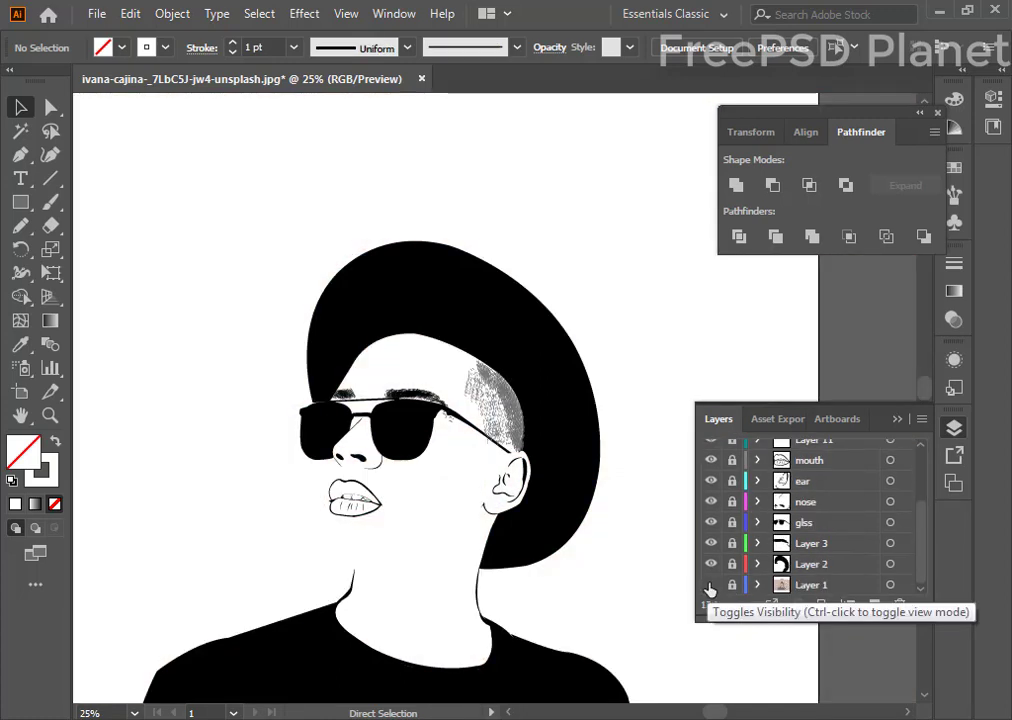
key("v")
left_click_drag(429, 345, 530, 425)
left_click(407, 47)
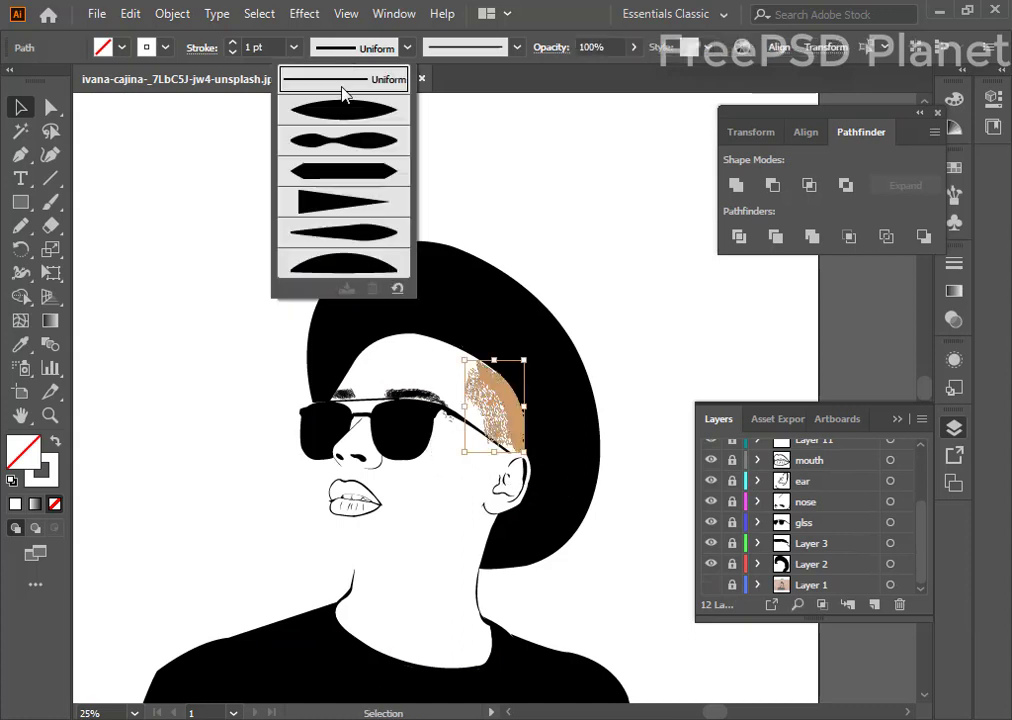
left_click(343, 88)
left_click(470, 47)
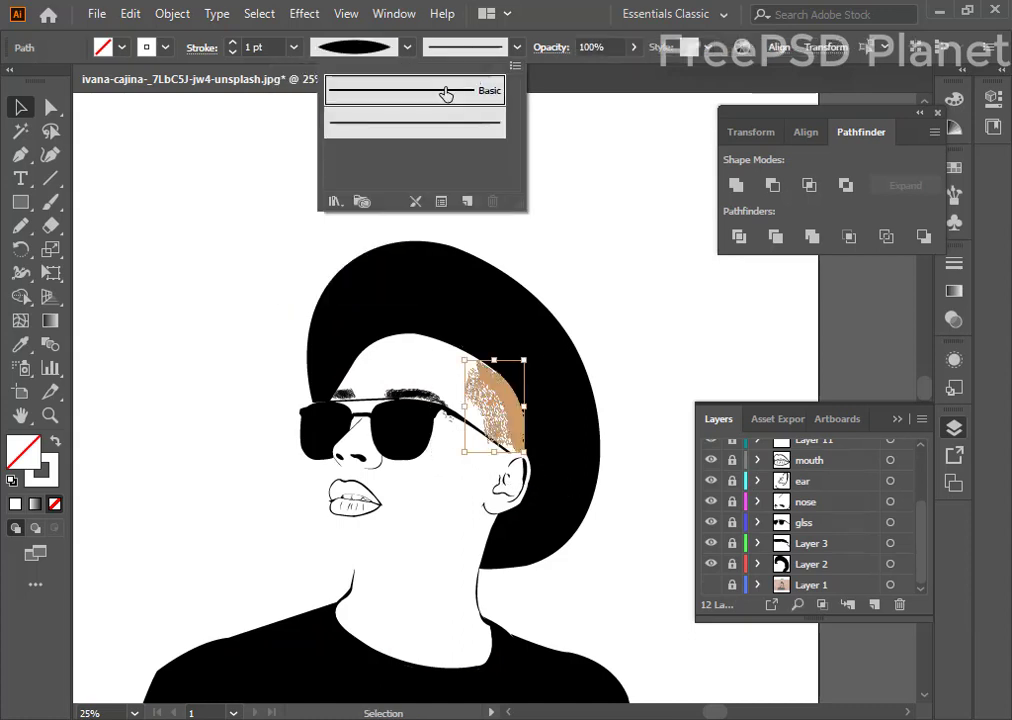
left_click(432, 93)
left_click(558, 9)
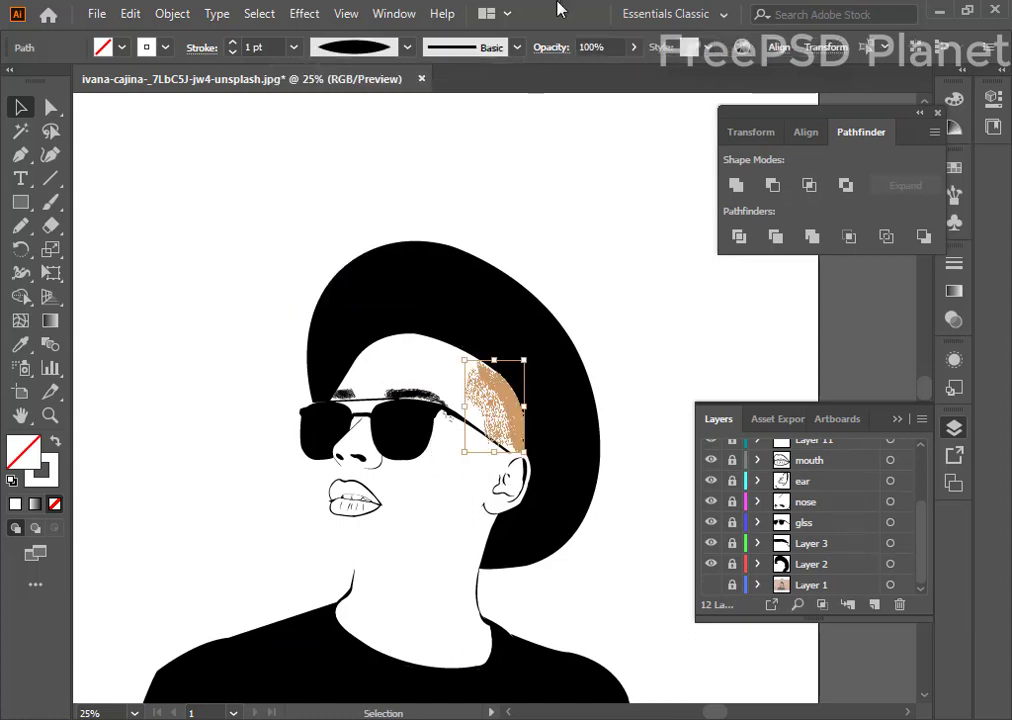
left_click(268, 254)
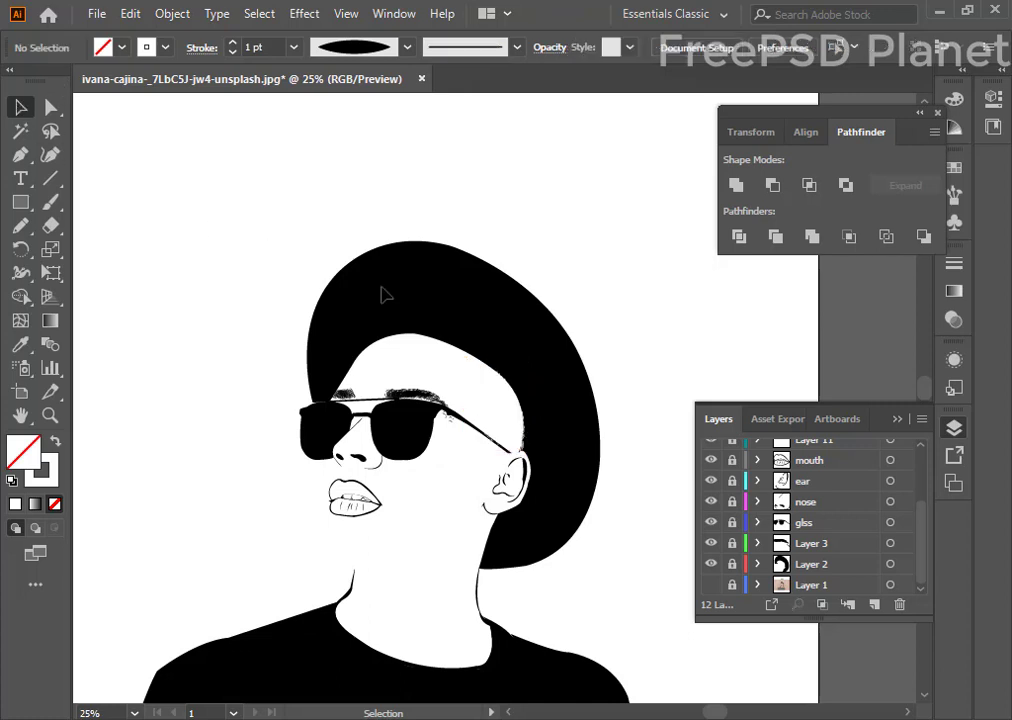
left_click_drag(384, 289, 615, 583)
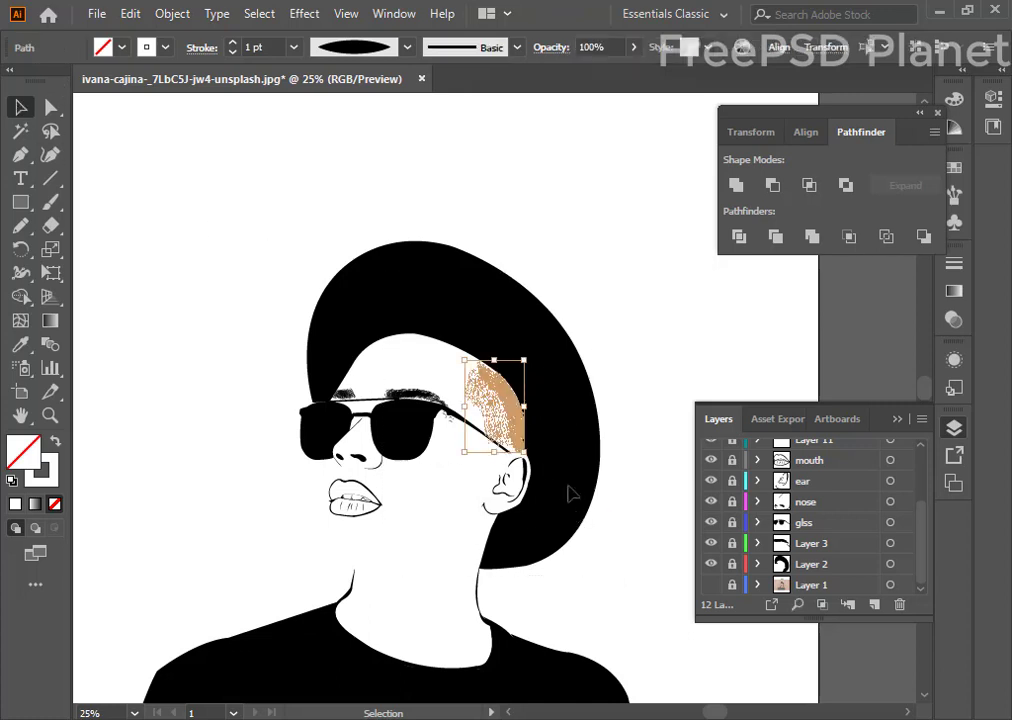
- Set the stubble stroke colour to black and swap fill and stroke
double_click(57, 465)
left_click_drag(395, 612, 368, 622)
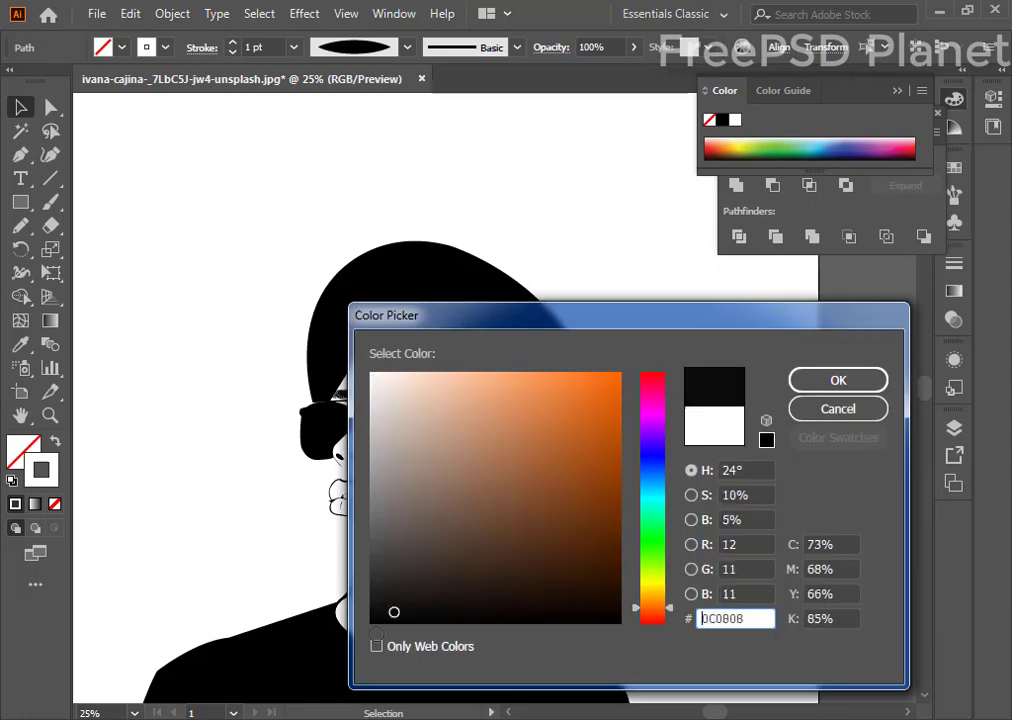
left_click(850, 381)
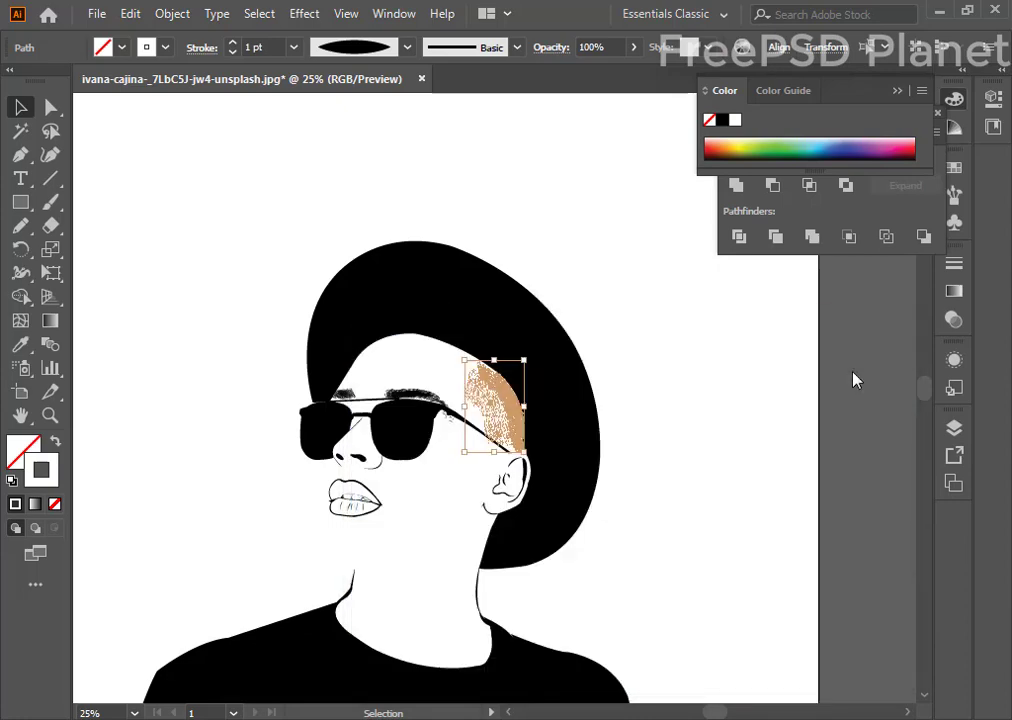
left_click(55, 441)
left_click(170, 176)
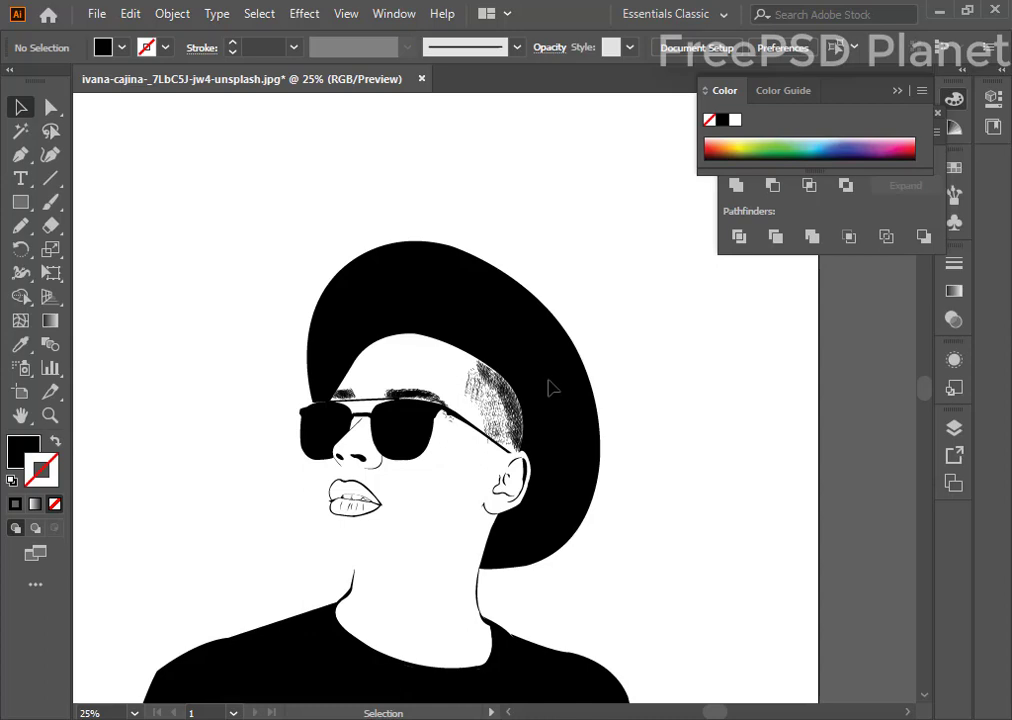
- Zoom in and turn Layer 1's reference photo back on
scroll(553, 388, "up", 2)
scroll(553, 388, "up", 1)
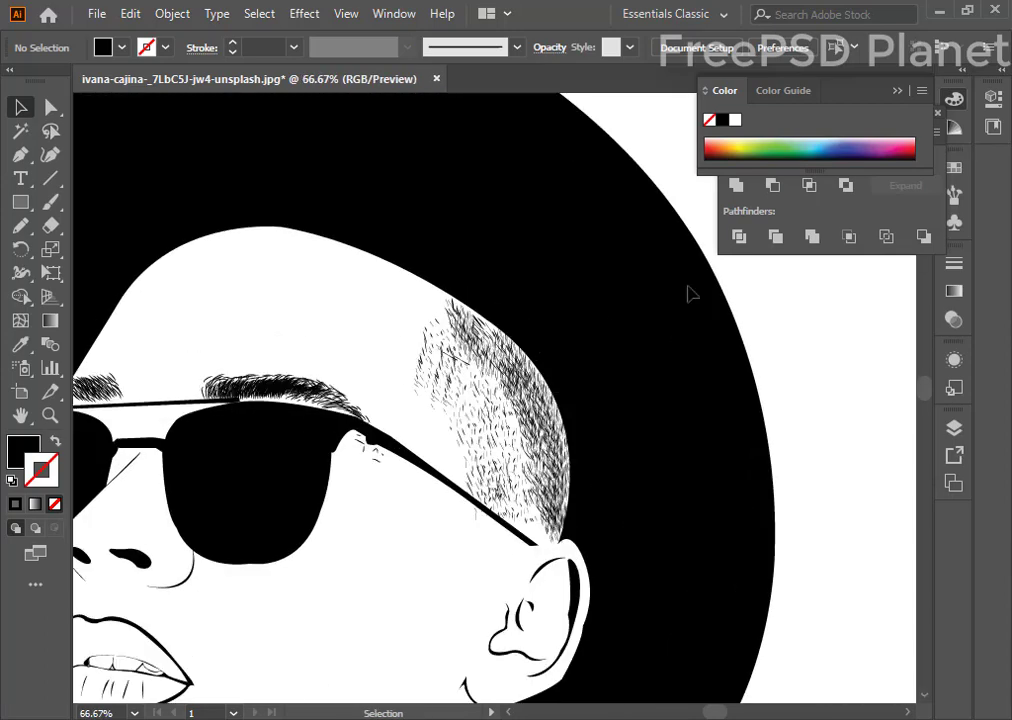
left_click(954, 427)
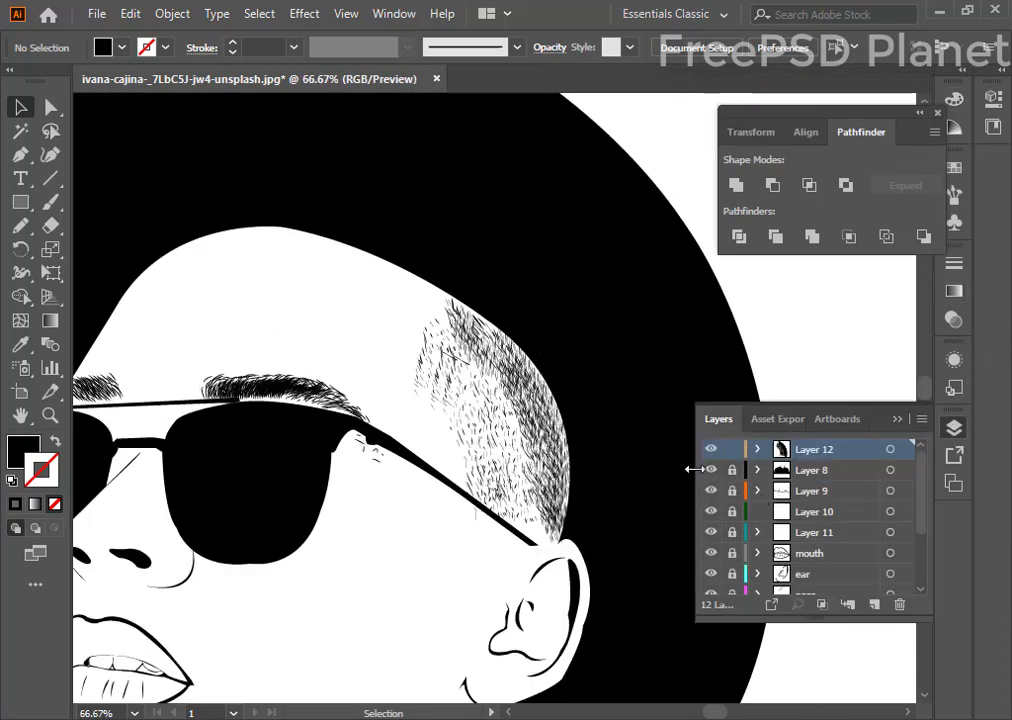
scroll(735, 470, "down", 3)
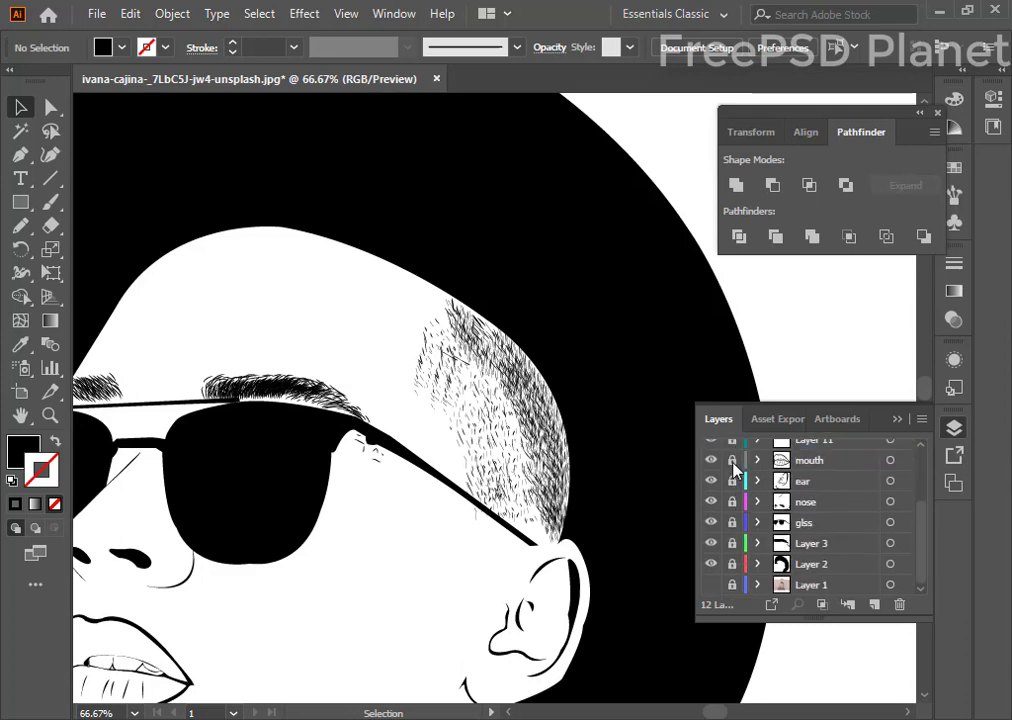
left_click(711, 585)
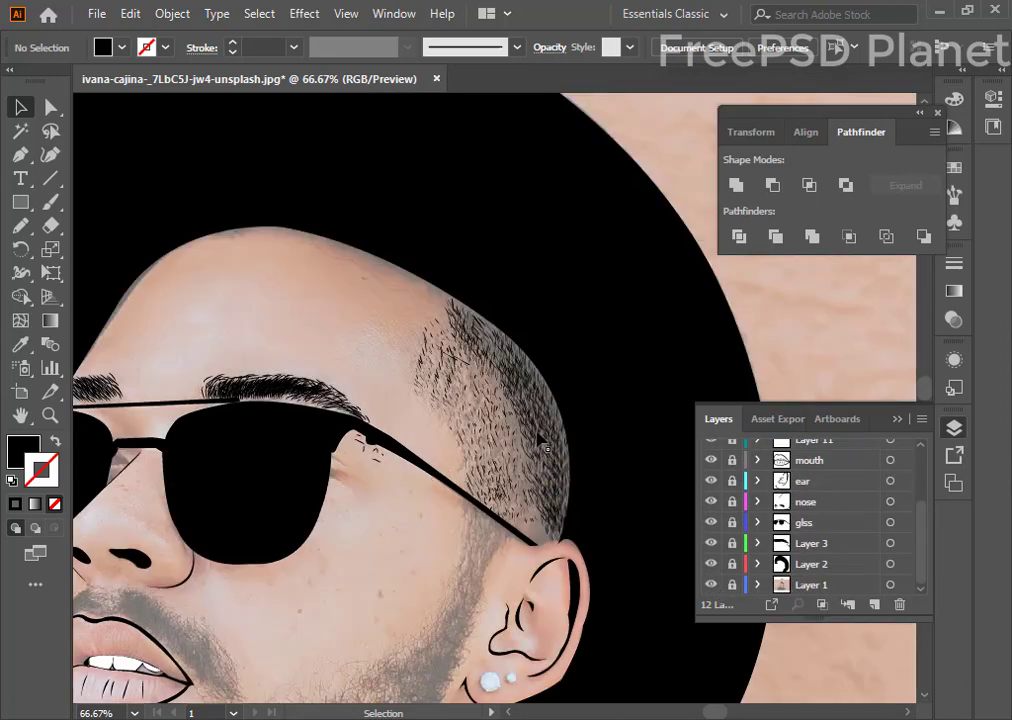
- Make the stubble group black strokes with no fill and a tapered width profile
left_click_drag(377, 251, 610, 563)
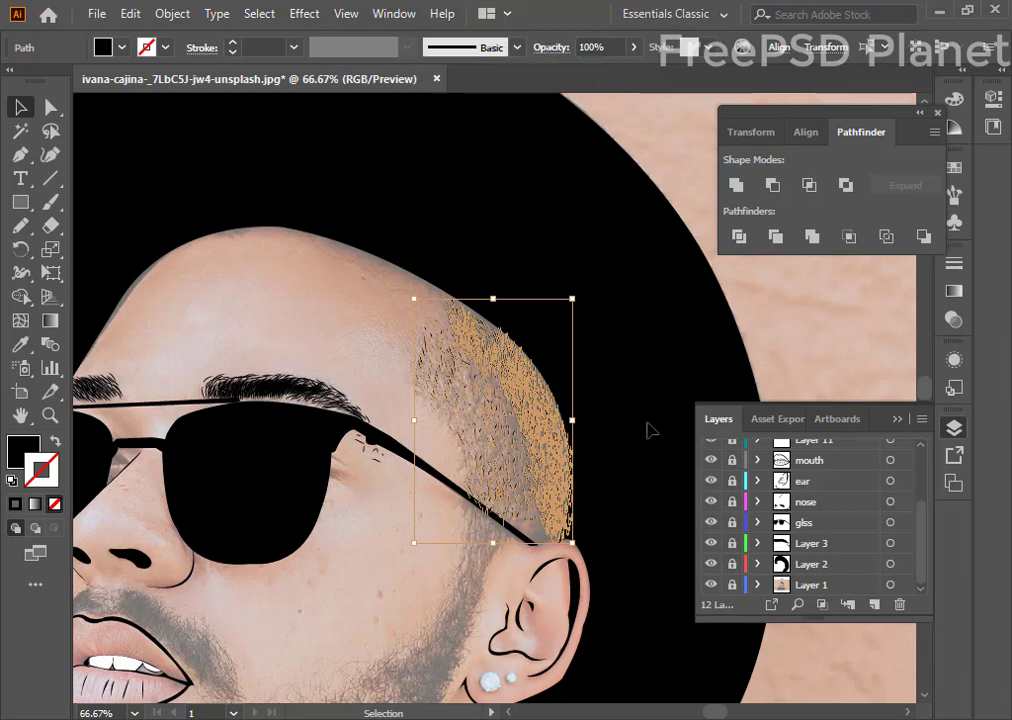
left_click(55, 441)
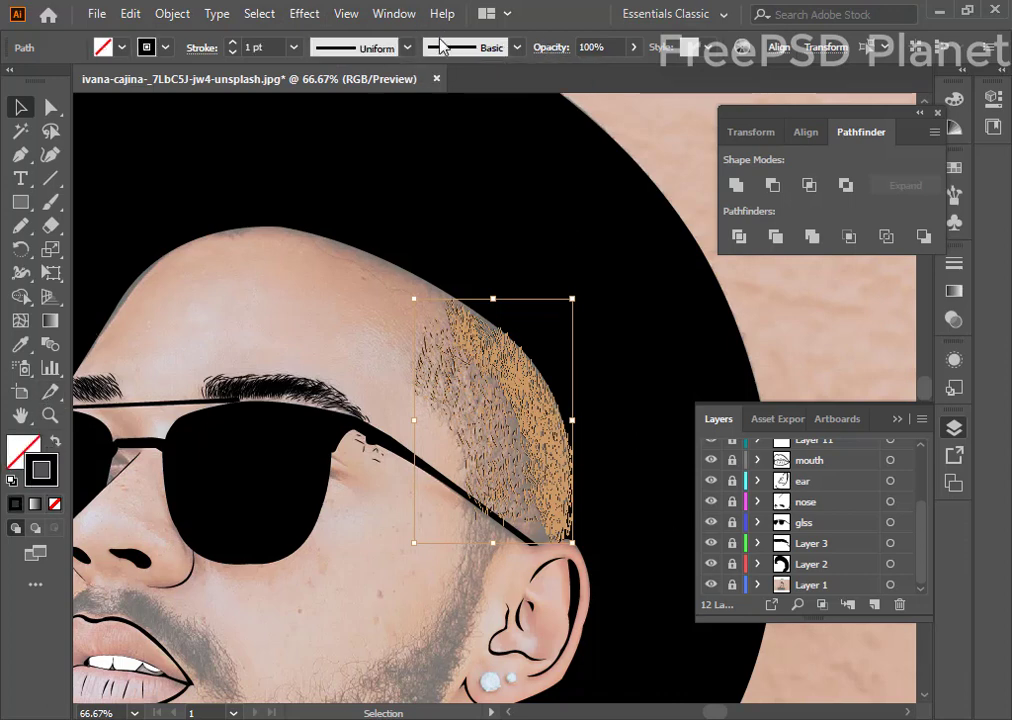
left_click(407, 47)
left_click(343, 111)
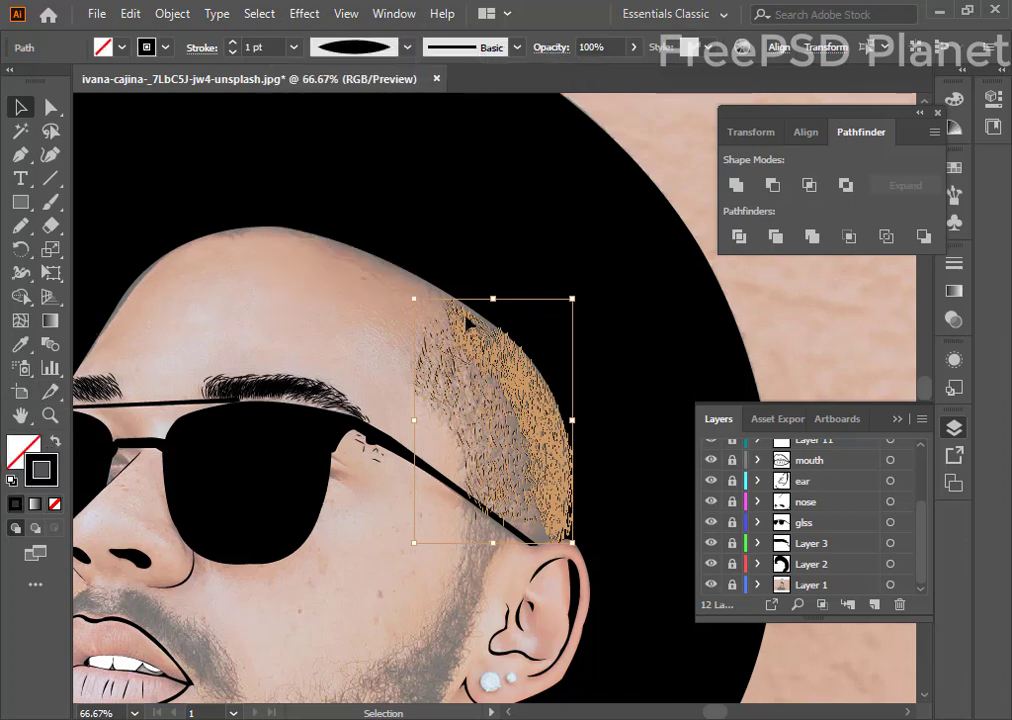
left_click(540, 205)
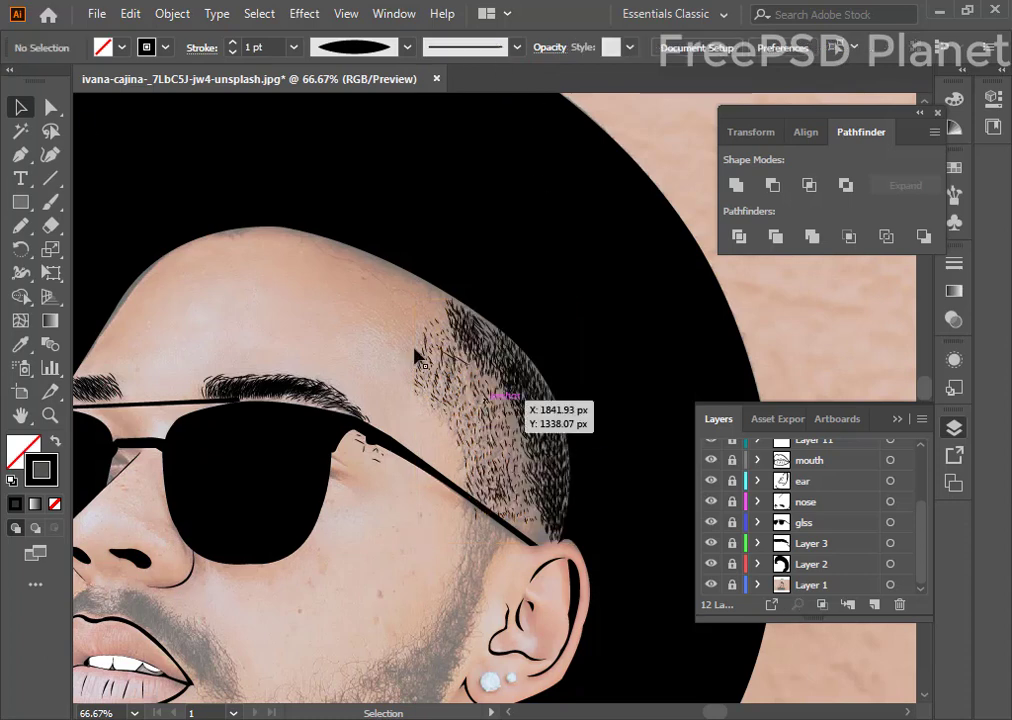
- Brush a couple of extra stubble hairs on the scalp near the glasses arm
left_click(50, 201)
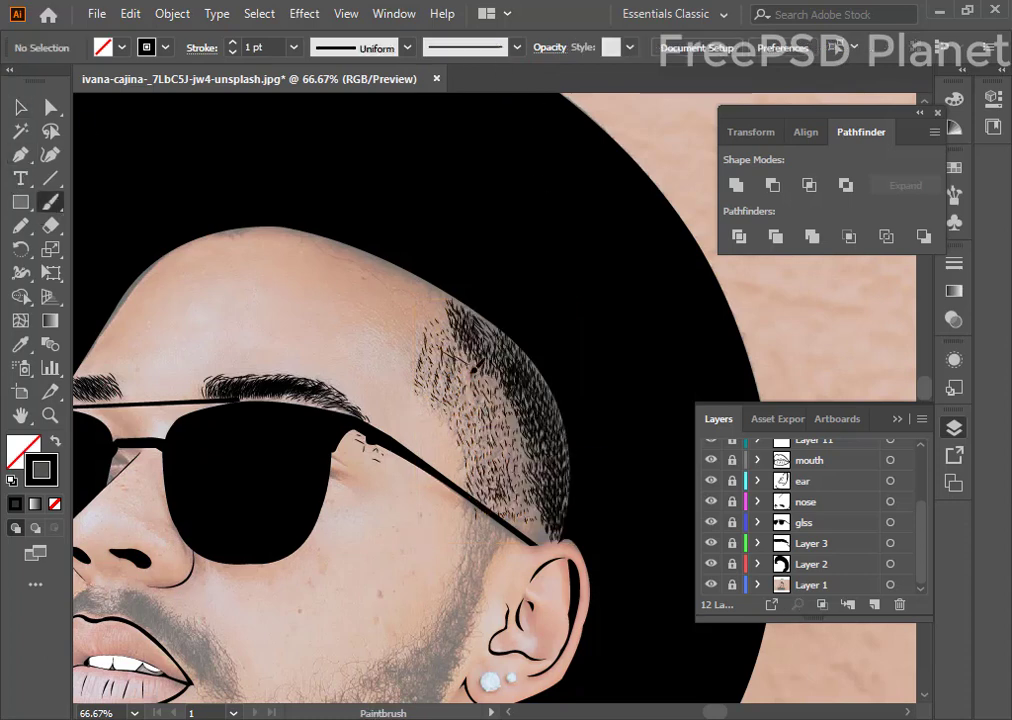
left_click_drag(458, 420, 469, 409)
scroll(378, 300, "down", 5)
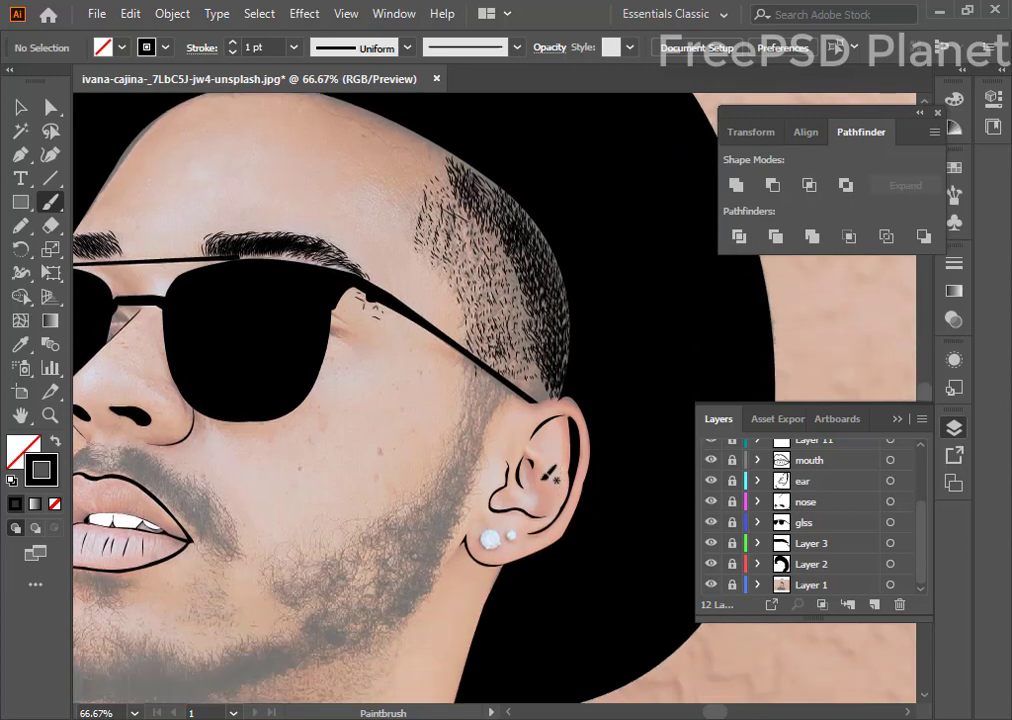
left_click_drag(490, 365, 487, 372)
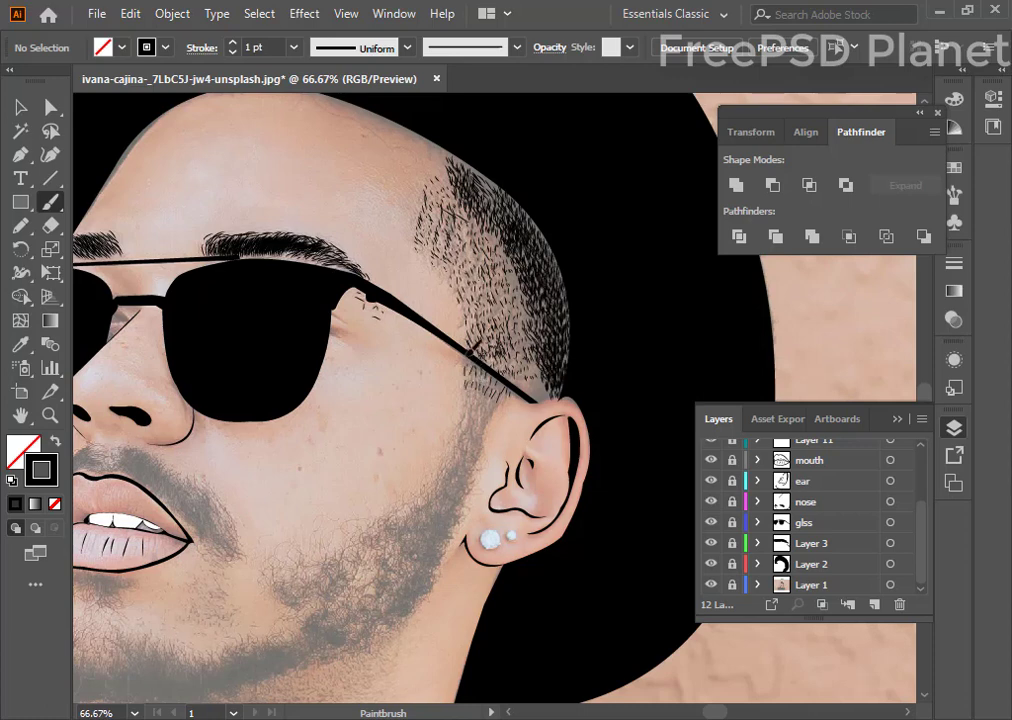
key("ctrl+z")
key("ctrl+shift+z")
- Copy a small hair patch down past the ear and onto the jaw
key("v")
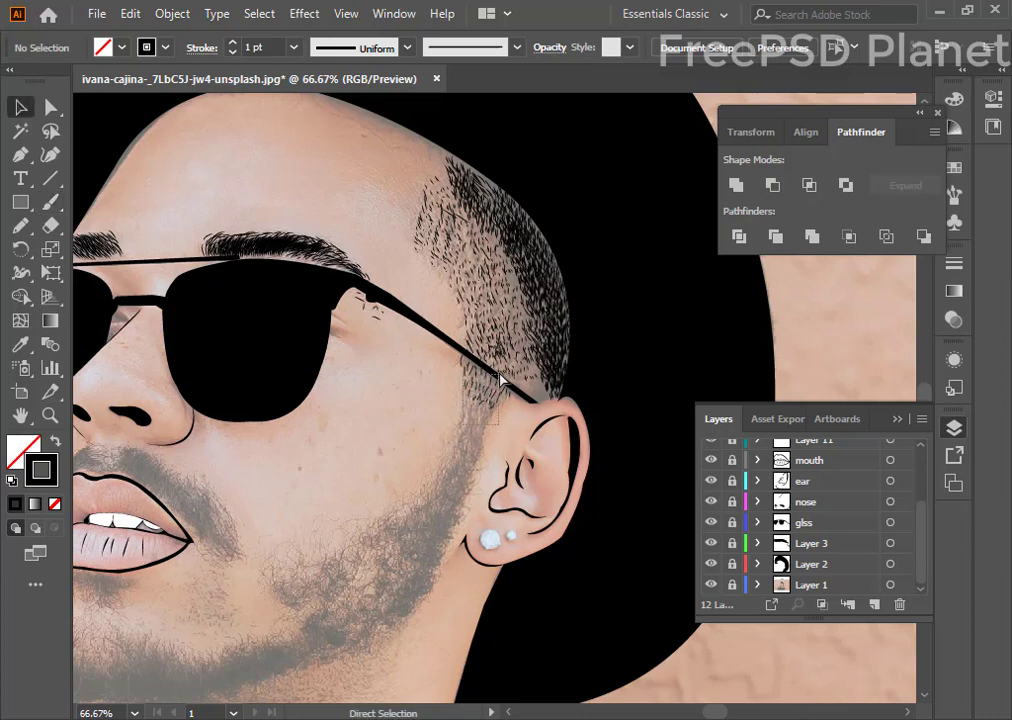
left_click_drag(500, 380, 490, 395)
key("super")
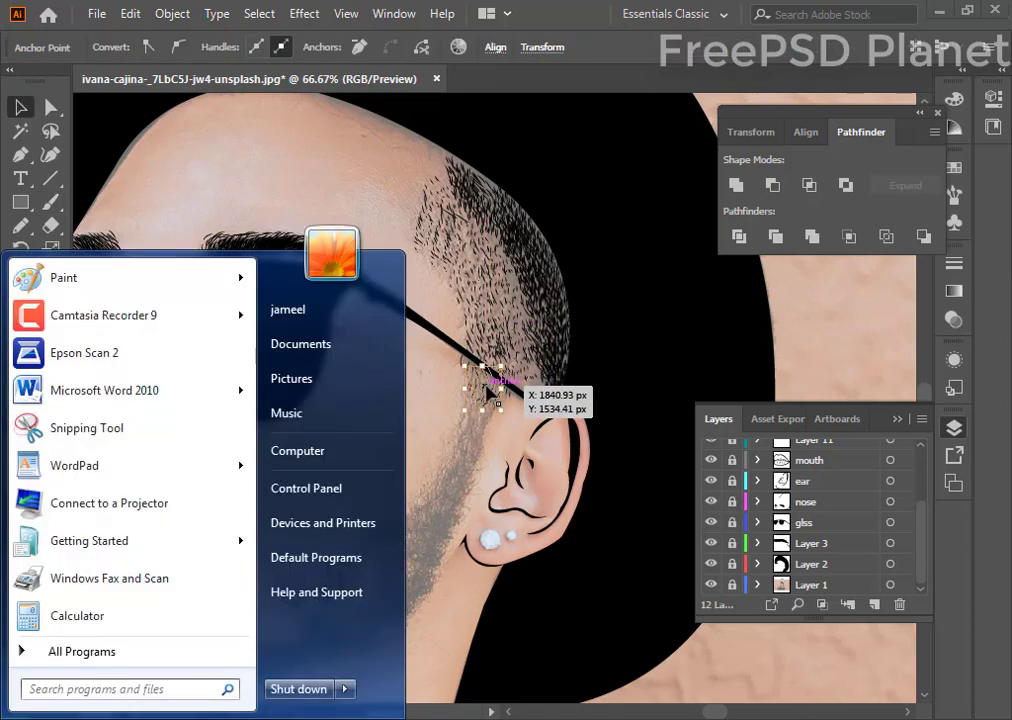
key("super")
mouse_move(488, 397)
left_mouse_down()
mouse_move(478, 391)
mouse_move(488, 400)
left_mouse_up()
left_click(470, 430)
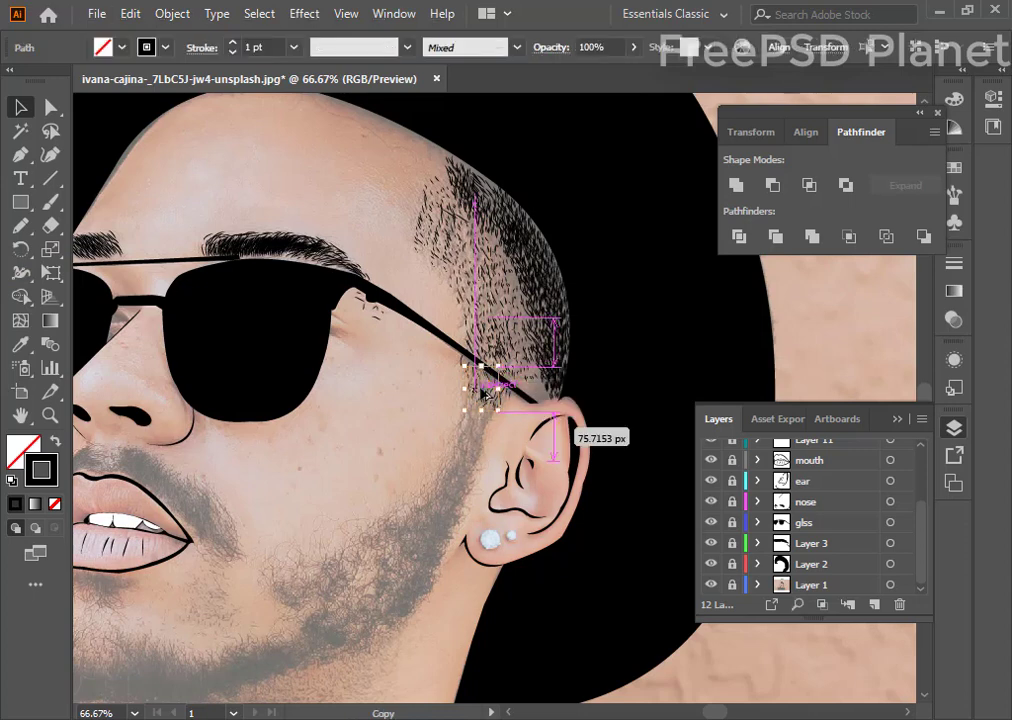
left_click(471, 447)
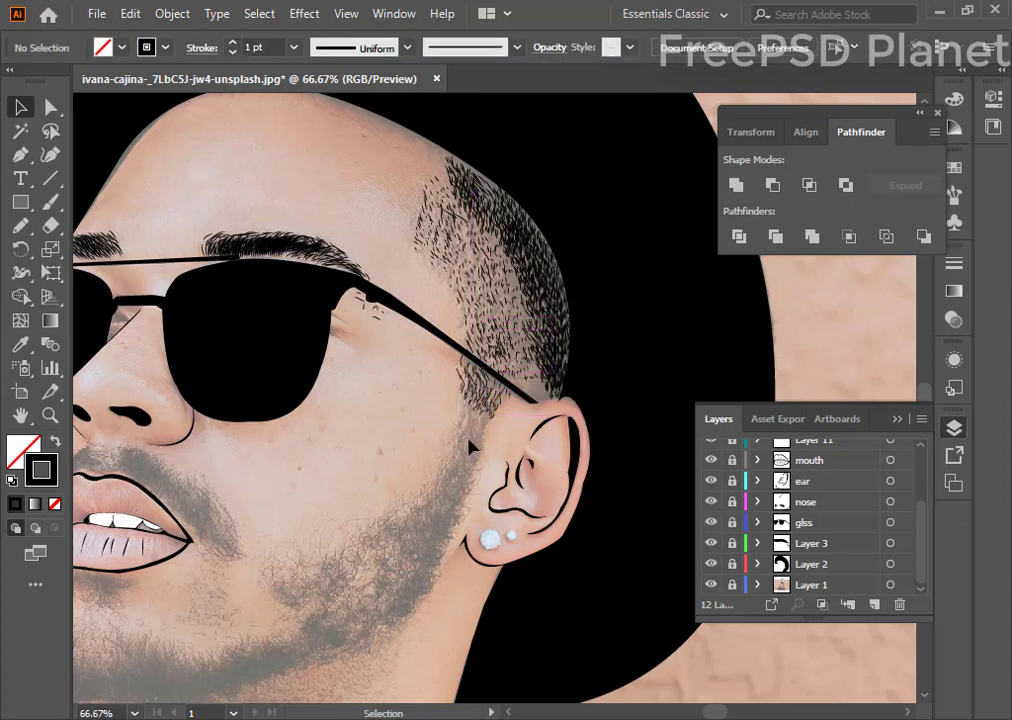
mouse_move(490, 418)
left_mouse_down()
mouse_move(416, 574)
mouse_move(385, 607)
mouse_move(334, 630)
left_mouse_up()
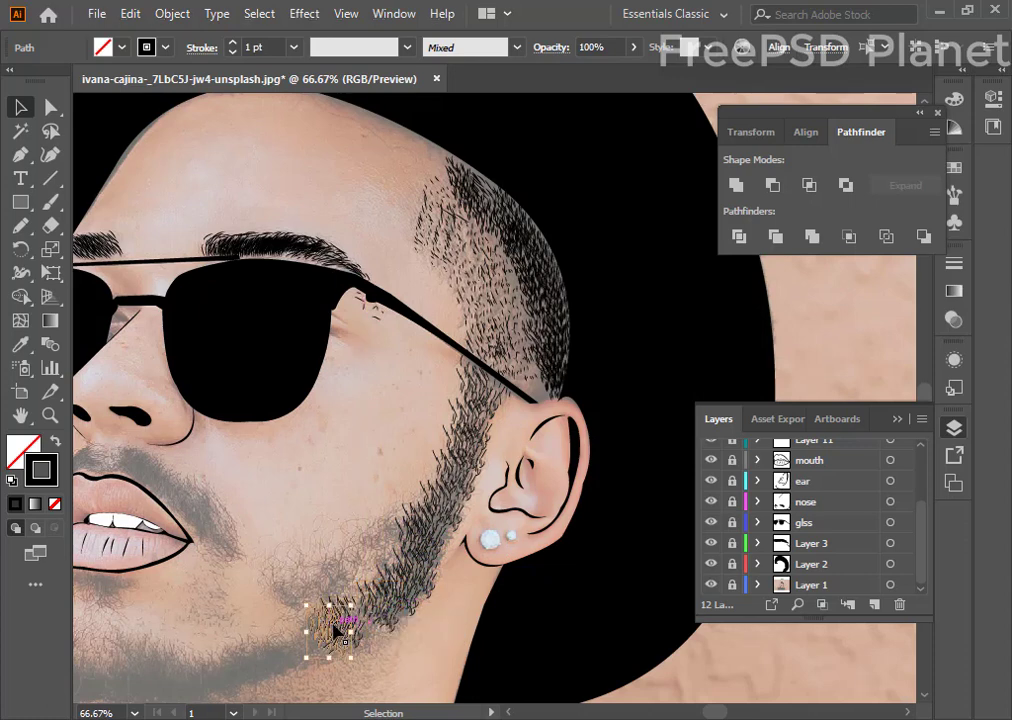
- Place copies of the beard-hair patch along the jawline and onto the chin
scroll(388, 552, "down", 3)
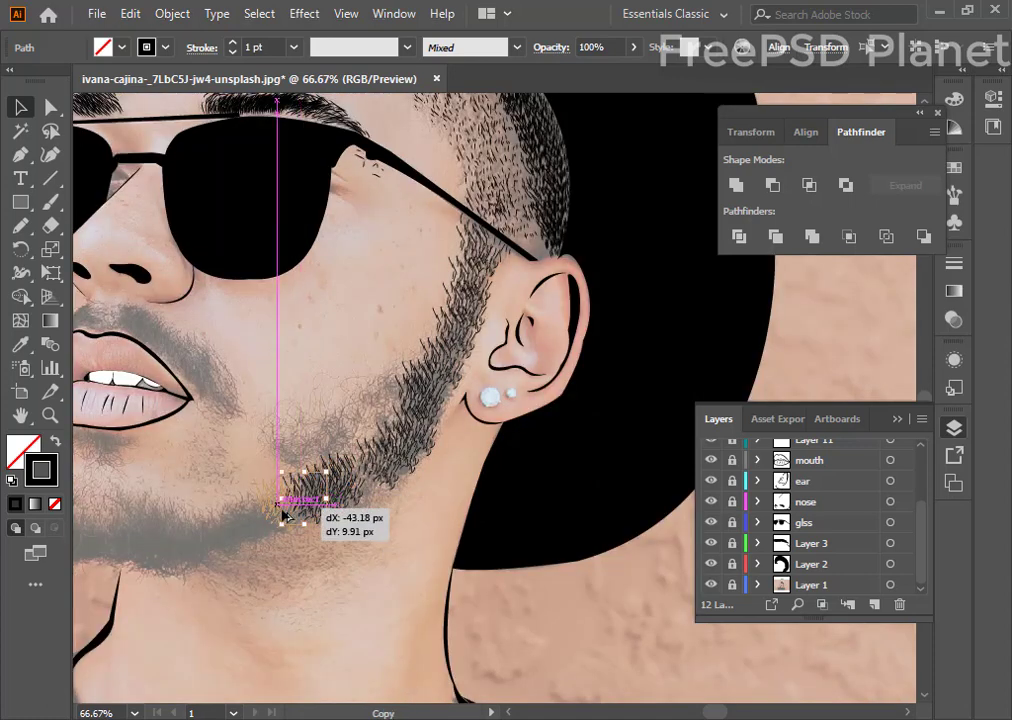
left_click_drag(309, 508, 212, 548)
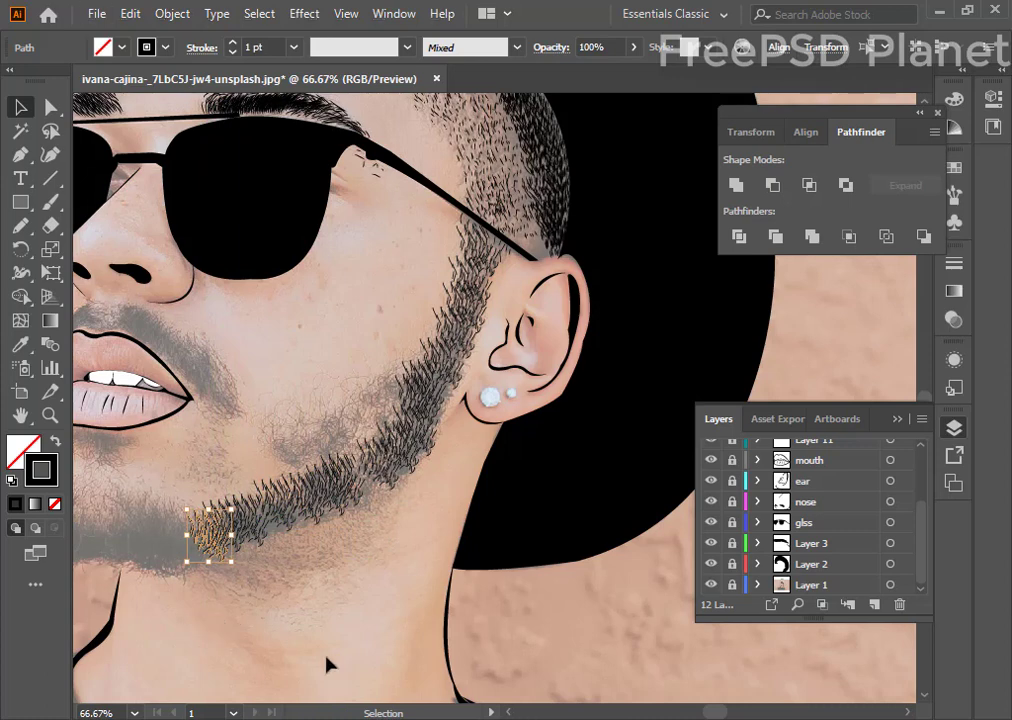
scroll(512, 714, "left", 3)
scroll(512, 714, "left", 3)
scroll(510, 714, "left", 3)
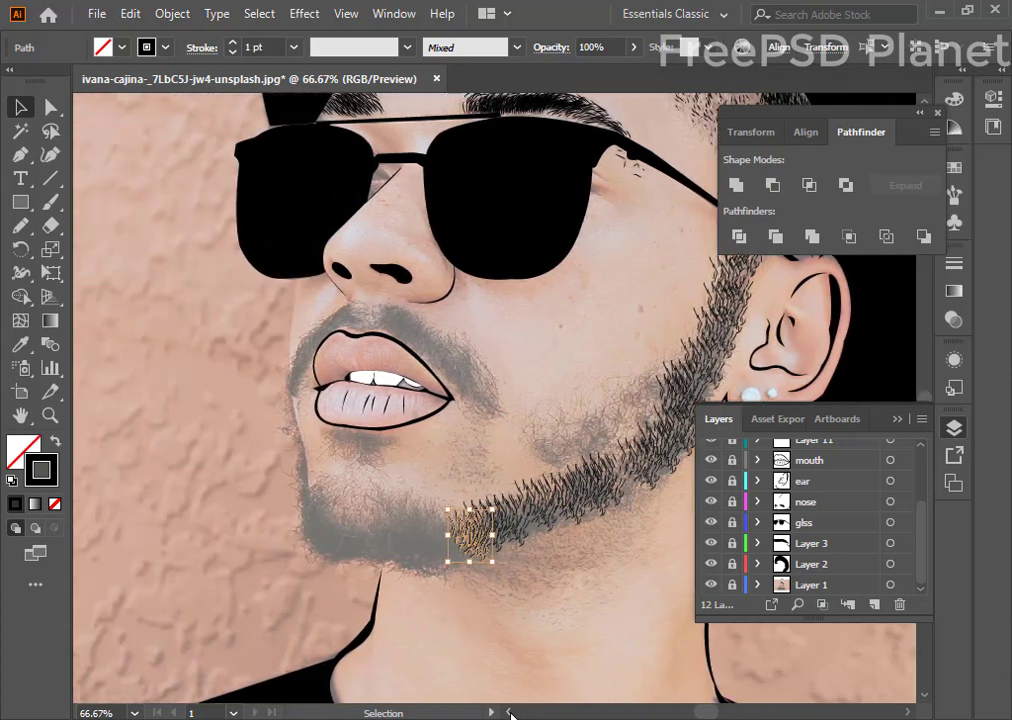
left_click_drag(479, 538, 421, 537)
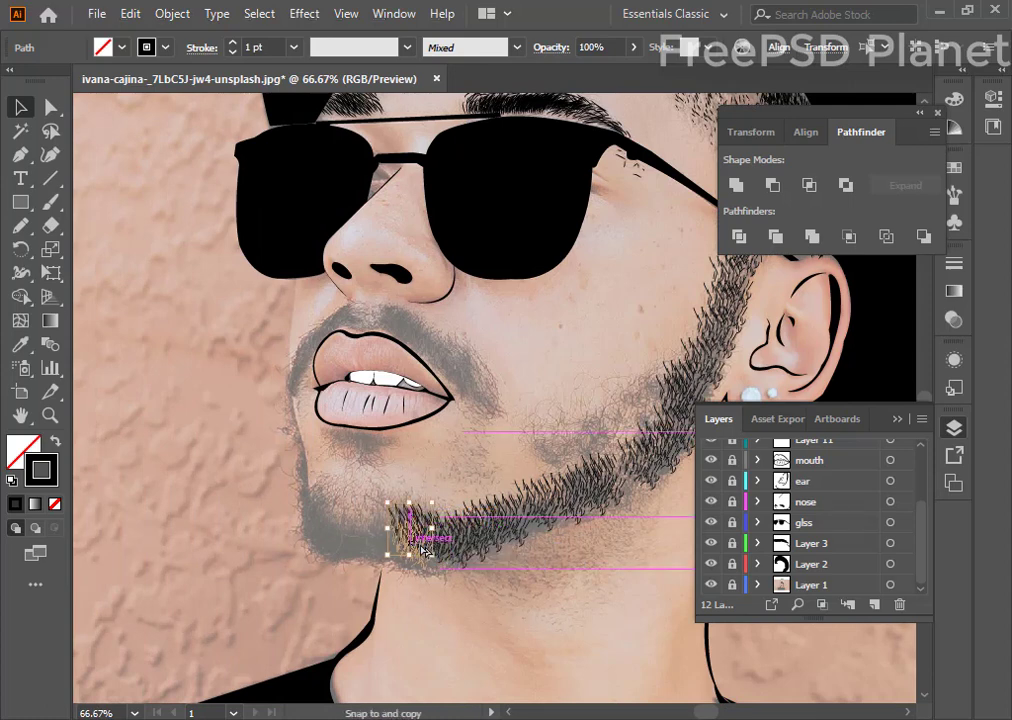
mouse_move(421, 537)
left_mouse_down()
mouse_move(340, 540)
mouse_move(366, 517)
mouse_move(323, 530)
mouse_move(350, 538)
mouse_move(316, 508)
mouse_move(332, 510)
mouse_move(355, 542)
mouse_move(505, 552)
mouse_move(429, 576)
mouse_move(450, 548)
mouse_move(440, 555)
left_mouse_up()
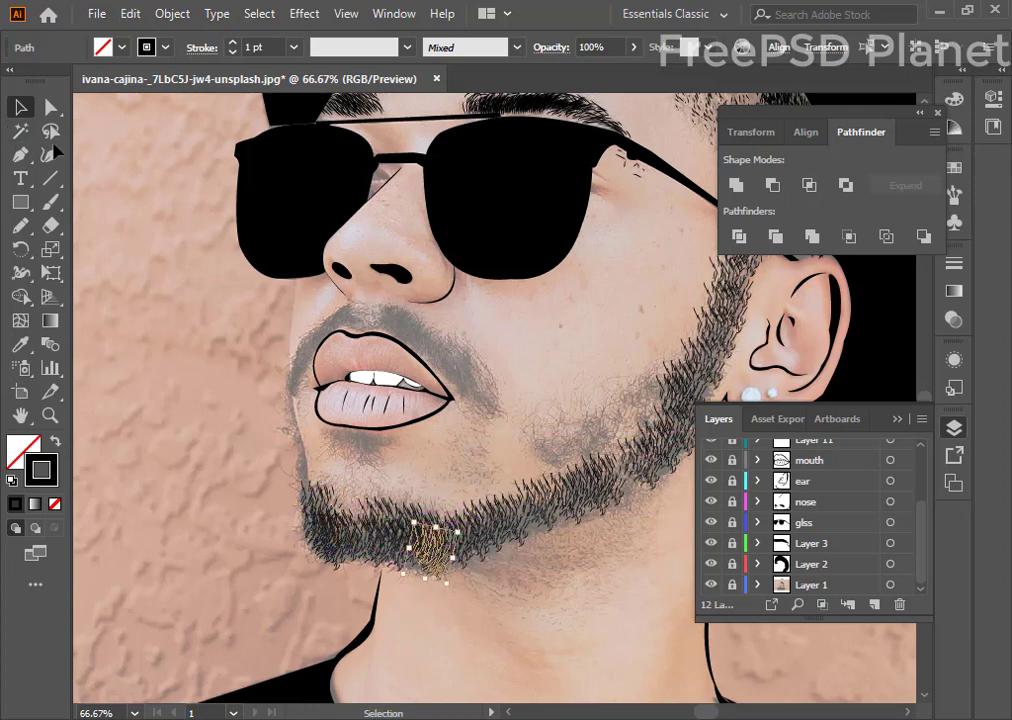
left_click(52, 203)
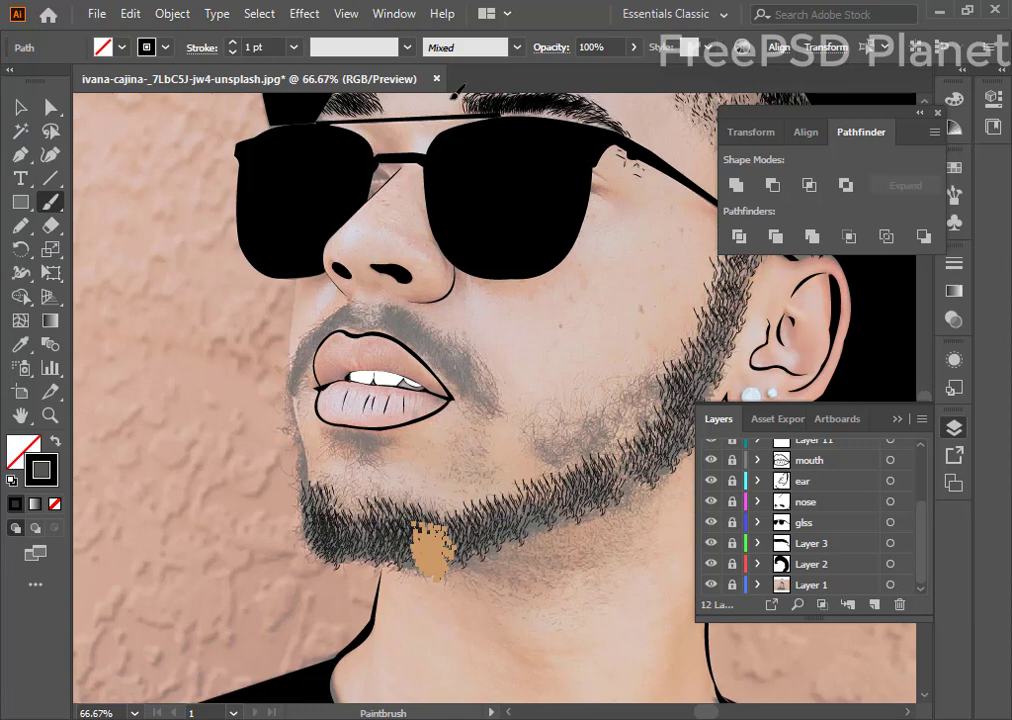
- Zoom in and brush clusters of curly beard hairs on the cheek above the jaw
key("ctrl+plus")
key("ctrl+plus")
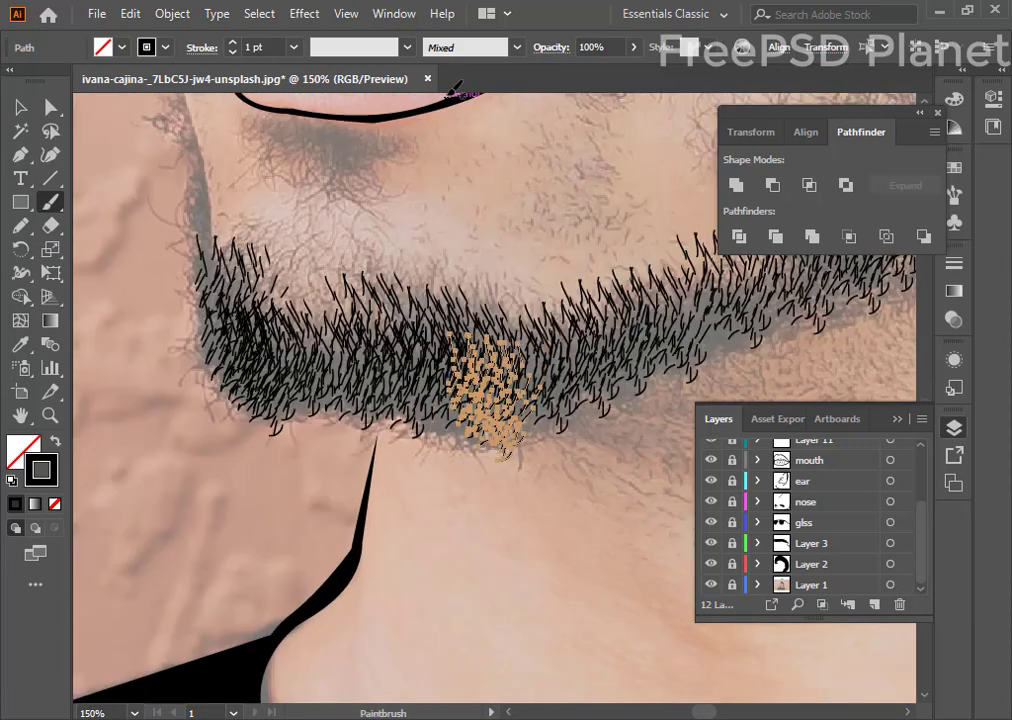
left_click_drag(587, 465, 208, 582)
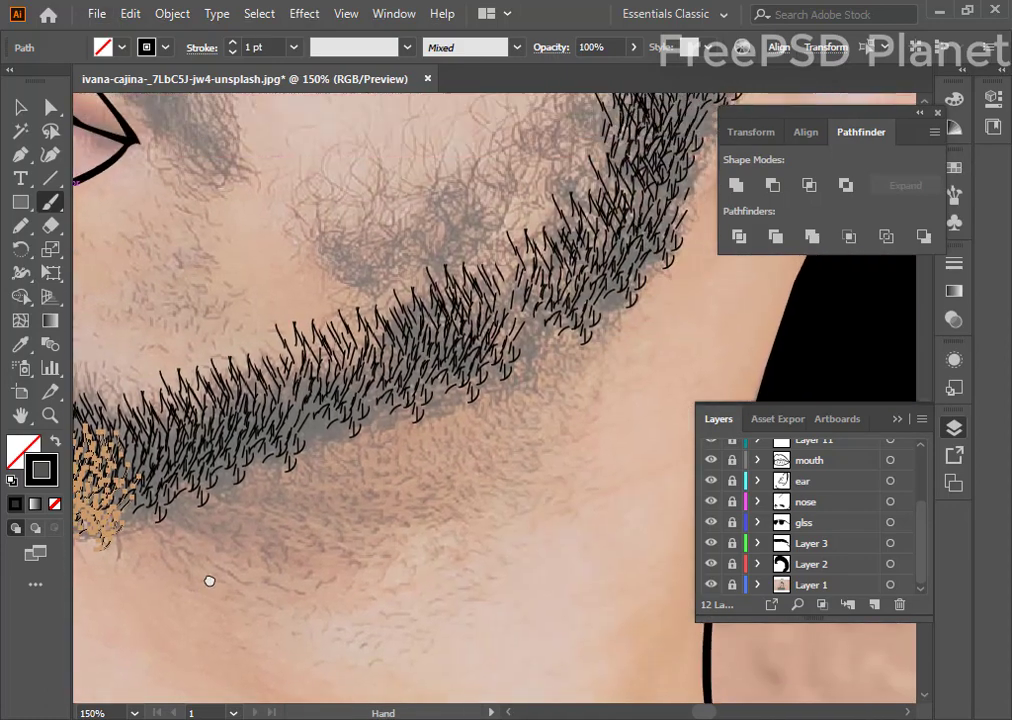
scroll(300, 480, "up", 2)
left_click_drag(476, 278, 572, 264)
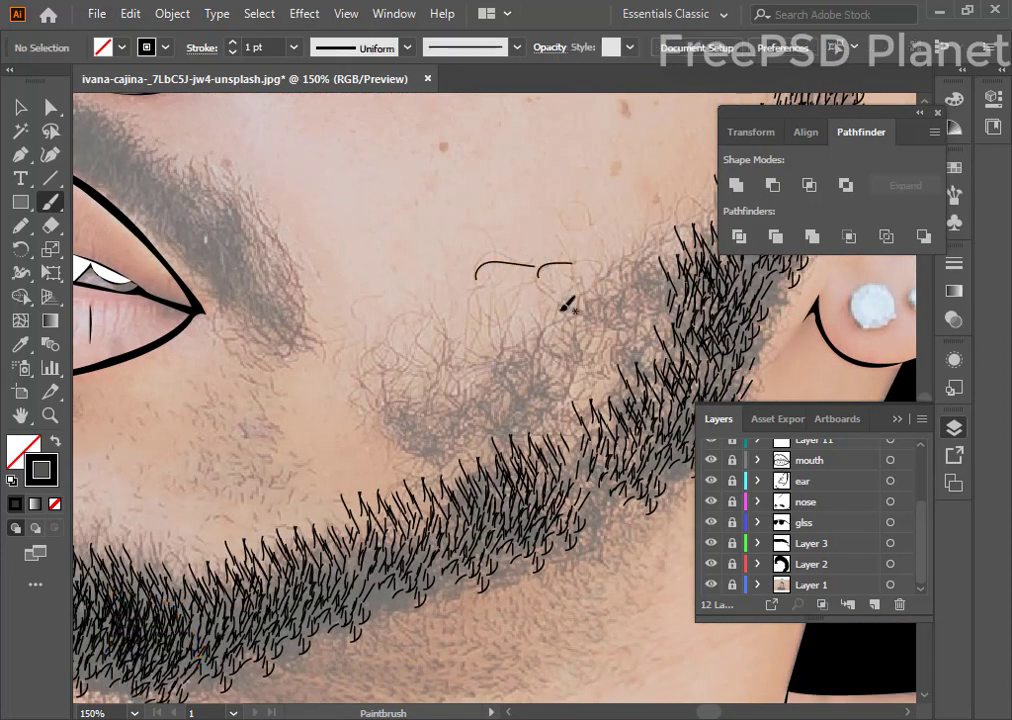
left_click_drag(550, 308, 526, 386)
left_click_drag(520, 358, 509, 391)
left_click_drag(504, 363, 510, 432)
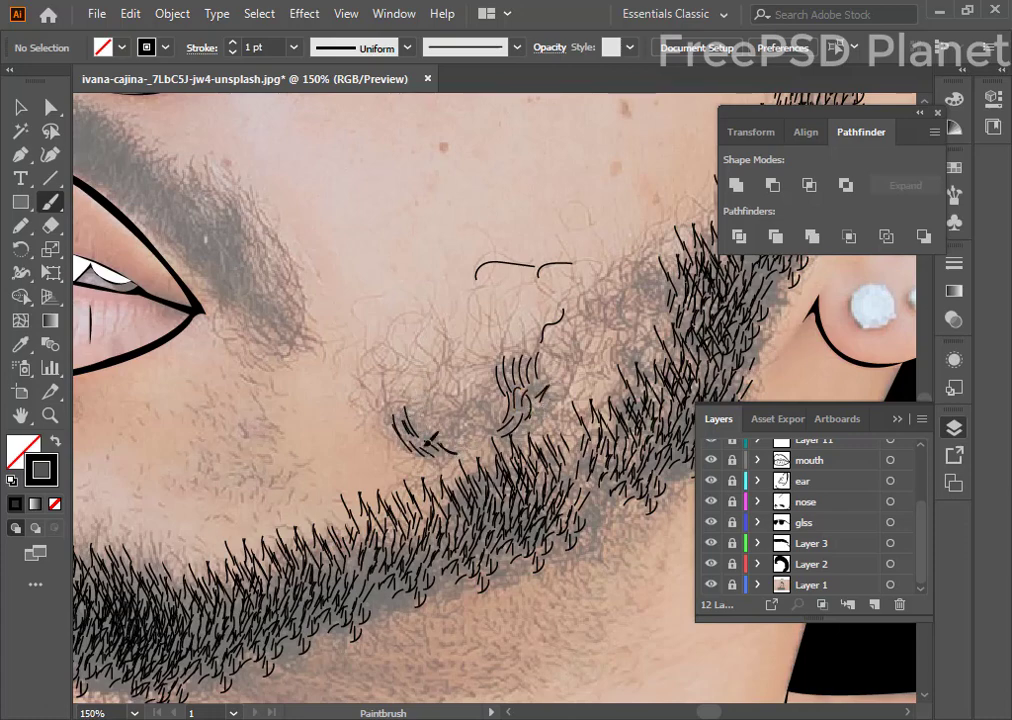
left_click_drag(432, 440, 455, 462)
left_click_drag(412, 333, 436, 385)
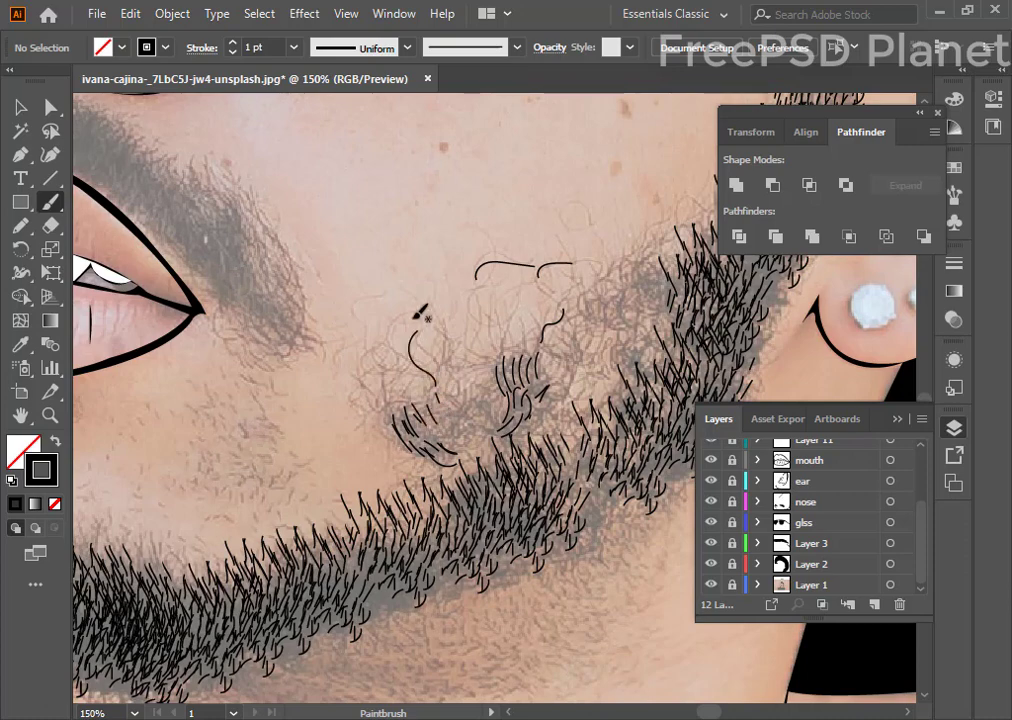
- Add more curved hairs to the cheek cluster and near the ear, then pan down below the jaw
mouse_move(390, 316)
left_mouse_down()
mouse_move(386, 358)
mouse_move(369, 354)
left_mouse_up()
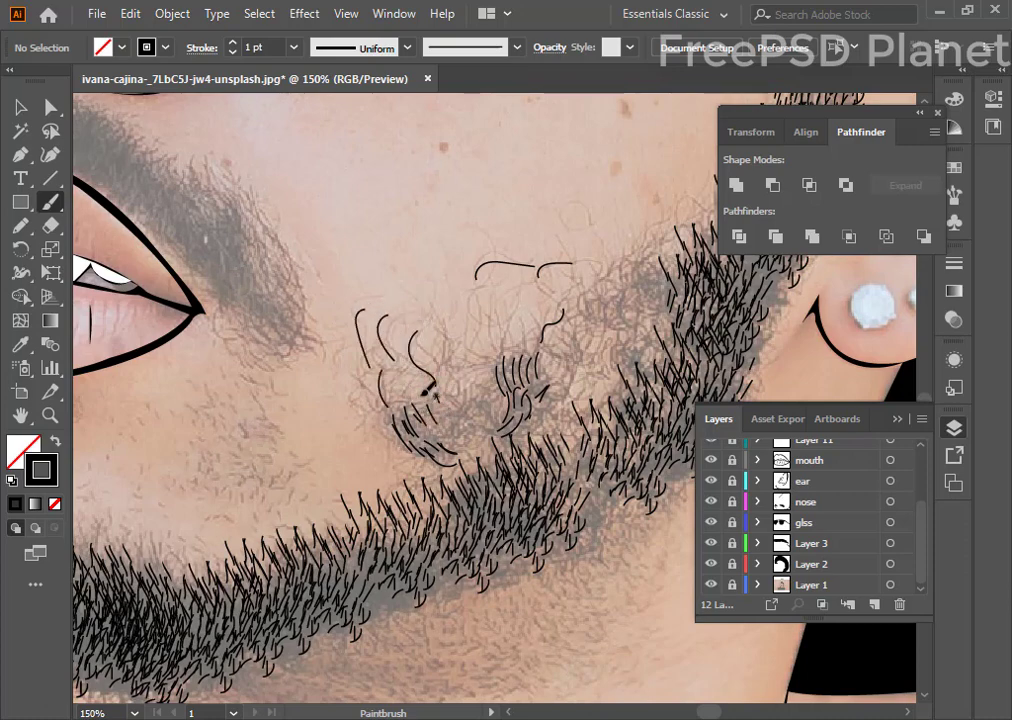
left_click_drag(446, 328, 439, 368)
left_click_drag(466, 307, 458, 350)
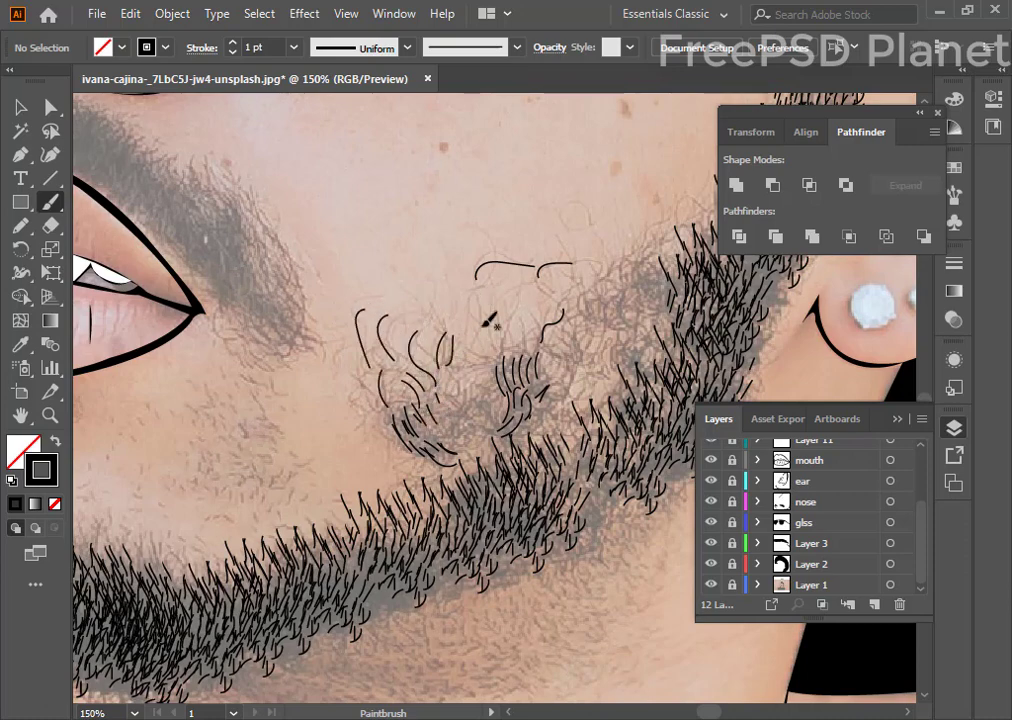
left_click_drag(474, 308, 462, 360)
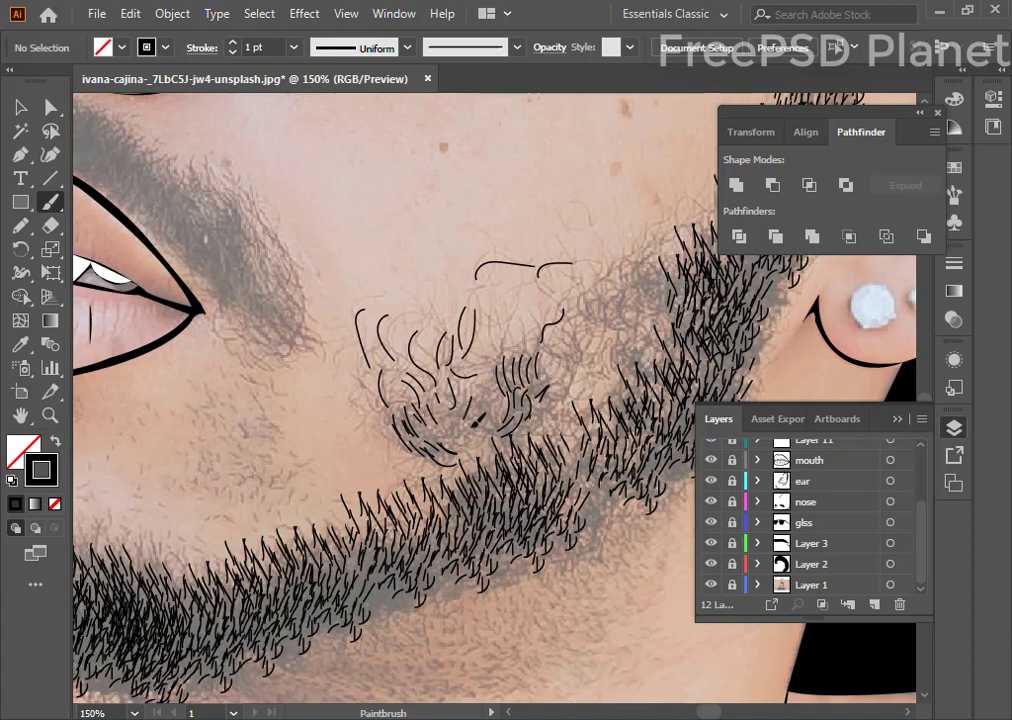
mouse_move(601, 289)
left_mouse_down()
mouse_move(600, 322)
mouse_move(636, 322)
left_mouse_up()
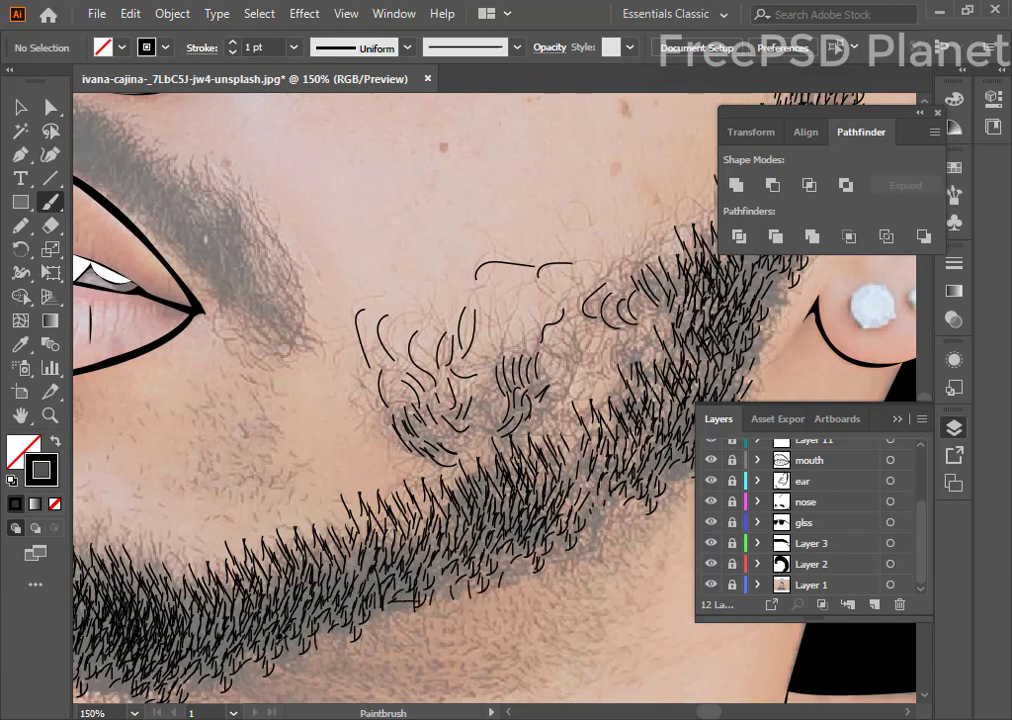
scroll(487, 428, "up", 1)
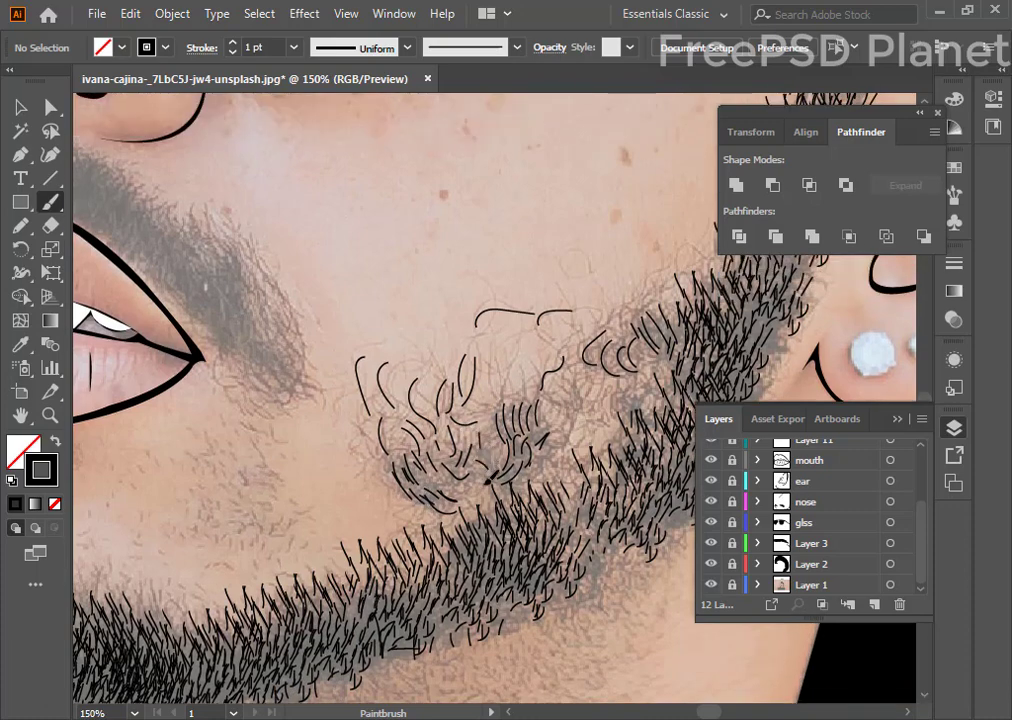
left_click_drag(568, 381, 575, 407)
left_click_drag(556, 313, 575, 322)
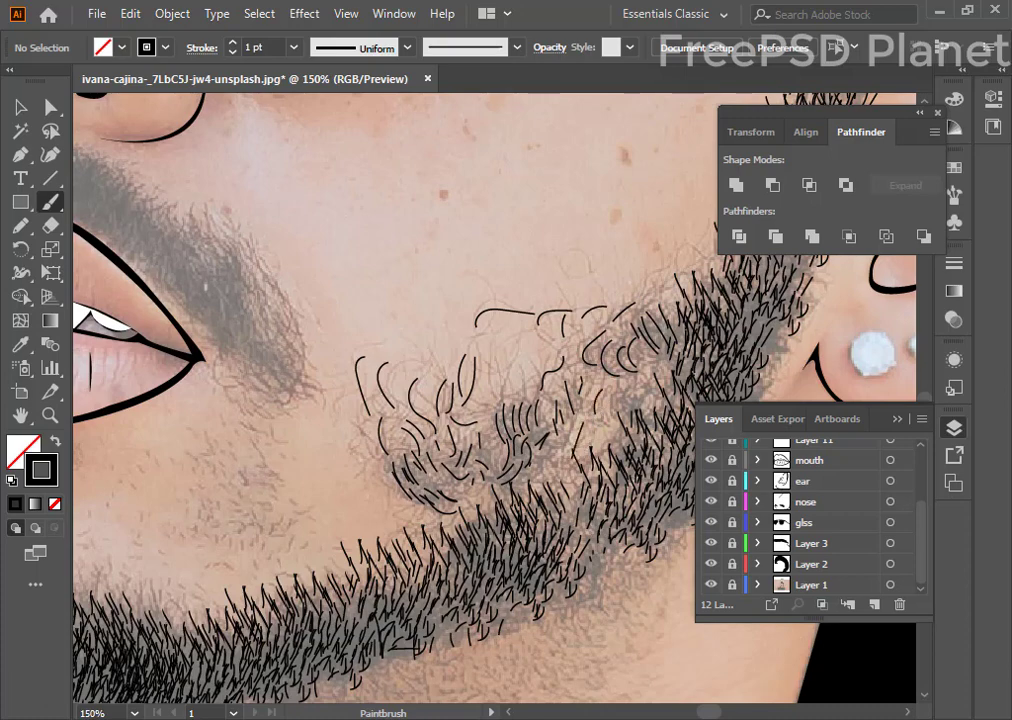
mouse_move(595, 416)
left_mouse_down()
mouse_move(601, 436)
mouse_move(379, 484)
left_mouse_up()
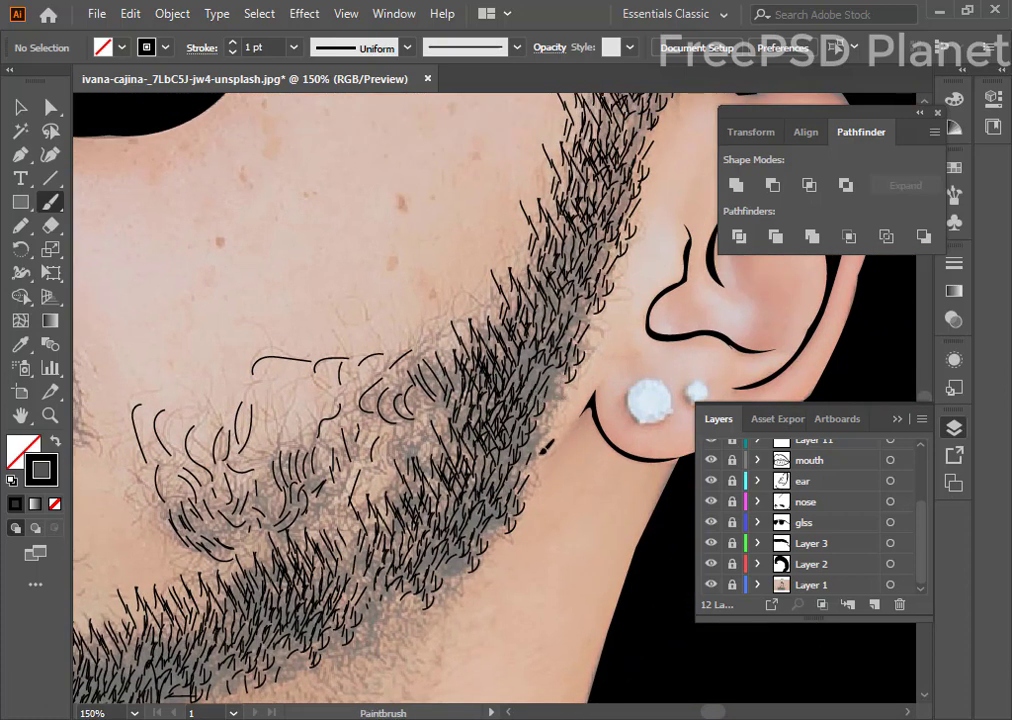
left_click_drag(441, 542, 483, 452)
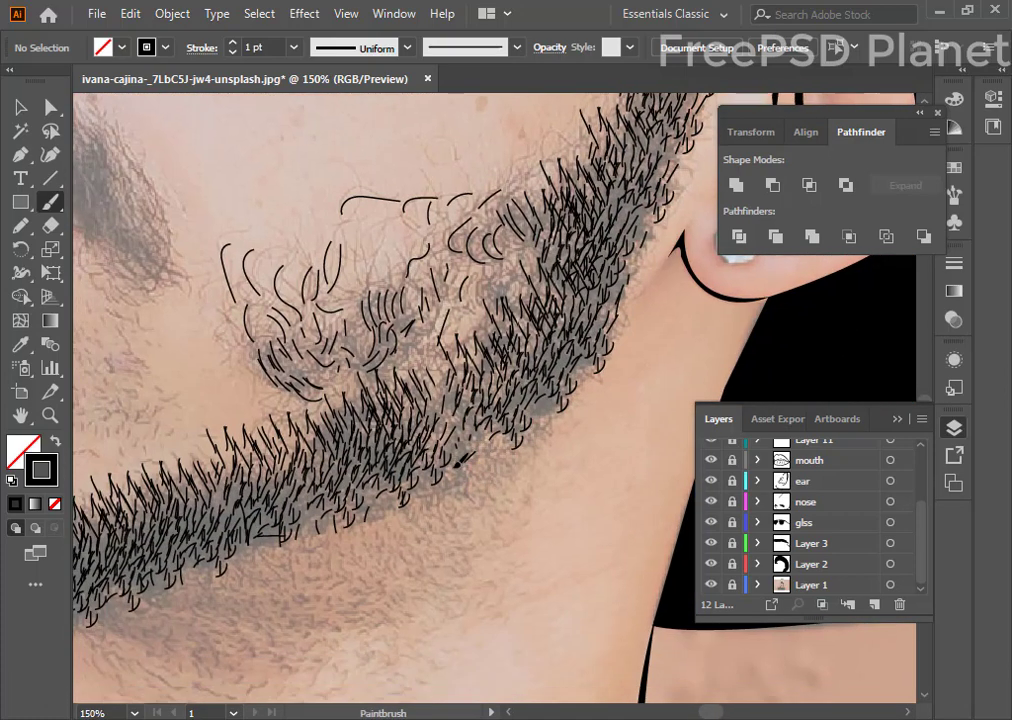
left_click_drag(348, 599, 433, 429)
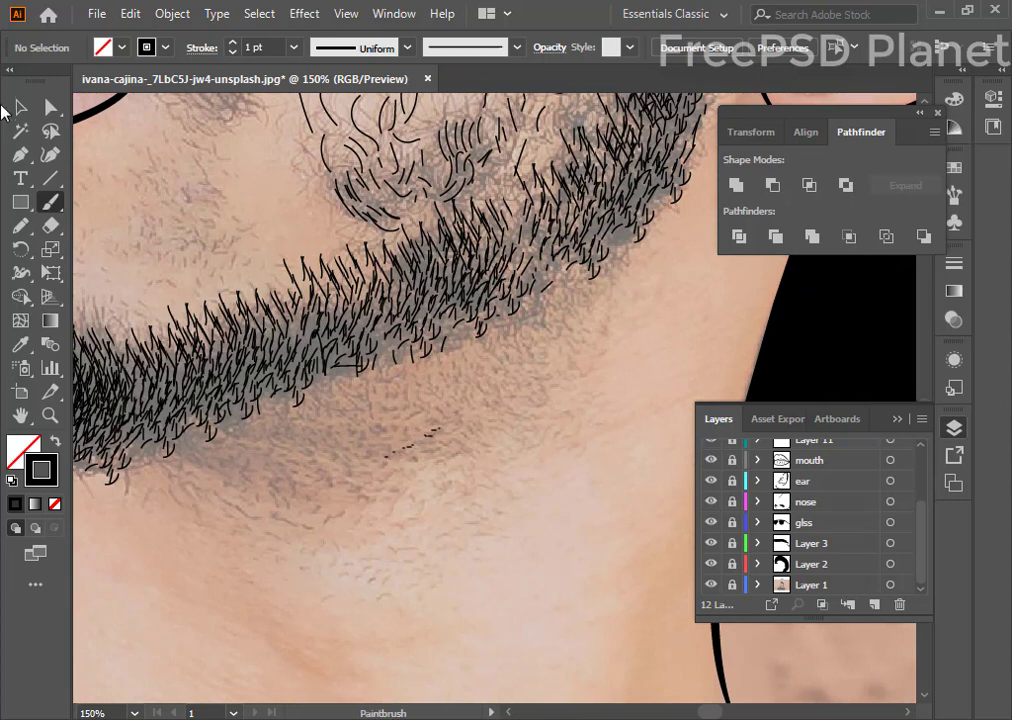
- Copy the small stubble dashes under the beard, slanting and widening the cluster
key("v")
mouse_move(447, 425)
left_mouse_down()
mouse_move(407, 440)
mouse_move(401, 431)
mouse_move(399, 449)
left_mouse_up()
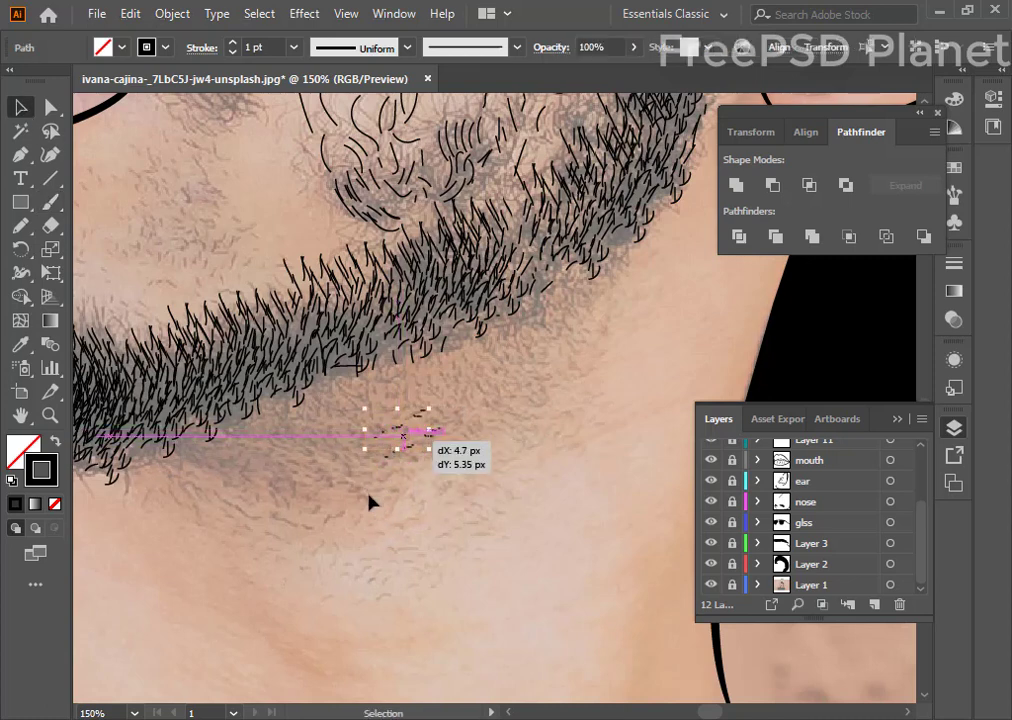
mouse_move(373, 516)
left_mouse_down()
mouse_move(440, 402)
mouse_move(453, 420)
left_mouse_up()
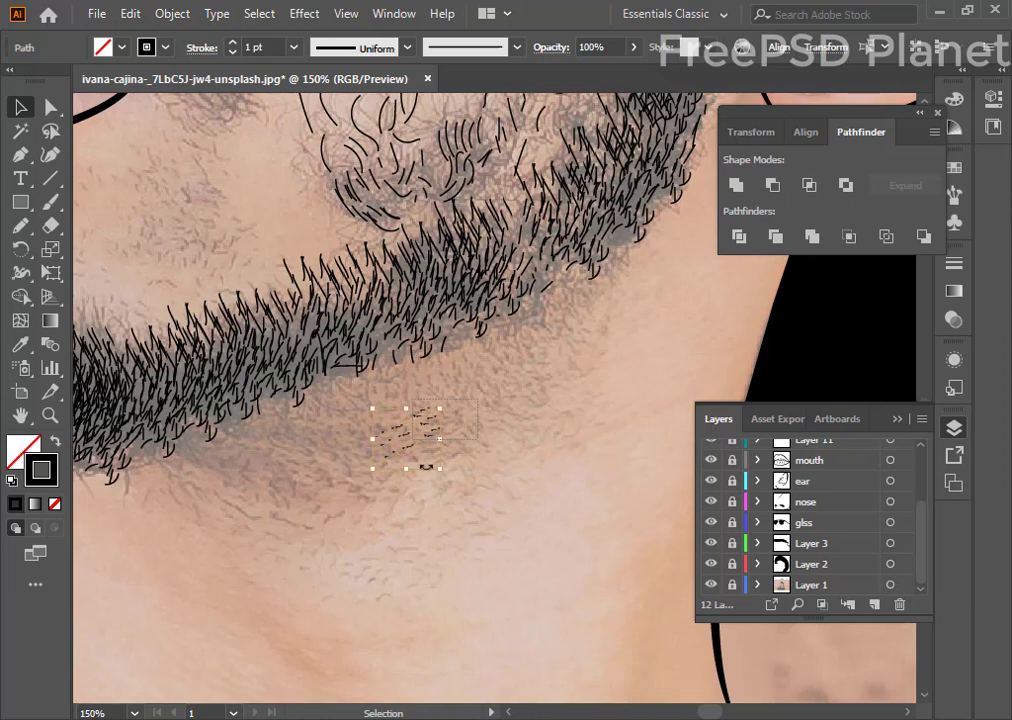
mouse_move(426, 466)
left_mouse_down()
mouse_move(454, 391)
mouse_move(432, 446)
mouse_move(395, 445)
mouse_move(472, 402)
left_mouse_up()
left_click_drag(406, 439, 358, 484)
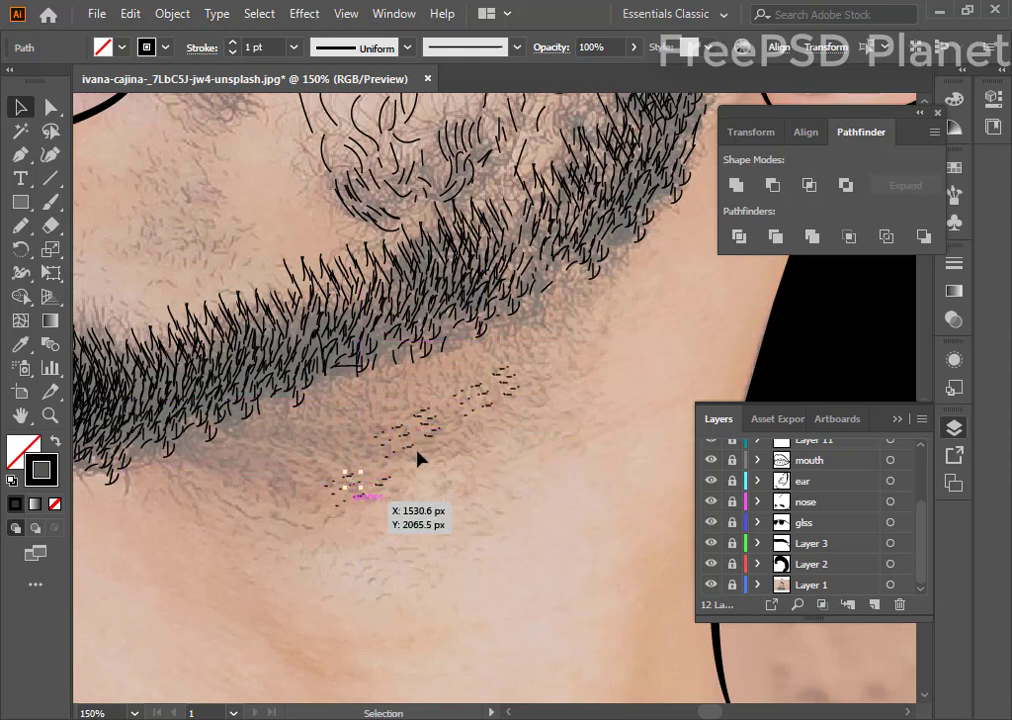
left_click(336, 542)
mouse_move(387, 492)
left_mouse_down()
mouse_move(313, 437)
mouse_move(274, 476)
left_mouse_up()
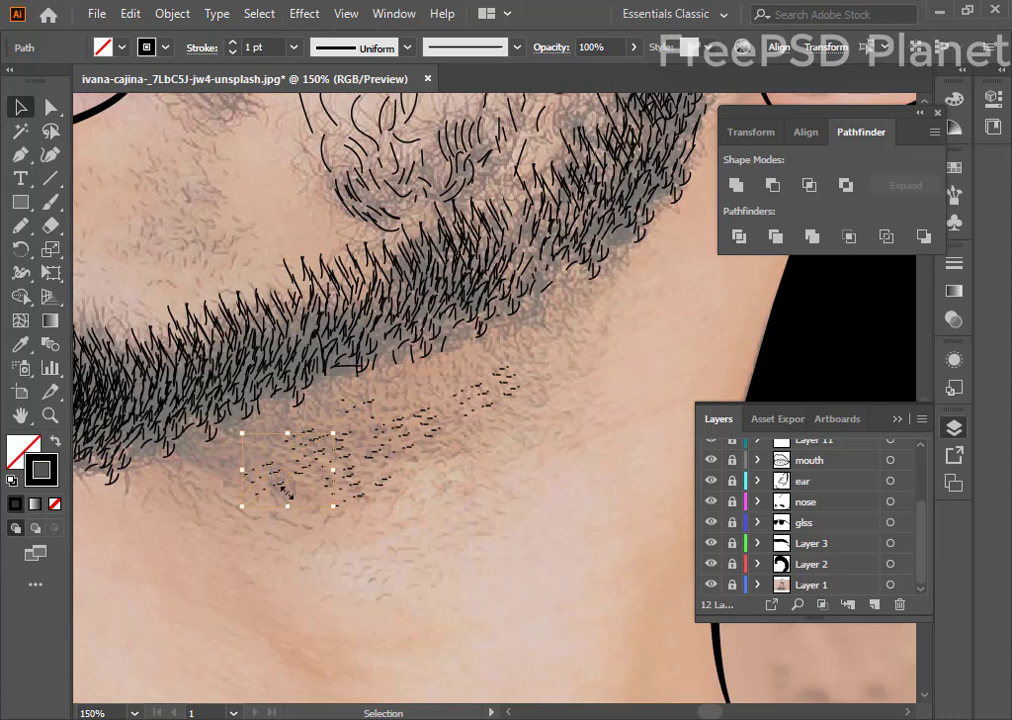
- Spread further copies of the stubble clusters left and right beneath the jaw beard
mouse_move(248, 553)
left_mouse_down()
mouse_move(498, 415)
mouse_move(512, 362)
left_mouse_up()
left_click_drag(364, 447, 323, 455)
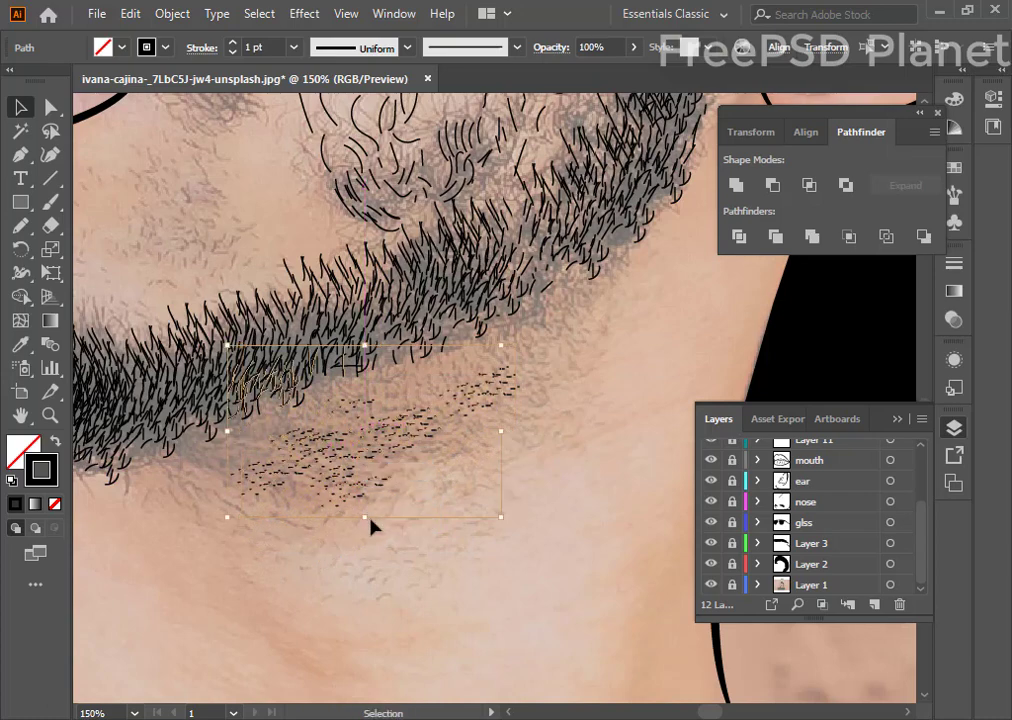
left_click(456, 517)
left_click_drag(434, 481, 549, 370)
mouse_move(476, 397)
left_mouse_down()
mouse_move(535, 375)
mouse_move(566, 318)
mouse_move(430, 388)
left_mouse_up()
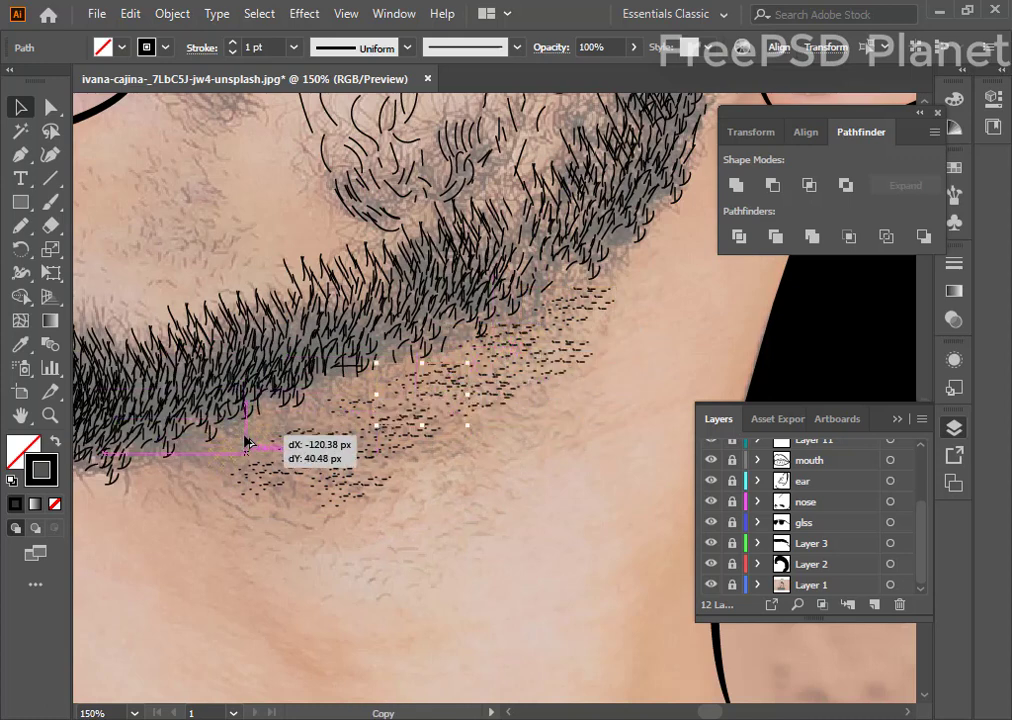
mouse_move(249, 425)
left_mouse_down()
mouse_move(228, 481)
mouse_move(337, 405)
left_mouse_up()
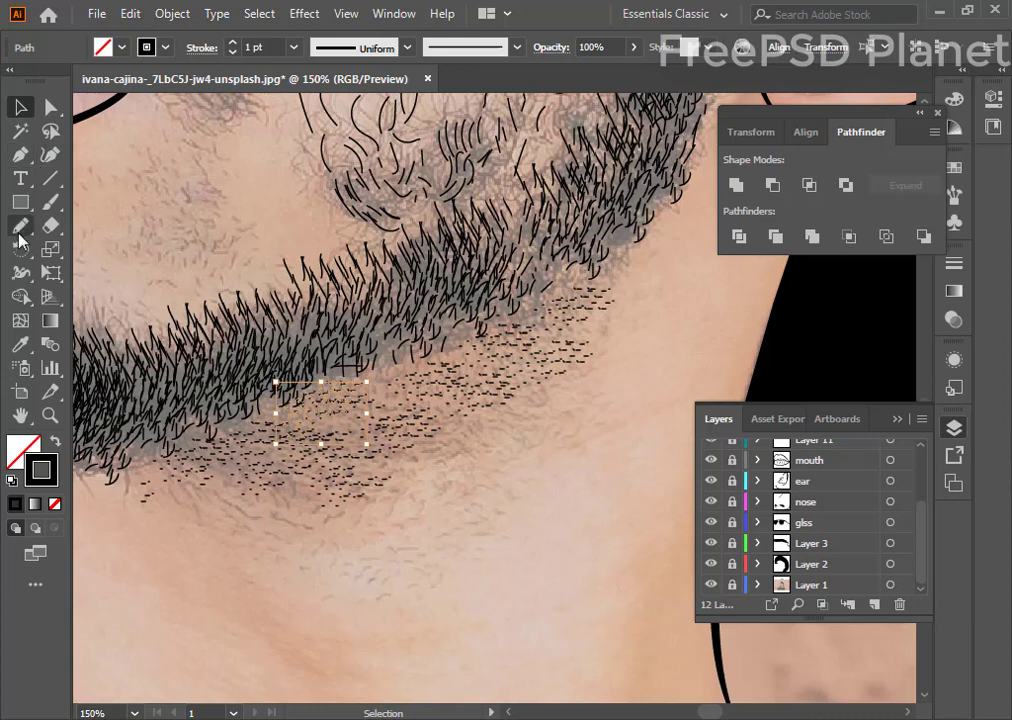
- Paint a few short stray hairs below the stubble and check them by selecting
left_click(51, 201)
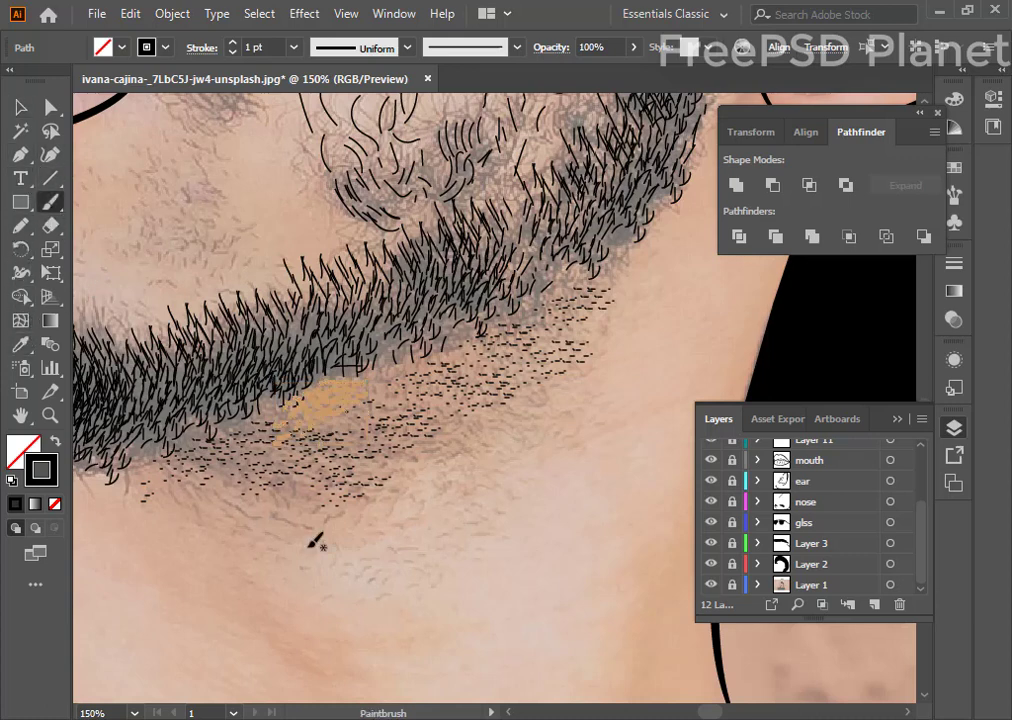
left_click_drag(318, 521, 341, 515)
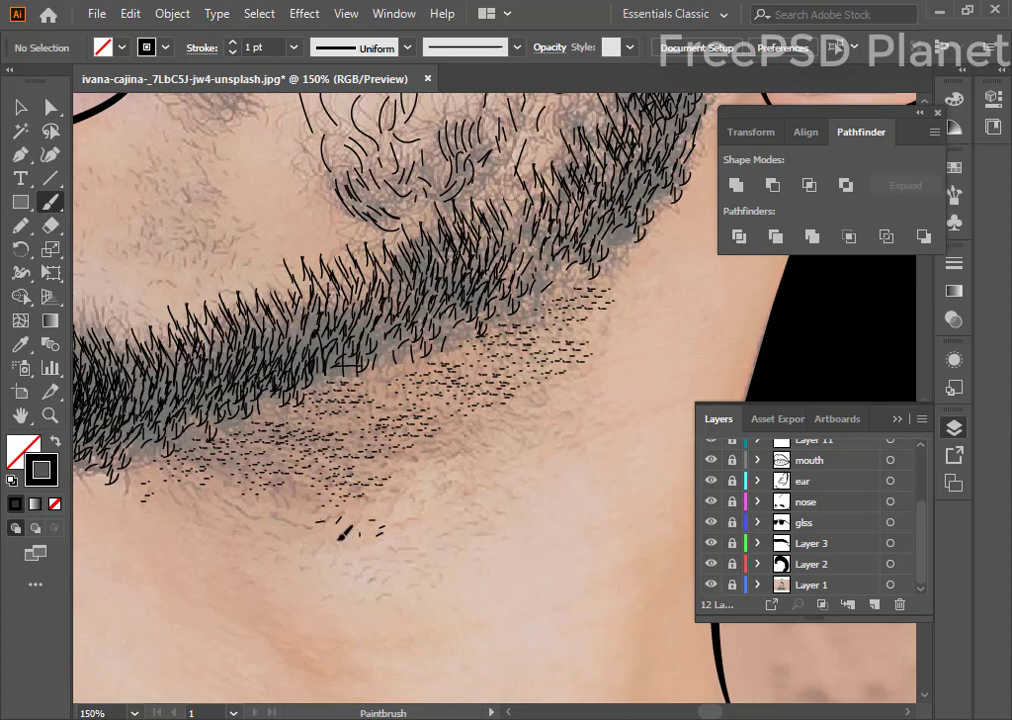
key("v")
mouse_move(314, 578)
left_mouse_down()
mouse_move(384, 518)
mouse_move(482, 483)
mouse_move(533, 440)
mouse_move(501, 450)
mouse_move(411, 526)
left_mouse_up()
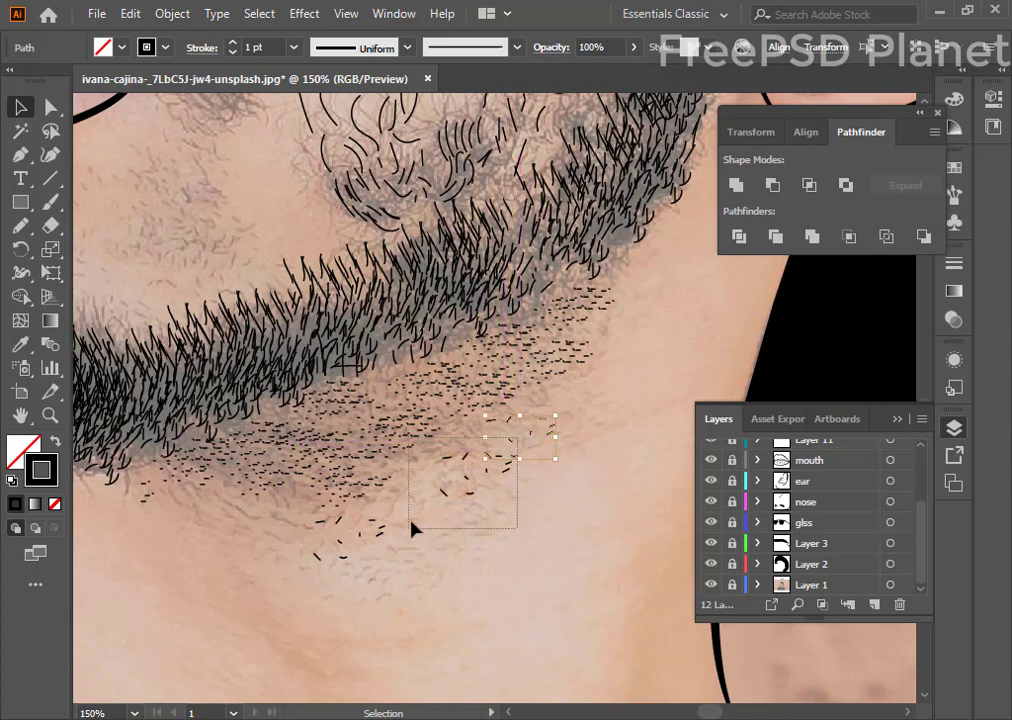
left_click(350, 524)
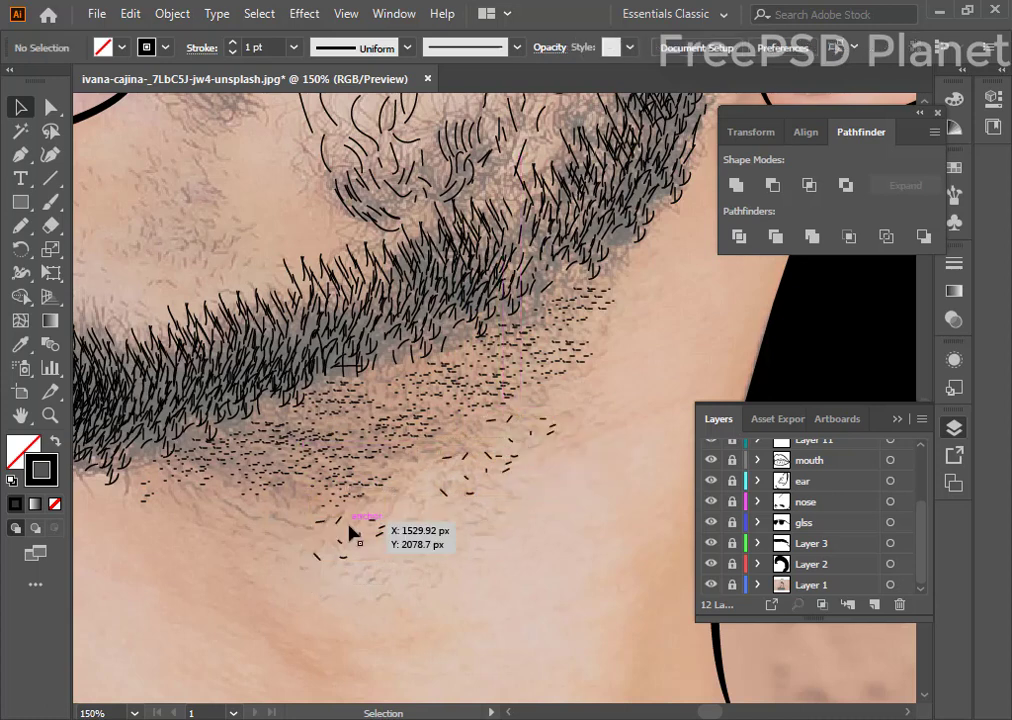
left_click_drag(381, 510, 272, 527)
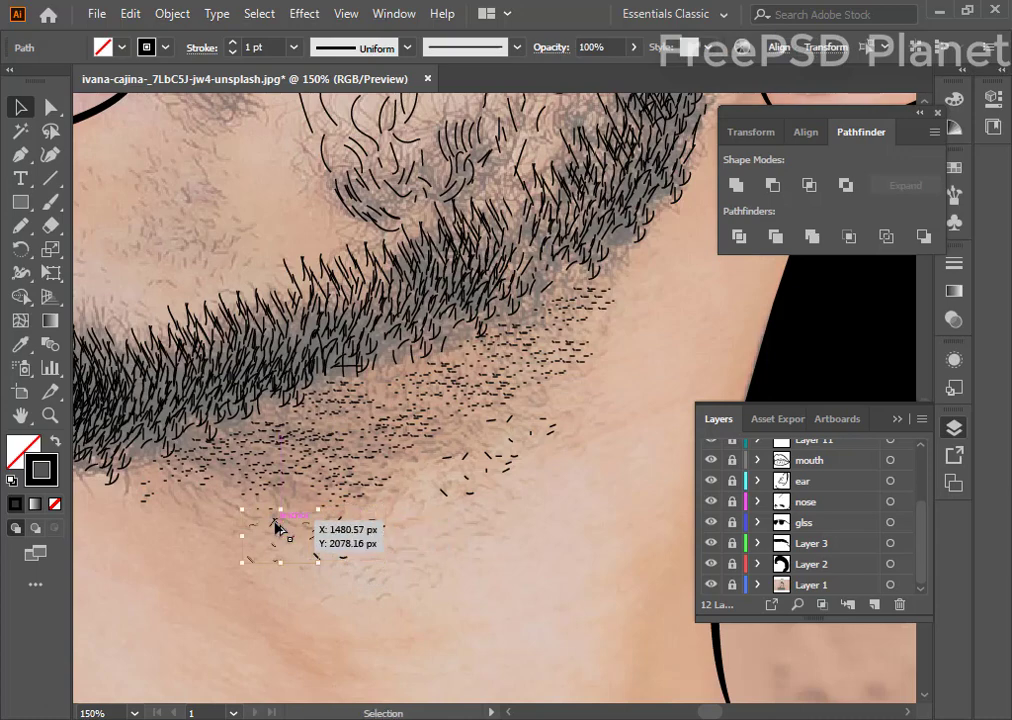
scroll(445, 537, "up", 5)
- Brush several short hair strokes just under the lower lip
scroll(244, 490, "left", 3)
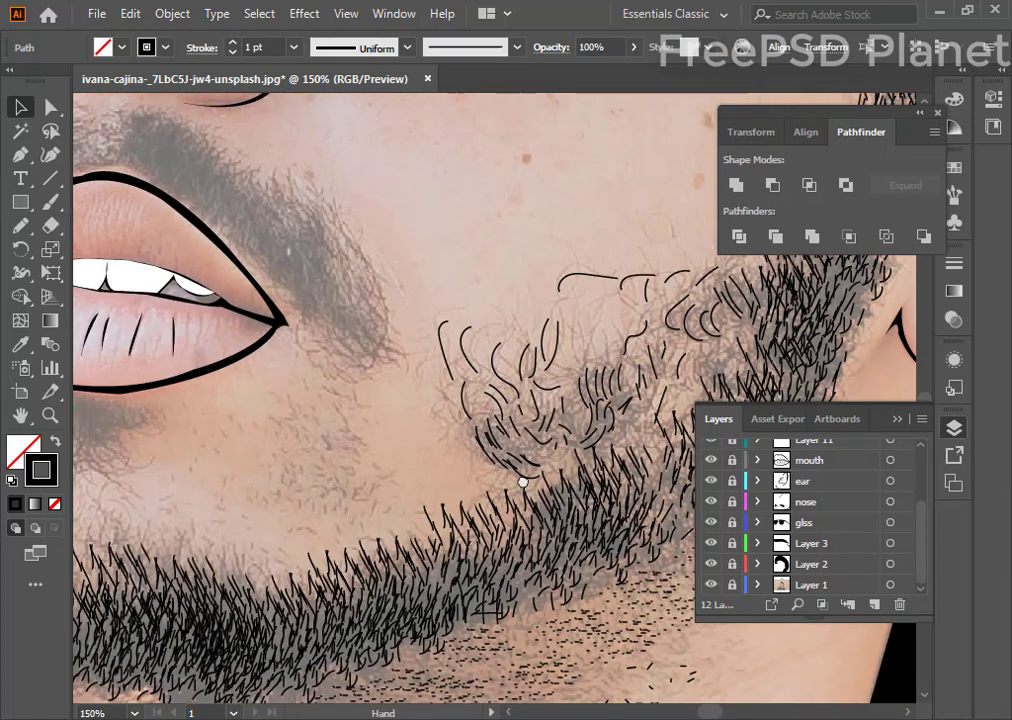
scroll(524, 479, "left", 3)
left_click(50, 201)
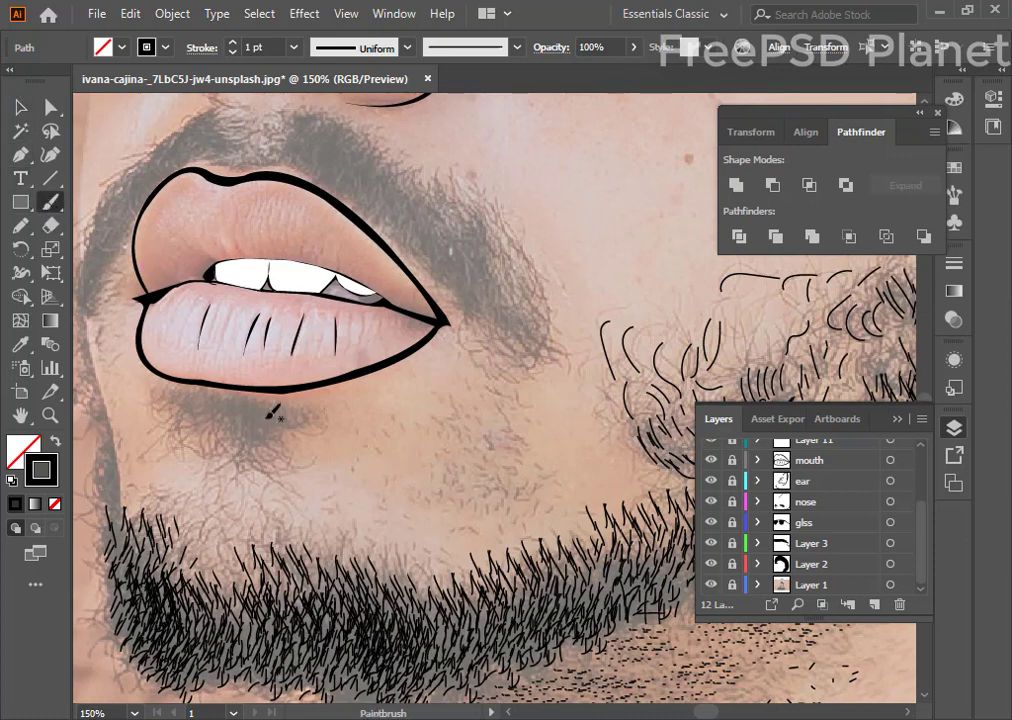
mouse_move(263, 422)
left_mouse_down()
mouse_move(256, 402)
mouse_move(179, 396)
left_mouse_up()
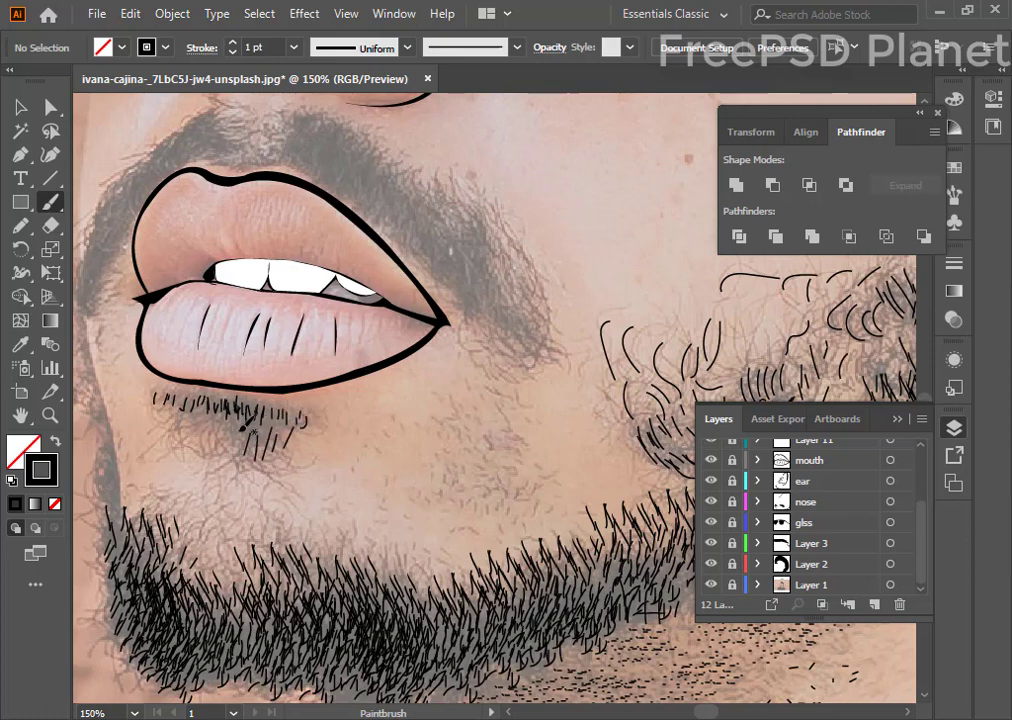
mouse_move(212, 428)
left_mouse_down()
mouse_move(208, 462)
mouse_move(168, 452)
mouse_move(168, 443)
left_mouse_up()
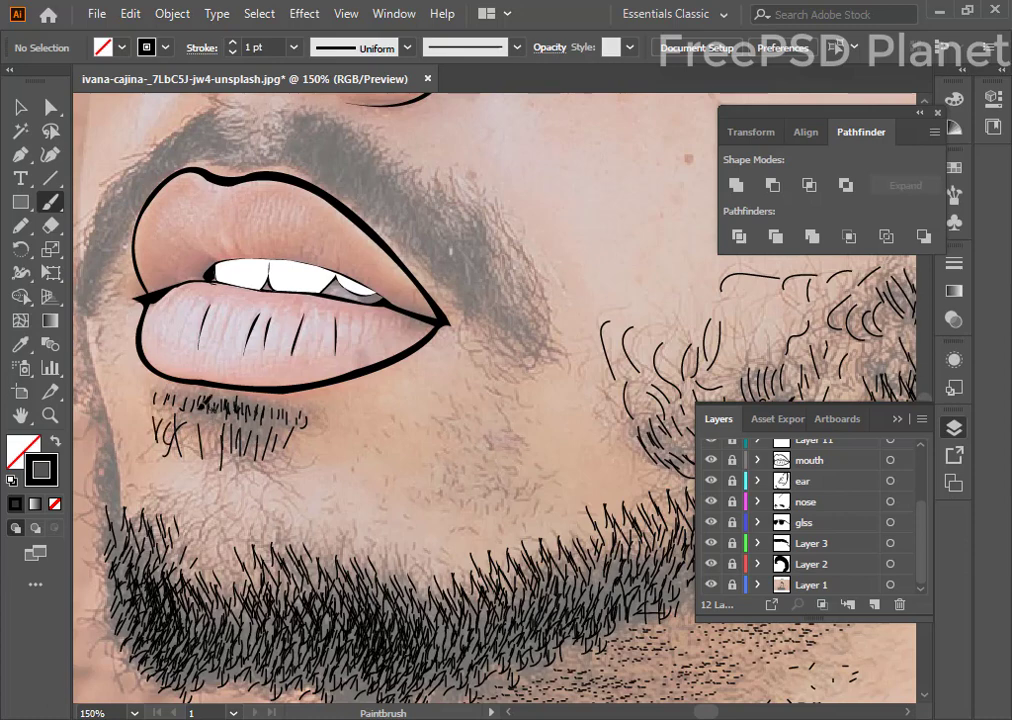
- Select the under-lip hairs, deselect them, and scroll down to the chin
left_click(20, 107)
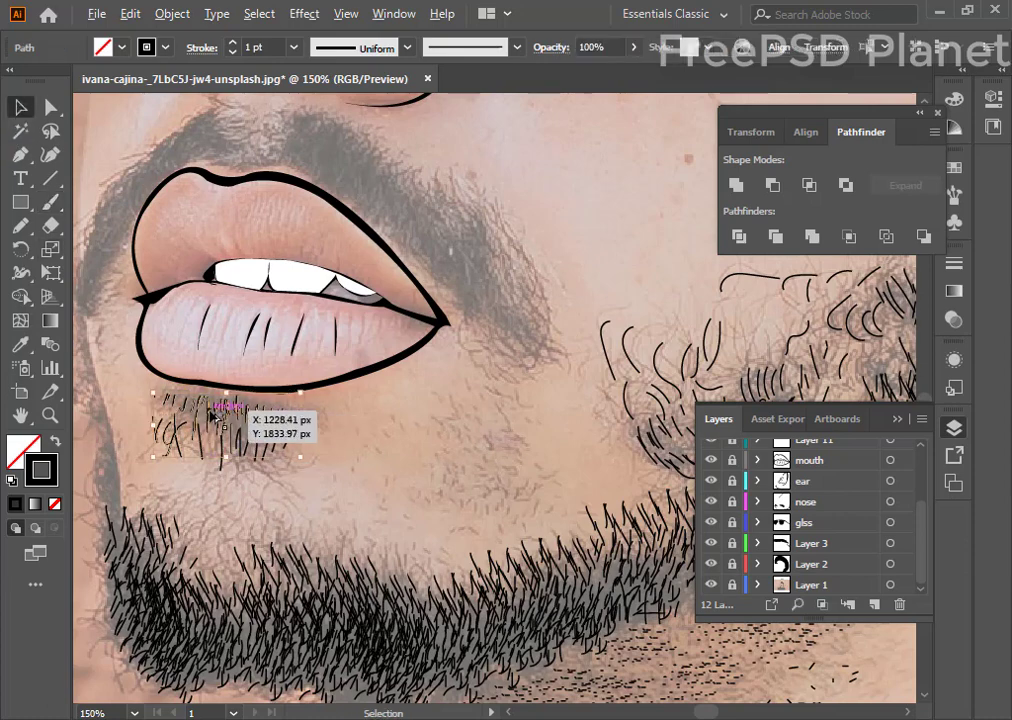
mouse_move(262, 422)
left_mouse_down()
mouse_move(213, 420)
mouse_move(300, 430)
mouse_move(300, 420)
mouse_move(258, 428)
mouse_move(210, 410)
mouse_move(245, 420)
left_mouse_up()
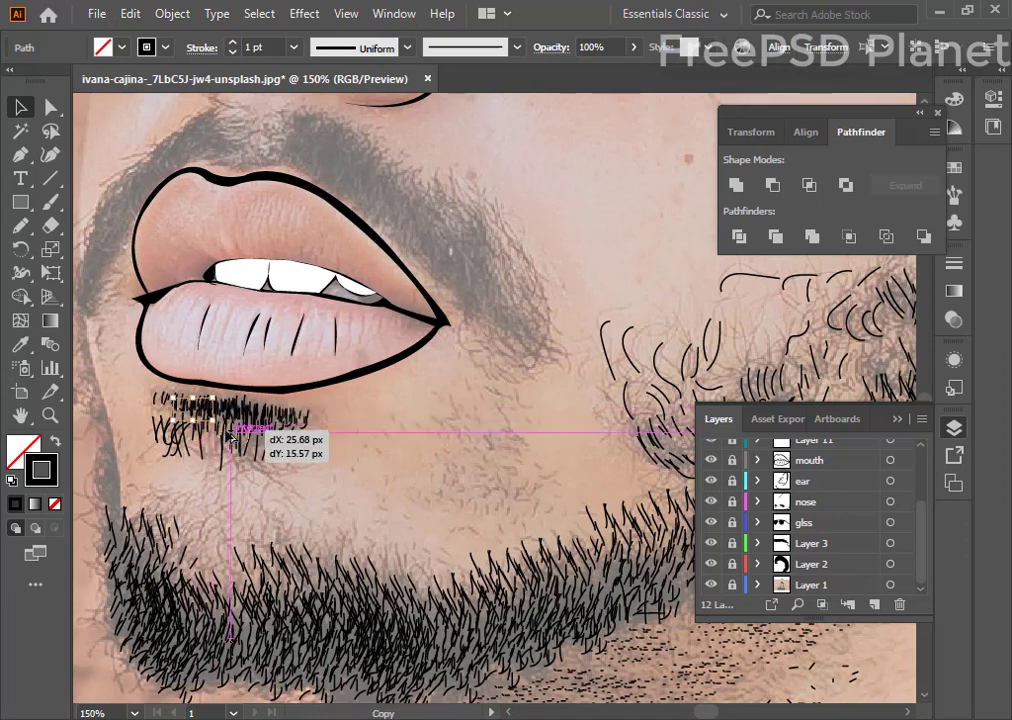
left_click(50, 201)
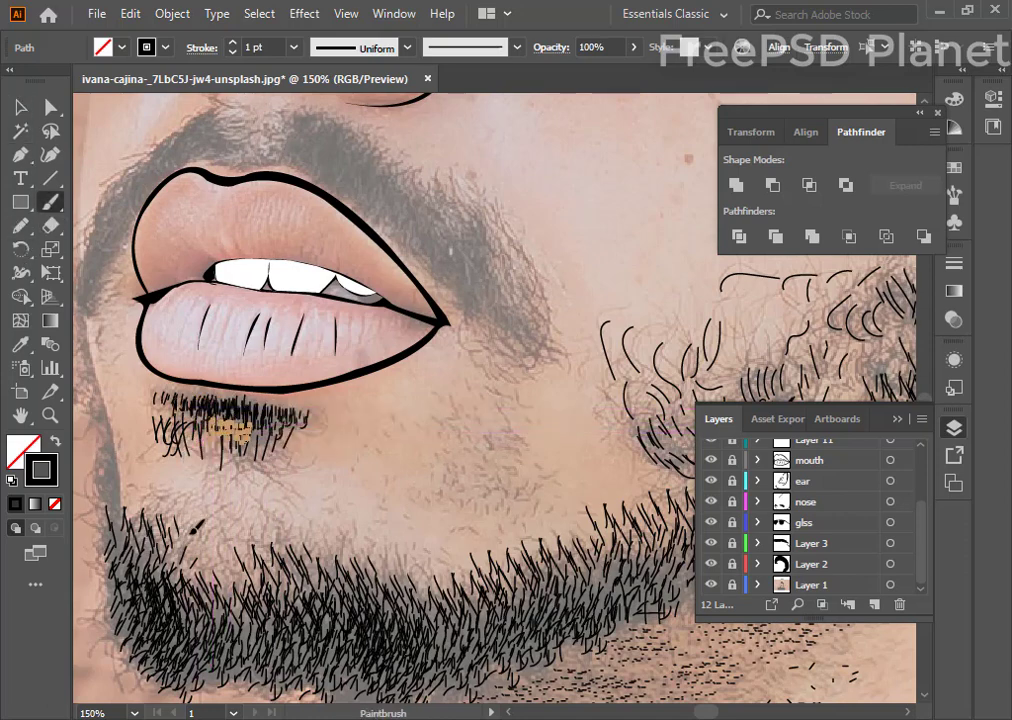
key("ctrl+shift+a")
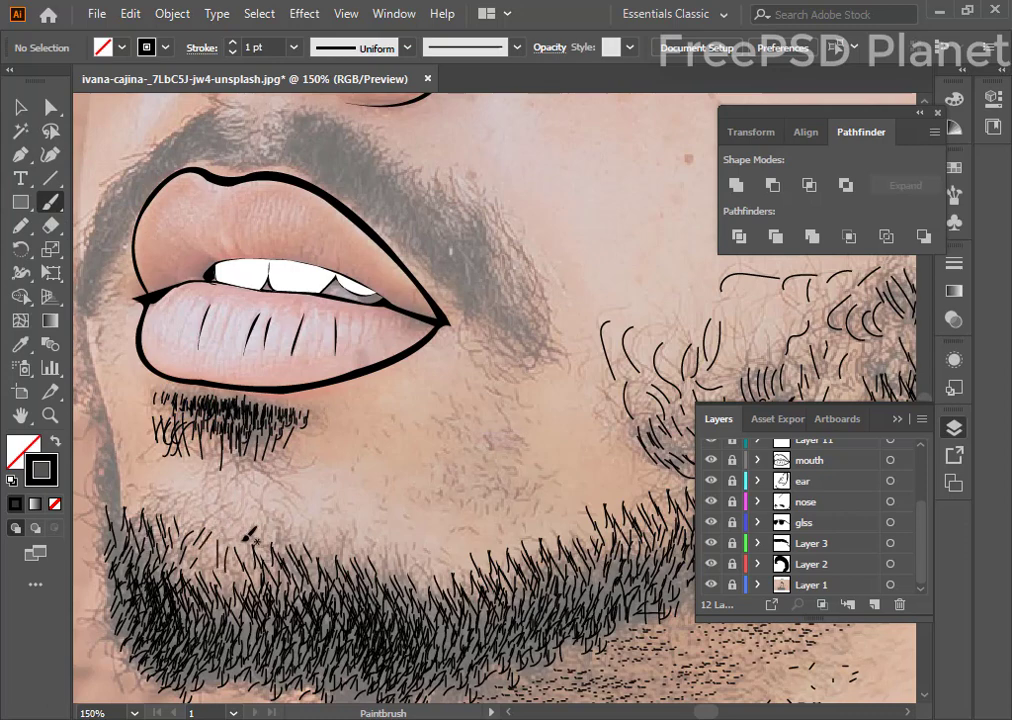
scroll(222, 445, "down", 3)
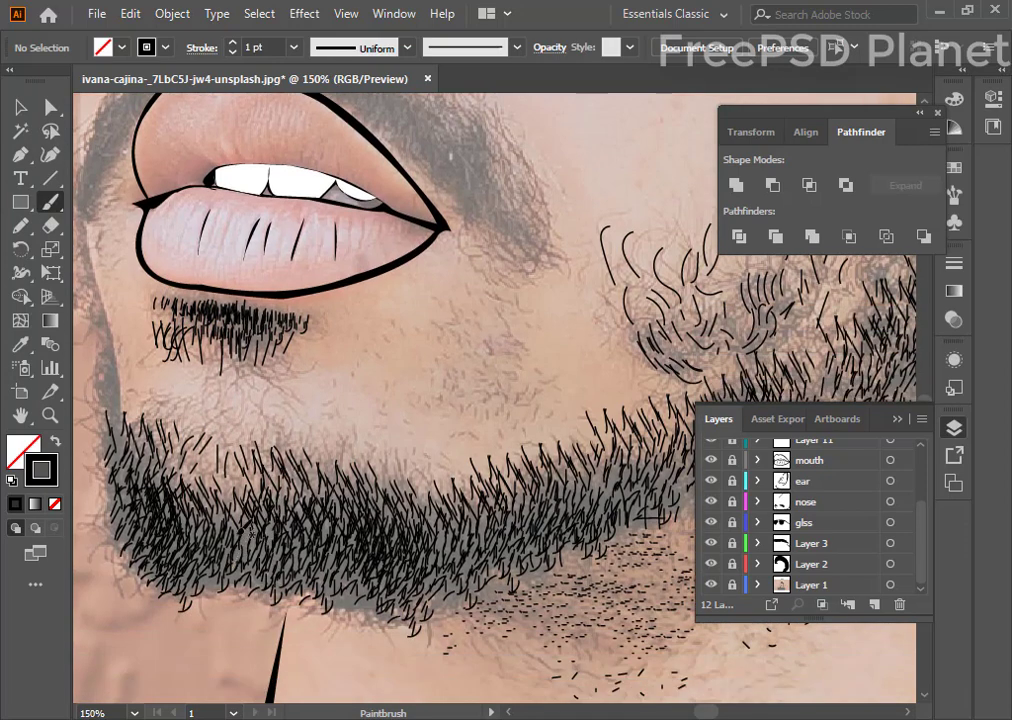
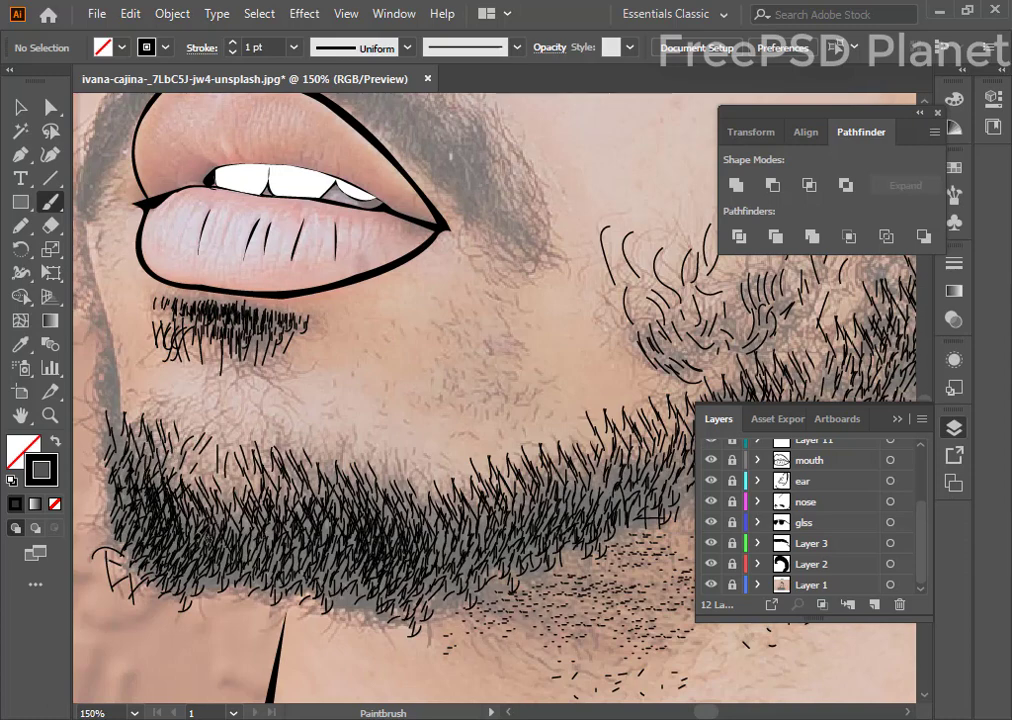
- Bring the beard's left side into view and paint a short hair stroke at its edge
scroll(90, 432, "up", 3)
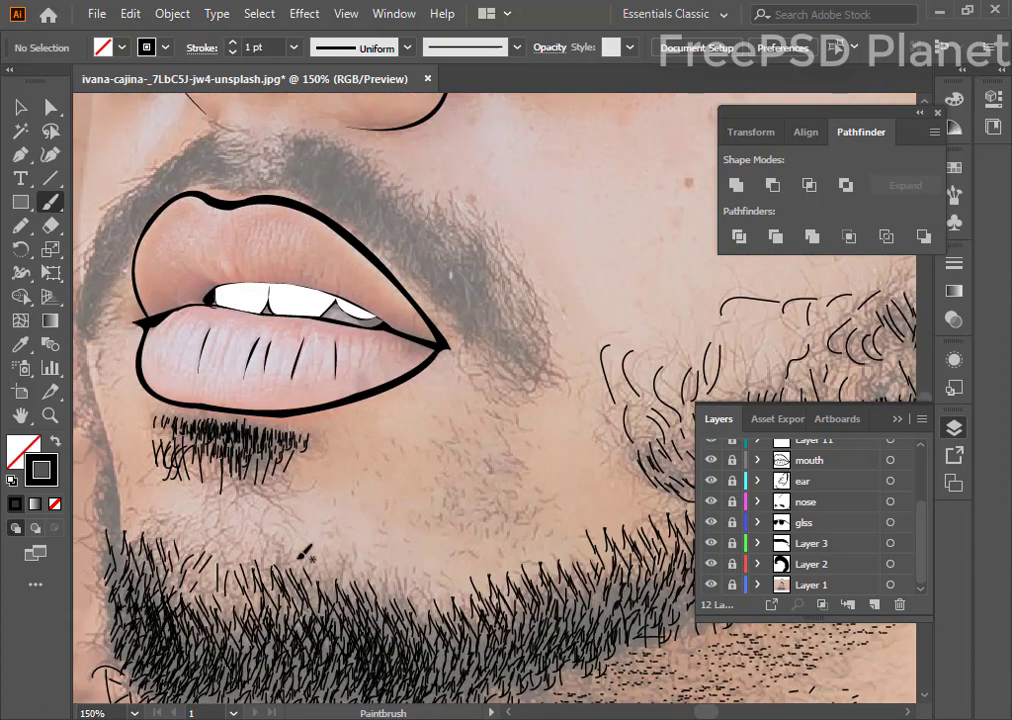
left_click_drag(303, 552, 525, 528)
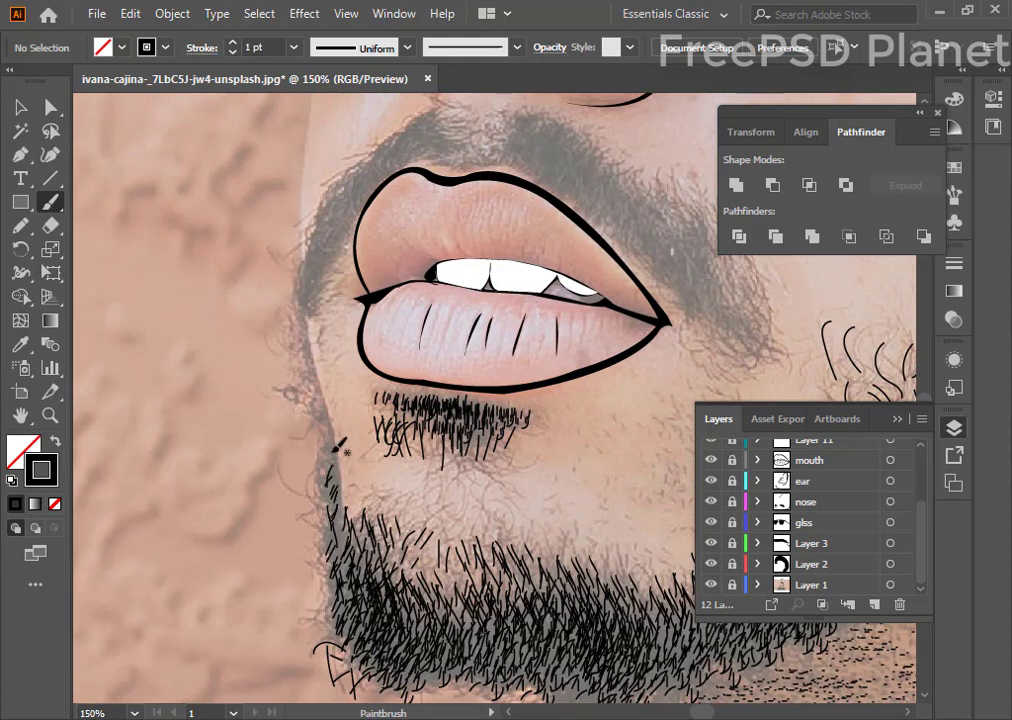
left_click_drag(337, 452, 343, 476)
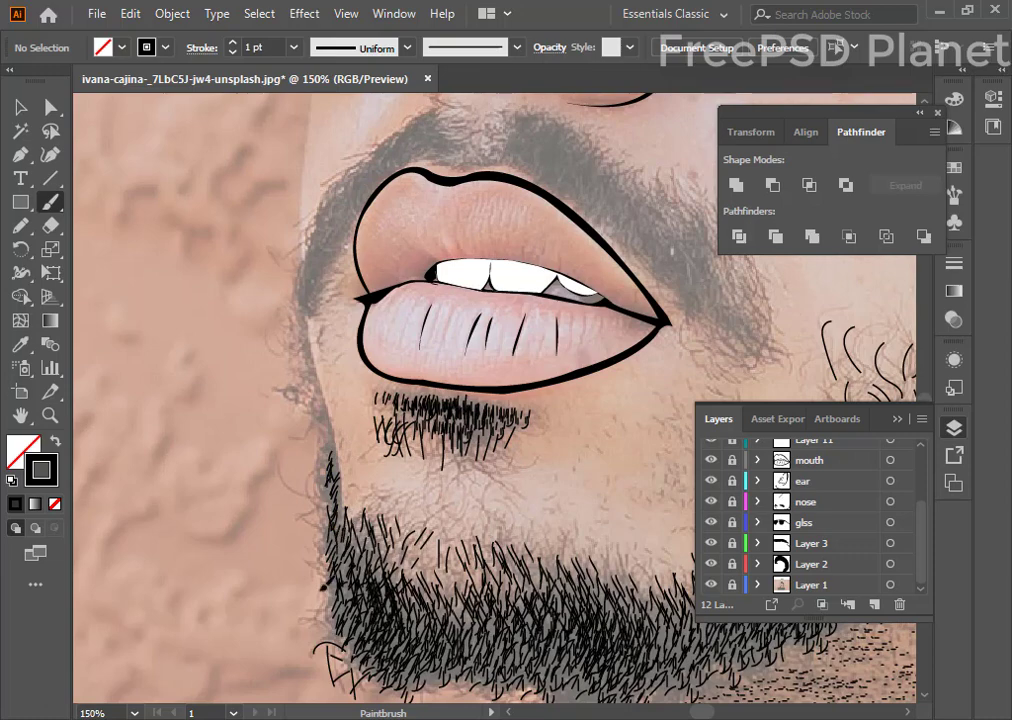
- Paint the first short mustache hairs just below the nostril
scroll(305, 407, "up", 3)
scroll(305, 407, "up", 3)
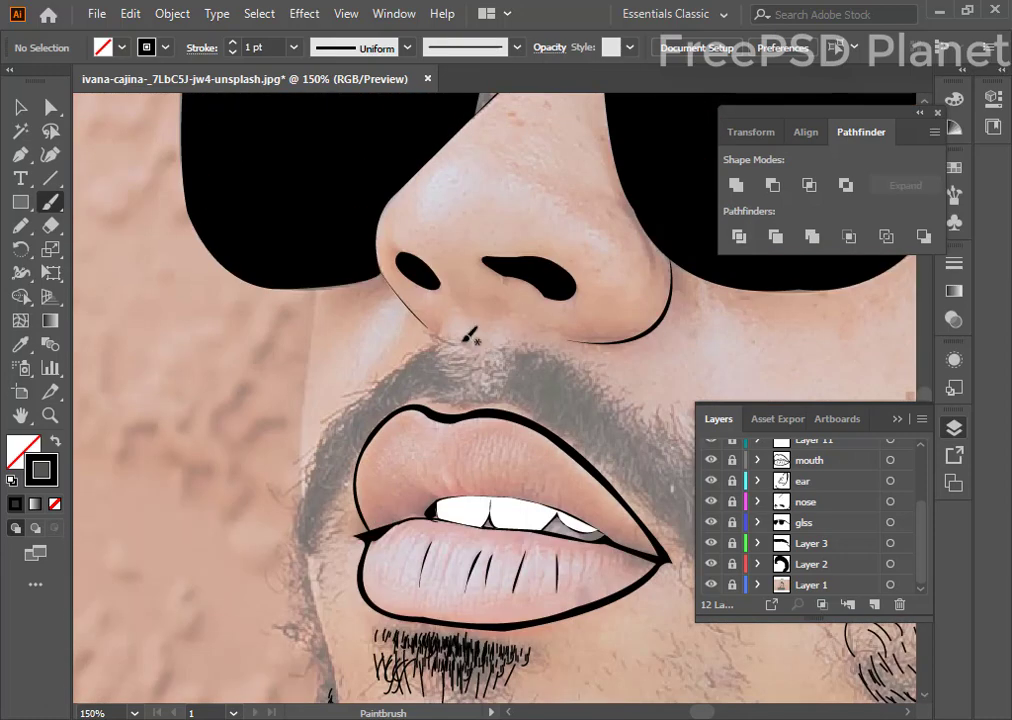
left_click_drag(435, 338, 465, 353)
mouse_move(432, 345)
left_mouse_down()
mouse_move(462, 352)
mouse_move(471, 385)
left_mouse_up()
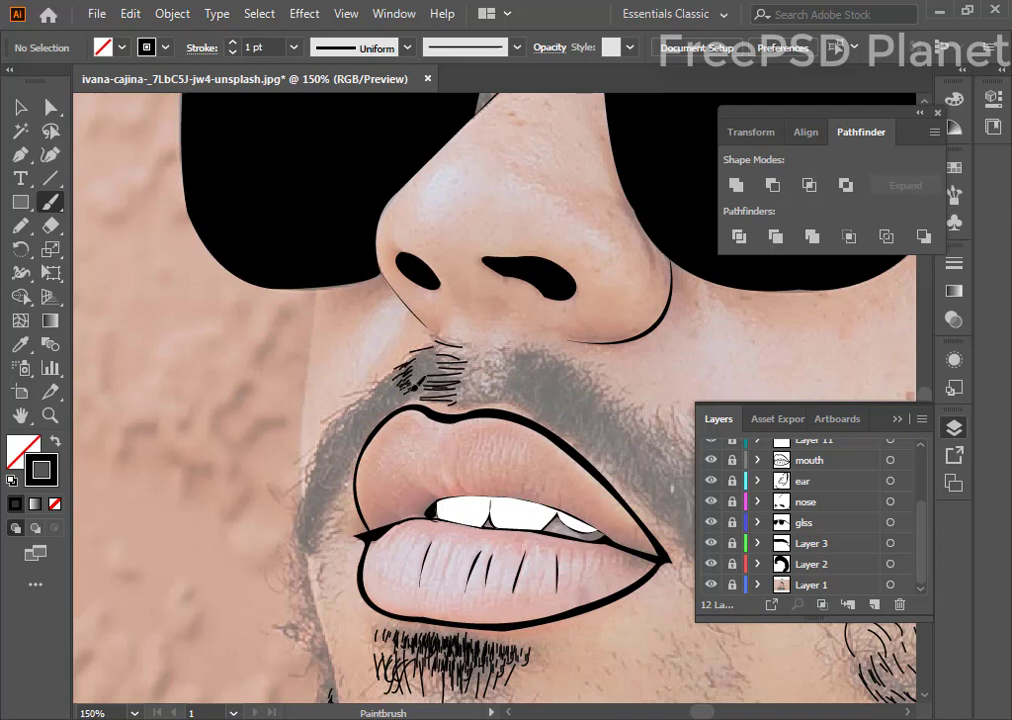
- Alt-drag copies of a mustache stroke group down beside the upper lip's left side
key("v")
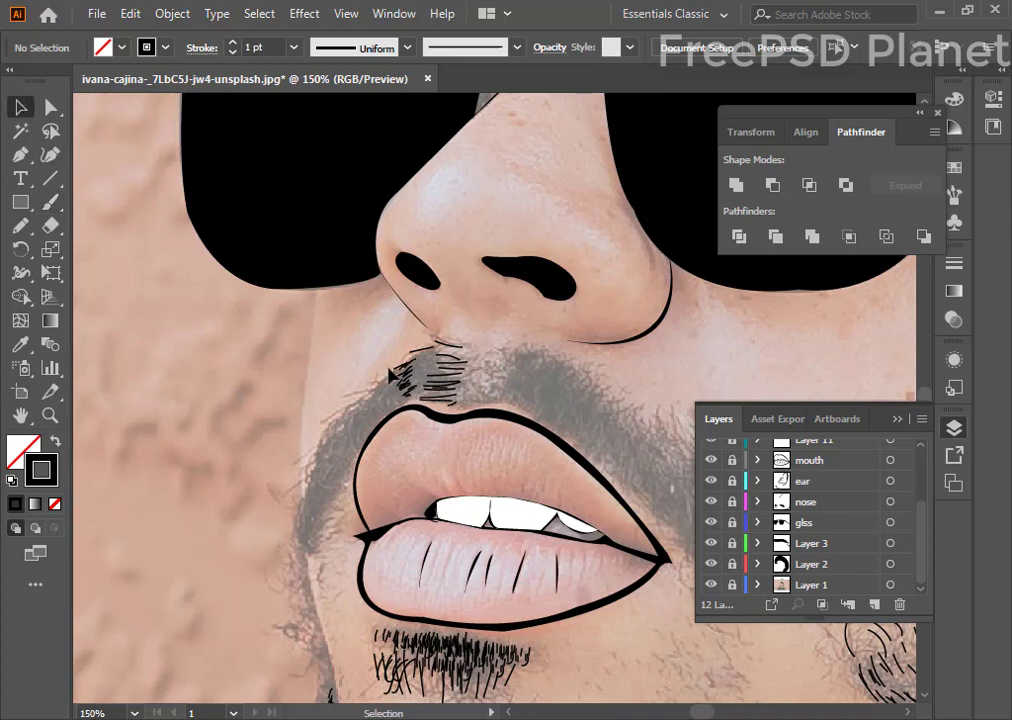
left_click(405, 382)
left_click_drag(416, 385, 398, 395)
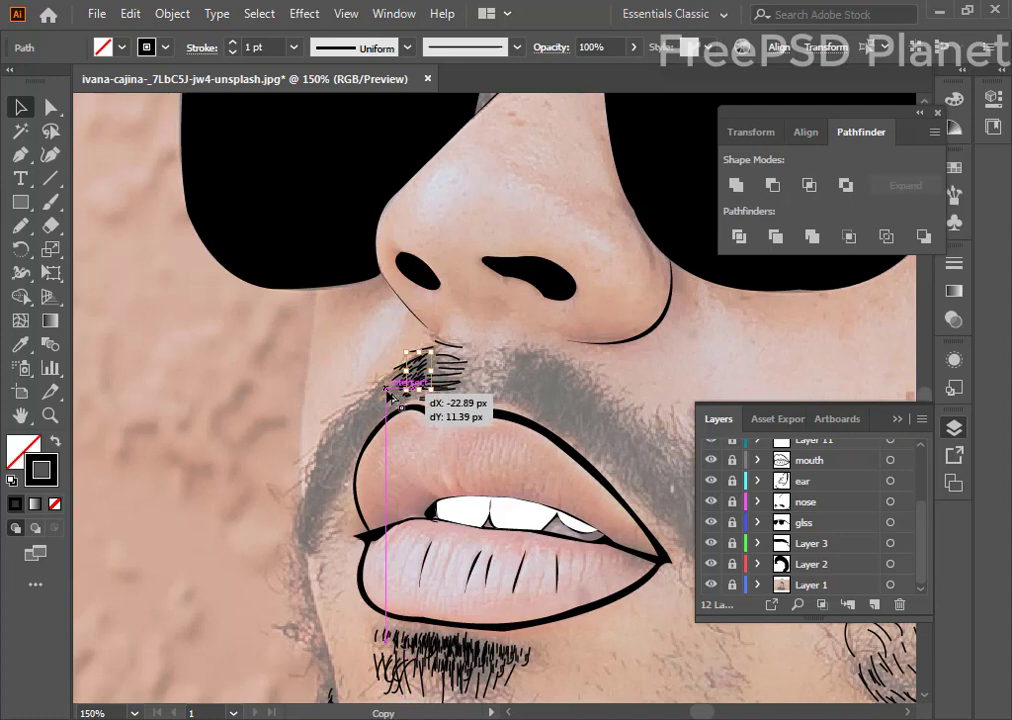
mouse_move(398, 395)
left_mouse_down()
mouse_move(366, 413)
mouse_move(335, 468)
mouse_move(323, 515)
mouse_move(334, 541)
mouse_move(313, 524)
mouse_move(365, 399)
mouse_move(370, 415)
mouse_move(316, 502)
left_mouse_up()
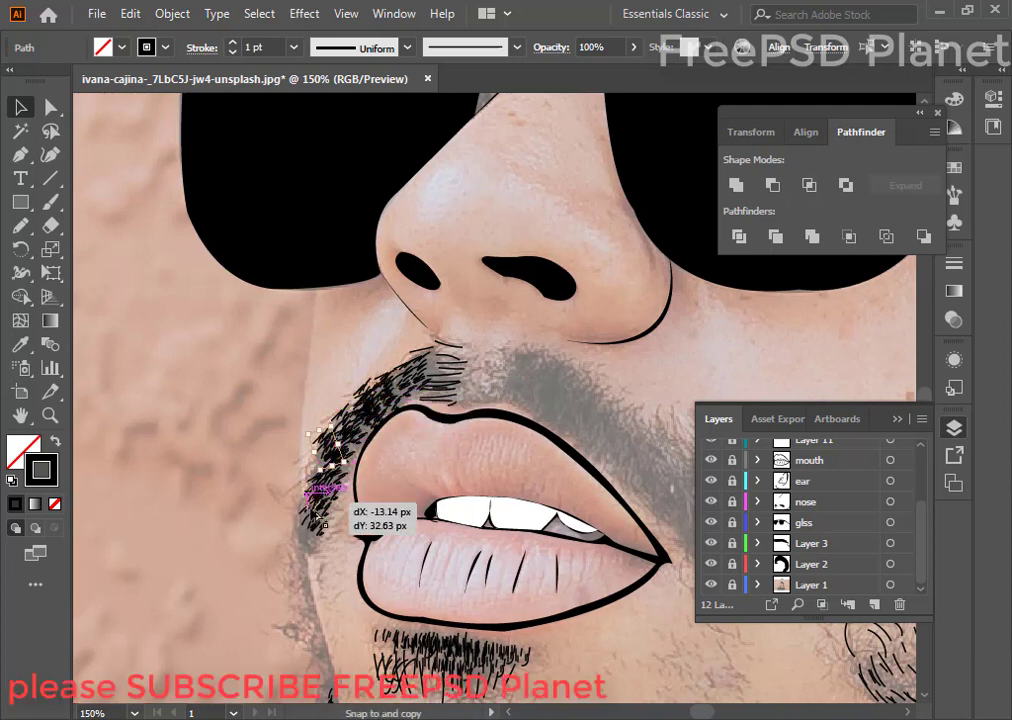
left_click(330, 532)
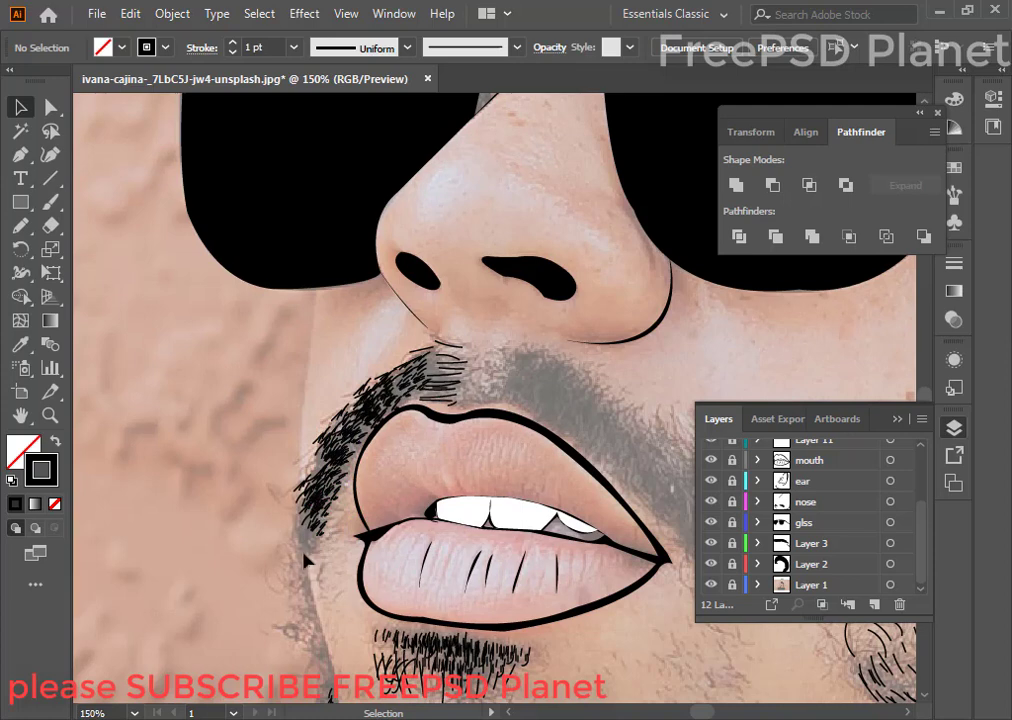
mouse_move(330, 528)
left_mouse_down()
mouse_move(317, 566)
mouse_move(340, 590)
left_mouse_up()
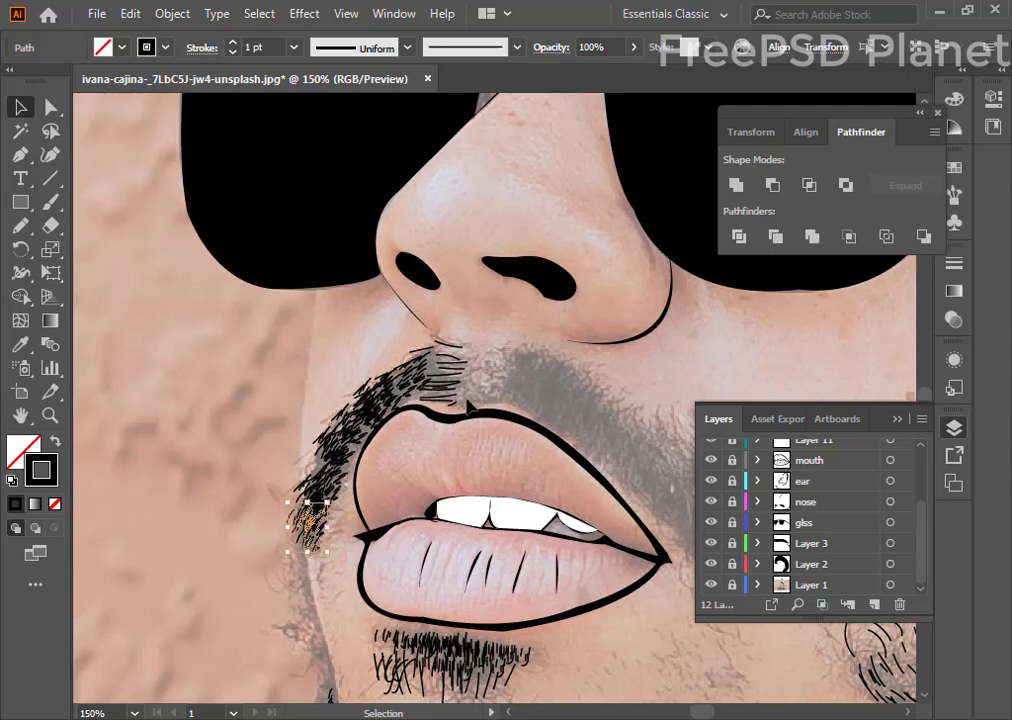
- Deselect and paint another hair stroke above the mustache centre with the Paintbrush
left_click(47, 205)
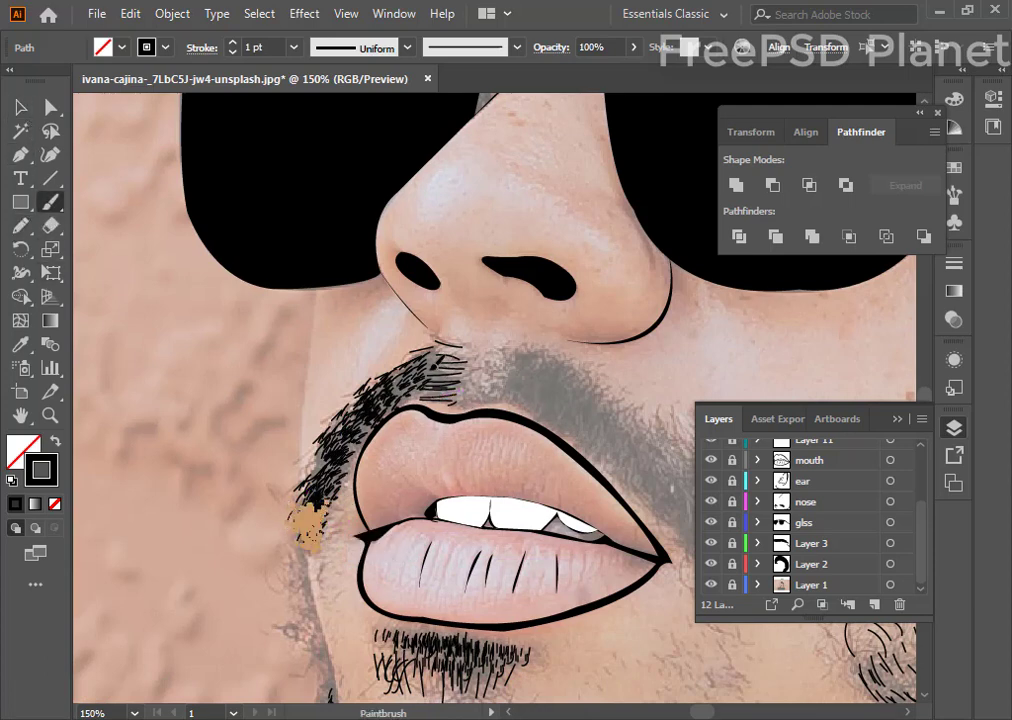
key("ctrl+shift+a")
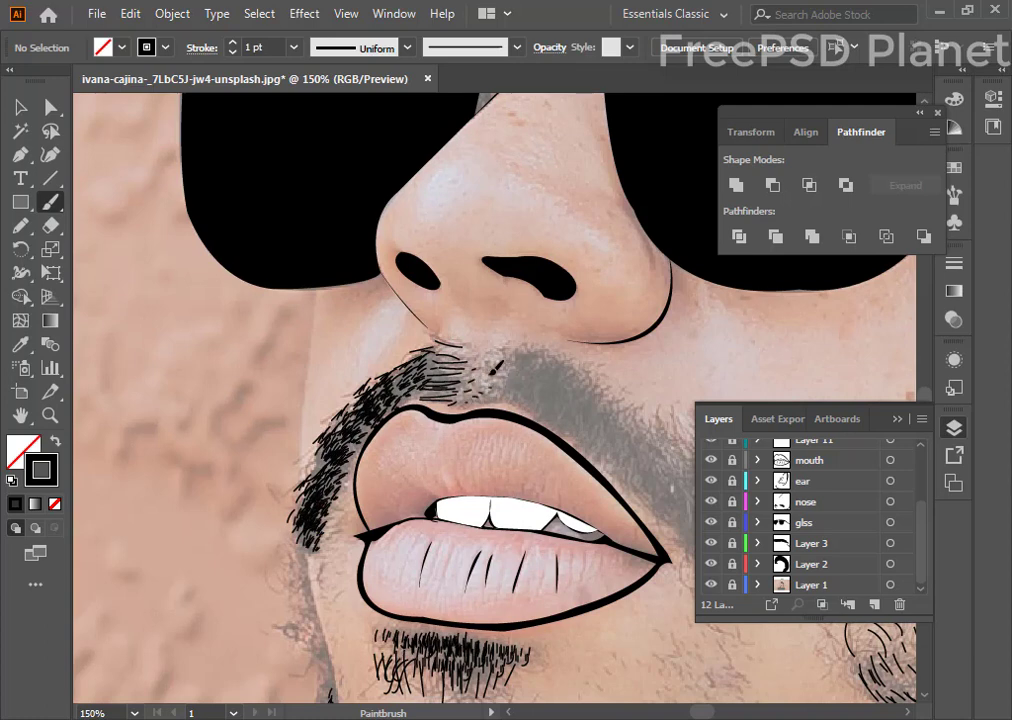
left_click_drag(496, 360, 502, 344)
- Zoom in to about 700% and paint short hairs through the middle of the mustache cluster
key("z")
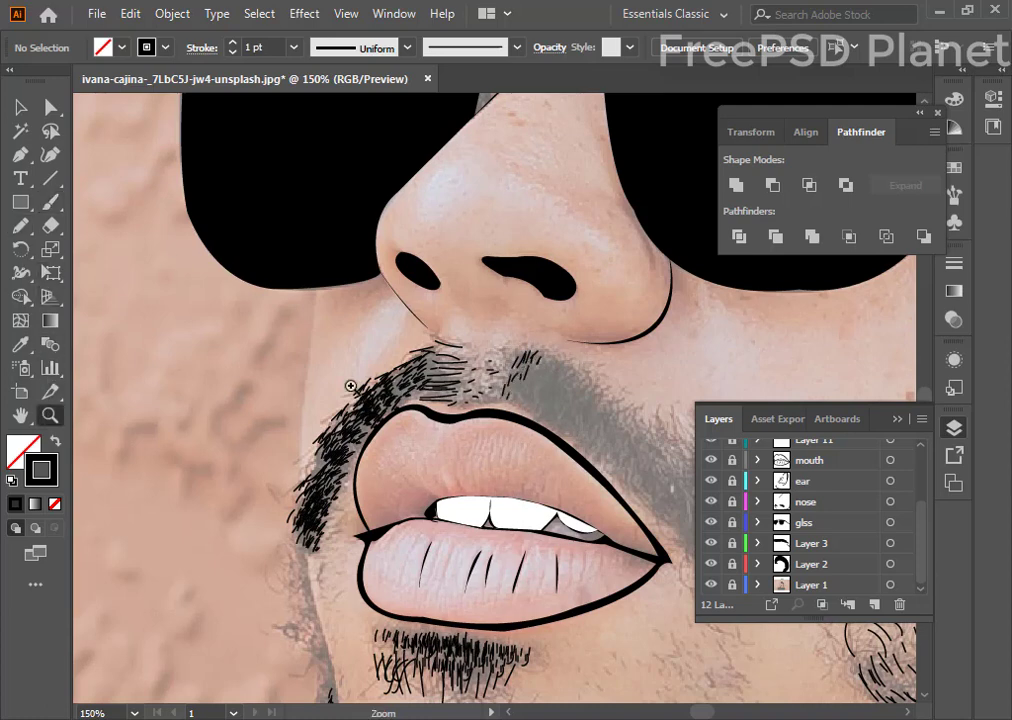
mouse_move(480, 396)
left_mouse_down()
mouse_move(452, 233)
mouse_move(430, 225)
mouse_move(390, 265)
mouse_move(345, 270)
mouse_move(285, 300)
mouse_move(274, 320)
left_mouse_up()
left_click(50, 201)
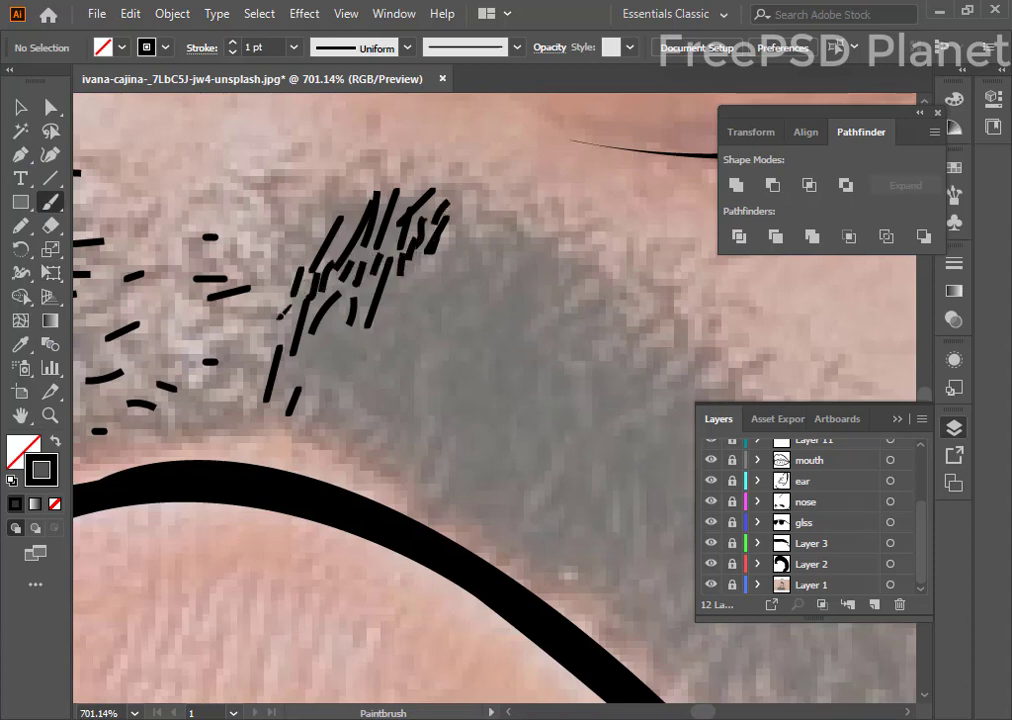
left_click_drag(318, 280, 298, 330)
left_click_drag(350, 296, 328, 338)
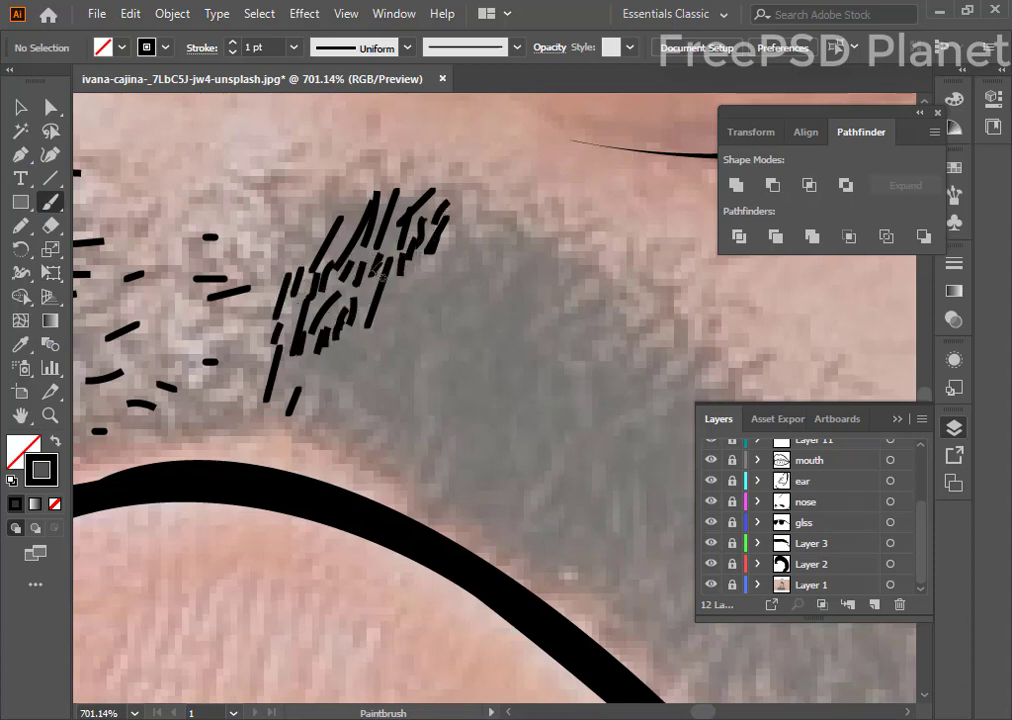
left_click_drag(405, 262, 375, 325)
mouse_move(392, 285)
left_mouse_down()
mouse_move(338, 376)
mouse_move(314, 390)
mouse_move(318, 415)
mouse_move(309, 413)
mouse_move(336, 422)
mouse_move(329, 428)
left_mouse_up()
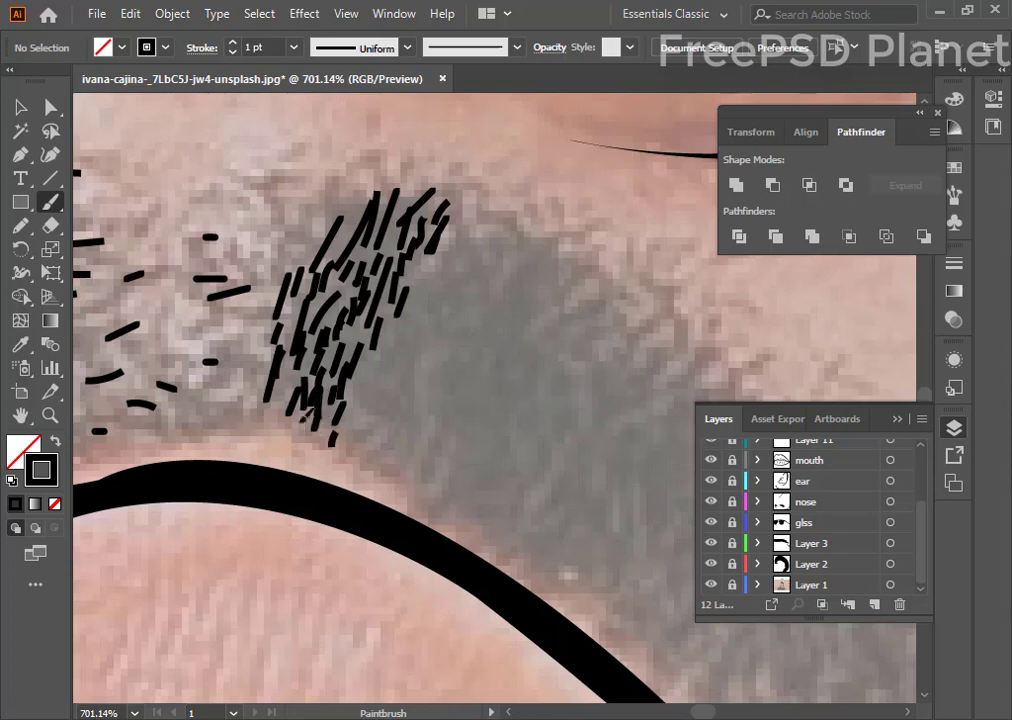
- Extend short hairs along the cluster's left, top and right edges, then zoom back out to 150%
mouse_move(267, 308)
left_mouse_down()
mouse_move(248, 402)
mouse_move(210, 397)
left_mouse_up()
left_click_drag(187, 376, 186, 385)
mouse_move(177, 342)
left_mouse_down()
mouse_move(178, 360)
mouse_move(200, 331)
mouse_move(228, 334)
left_mouse_up()
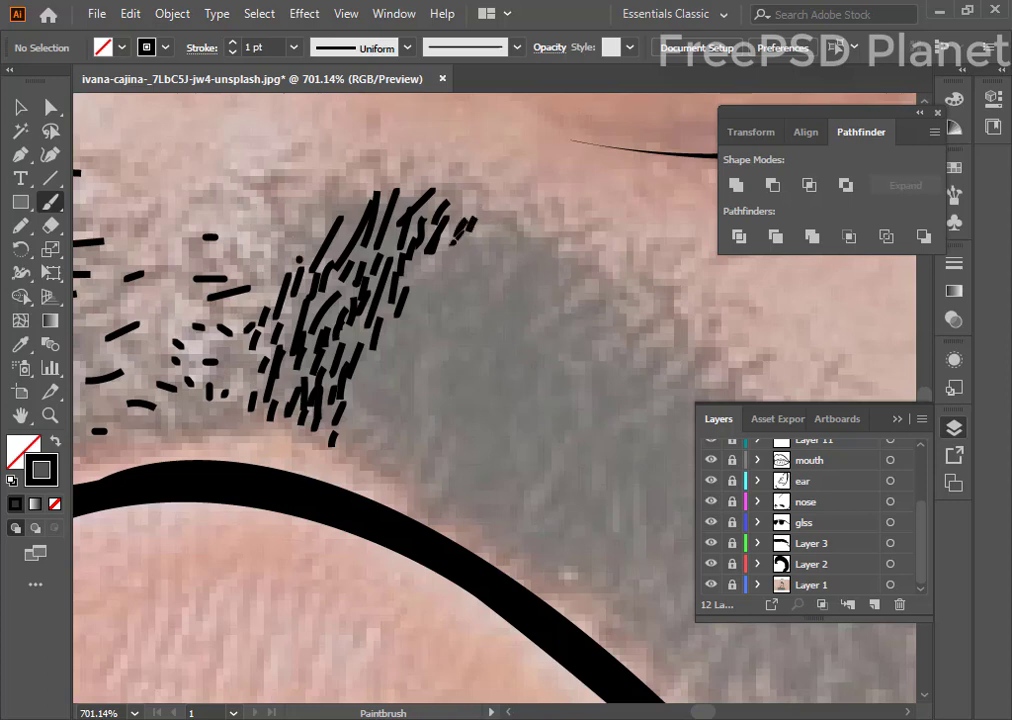
left_click_drag(439, 262, 424, 296)
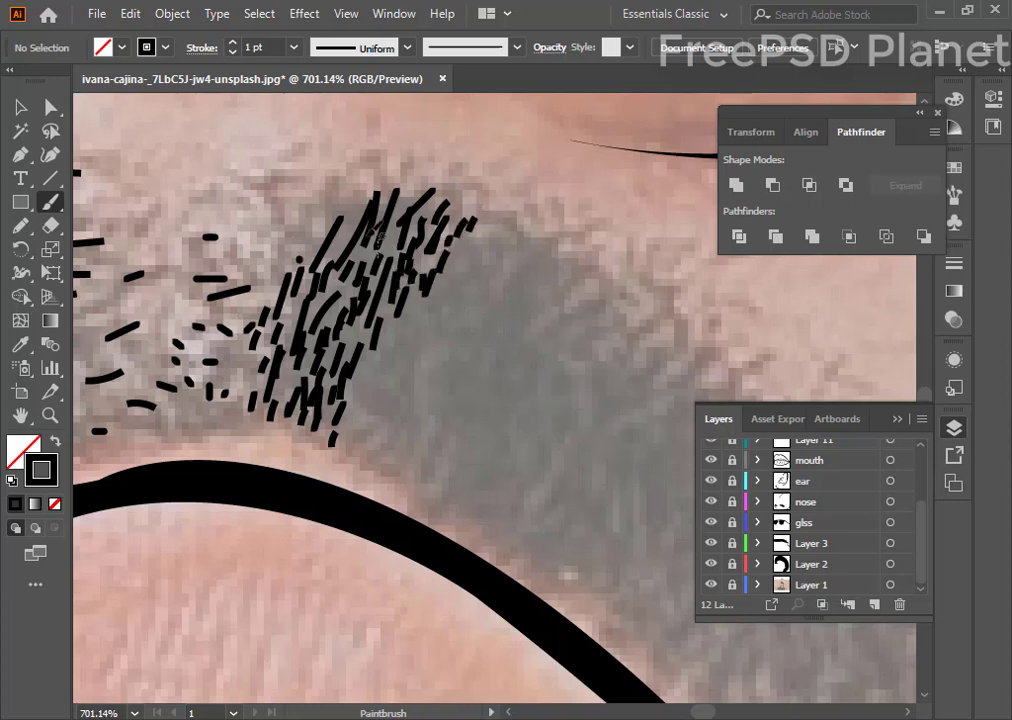
mouse_move(283, 196)
left_mouse_down()
mouse_move(288, 224)
mouse_move(305, 187)
mouse_move(356, 197)
left_mouse_up()
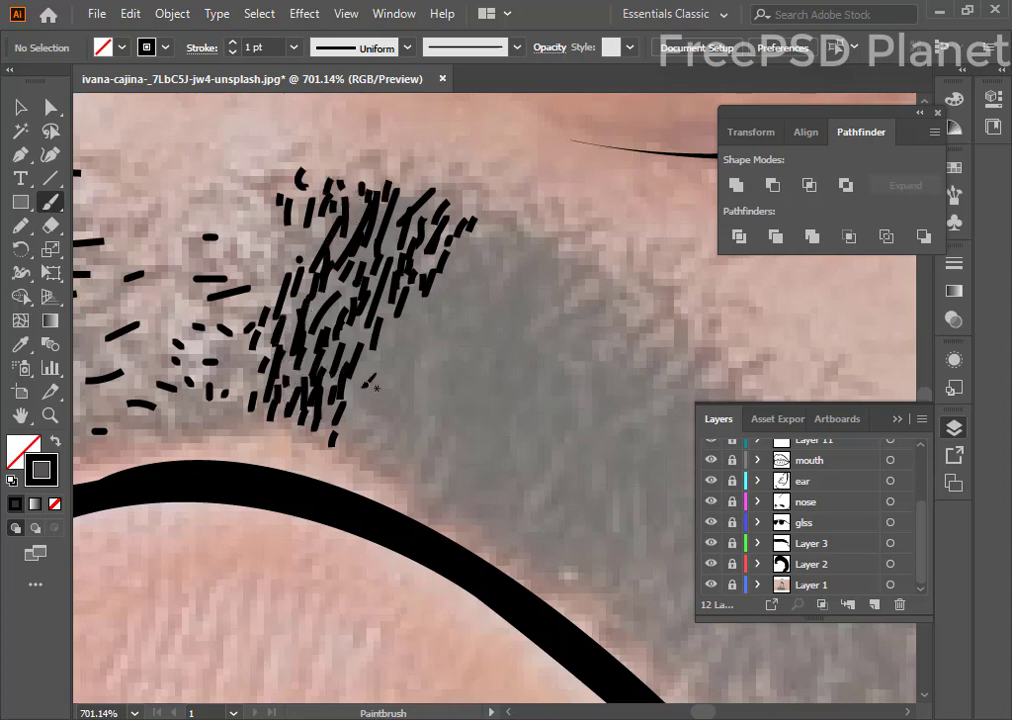
left_click_drag(285, 314, 276, 345)
left_click_drag(416, 314, 389, 381)
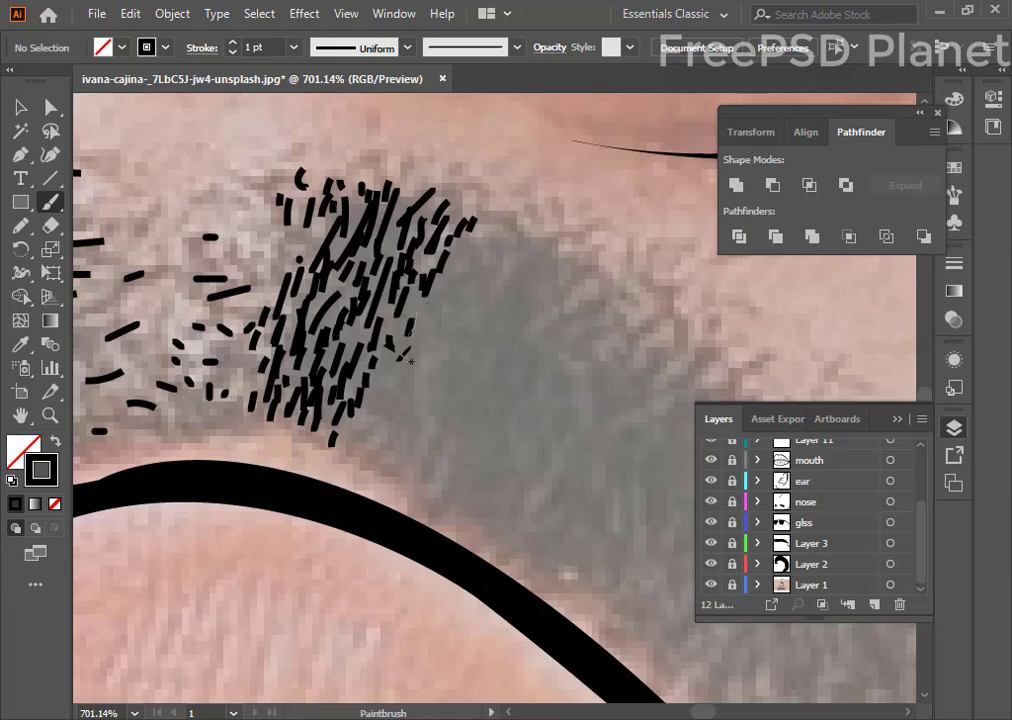
left_click_drag(436, 310, 418, 326)
left_click_drag(352, 426, 346, 443)
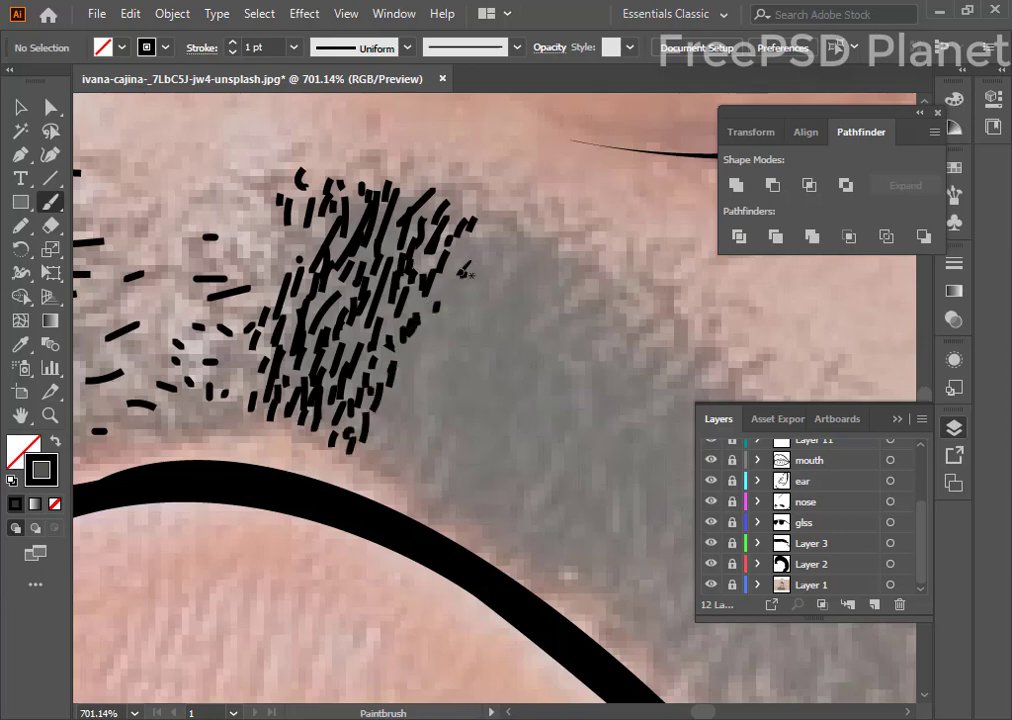
key("ctrl+minus")
key("ctrl+minus")
key("ctrl+minus")
key("ctrl+minus")
key("ctrl+minus")
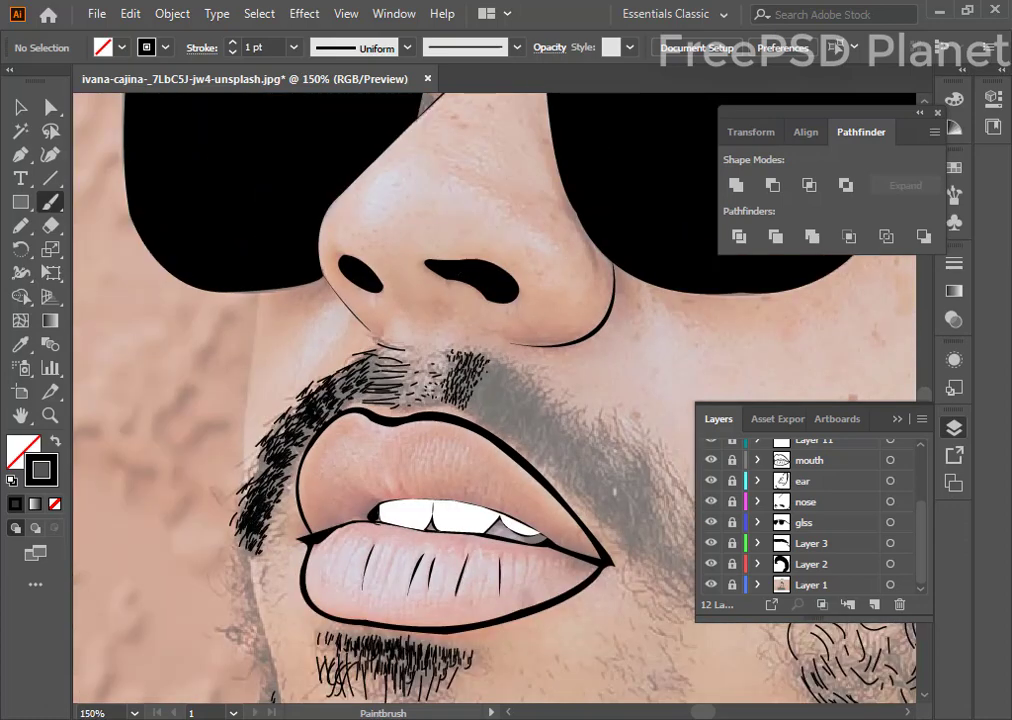
- Duplicate the central mustache cluster, rotated, out to the upper lip's right corner
left_click(22, 108)
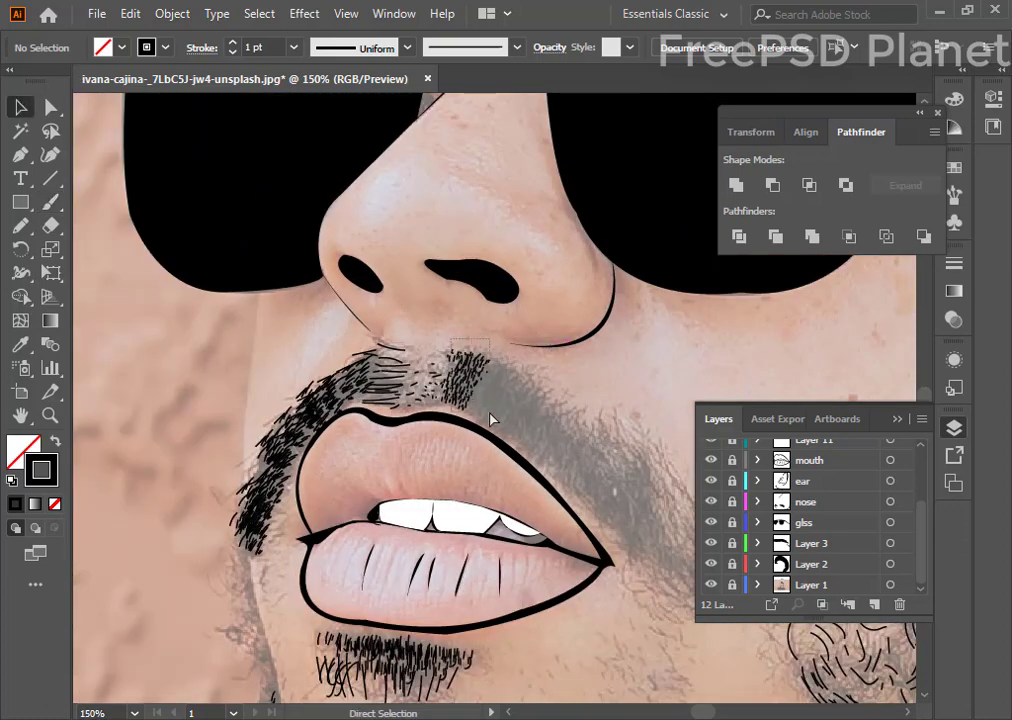
left_click(463, 397)
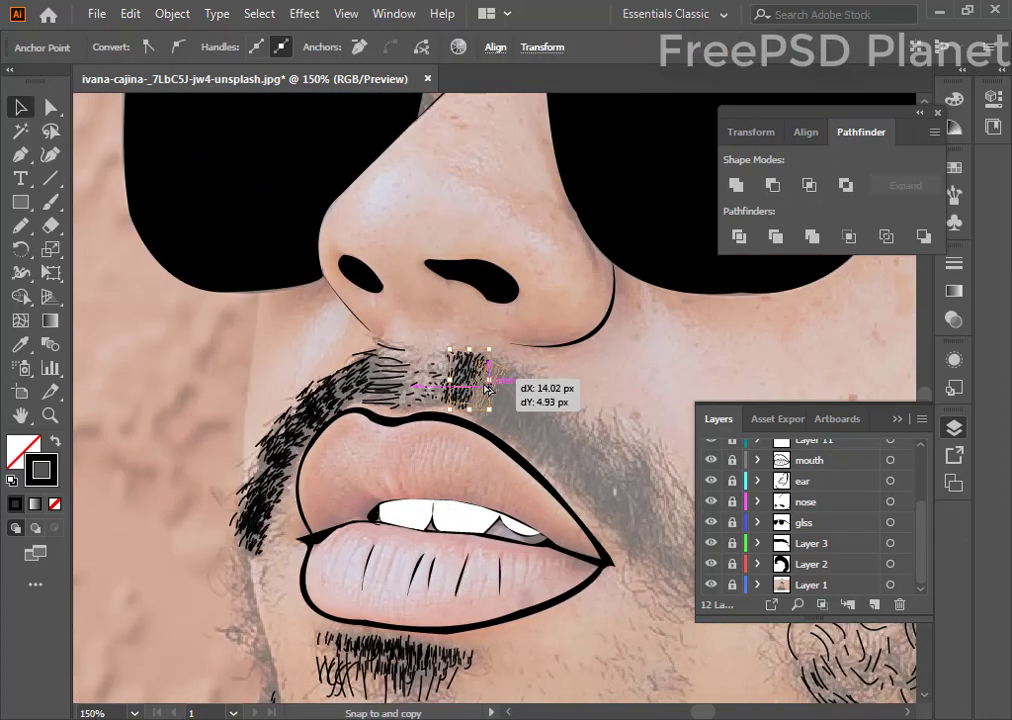
left_click_drag(463, 397, 531, 350)
mouse_move(497, 405)
left_mouse_down()
mouse_move(513, 399)
mouse_move(565, 451)
mouse_move(596, 462)
mouse_move(627, 513)
left_mouse_up()
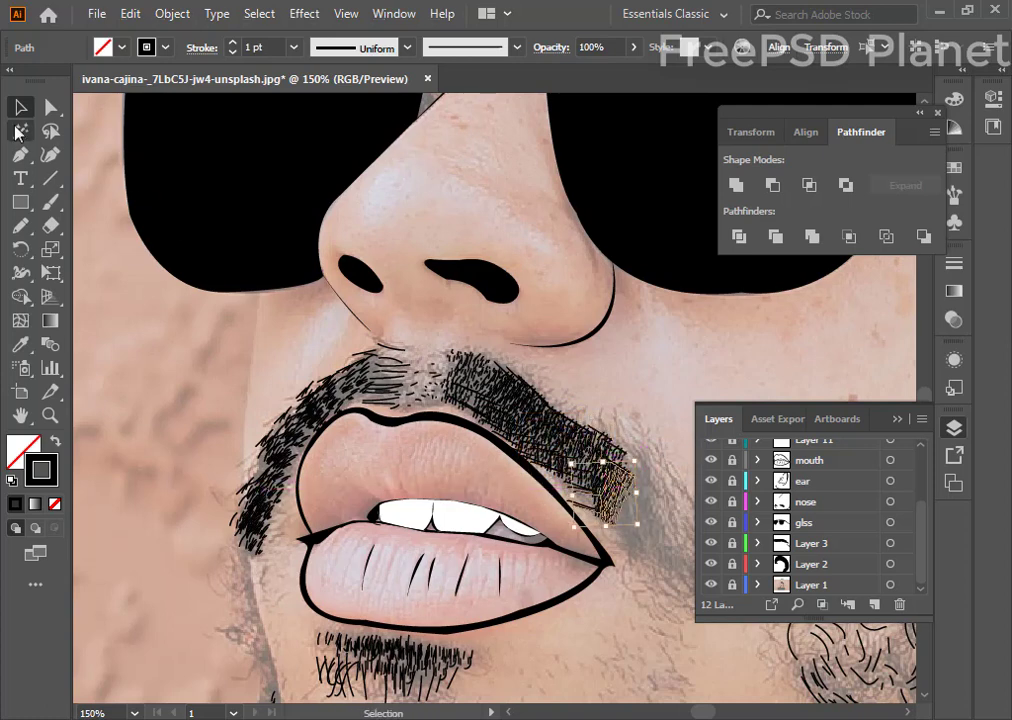
left_click(51, 201)
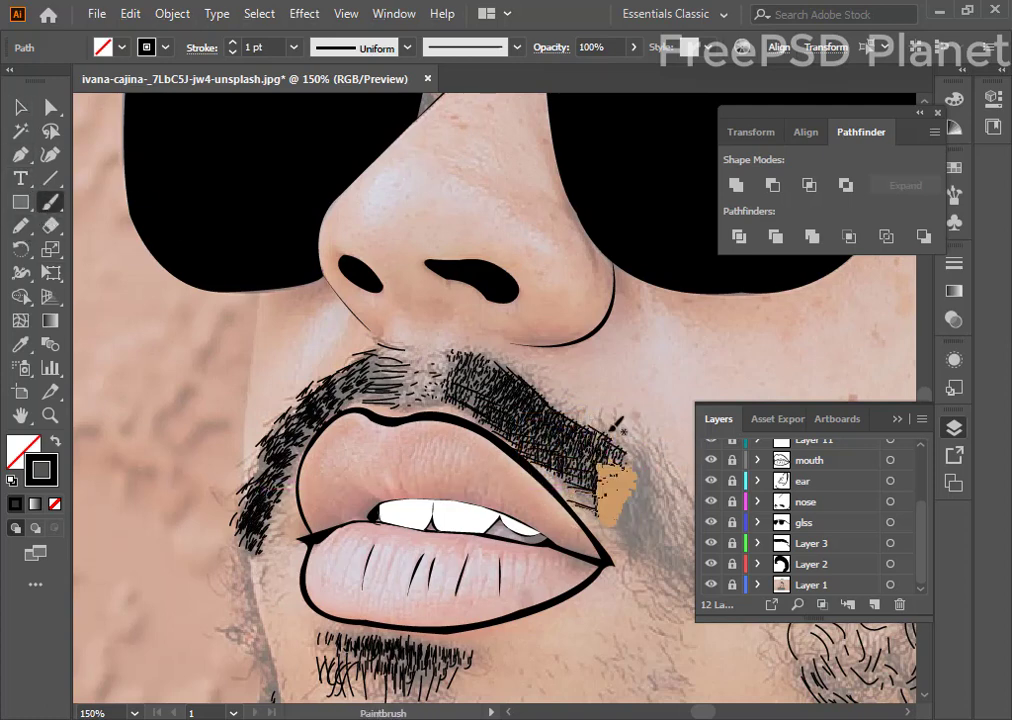
key("ctrl+shift+a")
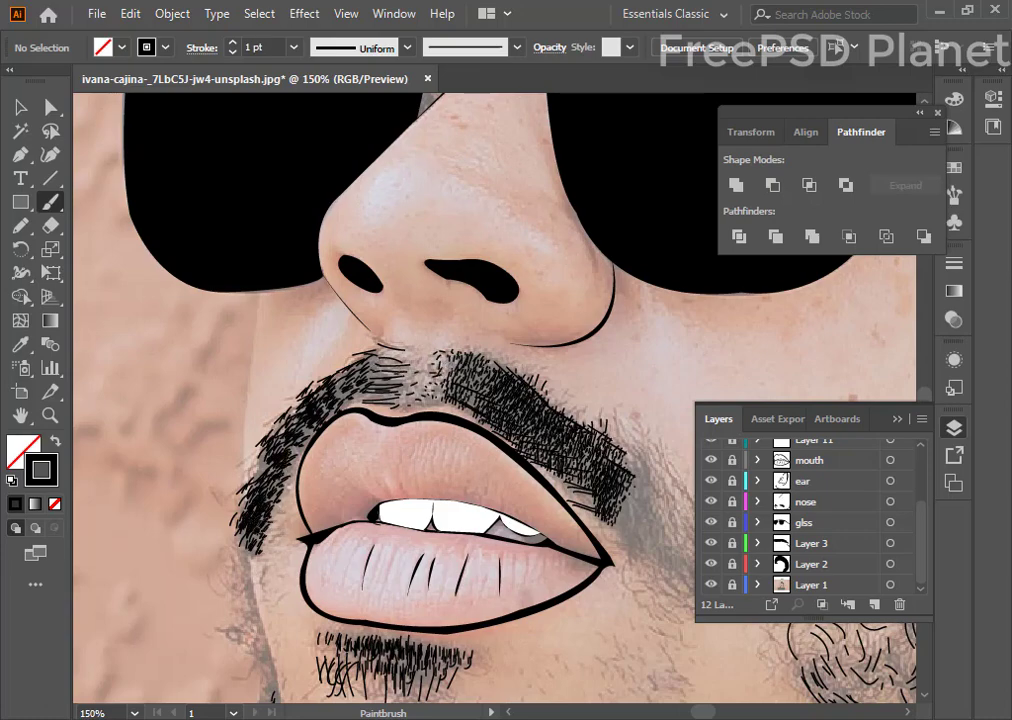
- Paint curly hair strokes on the chin and along the left jaw edge of the beard
scroll(278, 540, "down", 3)
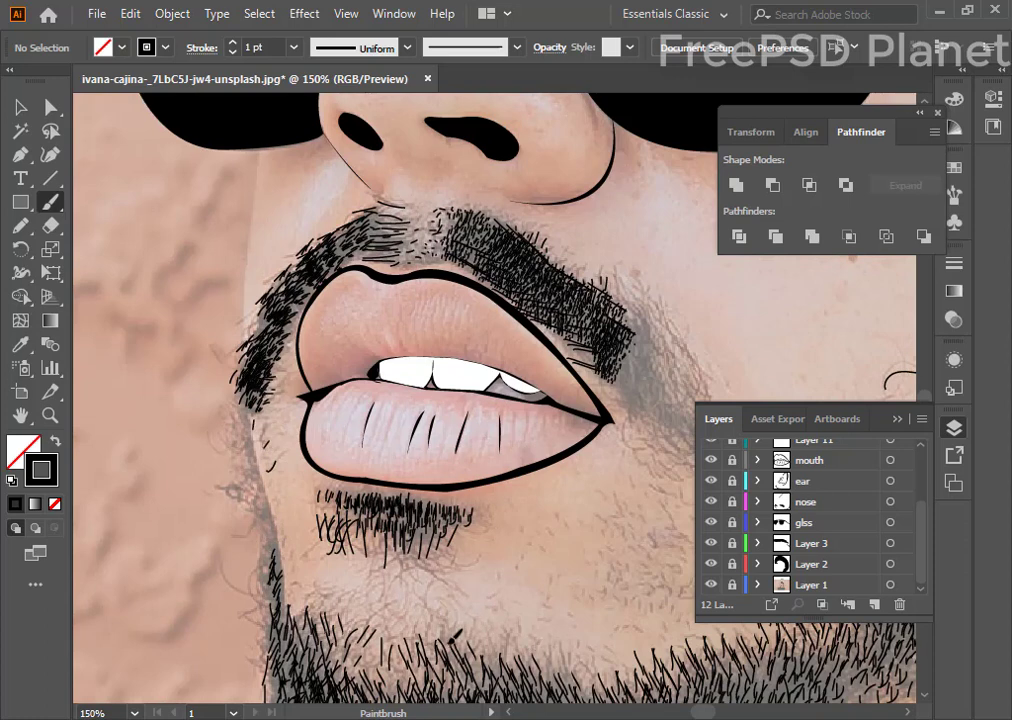
left_click_drag(438, 604, 447, 640)
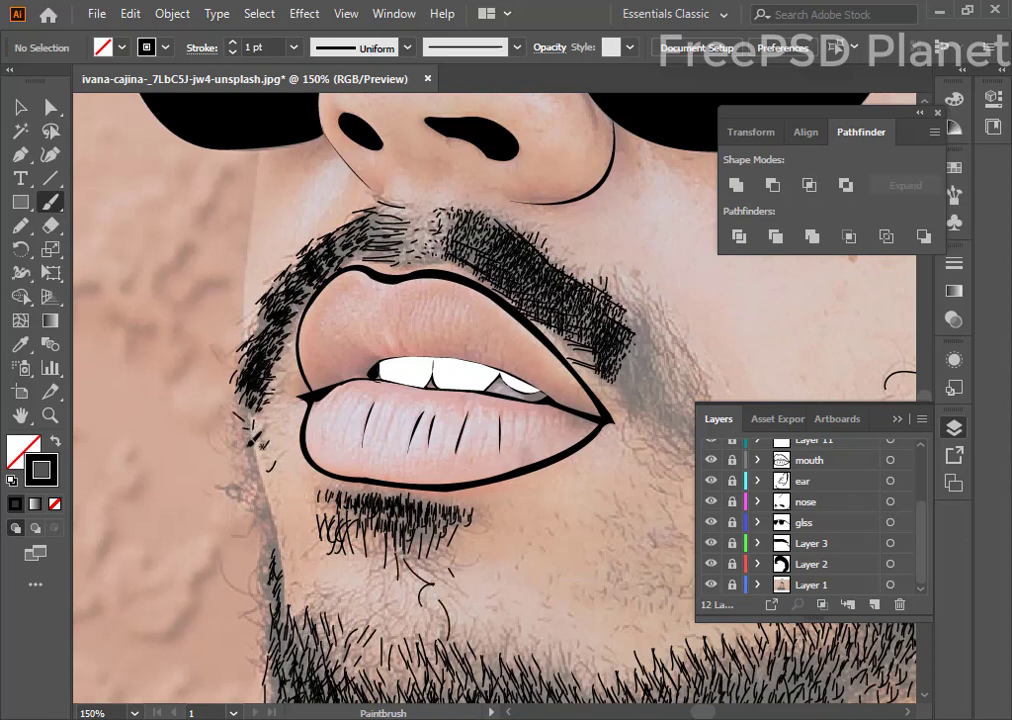
left_click_drag(255, 457, 271, 487)
mouse_move(261, 590)
left_mouse_down()
mouse_move(252, 579)
mouse_move(215, 577)
left_mouse_up()
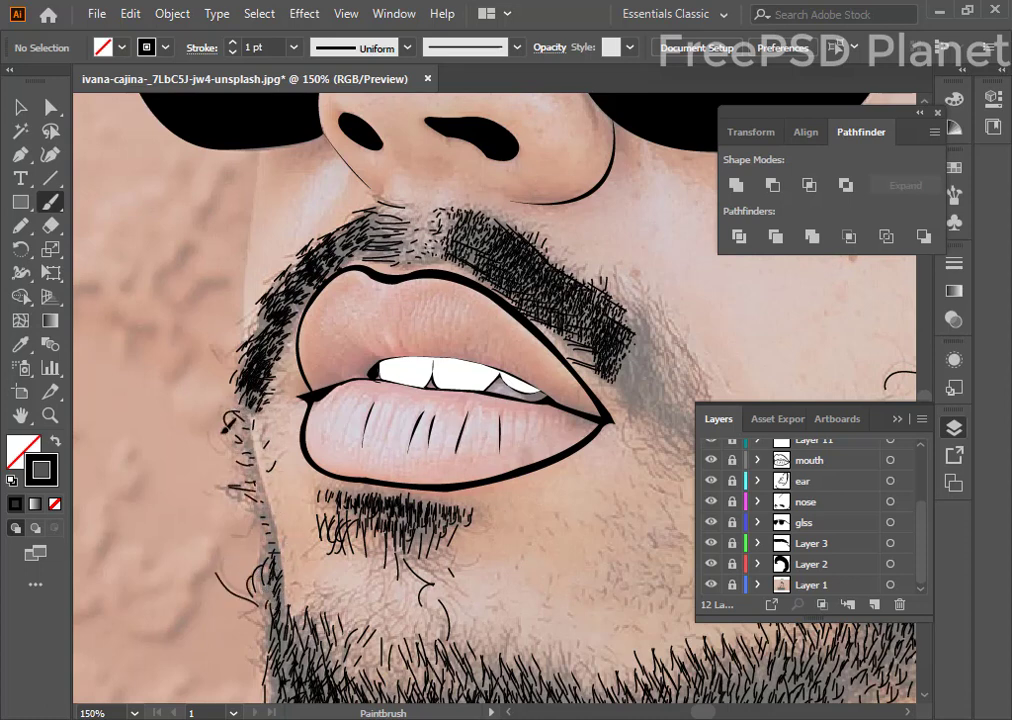
mouse_move(228, 418)
left_mouse_down()
mouse_move(203, 445)
mouse_move(250, 462)
left_mouse_up()
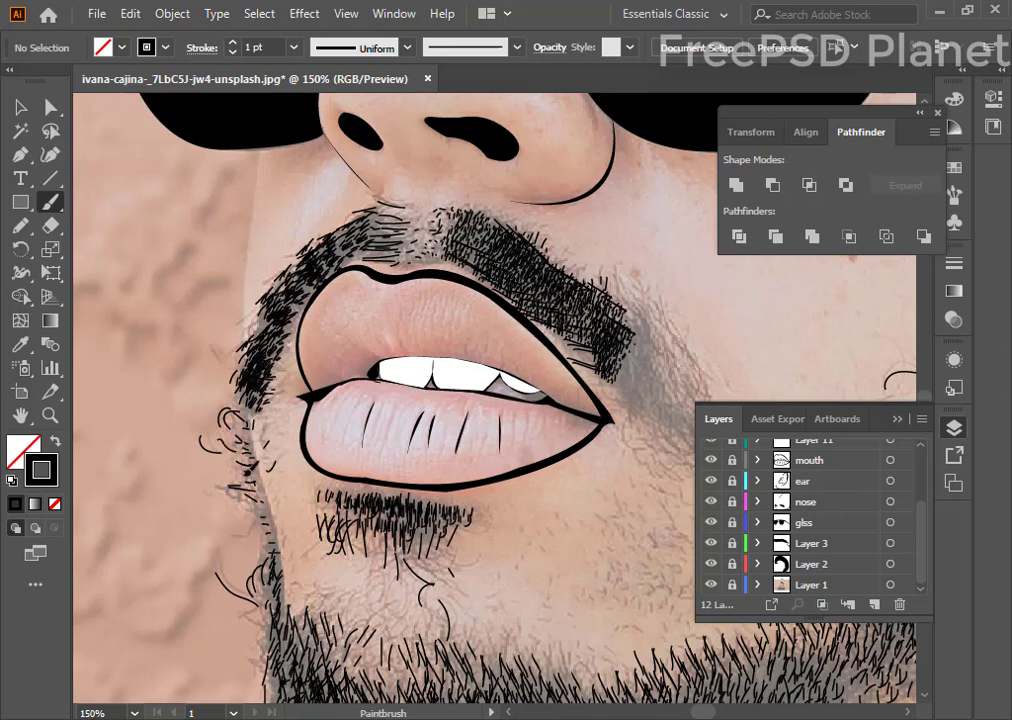
mouse_move(212, 400)
left_mouse_down()
mouse_move(218, 430)
mouse_move(257, 461)
left_mouse_up()
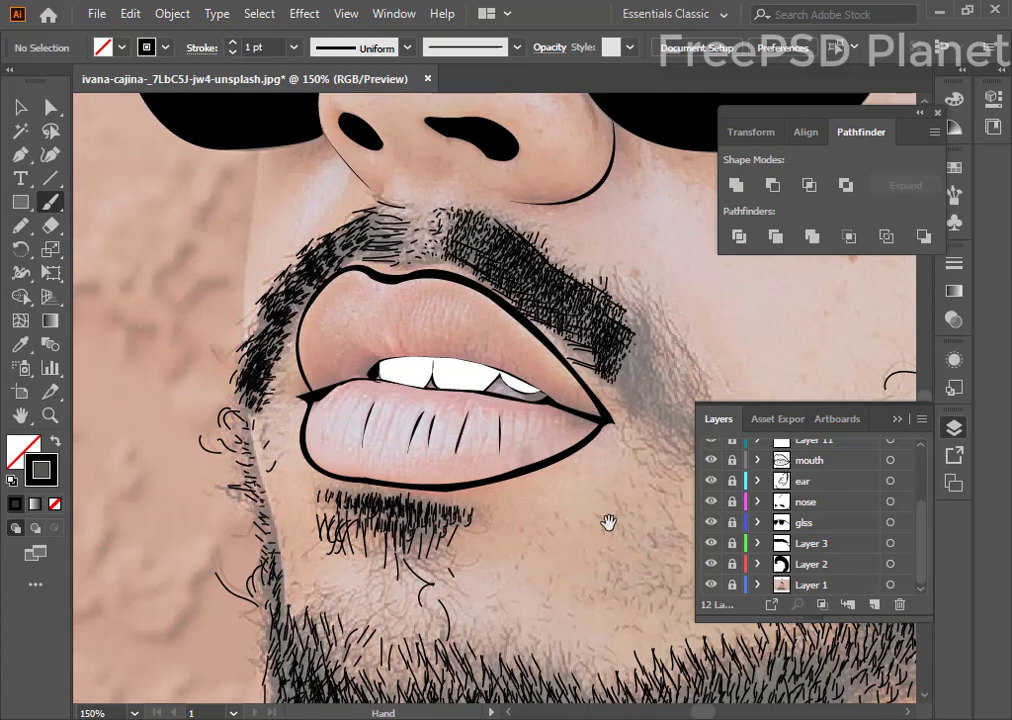
left_click_drag(605, 524, 282, 594)
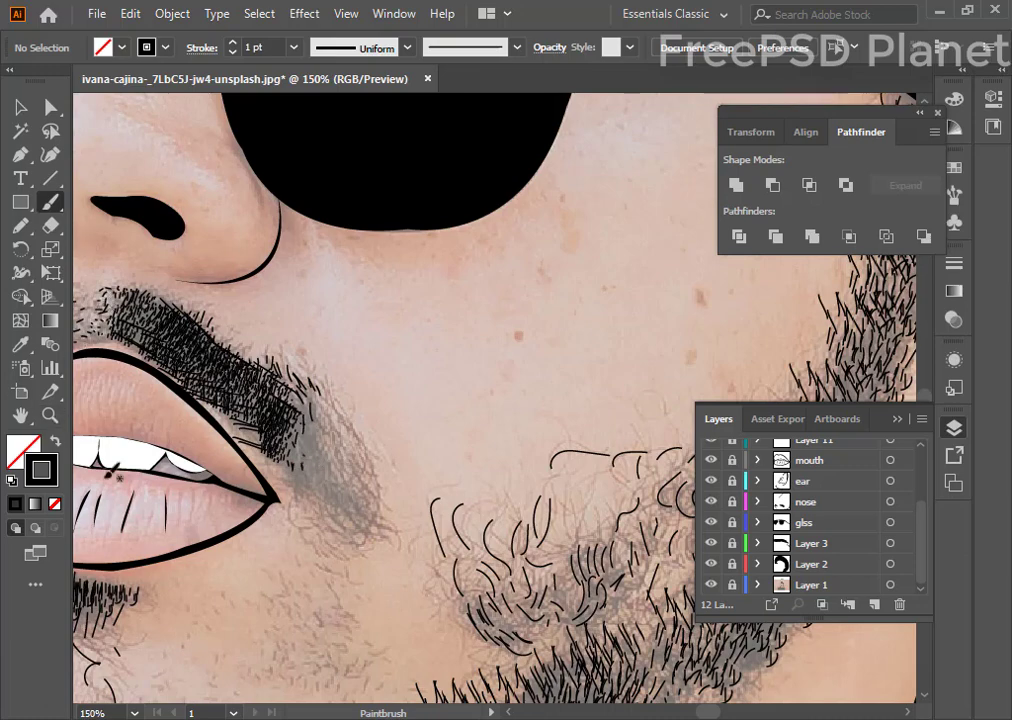
- Zoom in on the mouth corner and paint short hairs below the mustache tip
left_click(50, 415)
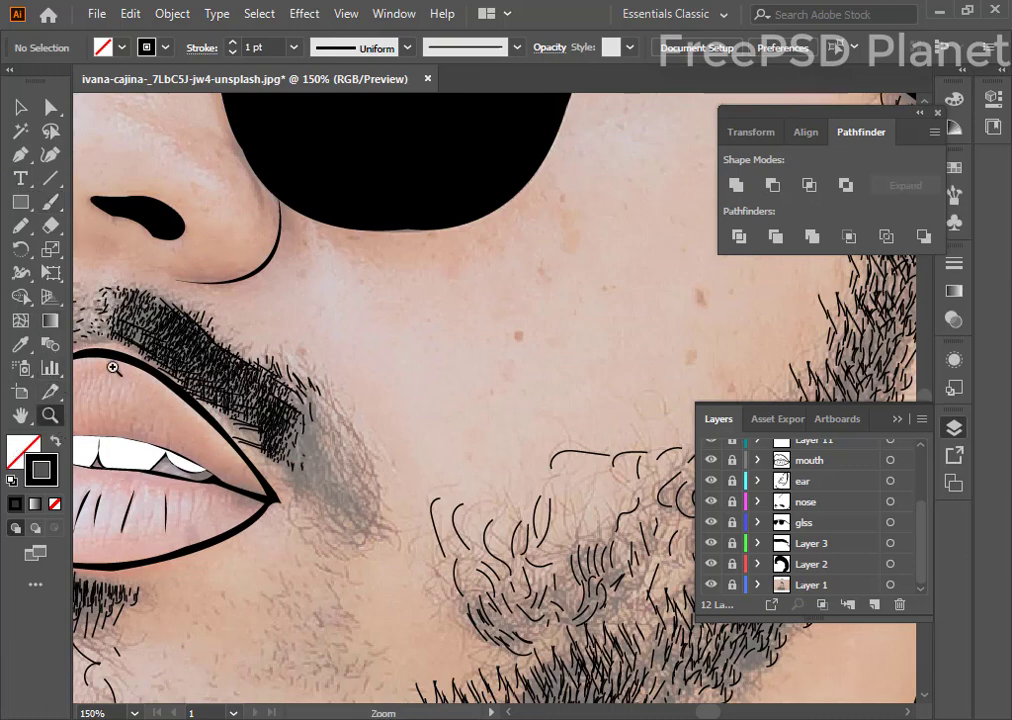
left_click_drag(113, 318, 550, 660)
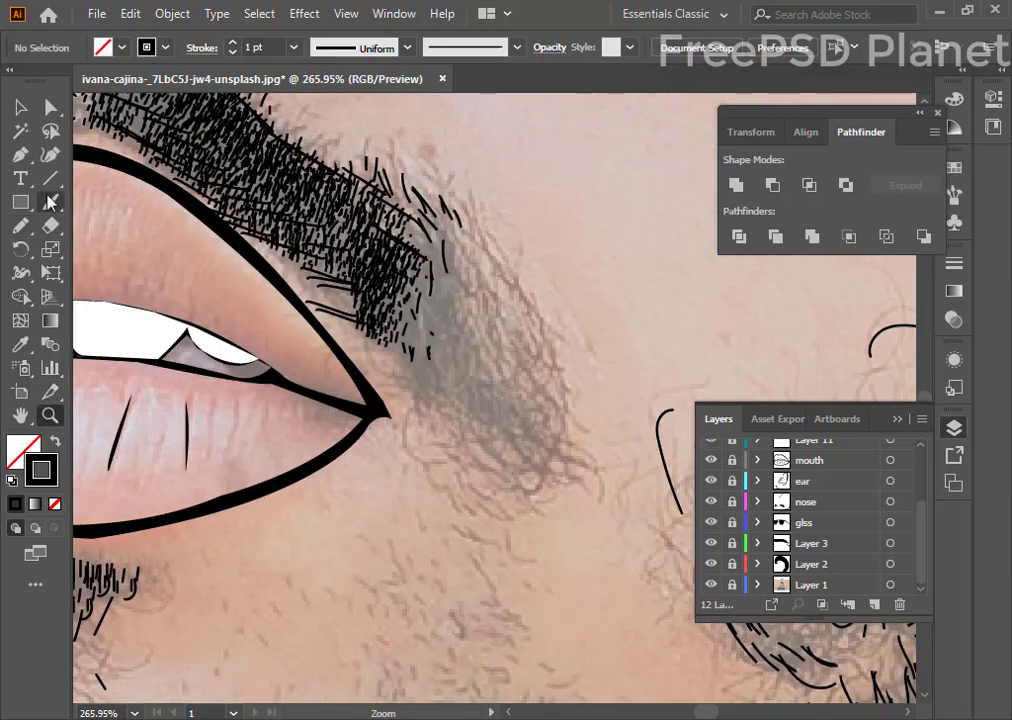
left_click(50, 201)
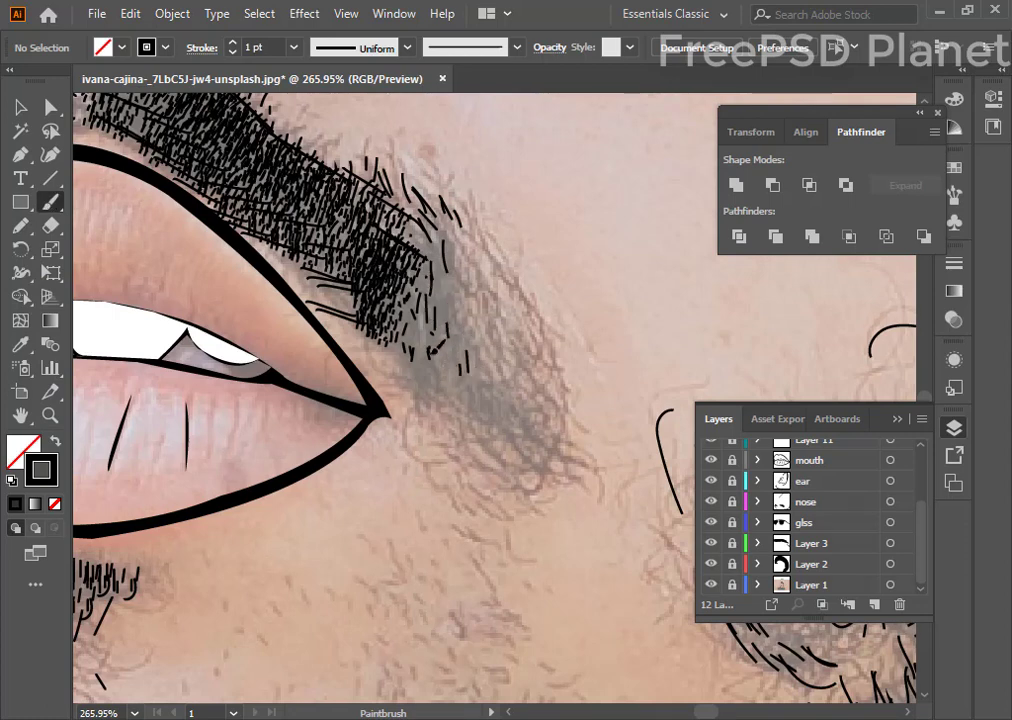
mouse_move(414, 372)
left_mouse_down()
mouse_move(412, 390)
mouse_move(432, 409)
left_mouse_up()
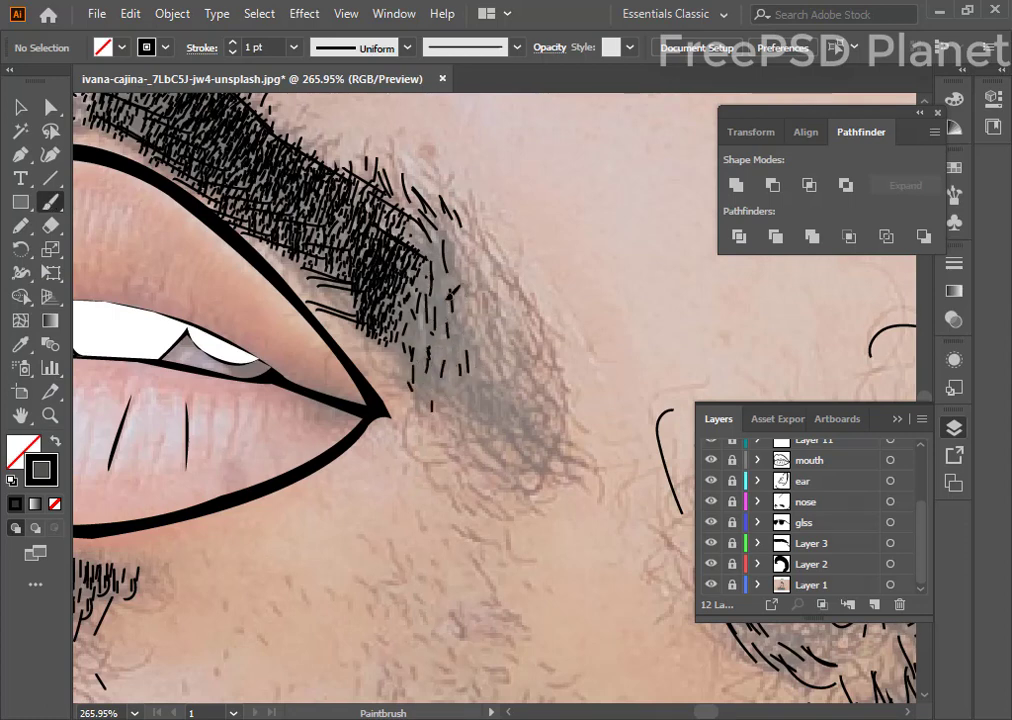
key("v")
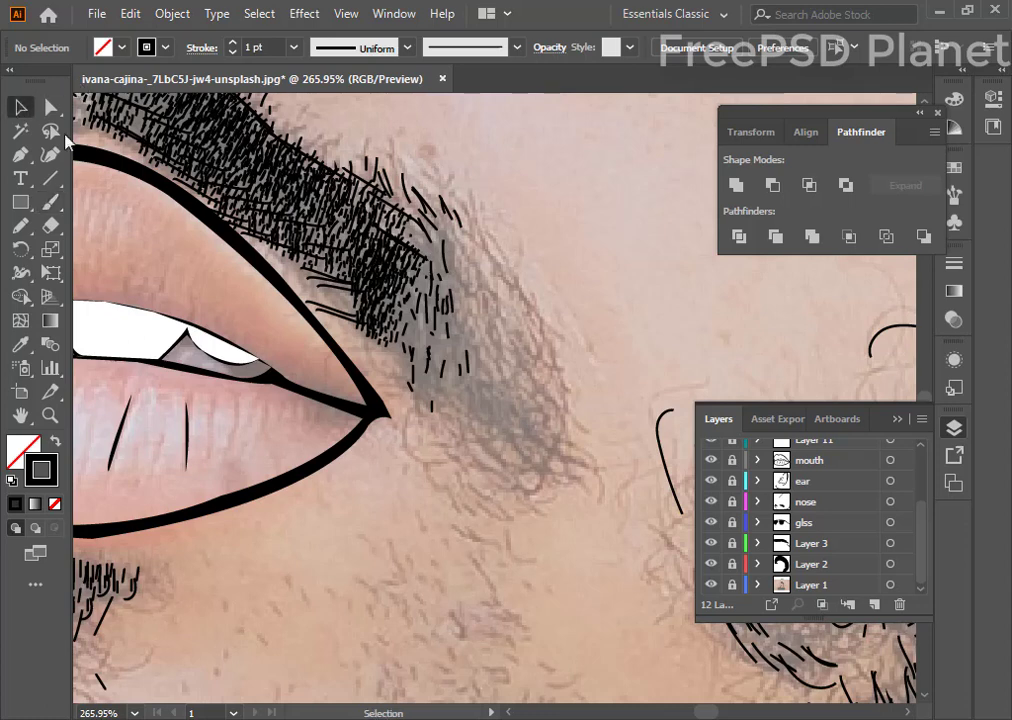
mouse_move(441, 310)
left_mouse_down()
mouse_move(476, 312)
mouse_move(462, 333)
mouse_move(445, 326)
mouse_move(466, 283)
left_mouse_up()
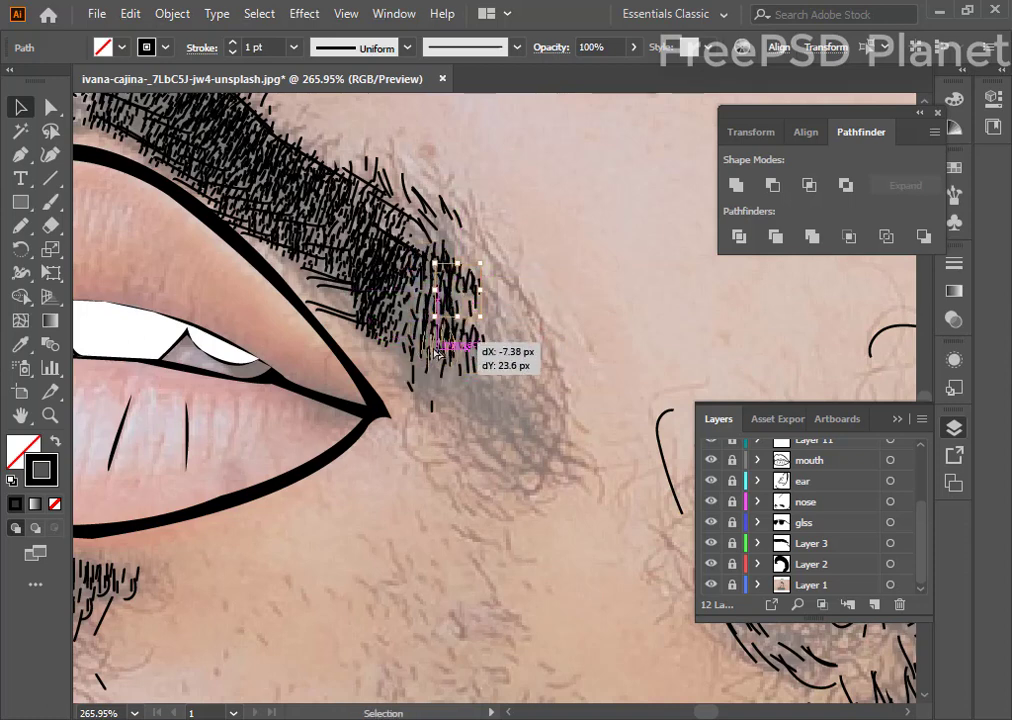
- Copy the hair cluster below the mustache tip and paint more hairs along the tail
mouse_move(466, 283)
left_mouse_down()
mouse_move(430, 368)
mouse_move(454, 391)
left_mouse_up()
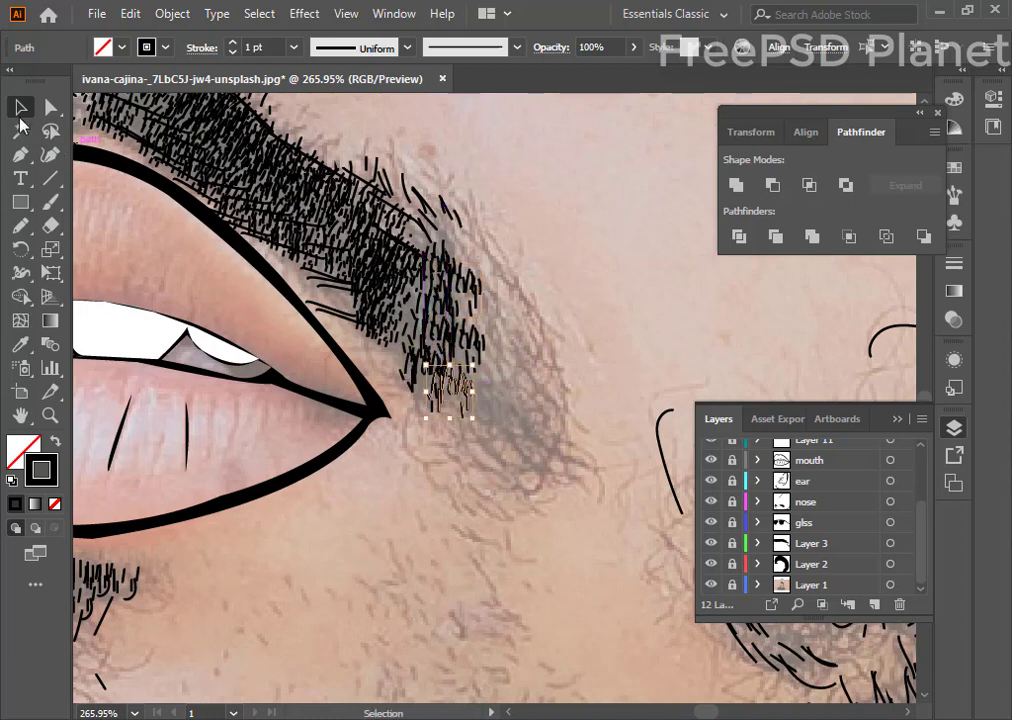
key("b")
key("ctrl+shift+a")
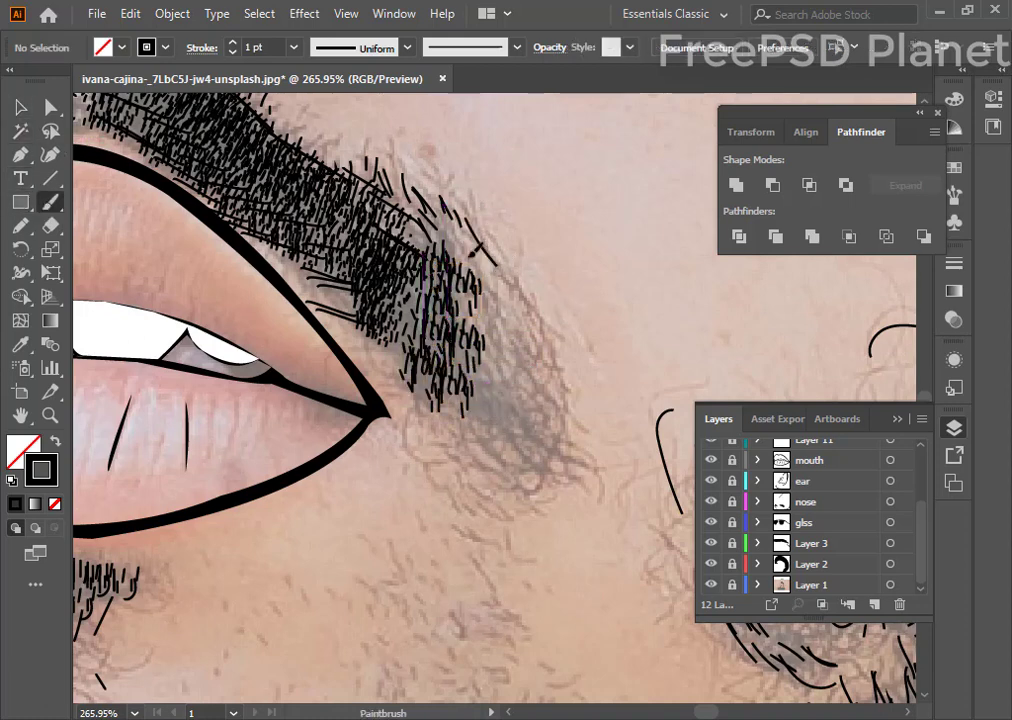
mouse_move(487, 298)
left_mouse_down()
mouse_move(502, 347)
mouse_move(470, 450)
left_mouse_up()
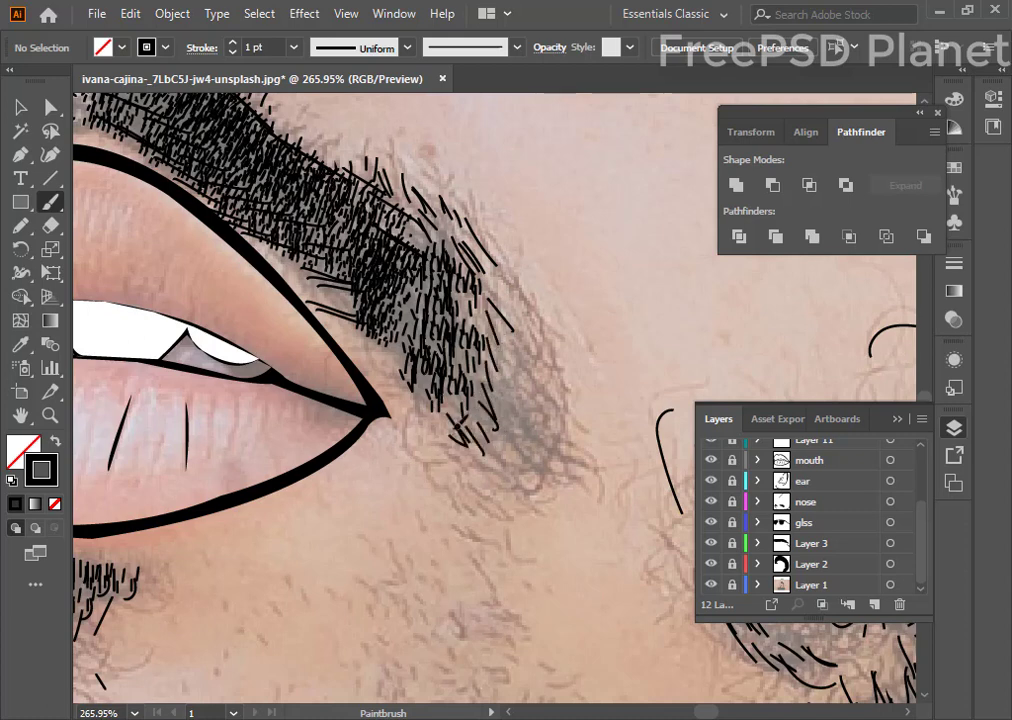
left_click_drag(520, 298, 485, 218)
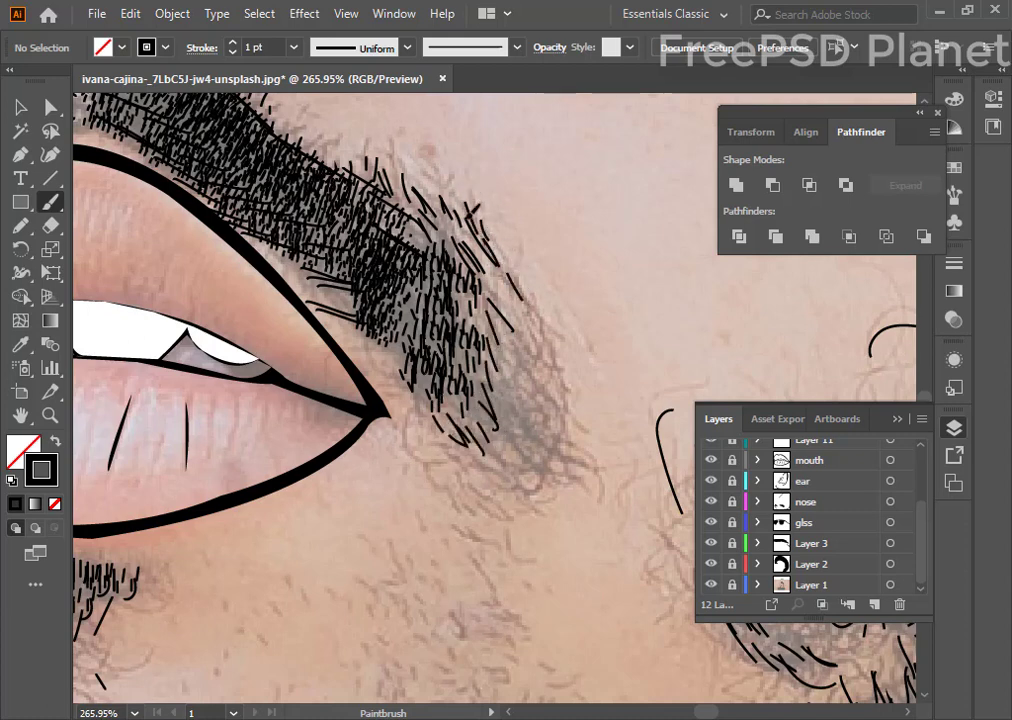
mouse_move(559, 378)
left_mouse_down()
mouse_move(535, 324)
mouse_move(537, 345)
left_mouse_up()
left_click_drag(532, 435, 503, 390)
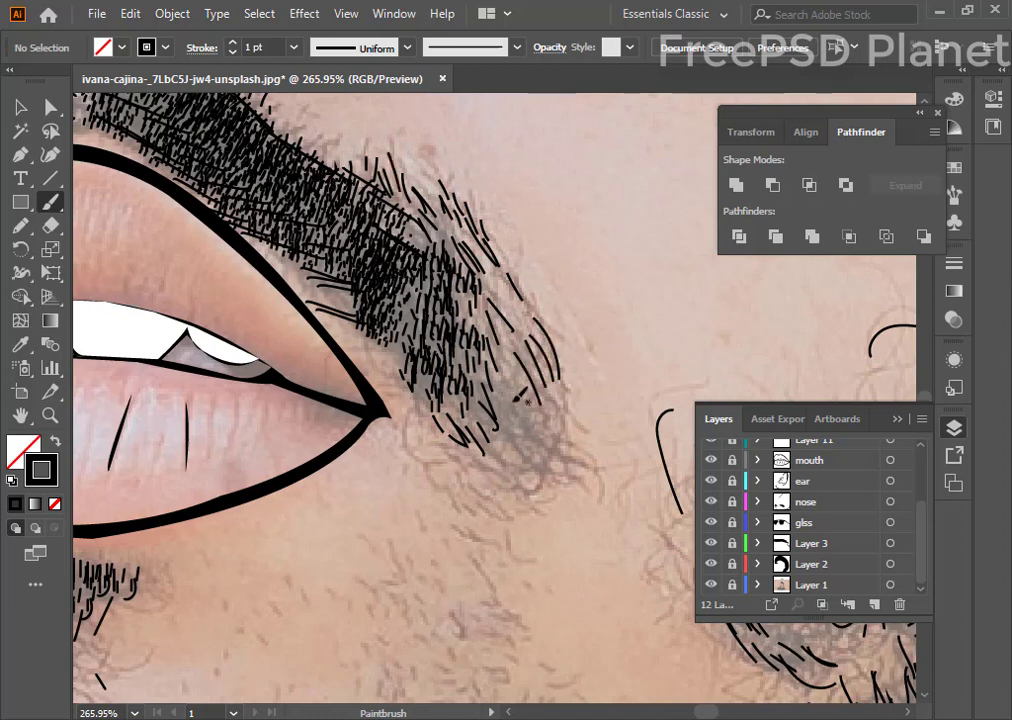
mouse_move(543, 441)
left_mouse_down()
mouse_move(568, 476)
mouse_move(520, 464)
mouse_move(538, 491)
mouse_move(512, 436)
left_mouse_up()
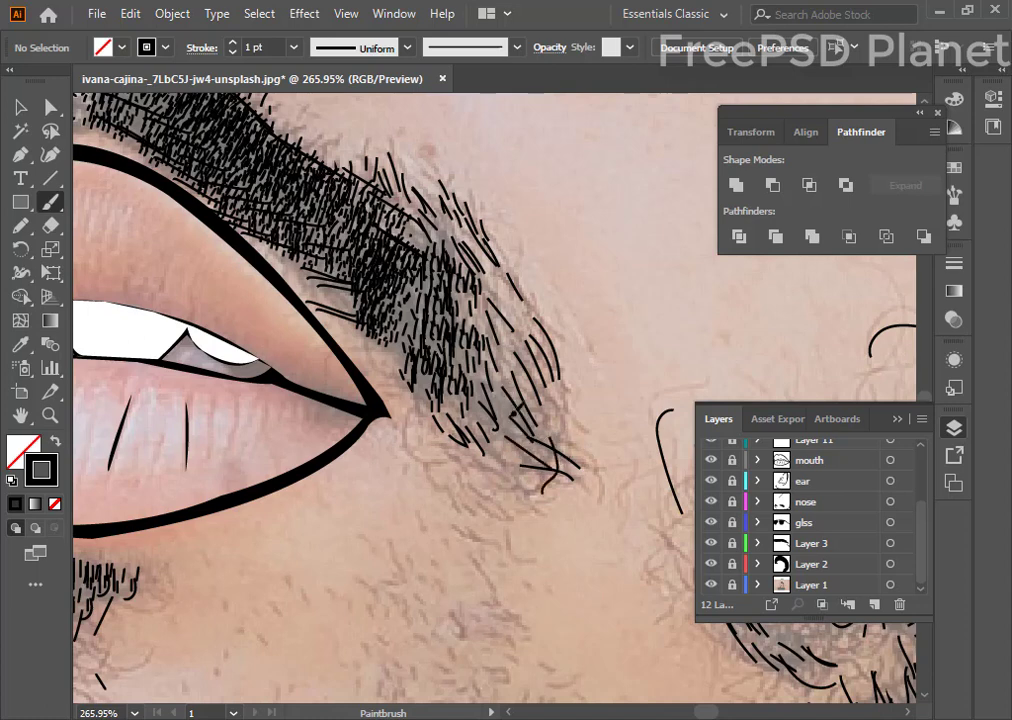
left_click_drag(580, 408, 561, 386)
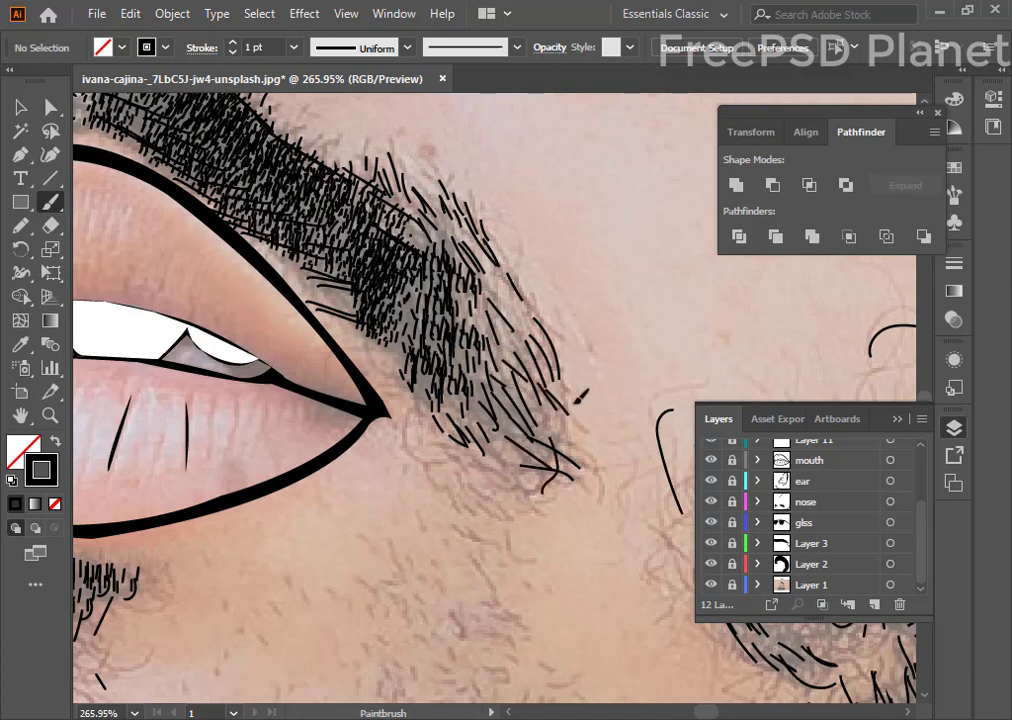
- Paint short scattered stubble strokes on the cheek below the mustache tail
left_click_drag(526, 560, 498, 543)
mouse_move(501, 551)
left_mouse_down()
mouse_move(463, 533)
mouse_move(425, 468)
left_mouse_up()
left_click_drag(424, 448, 410, 420)
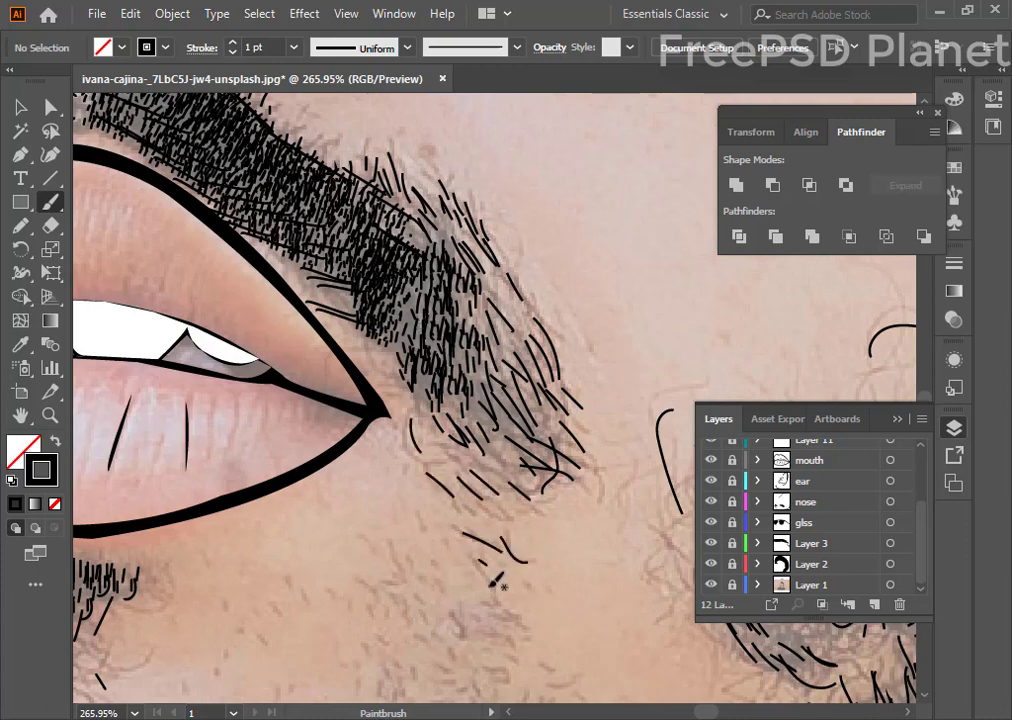
scroll(491, 583, "down", 5)
mouse_move(417, 487)
left_mouse_down()
mouse_move(431, 487)
mouse_move(415, 458)
mouse_move(451, 465)
left_mouse_up()
left_click_drag(463, 478, 461, 470)
mouse_move(466, 514)
left_mouse_down()
mouse_move(438, 524)
mouse_move(388, 500)
left_mouse_up()
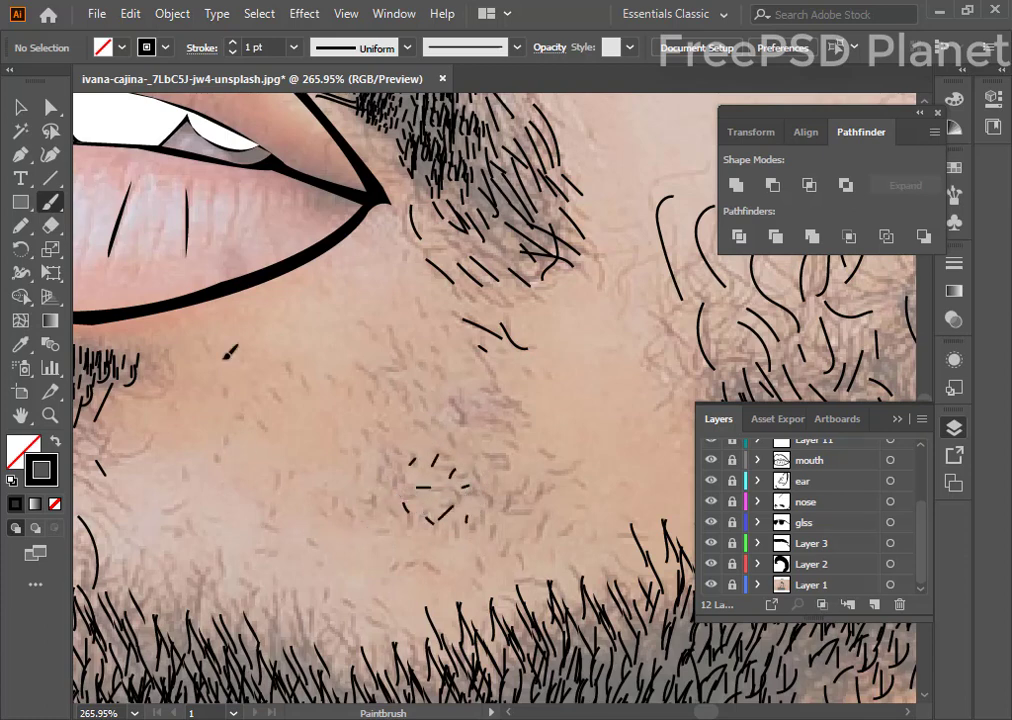
- Marquee-select the cheek stubble group and Alt-drag two copies nearby
left_click(20, 107)
mouse_move(335, 427)
left_mouse_down()
mouse_move(515, 555)
mouse_move(470, 522)
left_mouse_up()
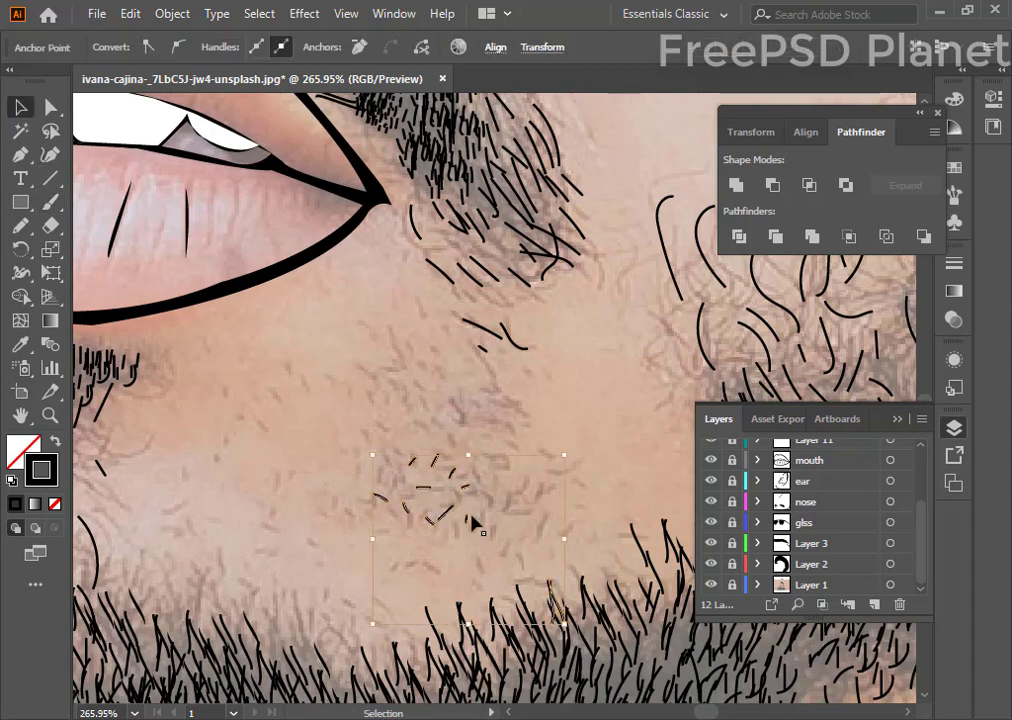
left_click_drag(346, 422, 535, 555)
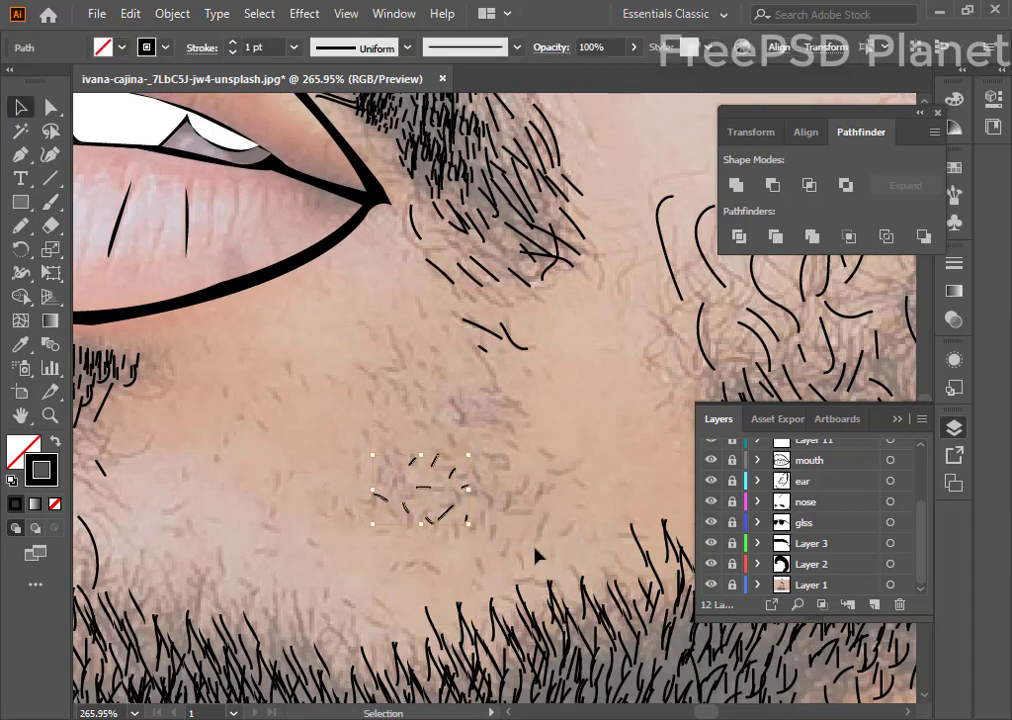
left_click_drag(446, 490, 417, 408)
left_click_drag(347, 440, 508, 558)
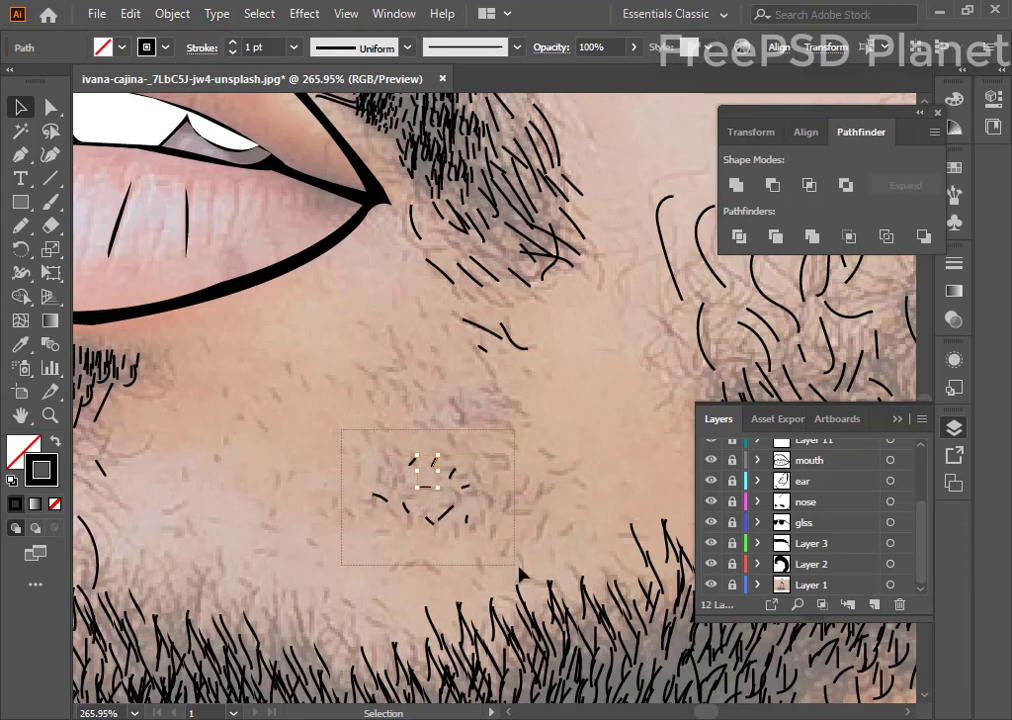
left_click_drag(429, 498, 407, 408)
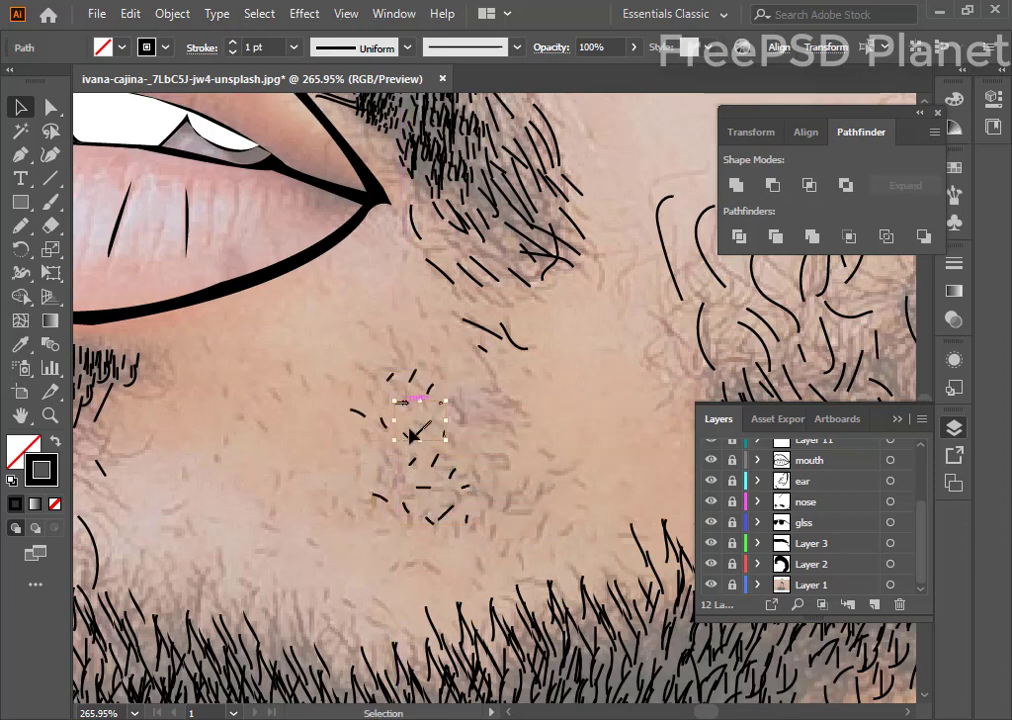
- Place two more stubble copies, one to the right and one higher on the cheek
left_click(448, 473)
left_click_drag(448, 473, 515, 560)
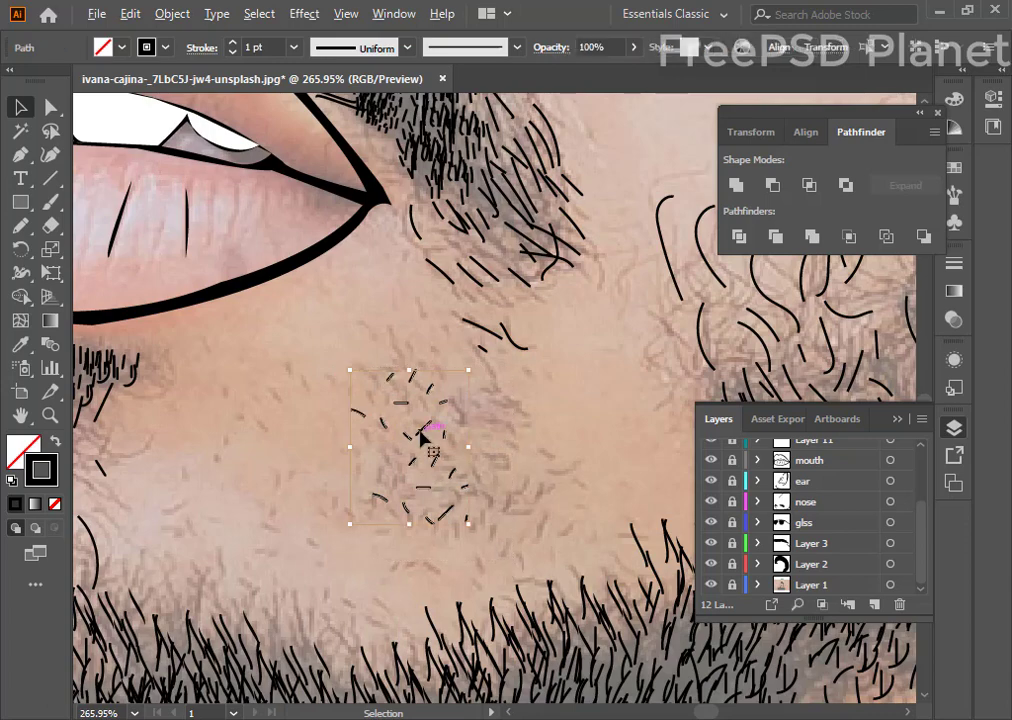
mouse_move(415, 445)
left_mouse_down()
mouse_move(520, 440)
mouse_move(306, 443)
left_mouse_up()
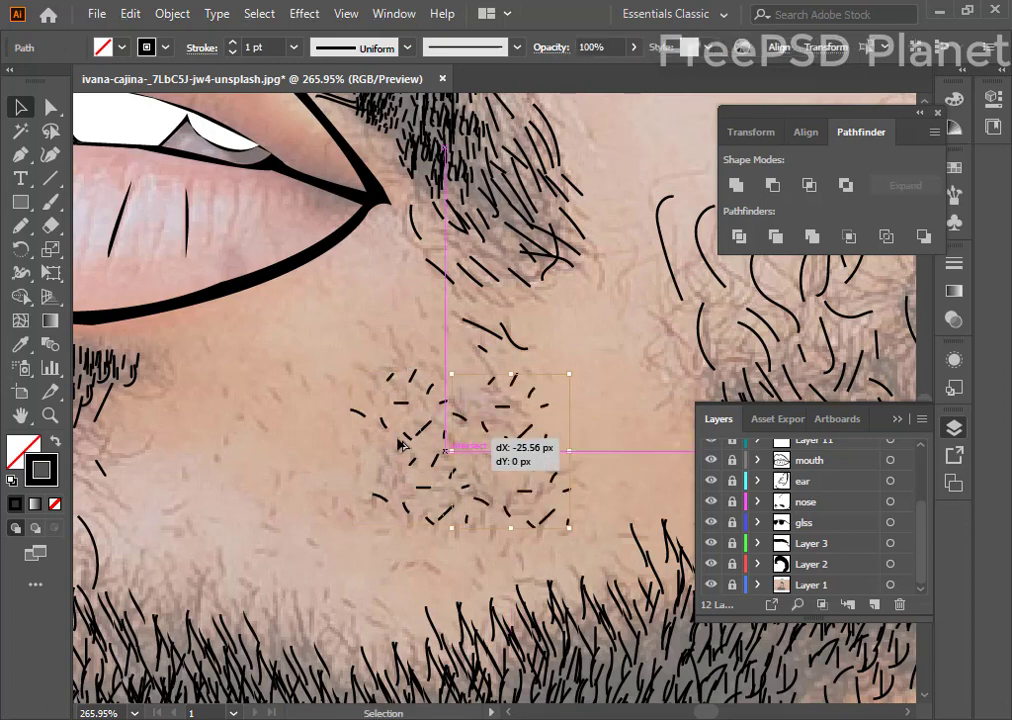
scroll(460, 440, "up", 2)
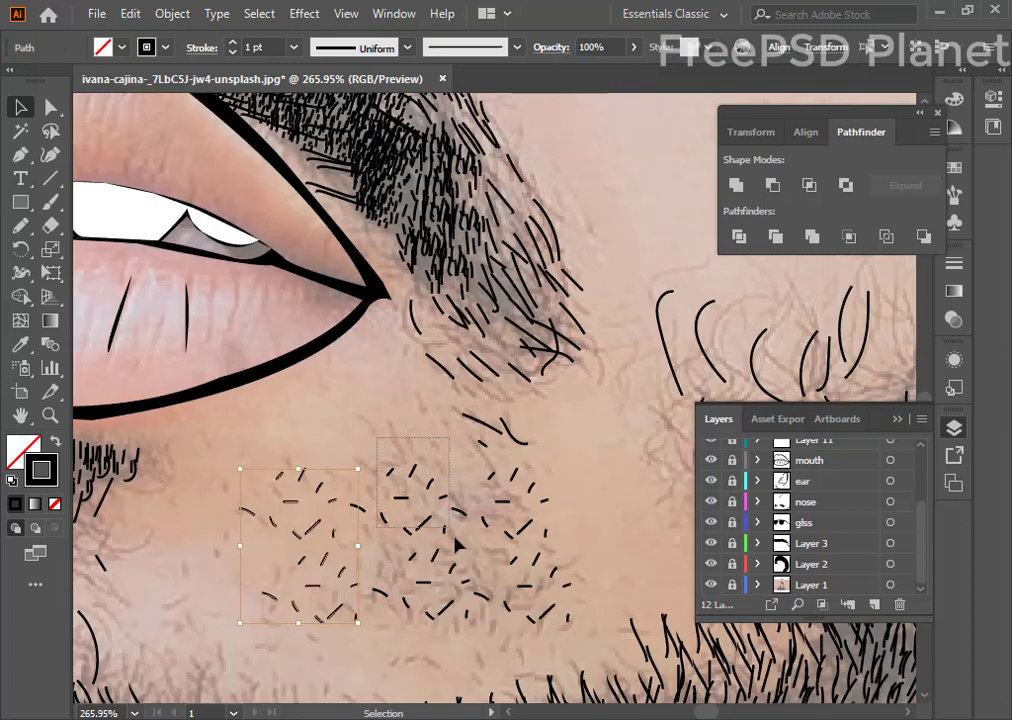
mouse_move(505, 540)
left_mouse_down()
mouse_move(413, 478)
mouse_move(411, 406)
left_mouse_up()
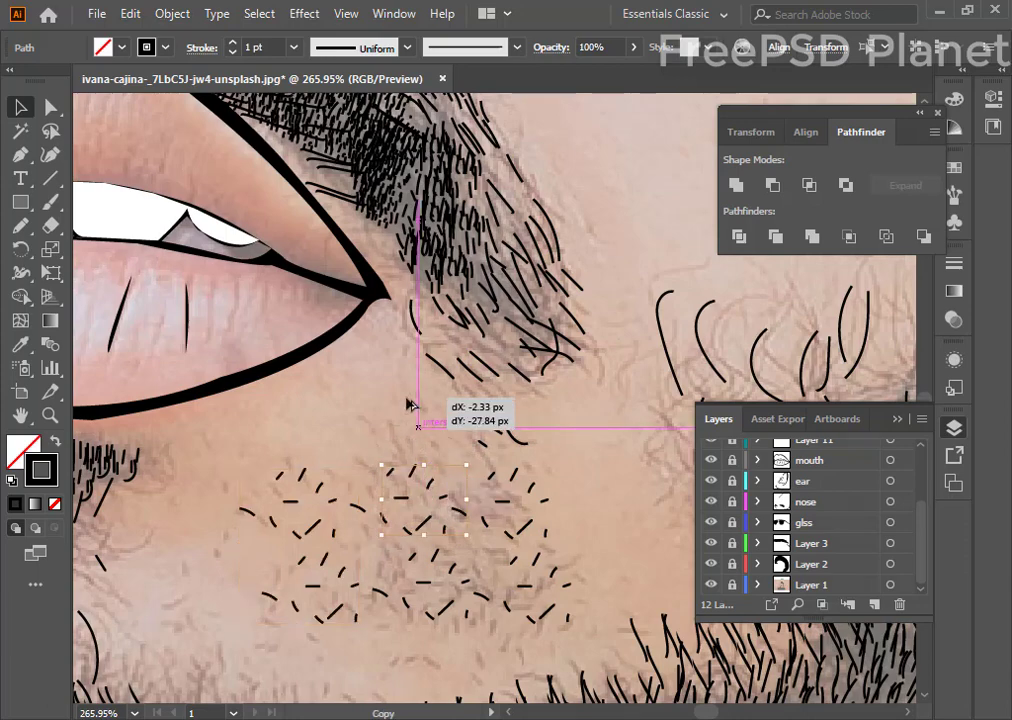
scroll(500, 445, "right", 2)
- Copy a cluster of cheek beard strokes down-left and reposition it to thicken the beard
scroll(405, 428, "right", 5)
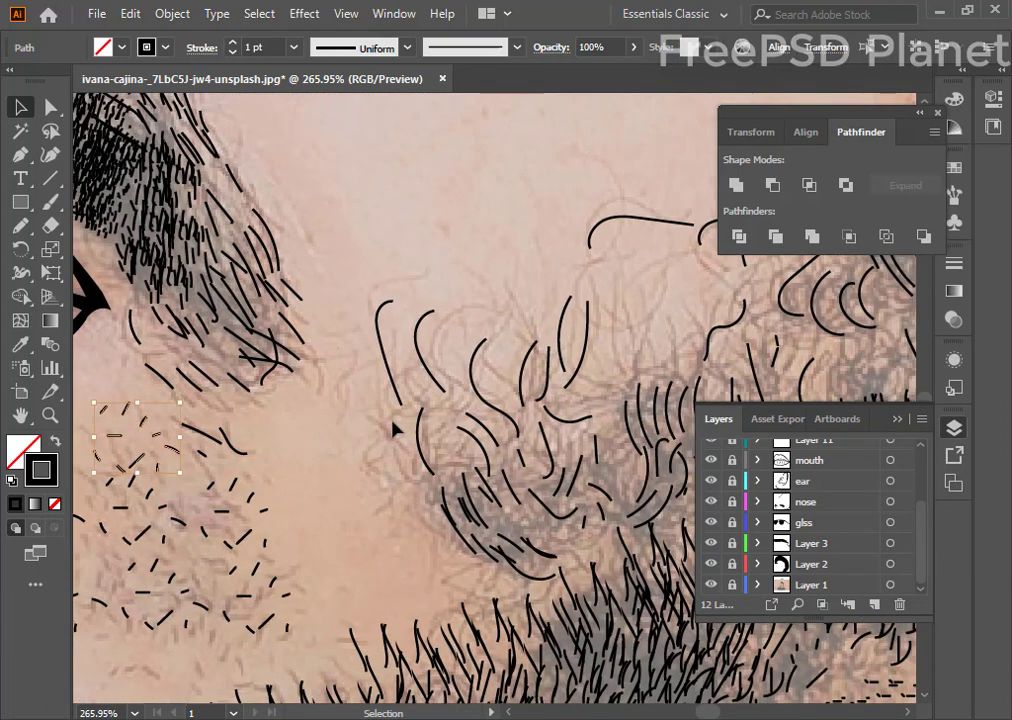
key("b")
key("ctrl+shift+a")
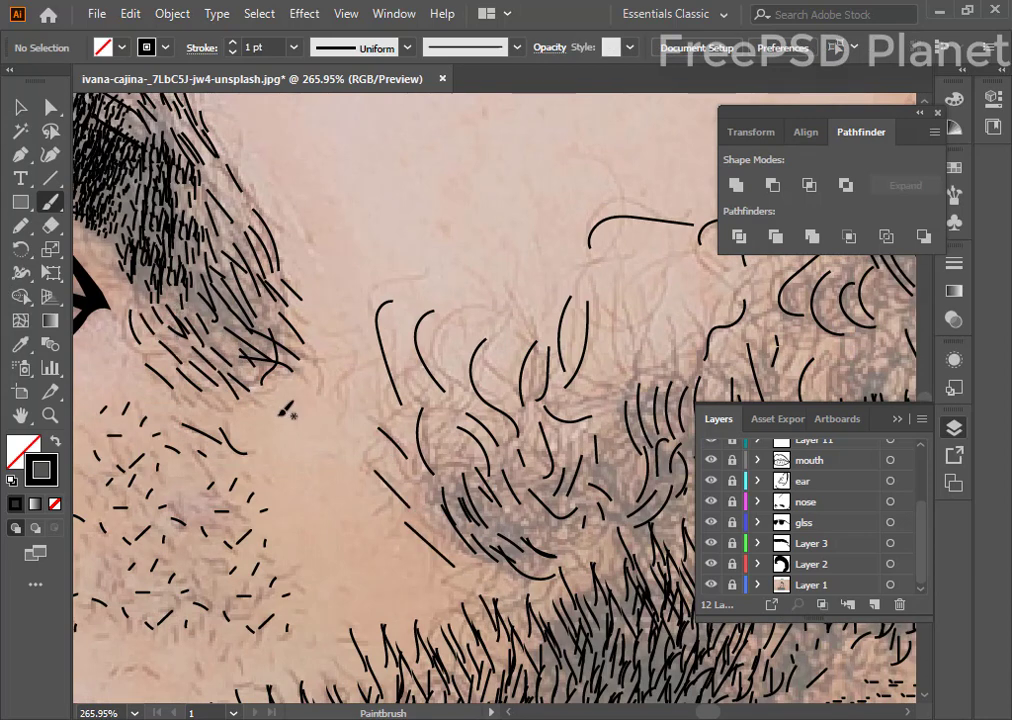
key("v")
left_click_drag(222, 305, 232, 212)
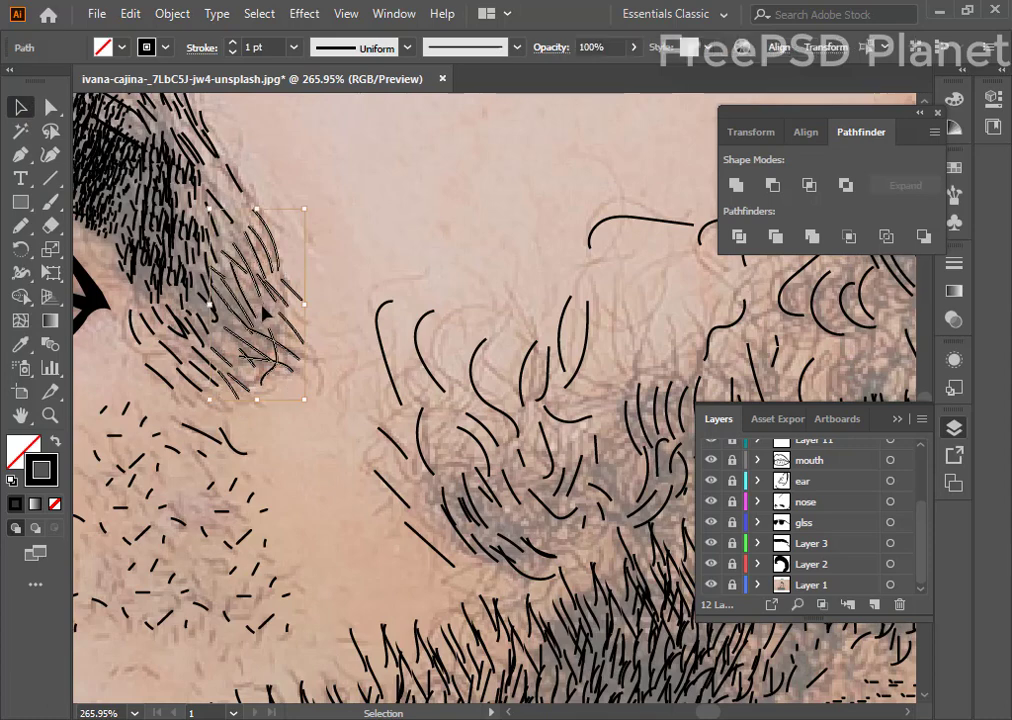
left_click_drag(257, 287, 204, 307)
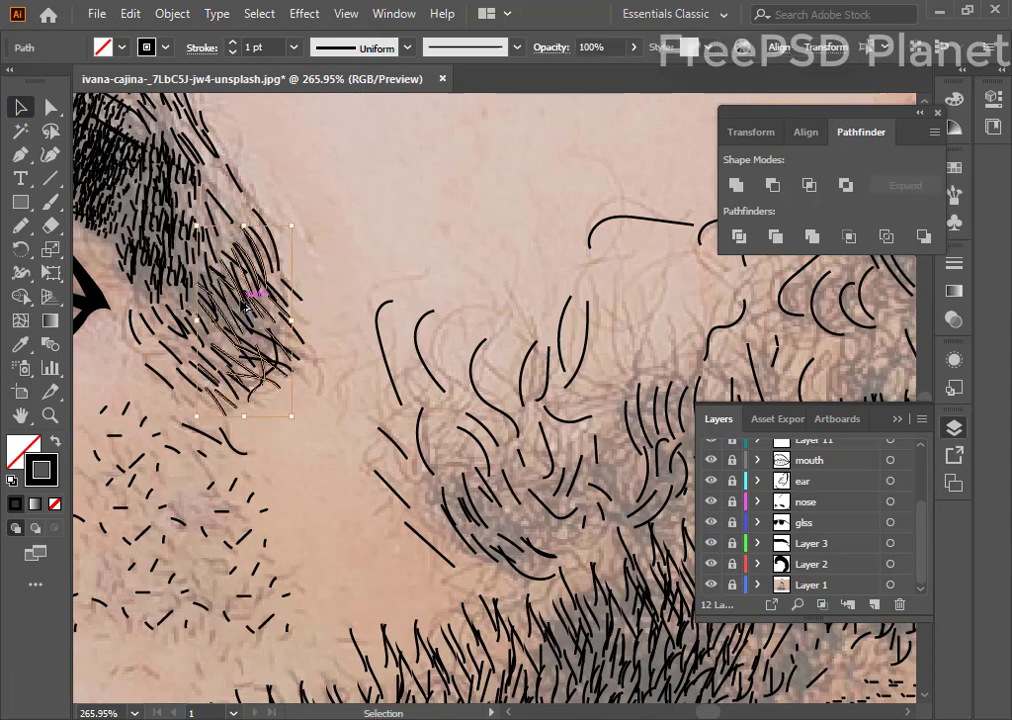
scroll(300, 331, "up", 2)
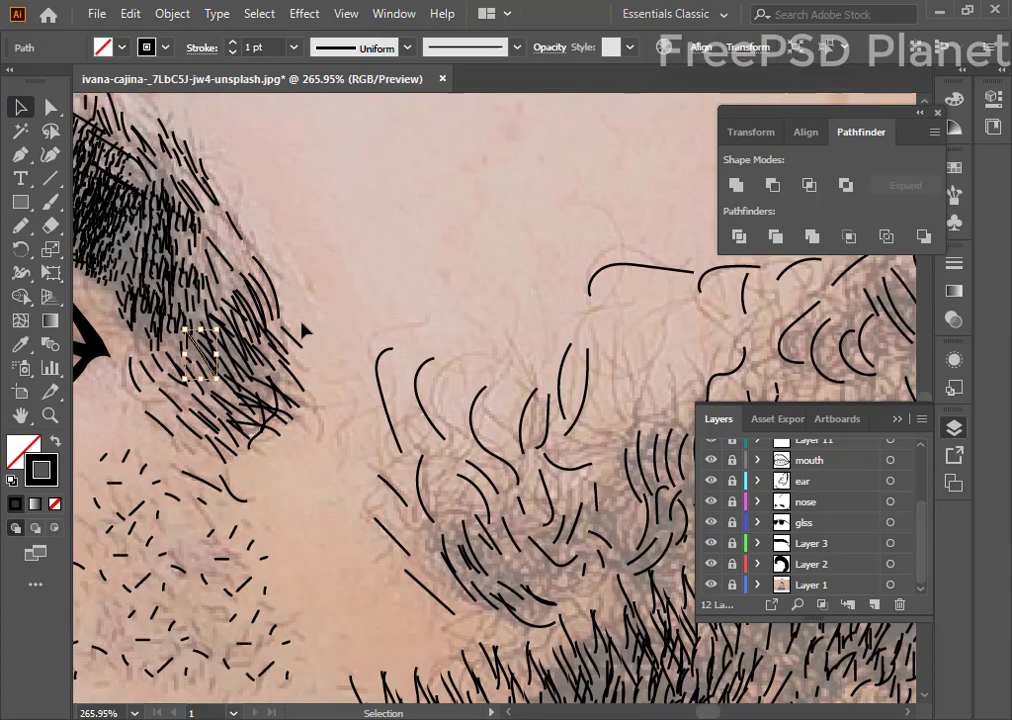
mouse_move(267, 353)
left_mouse_down()
mouse_move(226, 289)
mouse_move(163, 292)
left_mouse_up()
scroll(328, 372, "left", 8)
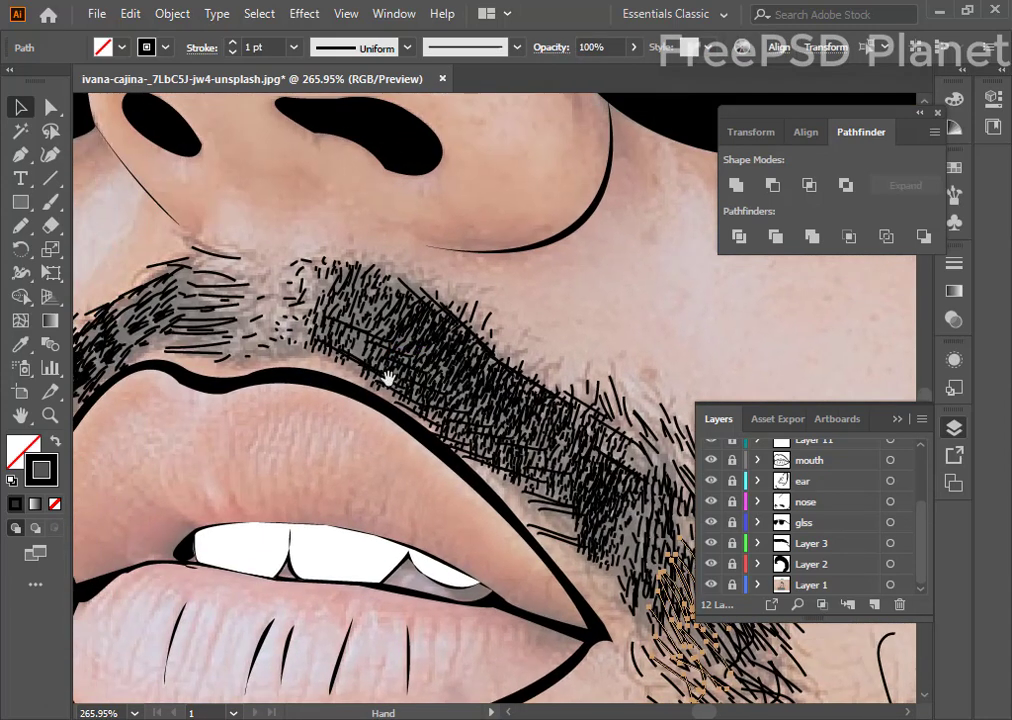
- Move the small strokes under the nose up toward it
scroll(389, 372, "up", 5)
mouse_move(393, 388)
left_mouse_down()
mouse_move(425, 434)
mouse_move(418, 444)
left_mouse_up()
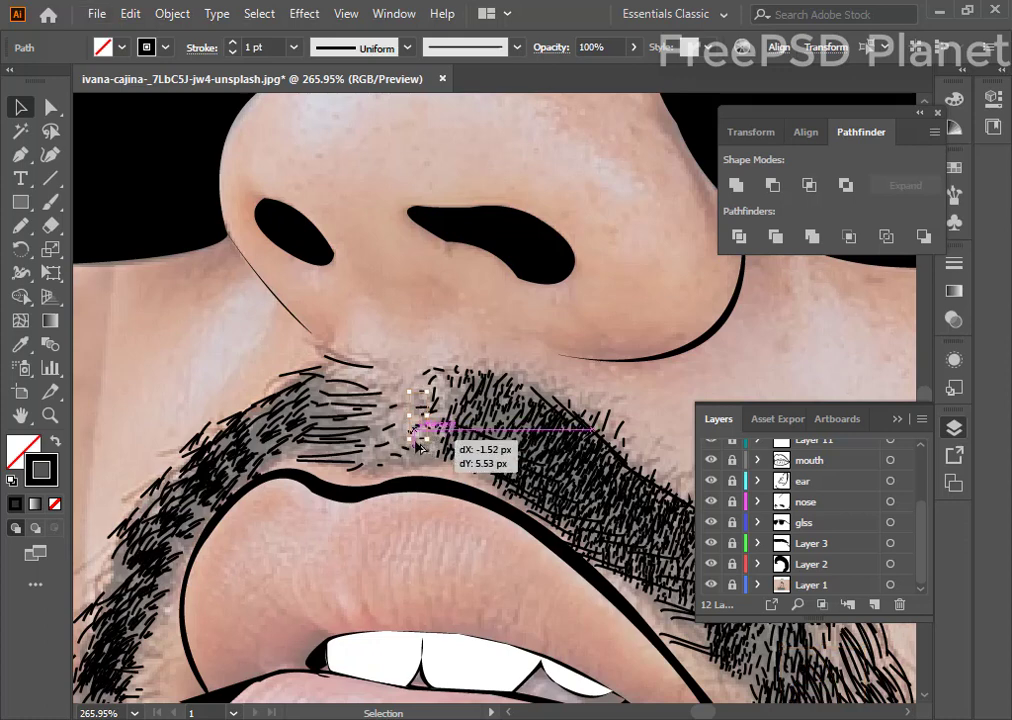
left_click_drag(418, 444, 420, 414)
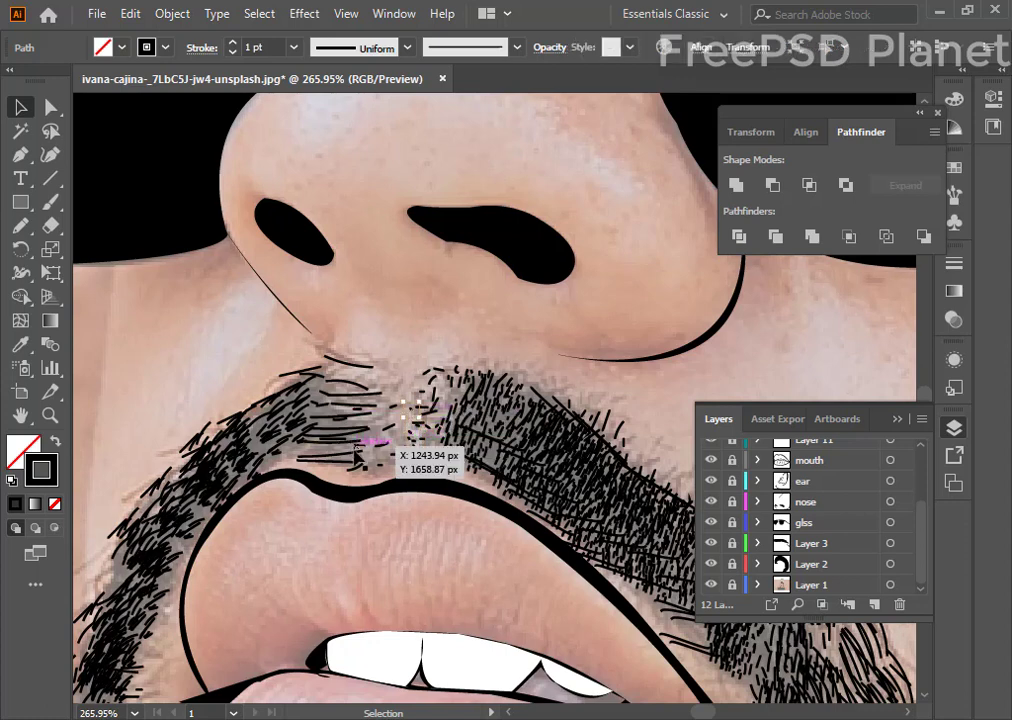
- Copy the small vertical strokes left into the mustache gap, then zoom out to the whole portrait
left_click(330, 452)
left_click(412, 439)
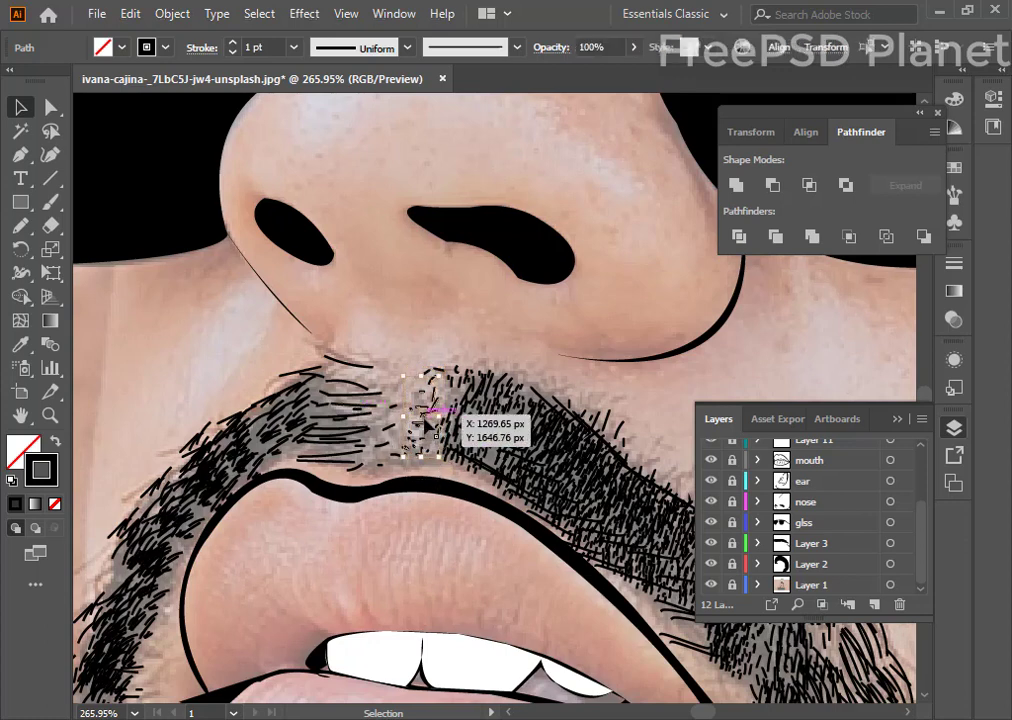
mouse_move(425, 425)
left_mouse_down()
mouse_move(350, 425)
mouse_move(415, 436)
left_mouse_up()
scroll(161, 457, "down", 5)
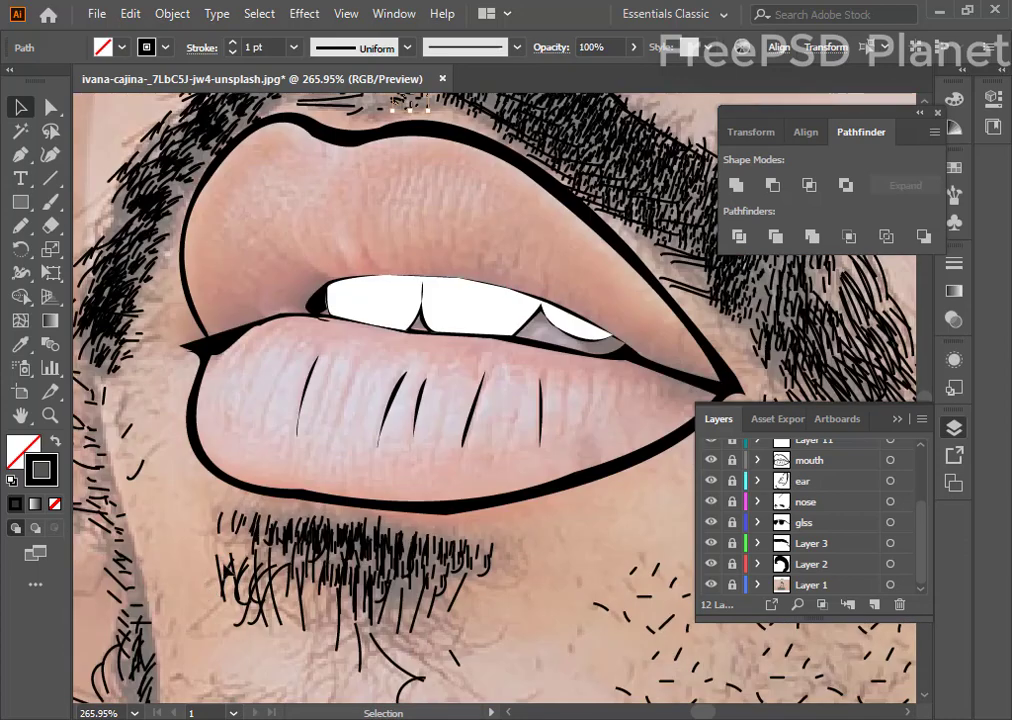
key("a")
key("ctrl+minus")
key("ctrl+minus")
key("ctrl+minus")
key("ctrl+minus")
key("ctrl+minus")
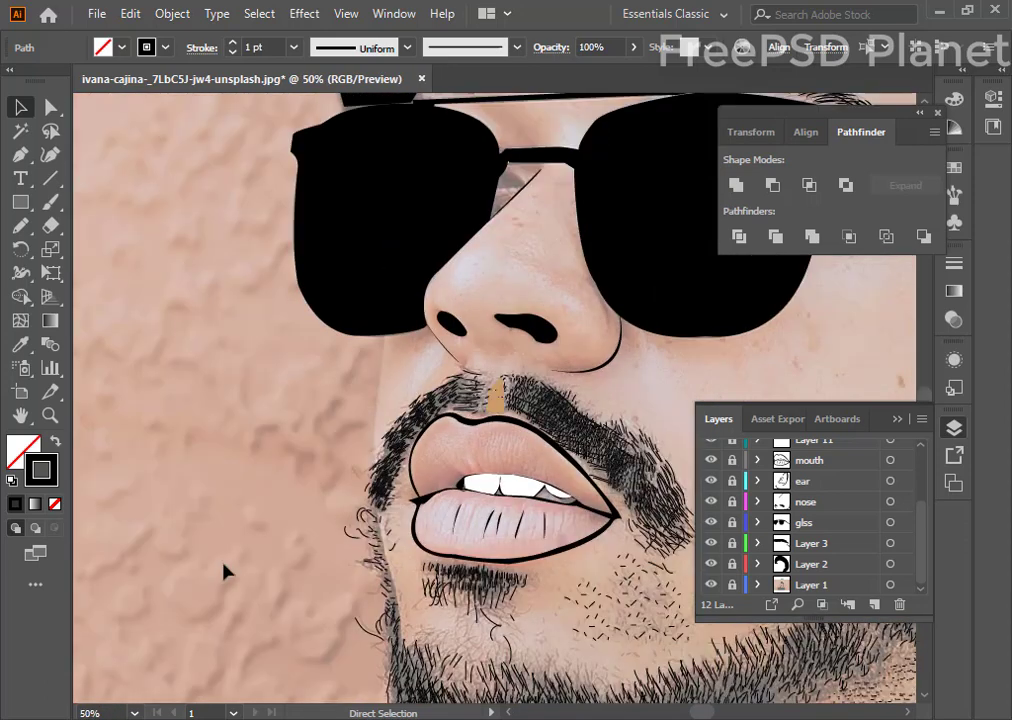
key("ctrl+minus")
key("ctrl+minus")
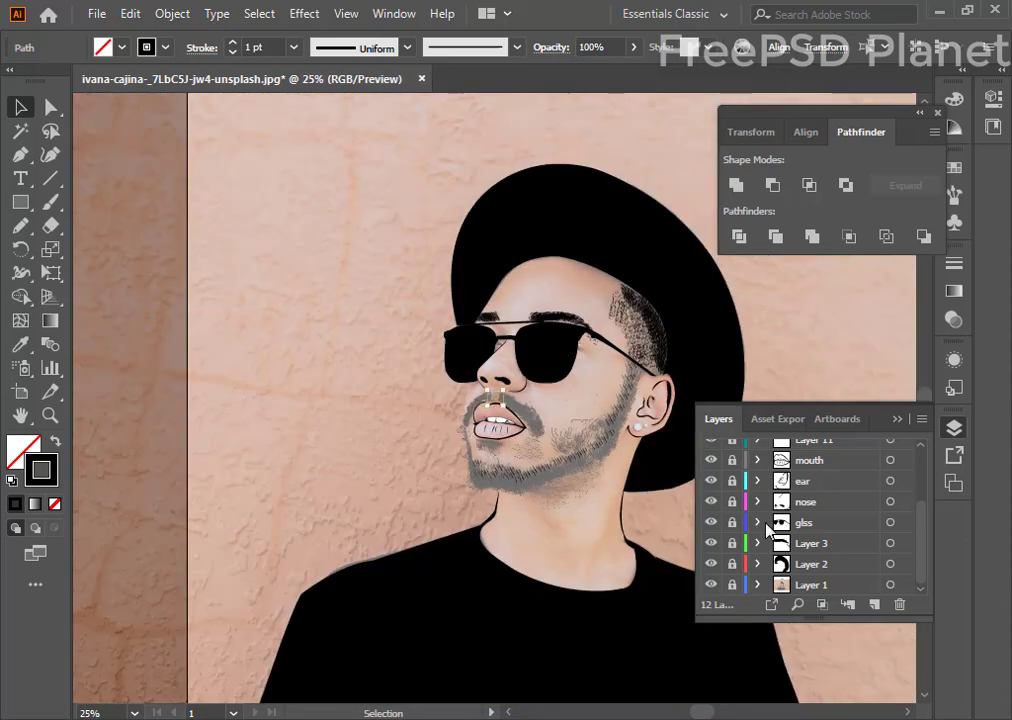
- Hide the Layer 1 photo and set the beard strokes to a Uniform profile and the Basic brush
left_click(711, 586)
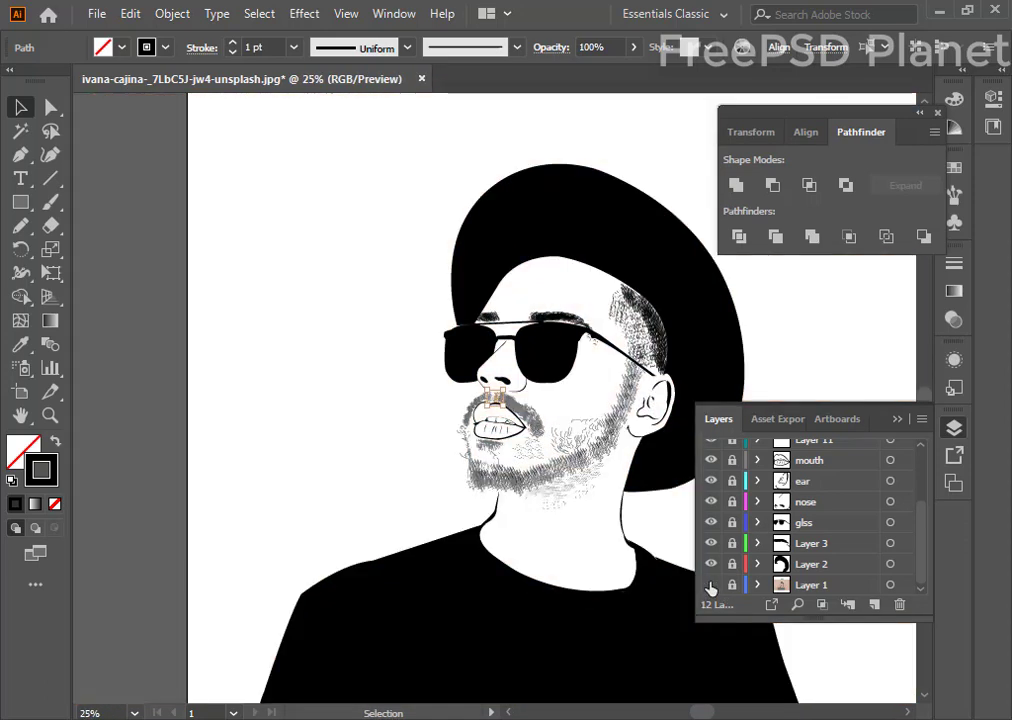
left_click_drag(390, 185, 677, 628)
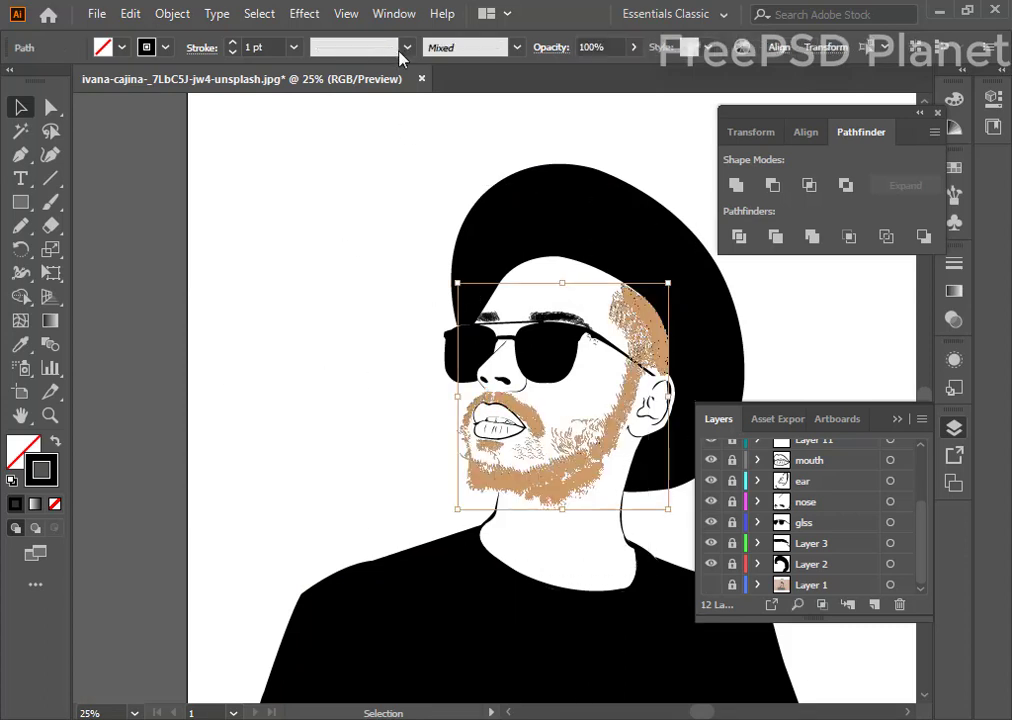
left_click(405, 50)
left_click(283, 80)
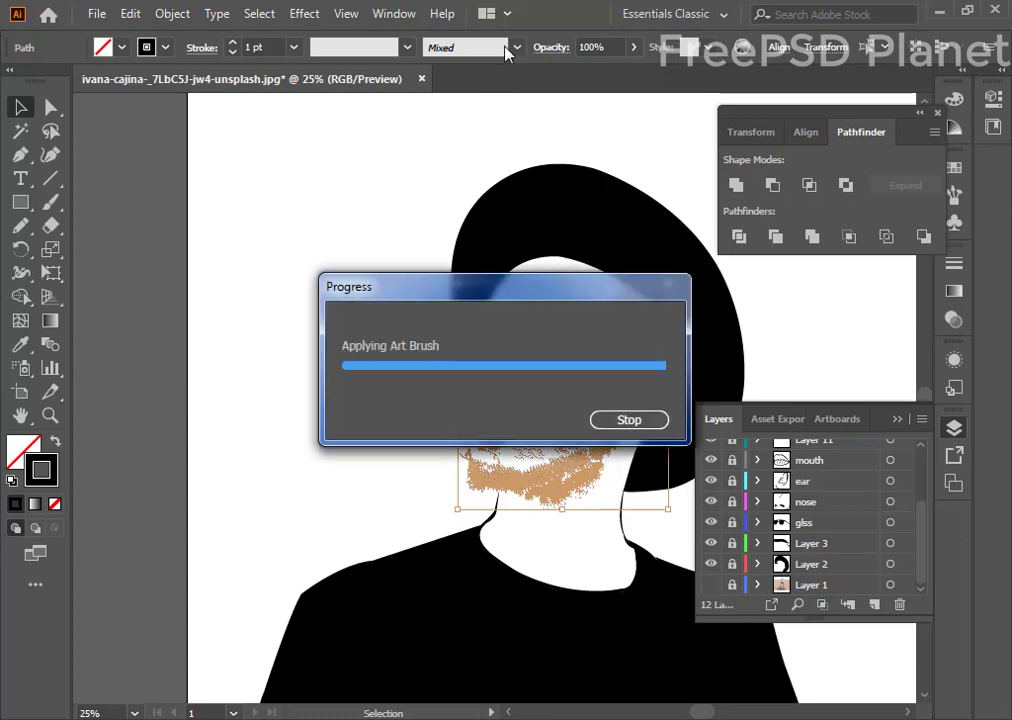
left_click(514, 47)
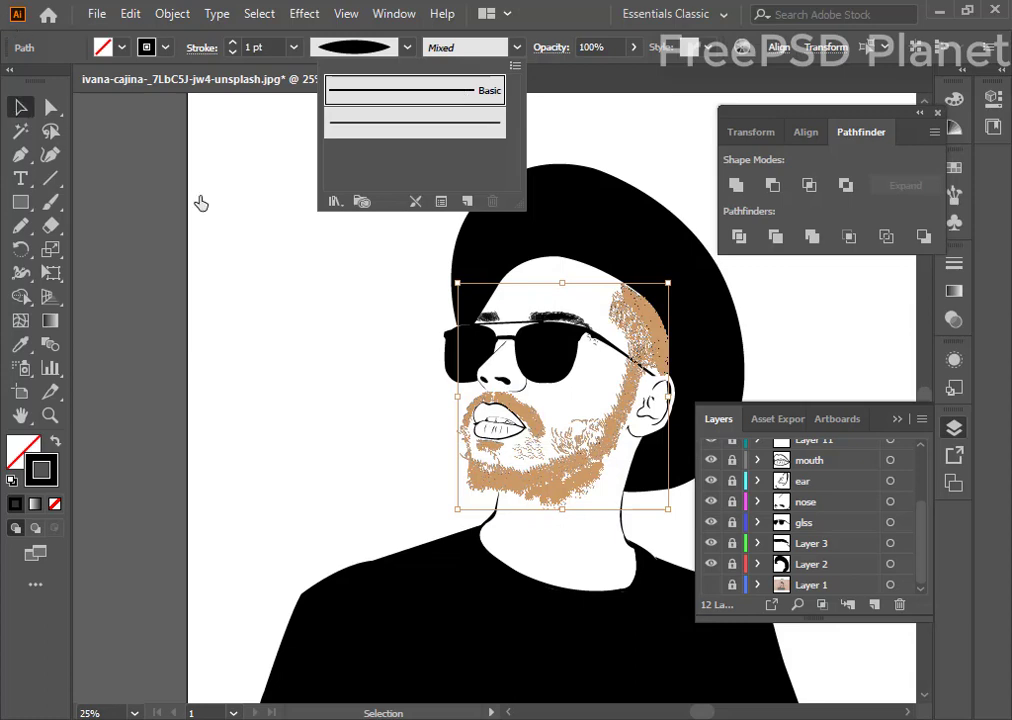
key("Escape")
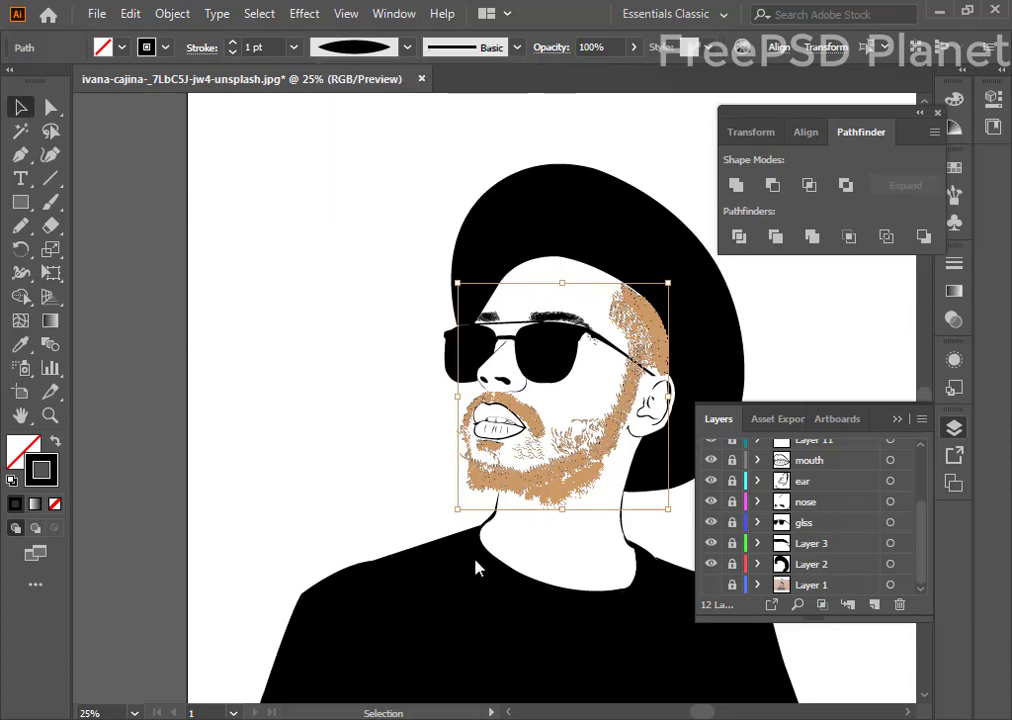
left_click(517, 556)
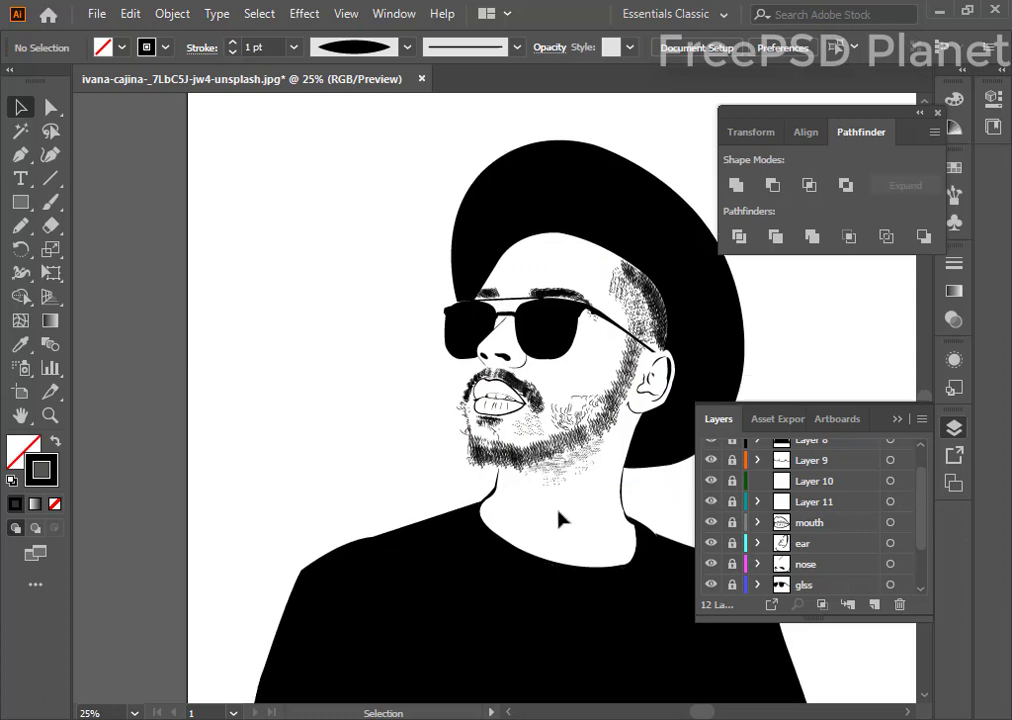
scroll(558, 518, "down", 3)
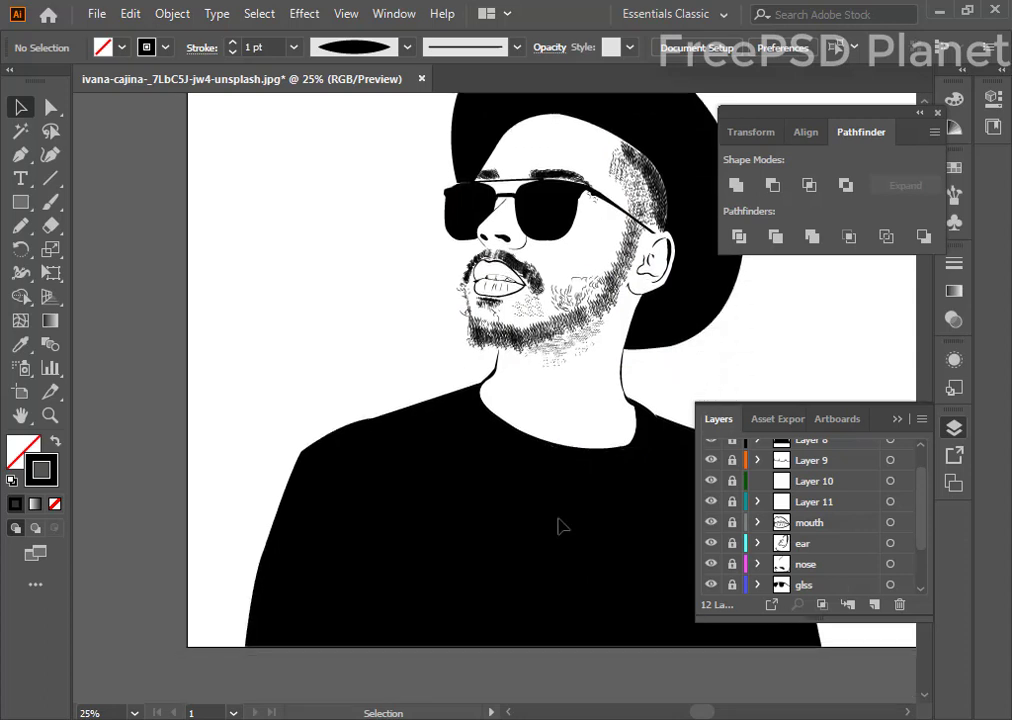
key("a")
key("ctrl+minus")
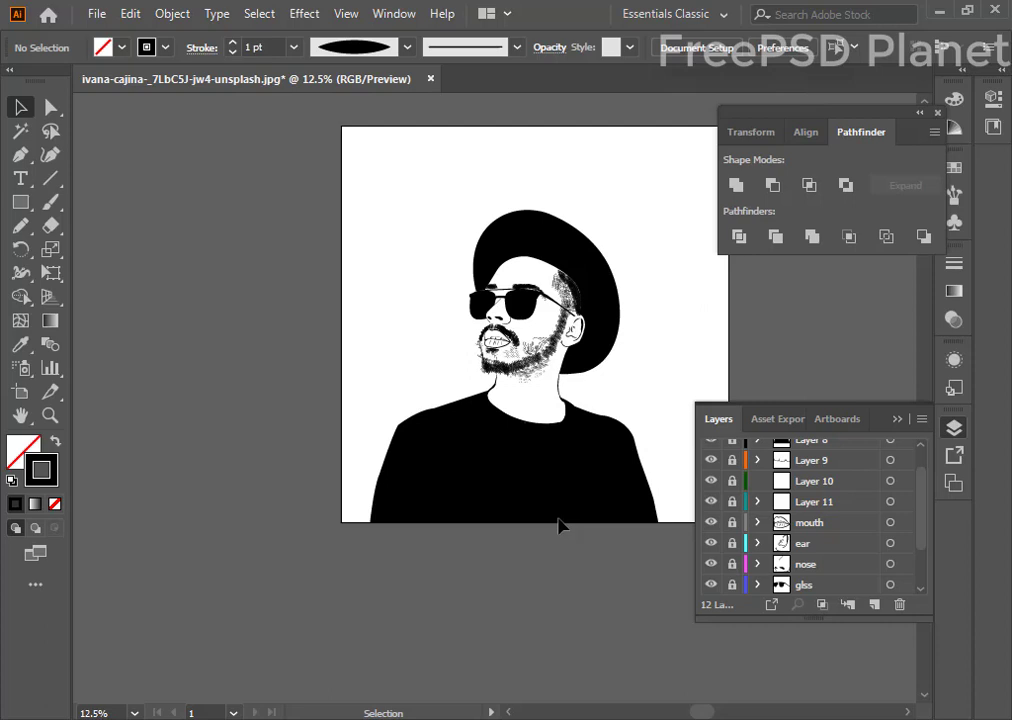
scroll(785, 563, "down", 3)
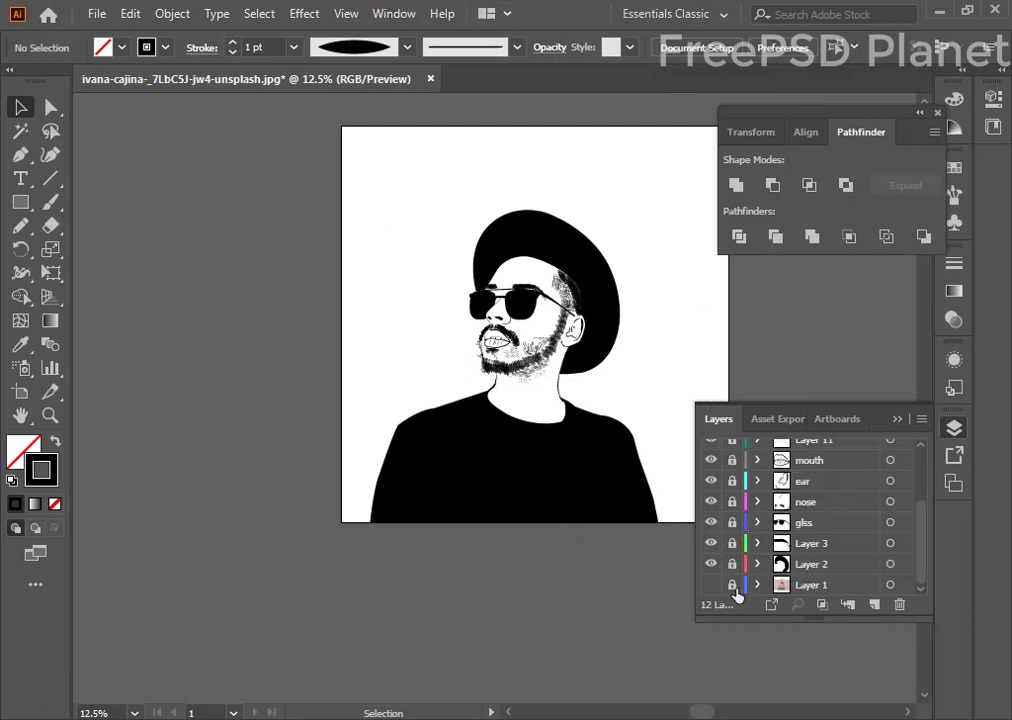
left_click(711, 586)
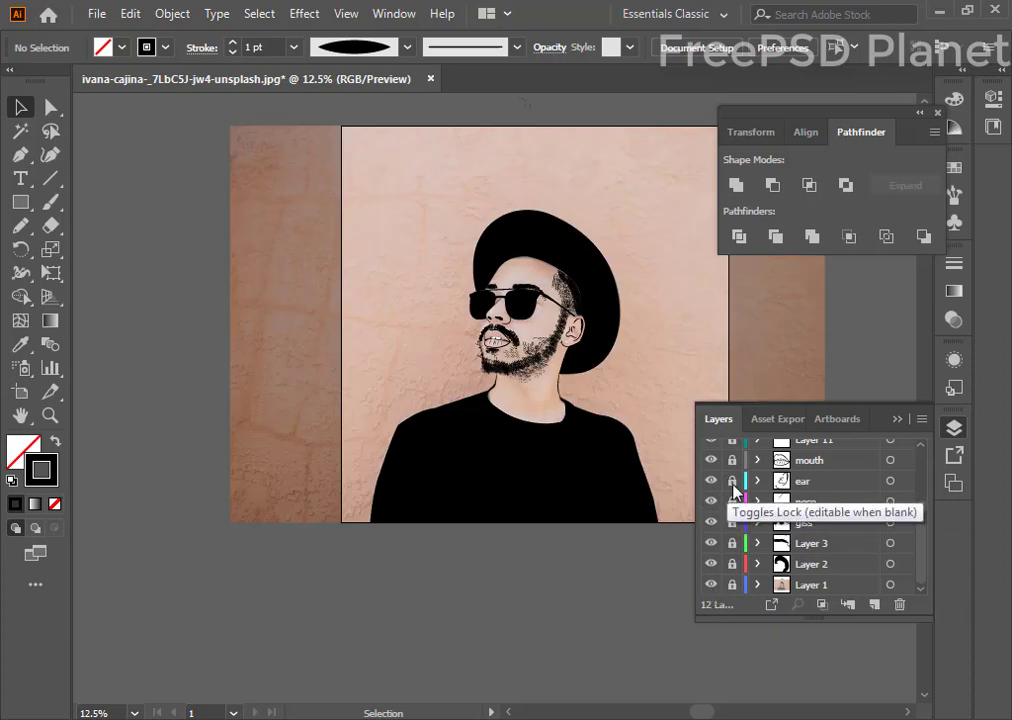
scroll(711, 495, "up", 5)
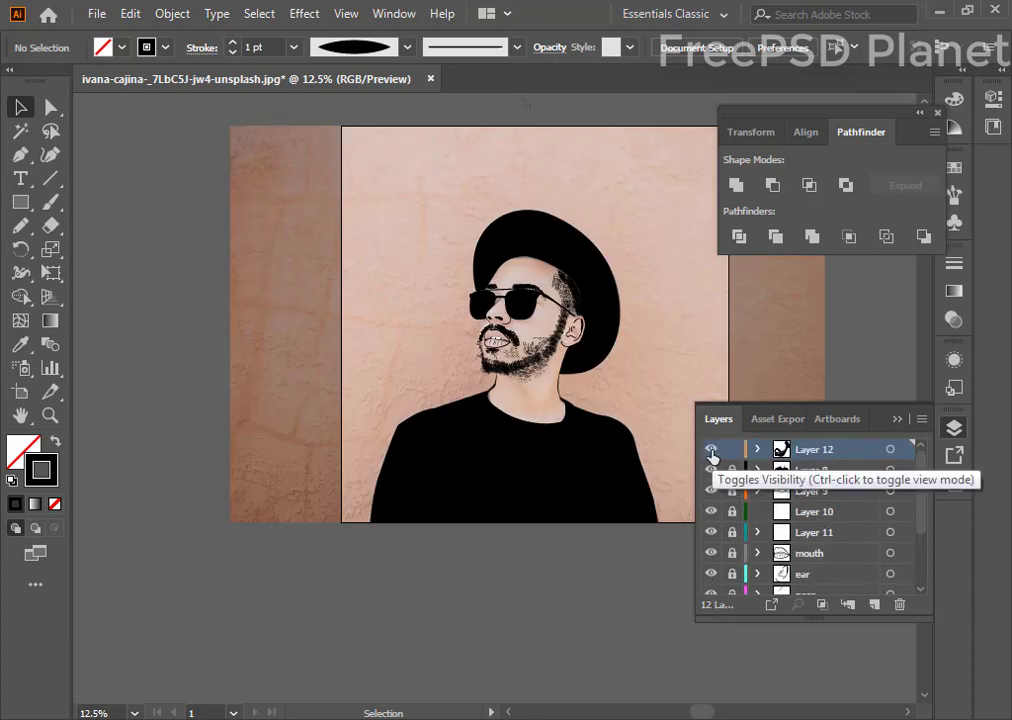
left_click(711, 449)
scroll(712, 540, "down", 3)
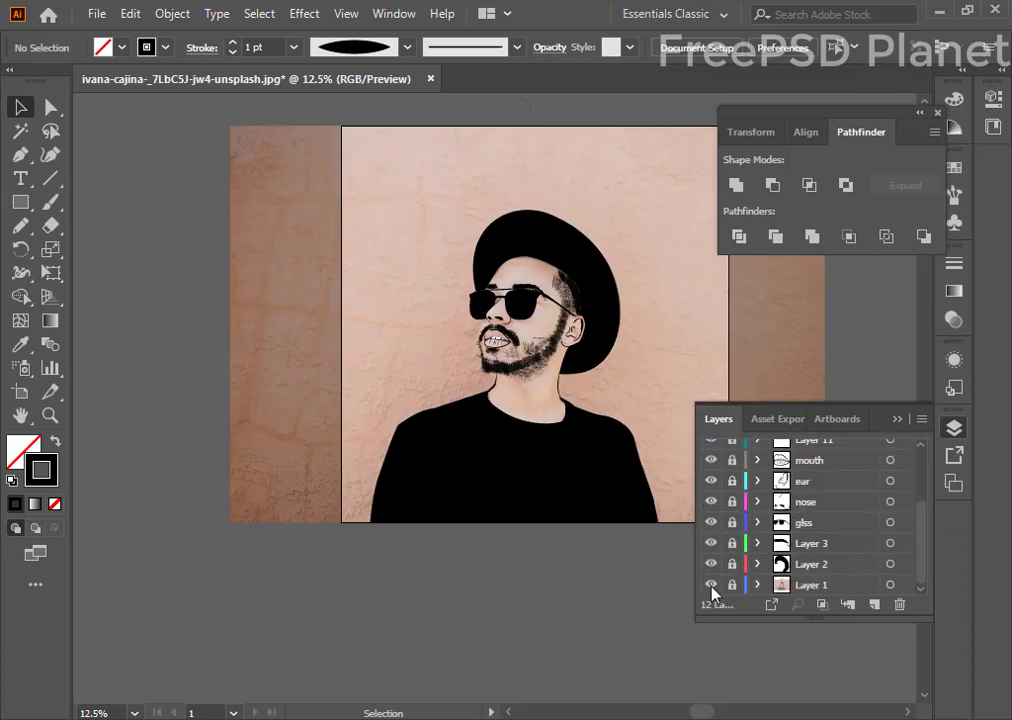
left_click(711, 585)
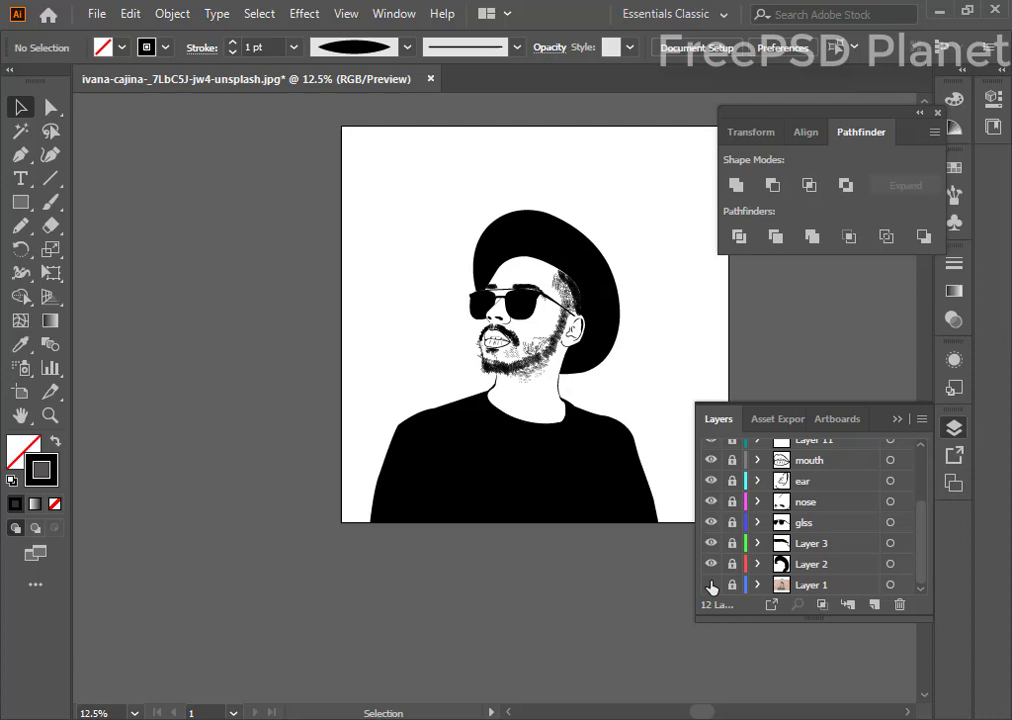
- Zoom in on the mouth and unlock Layer 8 down to the ear layer
key("ctrl+equal")
key("ctrl+equal")
scroll(388, 316, "up", 3)
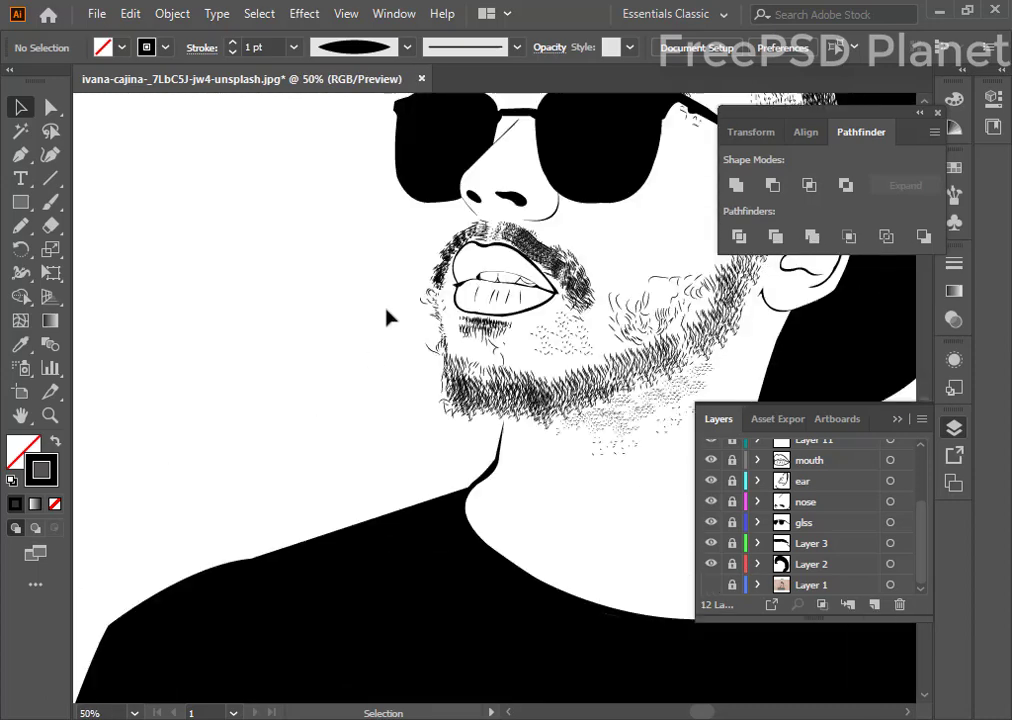
scroll(770, 493, "up", 3)
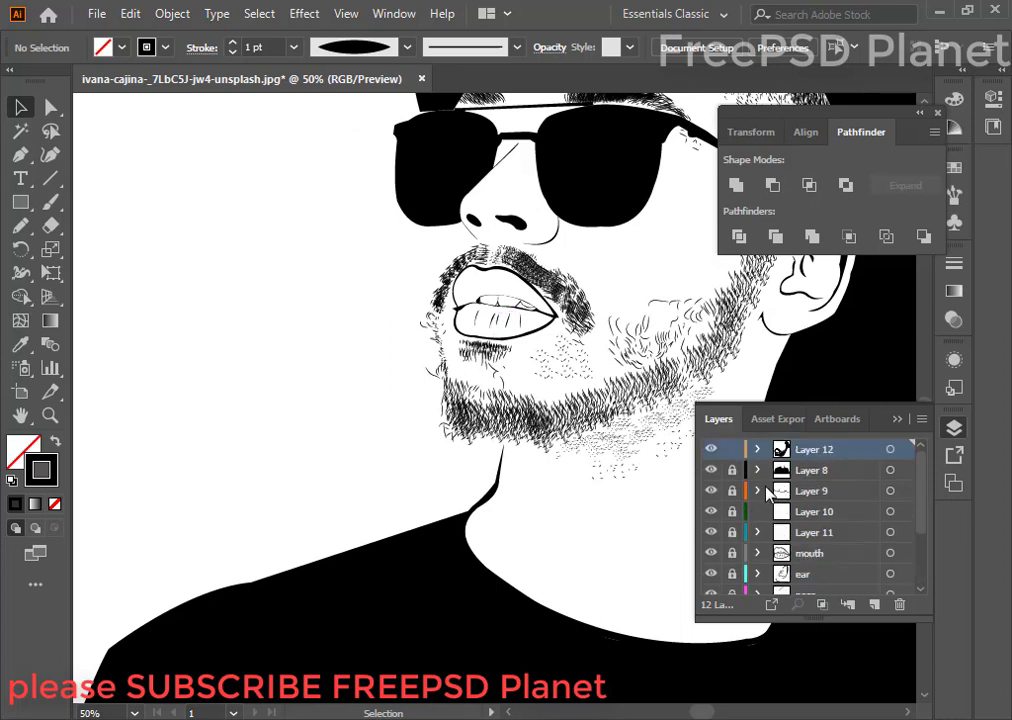
left_click_drag(731, 470, 734, 578)
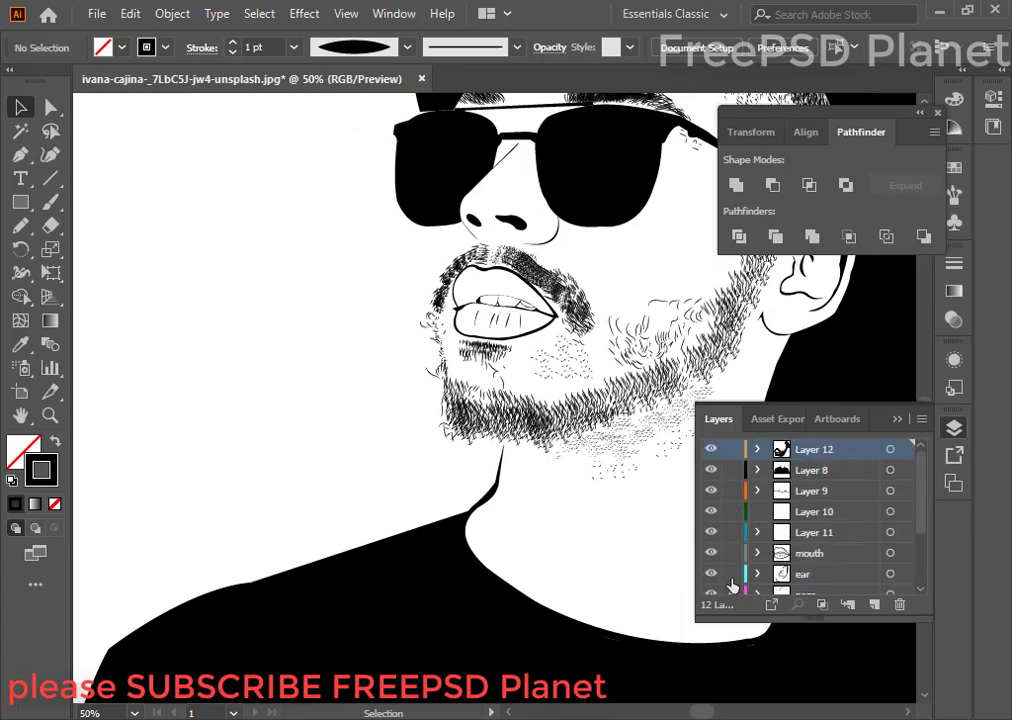
left_click(476, 318)
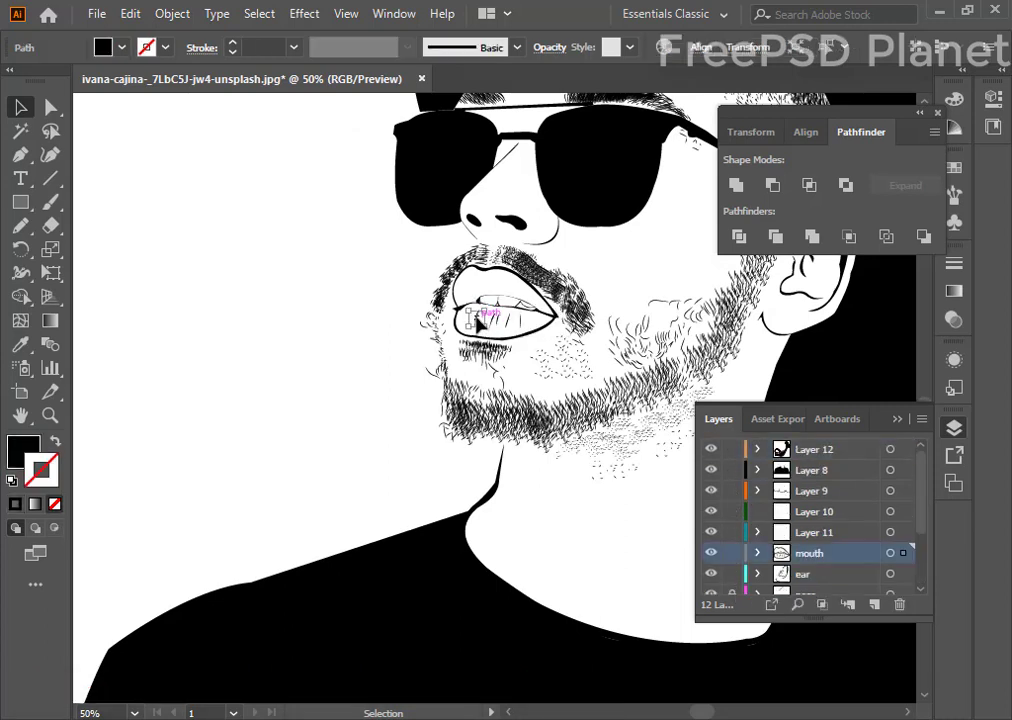
key("ctrl+shift+a")
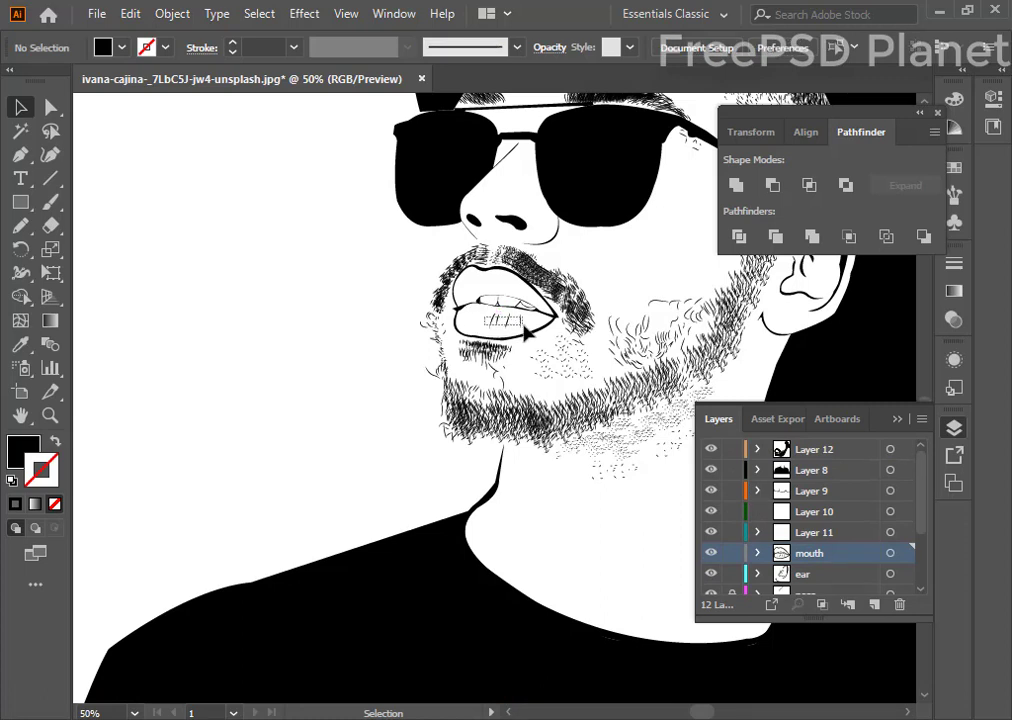
left_click(525, 333)
key("ctrl+shift+a")
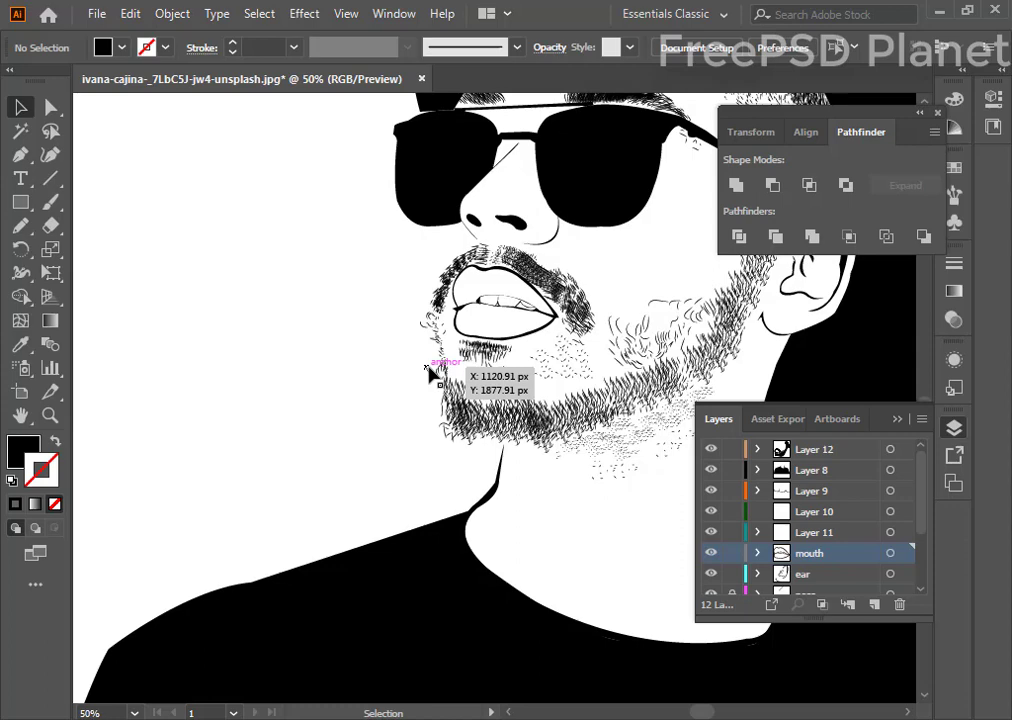
- Paint a black Paintbrush hair stroke beside the left corner of the mouth
scroll(430, 370, "up", 1)
scroll(430, 366, "up", 1)
scroll(430, 366, "up", 3)
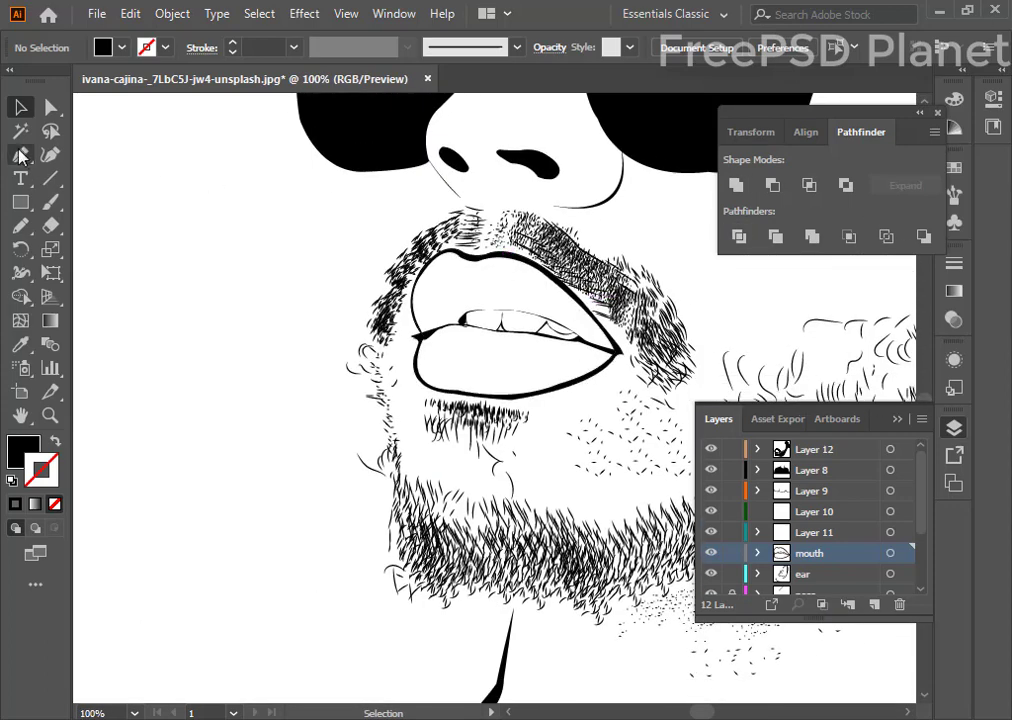
left_click(50, 201)
key("shift+x")
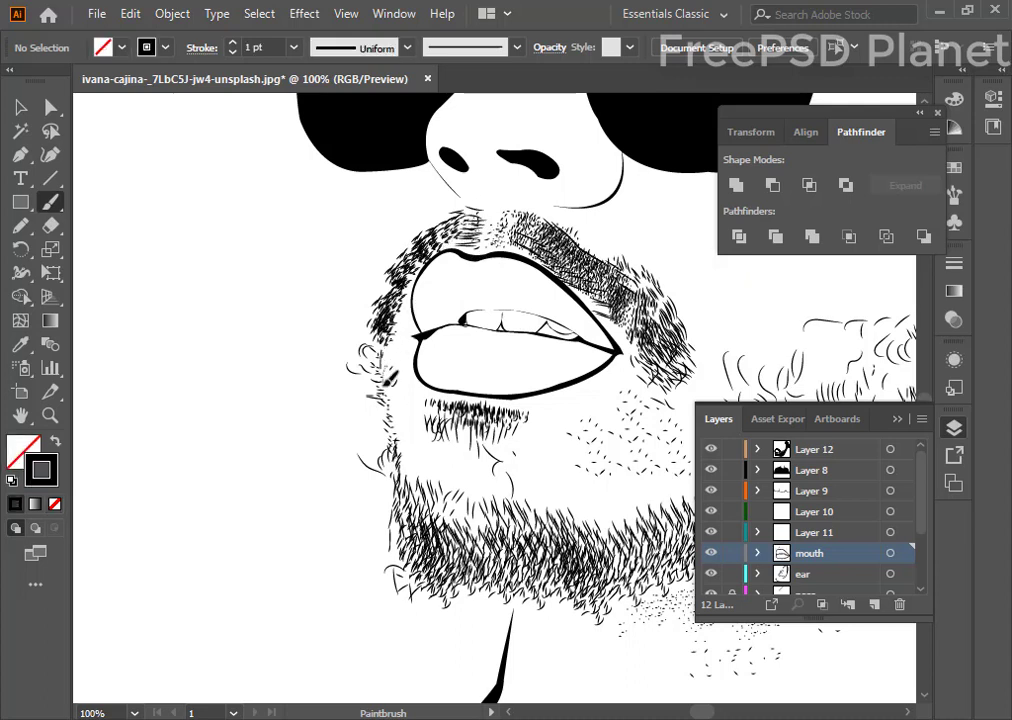
left_click_drag(382, 400, 397, 376)
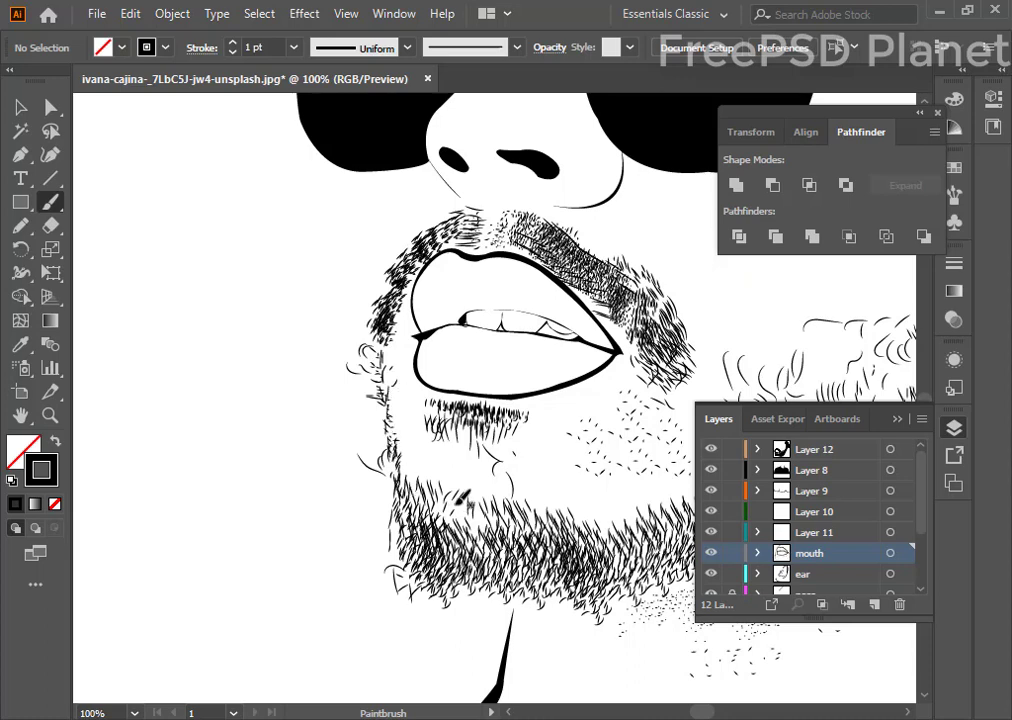
key("ctrl+minus")
key("ctrl+minus")
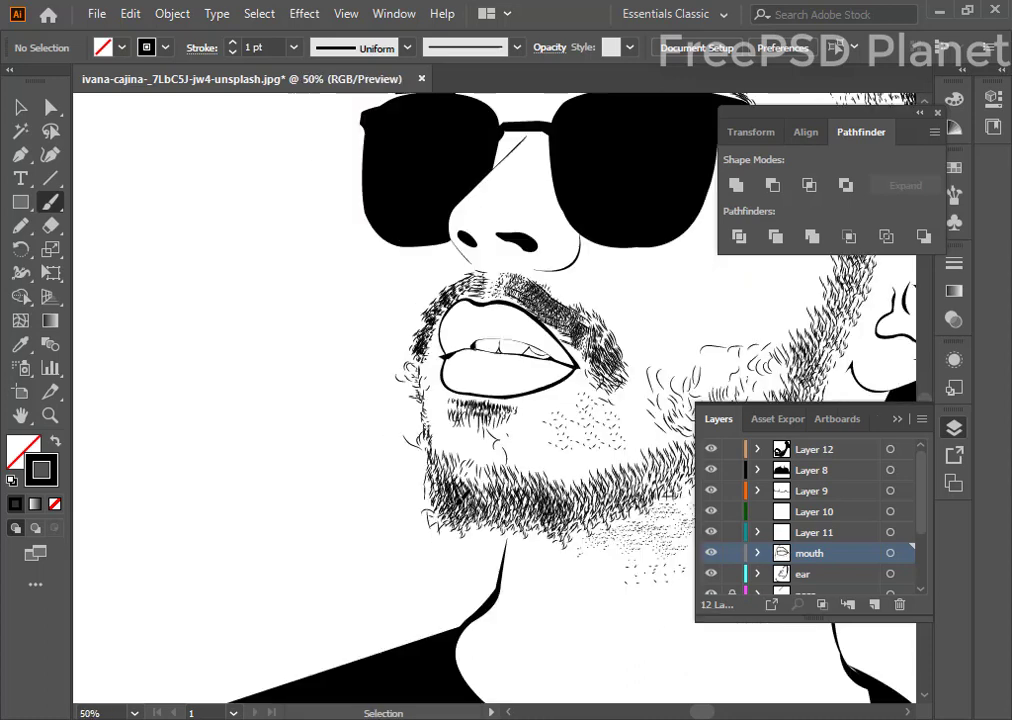
key("ctrl+minus")
scroll(752, 531, "down", 3)
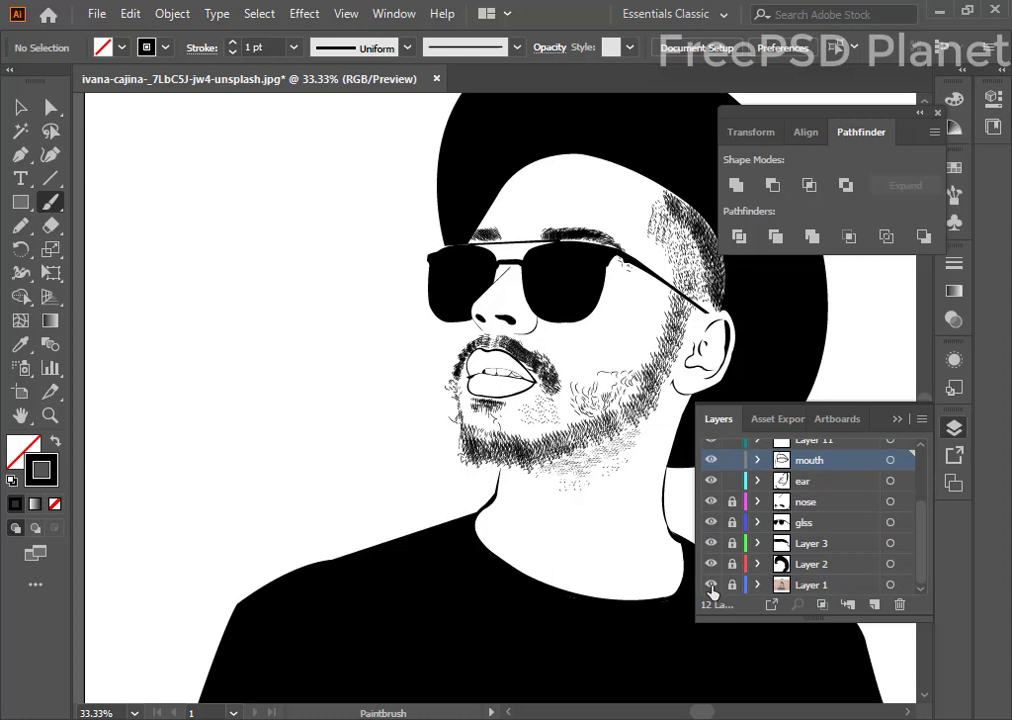
- With the photo shown, paint one more beard hair stroke near the ear
left_click(711, 585)
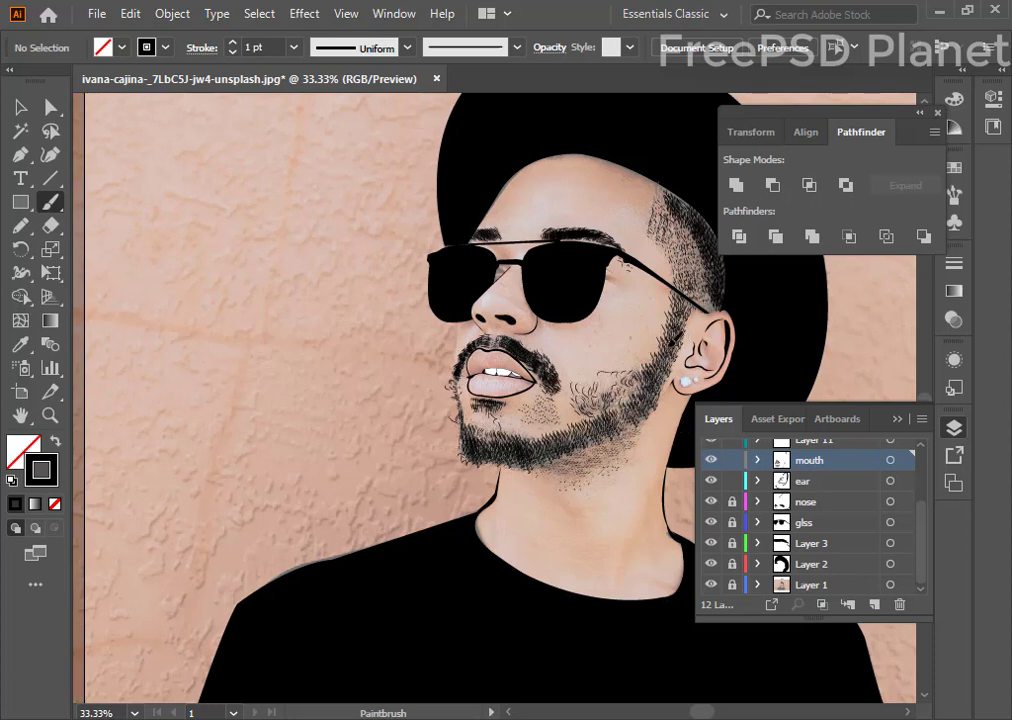
left_click_drag(685, 325, 669, 340)
left_click(712, 586)
left_click(711, 585)
- Zoom out to the whole portrait and hide the background photo layer
left_click(21, 108)
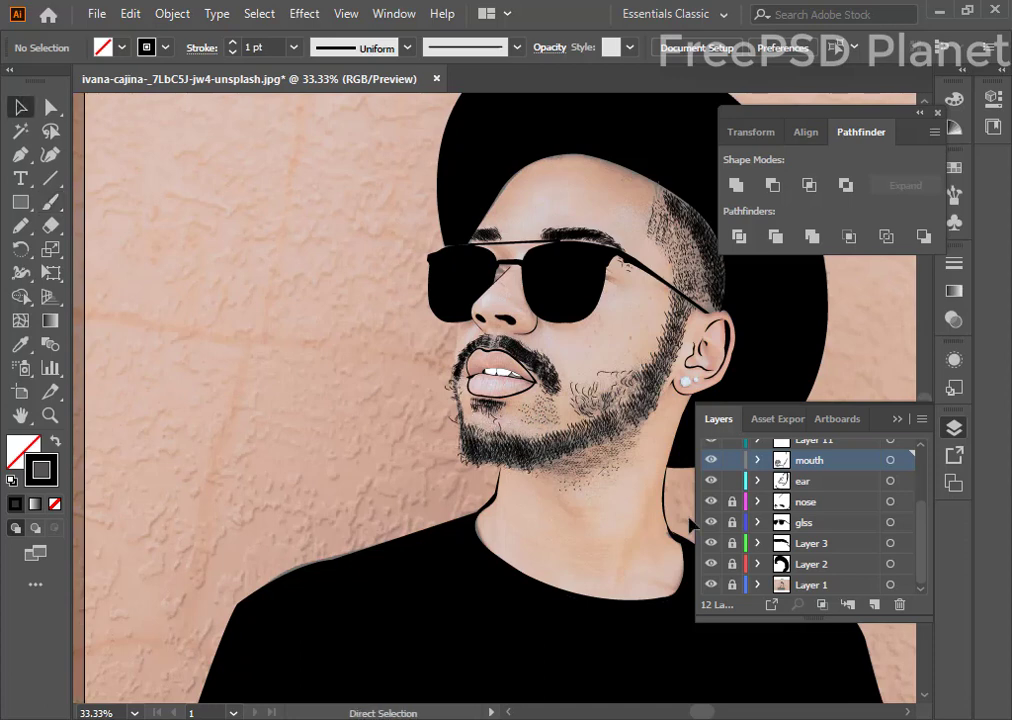
key("ctrl+minus")
key("ctrl+minus")
key("ctrl+minus")
key("ctrl+minus")
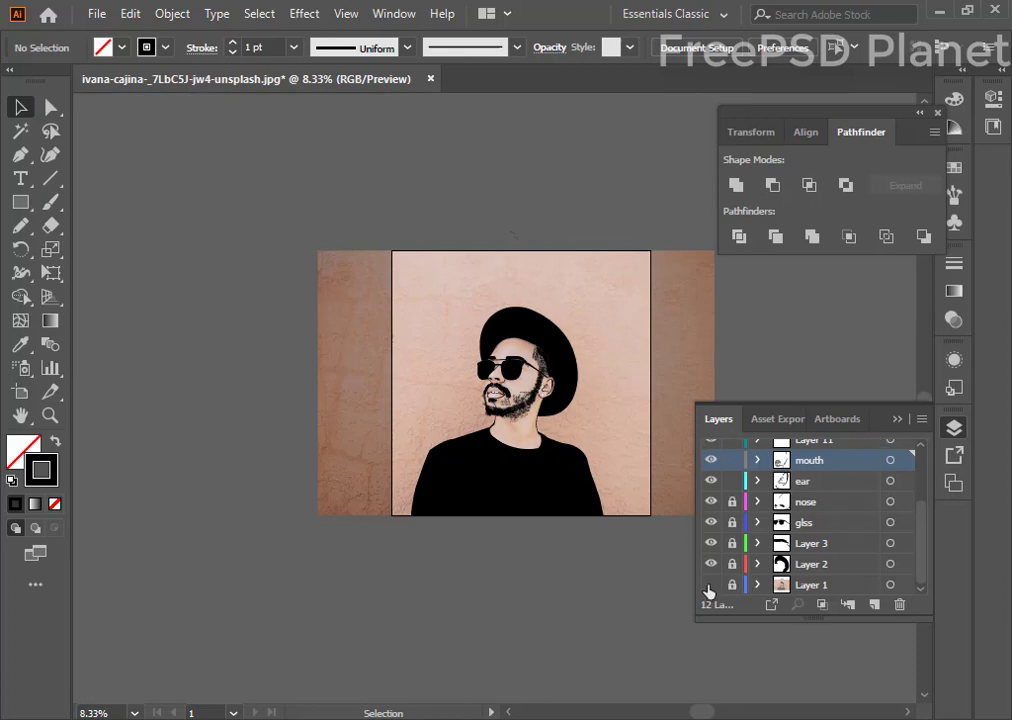
left_click(709, 586)
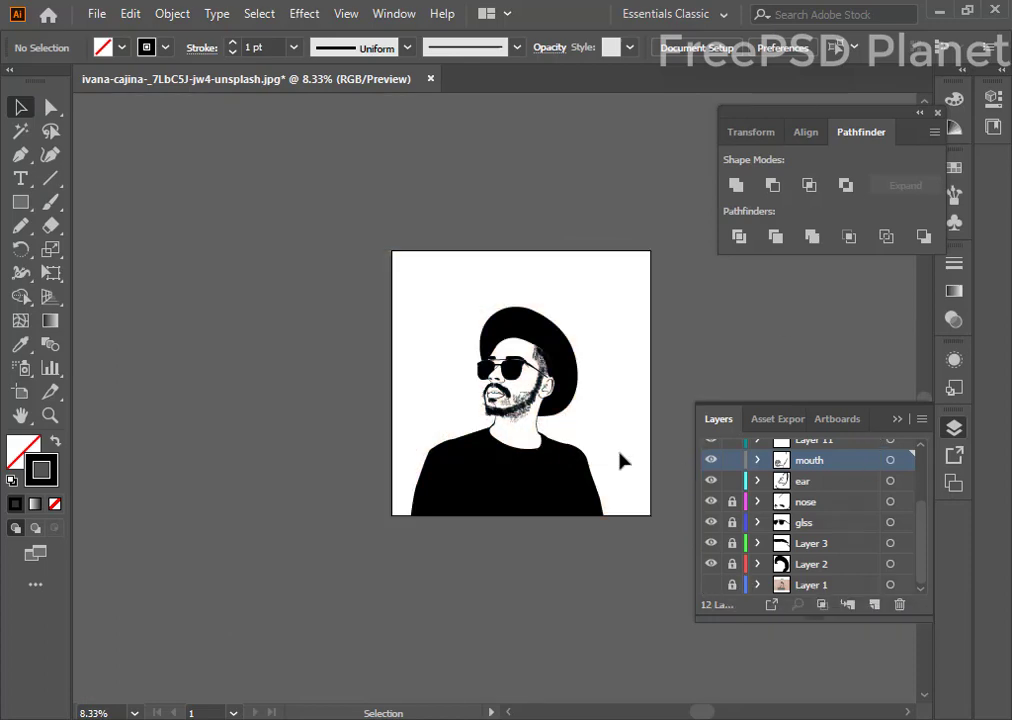